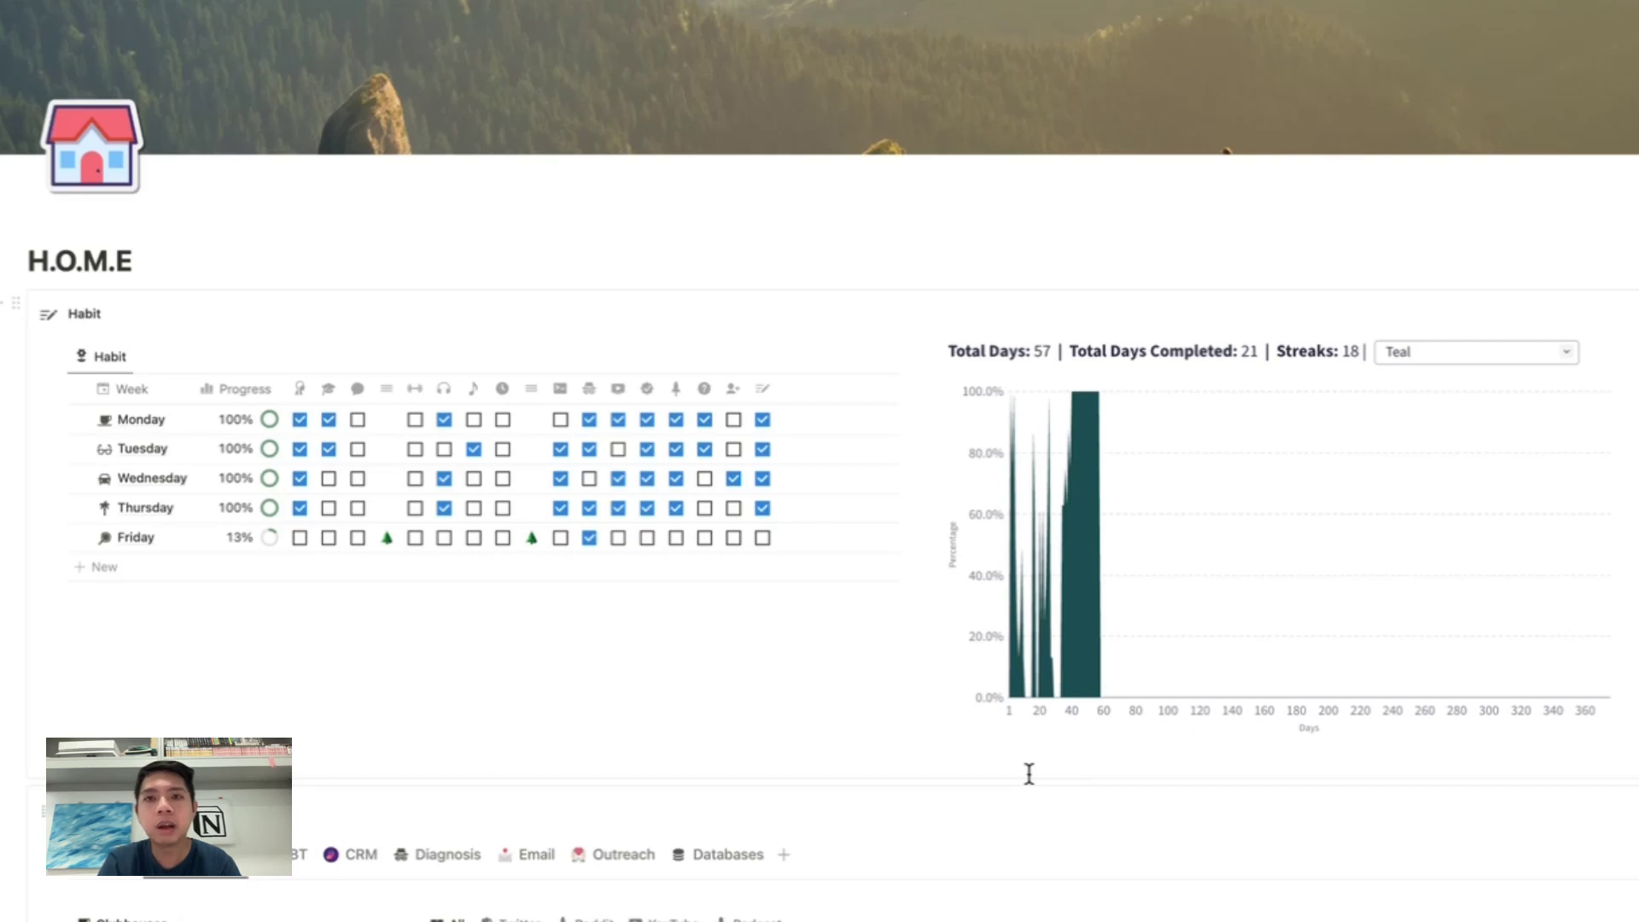
# In the Friday row of the Habit table, tick the seven empty checkboxes between the first checkbox and the already ticked one.
pyautogui.moveTo(1036, 683)
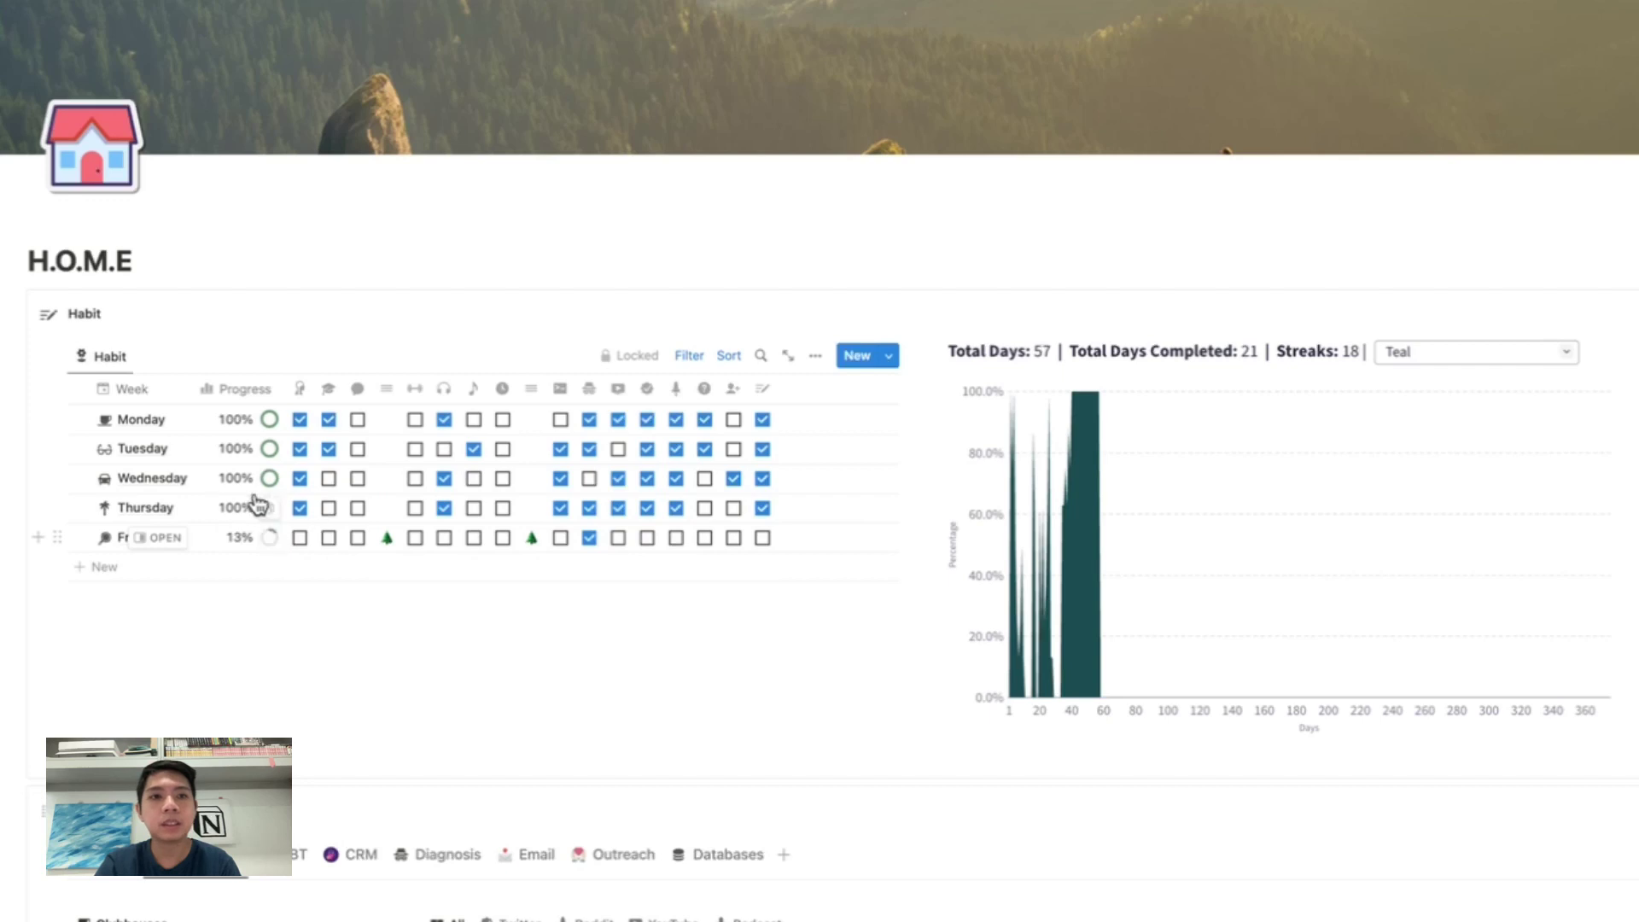
pyautogui.click(329, 538)
pyautogui.click(357, 539)
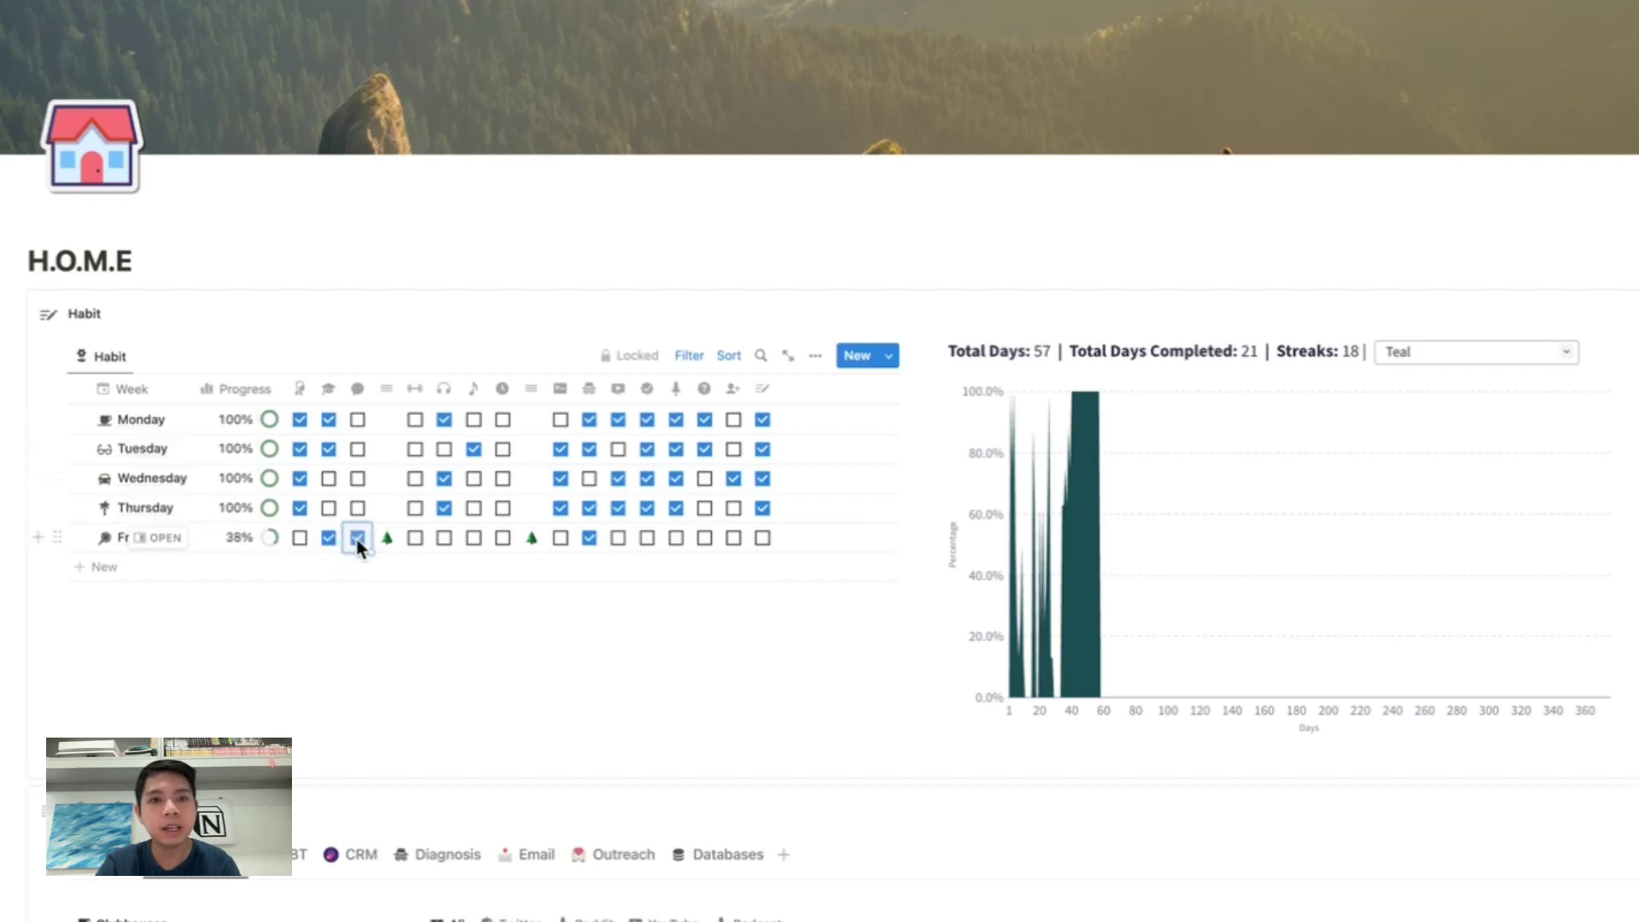
pyautogui.click(414, 539)
pyautogui.click(444, 539)
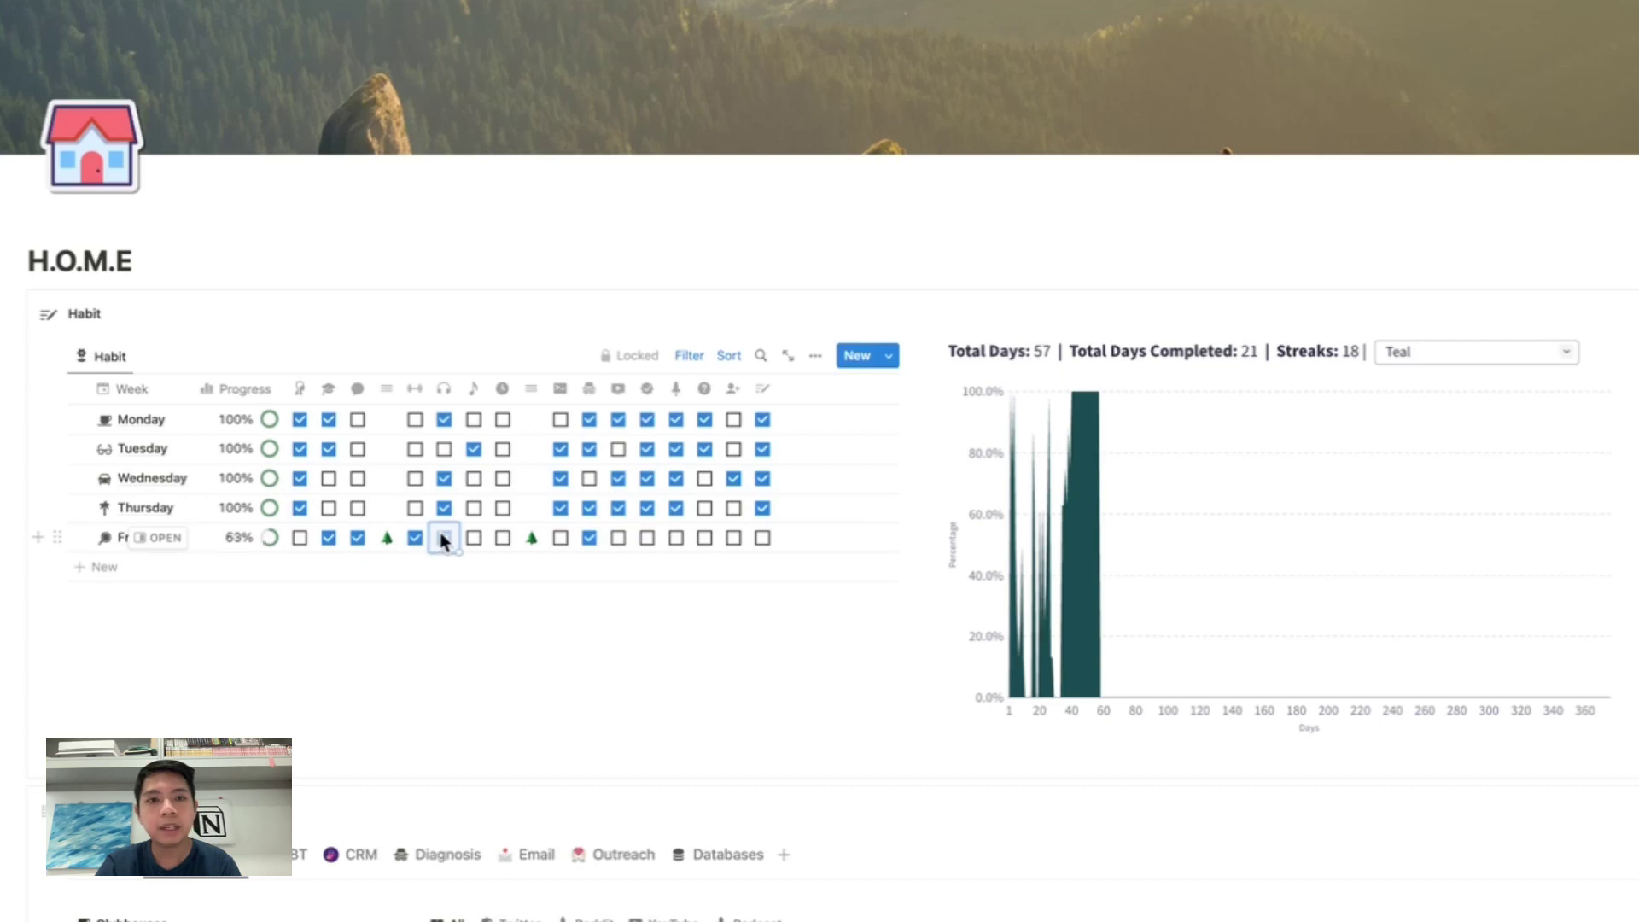
pyautogui.click(474, 538)
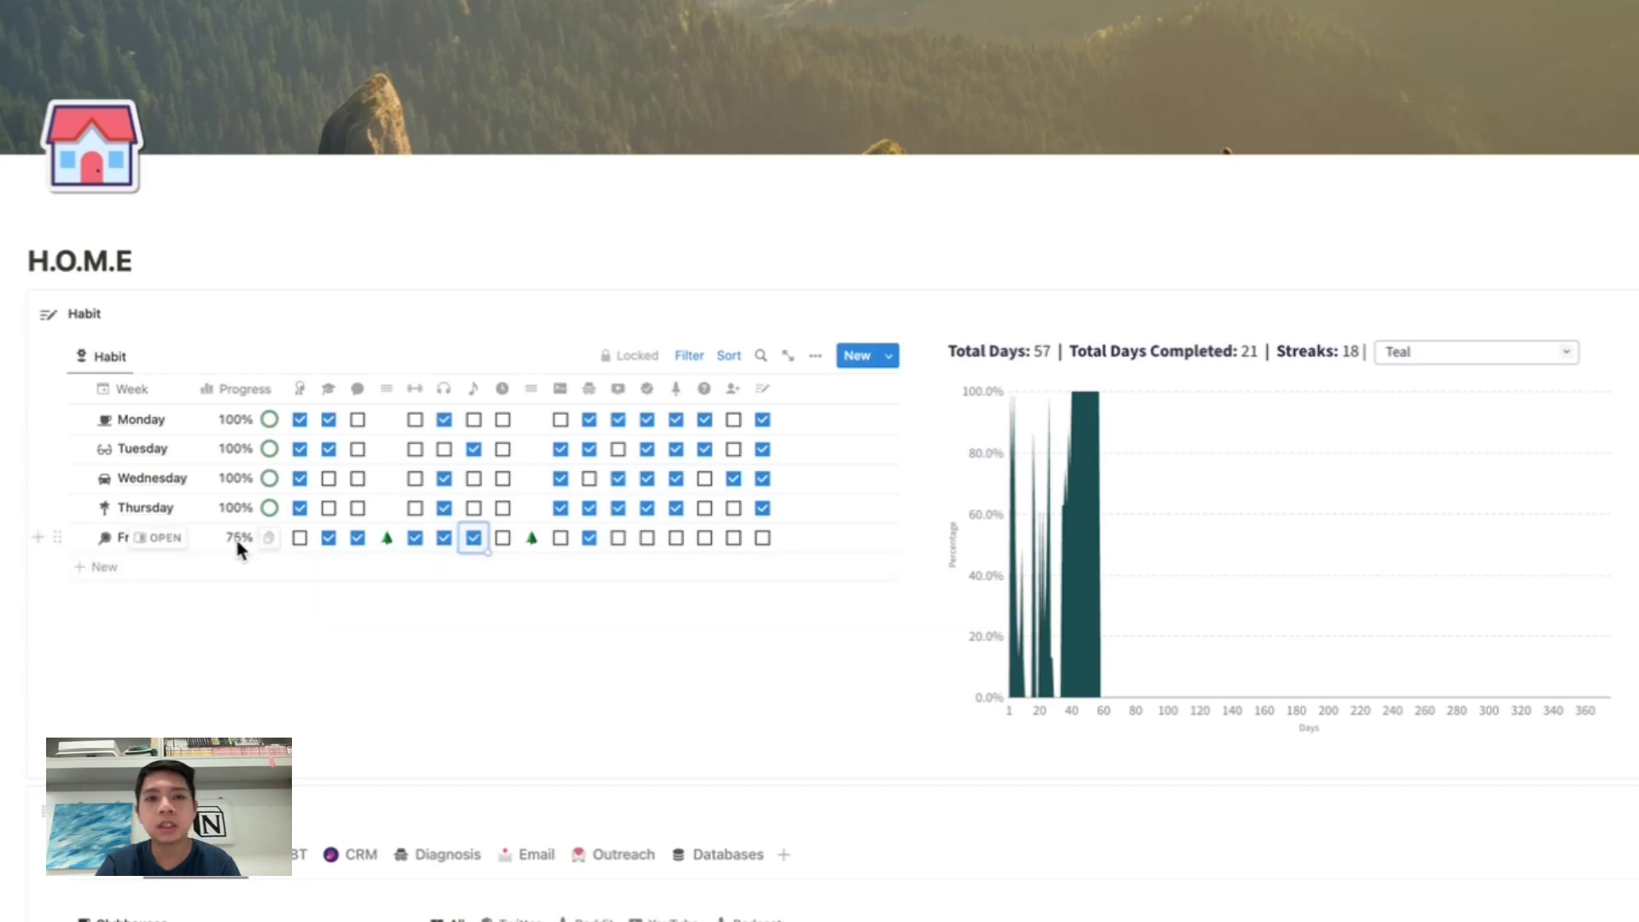
pyautogui.click(503, 538)
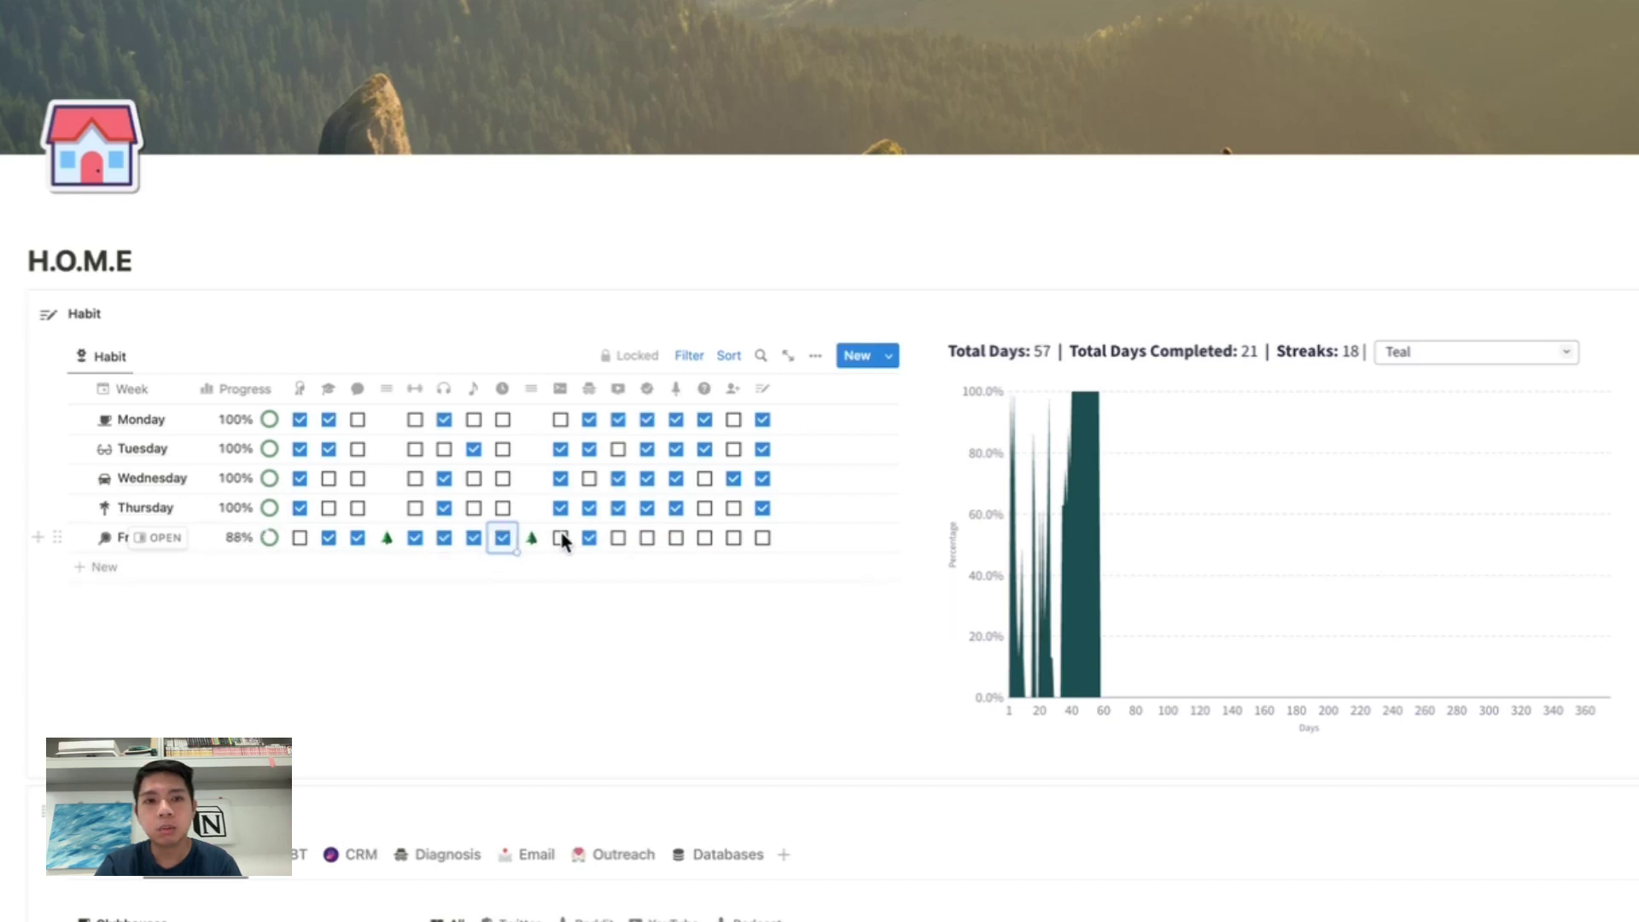
pyautogui.click(560, 538)
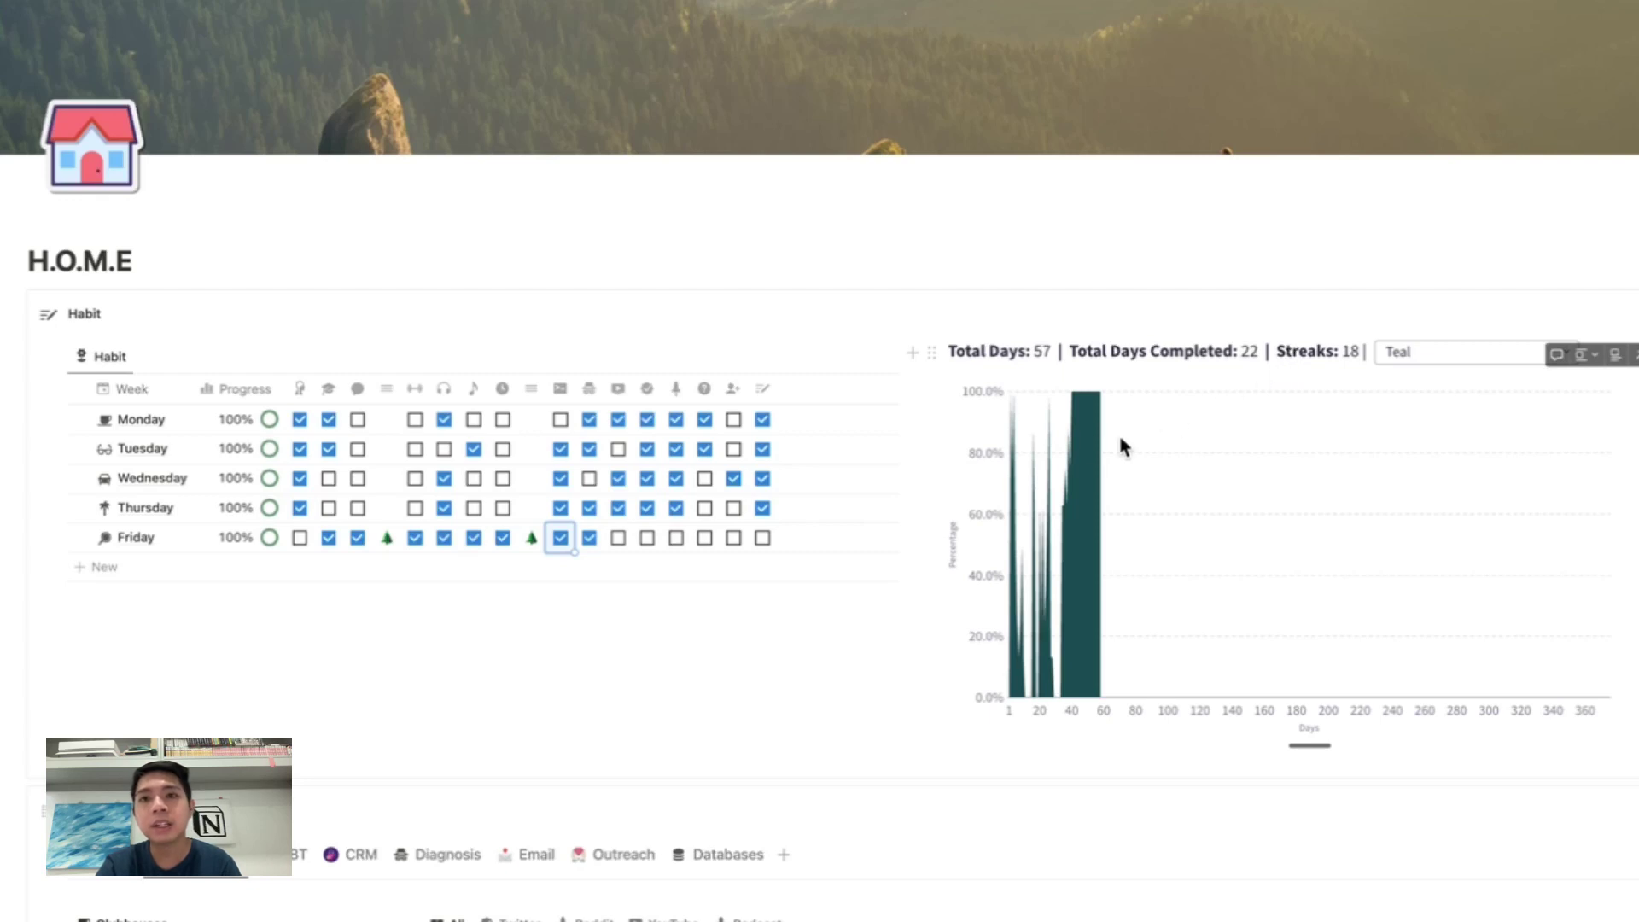
# Switch the habit chart's color option to Hot Pink, Pure Pink and finally Sunburst.
pyautogui.moveTo(1079, 515)
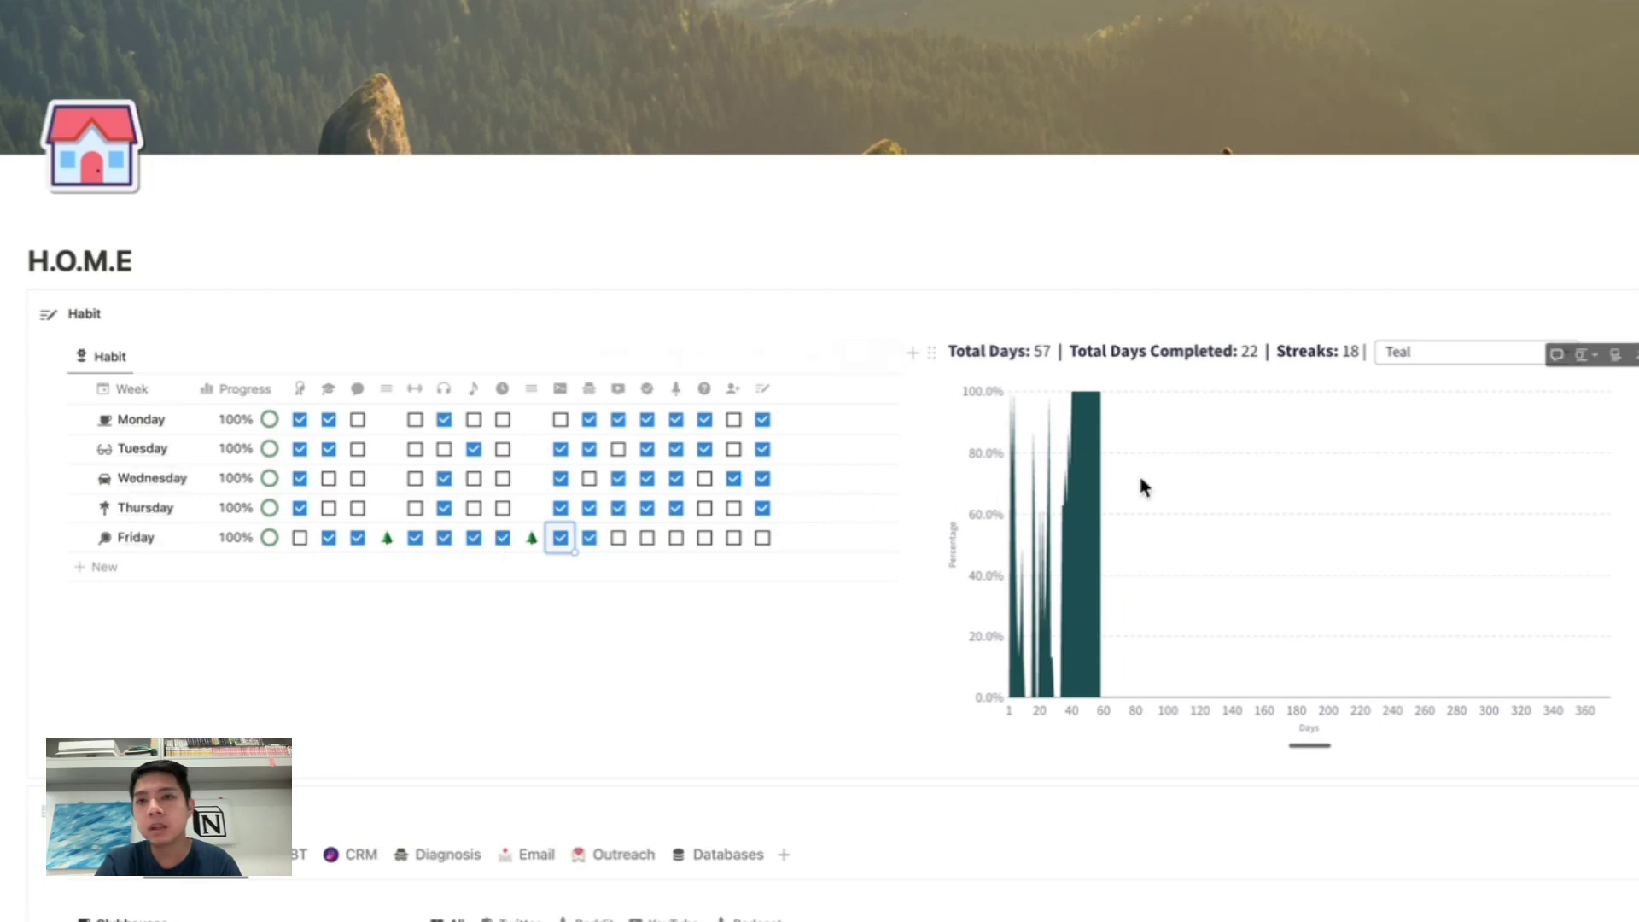
pyautogui.click(1401, 353)
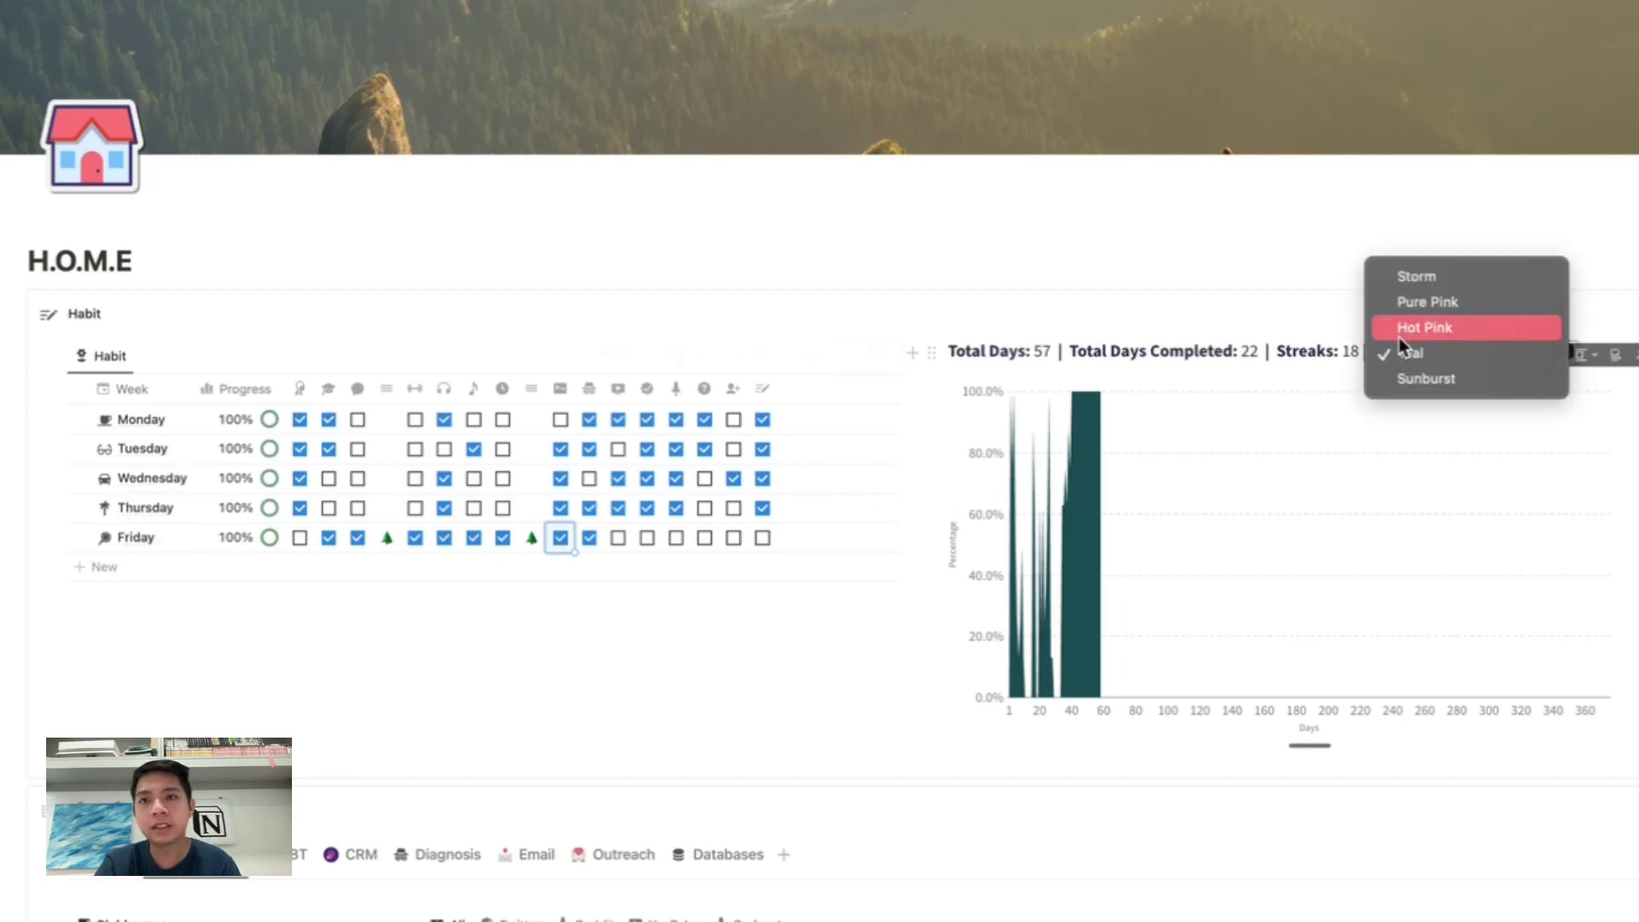
pyautogui.click(1396, 330)
pyautogui.click(1395, 352)
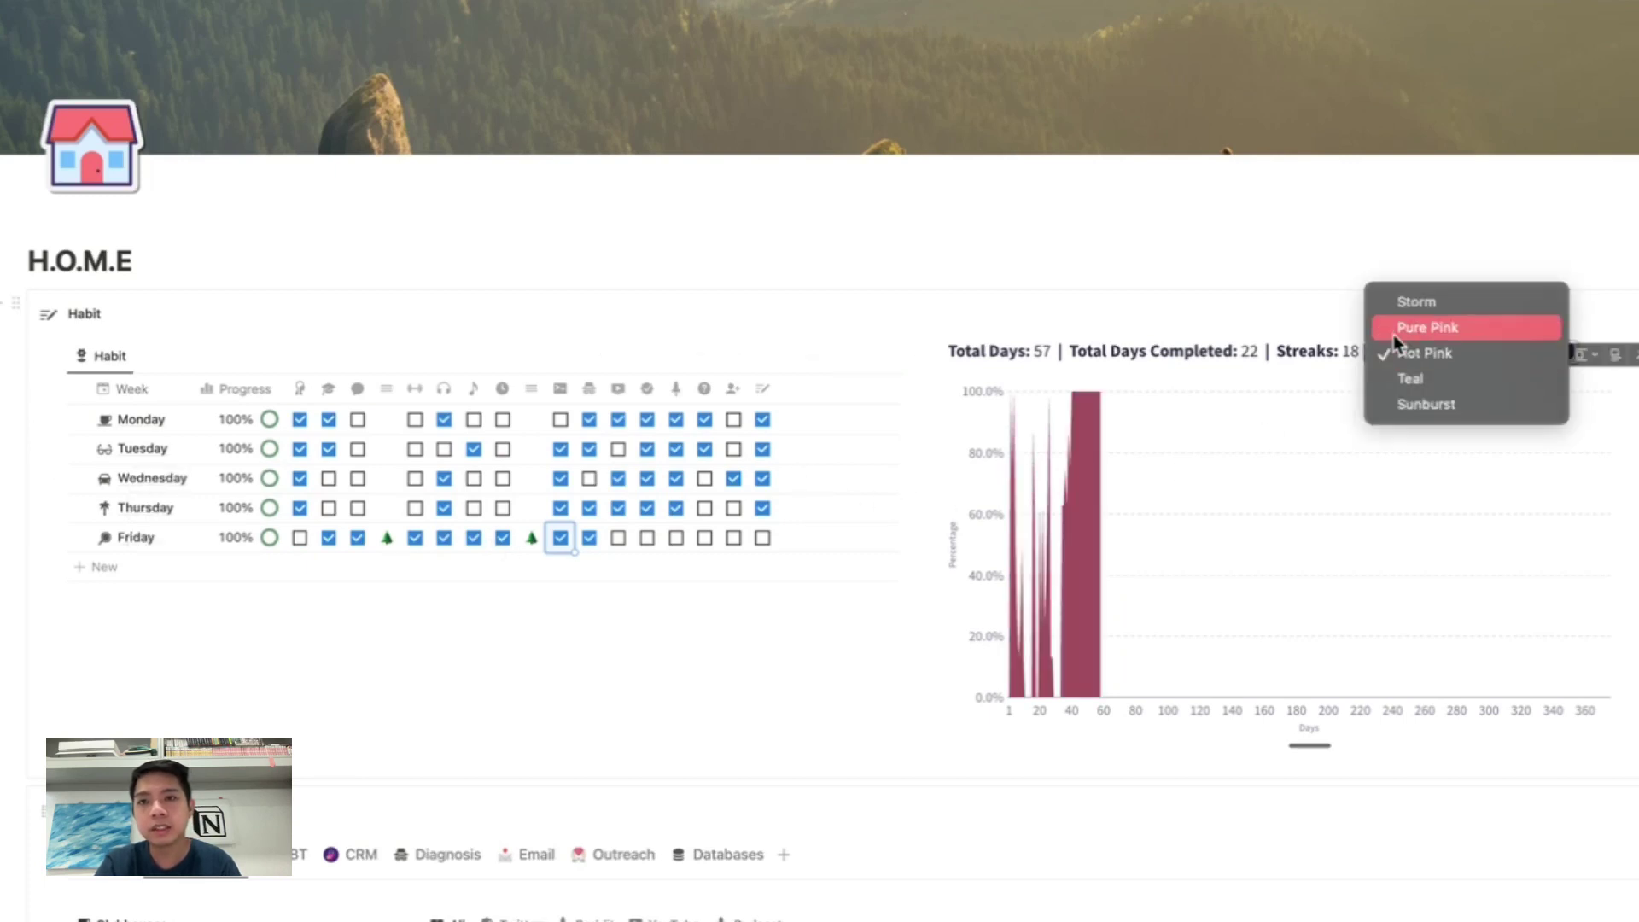
pyautogui.click(1394, 328)
pyautogui.click(1393, 355)
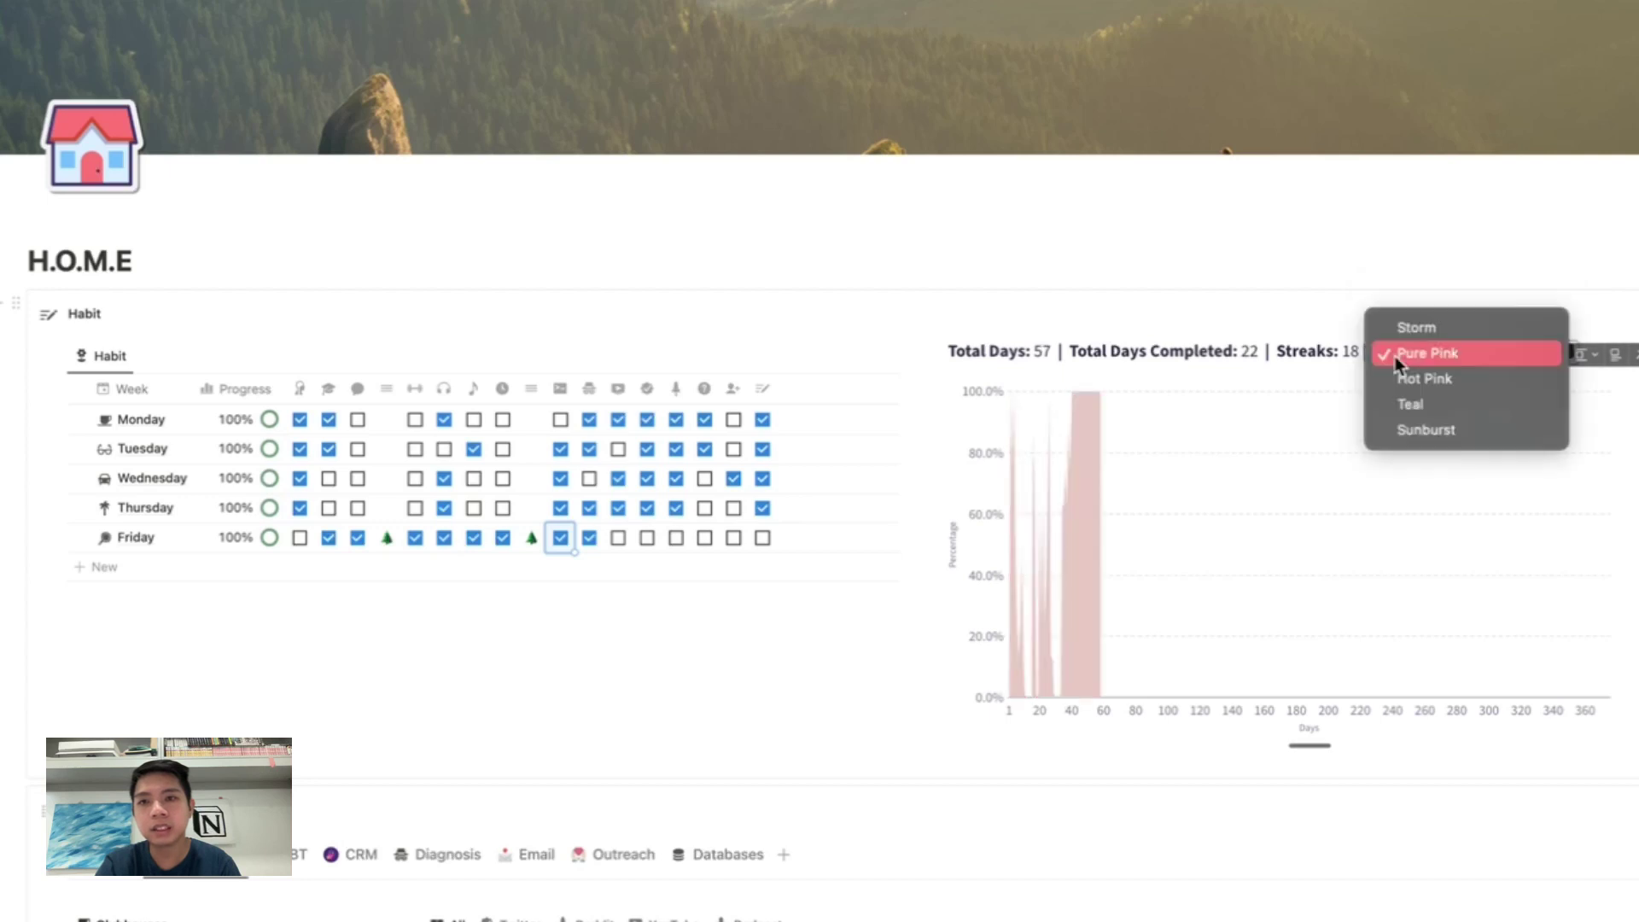
pyautogui.click(1400, 433)
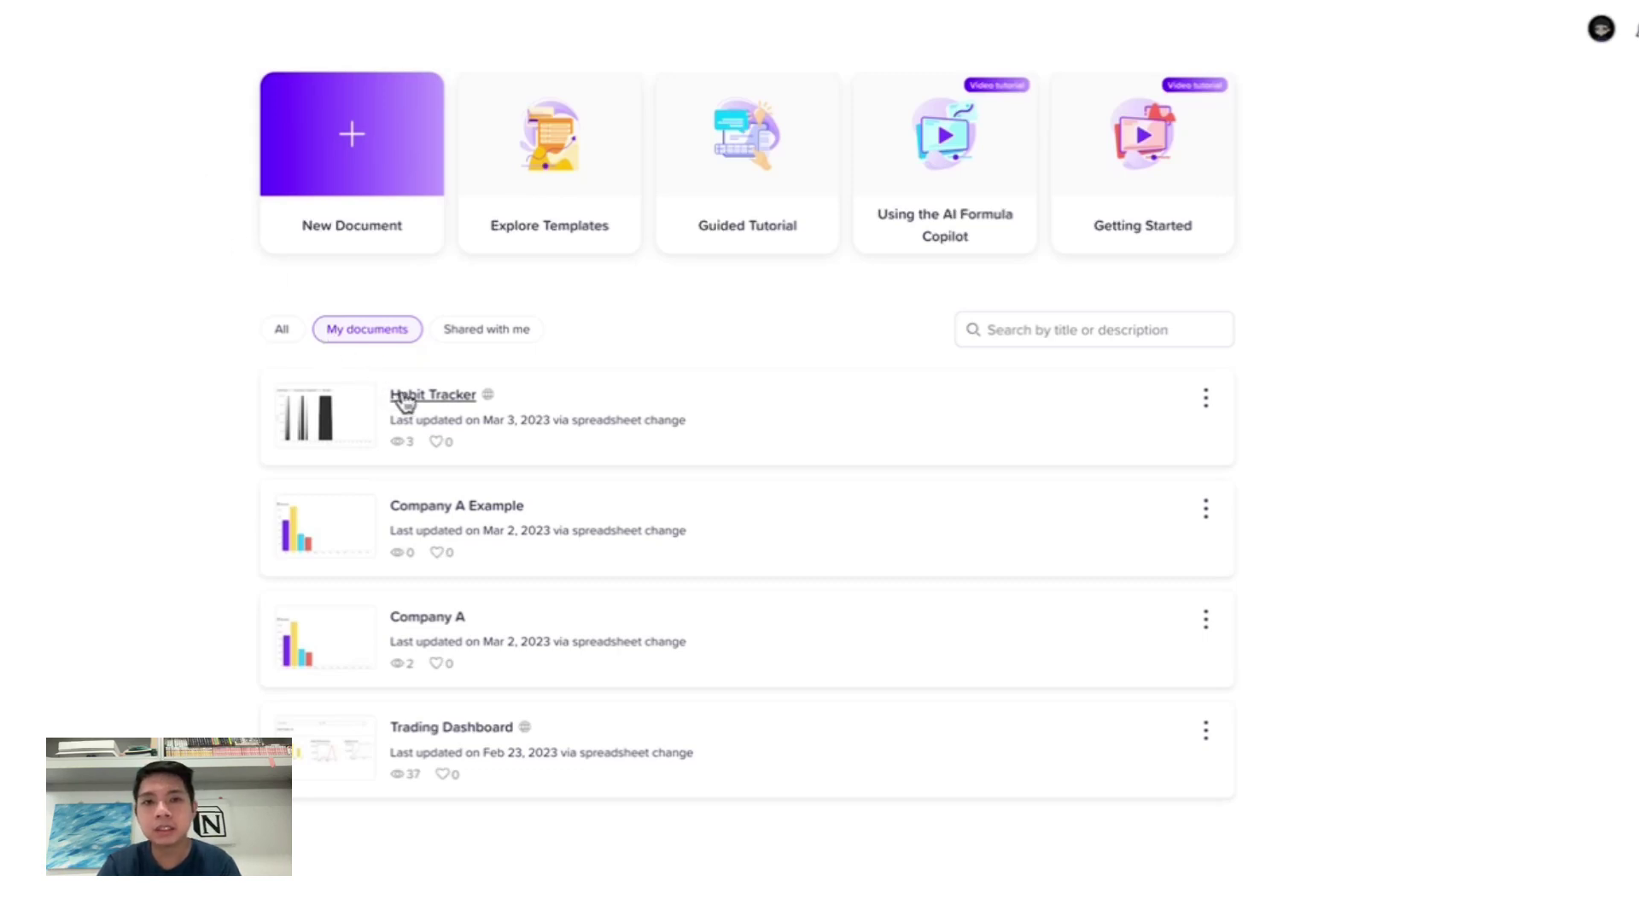
# Open the Habit Tracker document in GRID for editing and show its underlying data.
pyautogui.click(404, 398)
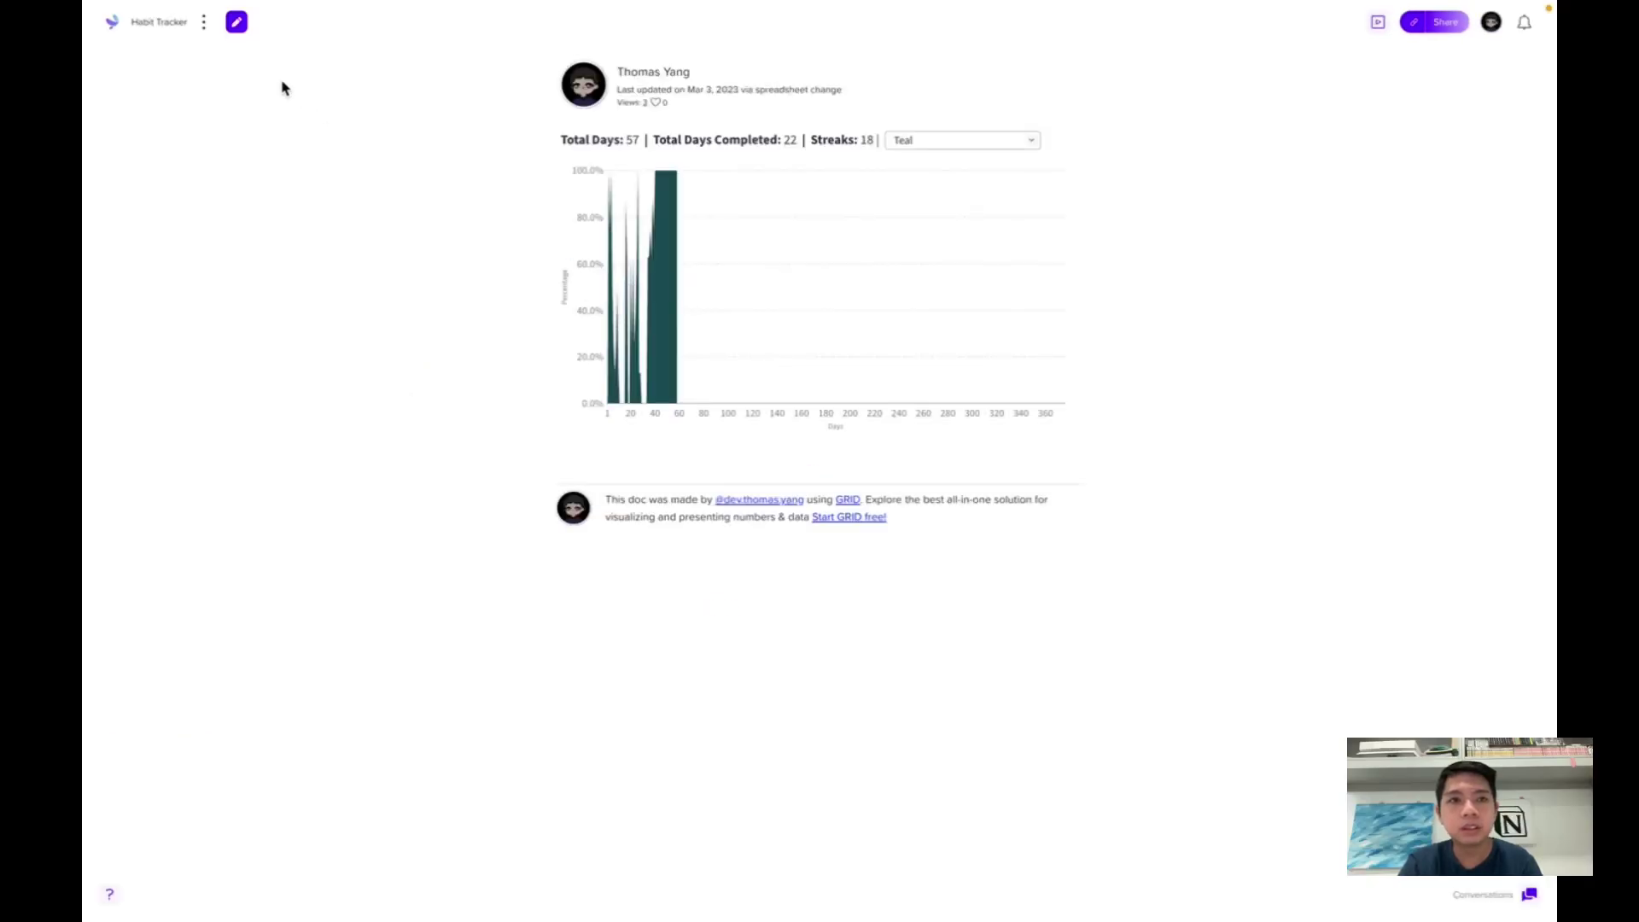
pyautogui.click(233, 24)
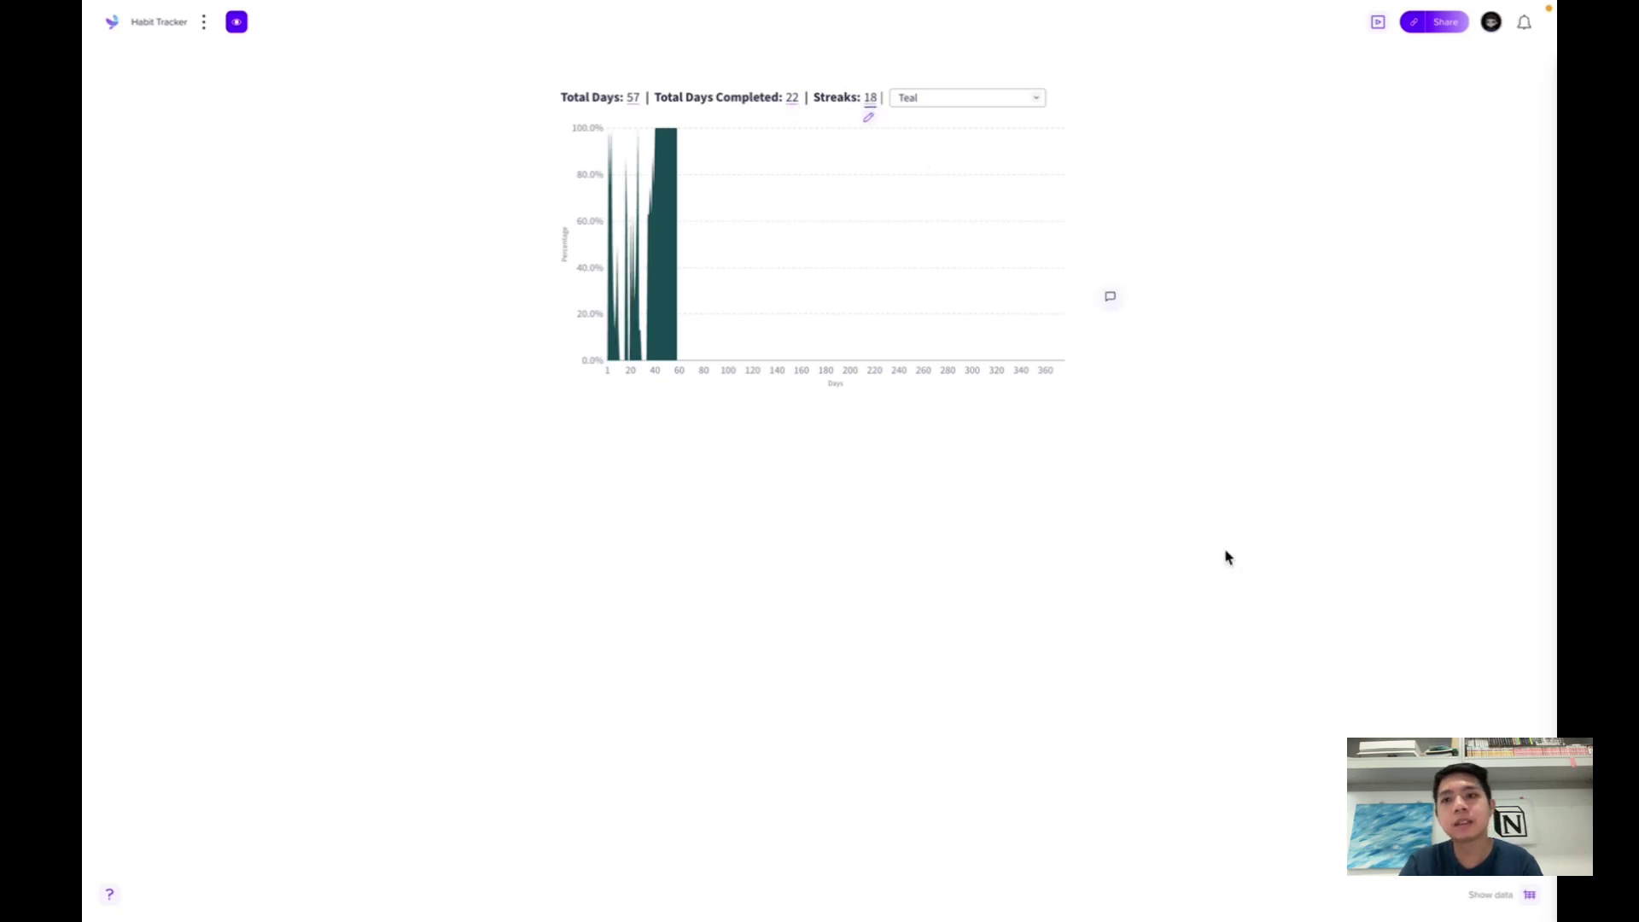
pyautogui.click(1488, 894)
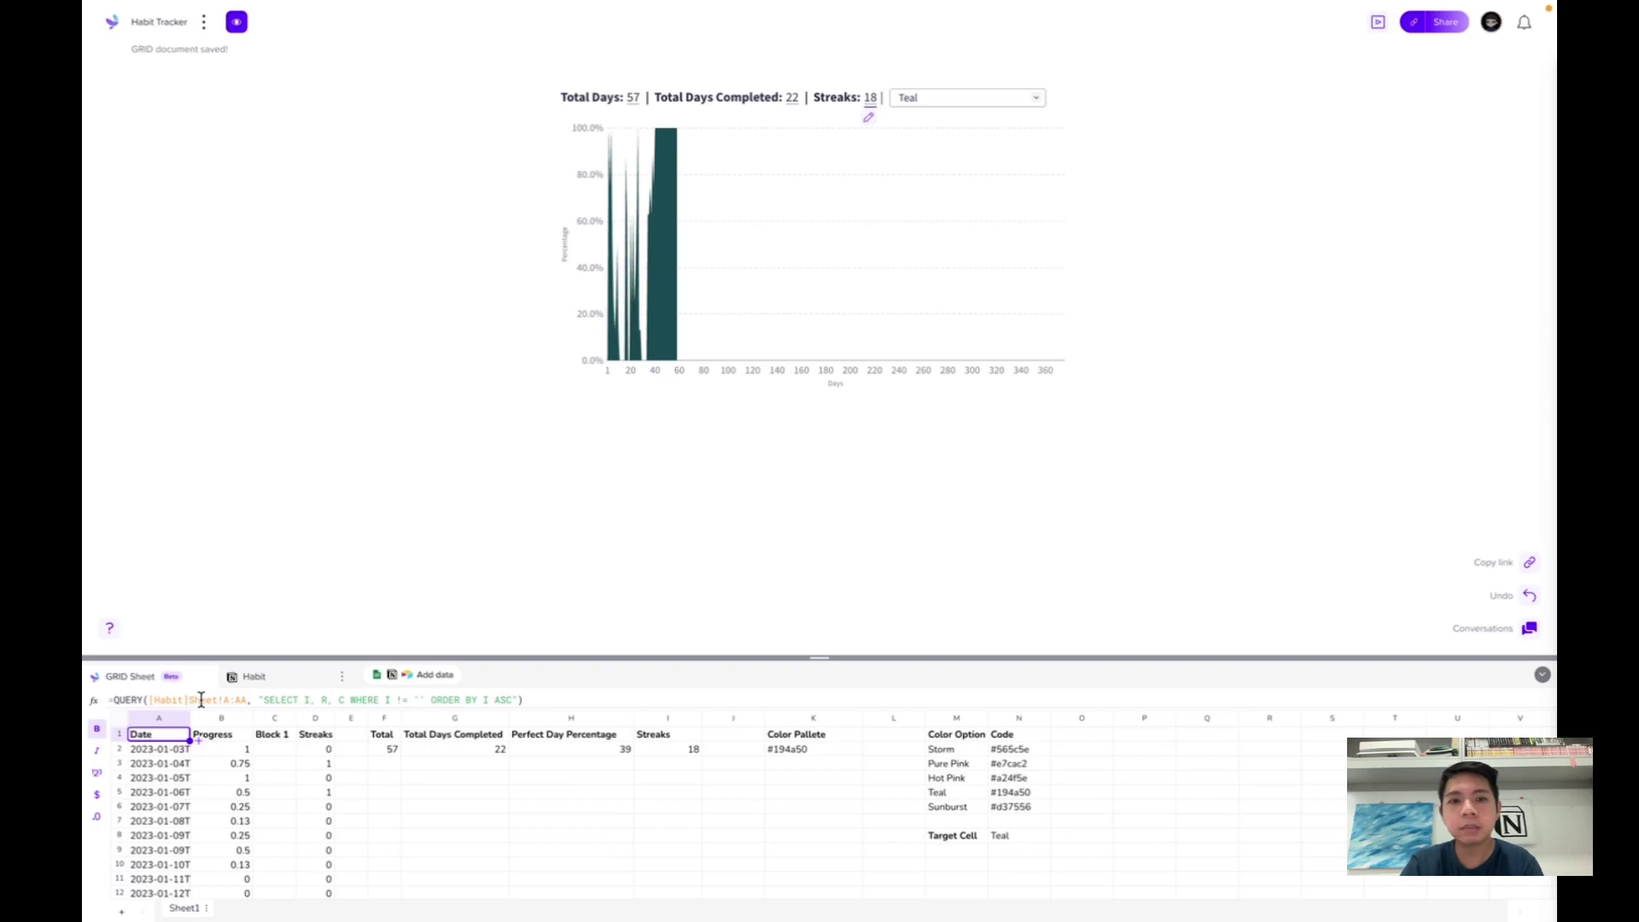
# Examine the GRID Sheet formulas behind the Date query, the Total and the Perfect Day Percentage.
pyautogui.click(269, 751)
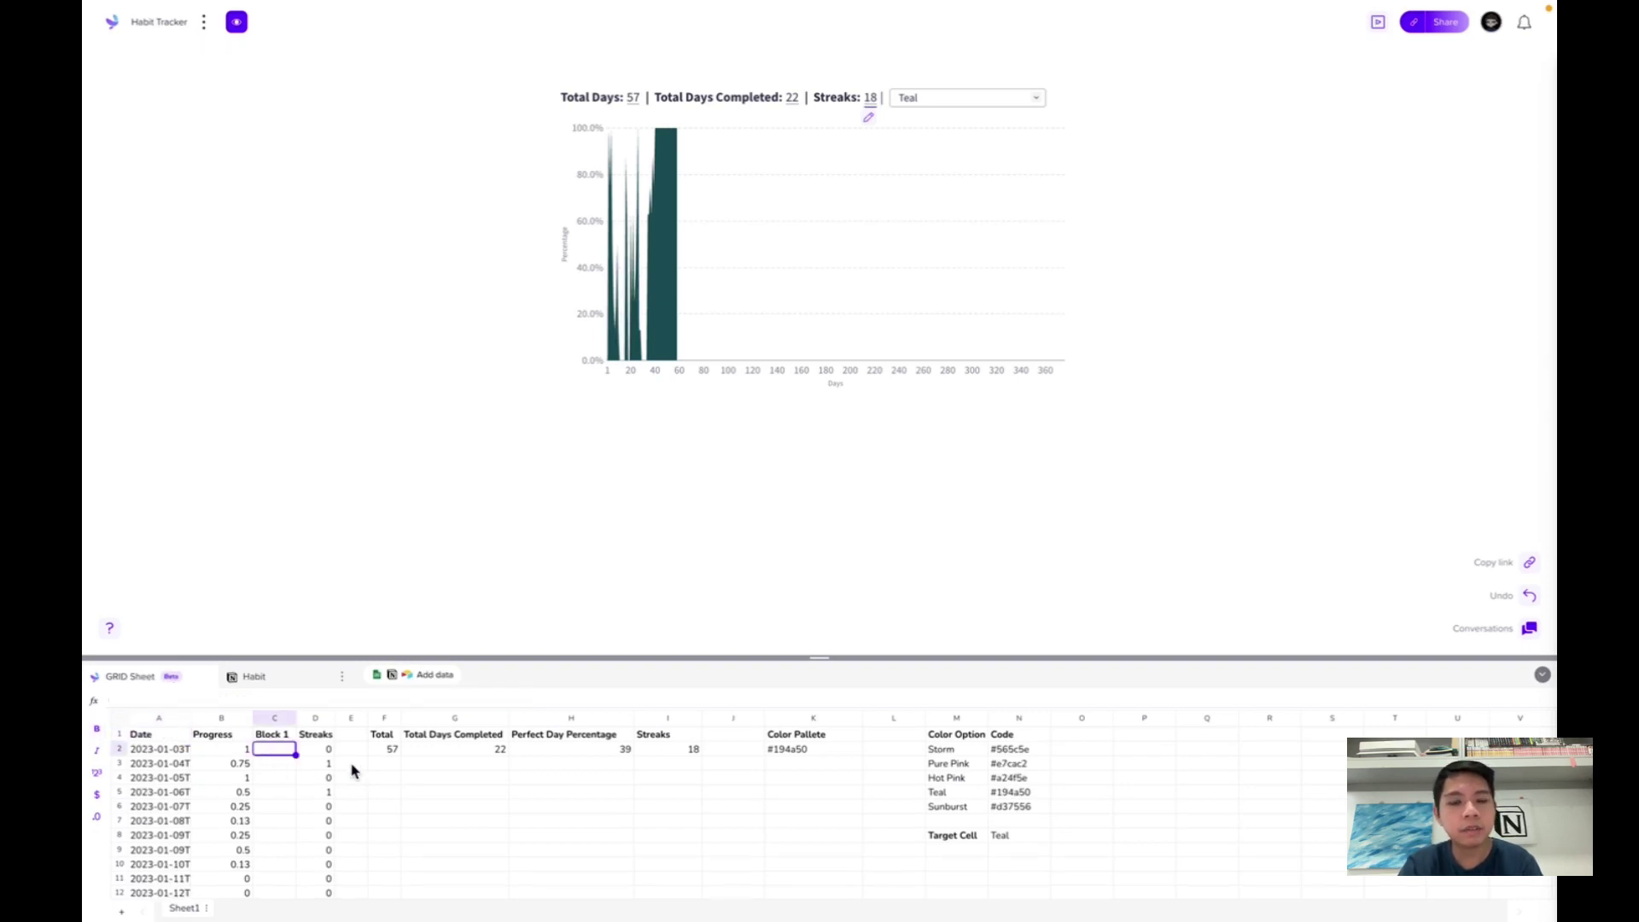
pyautogui.moveTo(150, 753)
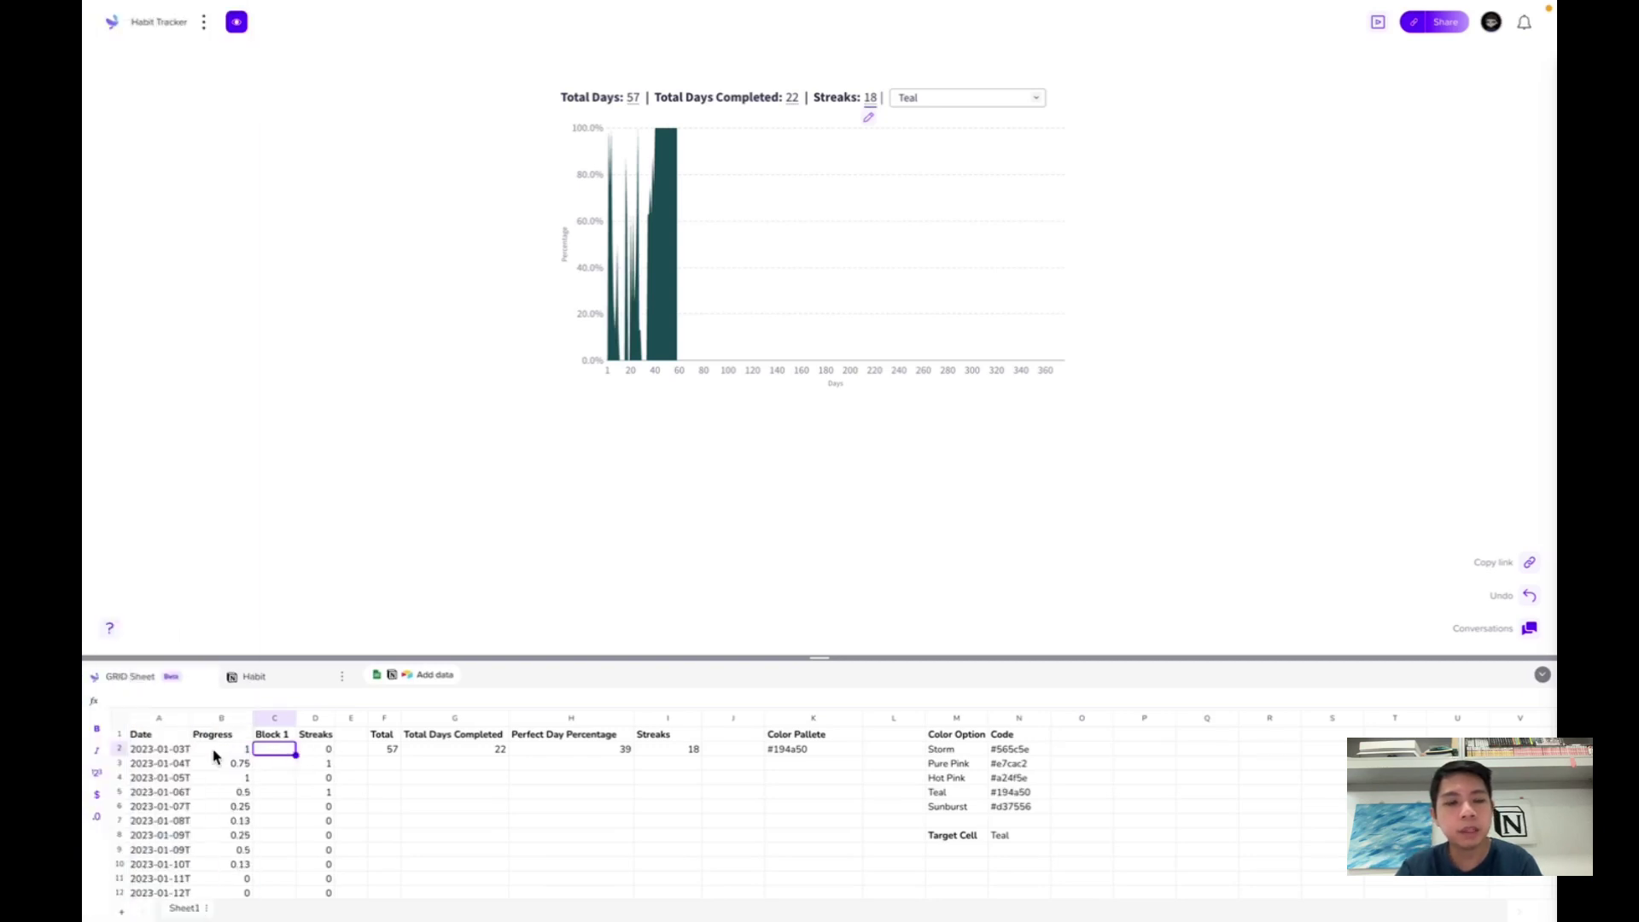
pyautogui.click(174, 751)
pyautogui.press('Up')
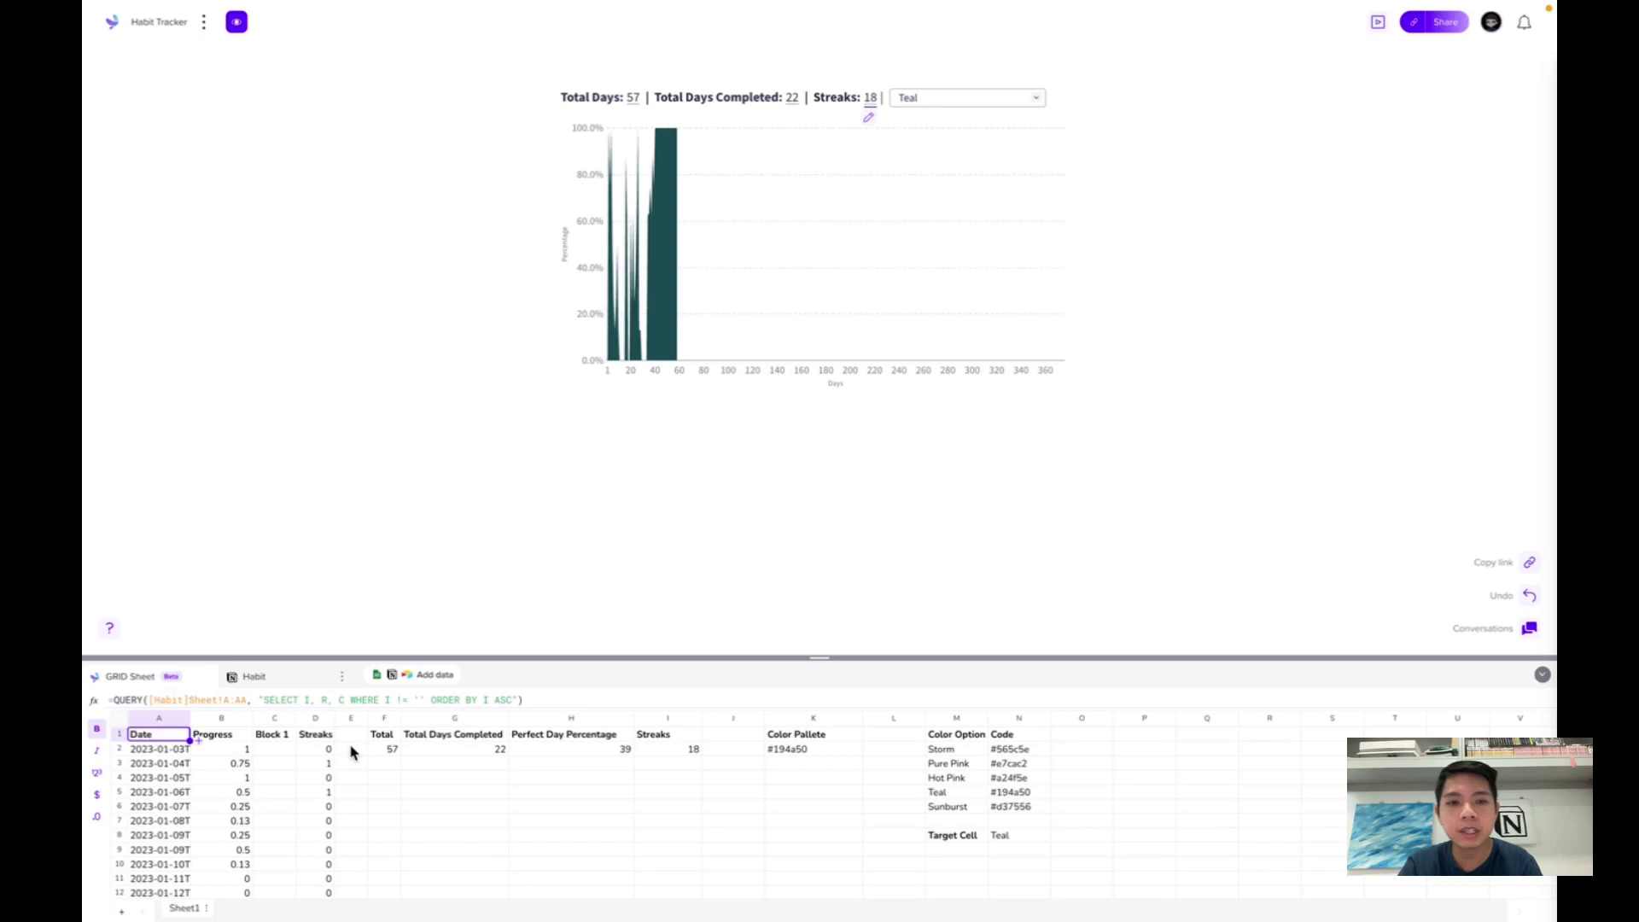
pyautogui.click(382, 749)
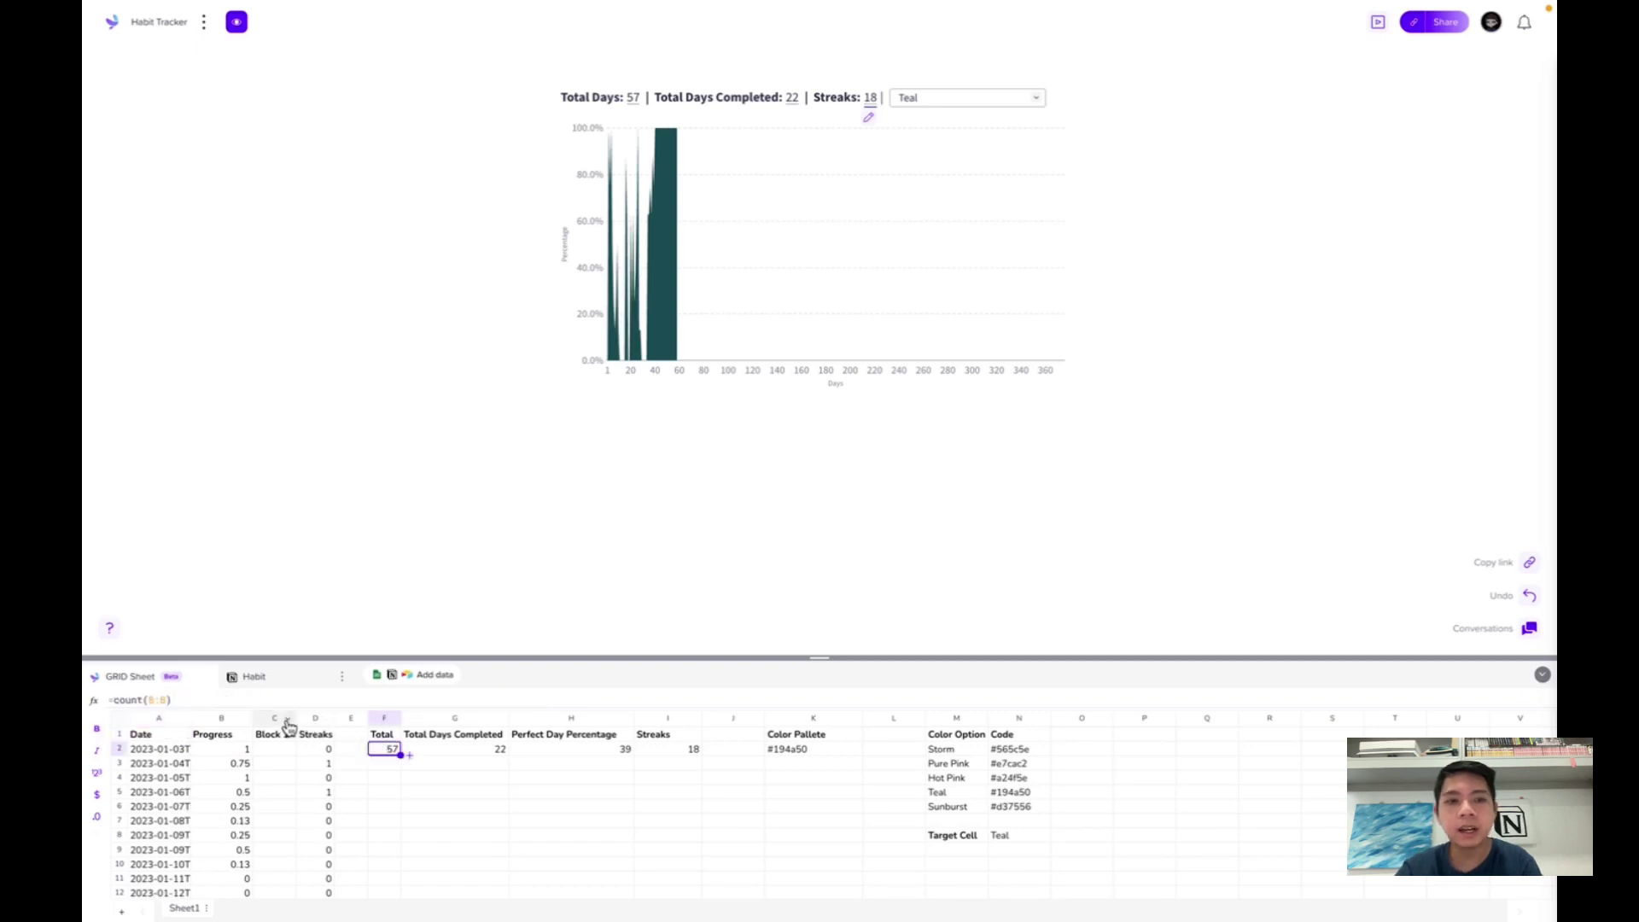
pyautogui.press('Right')
pyautogui.press('Right')
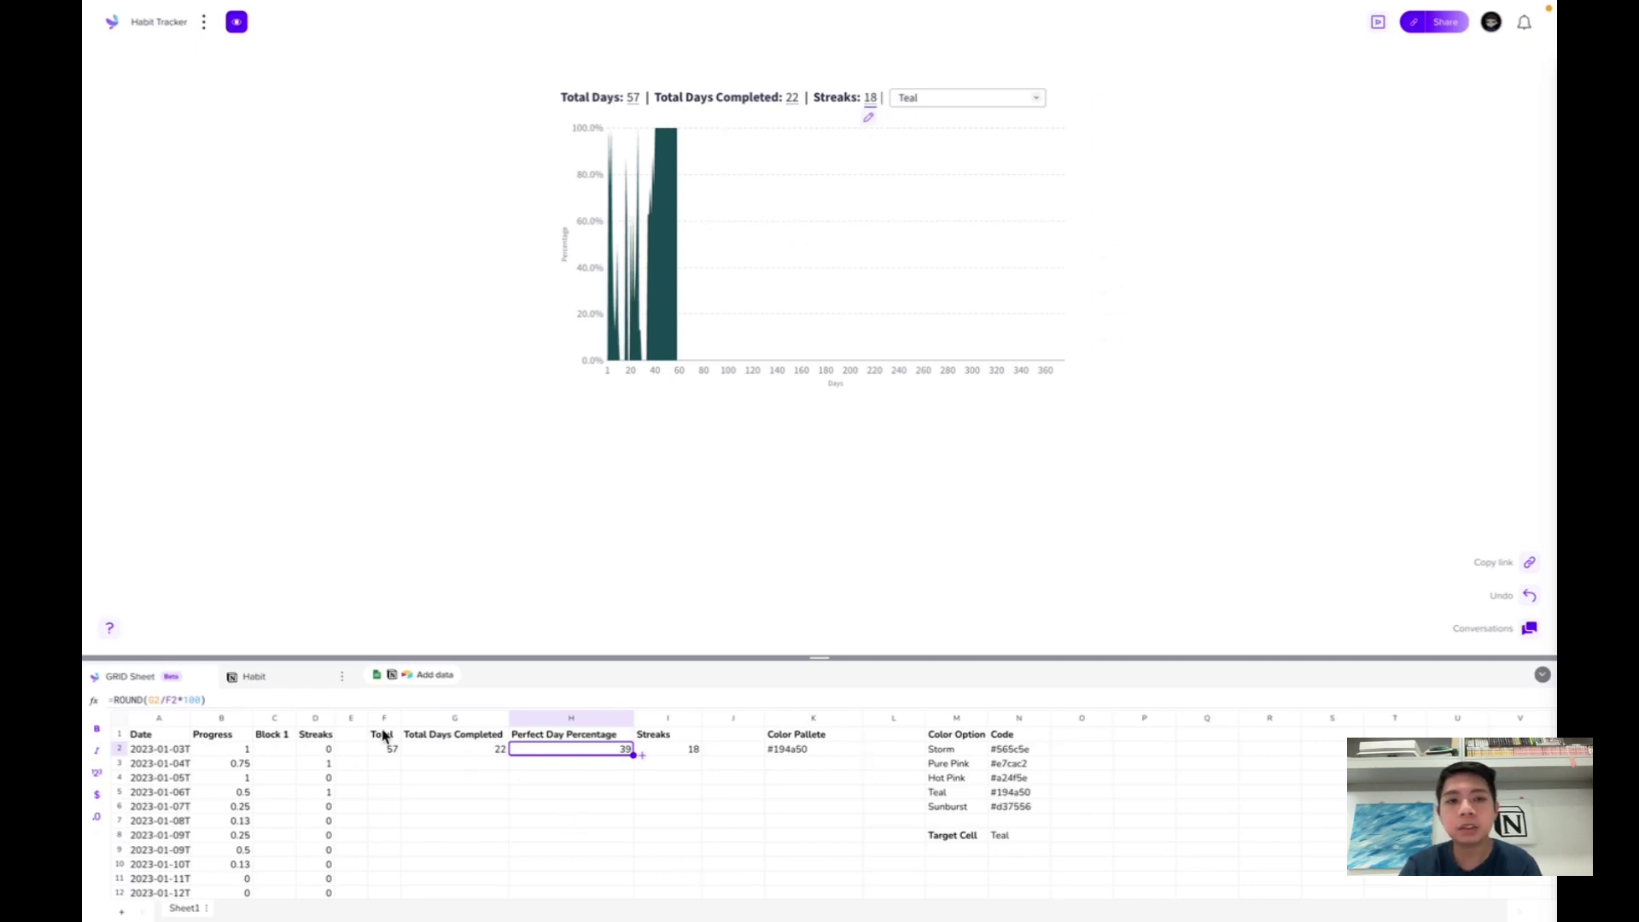
# Look through the rows of the connected Habit data source.
pyautogui.click(274, 684)
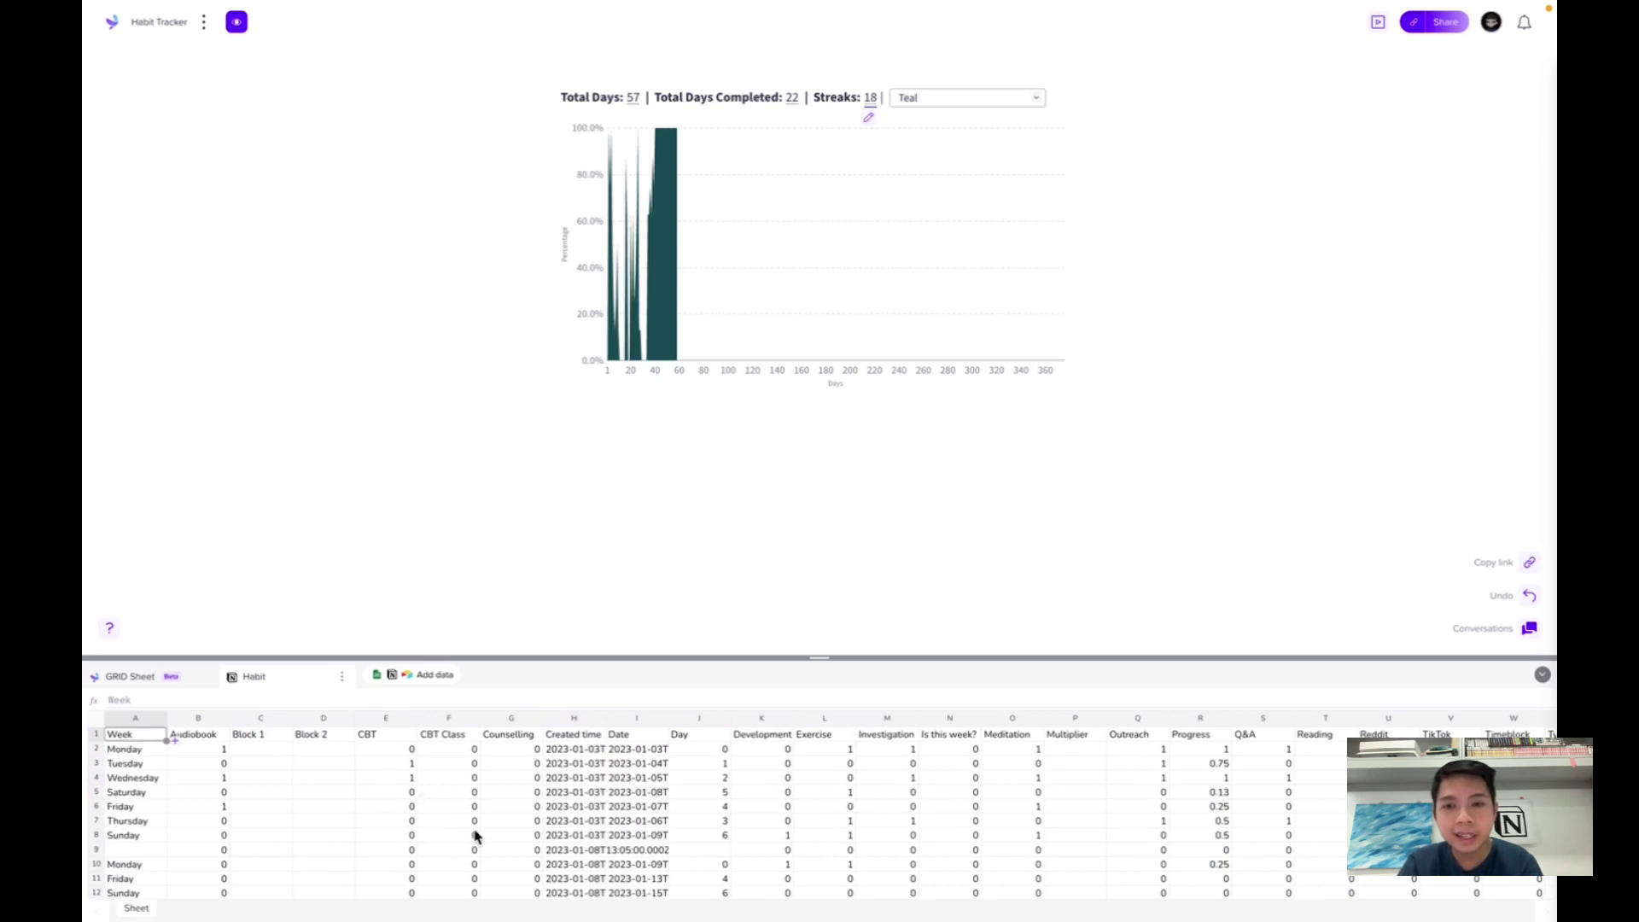
pyautogui.scroll(-6, 472, 827)
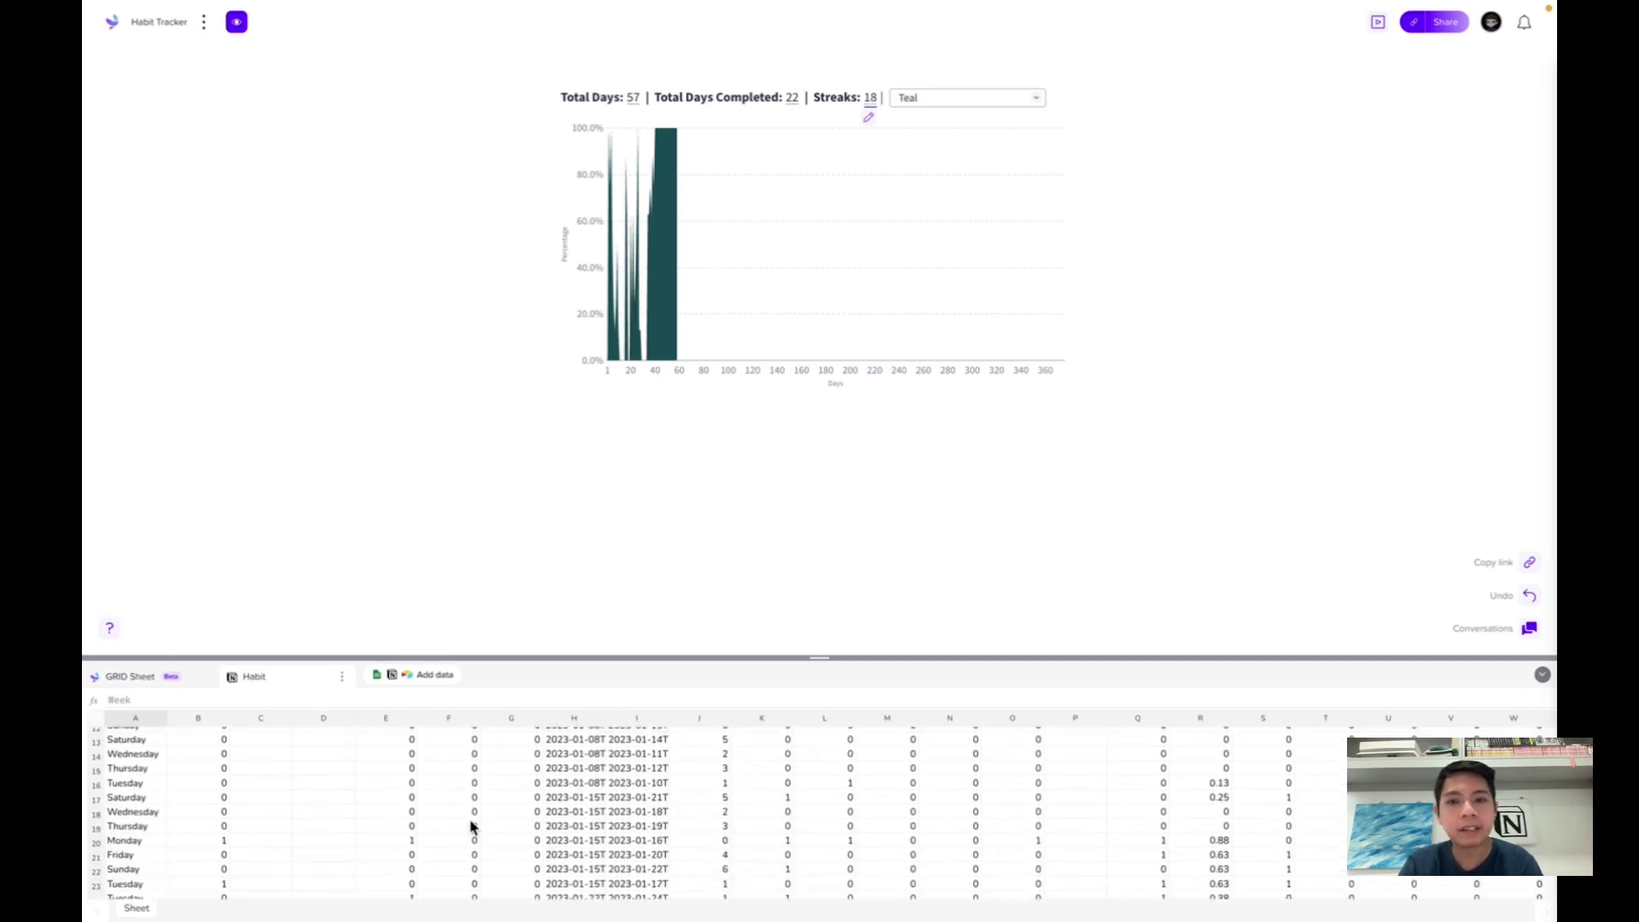
pyautogui.scroll(-4, 472, 827)
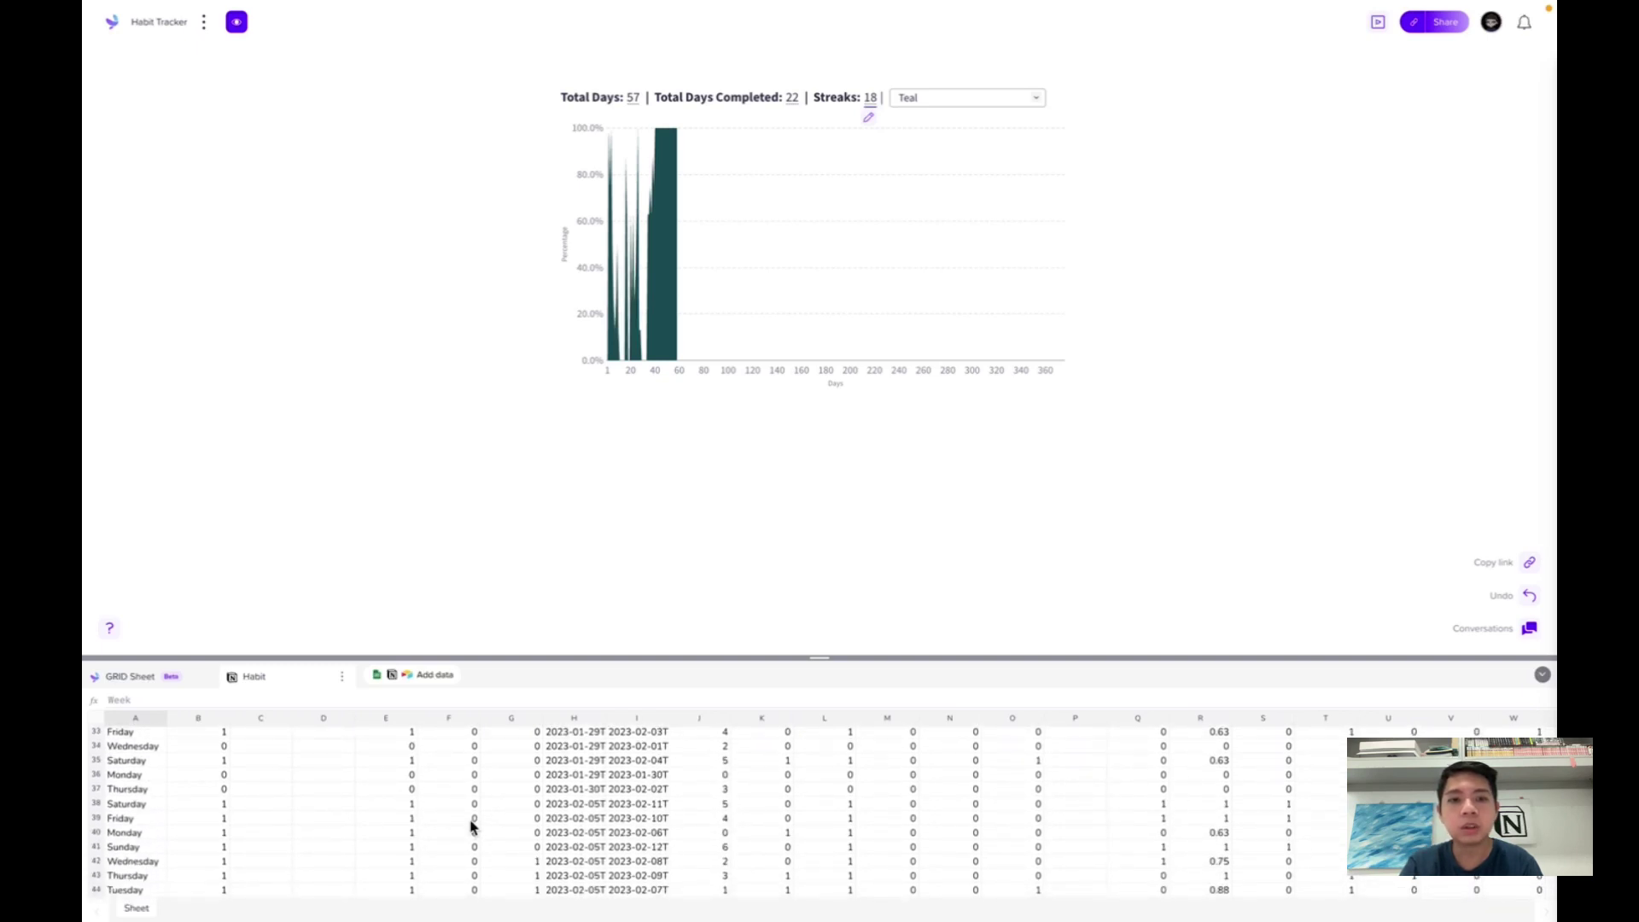
pyautogui.scroll(7, 472, 826)
pyautogui.scroll(4, 472, 826)
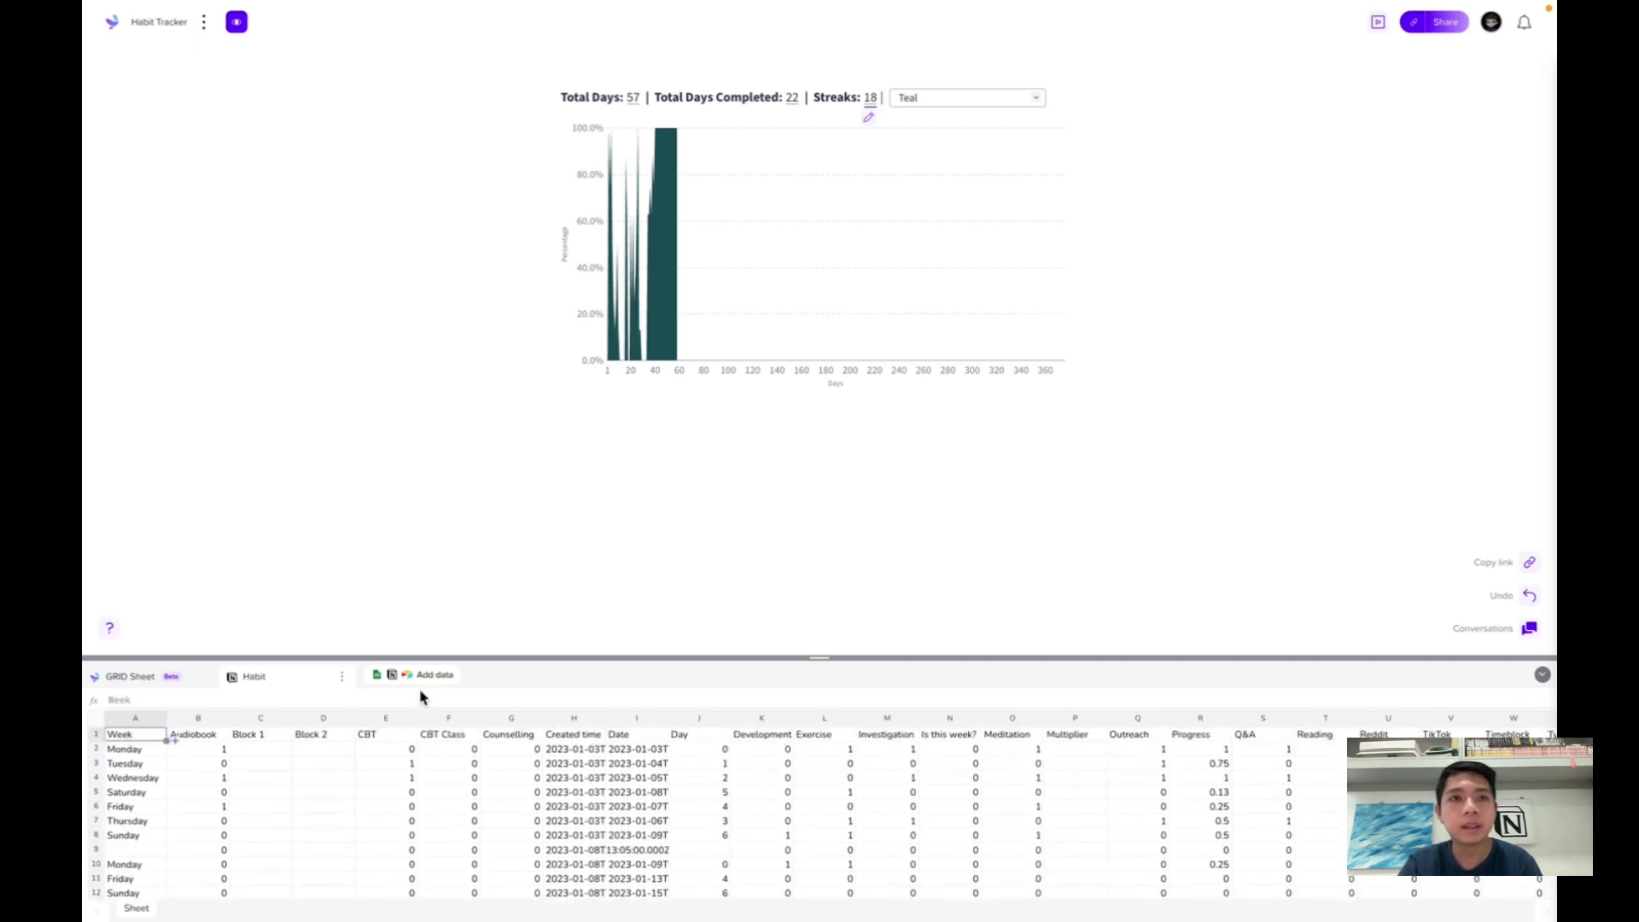
# Create a new document and list the Main Notion workspace's databases as existing data to add.
pyautogui.click(112, 21)
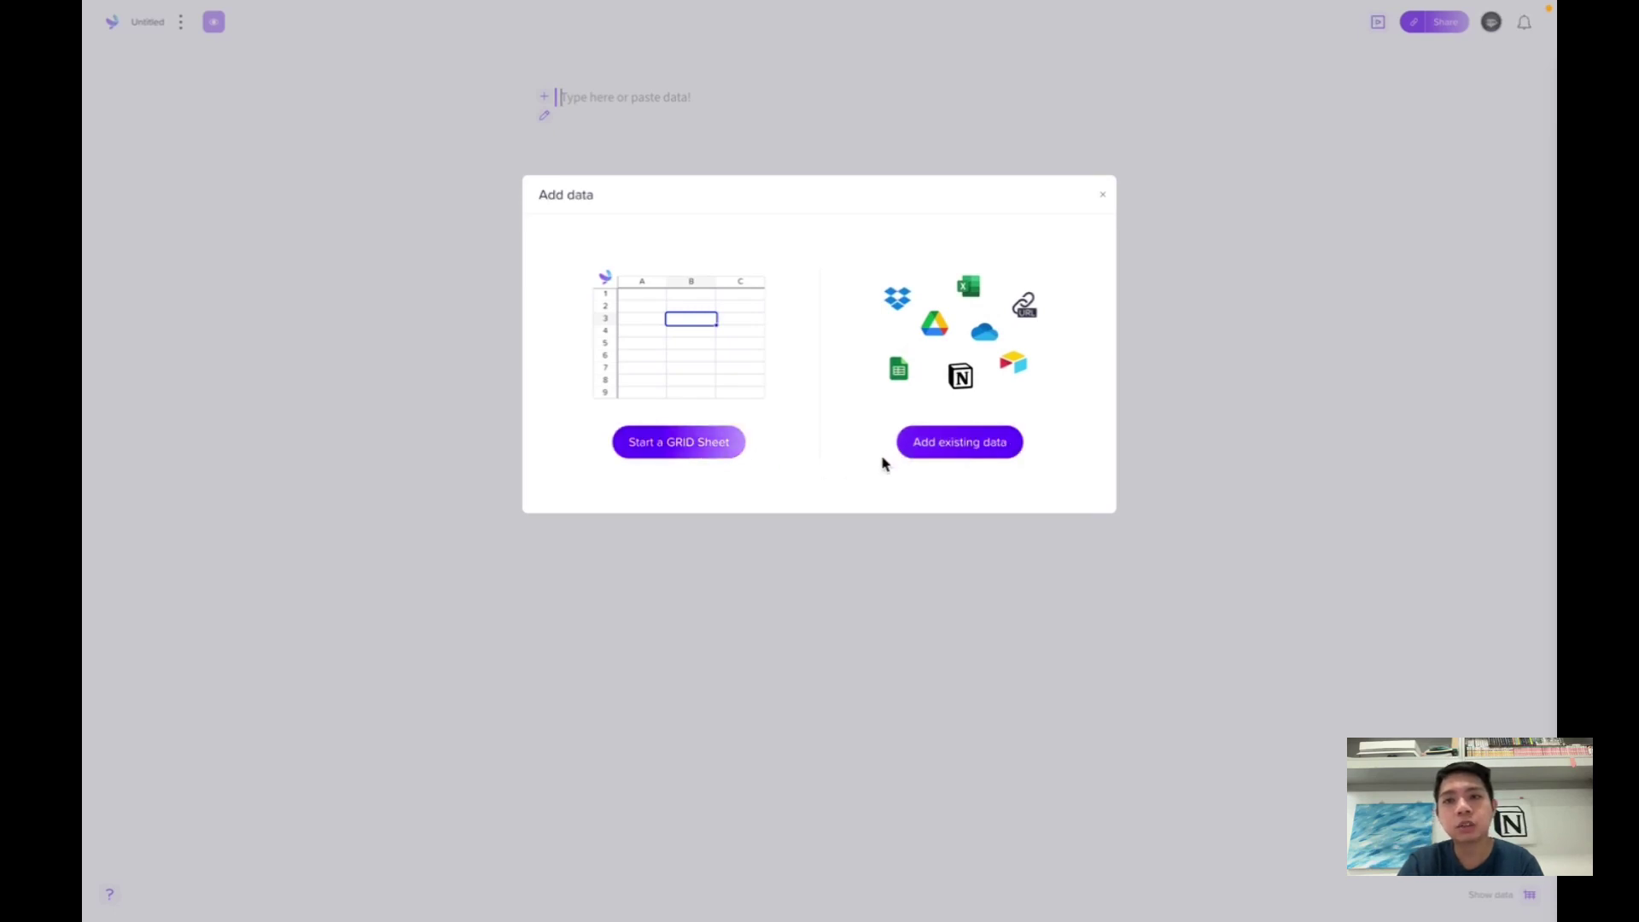
pyautogui.click(912, 453)
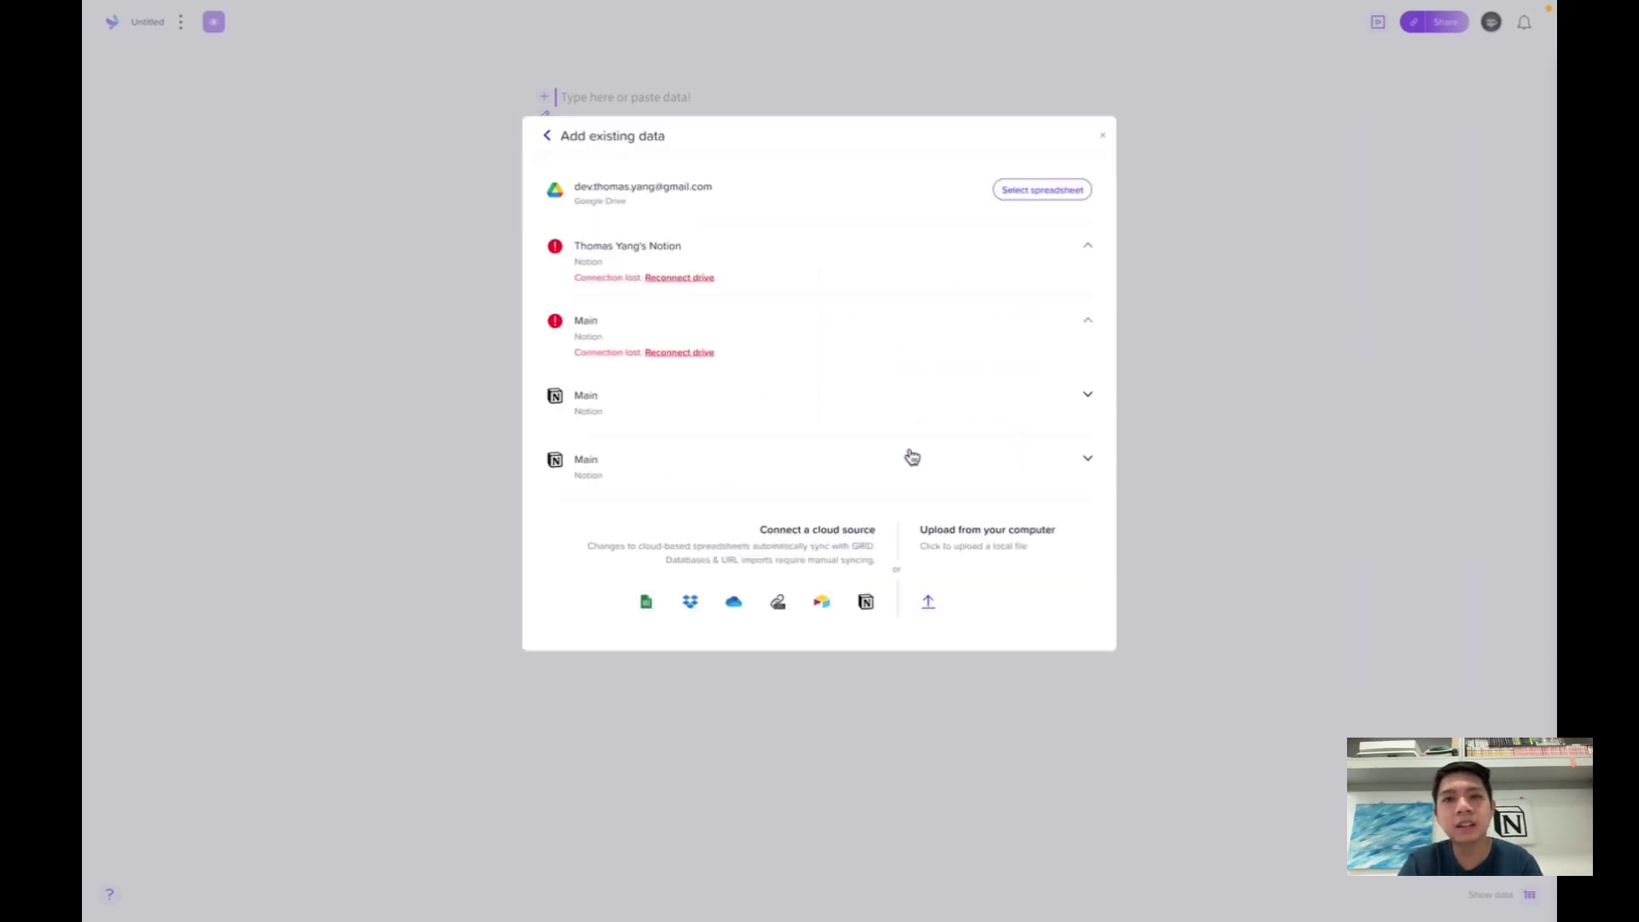
pyautogui.click(655, 410)
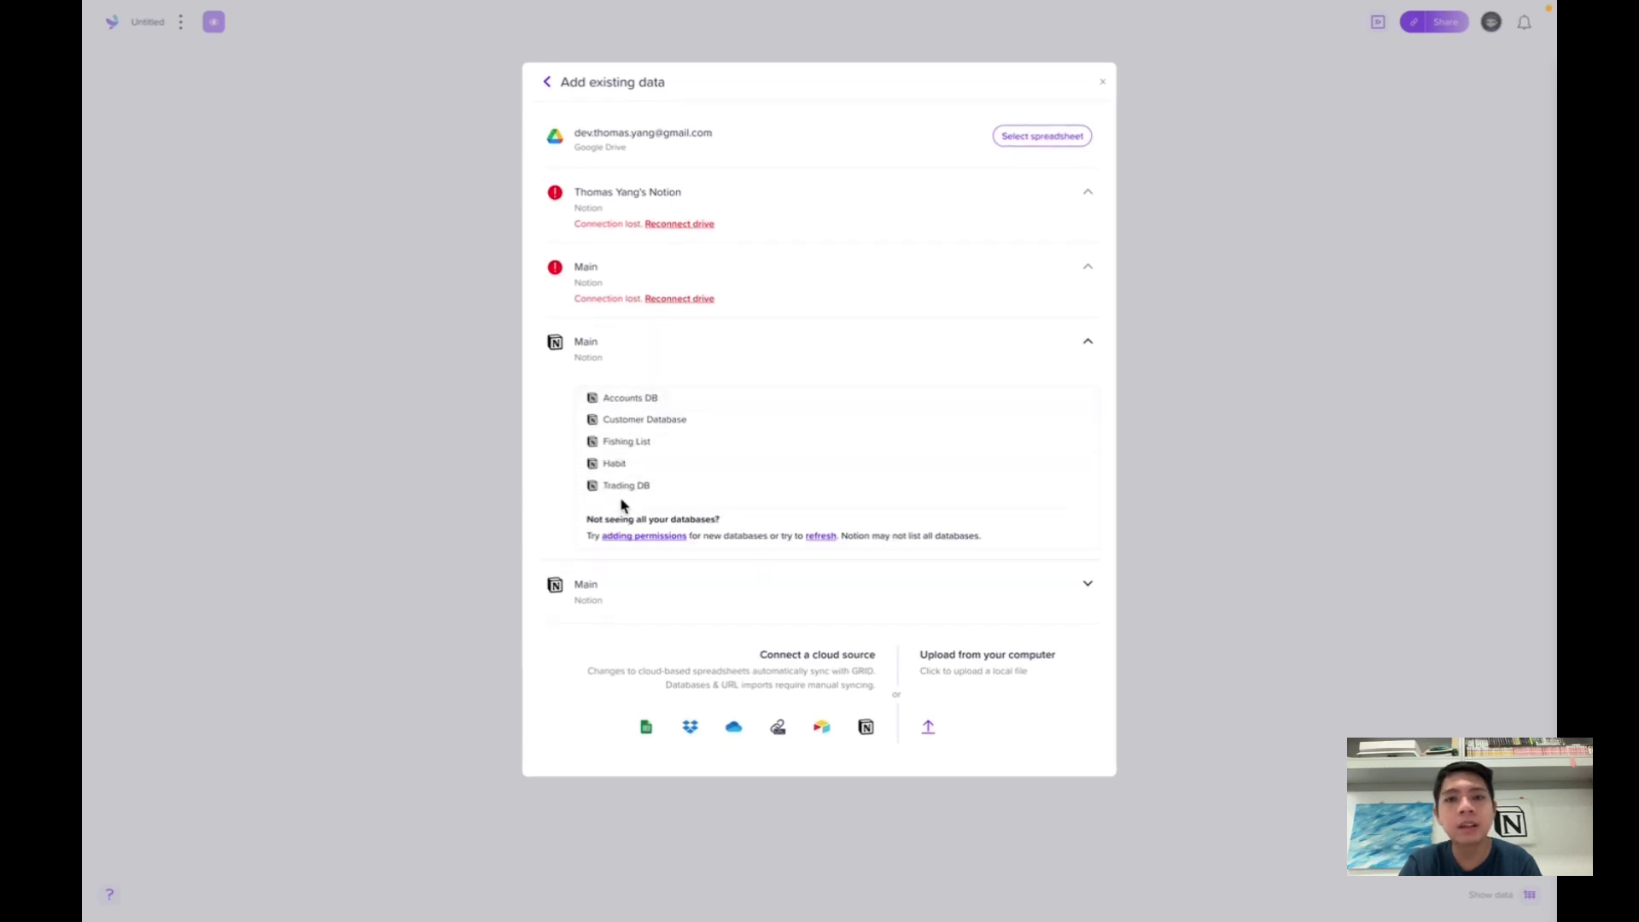
# Review the Notion pages that GRID Data Connector can access and cancel the access request.
pyautogui.click(865, 728)
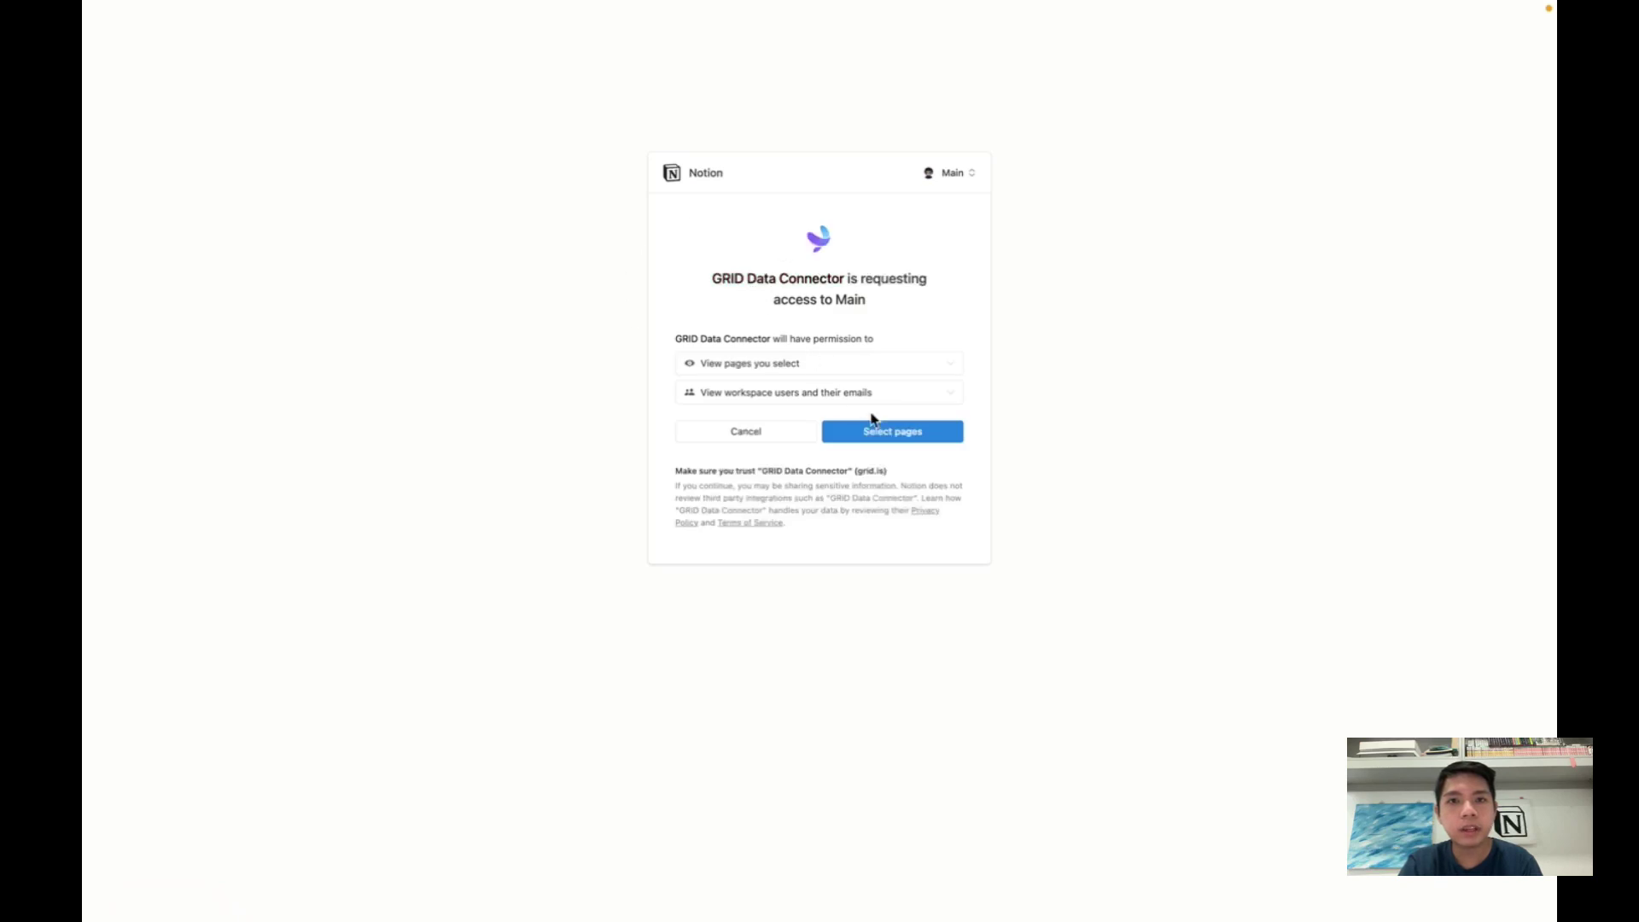
pyautogui.click(873, 434)
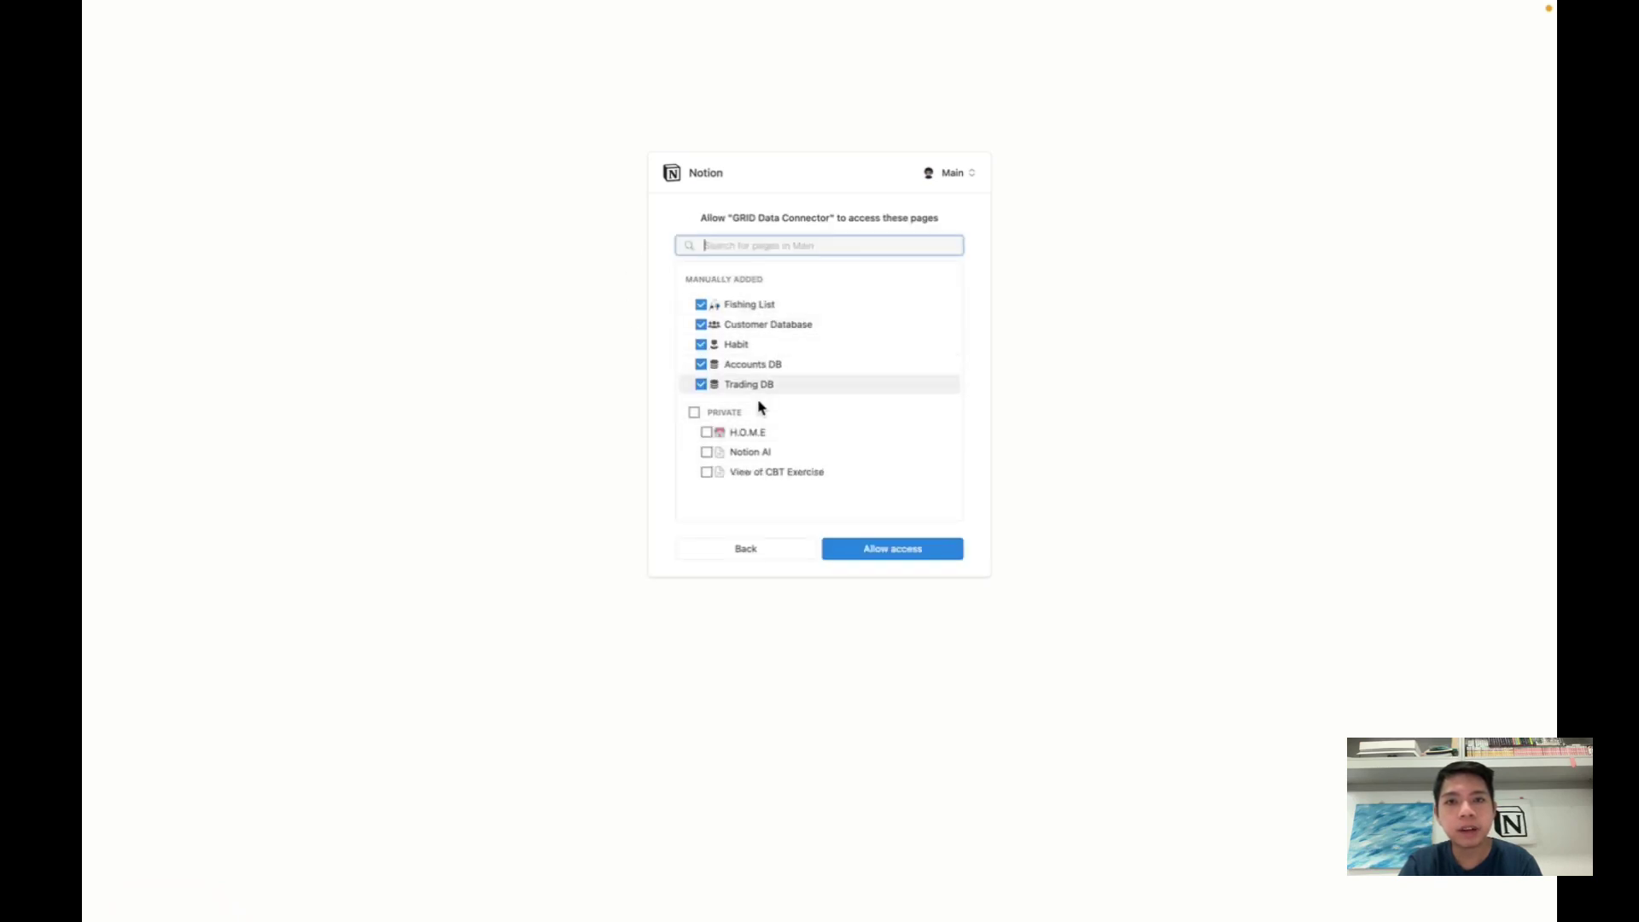
pyautogui.click(722, 554)
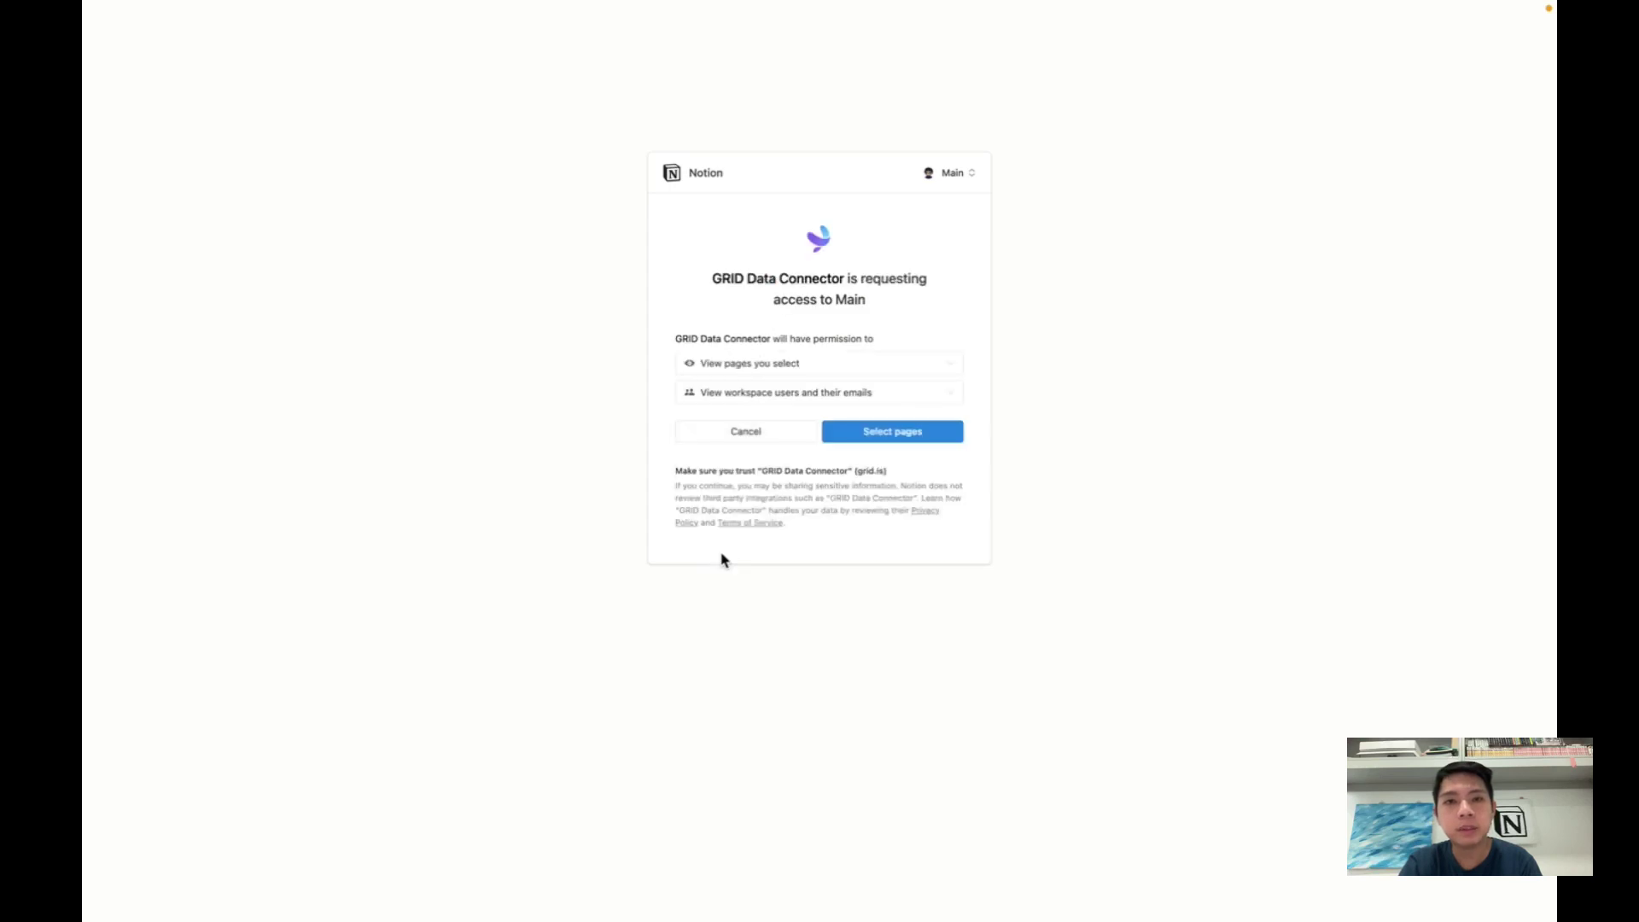
pyautogui.click(718, 447)
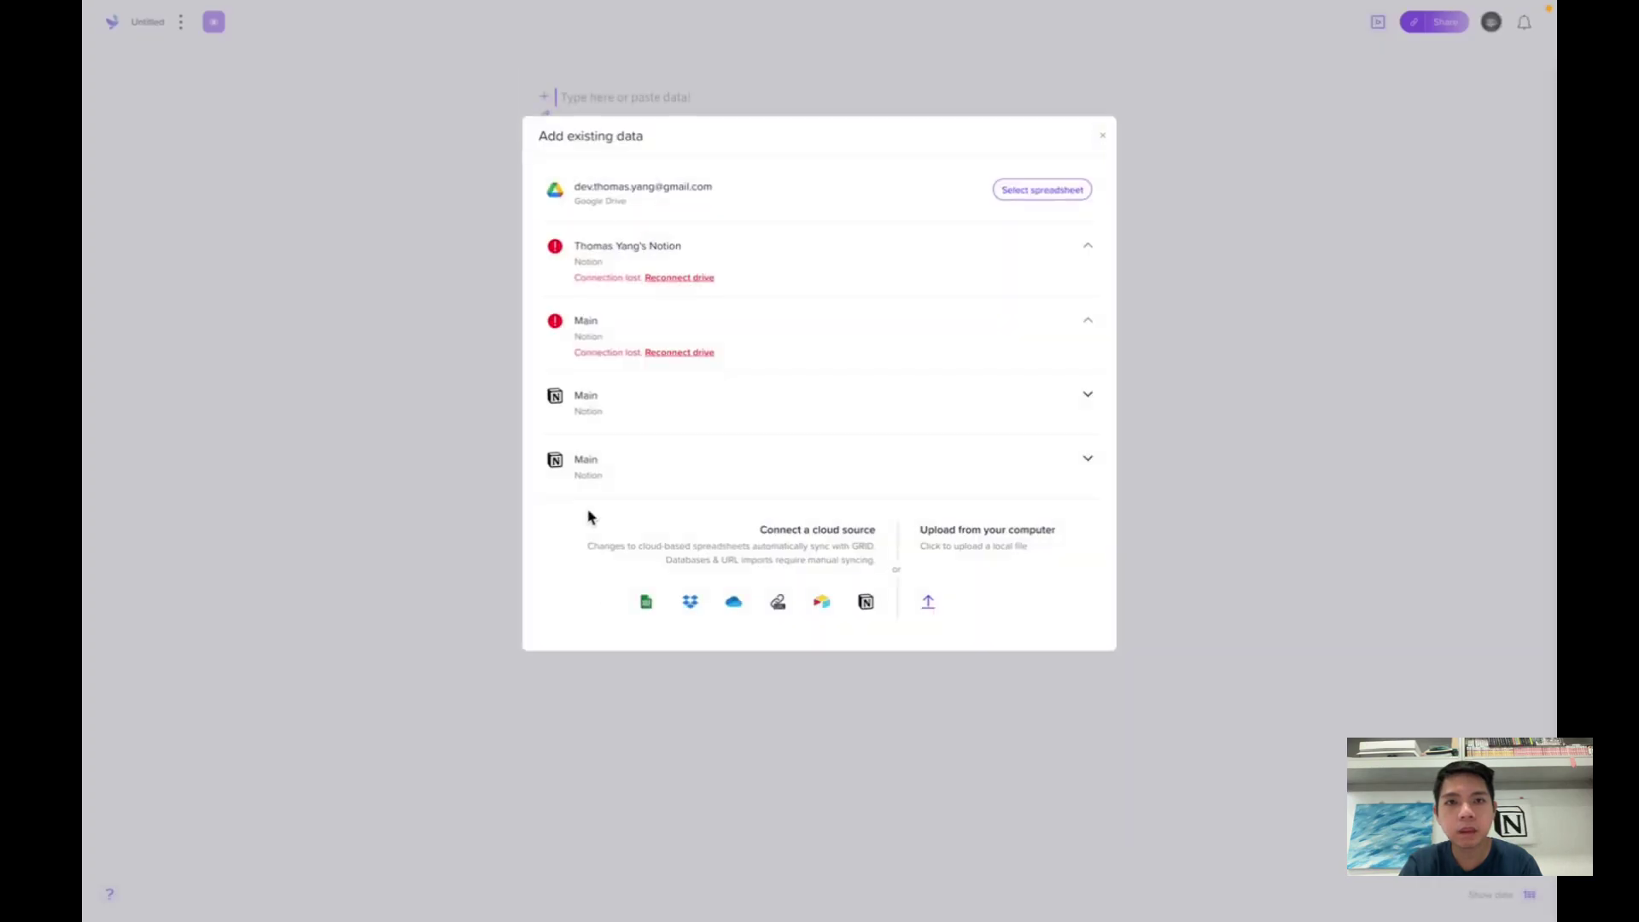
# Add the Habit database from the Main Notion workspace to the new document.
pyautogui.click(707, 418)
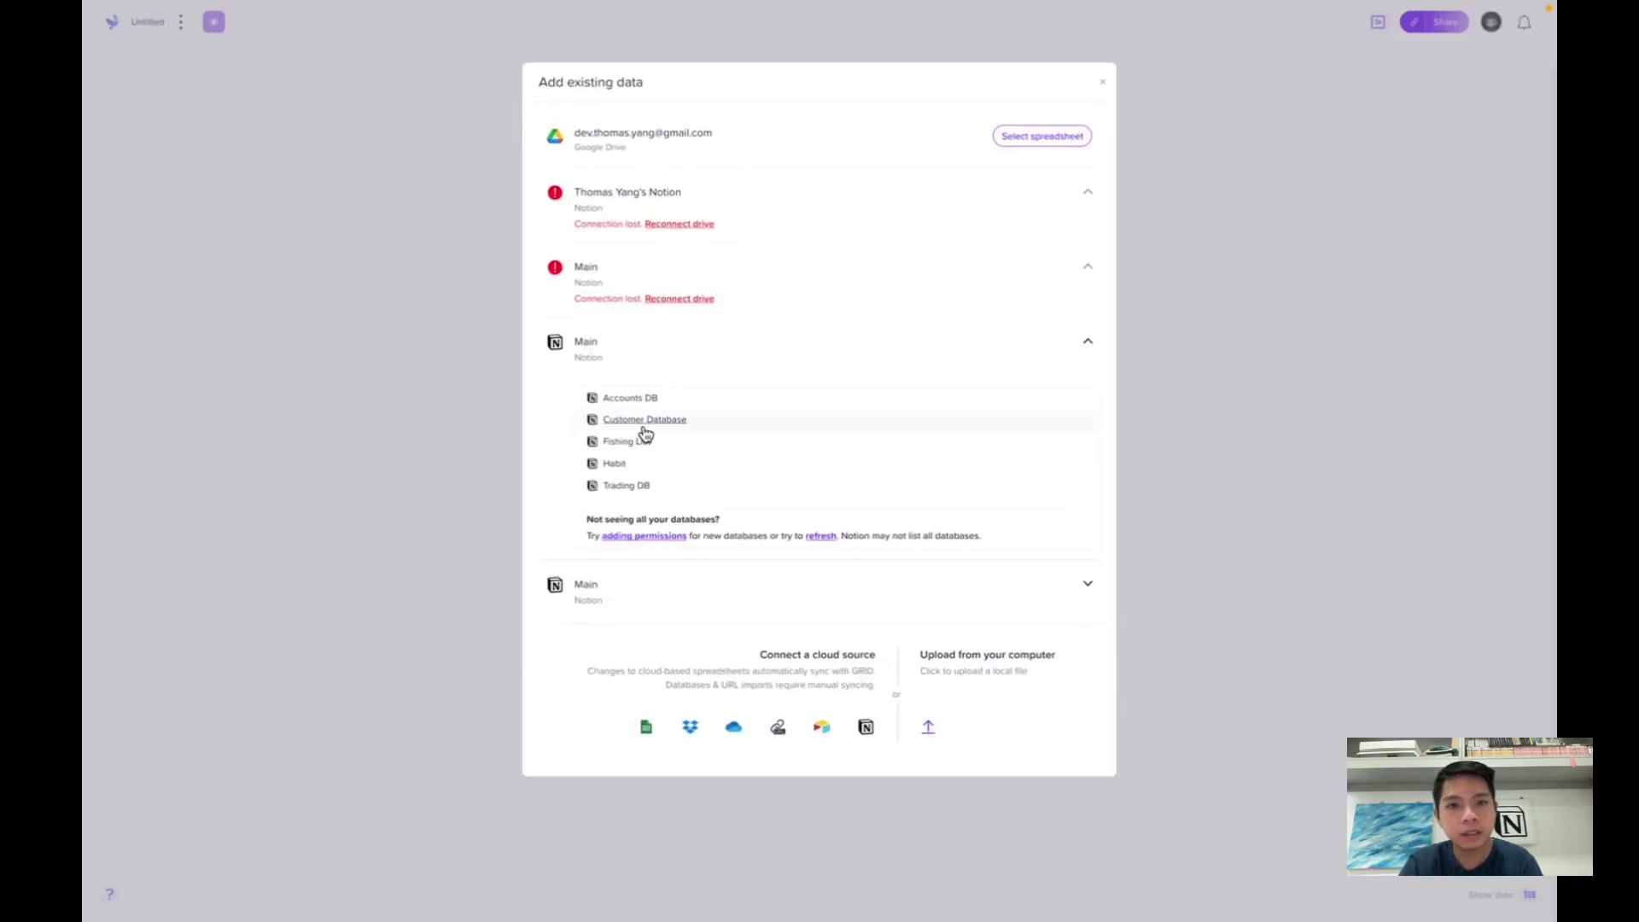
pyautogui.click(624, 469)
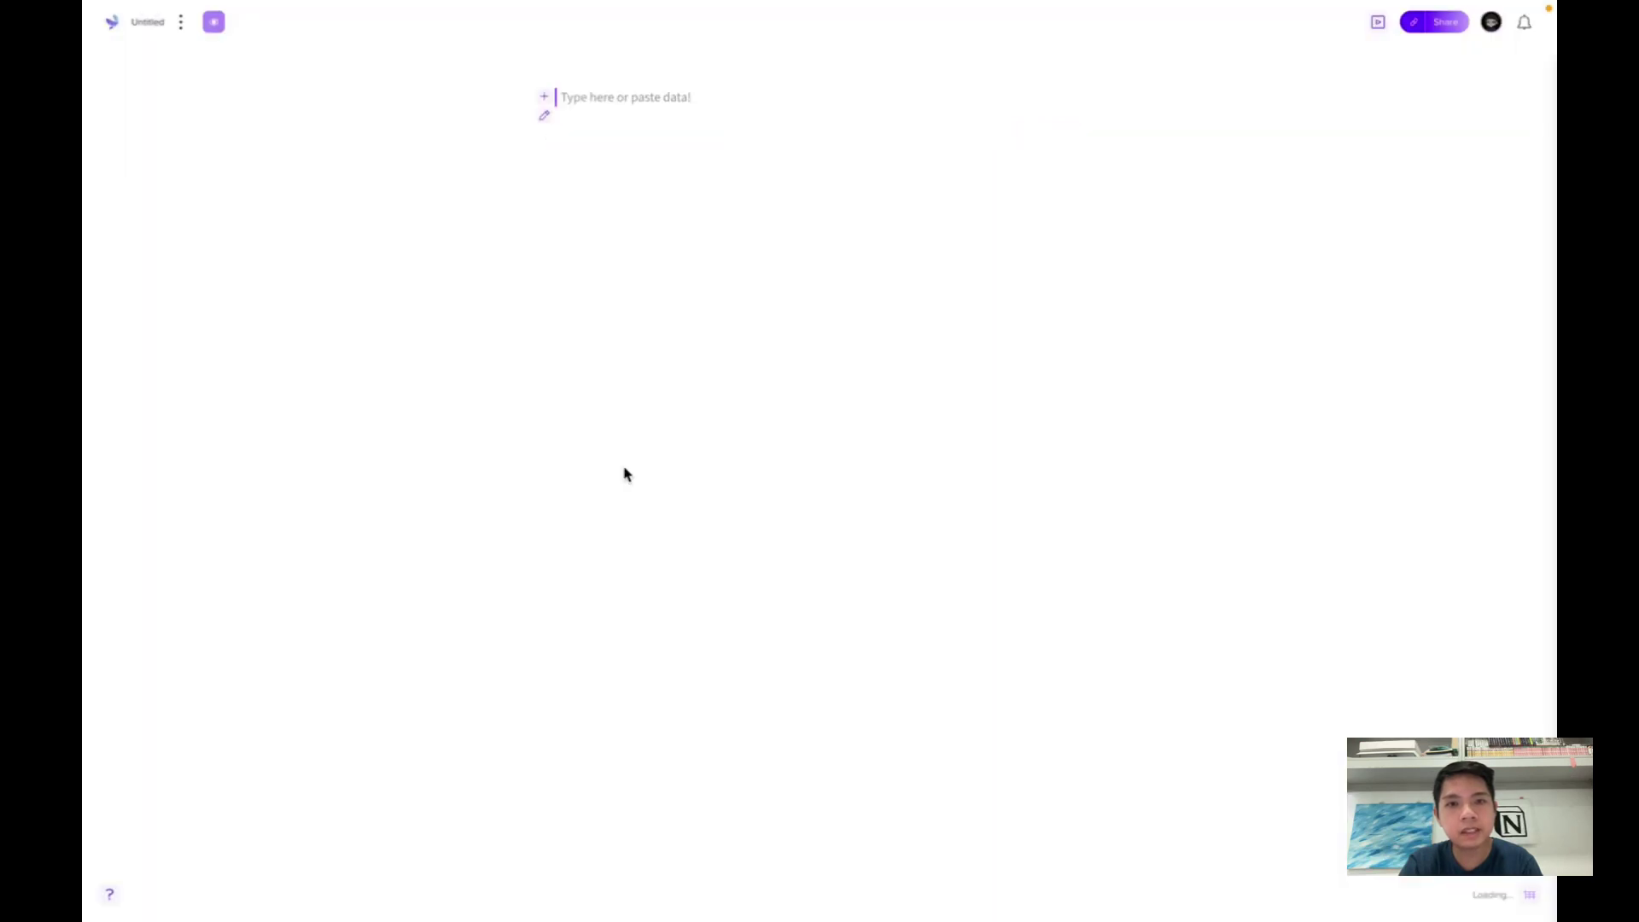
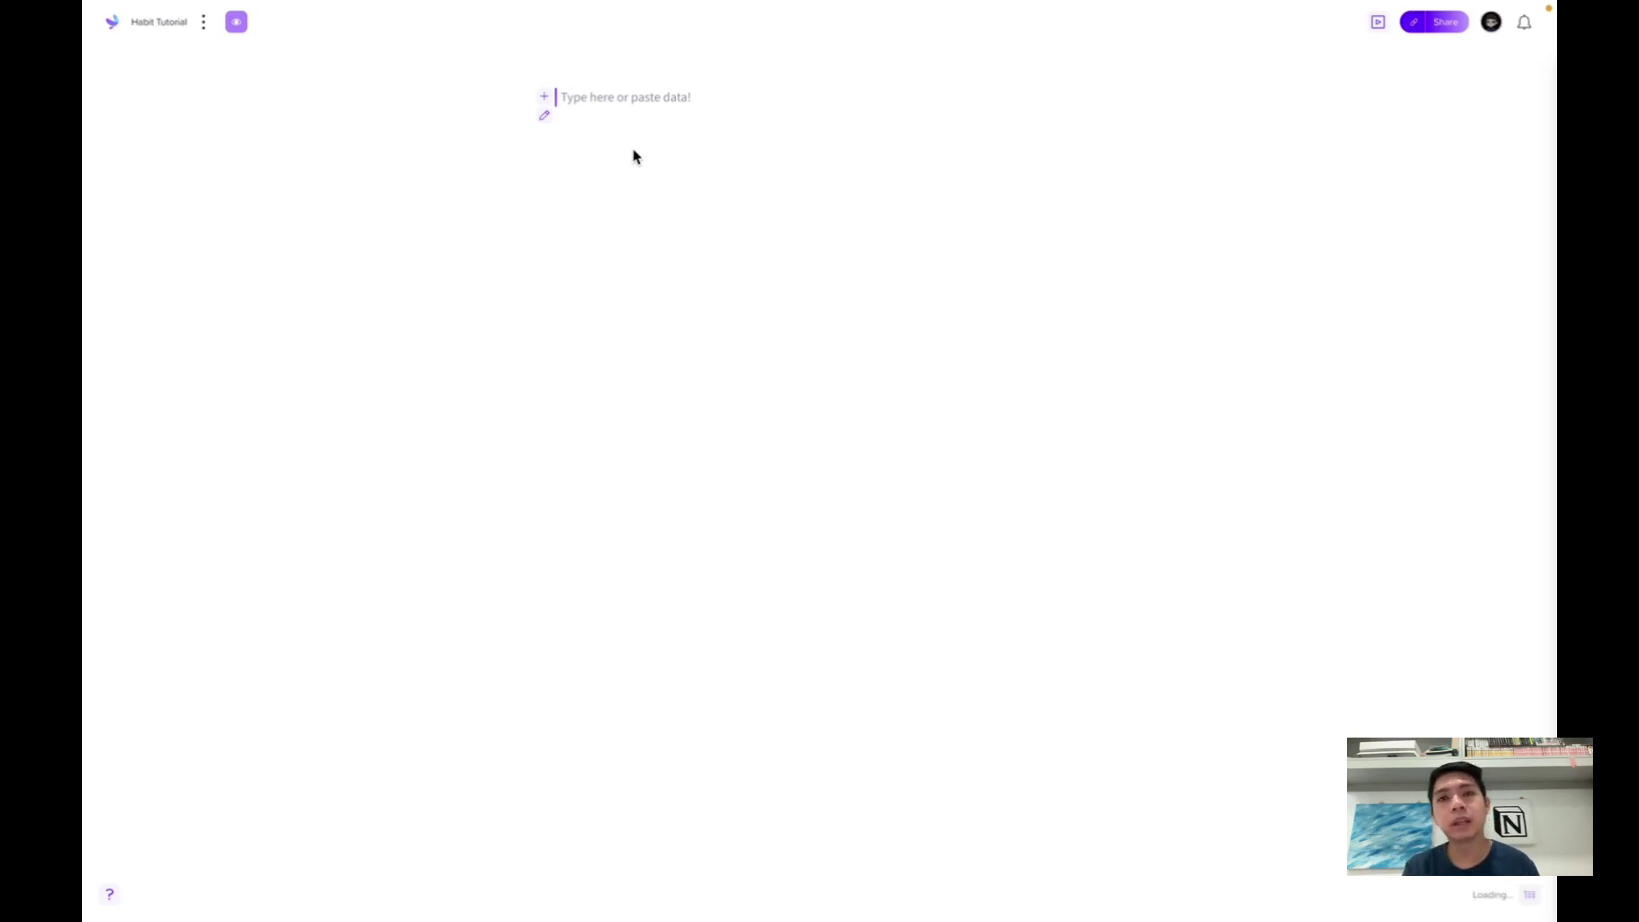
# Fill the document body with the placeholder lines jajd, asdaskdksa, dksadksad, kasd and k.
pyautogui.write('jajd')
pyautogui.press('Return')
pyautogui.write('asdaskdksa')
pyautogui.press('Return')
pyautogui.write('dksadksad')
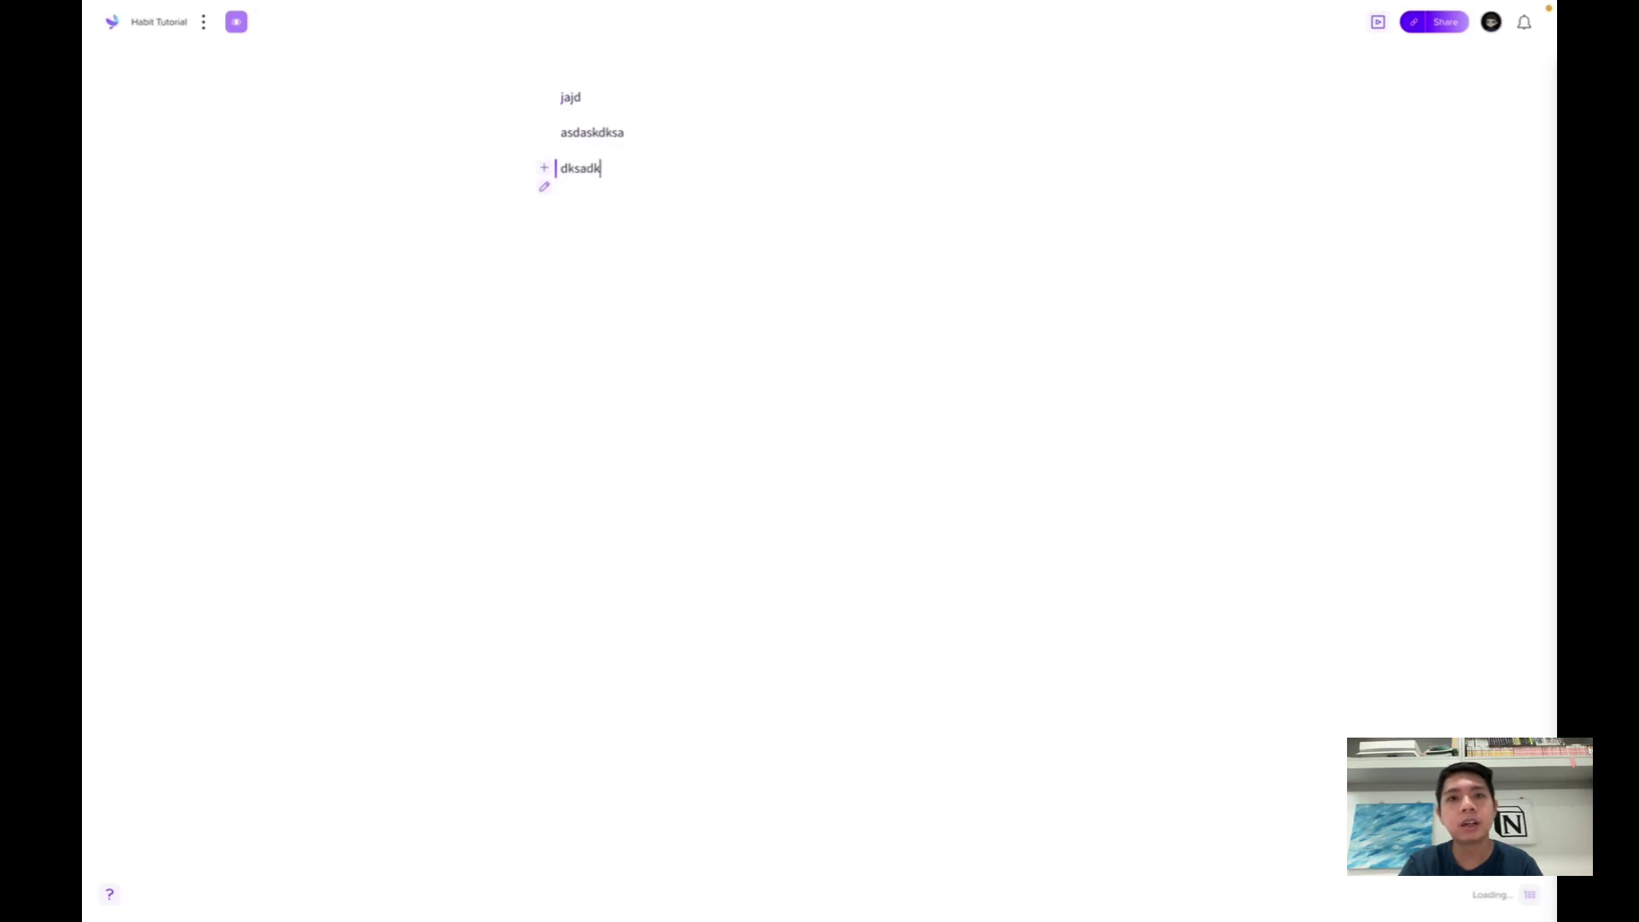
pyautogui.press('Return')
pyautogui.write('kasd ka')
pyautogui.press('BackSpace')
pyautogui.press('Return')
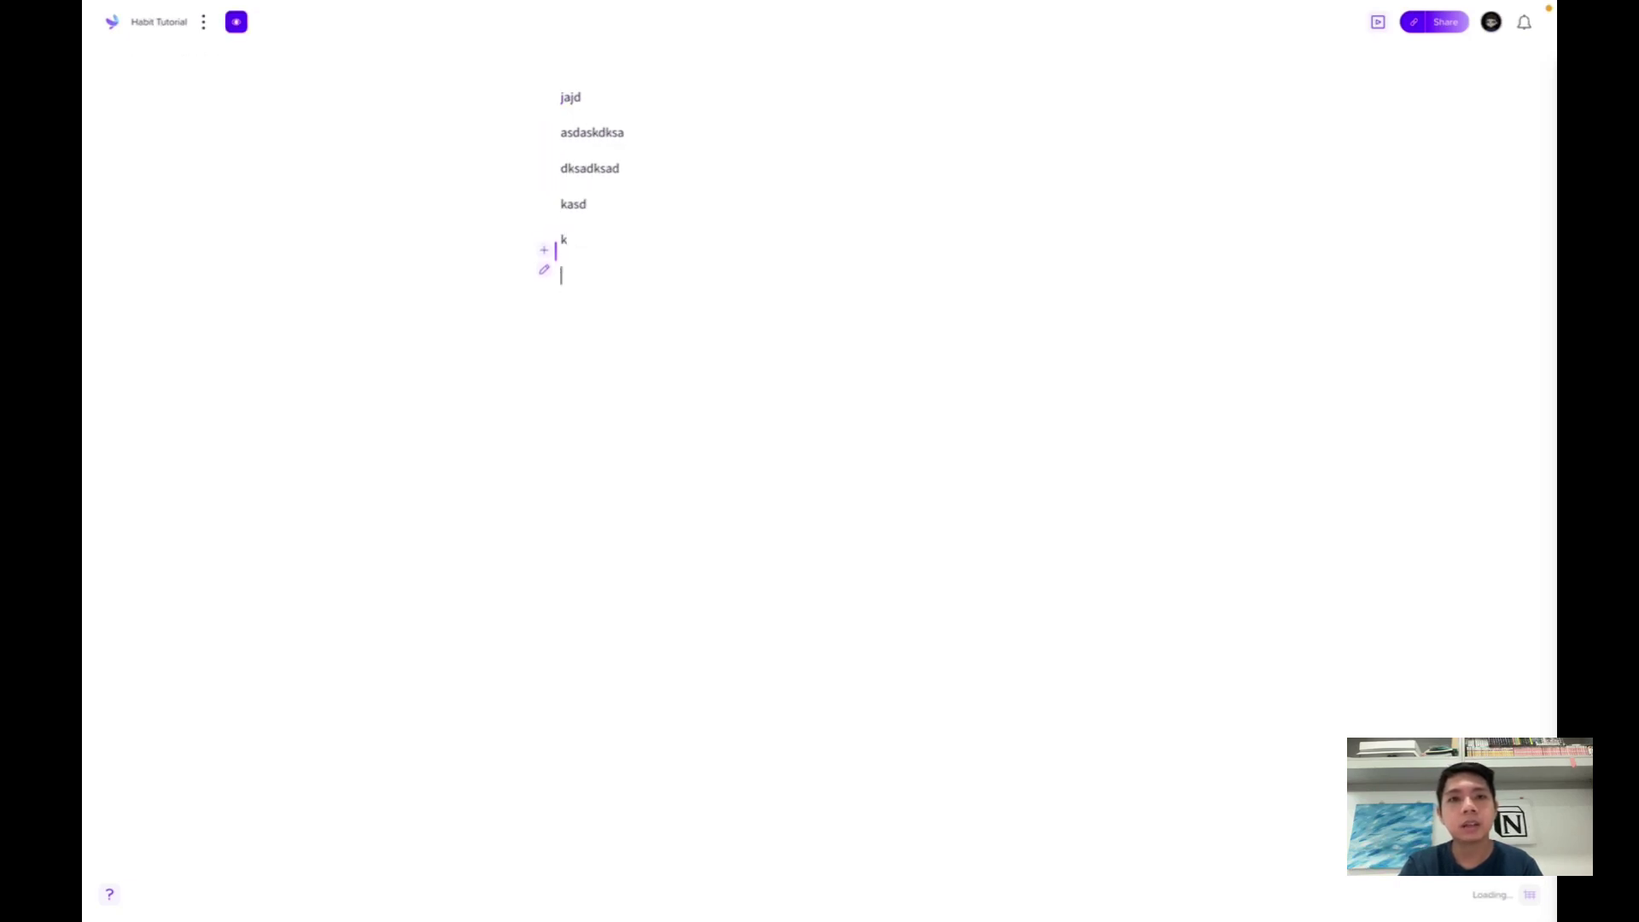
# Browse the available display and interaction elements and insert a column chart below the placeholder lines.
pyautogui.write('/')
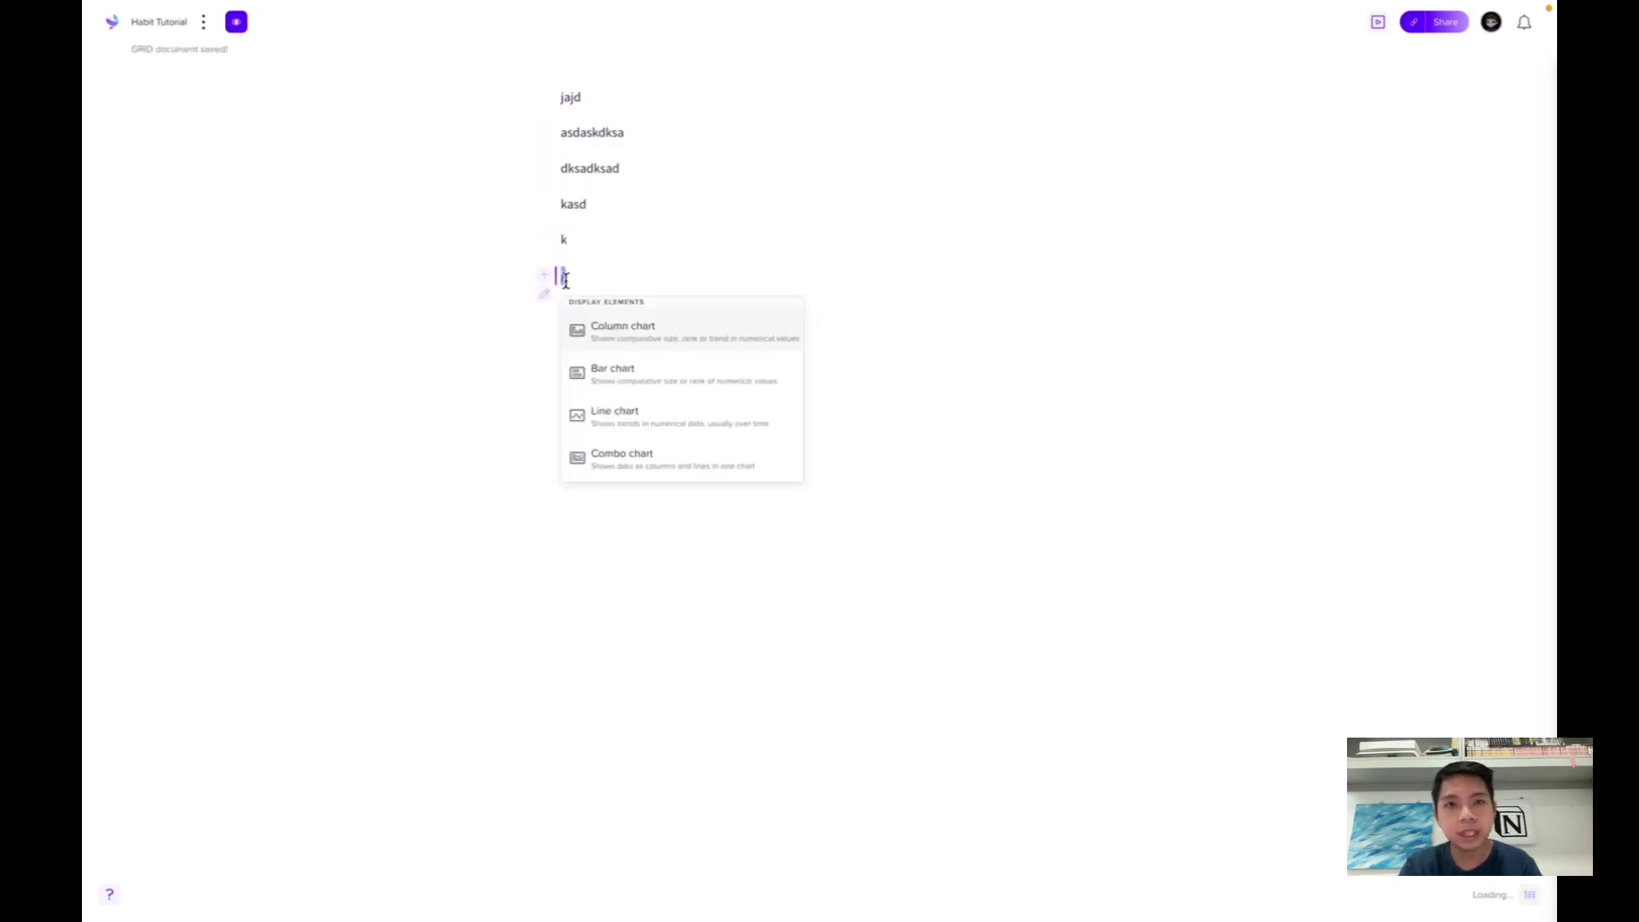
pyautogui.scroll(-3, 615, 376)
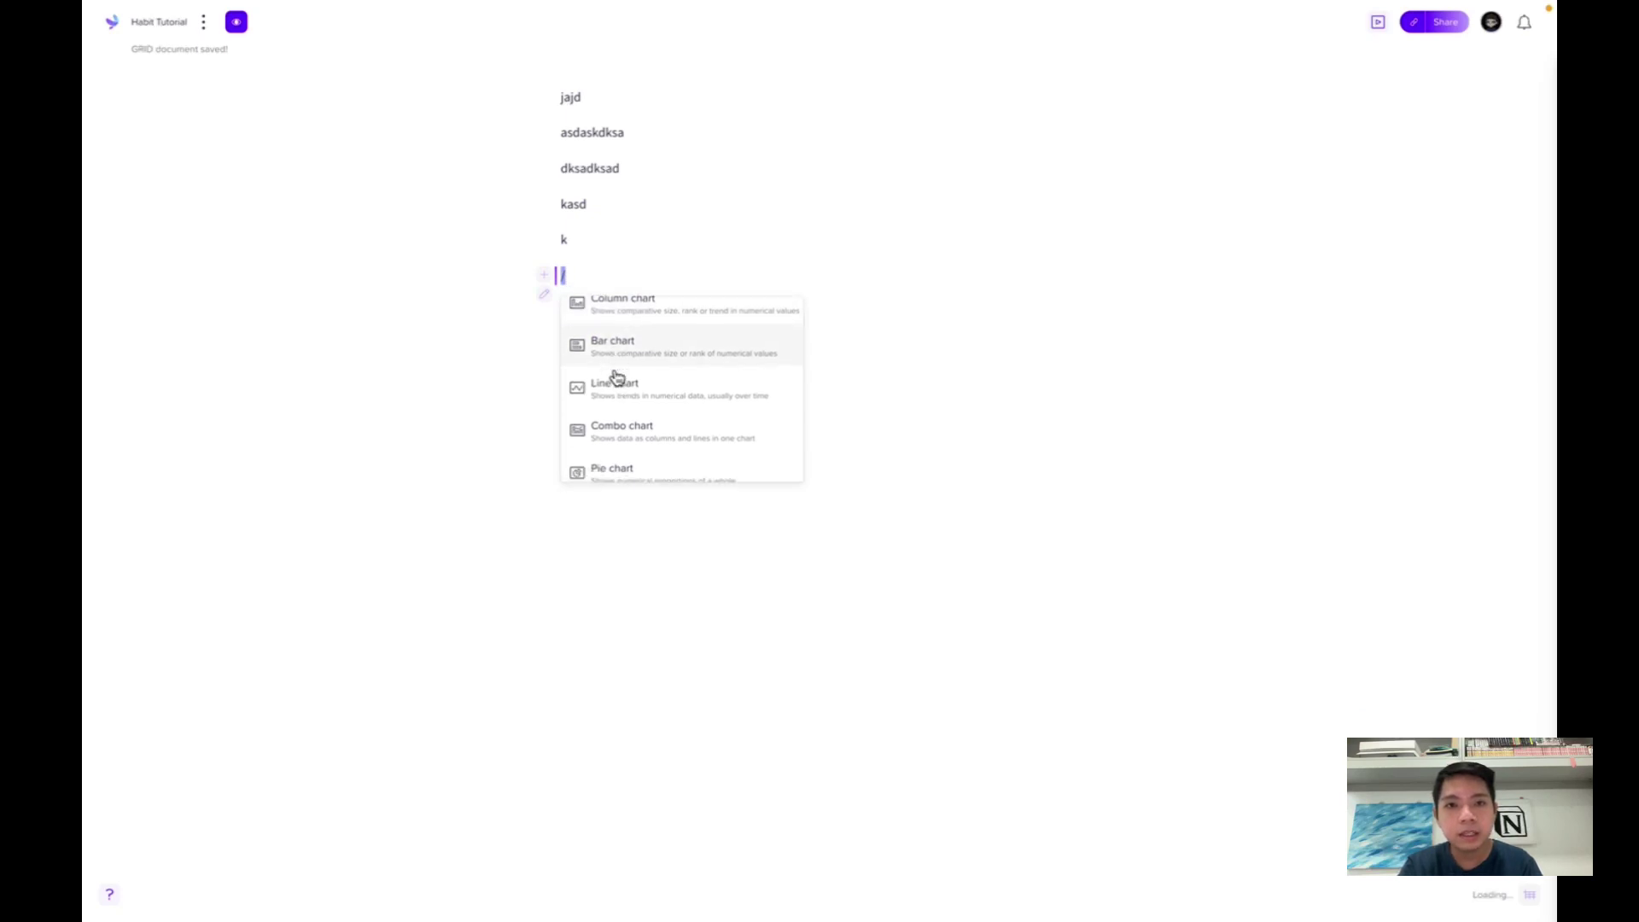
pyautogui.scroll(-4, 616, 378)
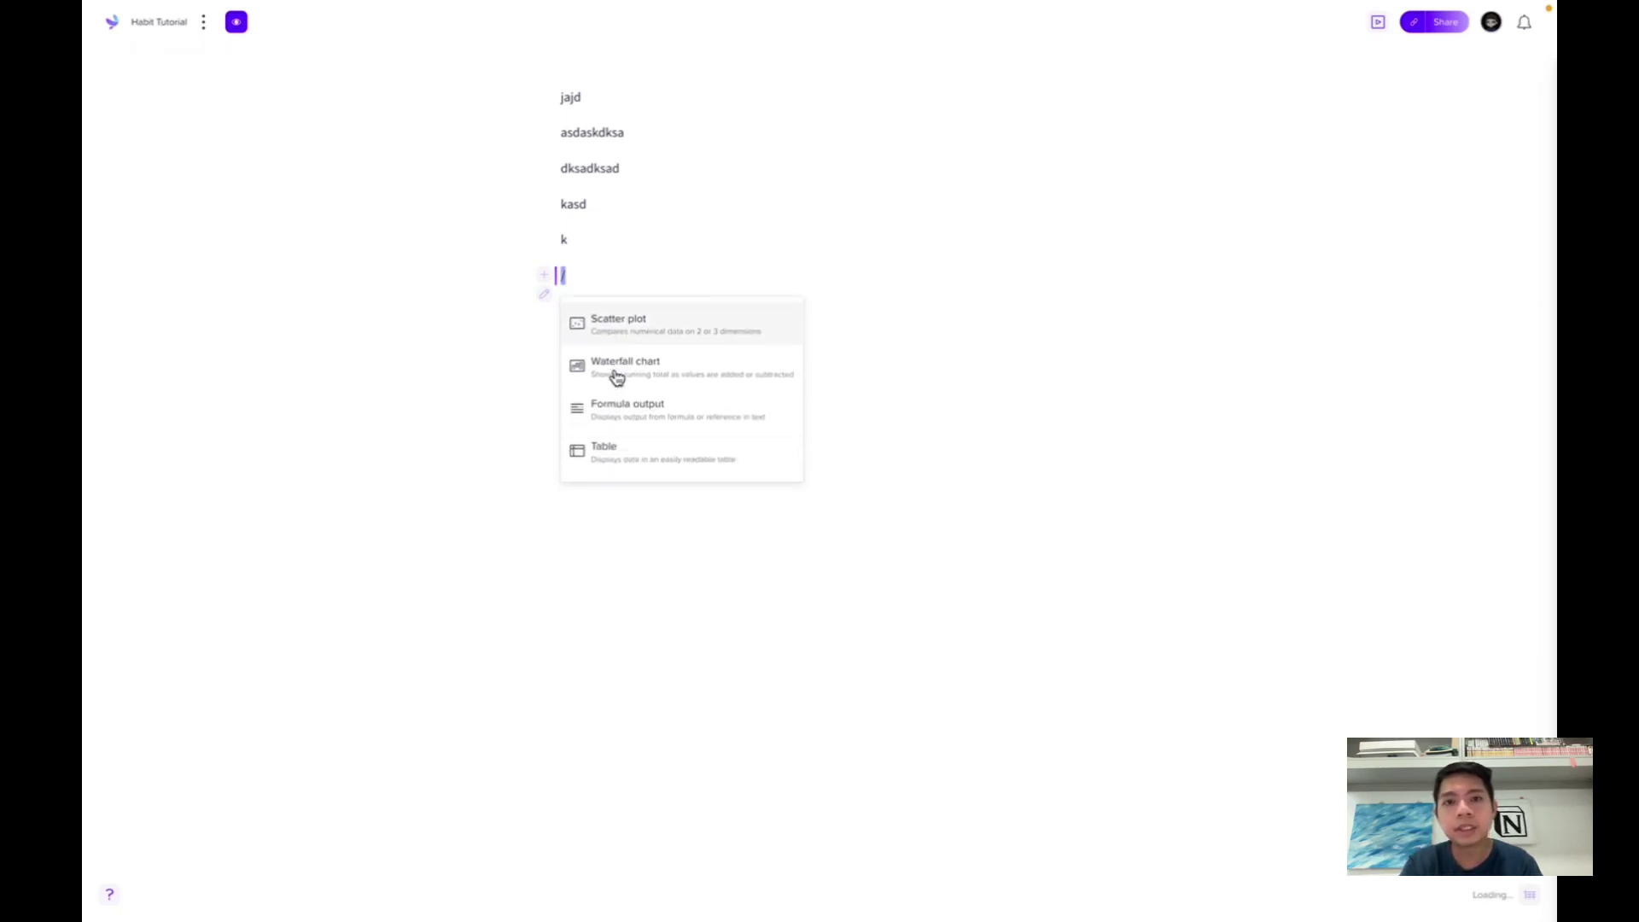
pyautogui.scroll(-5, 616, 378)
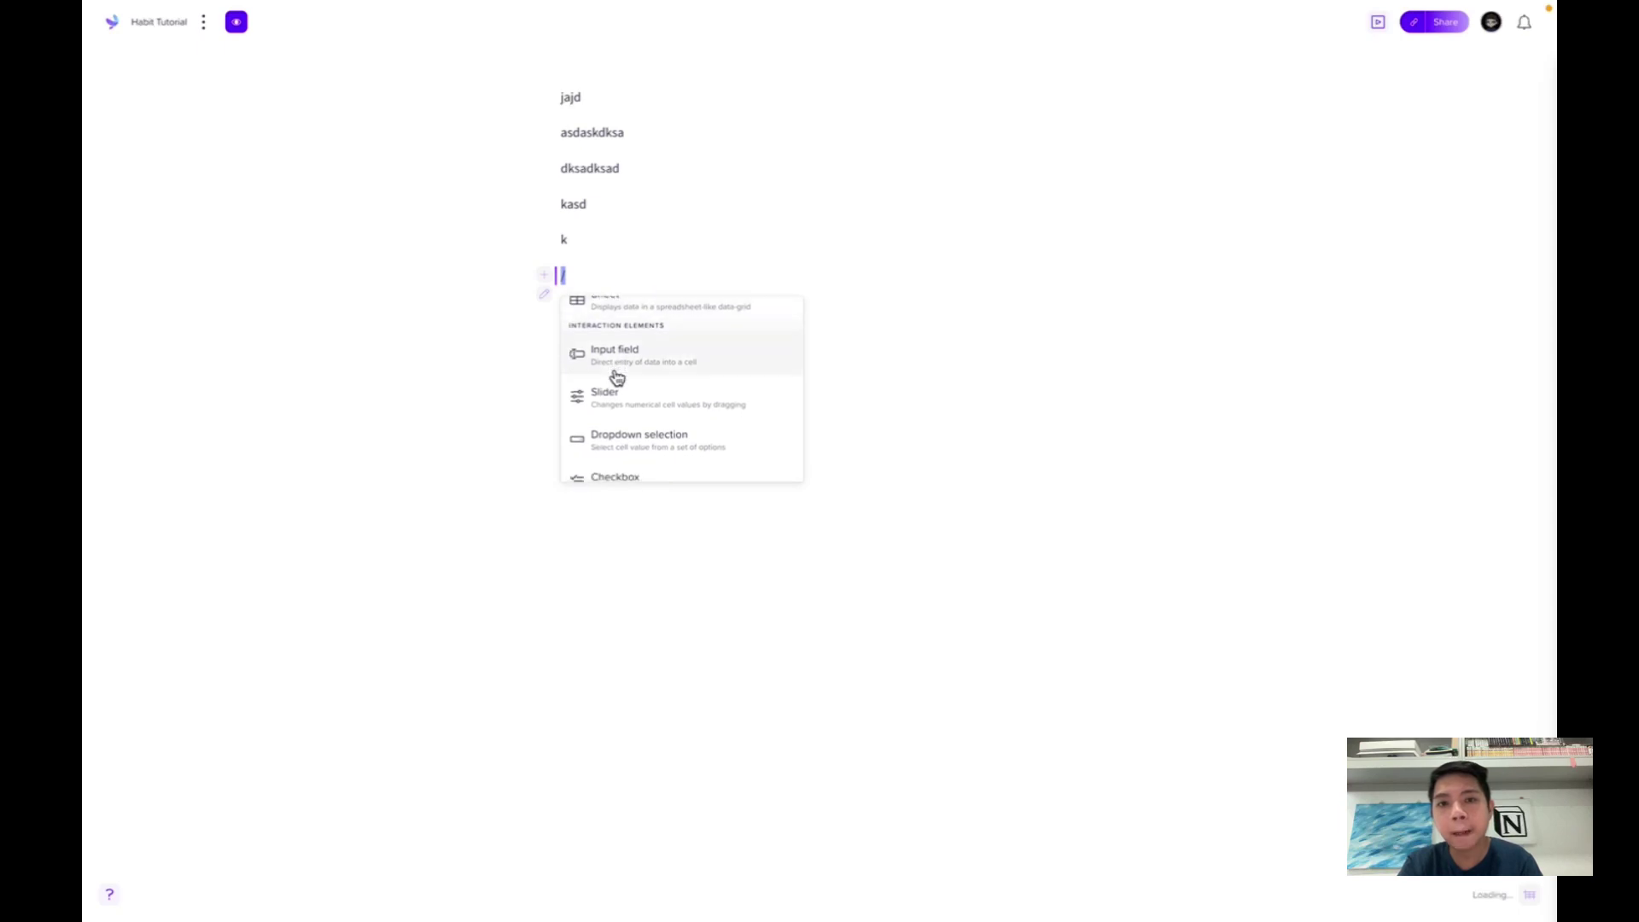
pyautogui.scroll(9, 616, 378)
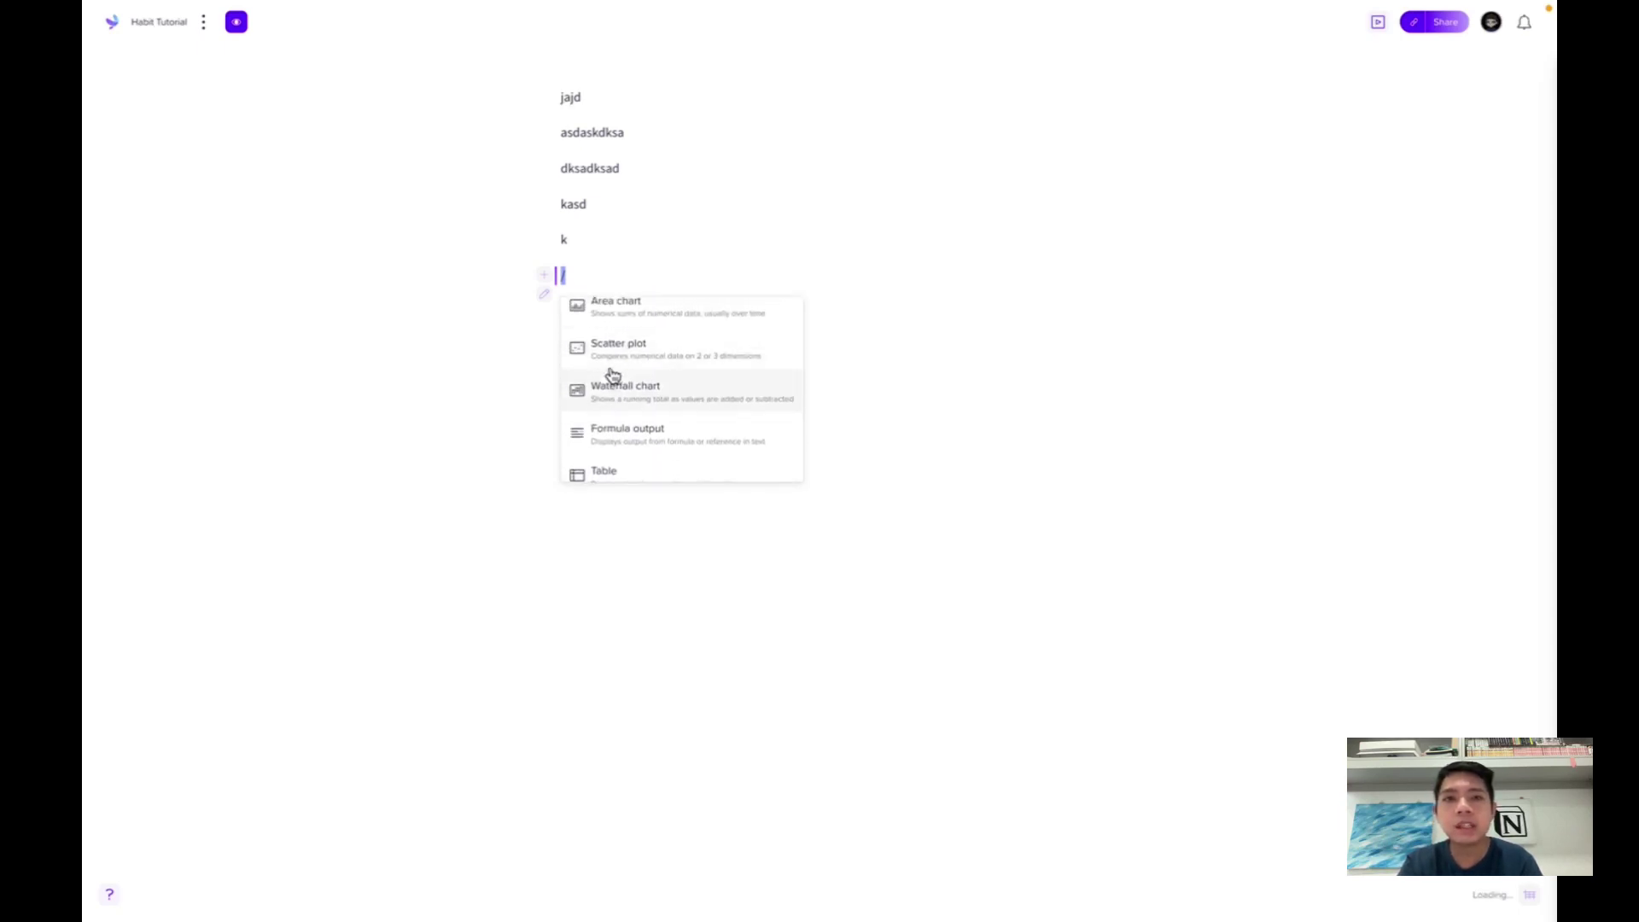
pyautogui.scroll(2, 613, 375)
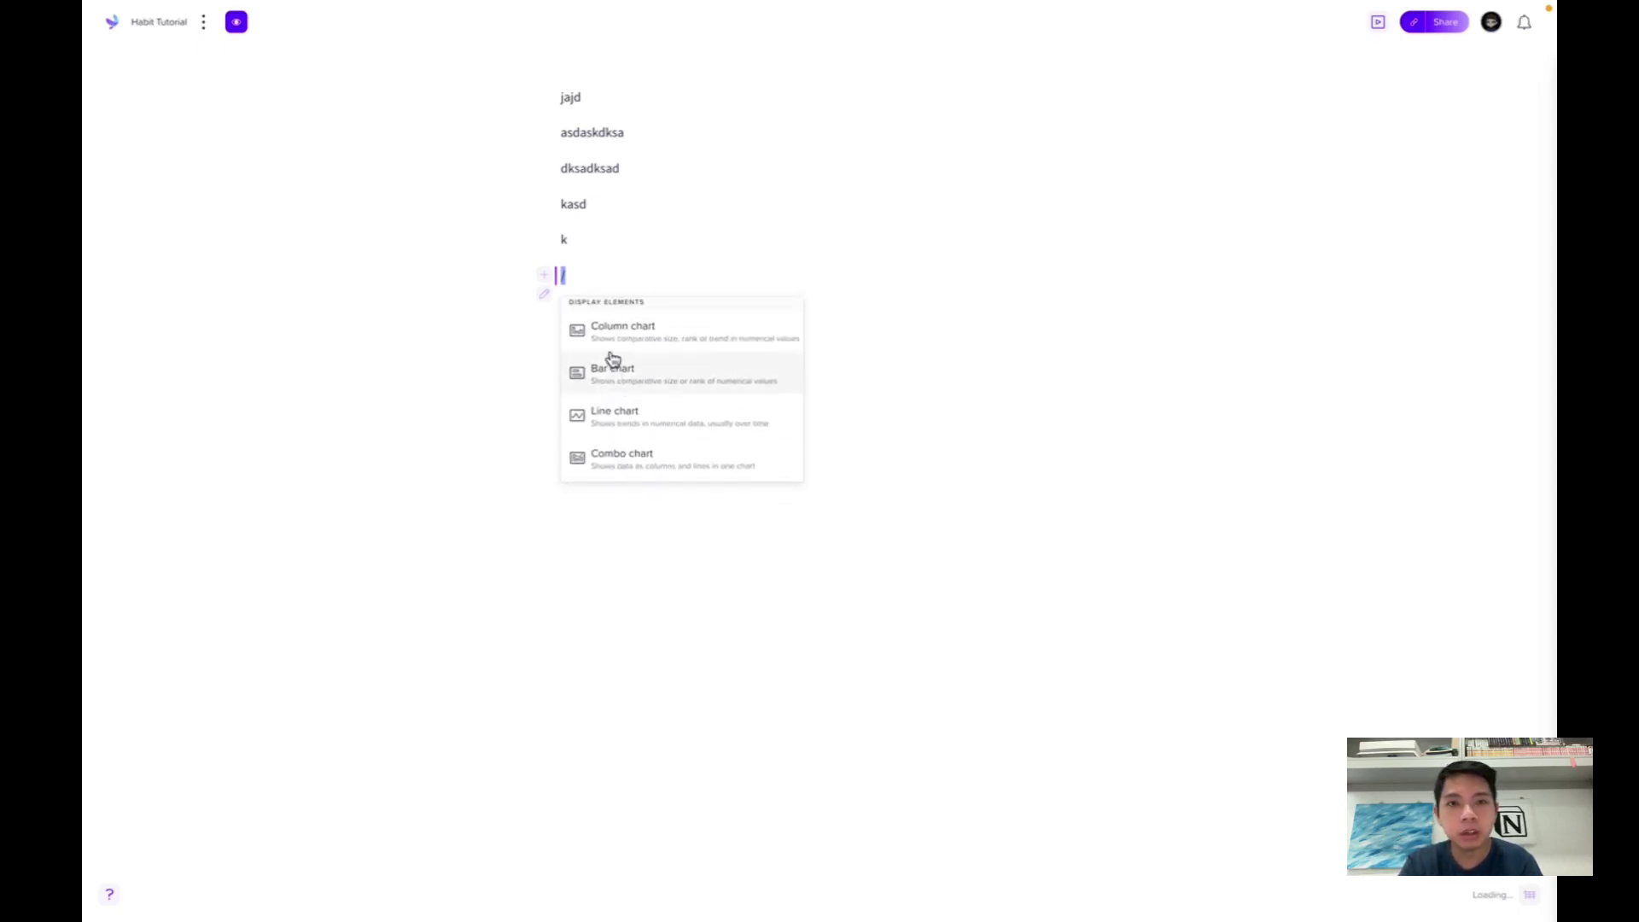
pyautogui.click(603, 343)
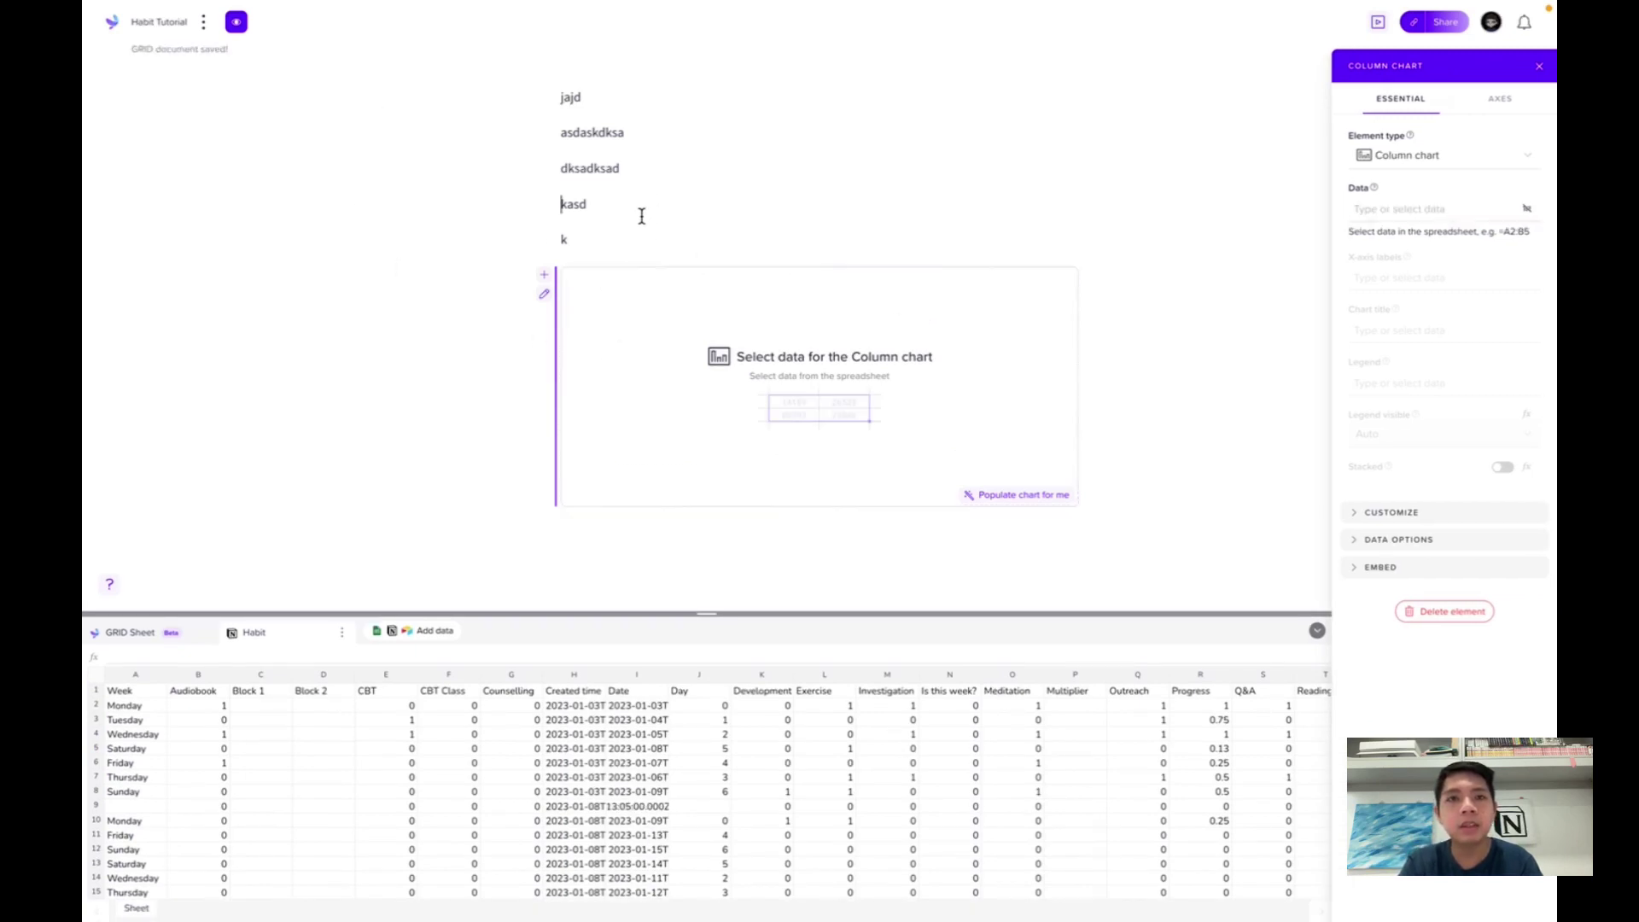
# Replace the placeholder lines above the chart with the line "Total Days: | Days Completed: | Streaks:".
pyautogui.moveTo(640, 211); pyautogui.dragTo(560, 103)
pyautogui.press('BackSpace')
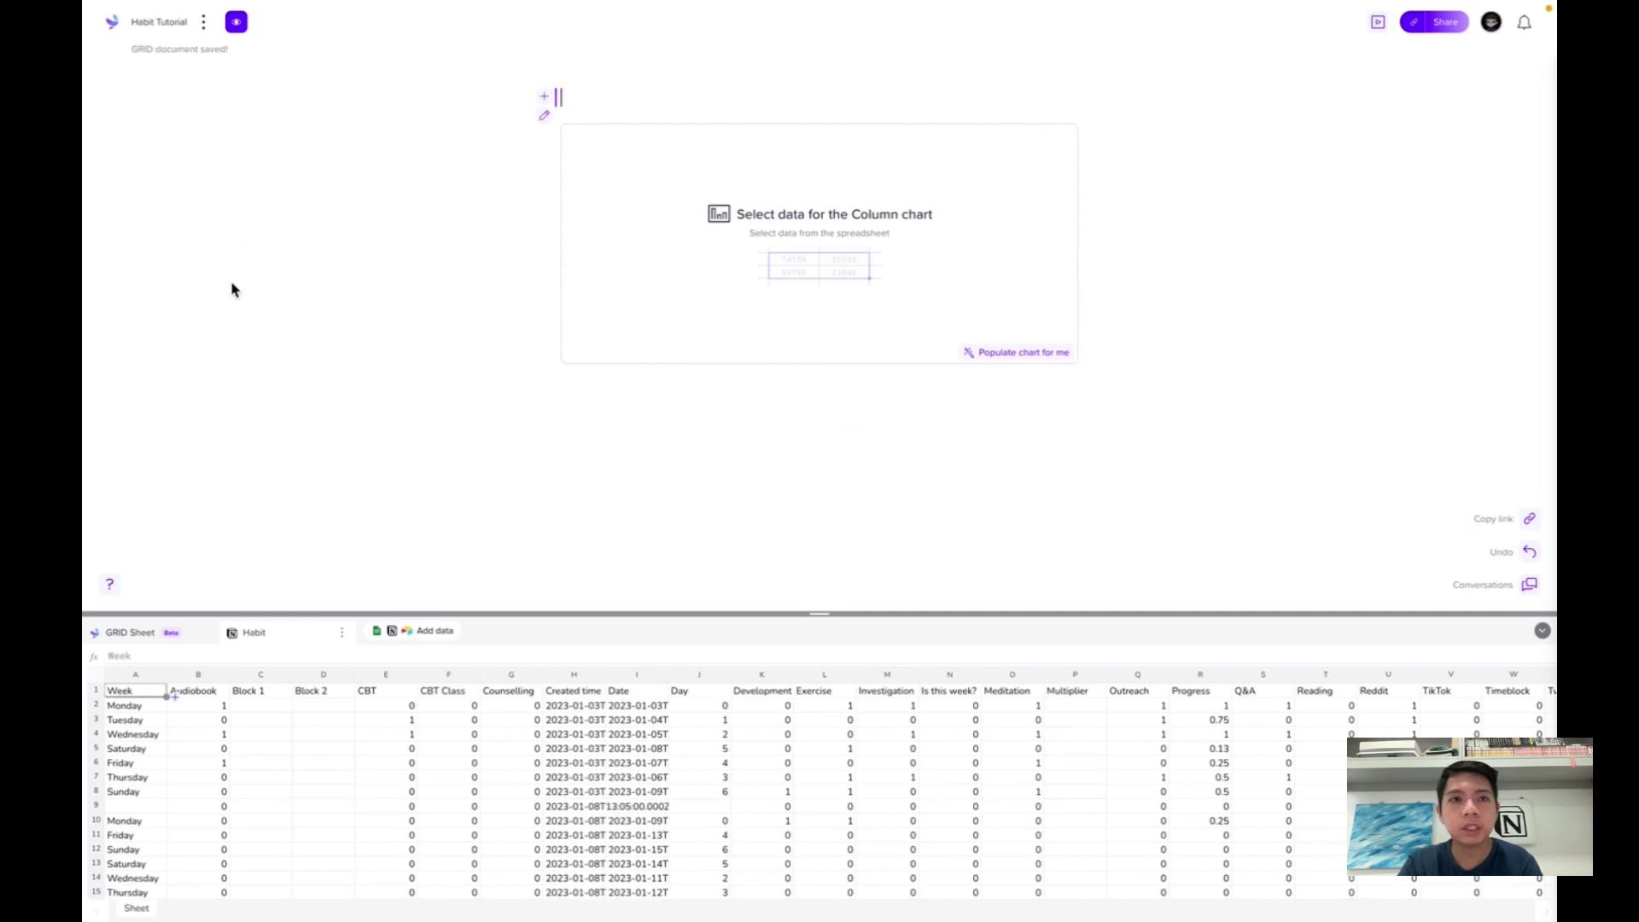
pyautogui.write('Total')
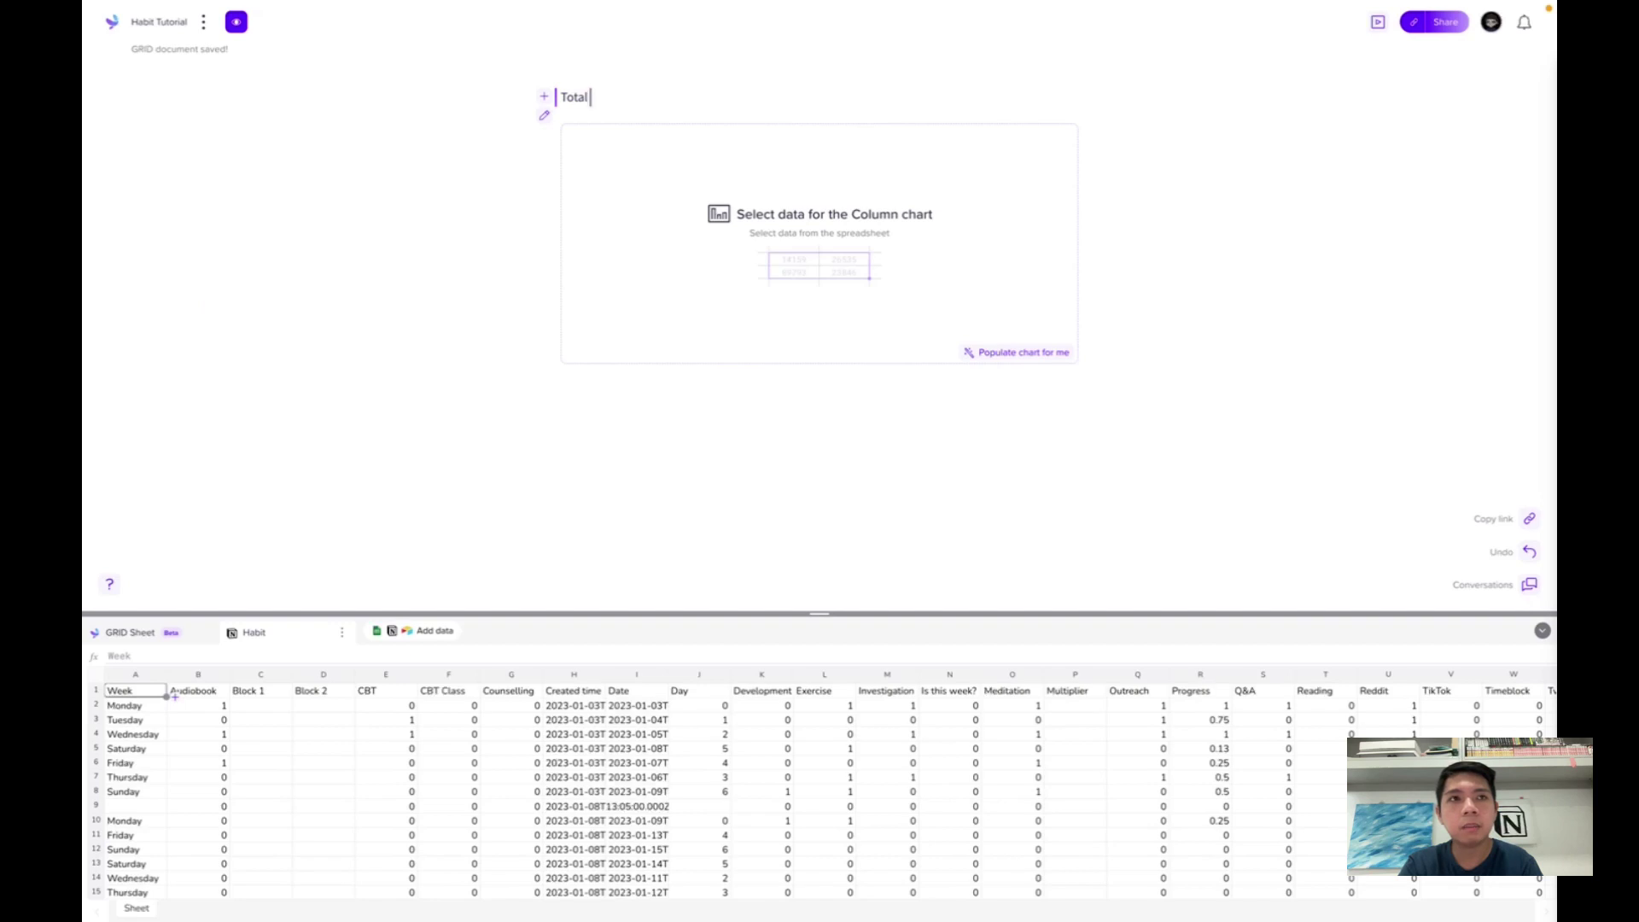
pyautogui.write(' Days:')
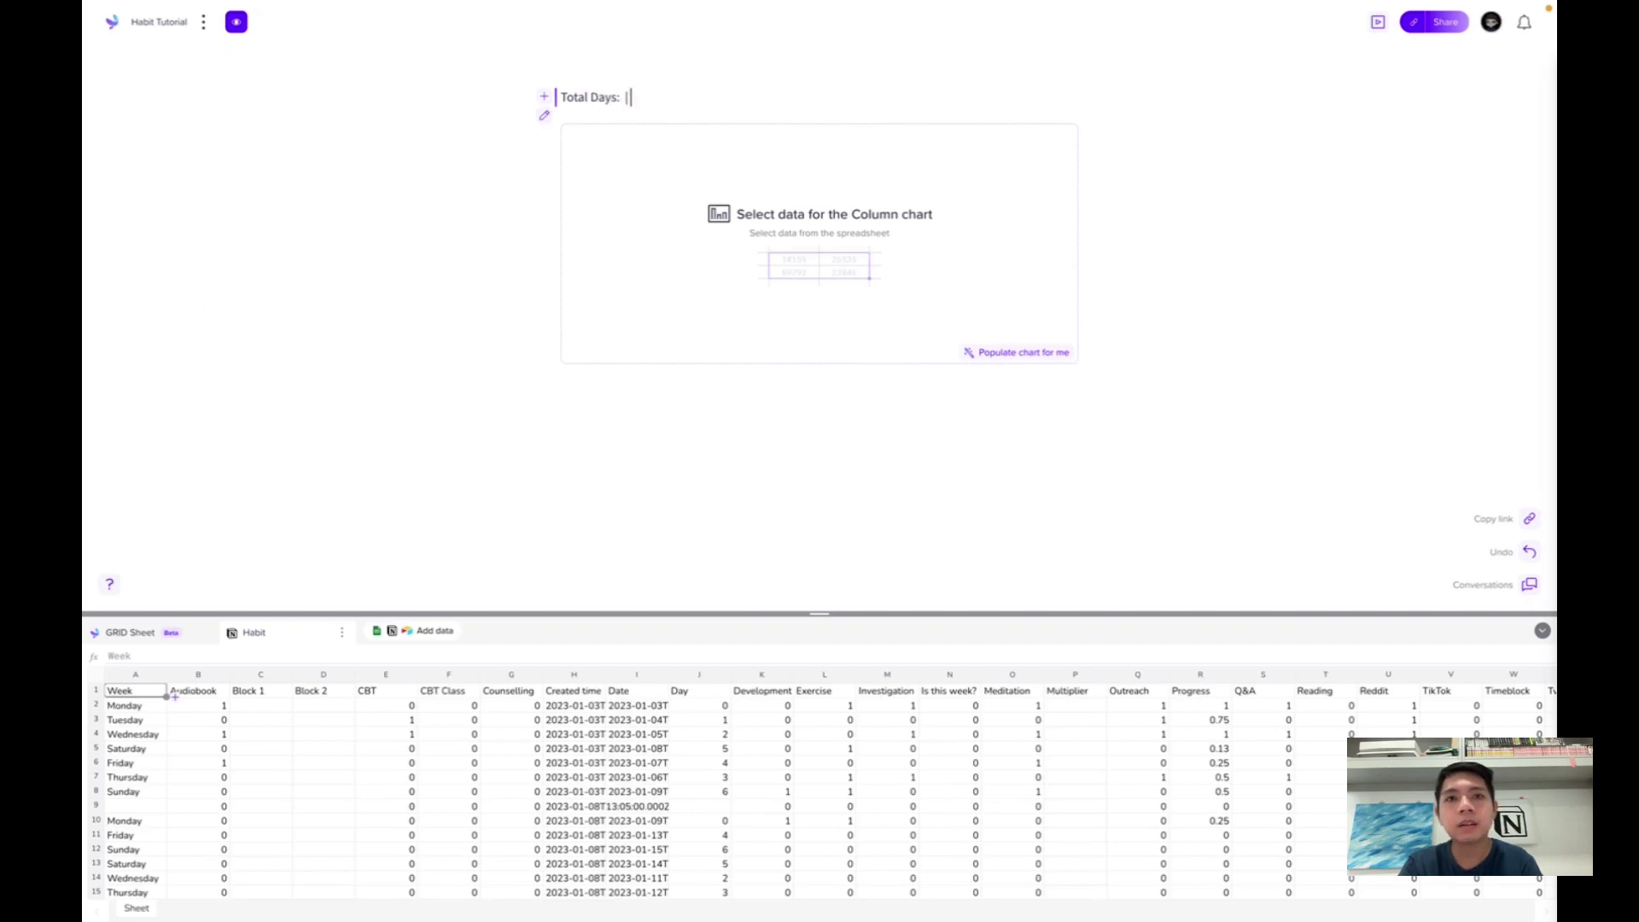
pyautogui.write(' | Da')
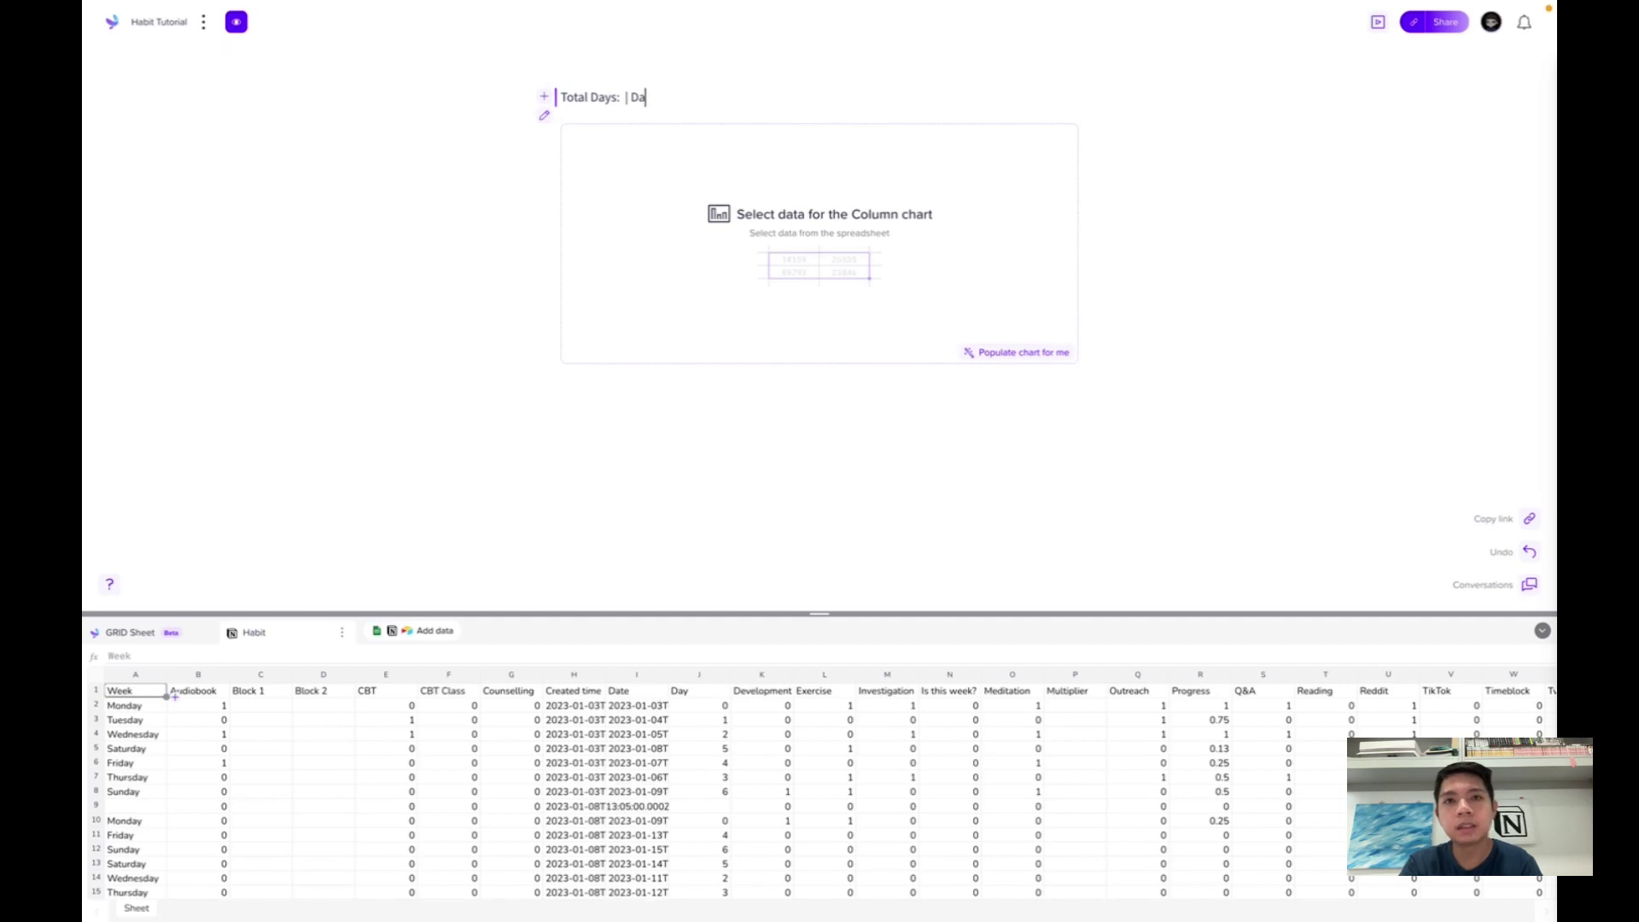
pyautogui.write('ys Completed')
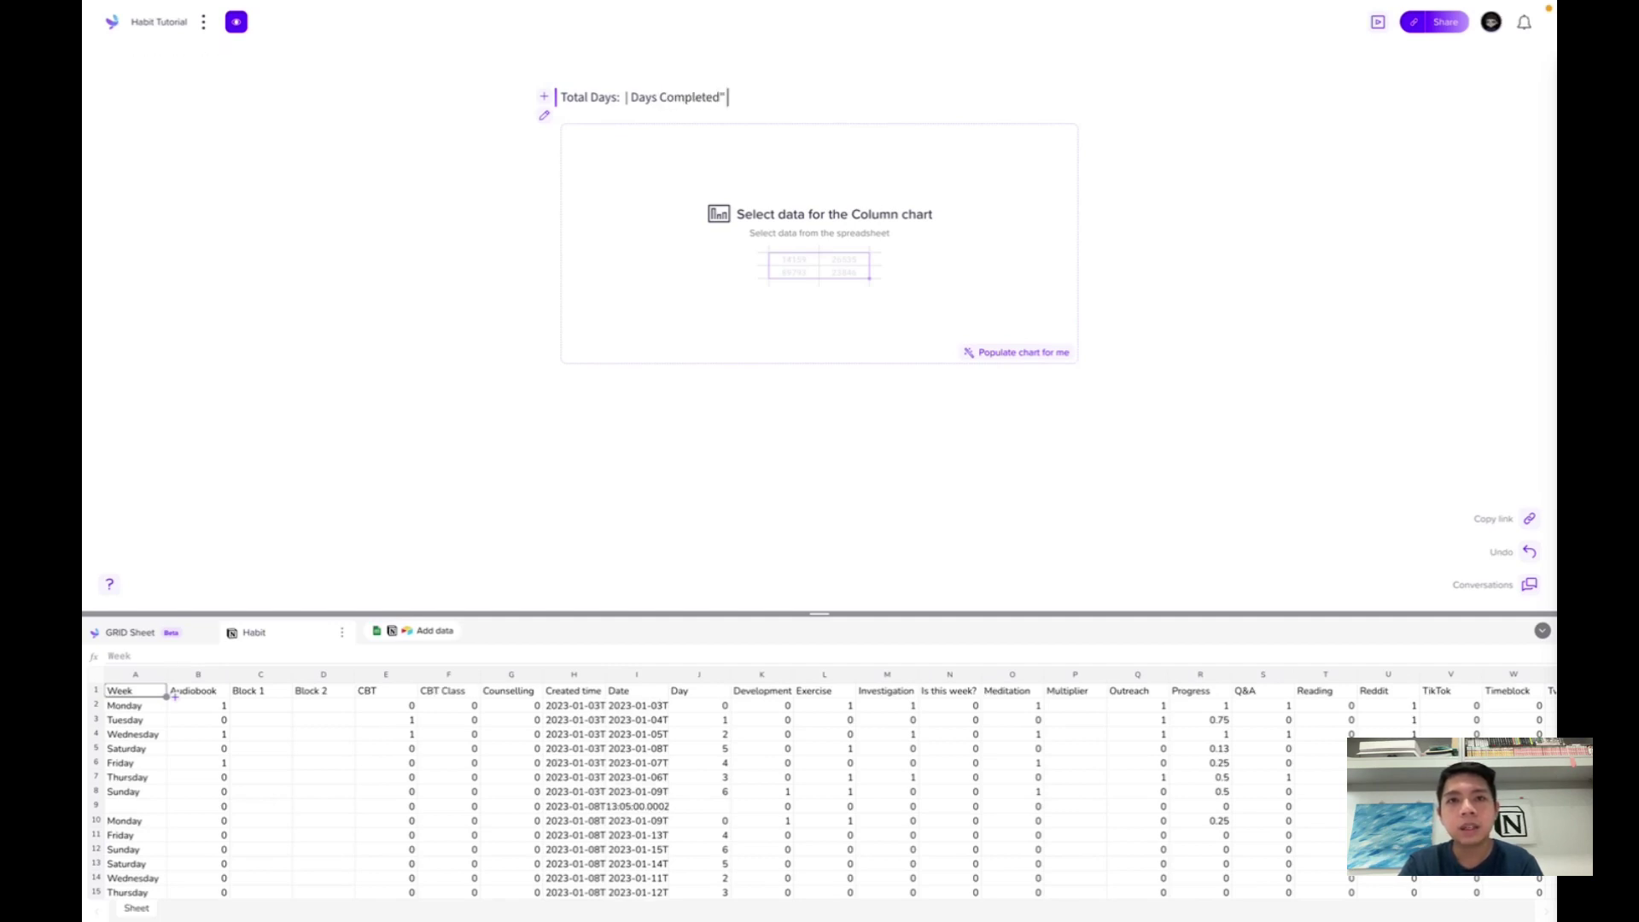
pyautogui.write(': | Streaks:')
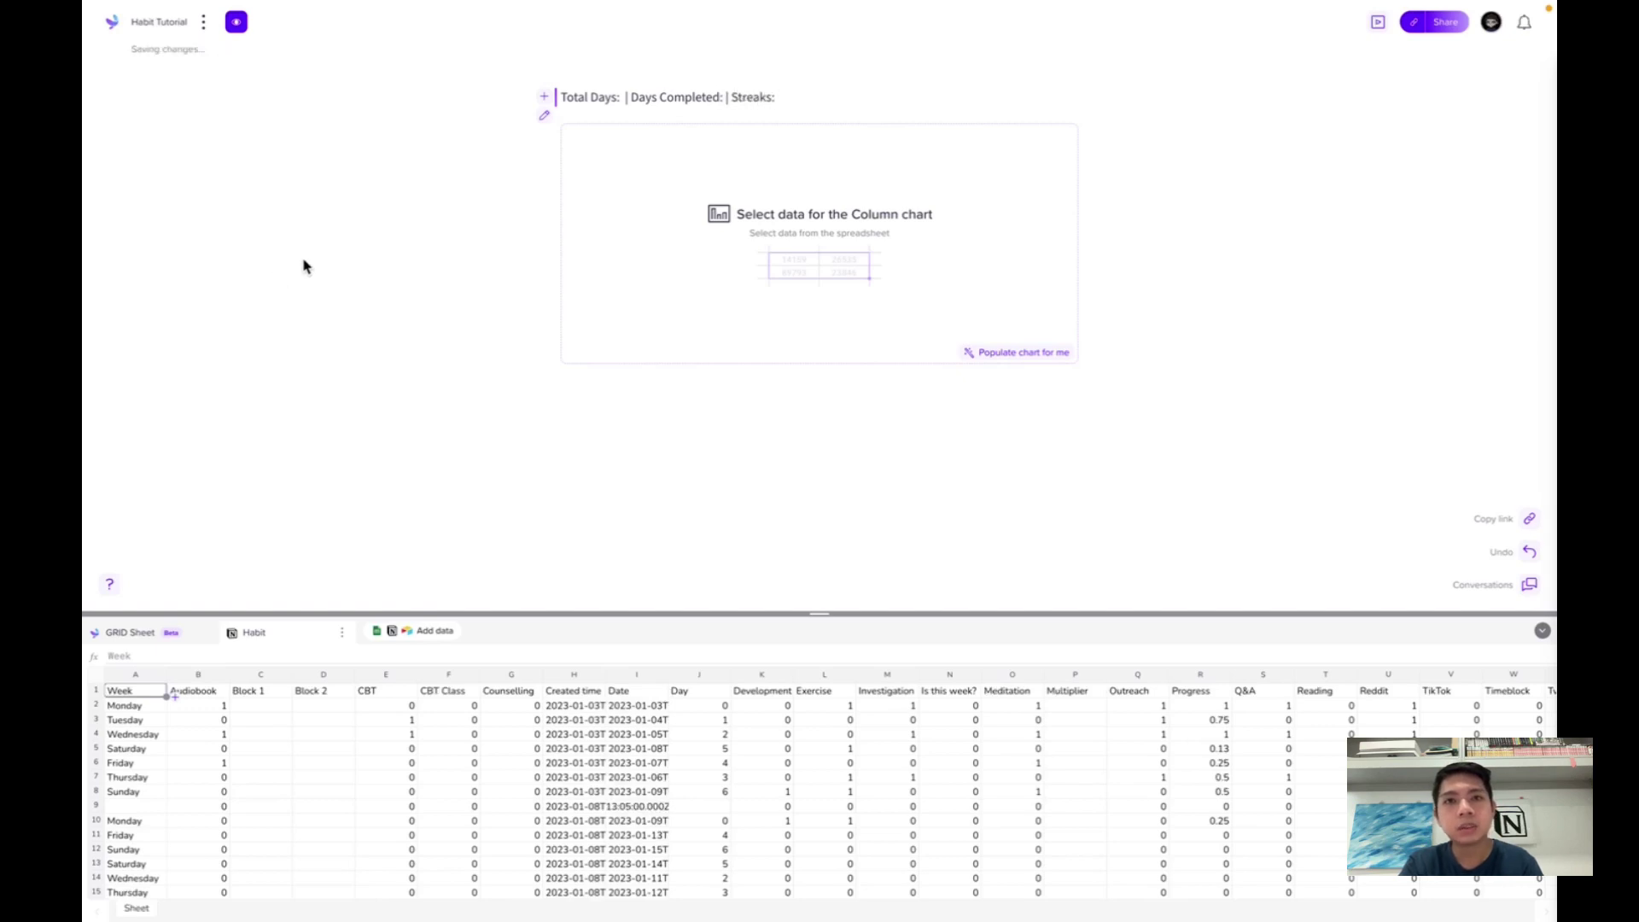
# Make the Total Days, Days Completed and Streaks labels above the chart bold.
pyautogui.doubleClick(743, 94)
pyautogui.hotkey('ctrl', 'b')
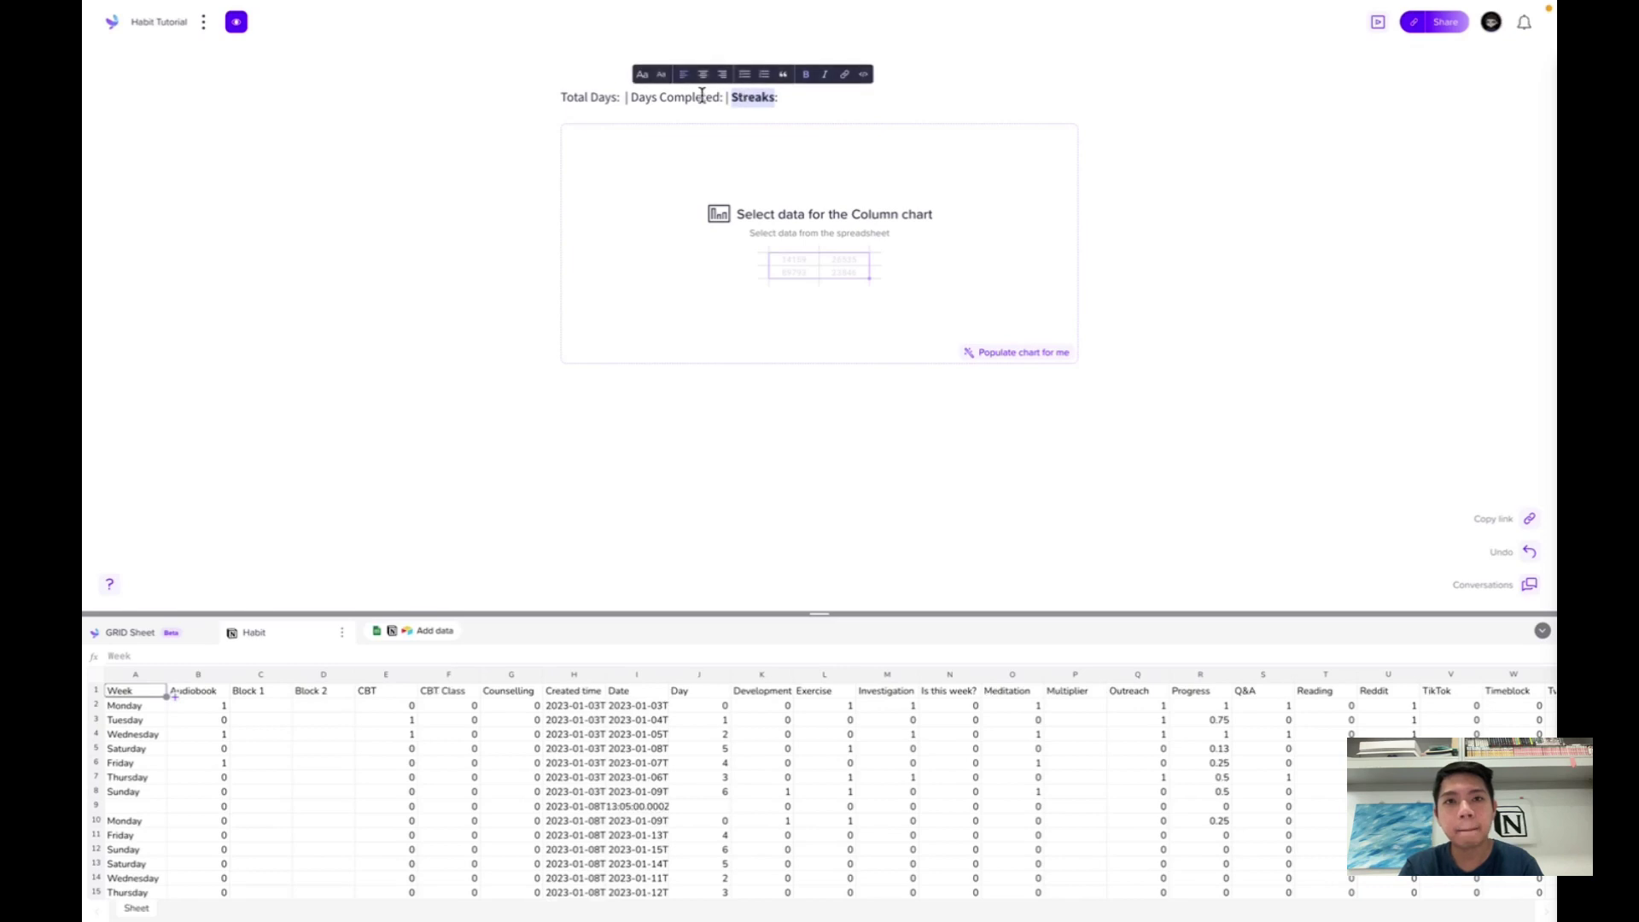
pyautogui.click(707, 95)
pyautogui.moveTo(722, 96)
pyautogui.mouseDown()
pyautogui.moveTo(541, 109)
pyautogui.moveTo(555, 102)
pyautogui.mouseUp()
pyautogui.hotkey('ctrl', 'b')
pyautogui.hotkey('ctrl', 'b')
# Fill in the summary line with 50 for Total Days, 40 for Days Completed and 20 for Streaks.
pyautogui.click(627, 97)
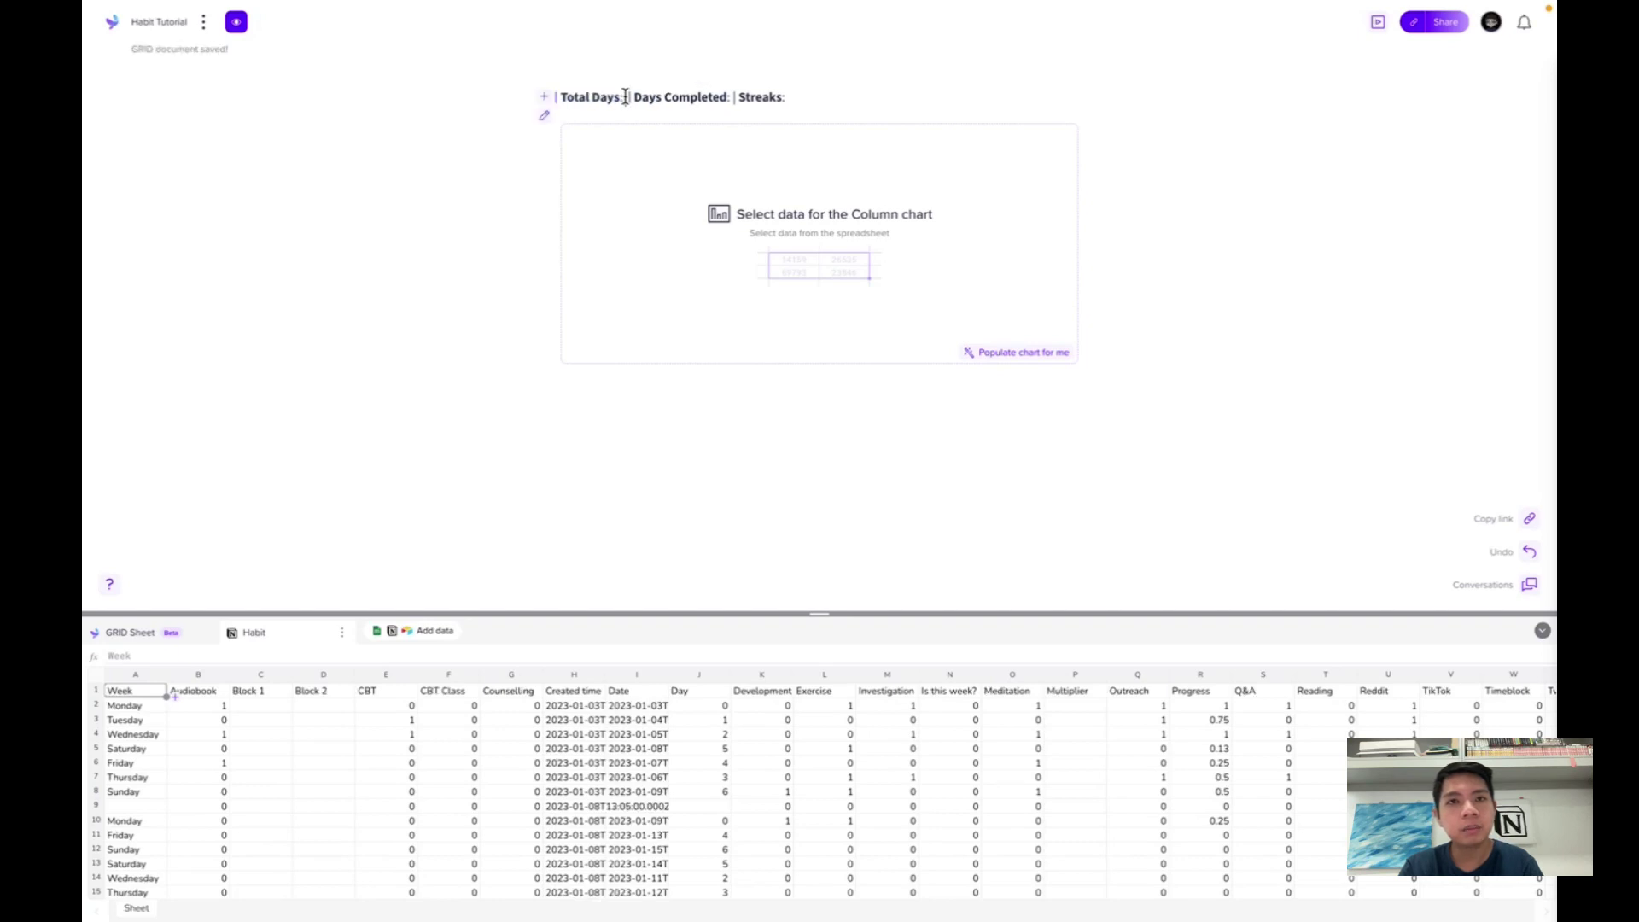
pyautogui.write('50')
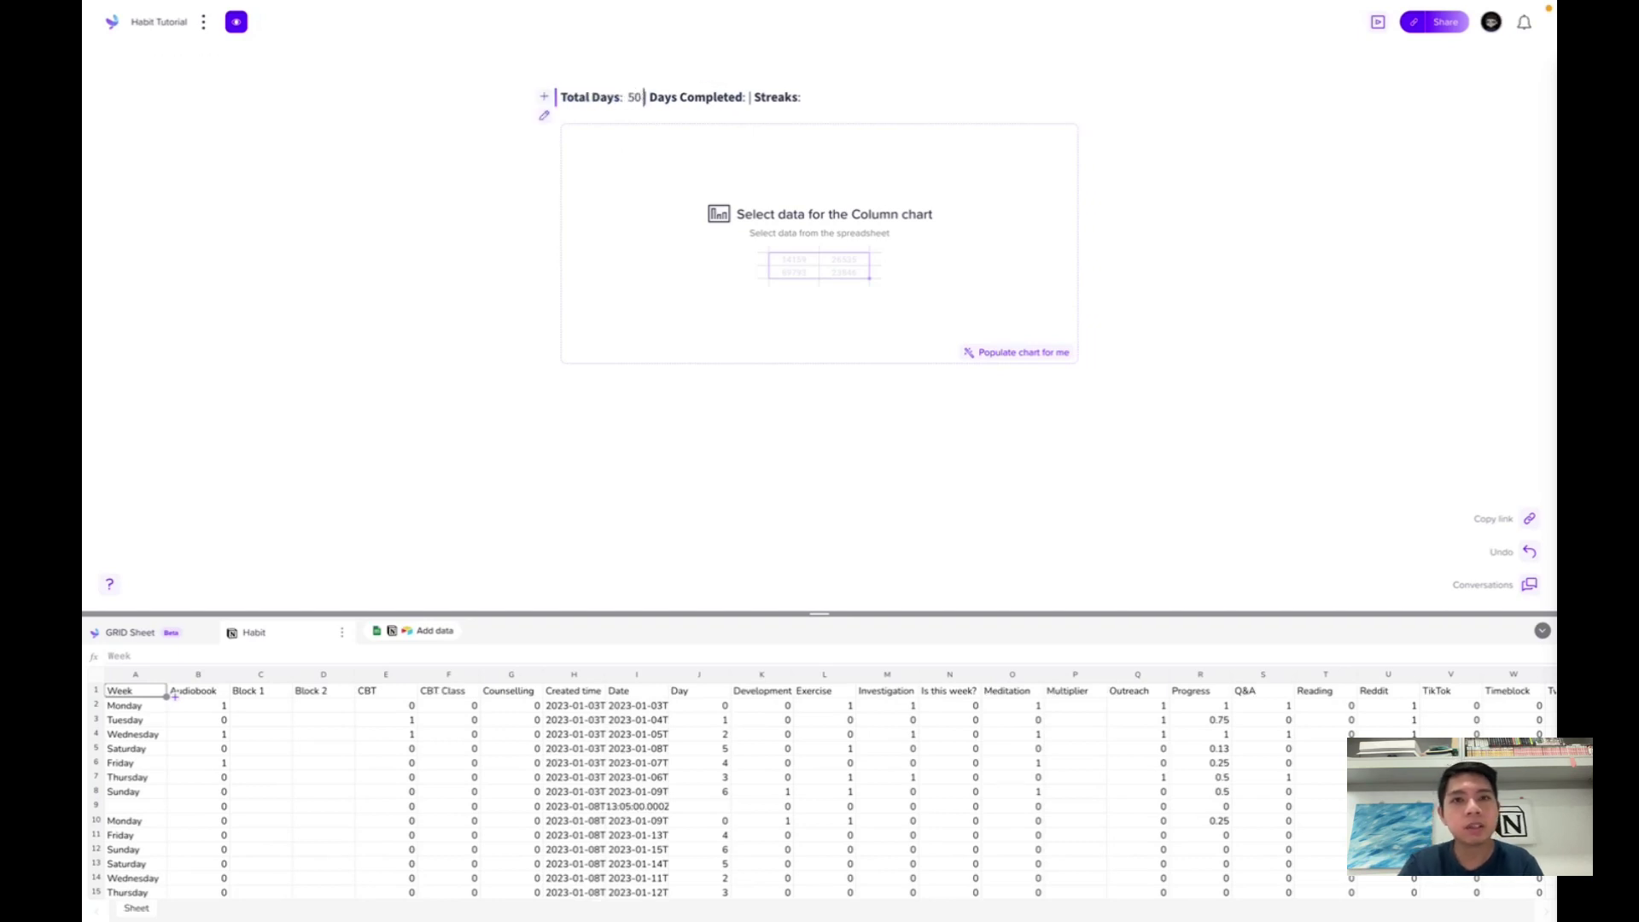
pyautogui.click(746, 98)
pyautogui.write('40')
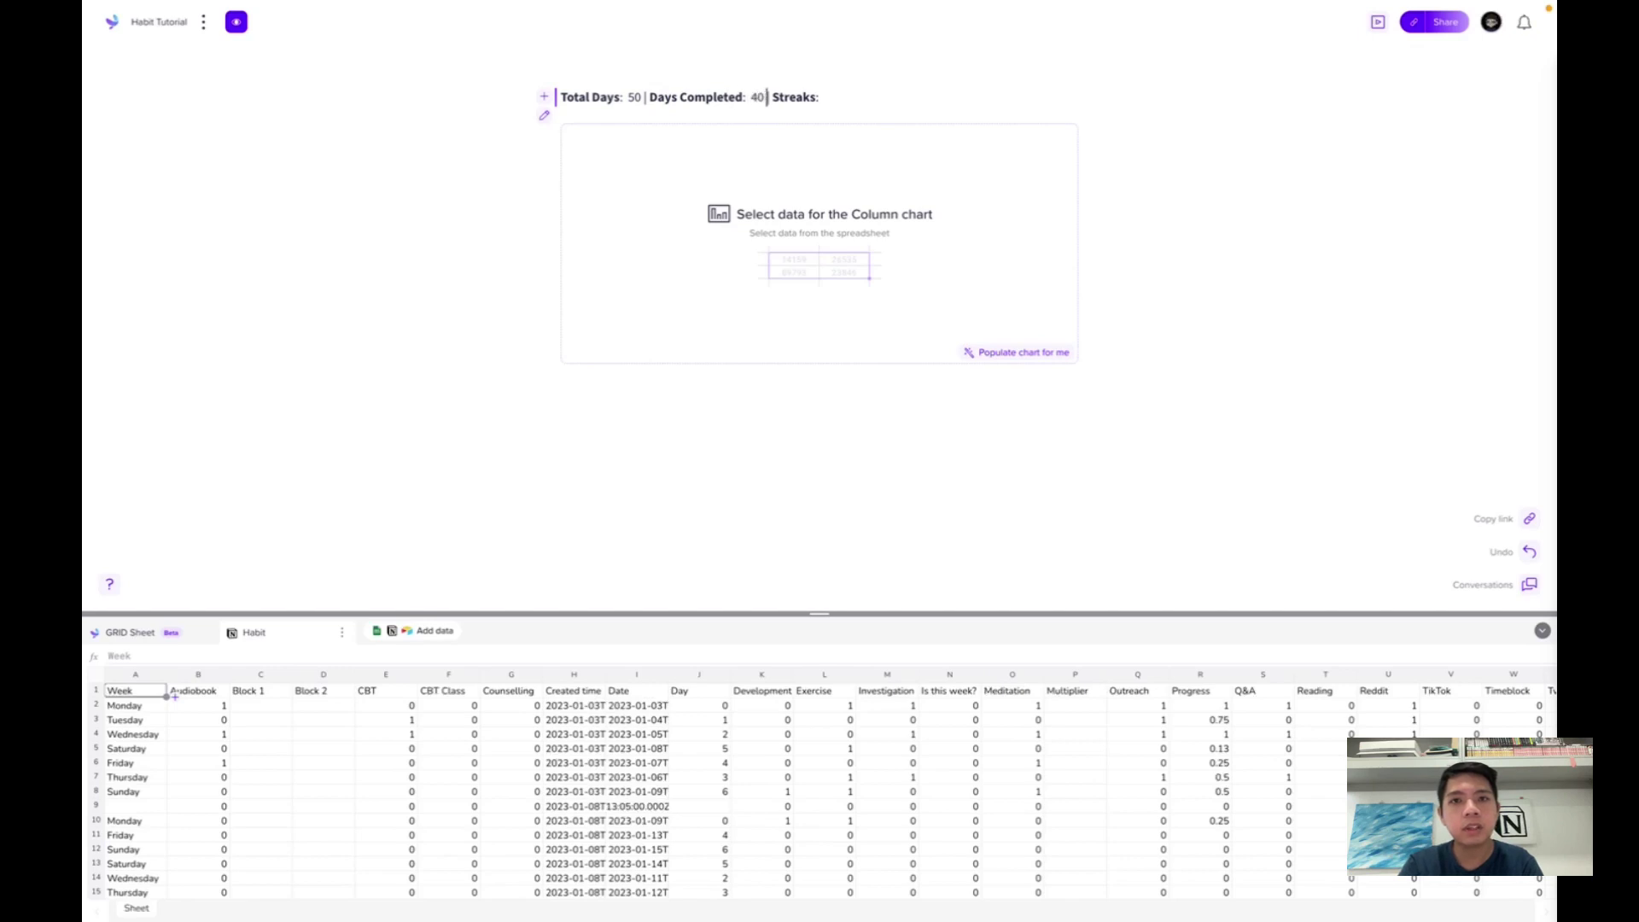
pyautogui.click(818, 96)
pyautogui.write('20')
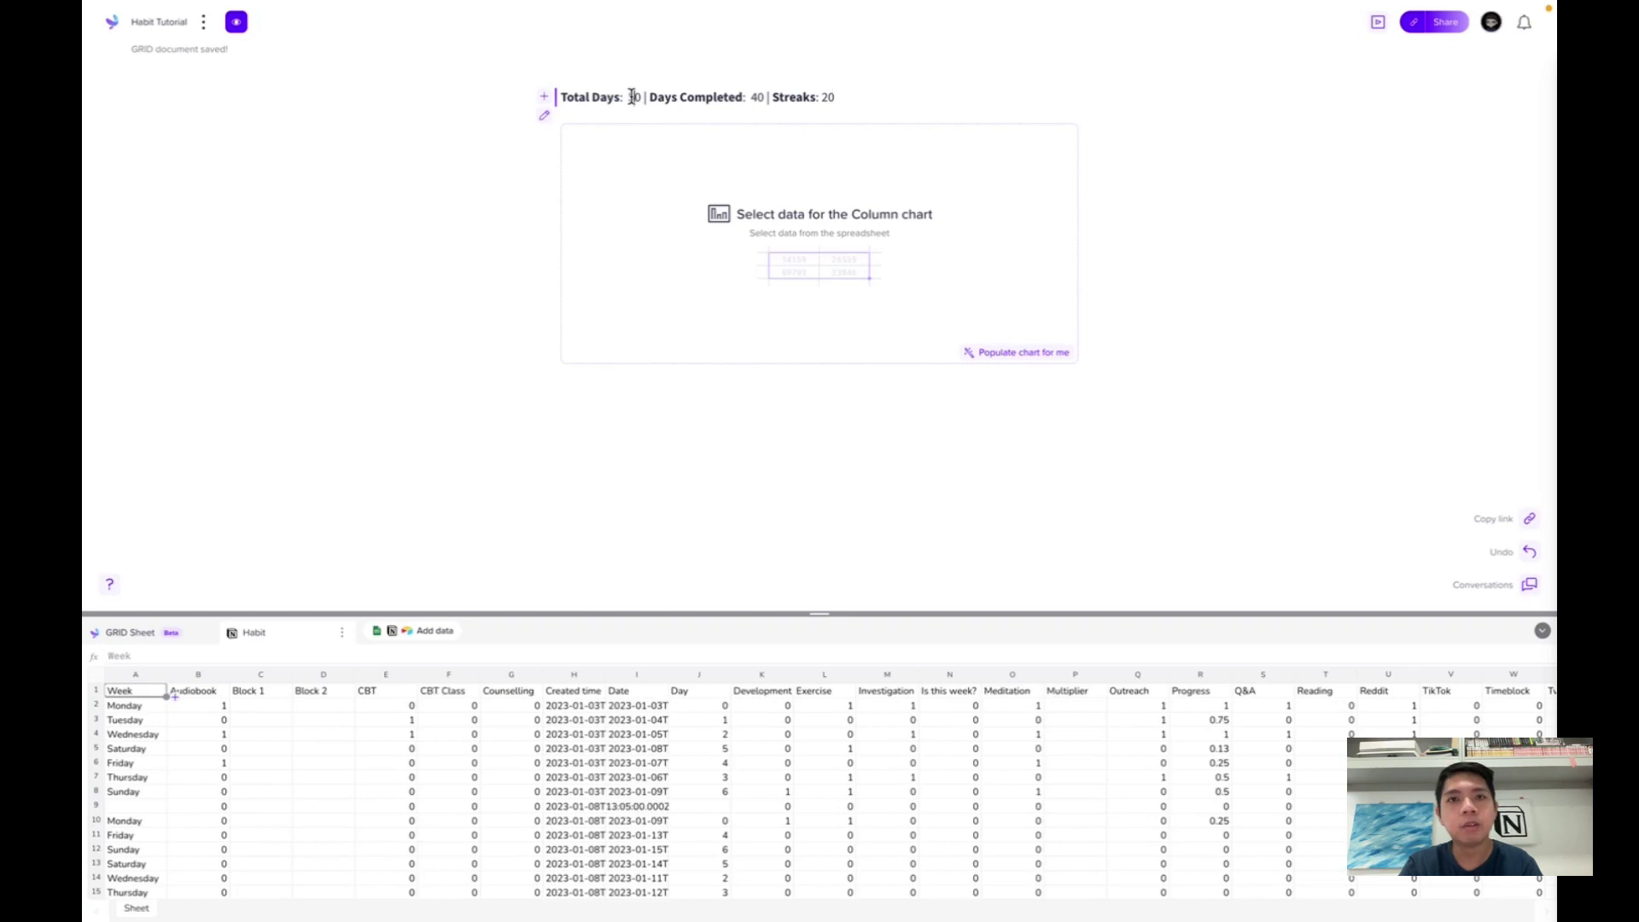
pyautogui.doubleClick(632, 96)
pyautogui.doubleClick(757, 97)
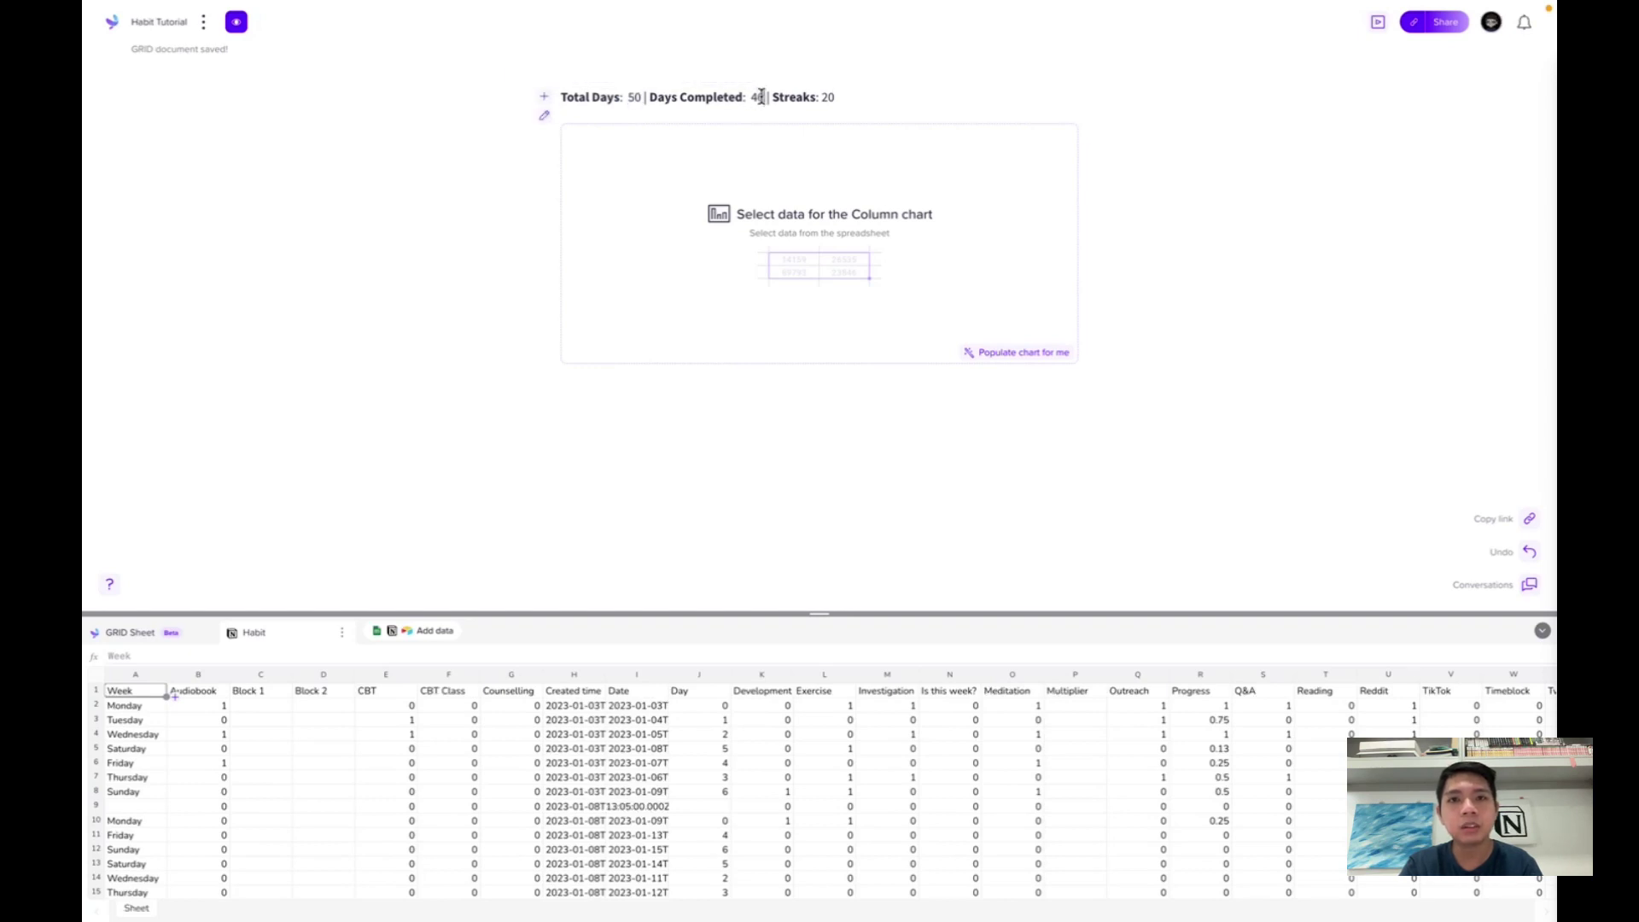
pyautogui.doubleClick(827, 96)
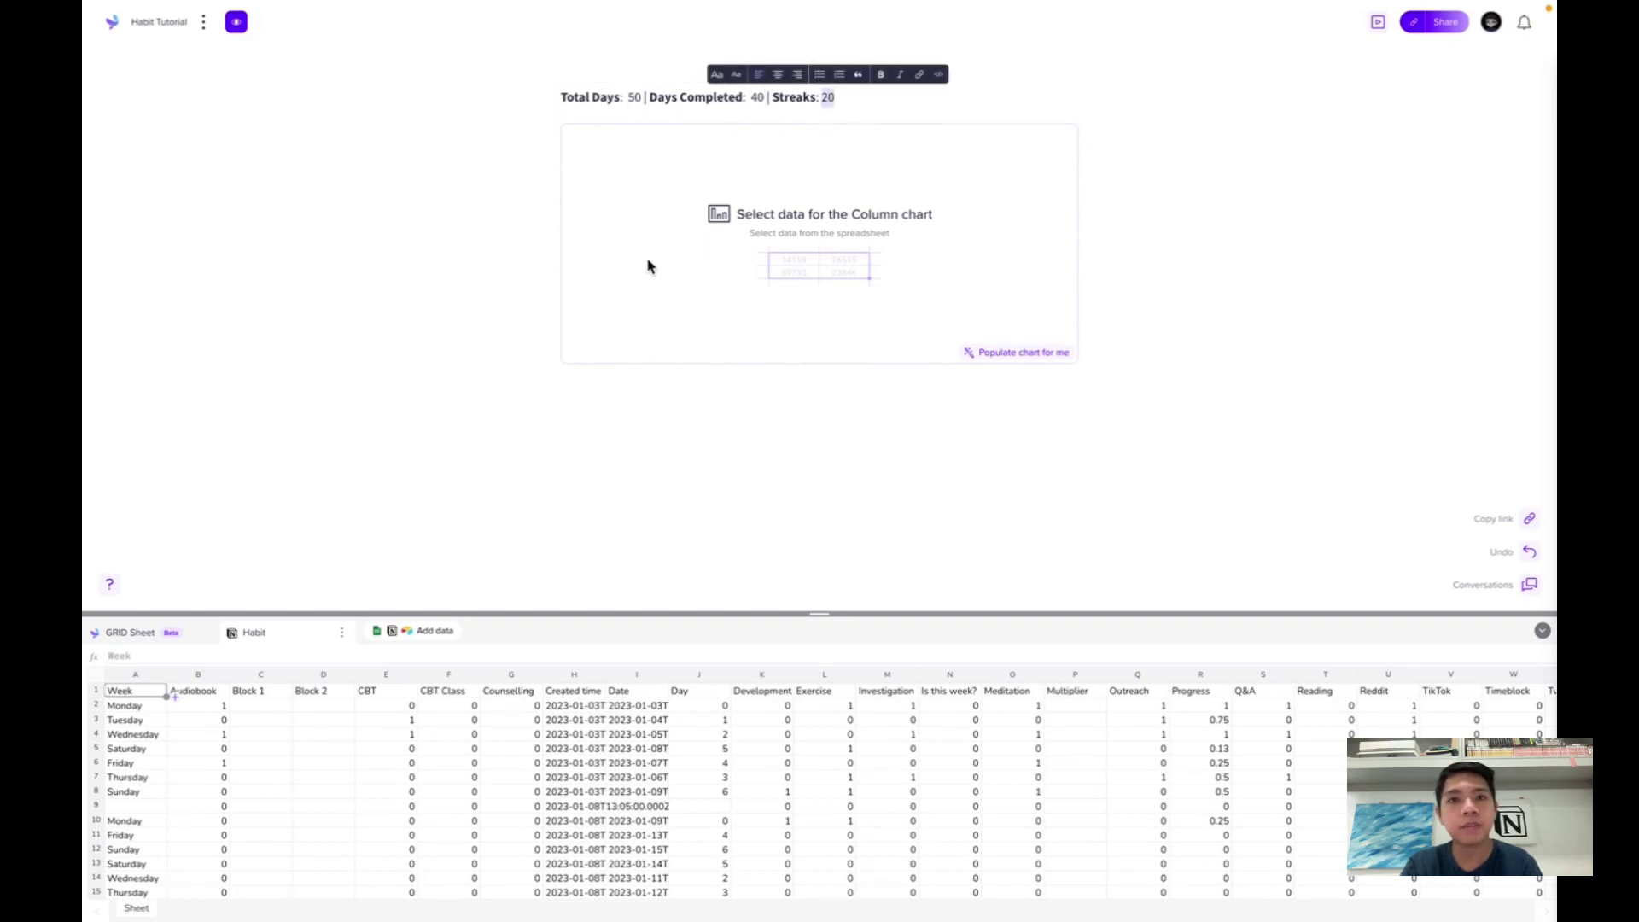
pyautogui.click(692, 191)
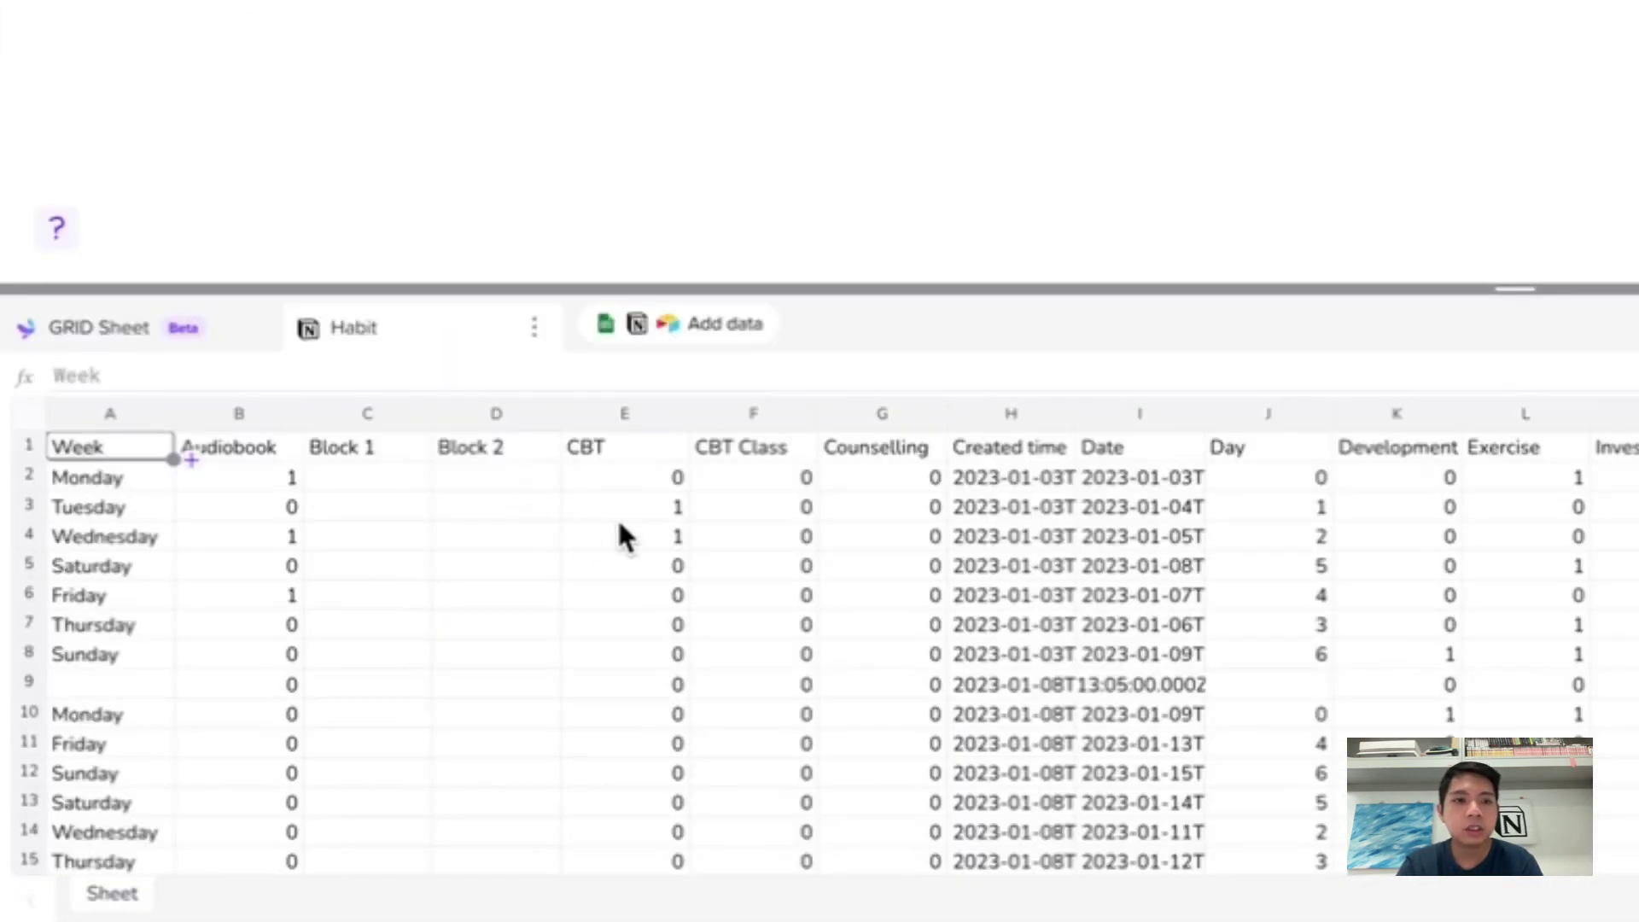
# Examine the daily values in the Habit sheet's columns, such as CBT, CBT Class and Counselling, down through the February rows.
pyautogui.click(621, 527)
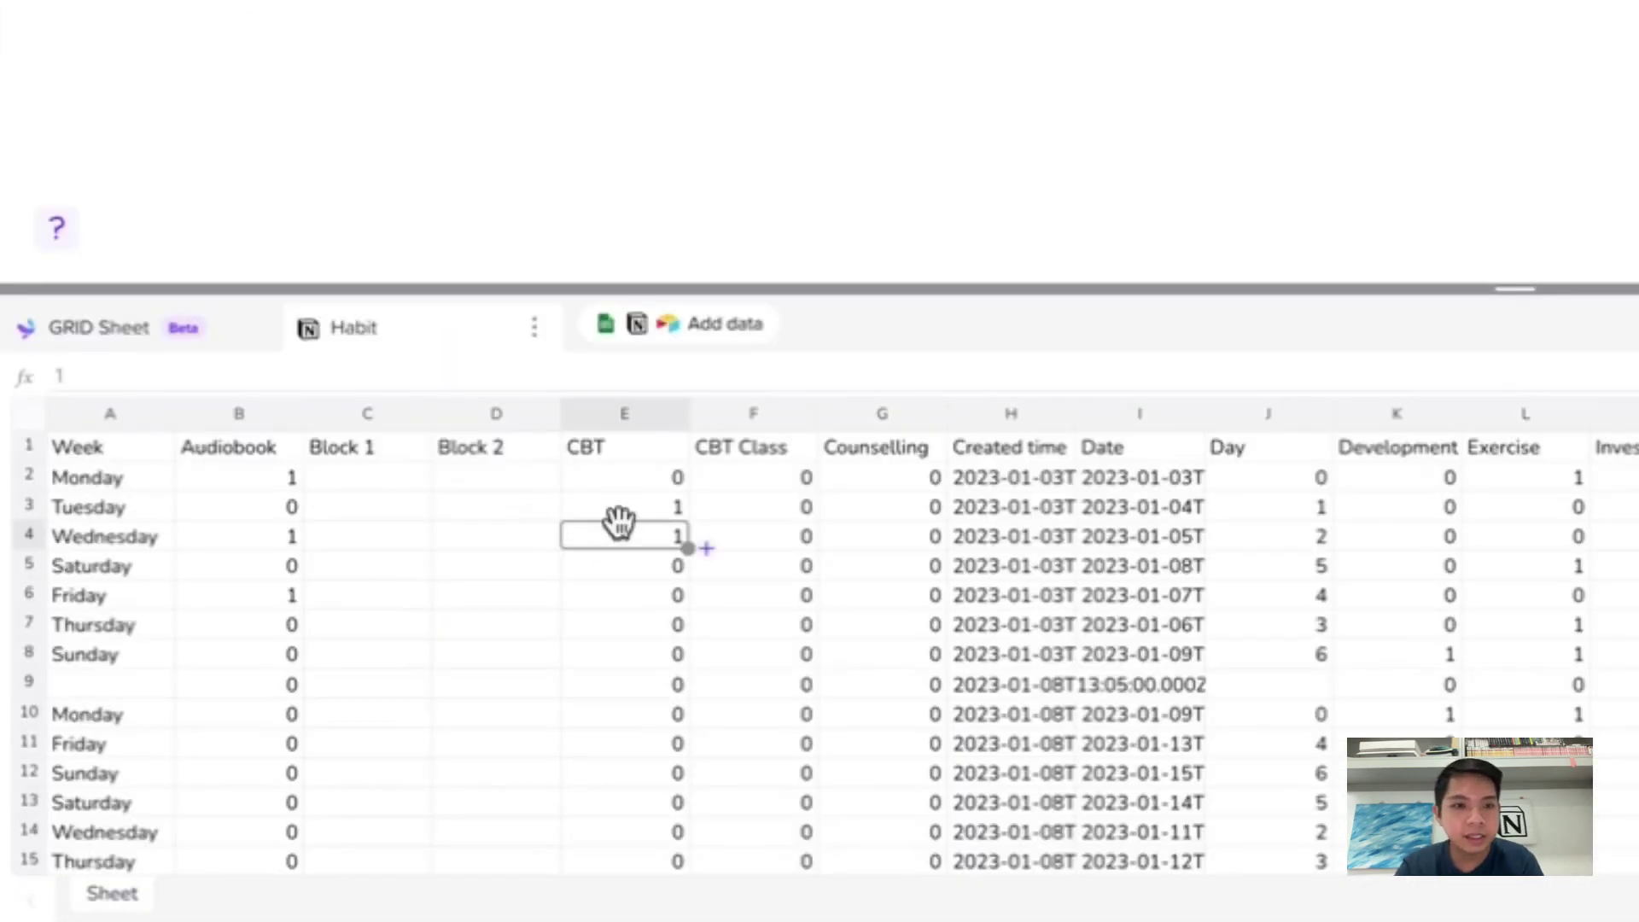
pyautogui.scroll(-2, 454, 533)
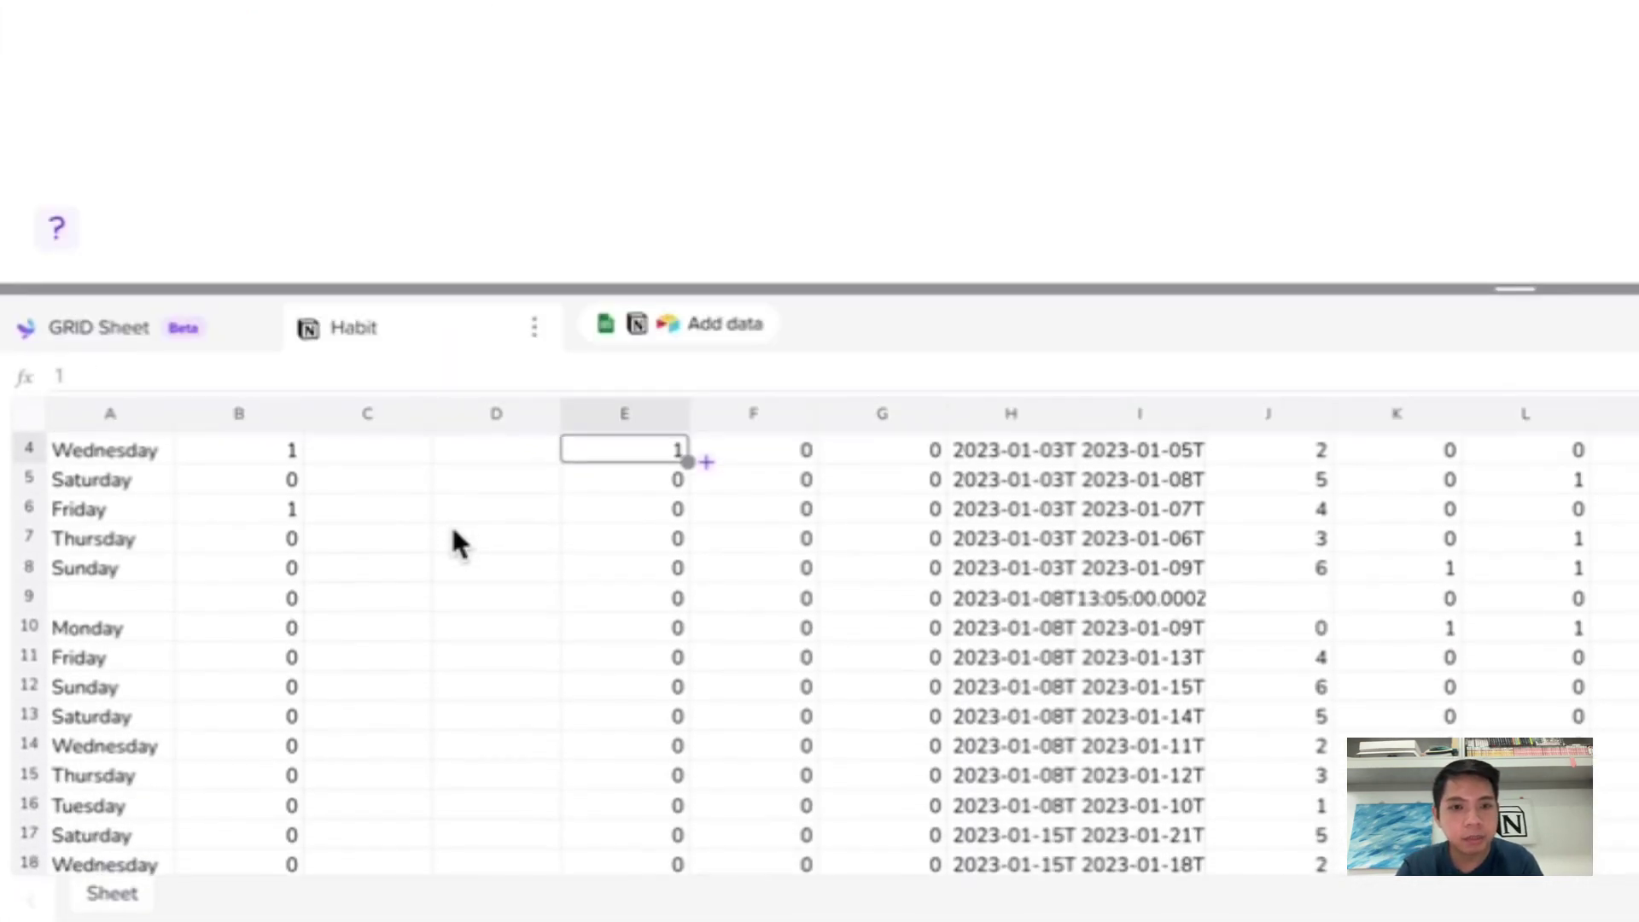
pyautogui.scroll(2, 454, 533)
pyautogui.click(744, 549)
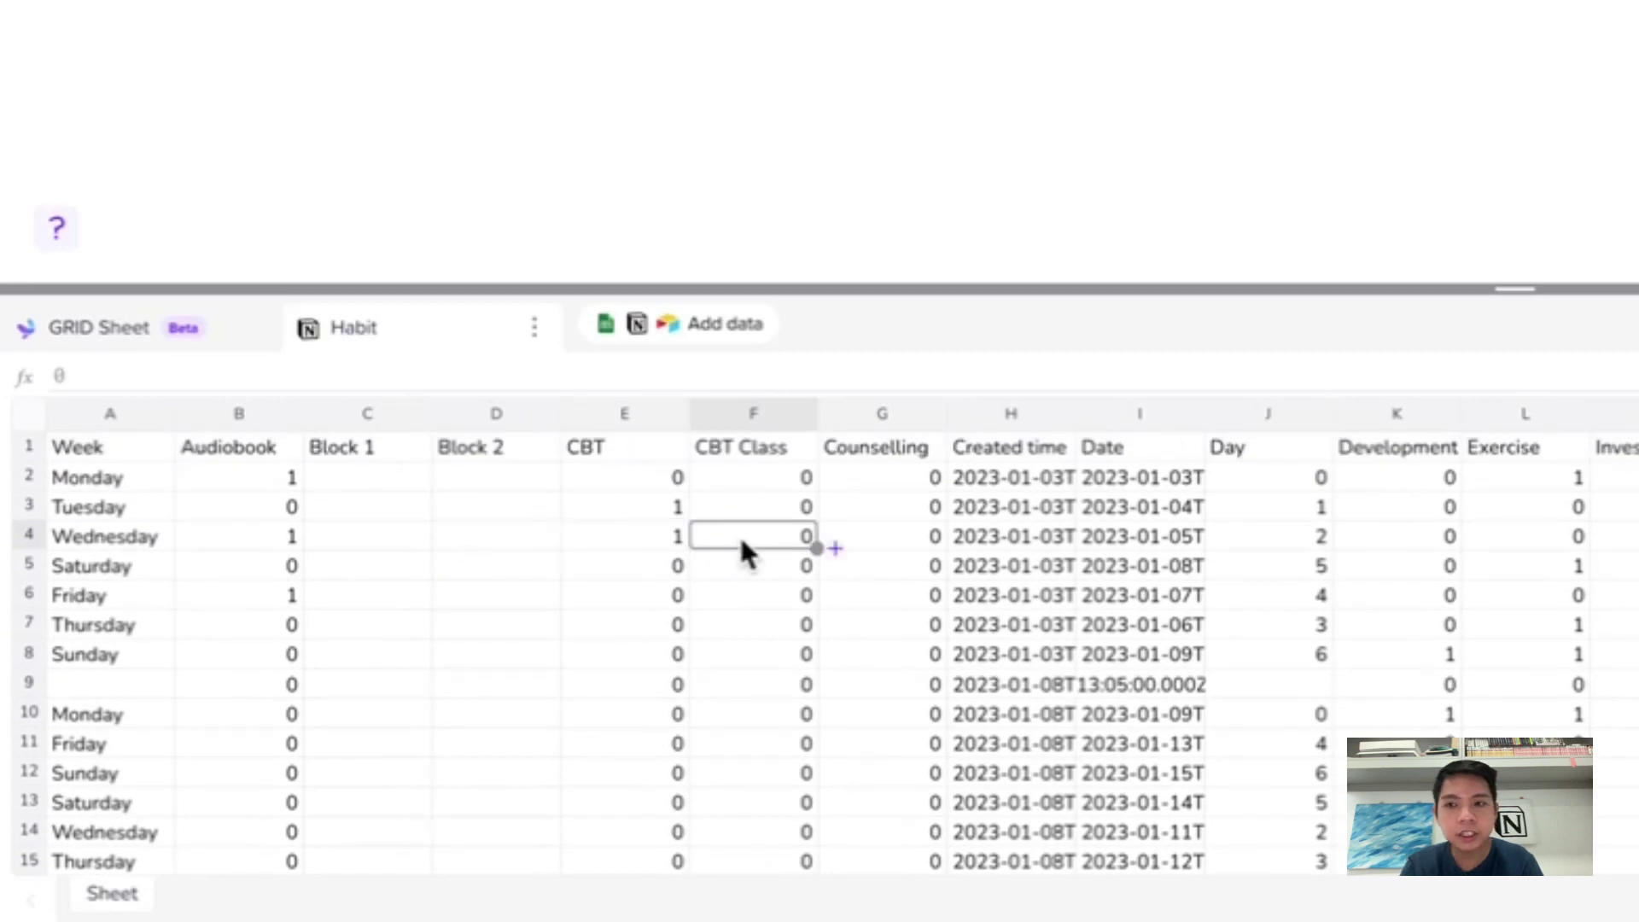
pyautogui.click(848, 597)
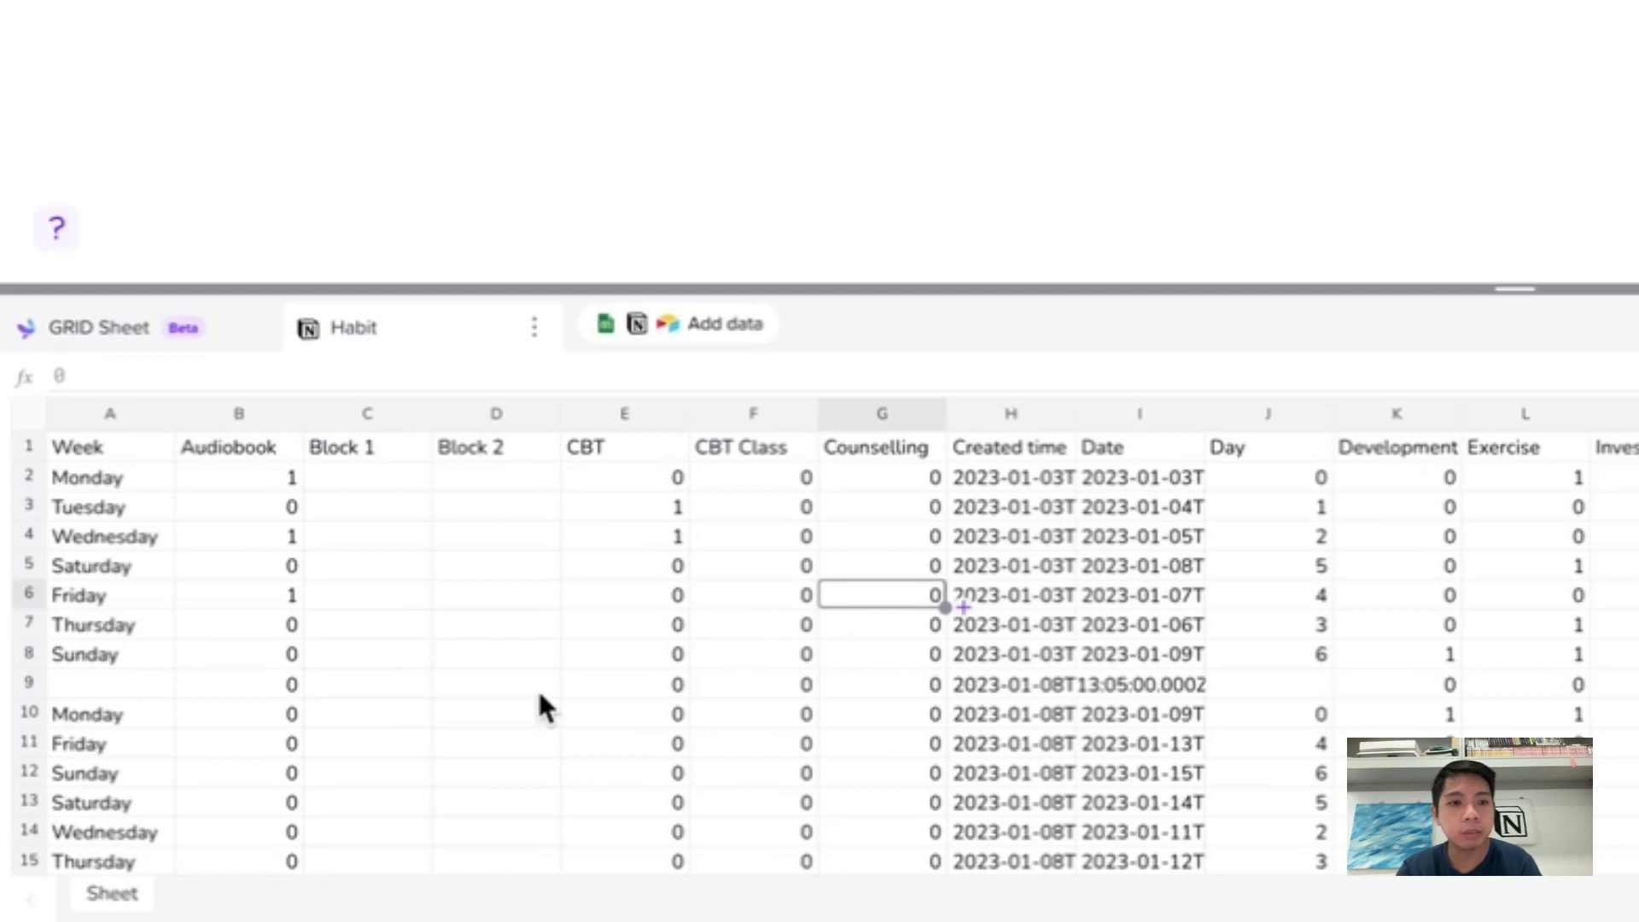
pyautogui.scroll(-10, 577, 712)
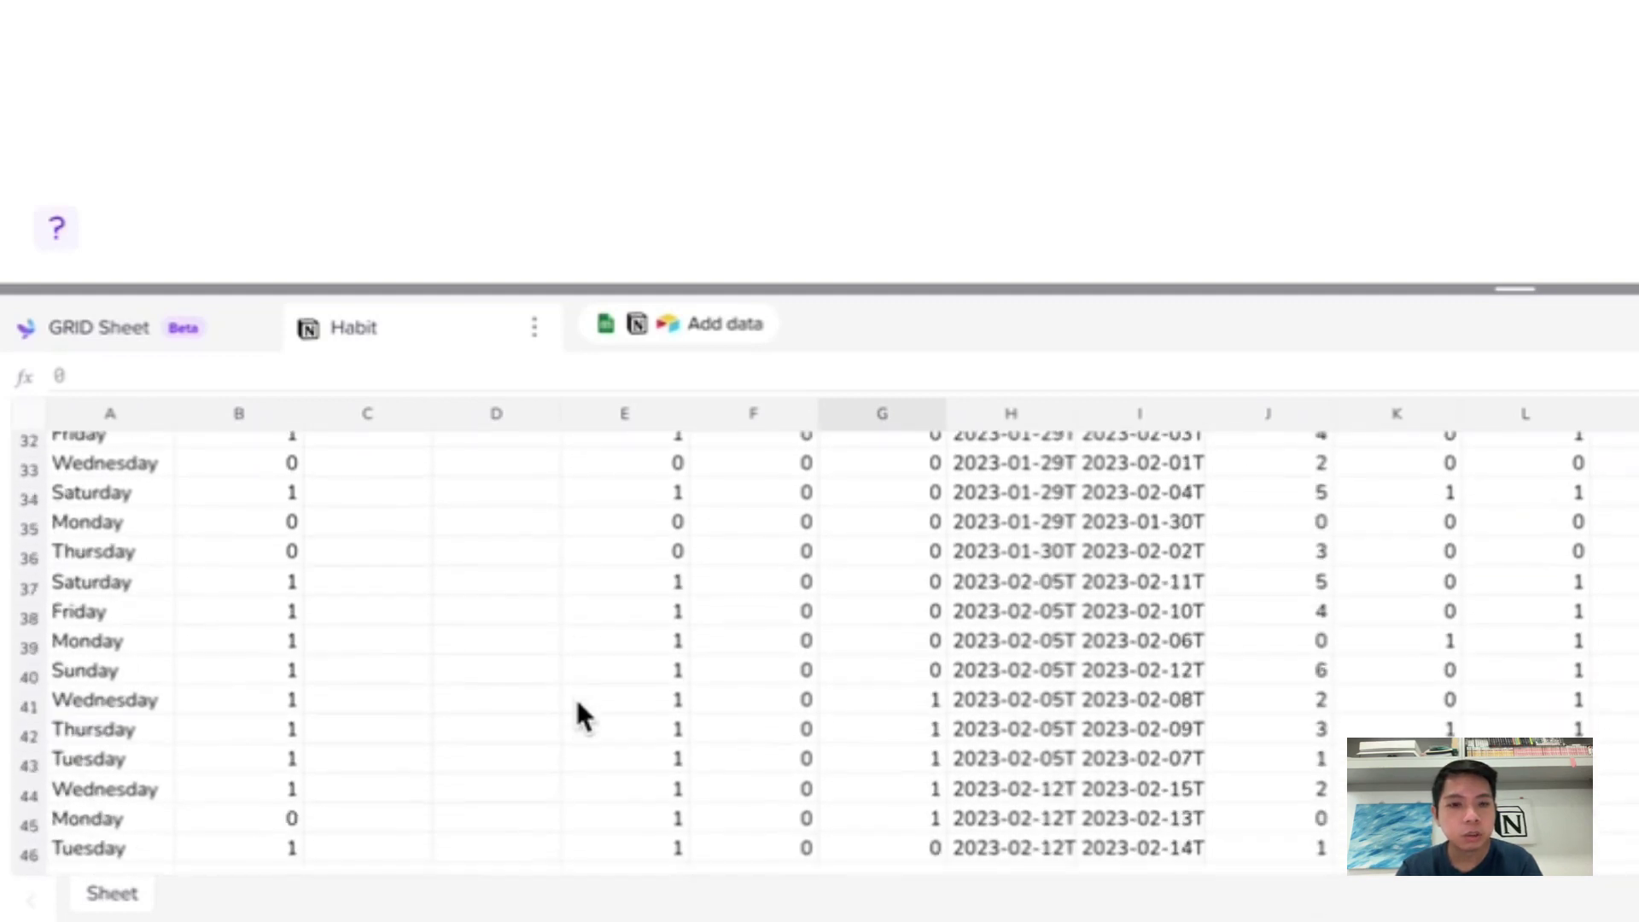
pyautogui.scroll(-5, 577, 713)
pyautogui.scroll(7, 577, 713)
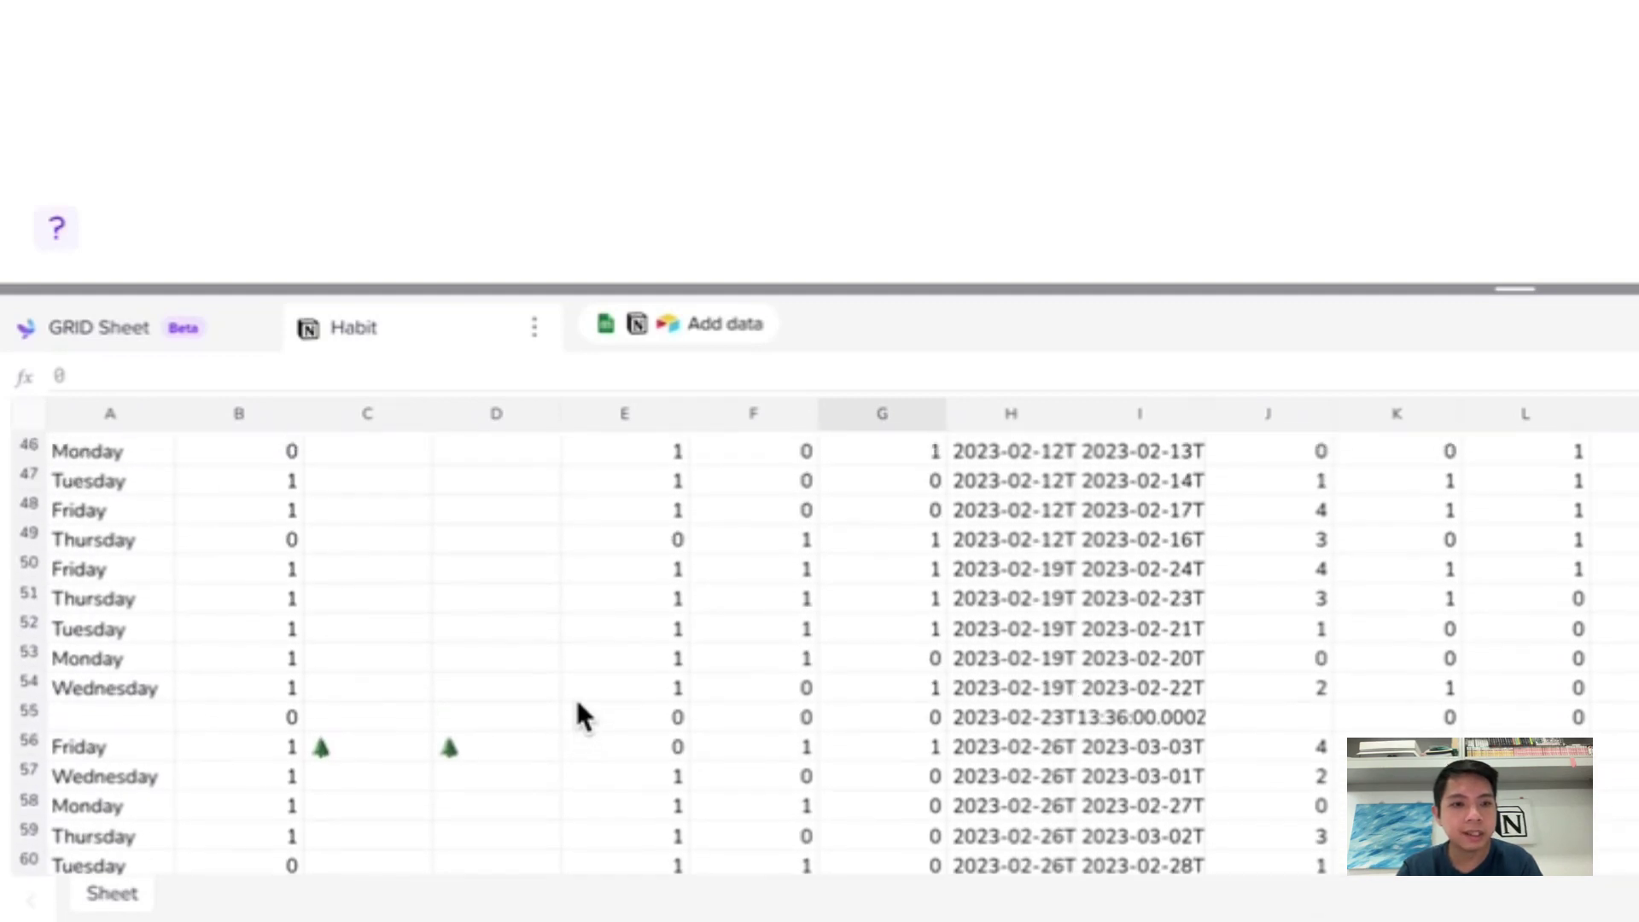
pyautogui.scroll(10, 584, 742)
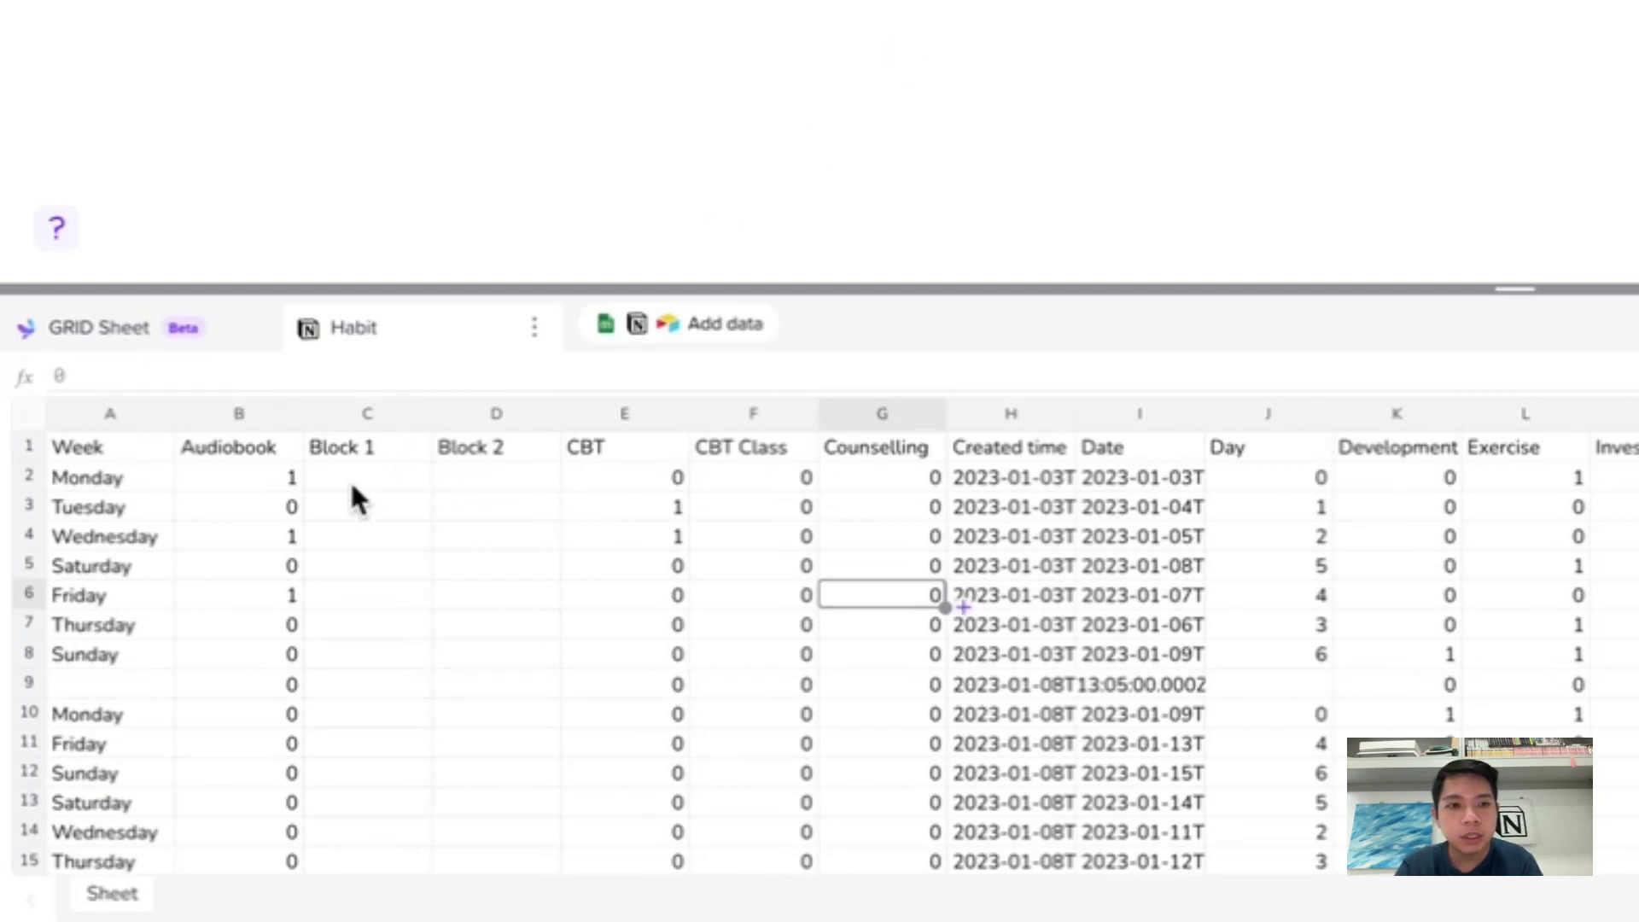
# Review the Habit sheet's columns from Audiobook across to the Progress header, and check the dated rows below.
pyautogui.click(198, 465)
pyautogui.hscroll(5, 297, 483)
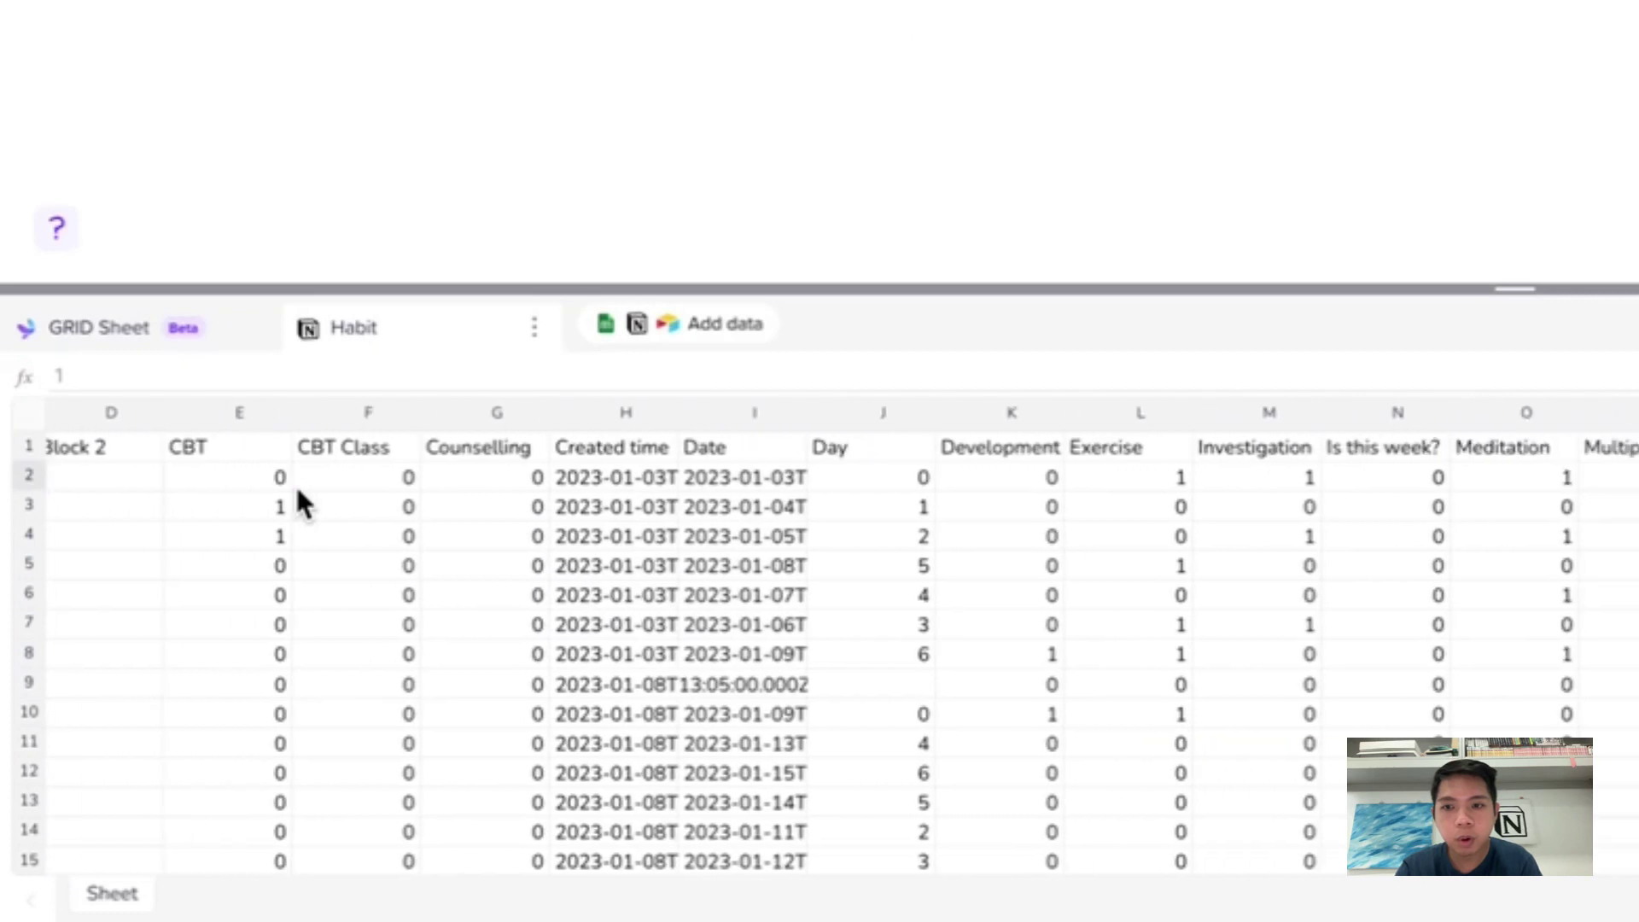
pyautogui.hscroll(1, 297, 489)
pyautogui.press('Up')
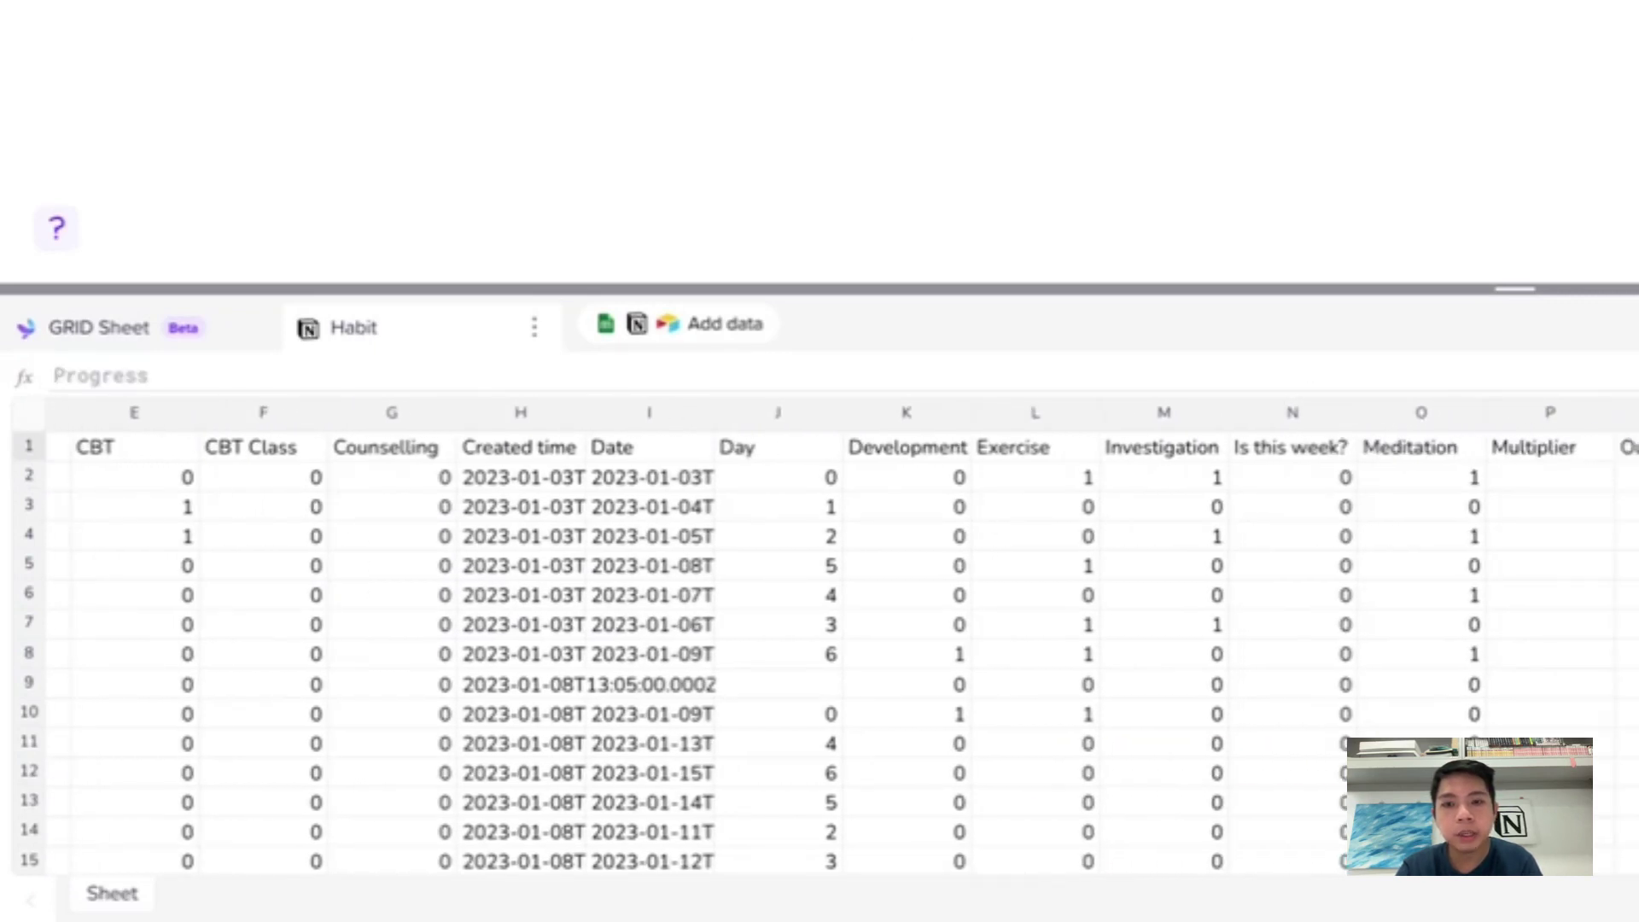
pyautogui.scroll(-1, 820, 653)
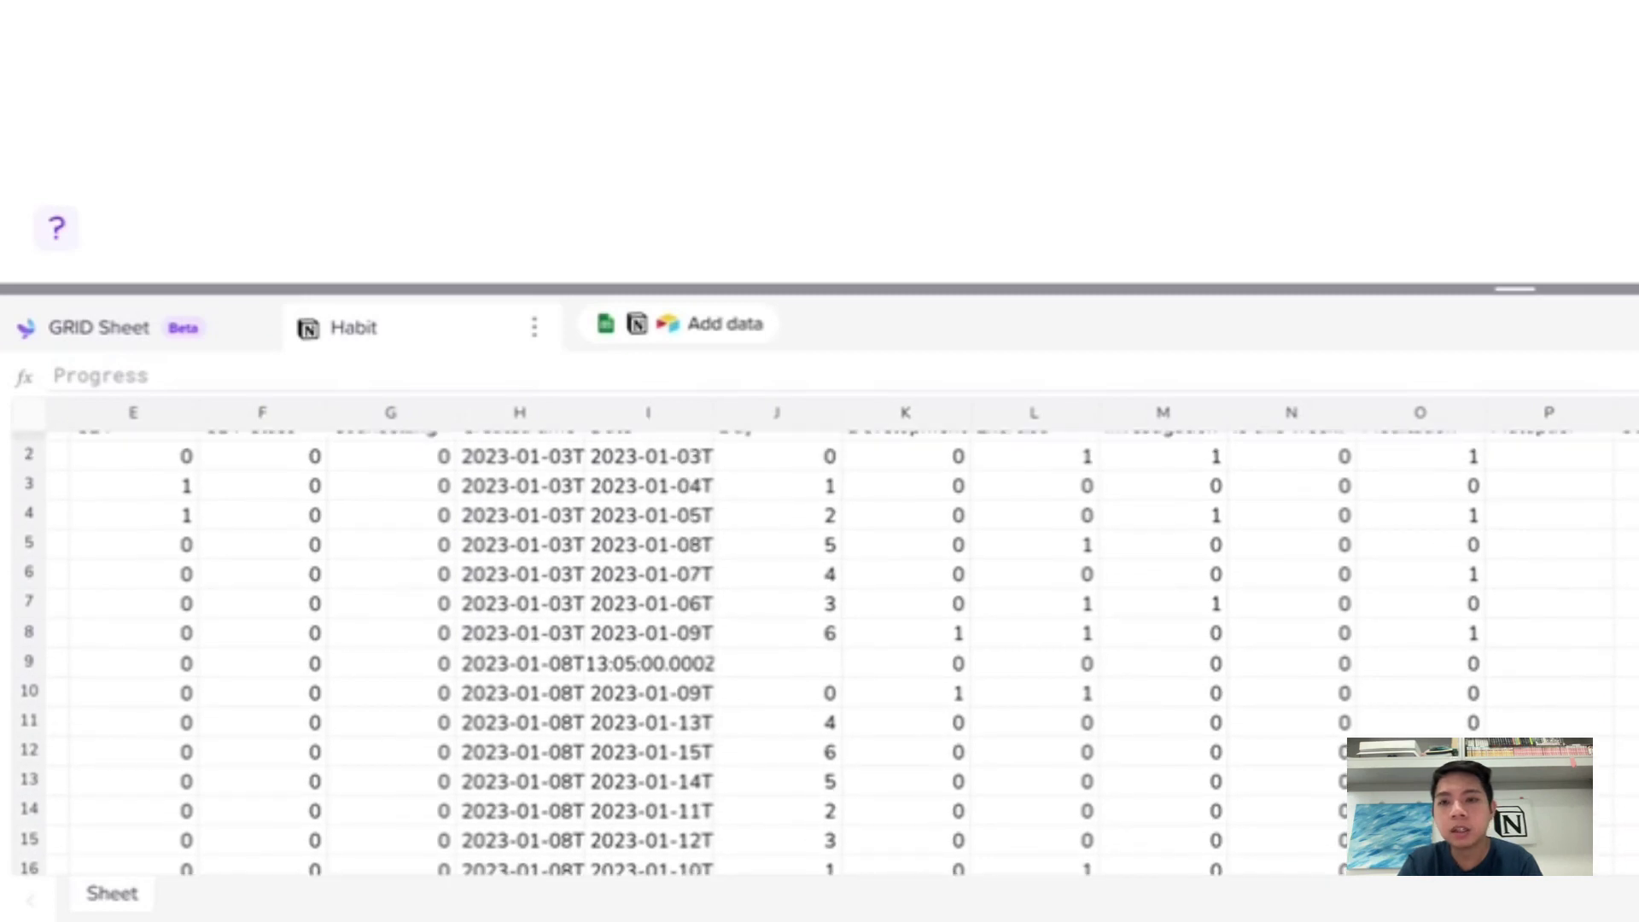
pyautogui.scroll(1, 820, 653)
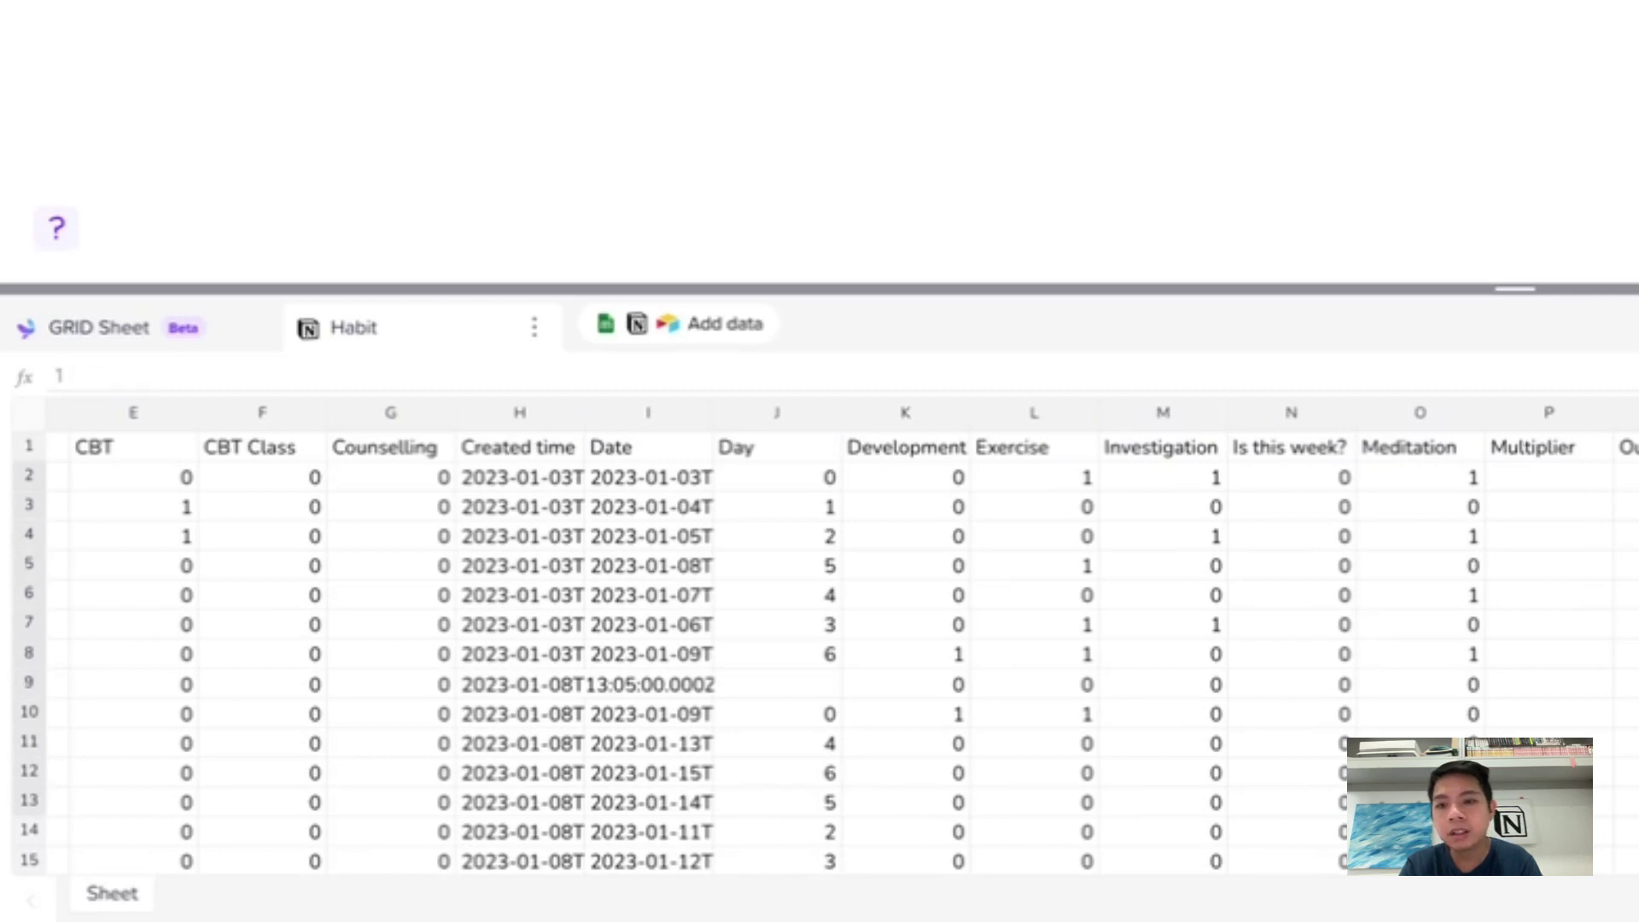
pyautogui.scroll(-2, 820, 653)
pyautogui.scroll(-15, 819, 653)
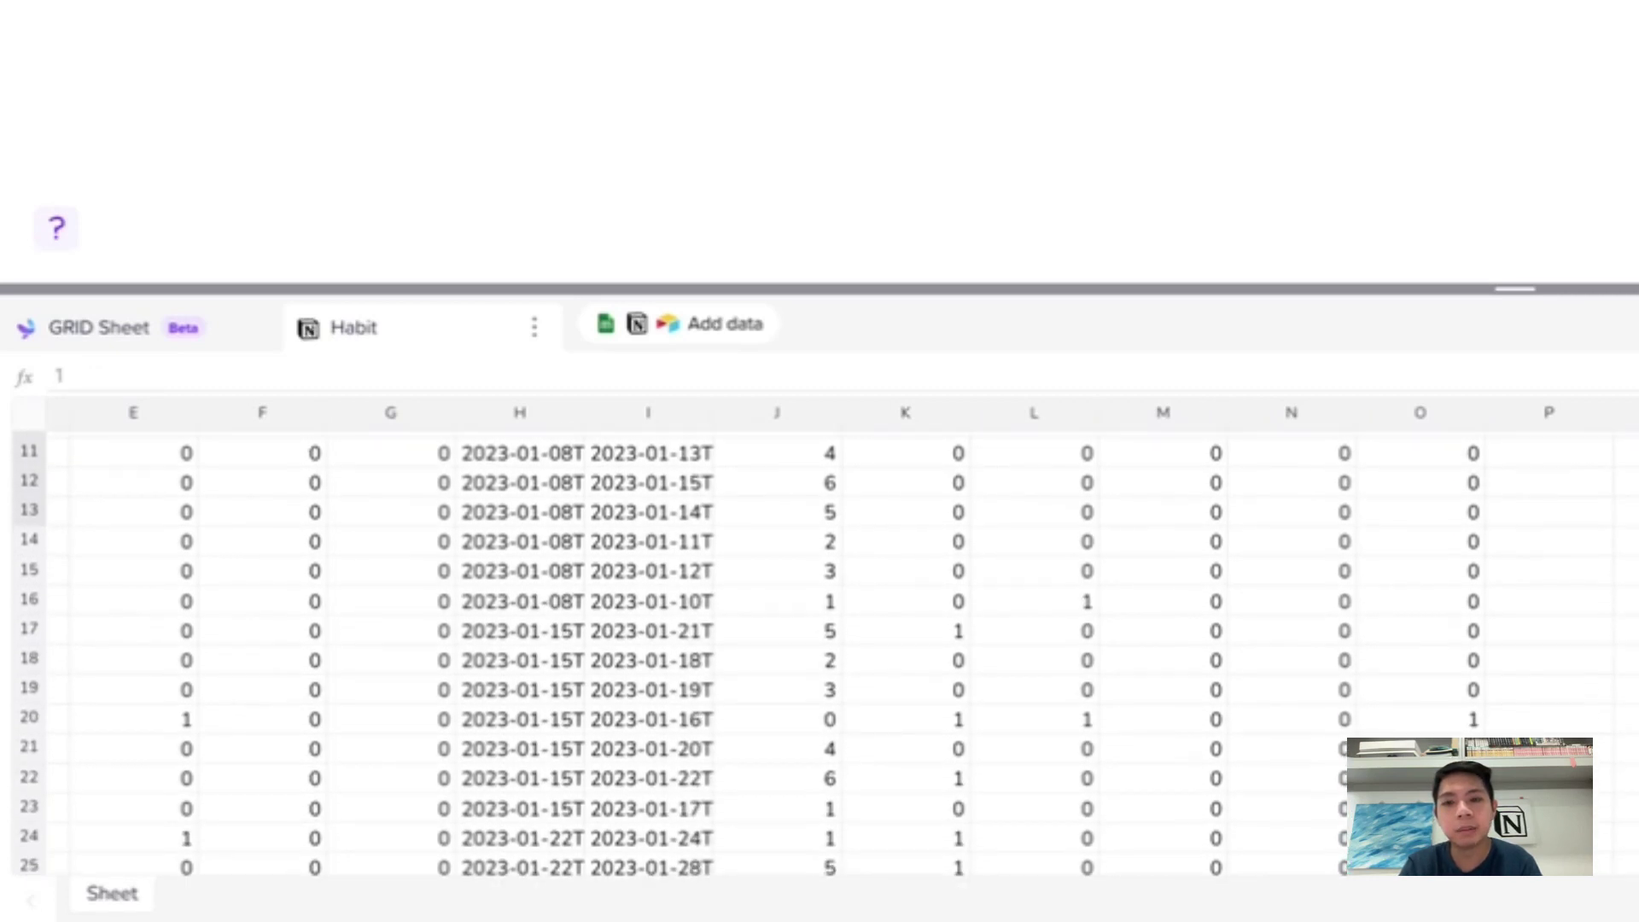
pyautogui.scroll(-11, 820, 653)
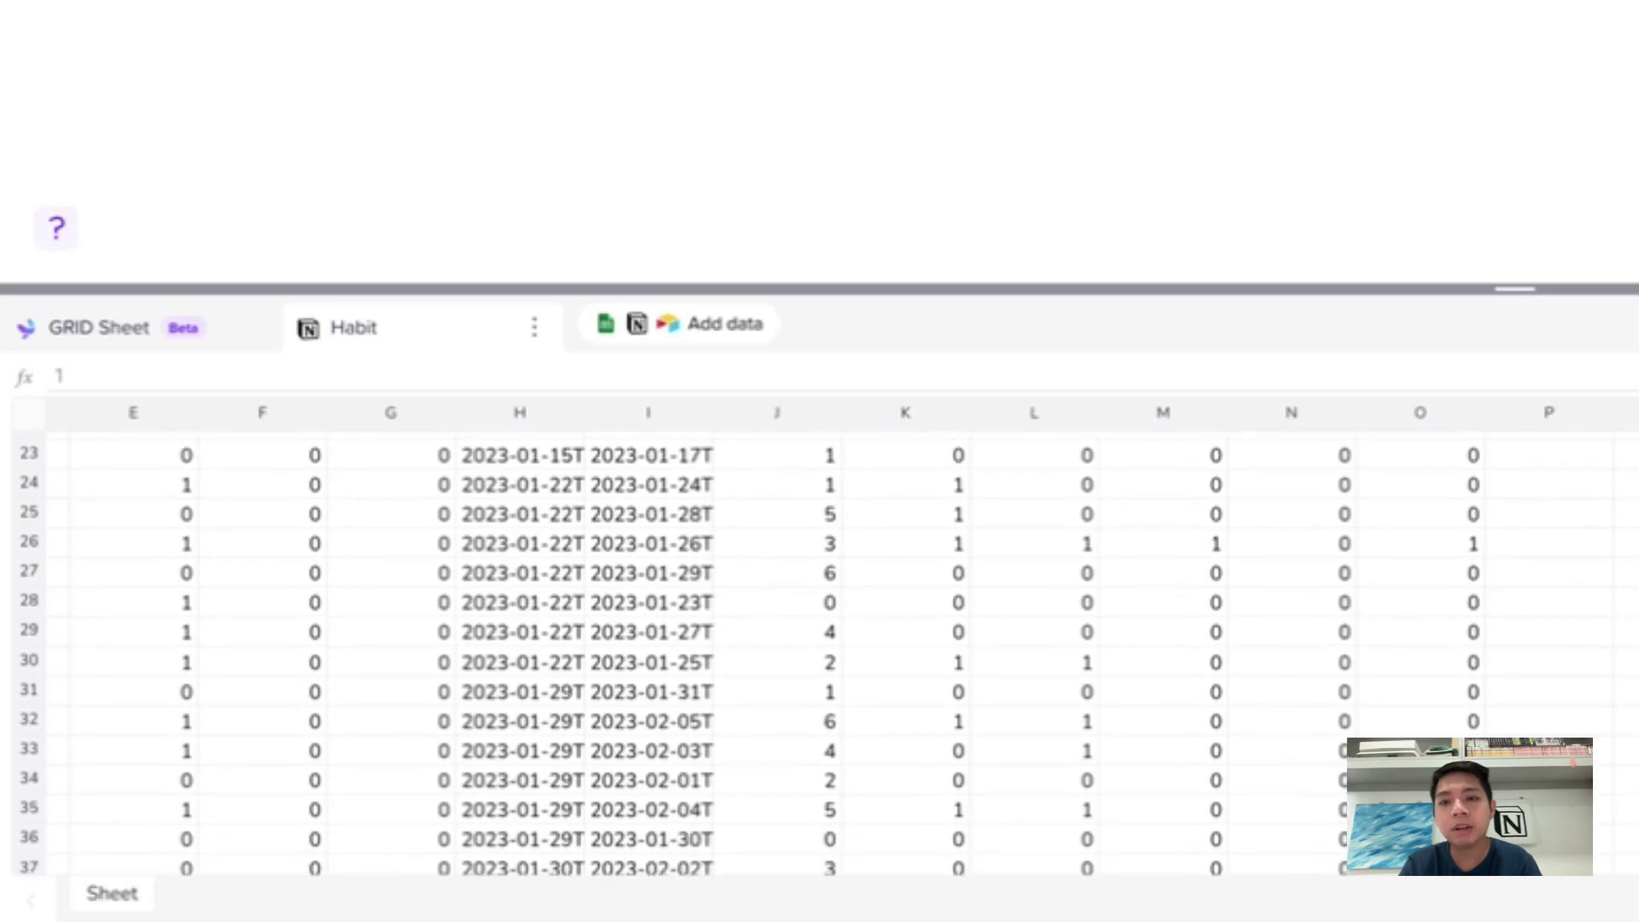
pyautogui.scroll(20, 819, 653)
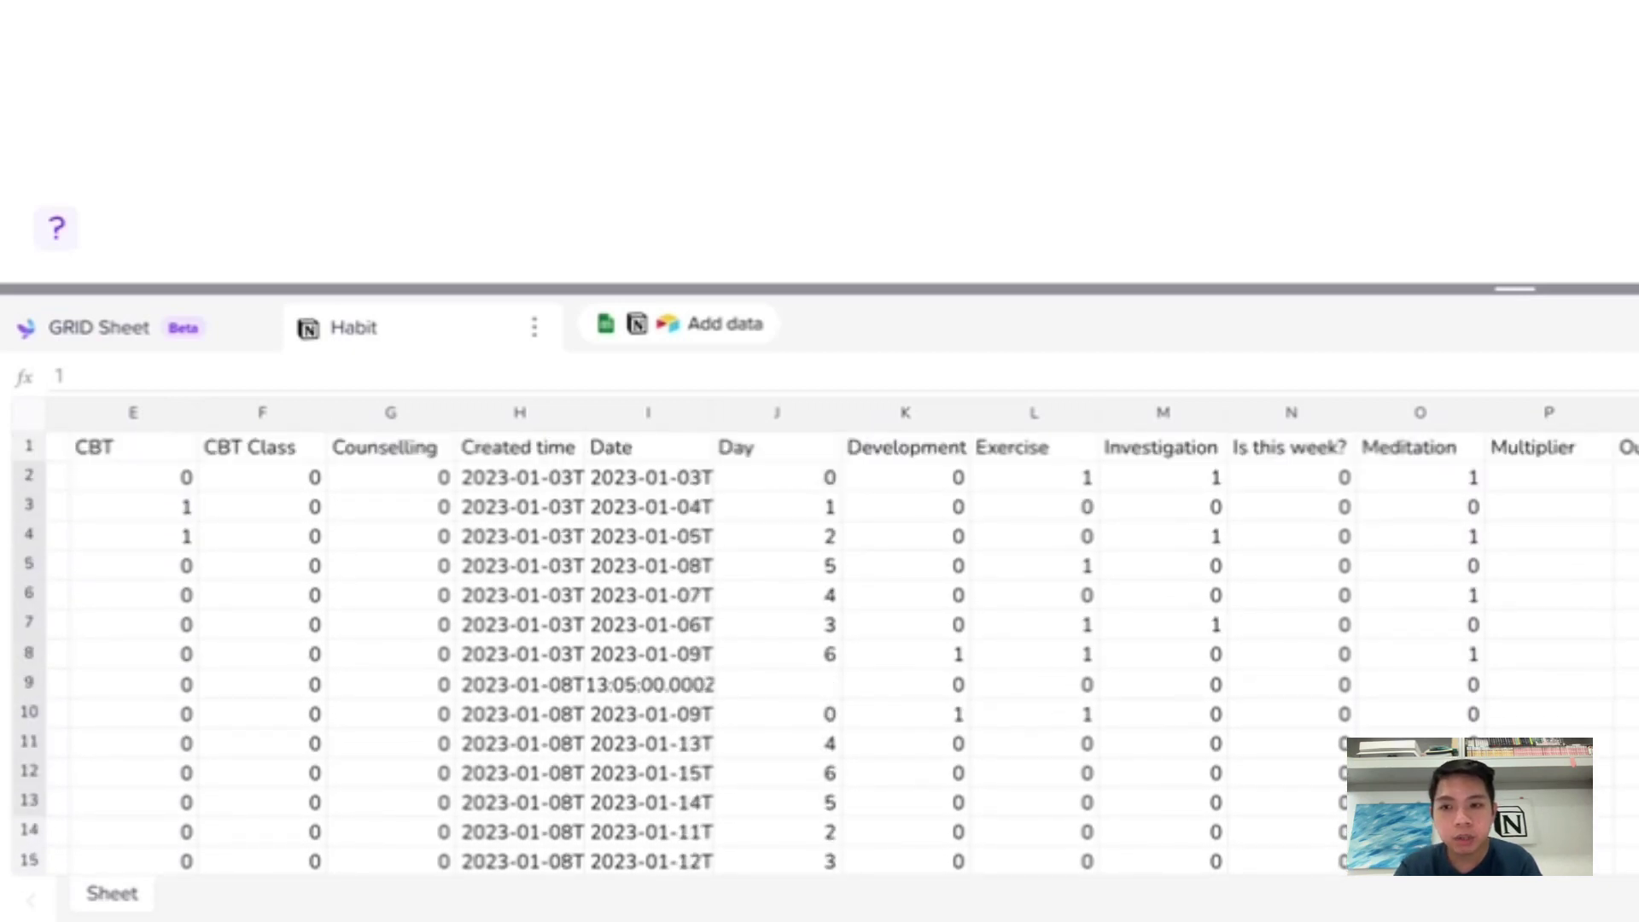
# Examine the Date column of the Habit sheet, checking the full timestamps in its first rows.
pyautogui.click(1605, 446)
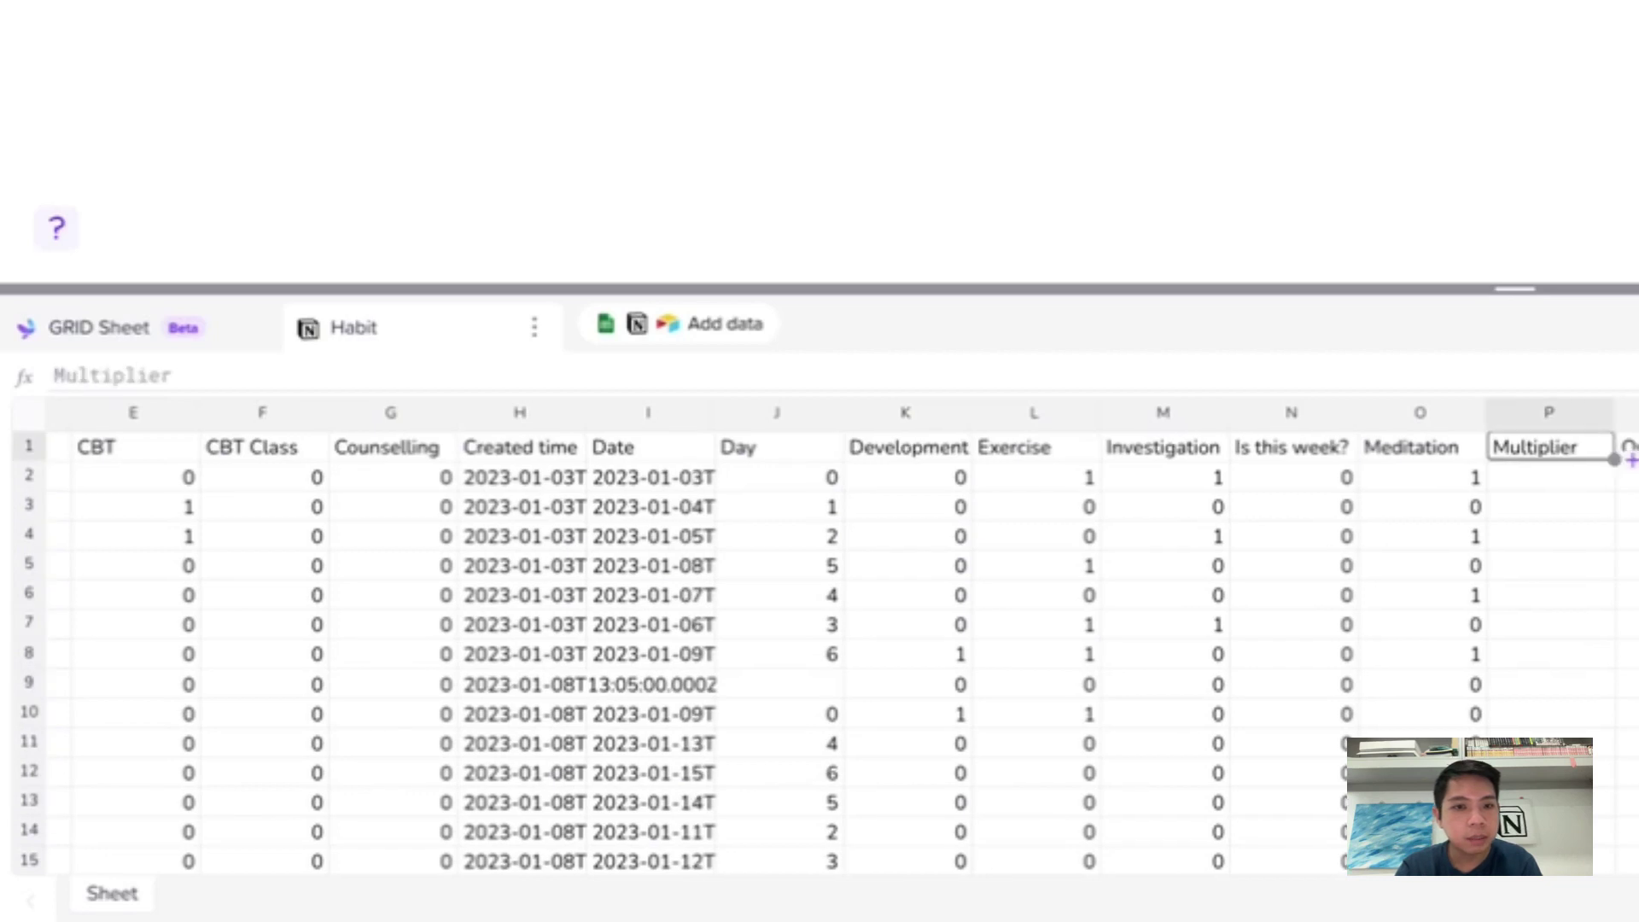
pyautogui.hscroll(-6, 819, 653)
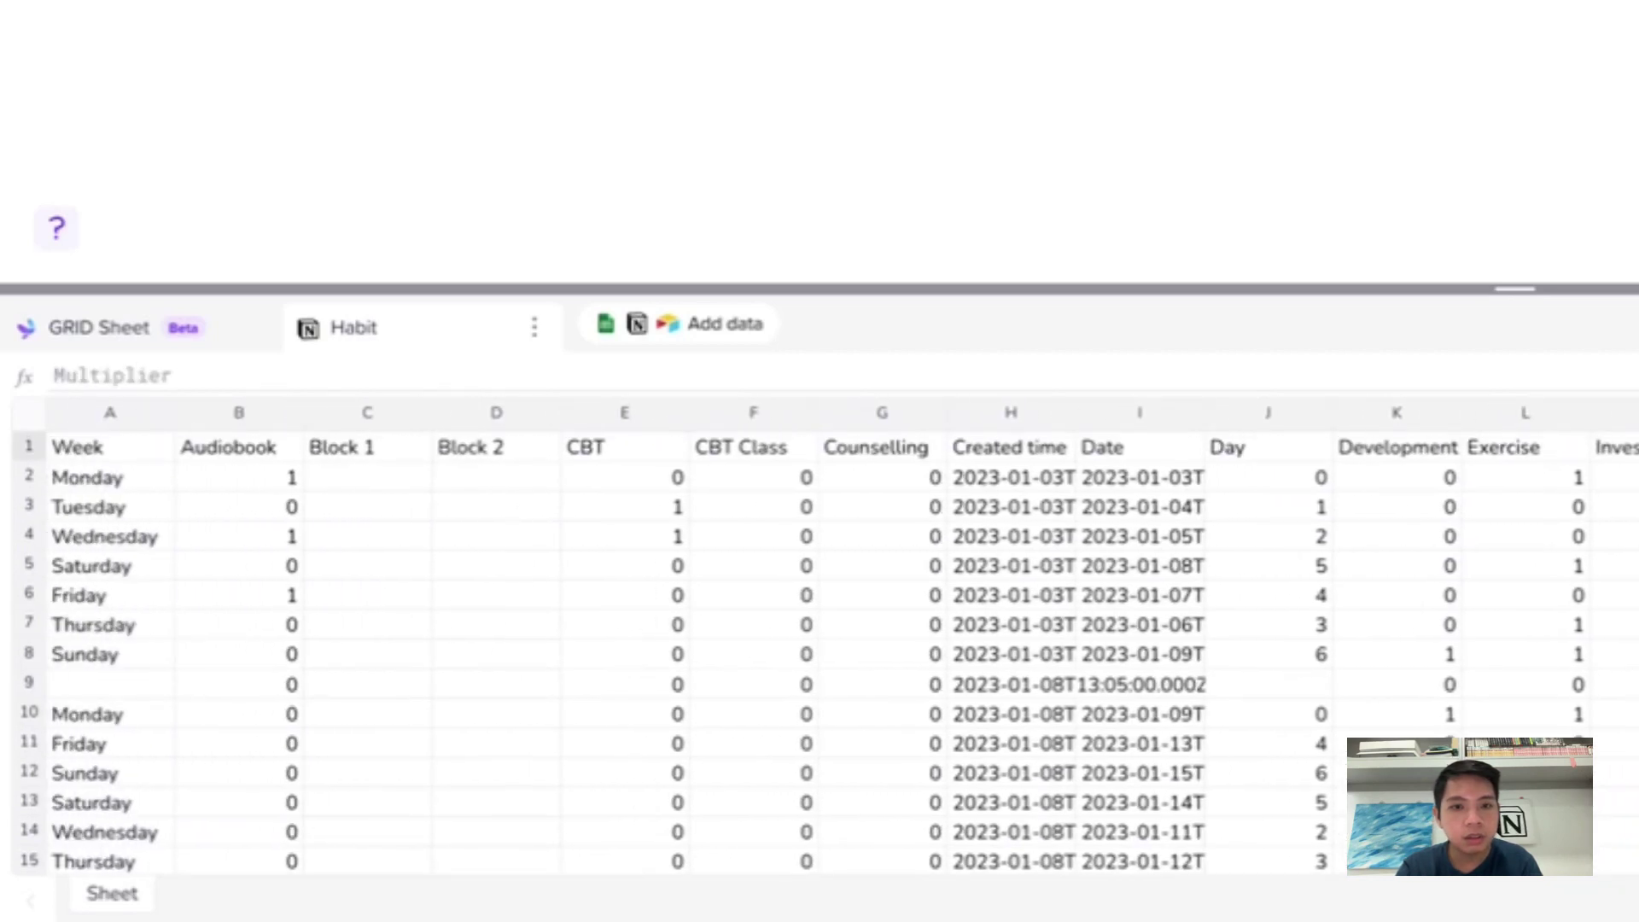
pyautogui.click(1107, 456)
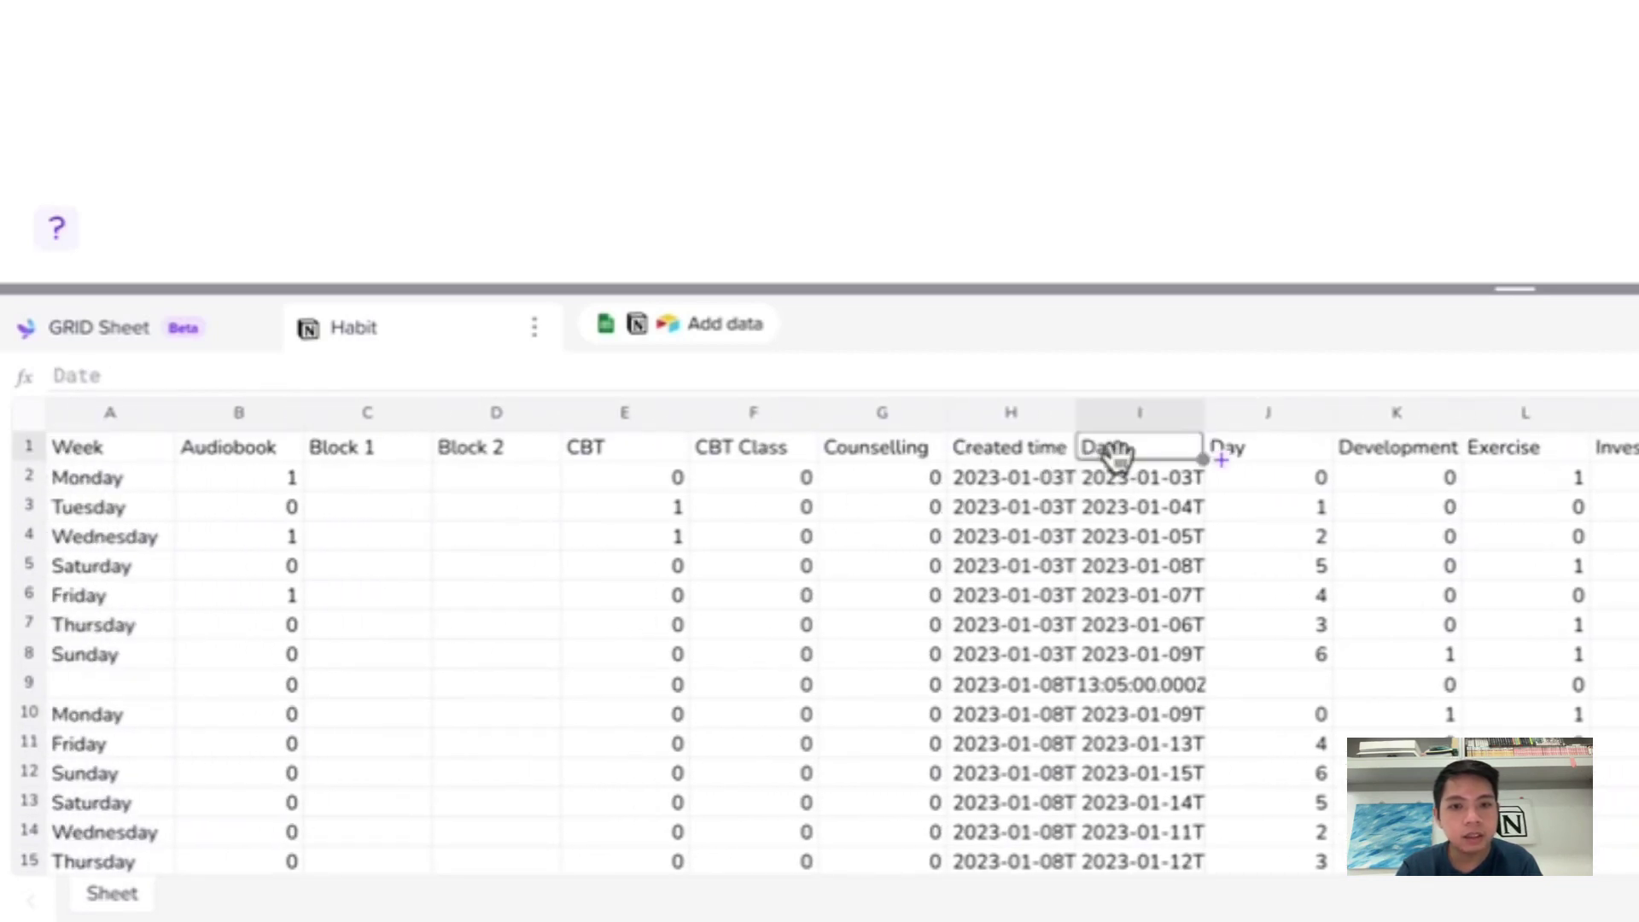
pyautogui.click(1115, 493)
pyautogui.click(1119, 546)
pyautogui.moveTo(1120, 546); pyautogui.dragTo(1135, 715)
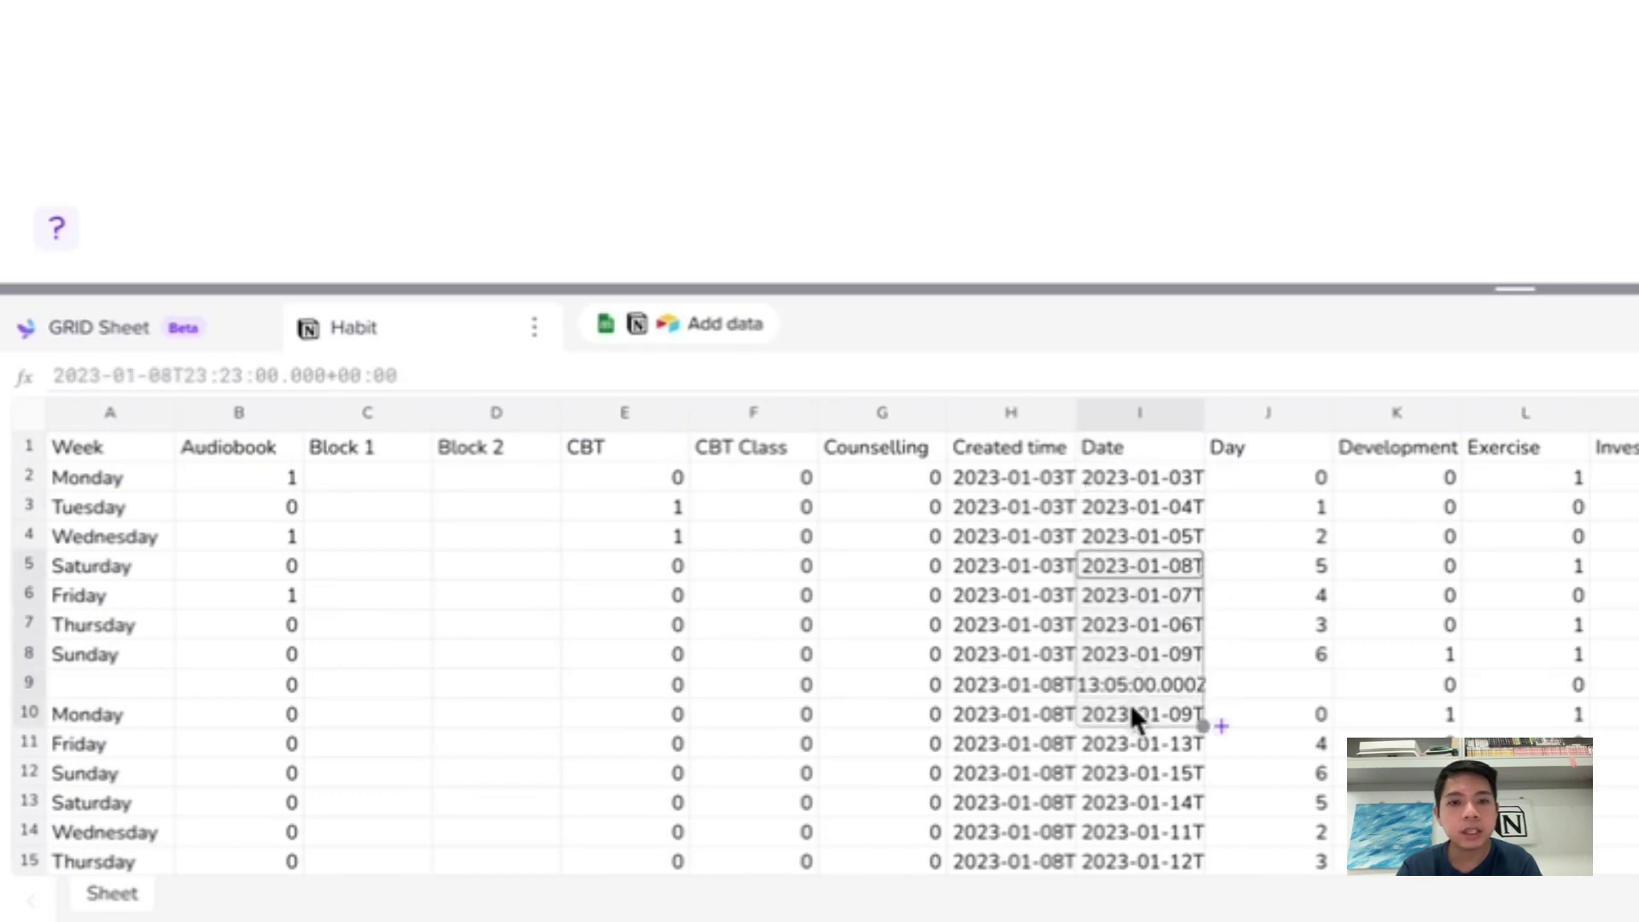
pyautogui.click(1137, 511)
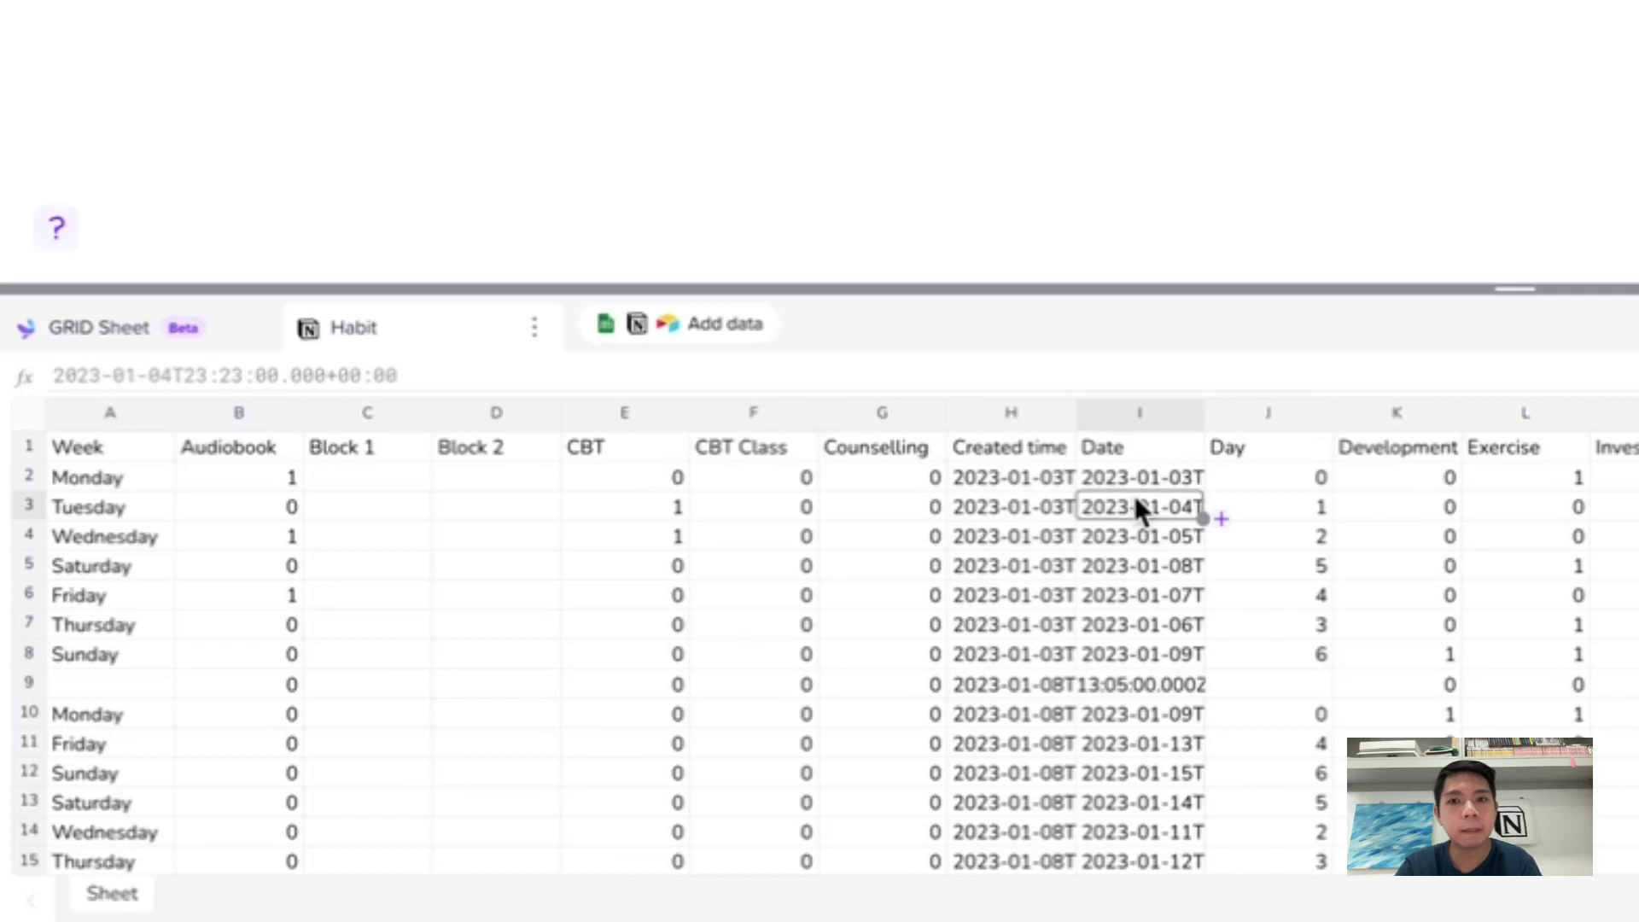
pyautogui.click(1123, 473)
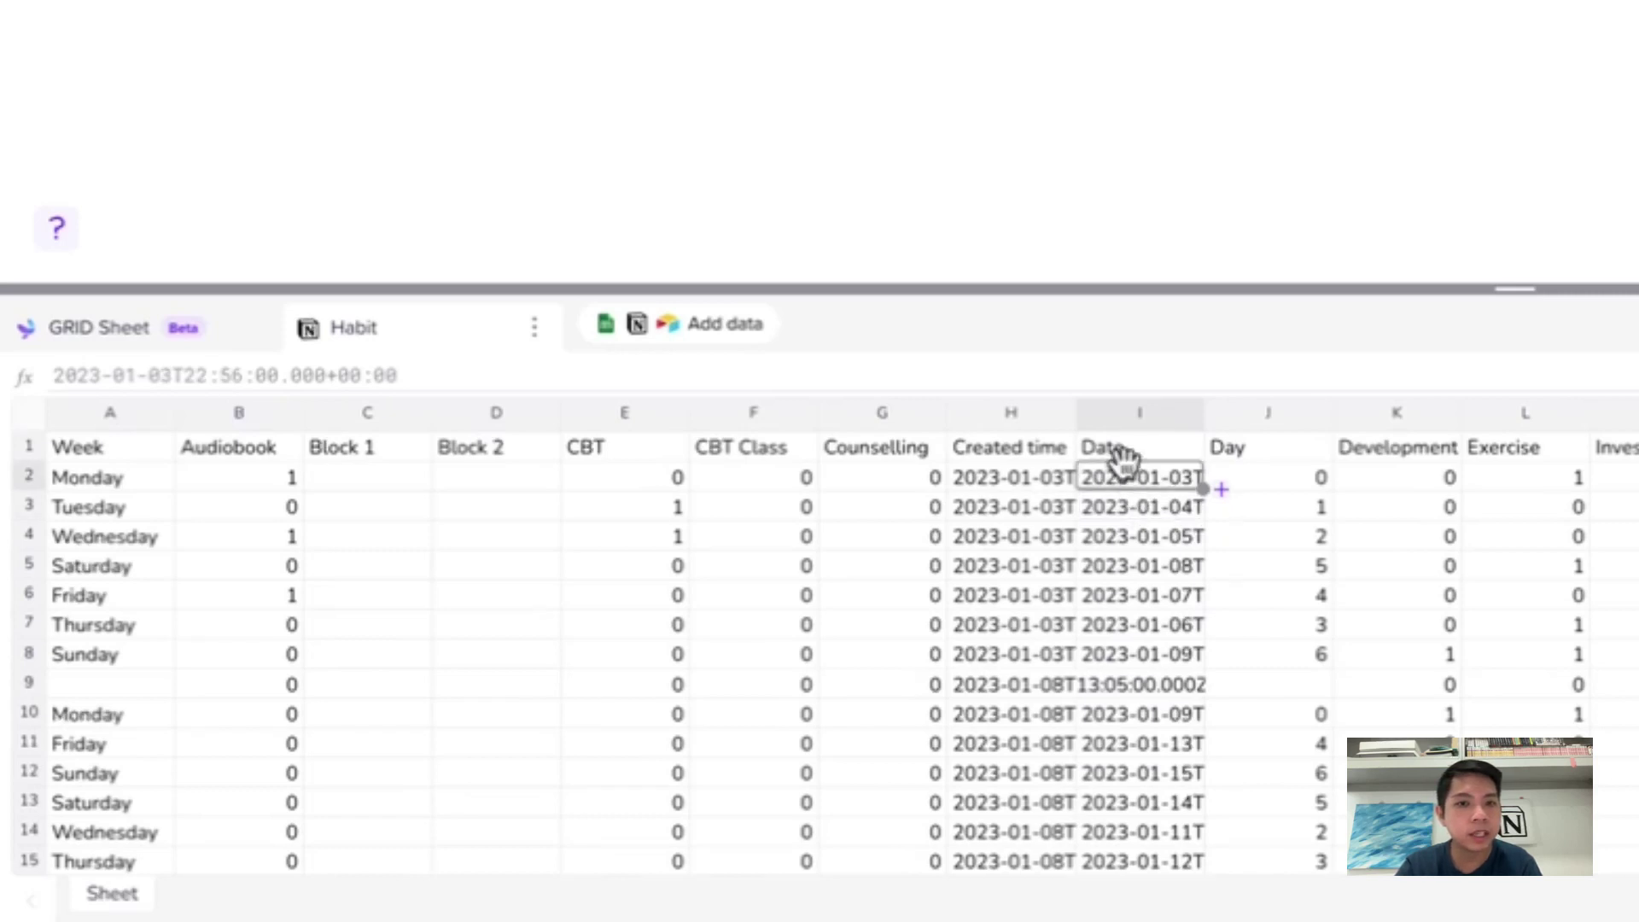
pyautogui.click(1105, 450)
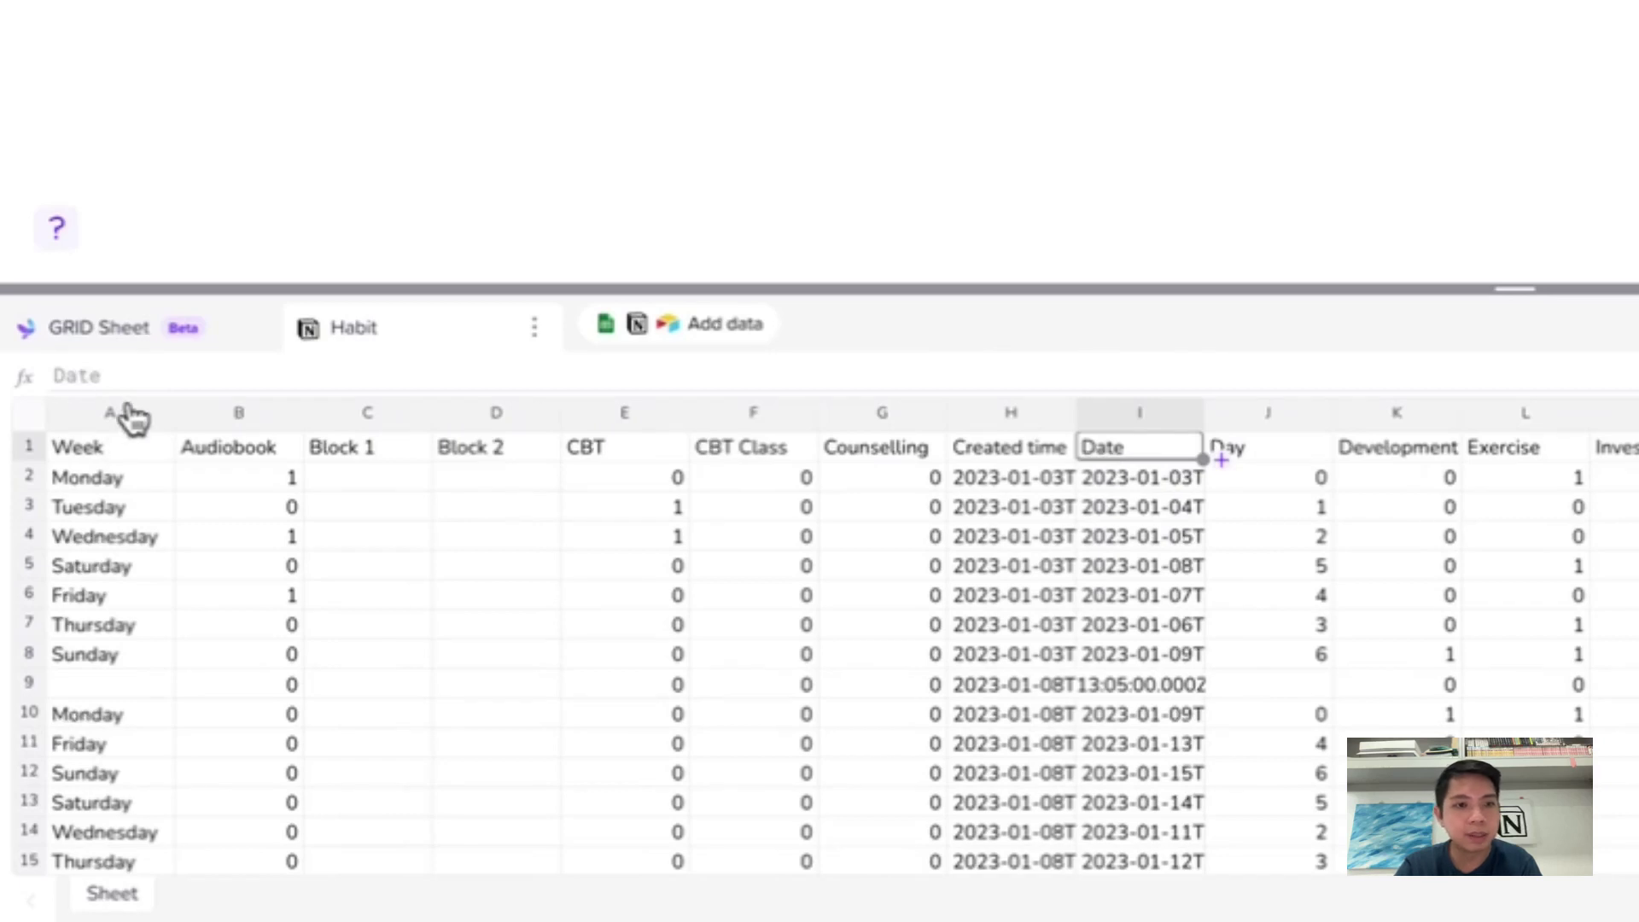
pyautogui.click(118, 334)
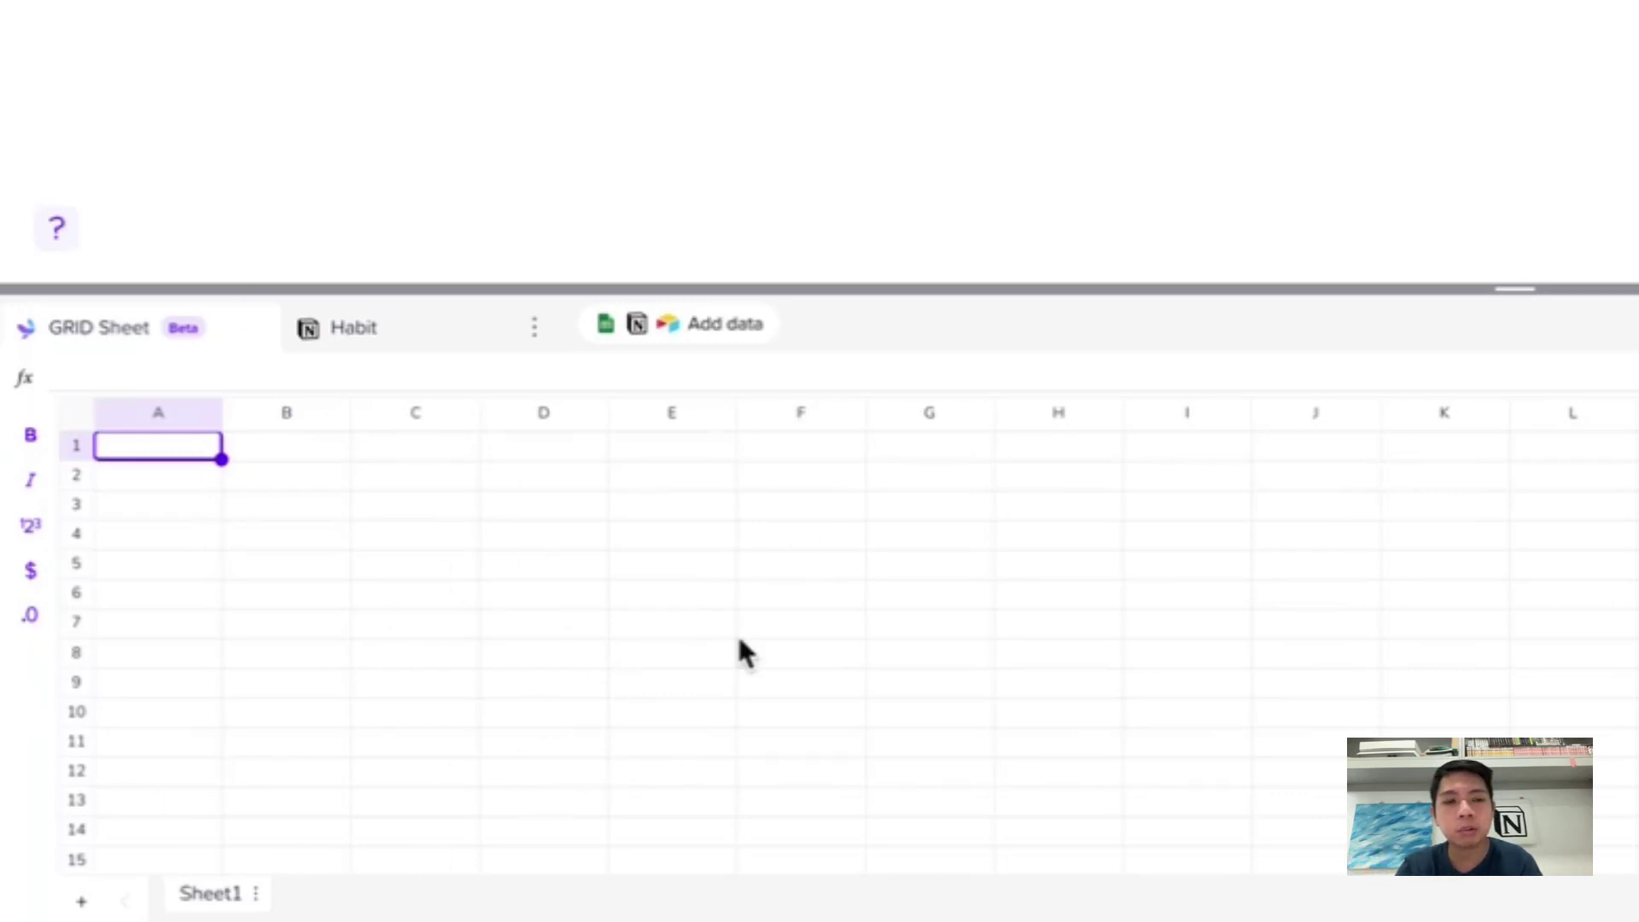
pyautogui.click(372, 352)
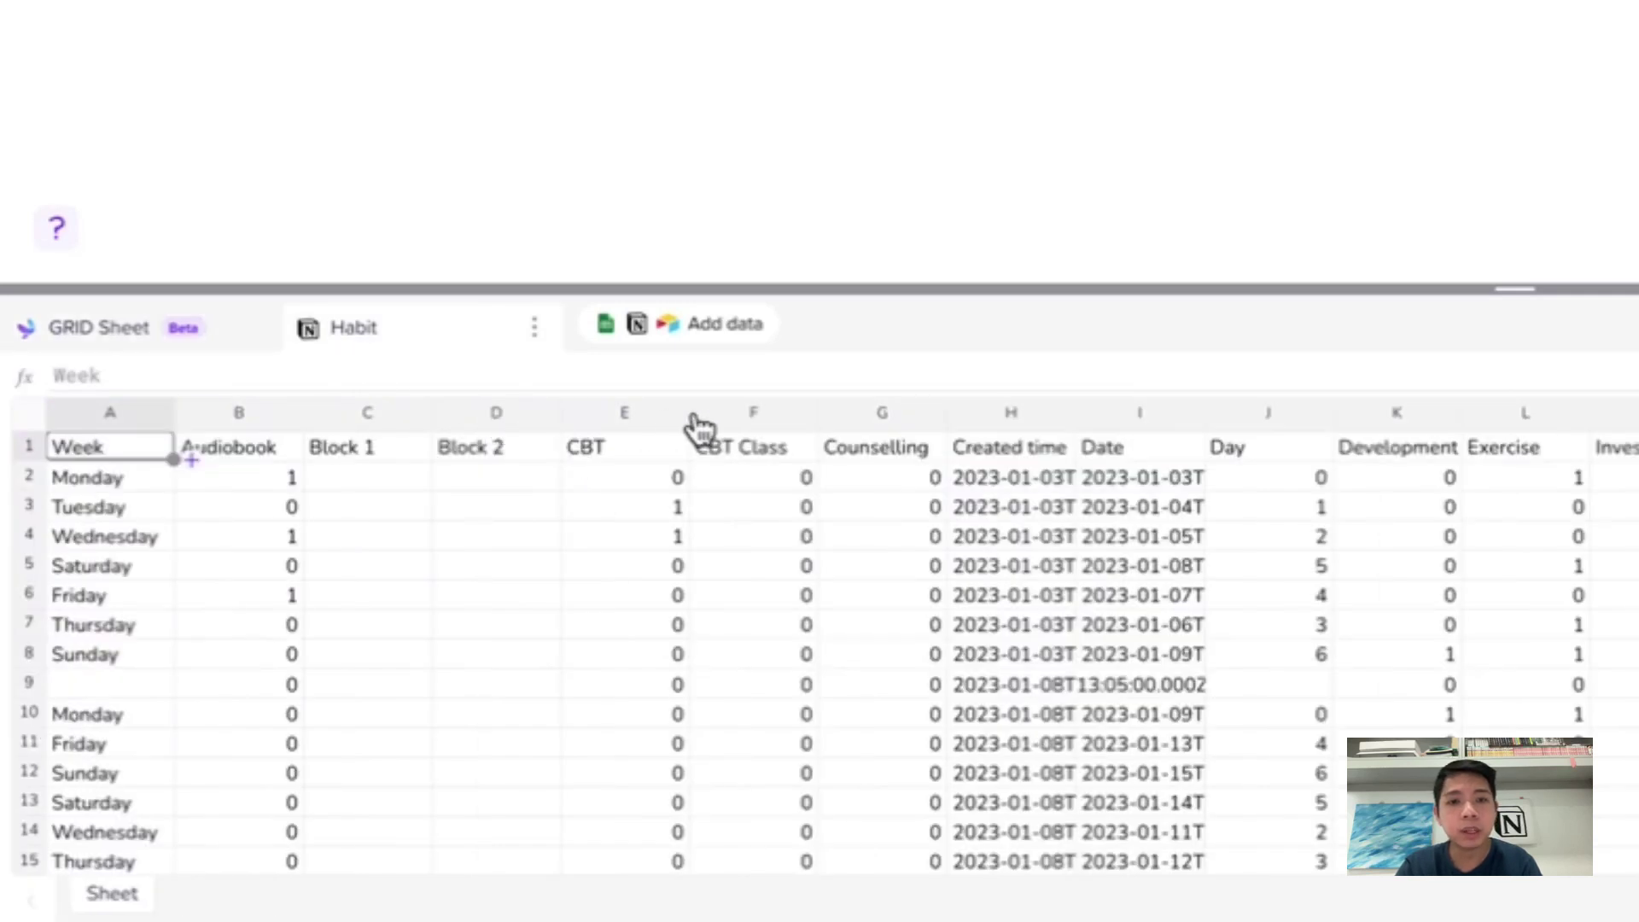
# Start a QUERY formula in cell A1 of the GRID Sheet, using the Habit sheet's columns A through Z as its data range.
pyautogui.click(181, 336)
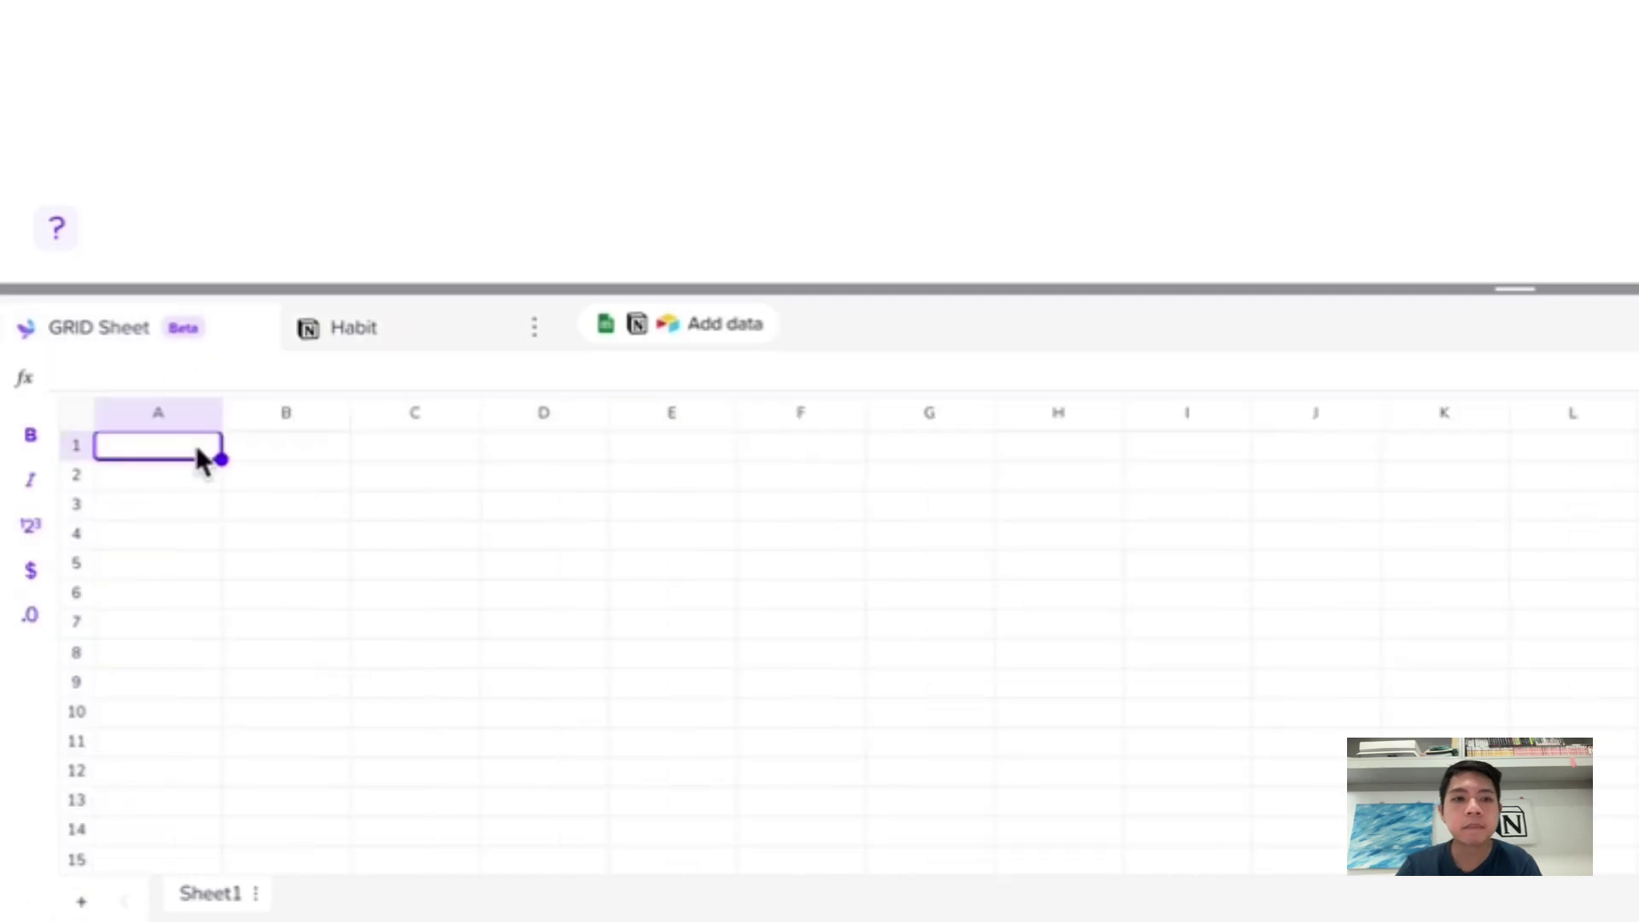
pyautogui.press('Return')
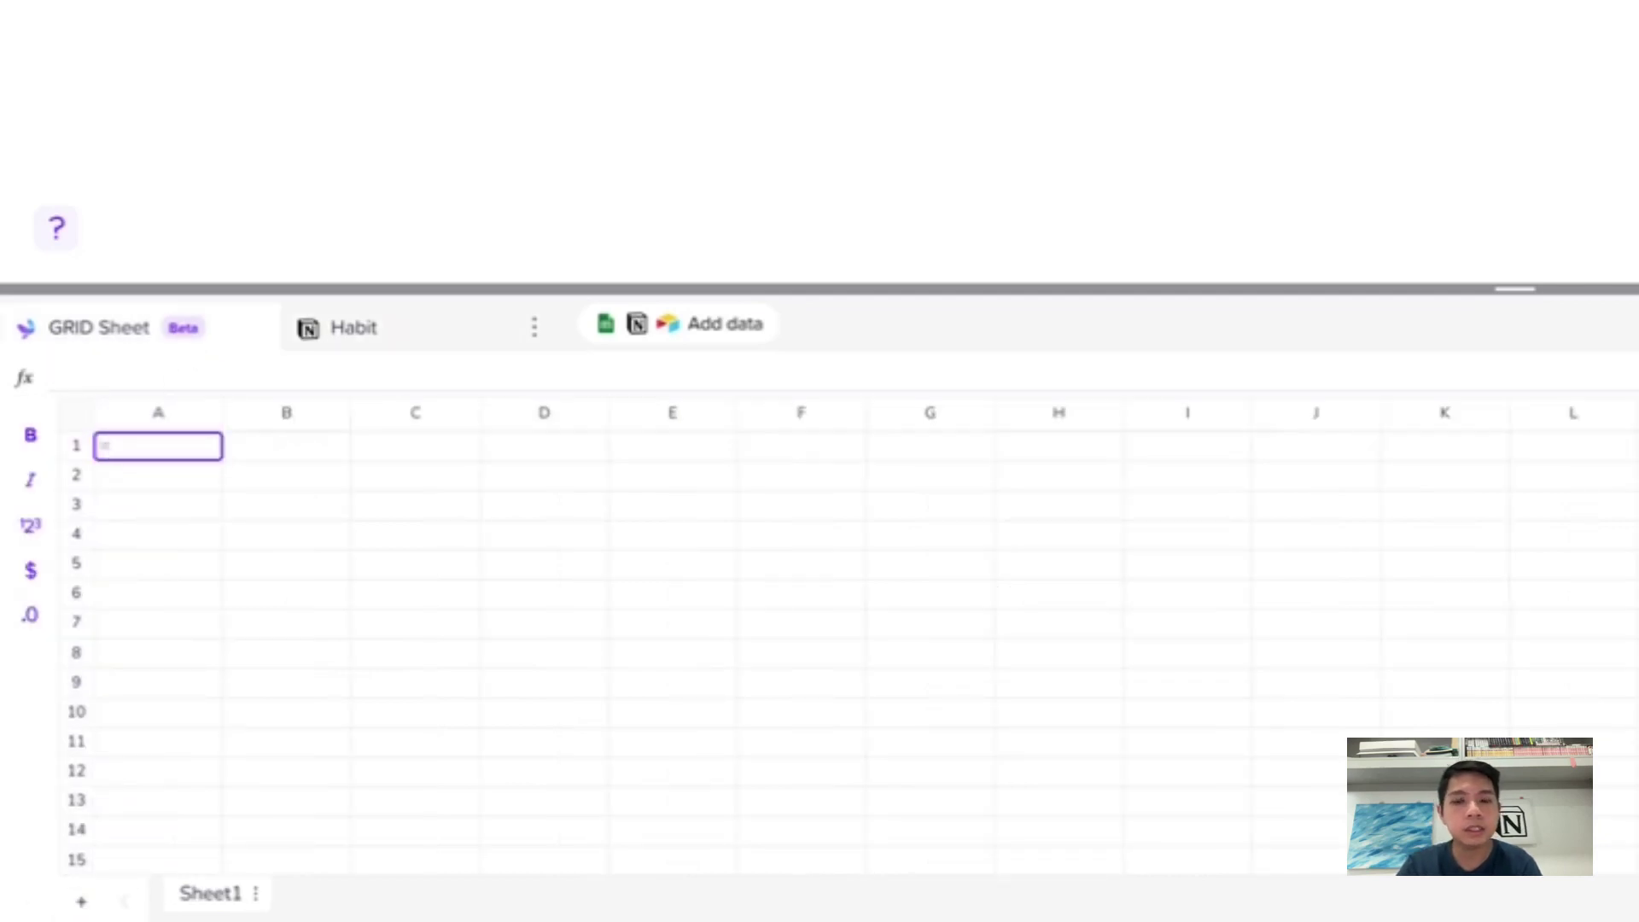
pyautogui.write('=QUE')
pyautogui.press('Tab')
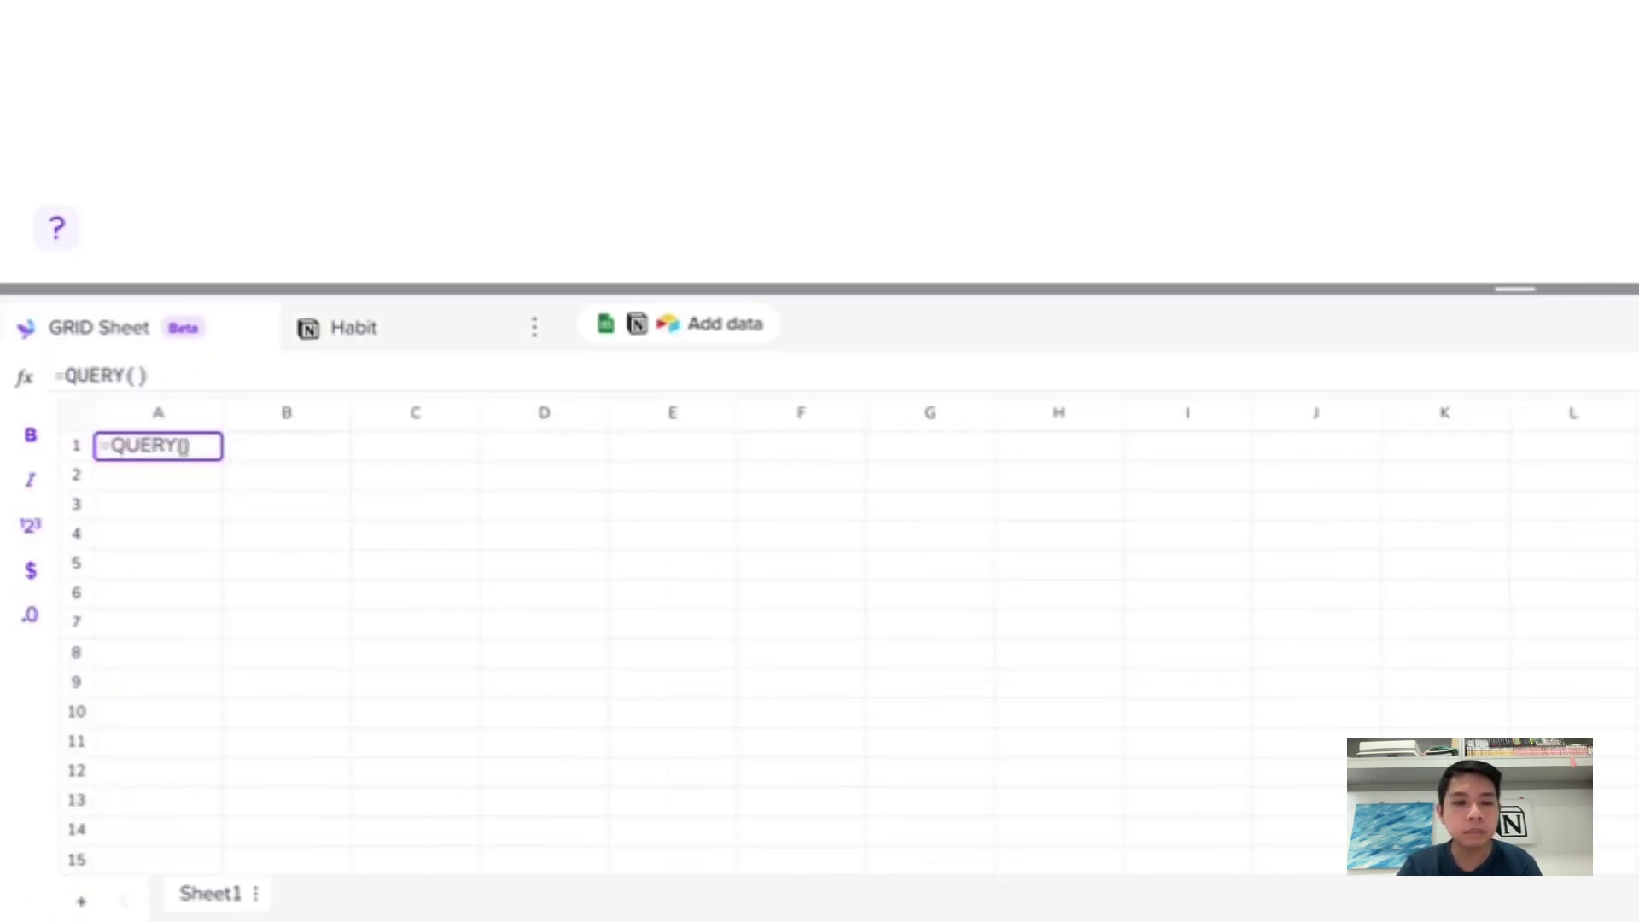
pyautogui.click(326, 346)
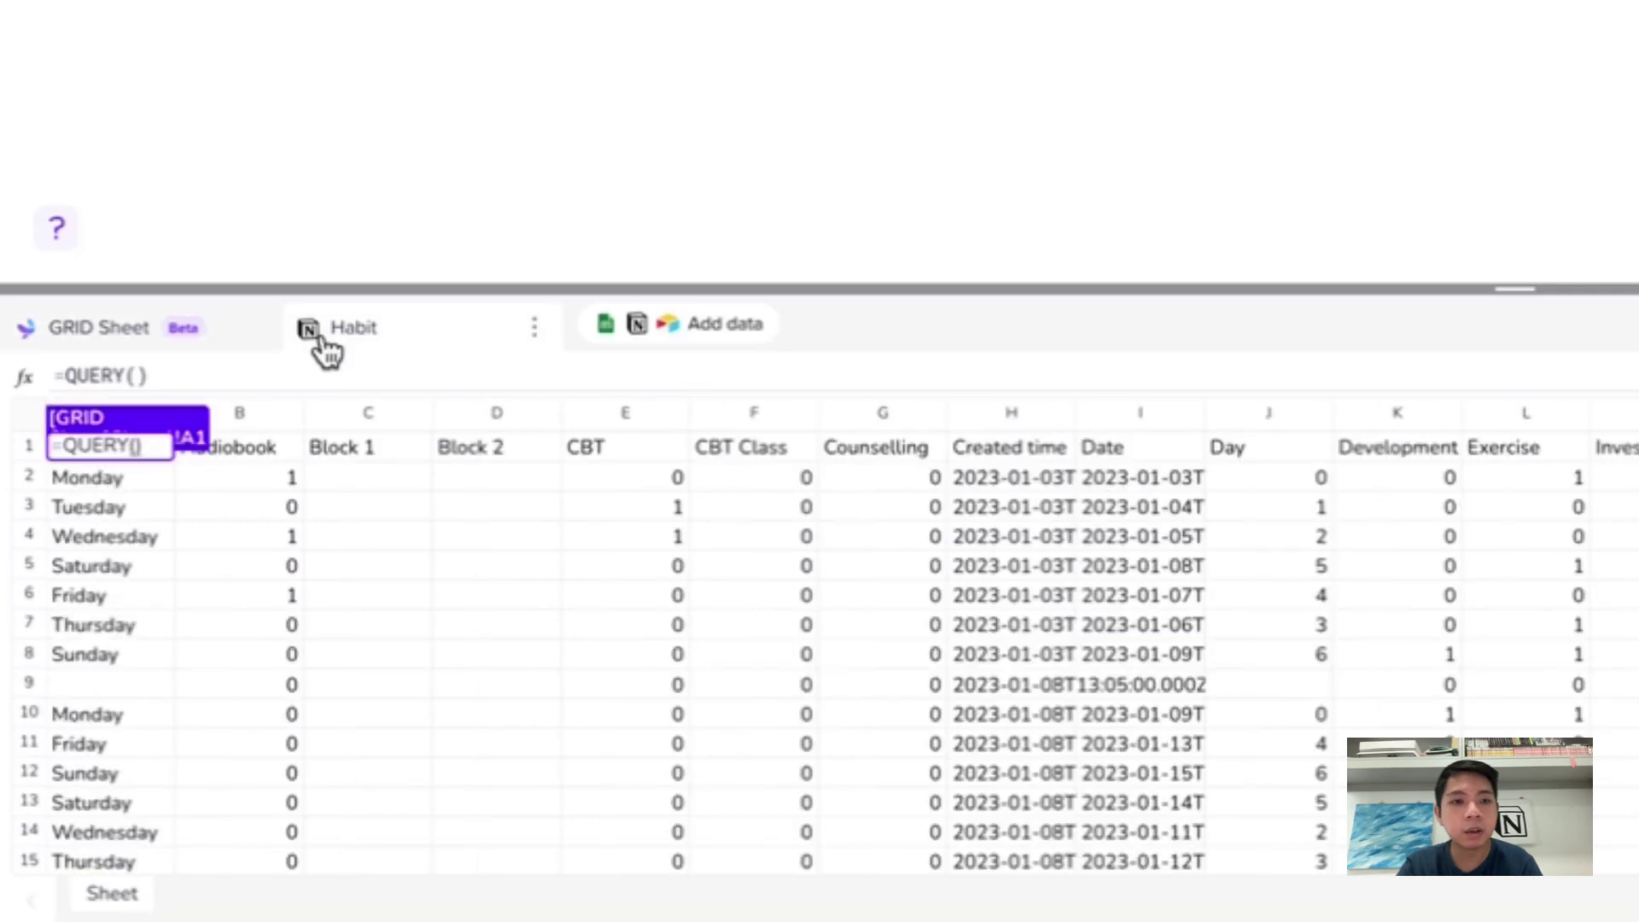
pyautogui.moveTo(128, 416); pyautogui.dragTo(1638, 412)
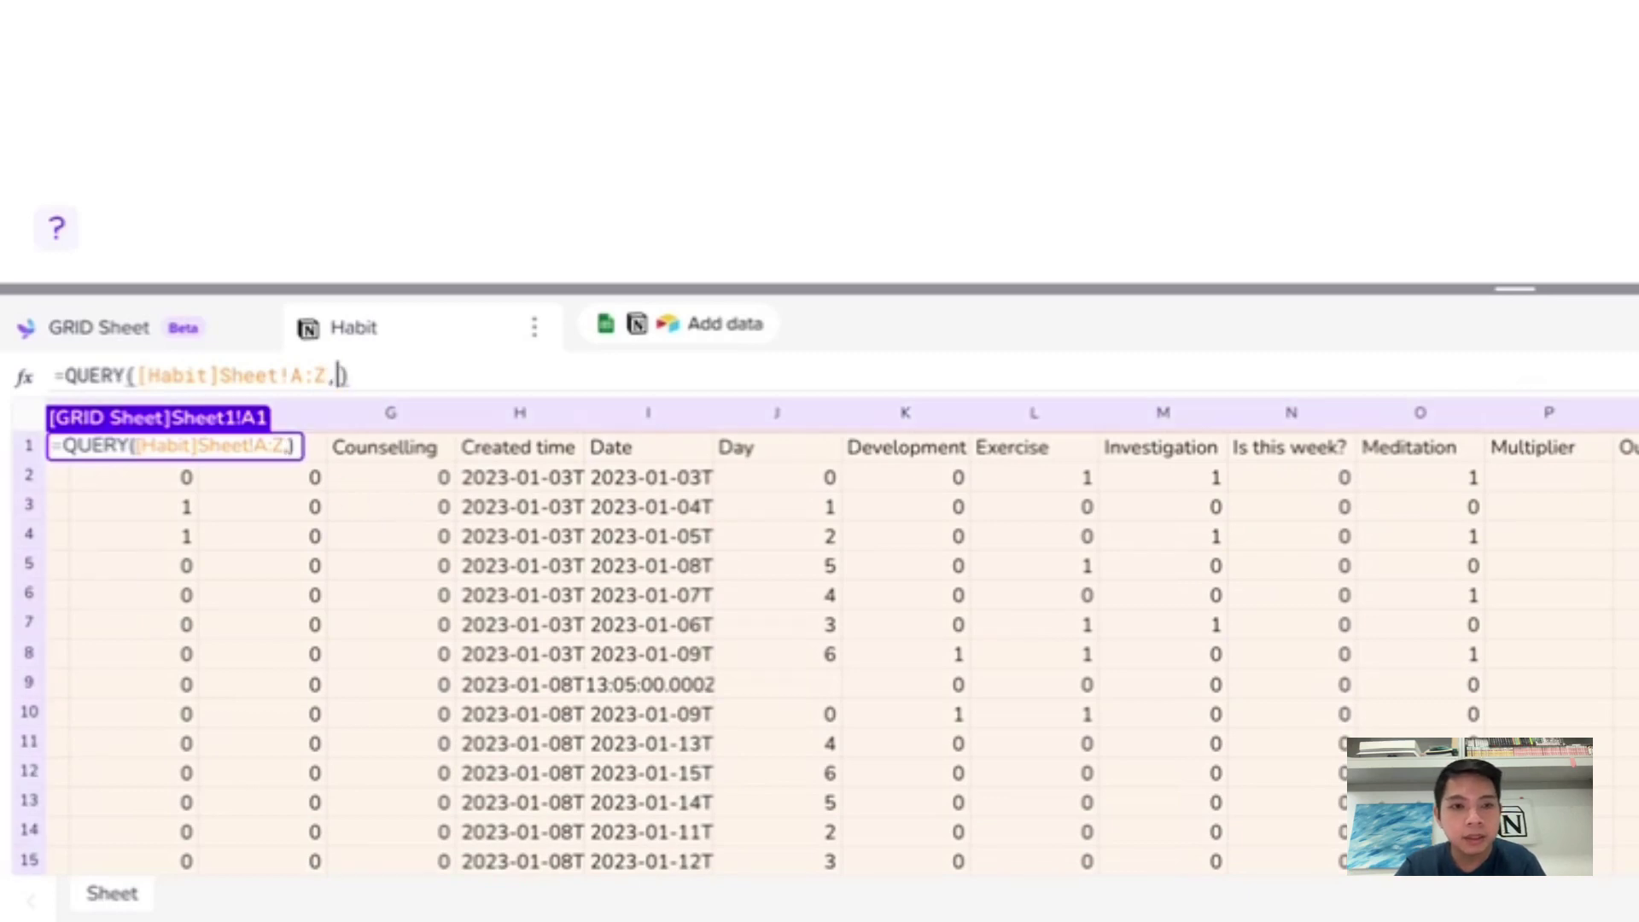
pyautogui.write(',')
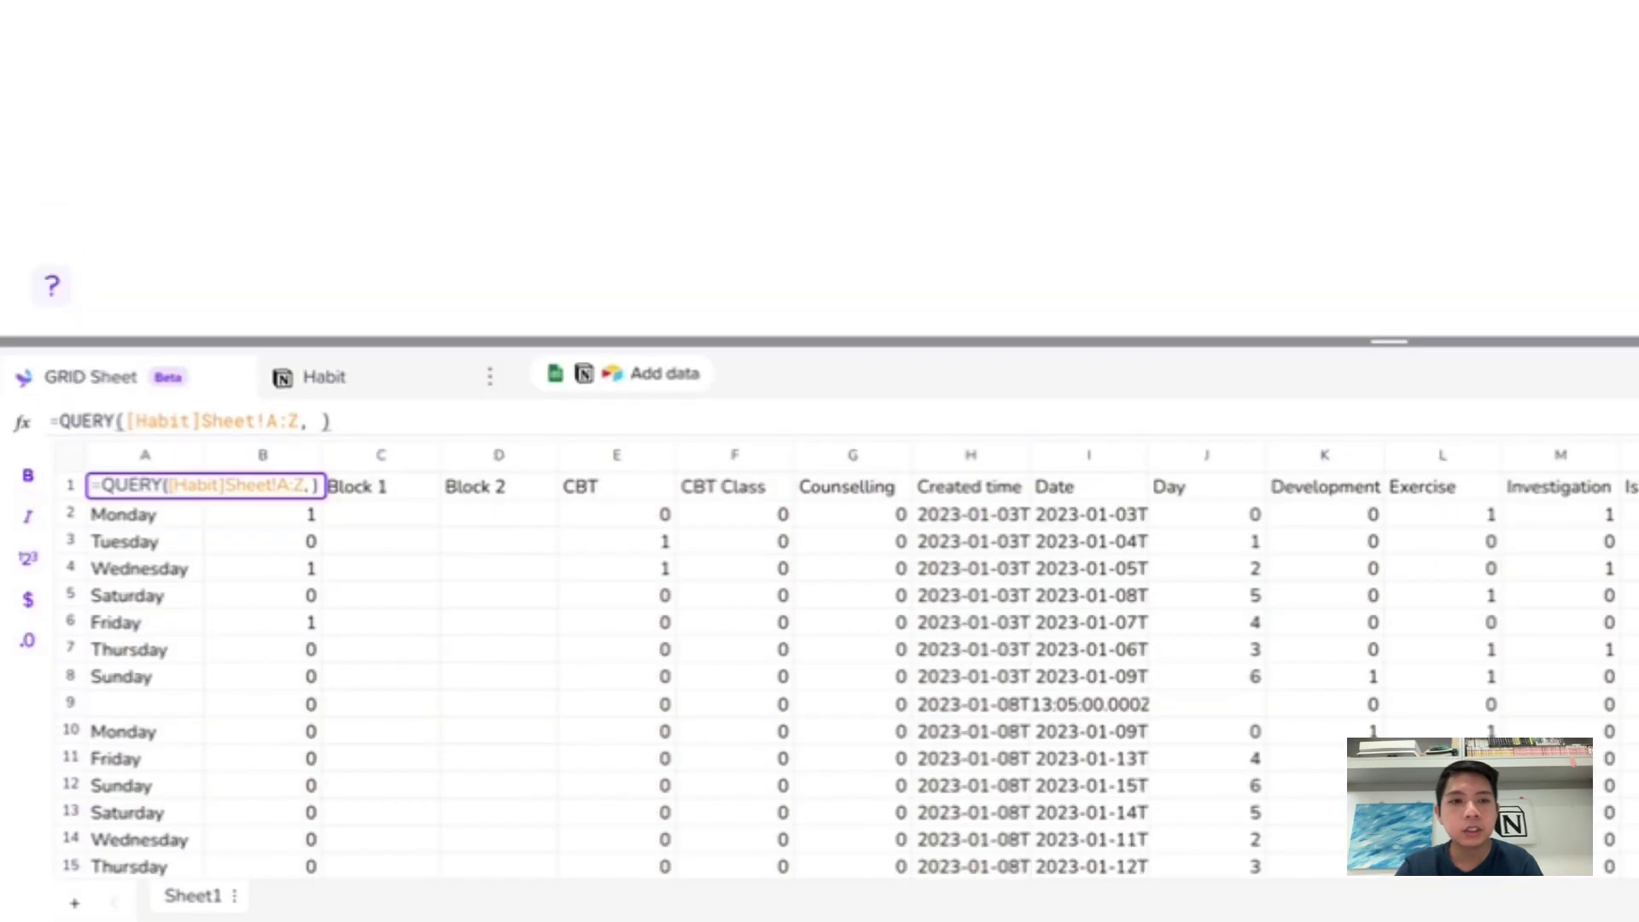
# Add a quoted query string beginning with SELECT as the formula's second argument.
pyautogui.write('"')
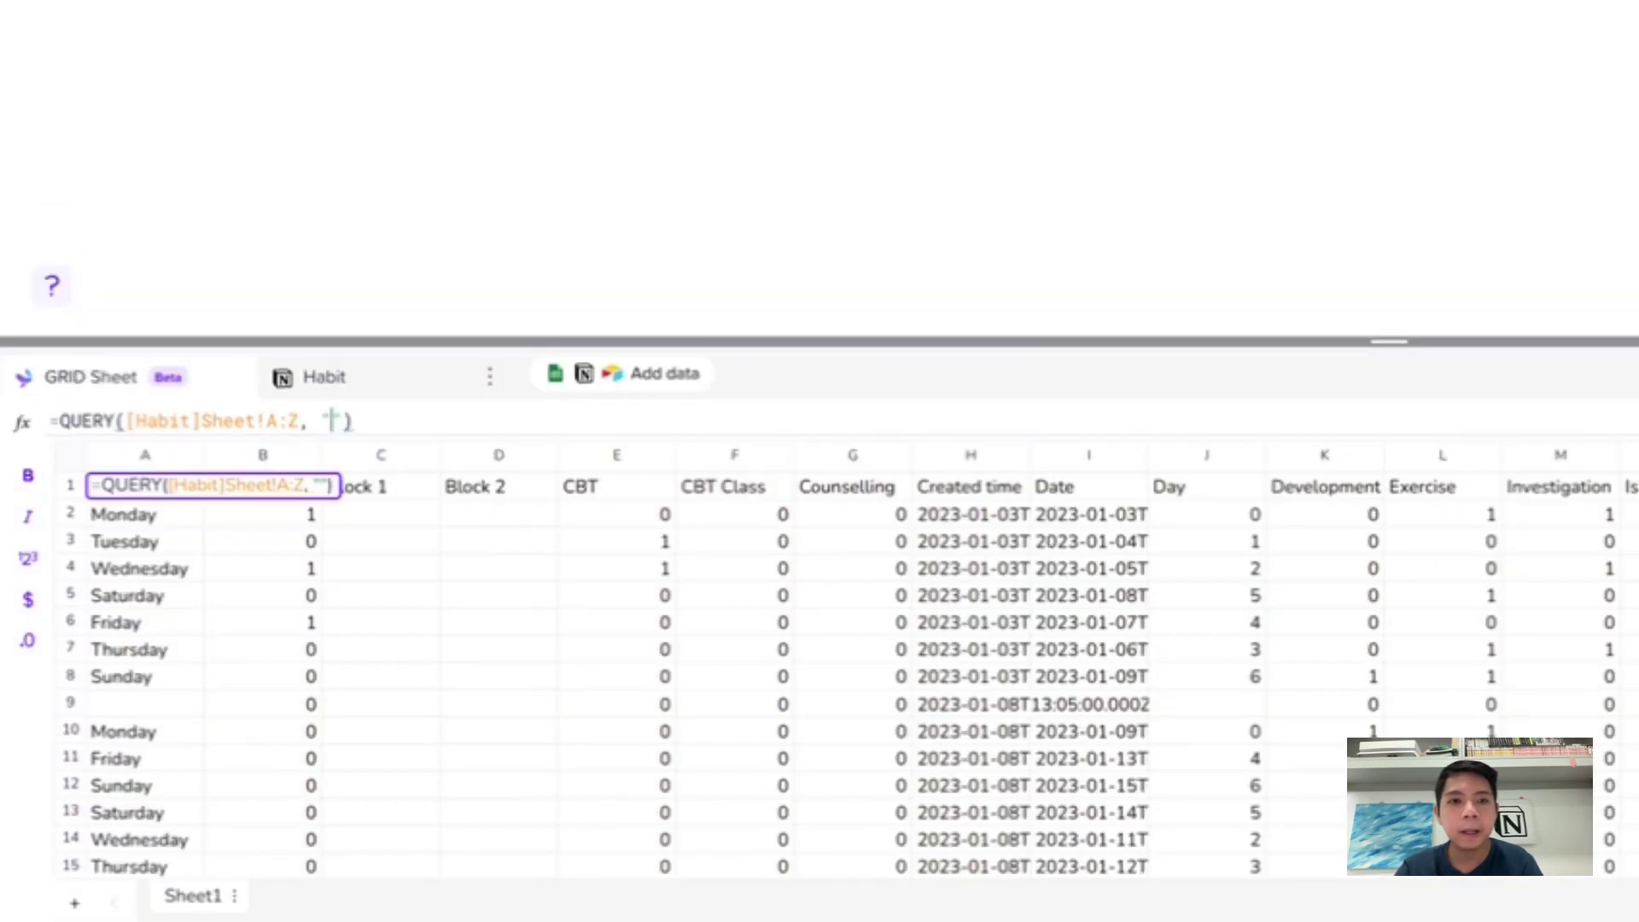
pyautogui.write('SE;ECT')
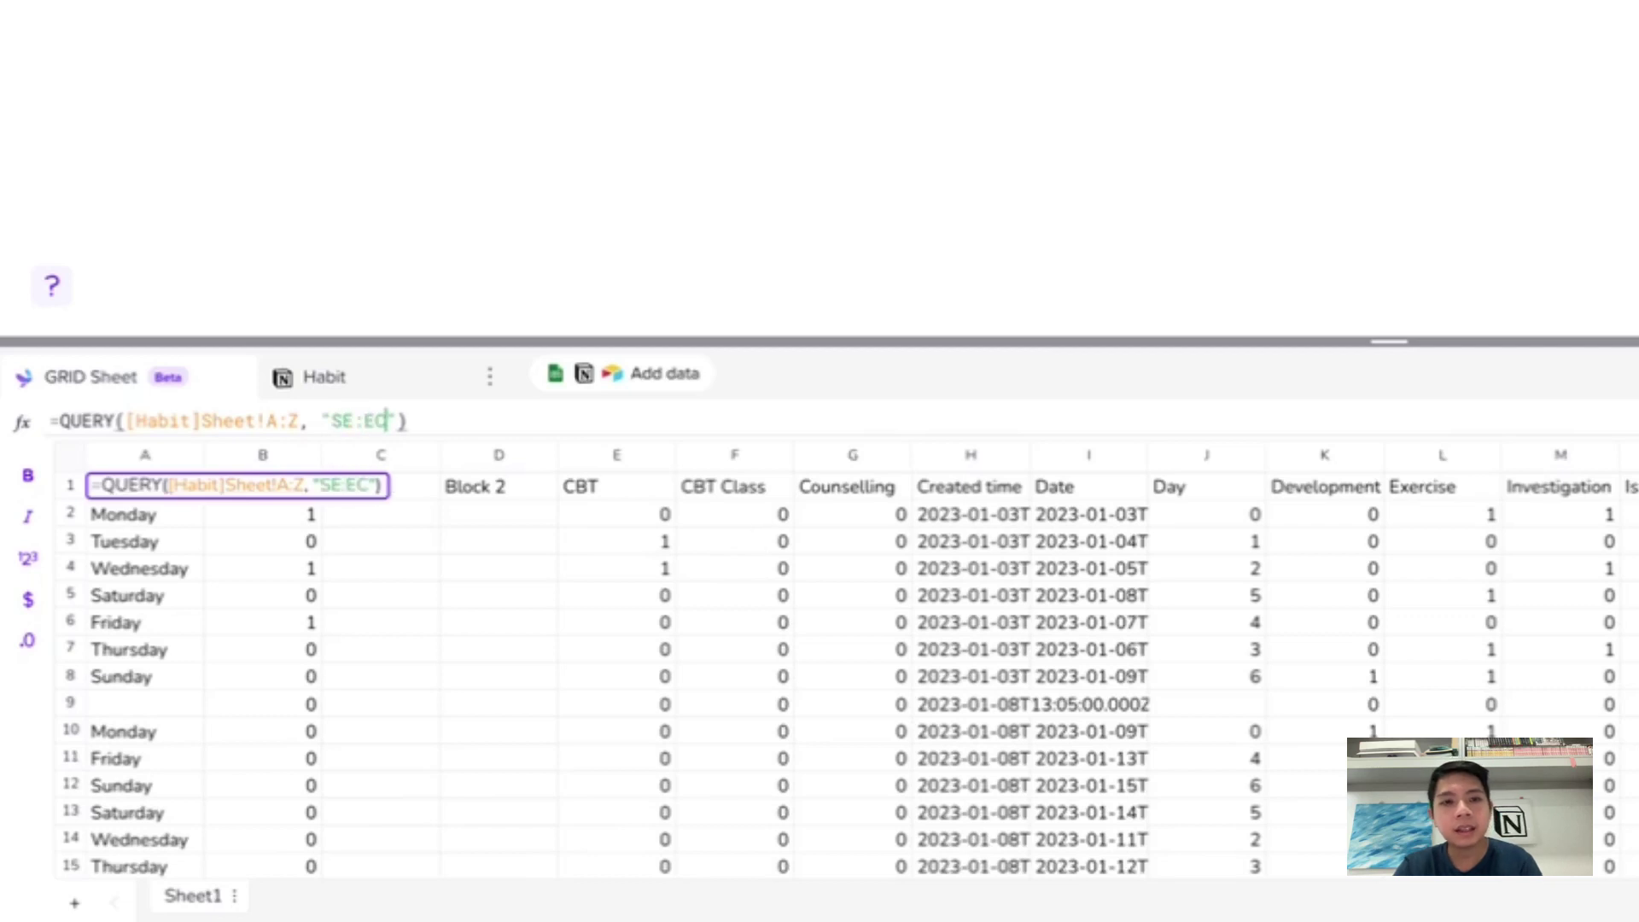
pyautogui.press('BackSpace')
pyautogui.press('BackSpace')
pyautogui.press('BackSpace')
pyautogui.press('BackSpace')
pyautogui.write('LECT')
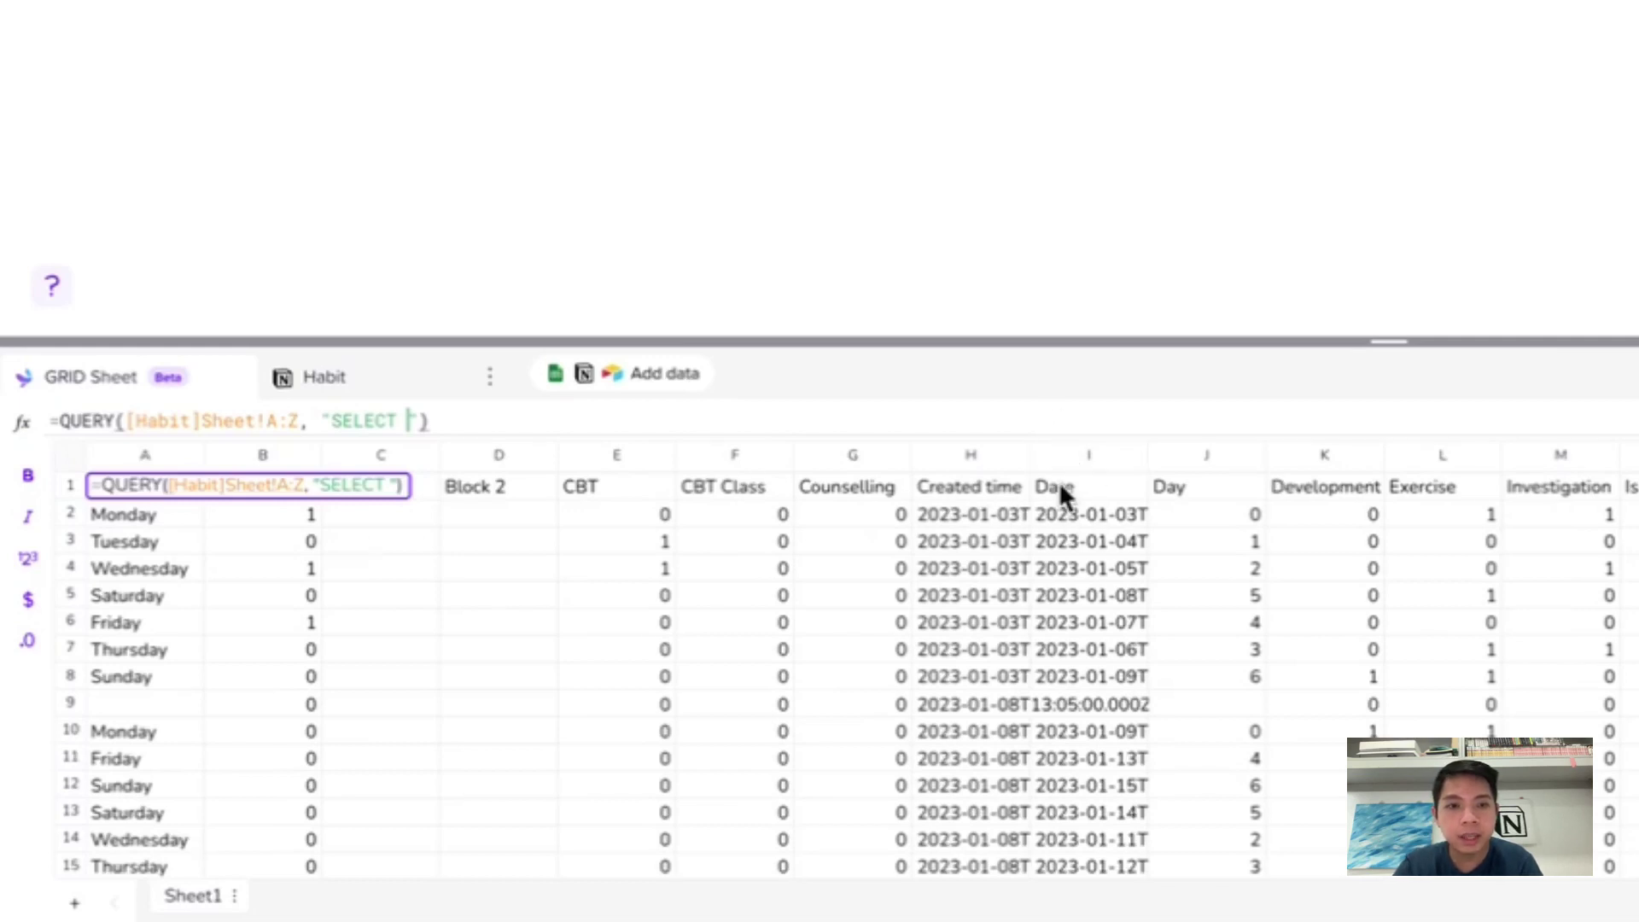
# Complete the query as "SELECT I, R, C" and enter the formula in A1.
pyautogui.write('I,')
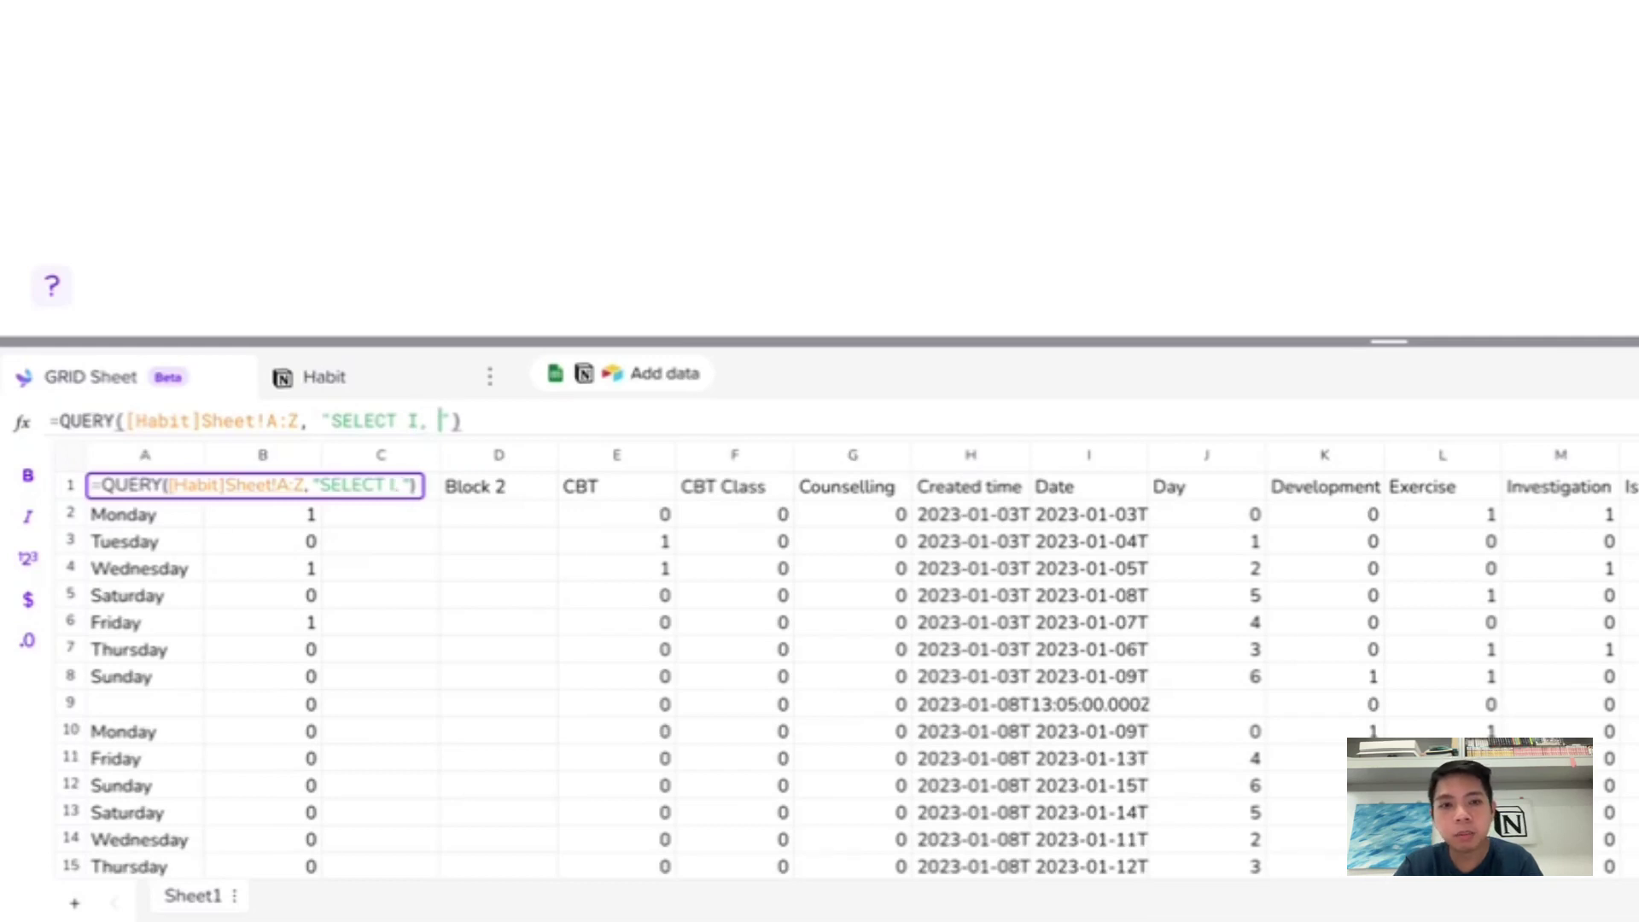
pyautogui.write('R')
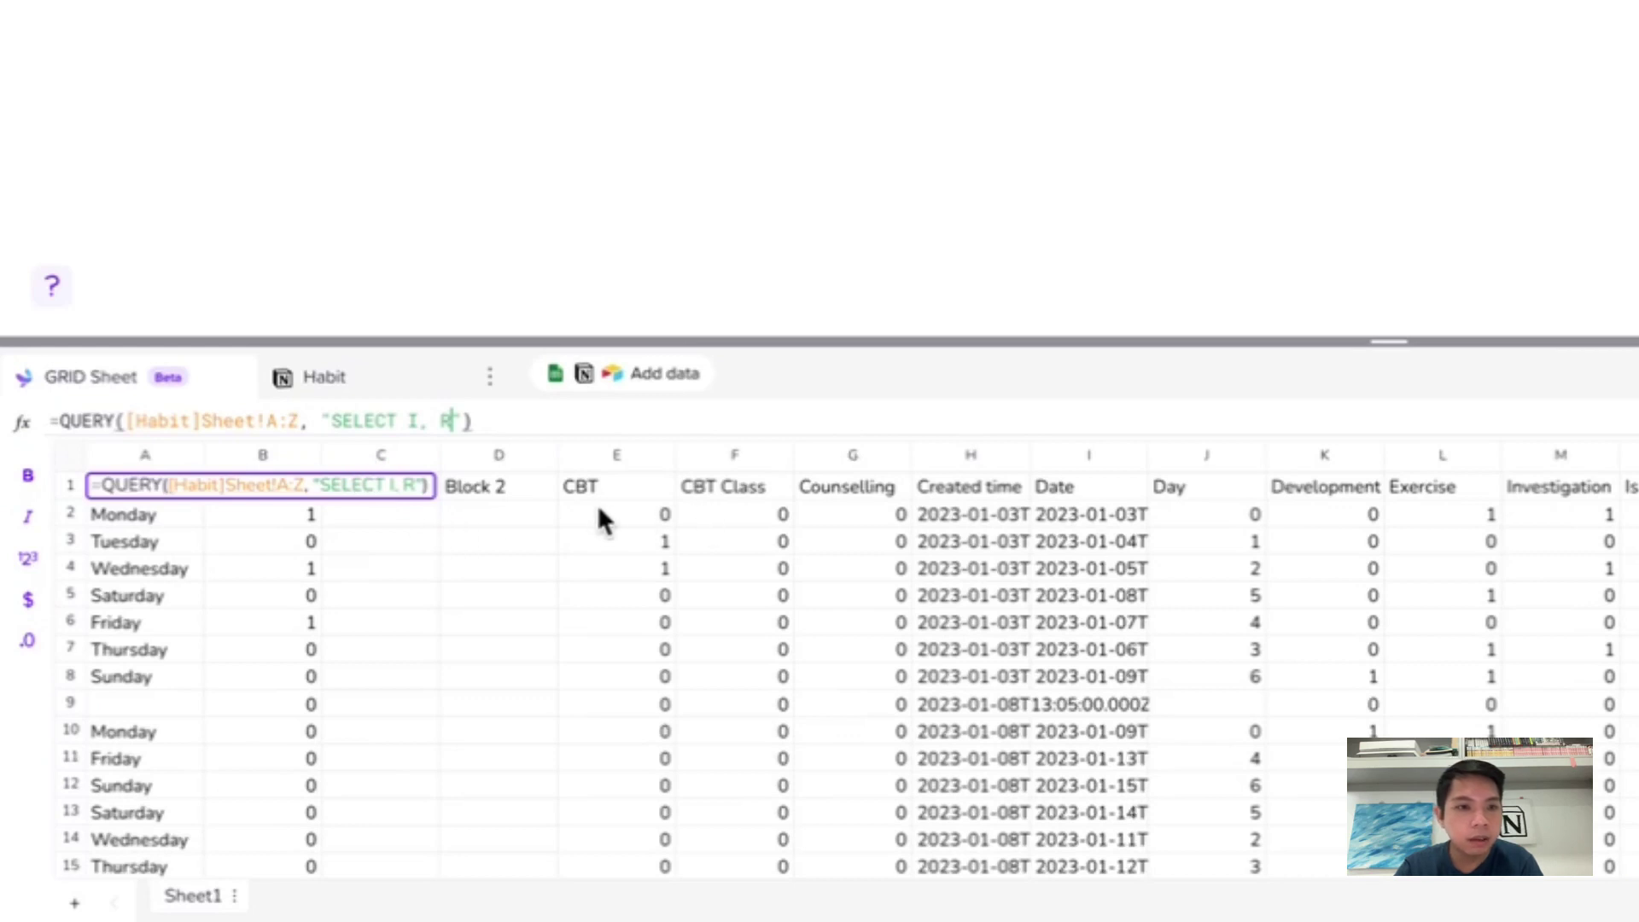
pyautogui.scroll(-20, 389, 595)
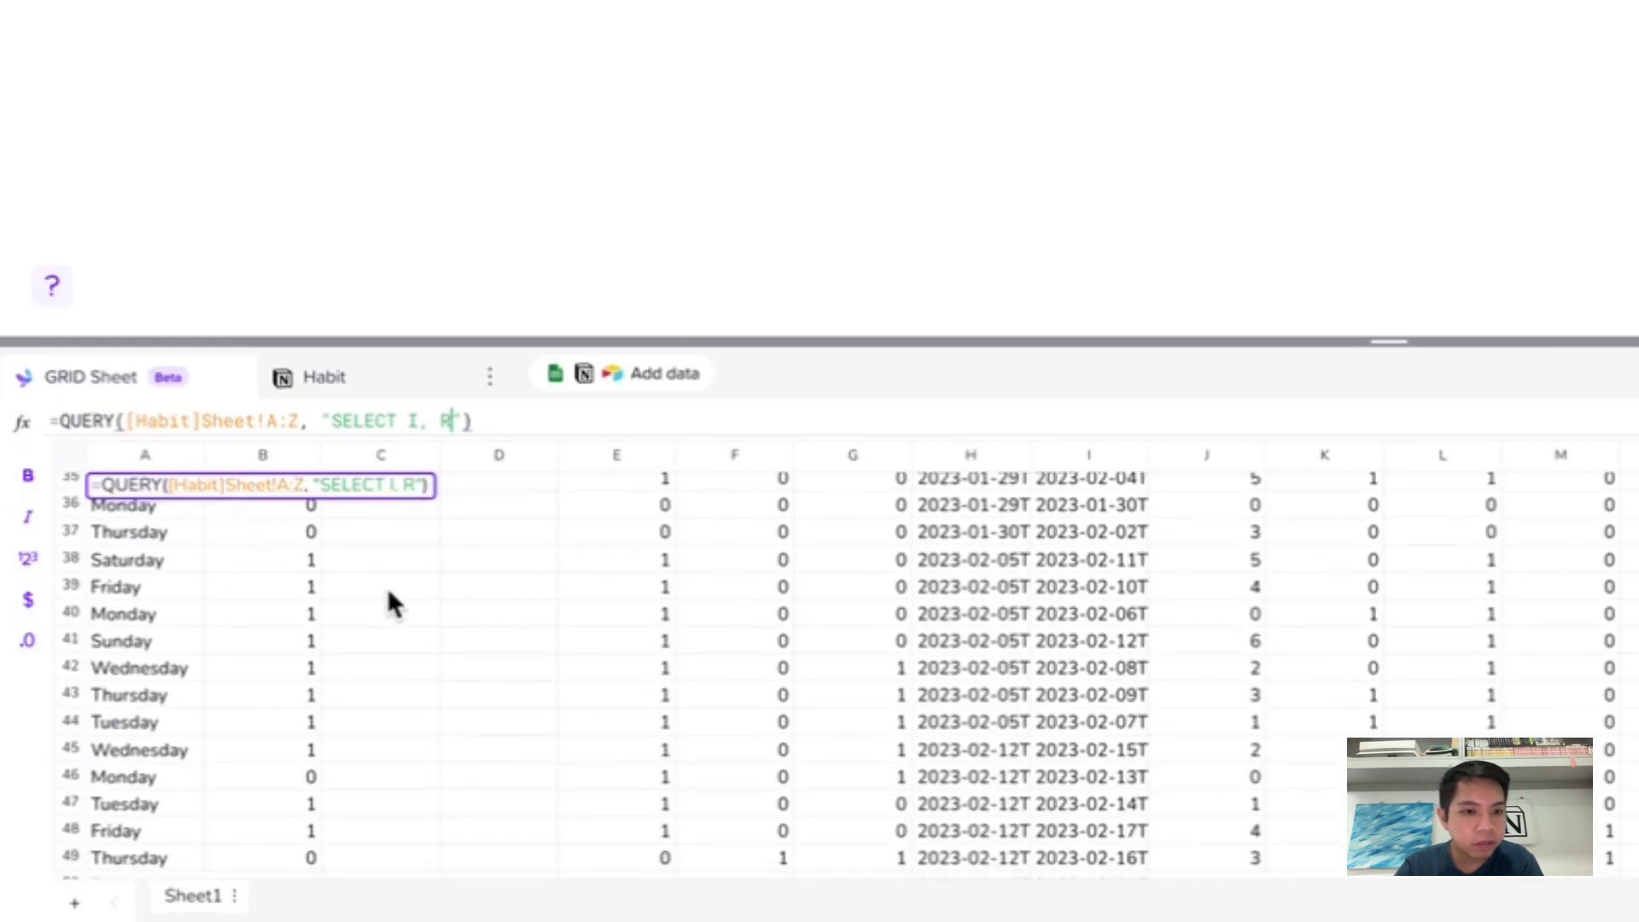
pyautogui.scroll(20, 388, 595)
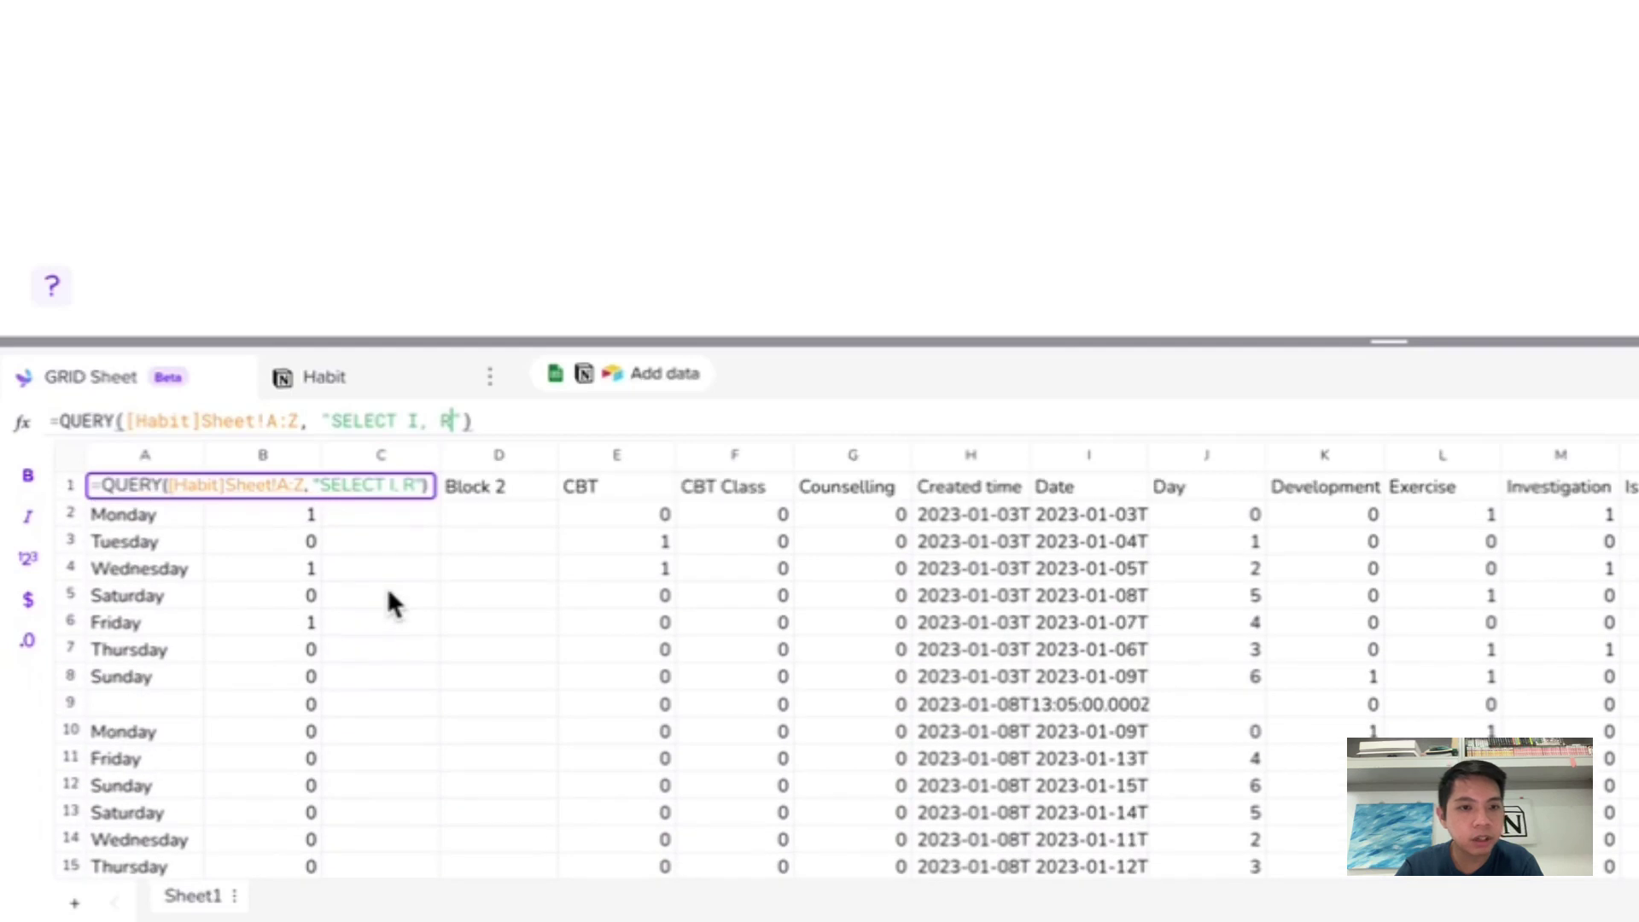
pyautogui.write(', C')
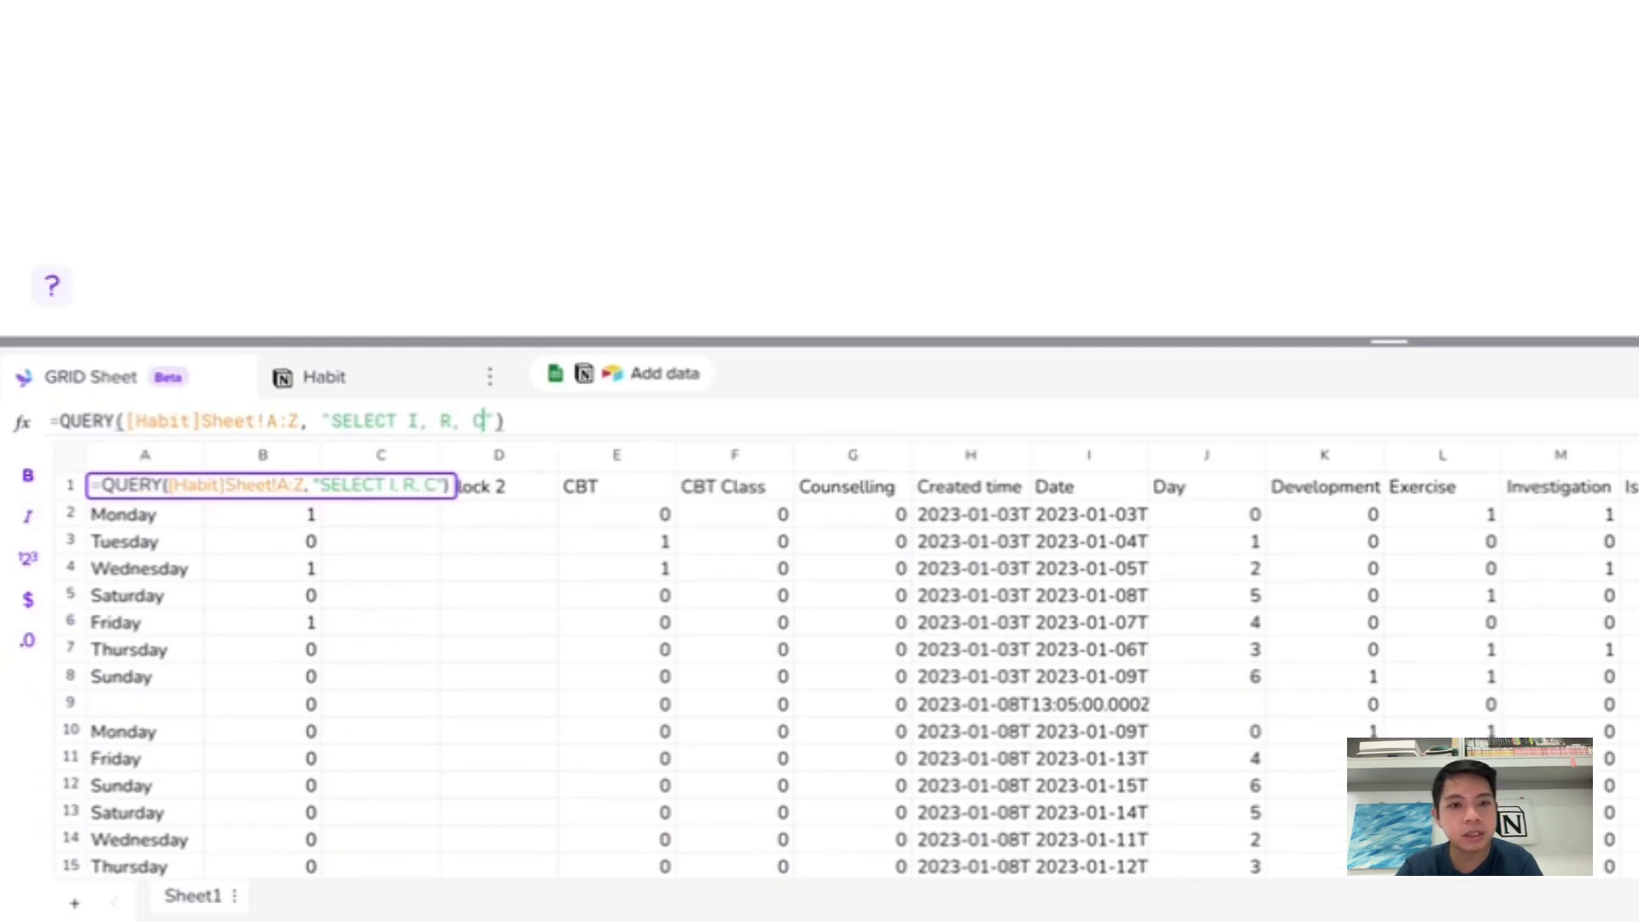
pyautogui.press('Return')
pyautogui.press('Up')
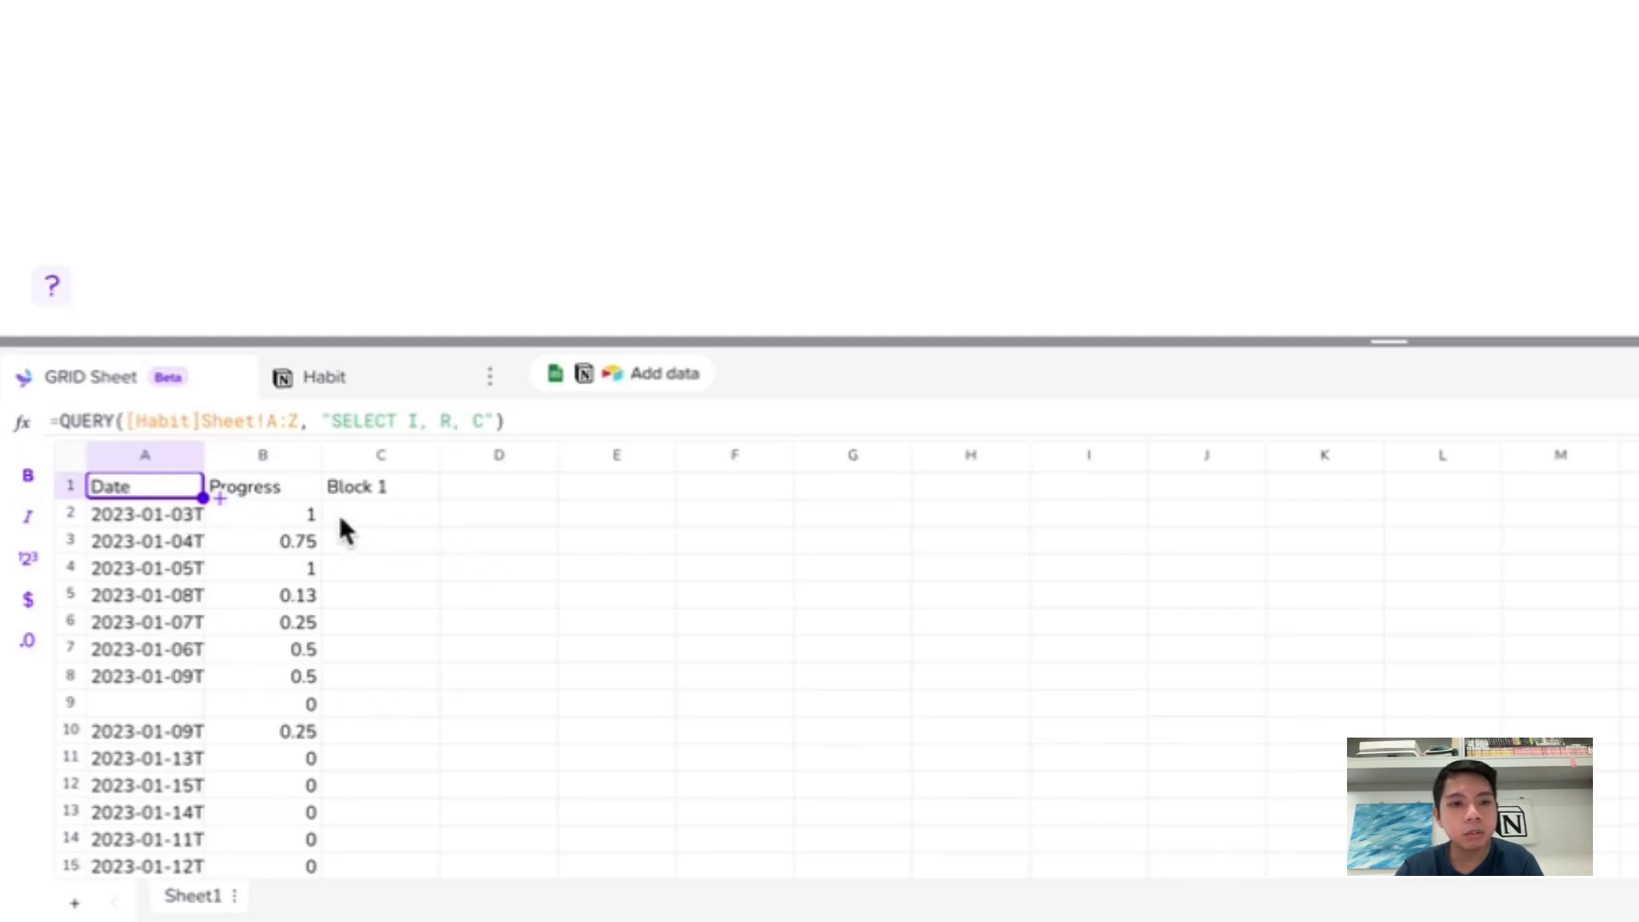
# Review the query output's Date and Progress columns from the header row down to the February dates.
pyautogui.press('Right')
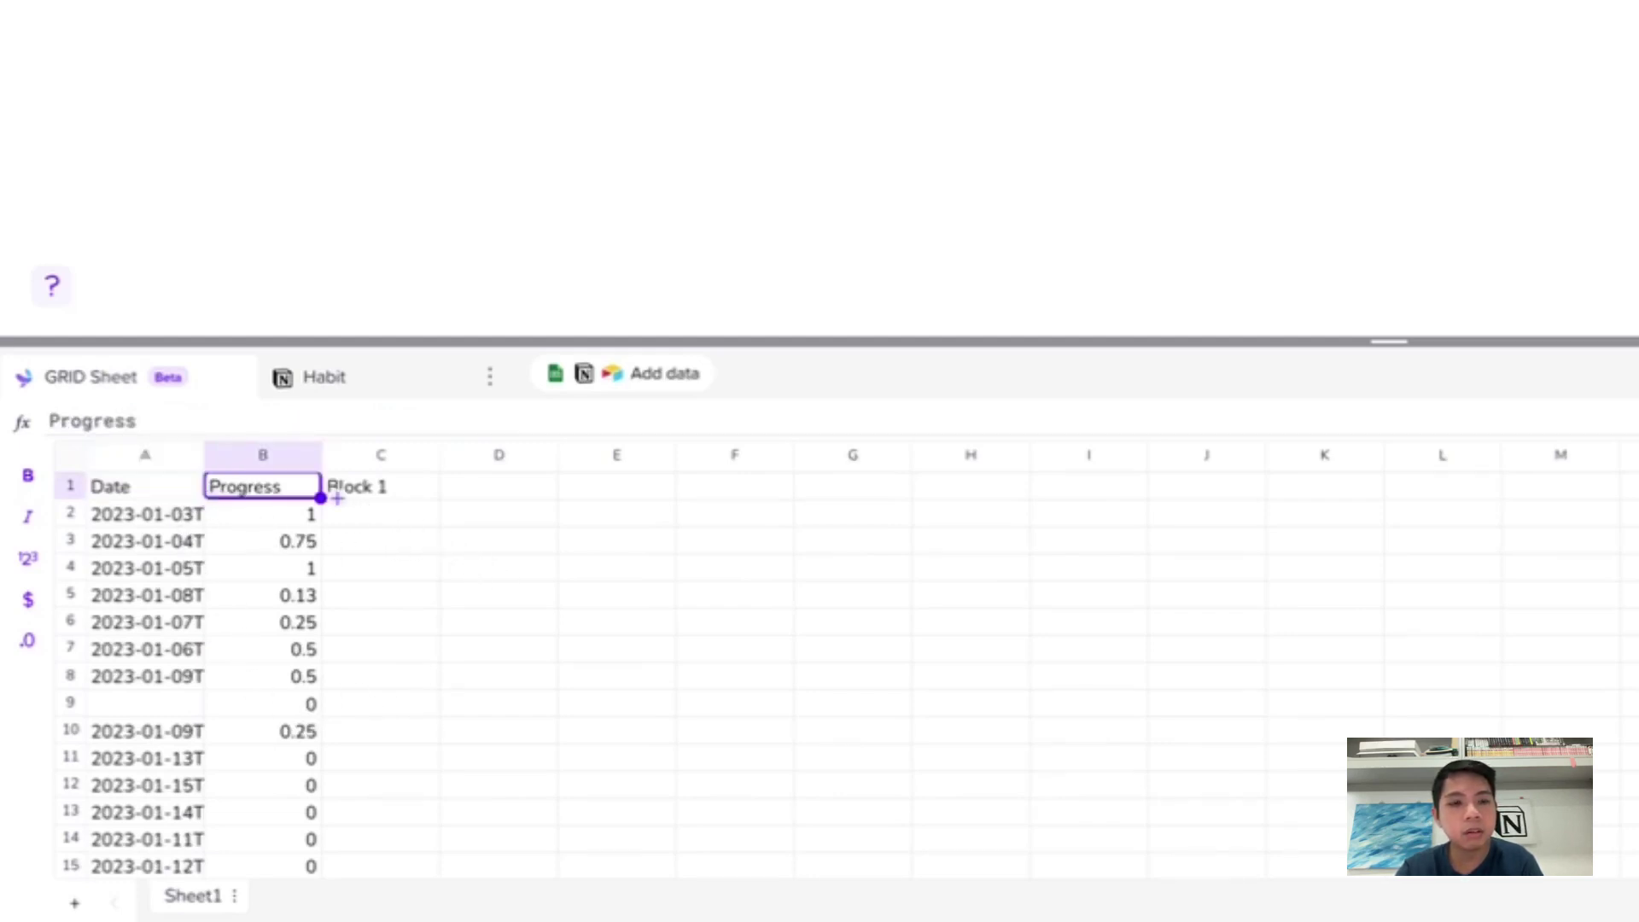
pyautogui.press('Left')
pyautogui.press('Down')
pyautogui.press('Up')
pyautogui.scroll(-1, 213, 596)
pyautogui.scroll(-8, 215, 600)
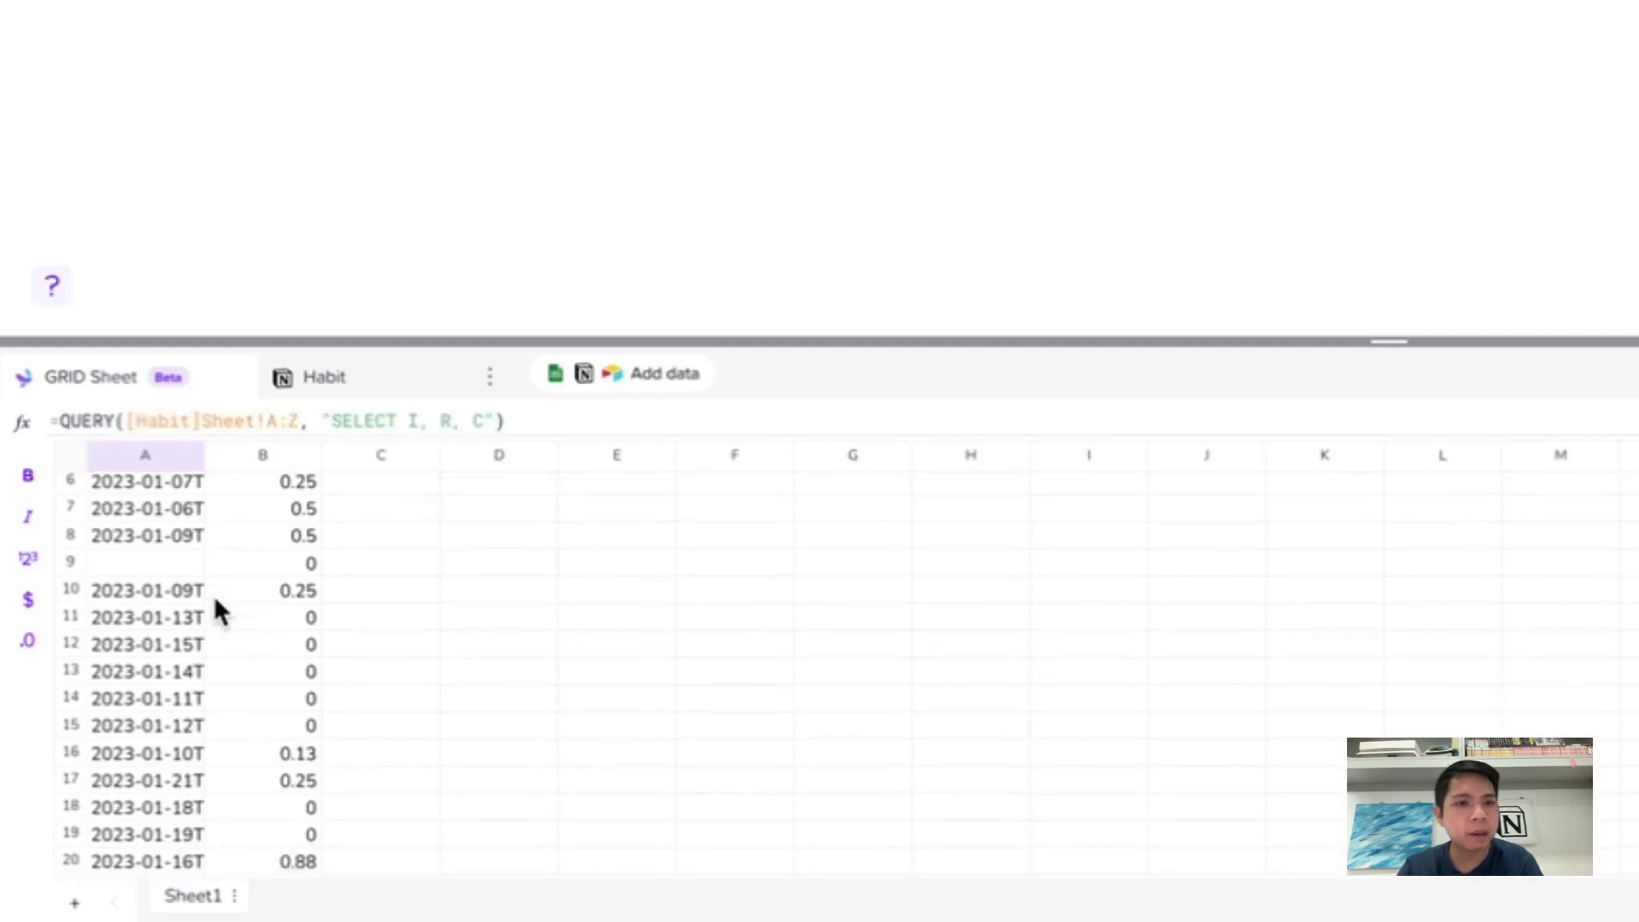
pyautogui.scroll(-2, 213, 596)
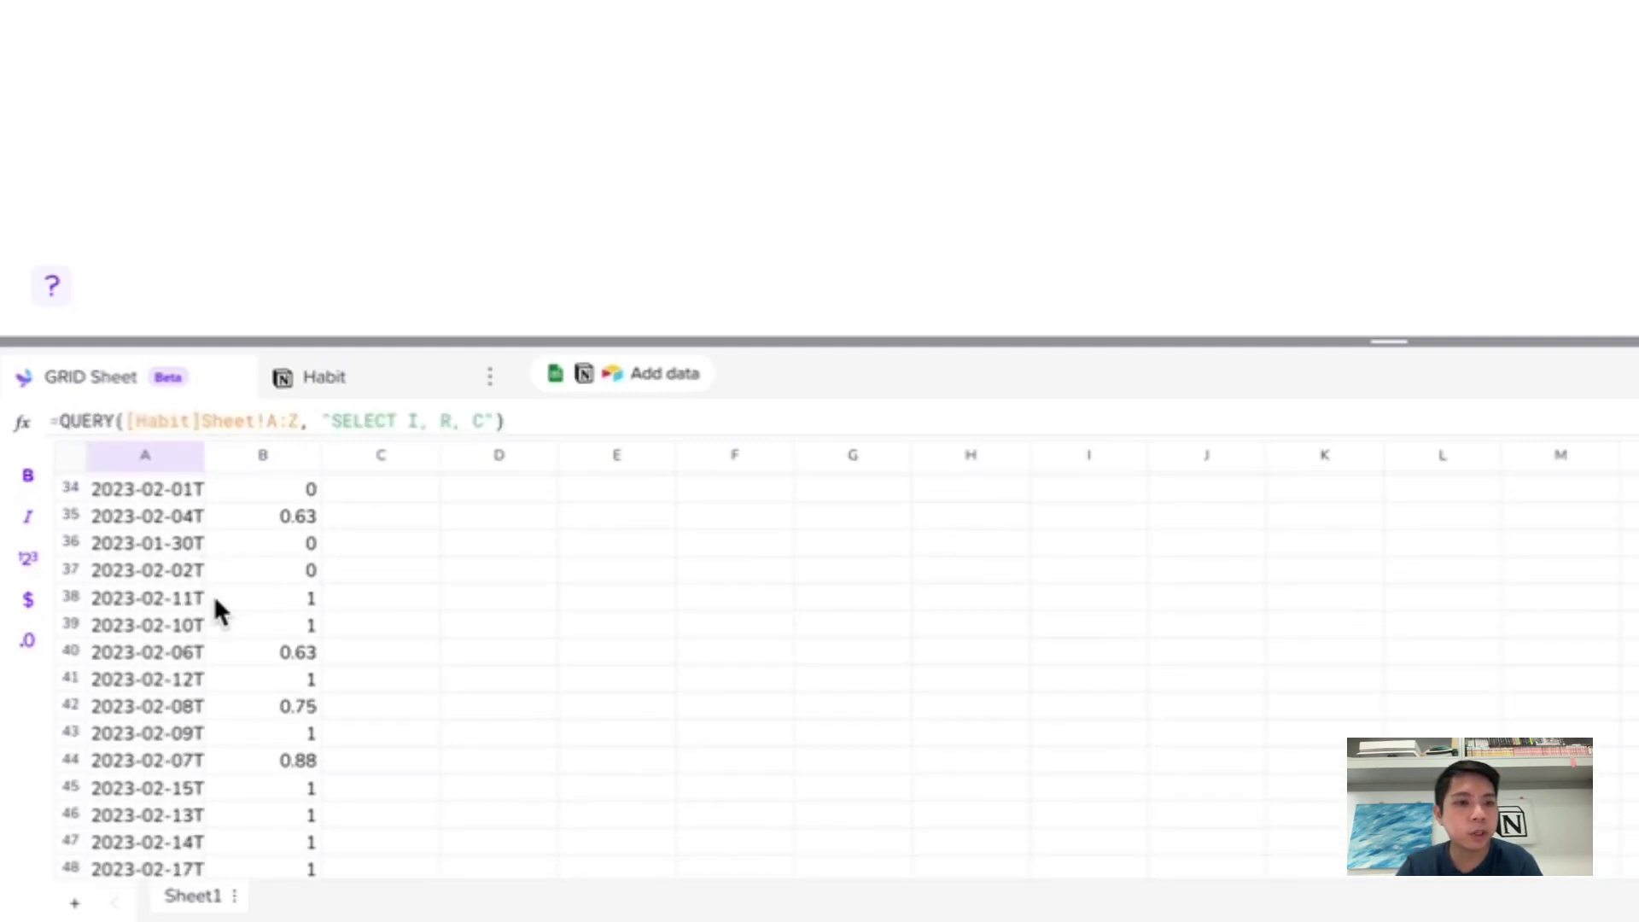
pyautogui.scroll(10, 213, 598)
pyautogui.scroll(2, 213, 610)
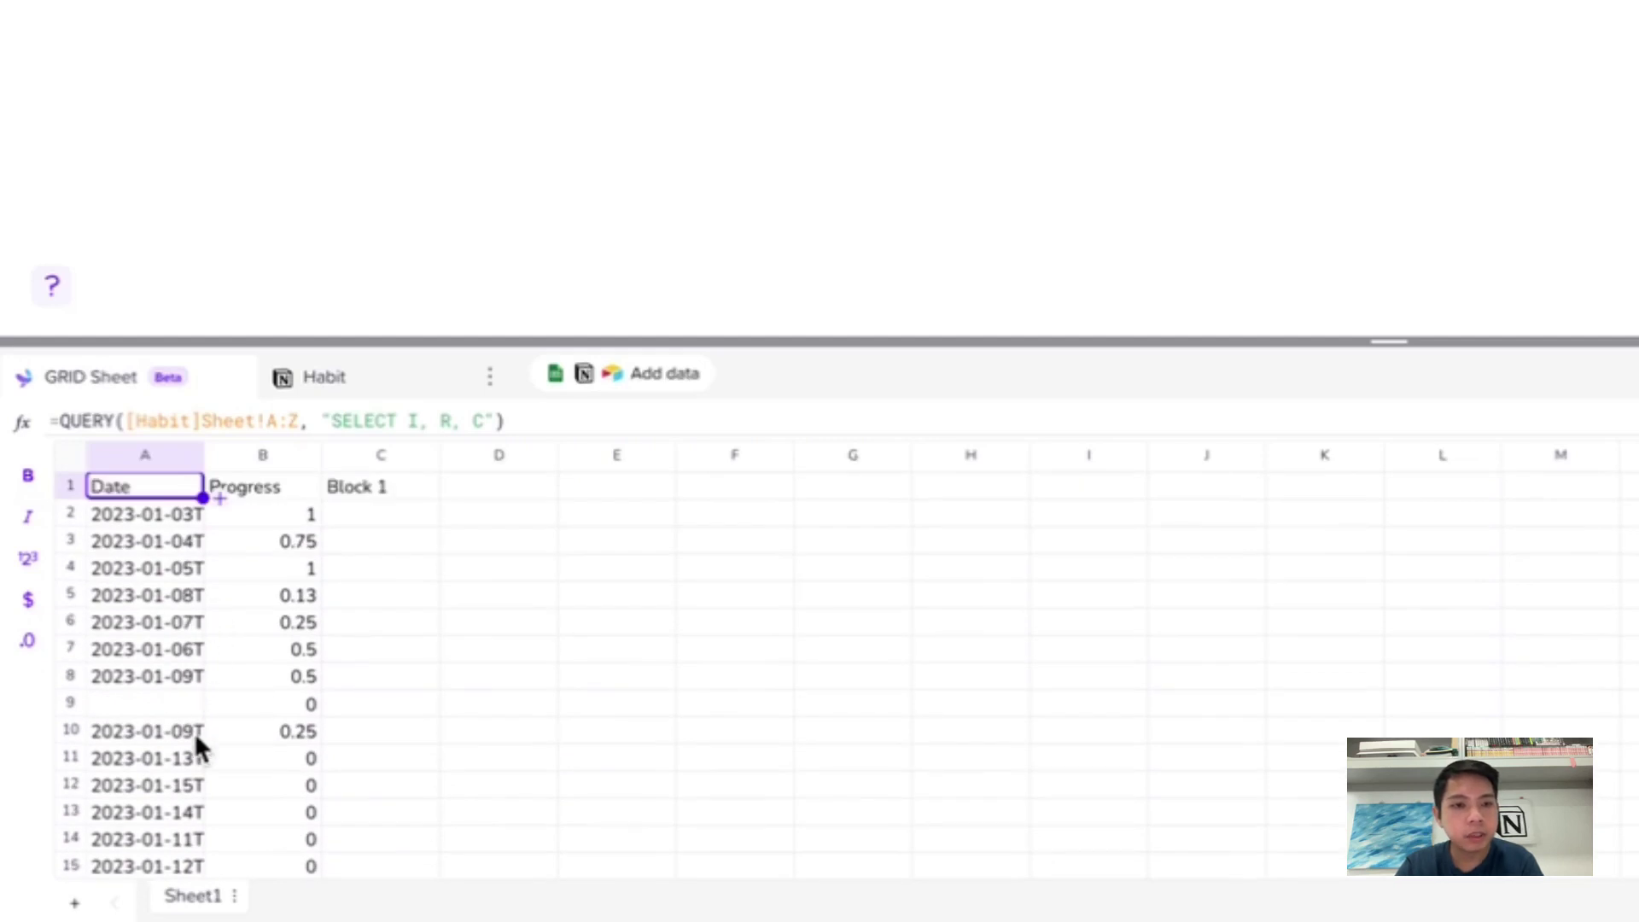
# Inspect the Date entries from the blank cell in row 9 down to row 13 of the query output.
pyautogui.click(161, 722)
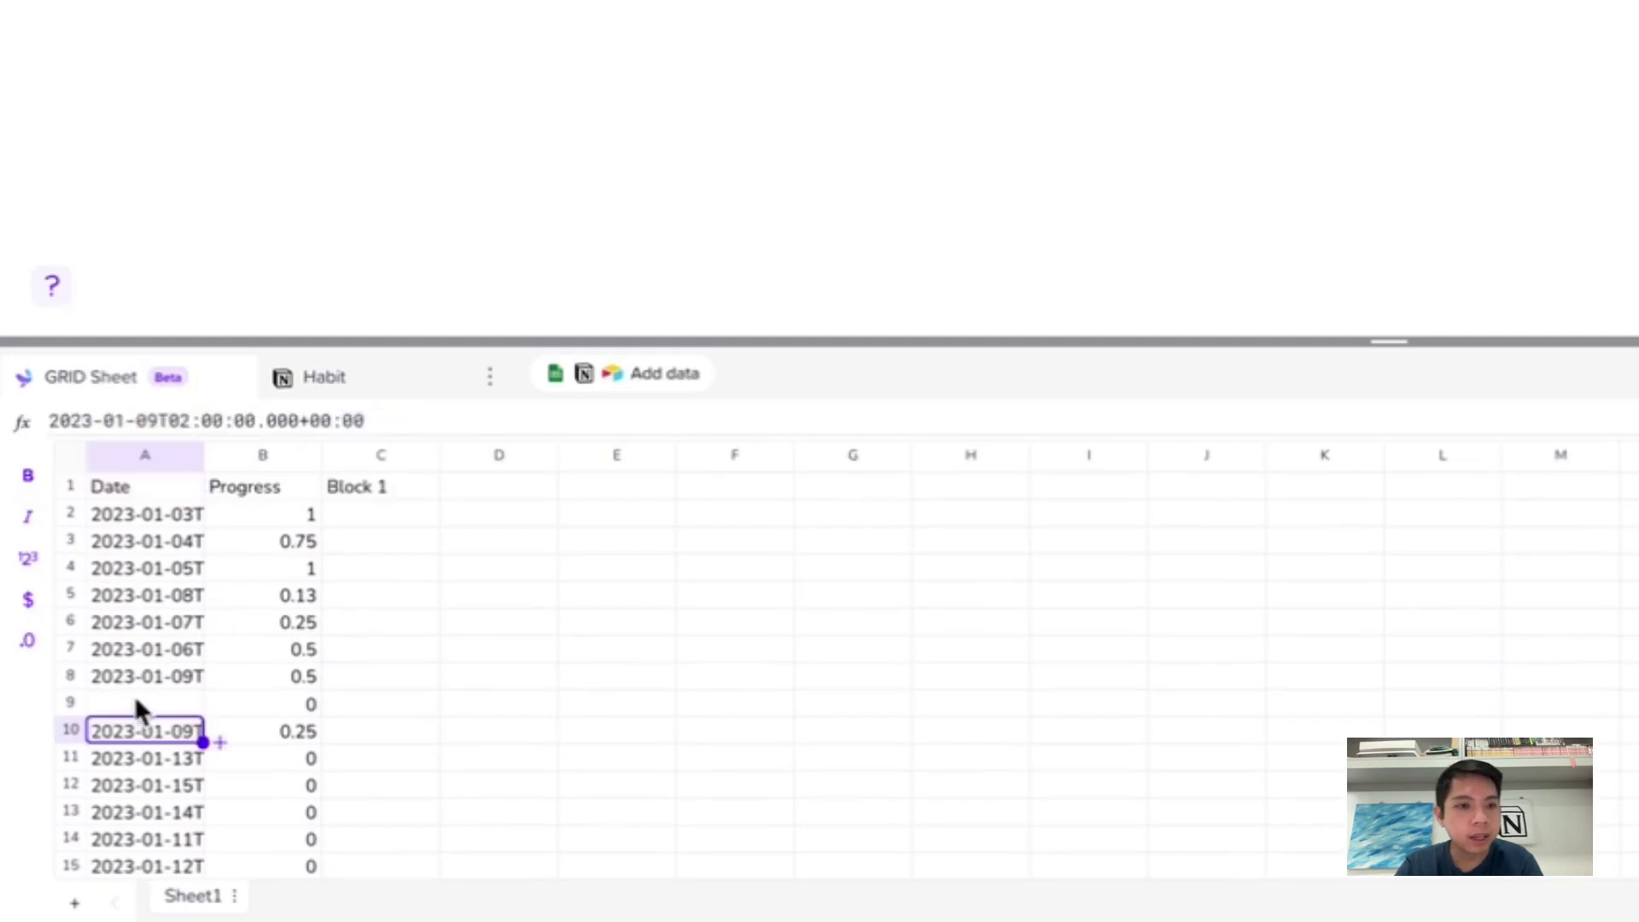
pyautogui.click(136, 702)
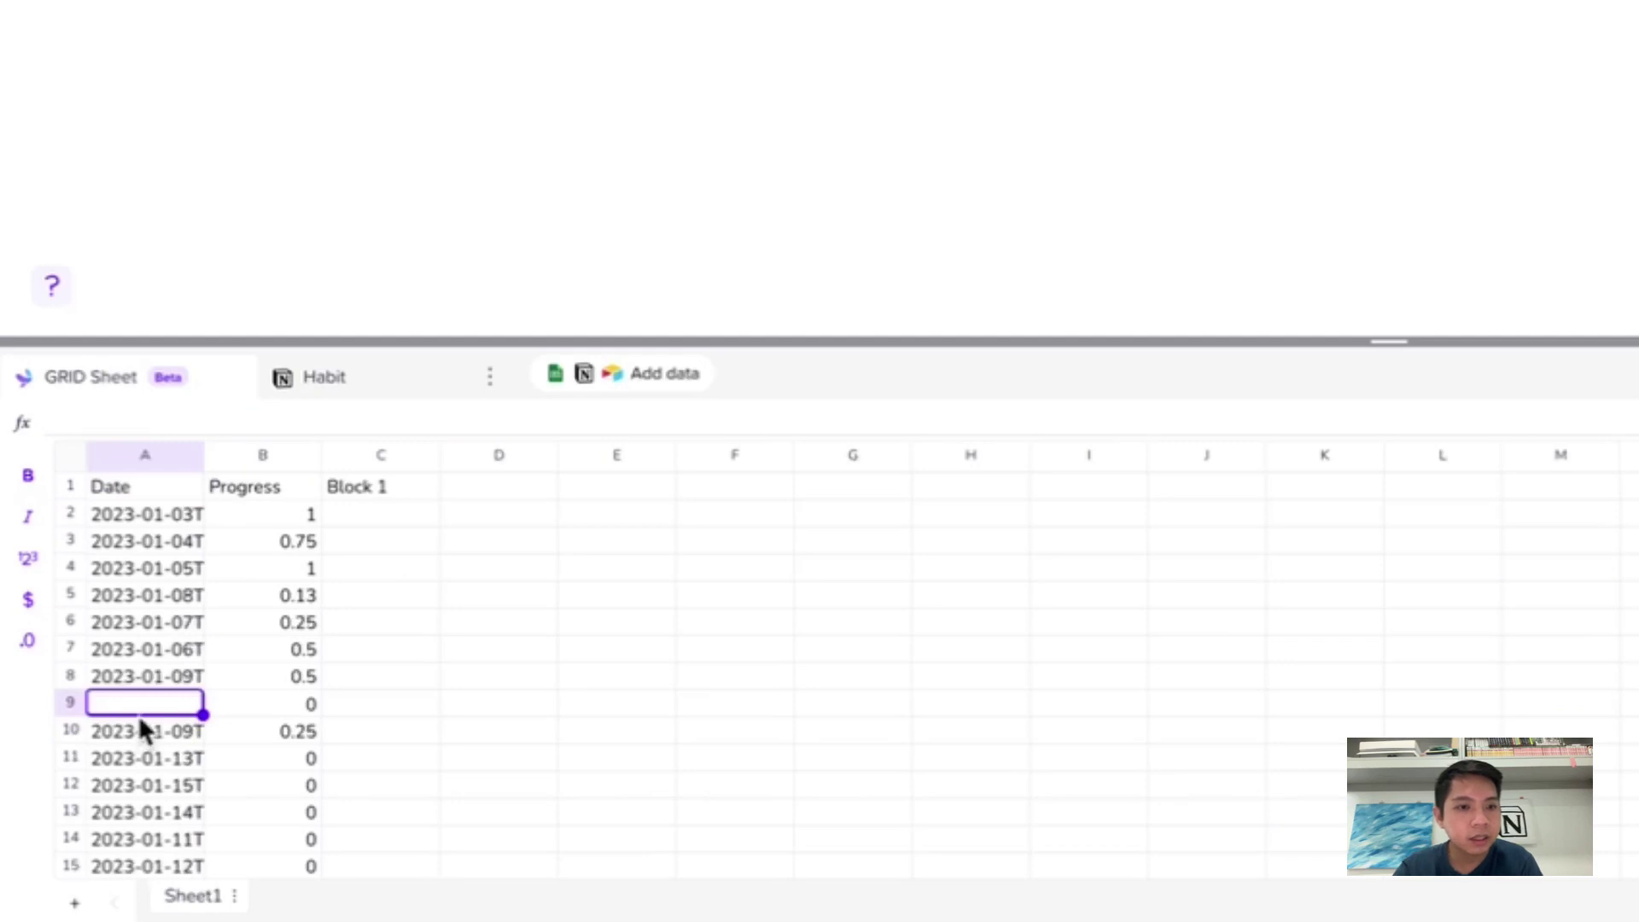
pyautogui.press('Down')
pyautogui.press('Down')
pyautogui.press('Down')
pyautogui.press('Down')
pyautogui.scroll(-2, 214, 675)
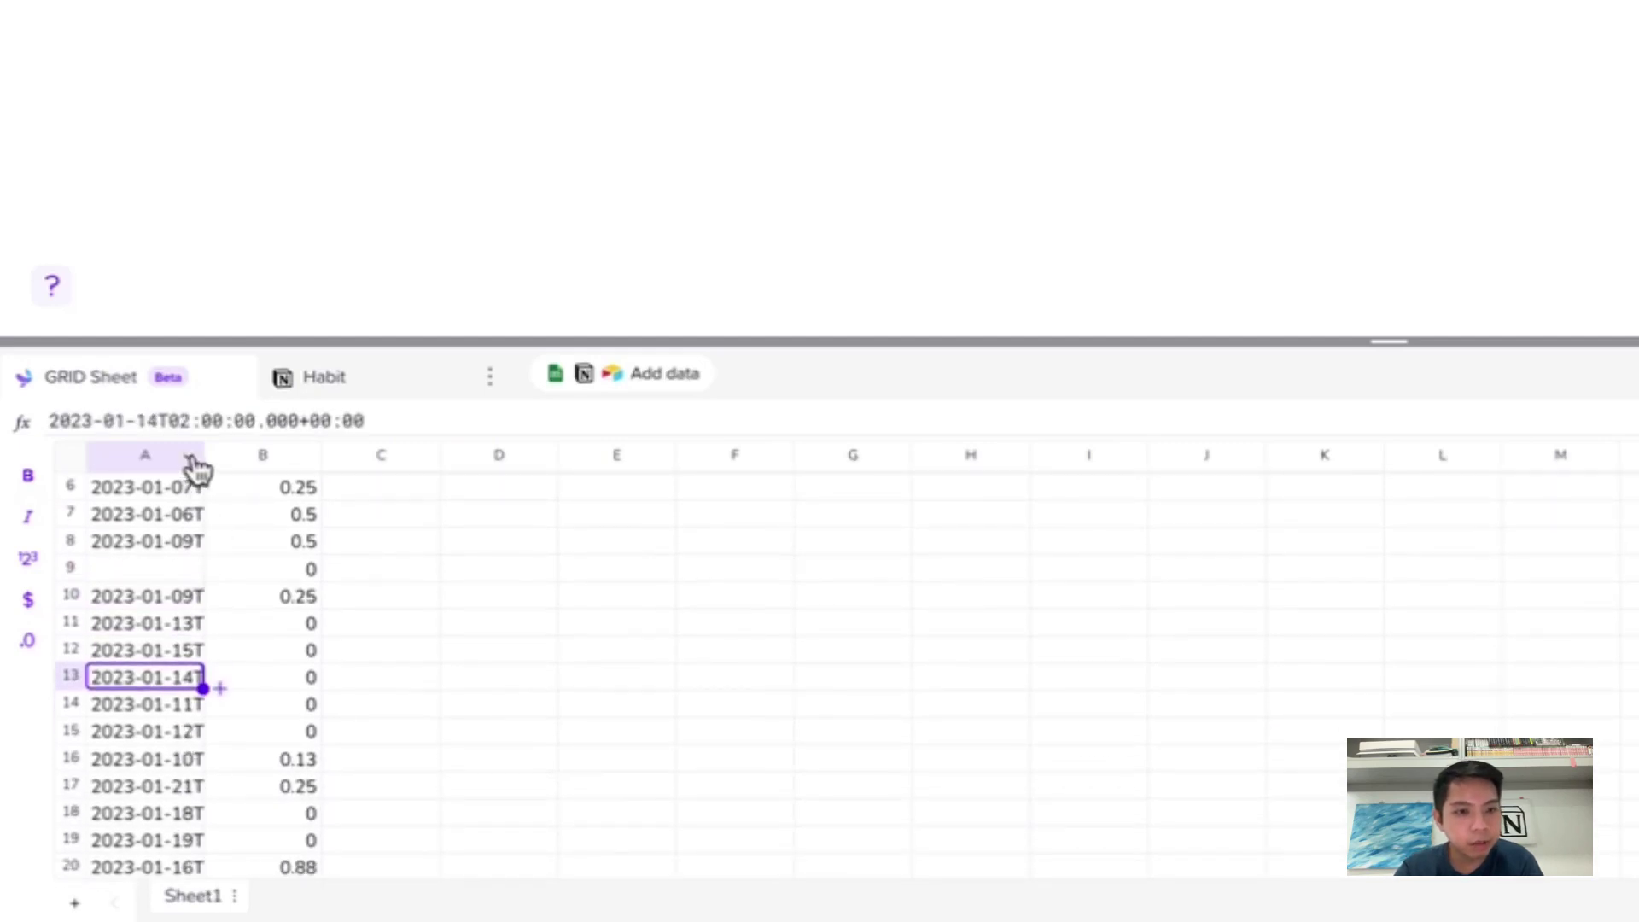
# Widen column A to show more of each timestamp, and check the dates in rows 10 to 15 and the query in A1.
pyautogui.moveTo(205, 454); pyautogui.dragTo(265, 455)
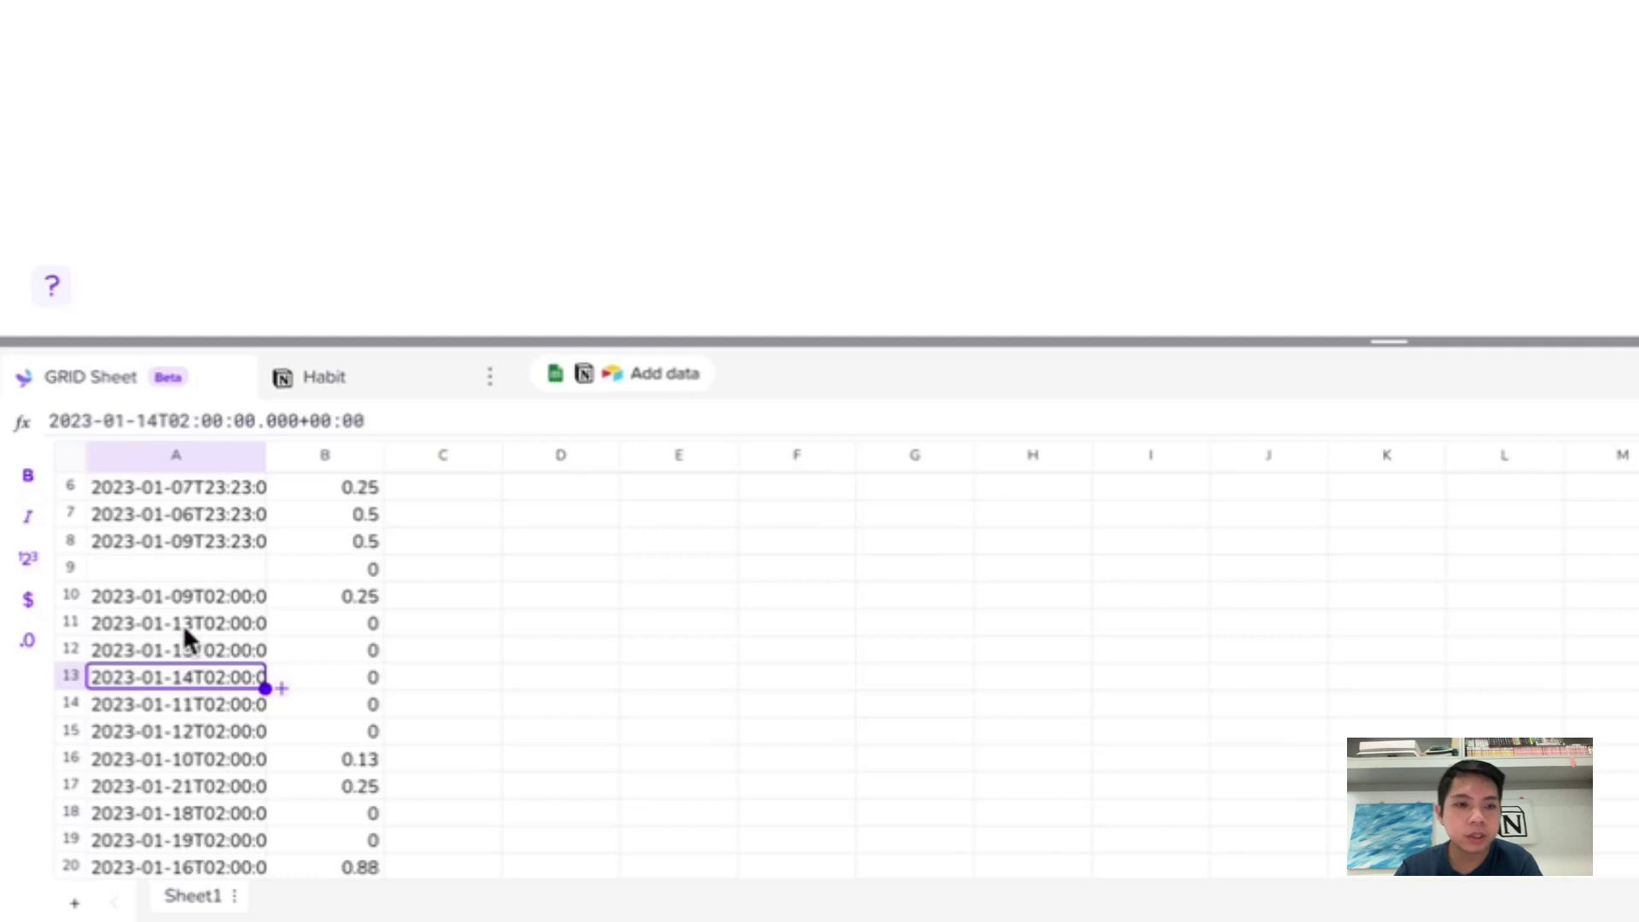
pyautogui.click(202, 599)
pyautogui.click(208, 627)
pyautogui.click(244, 676)
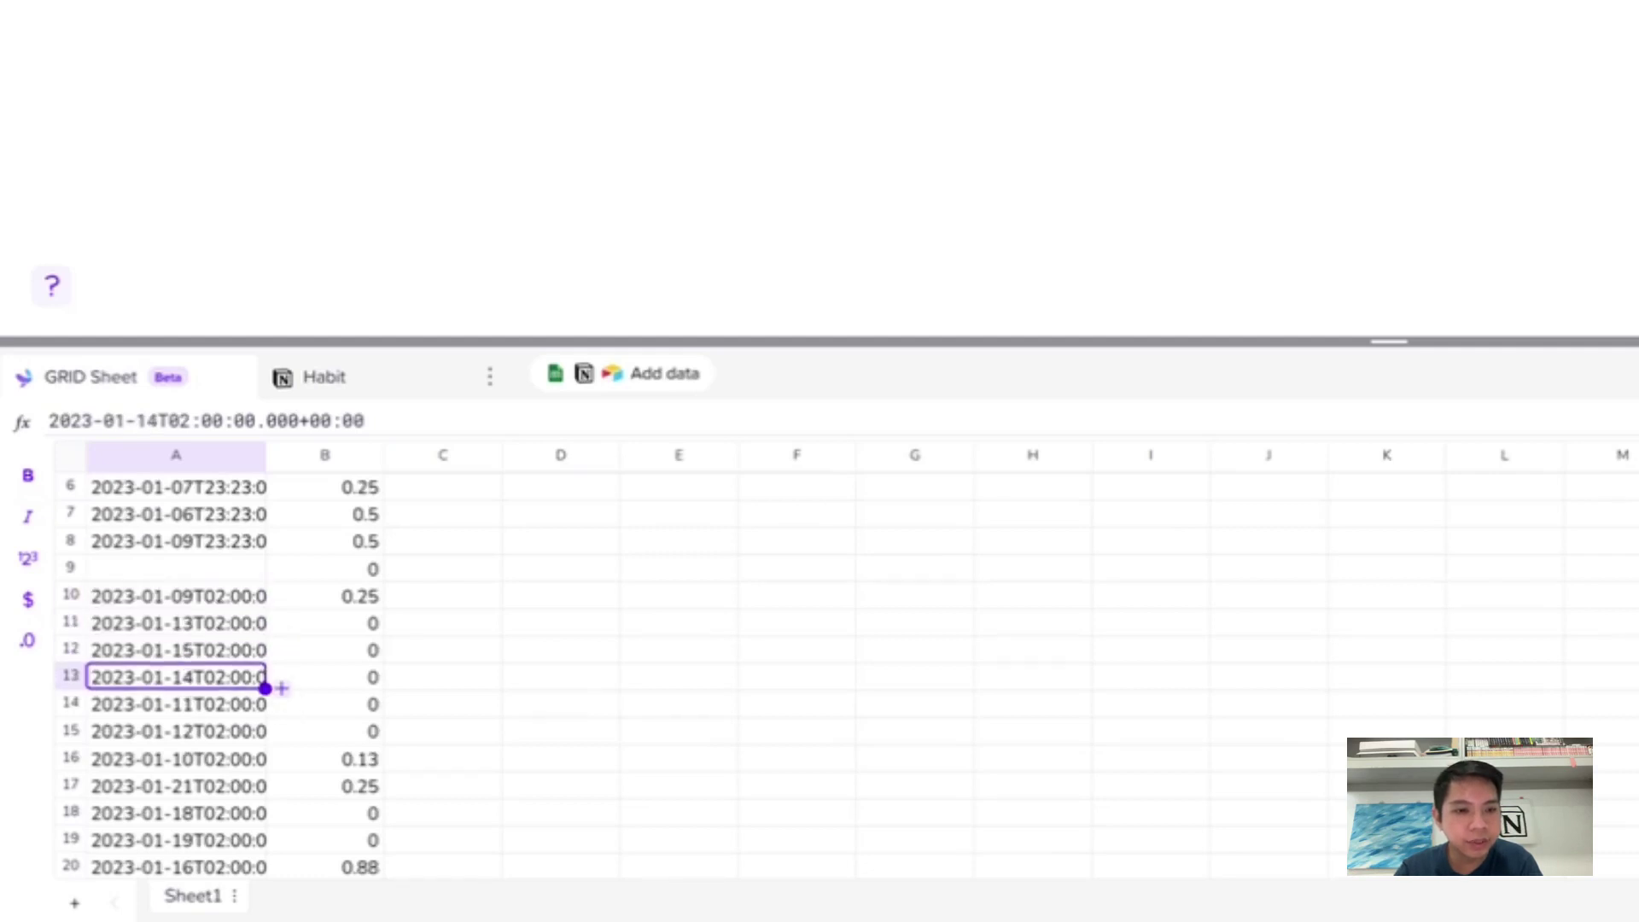
pyautogui.press('Down')
pyautogui.press('Down')
pyautogui.scroll(3, 71, 639)
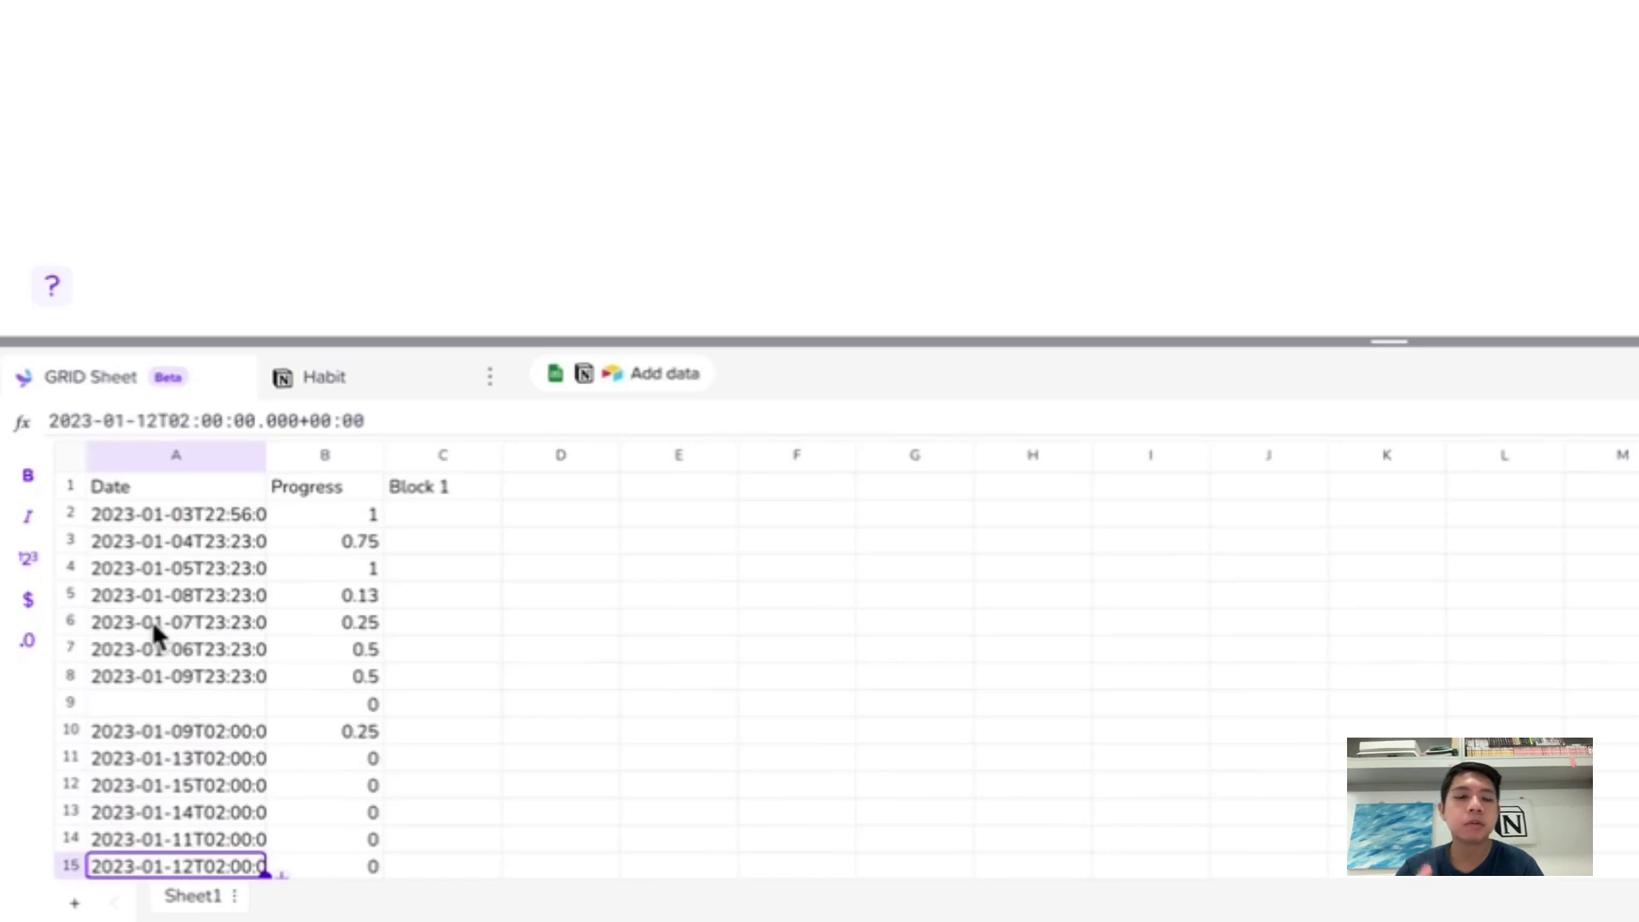
pyautogui.click(139, 480)
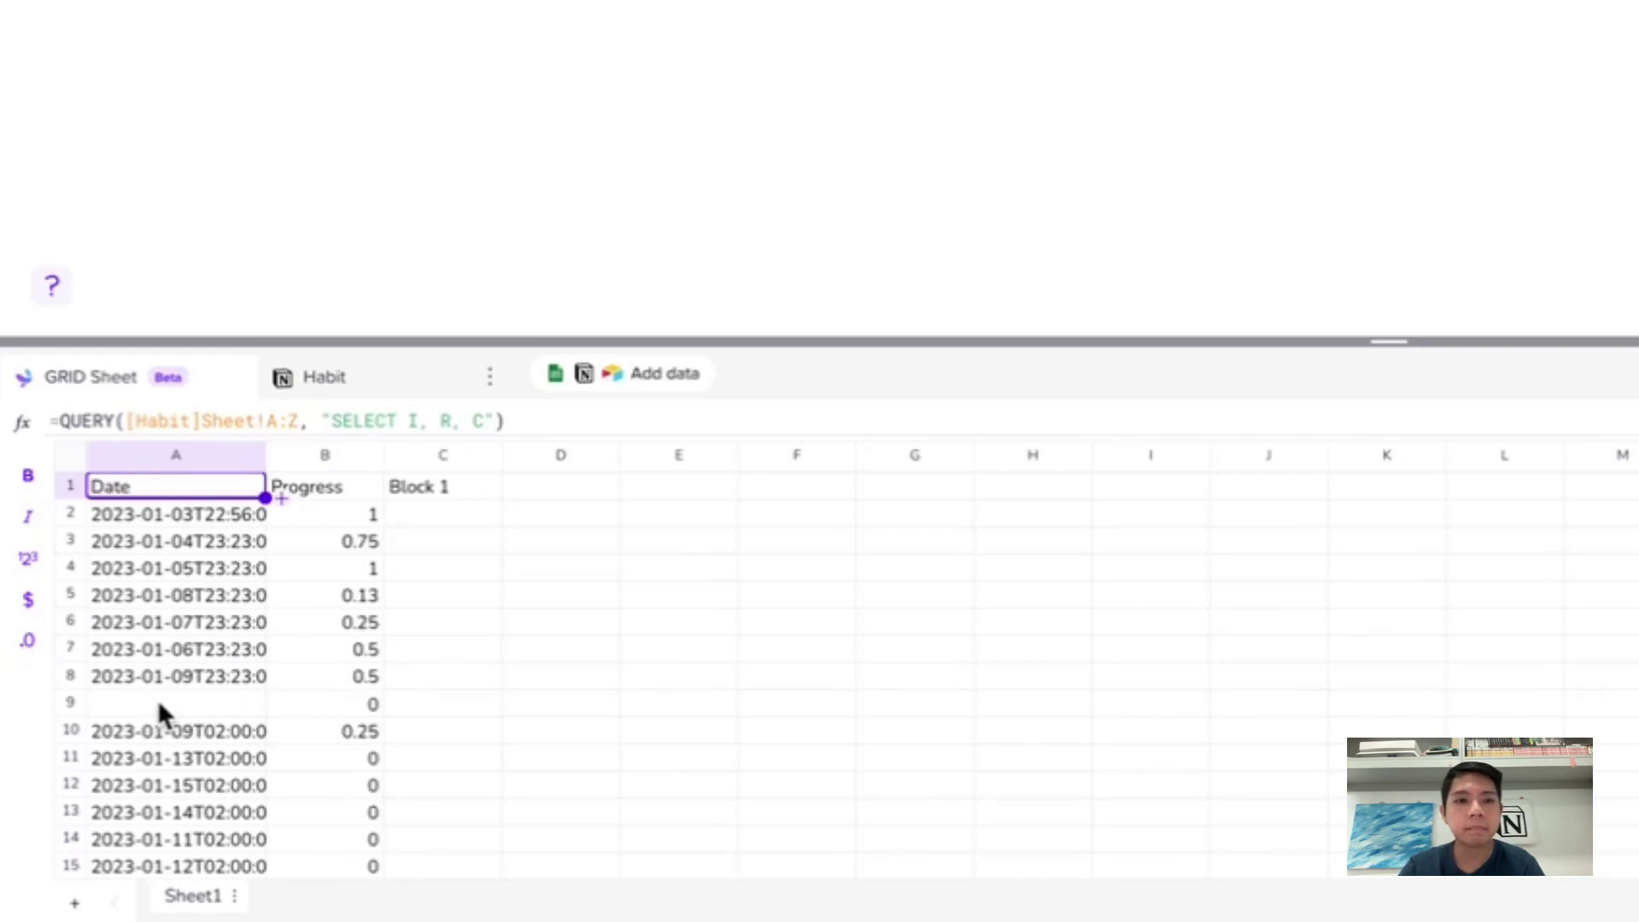
# Add the condition WHERE I = '' after column C in the A1 query and enter the formula.
pyautogui.click(479, 416)
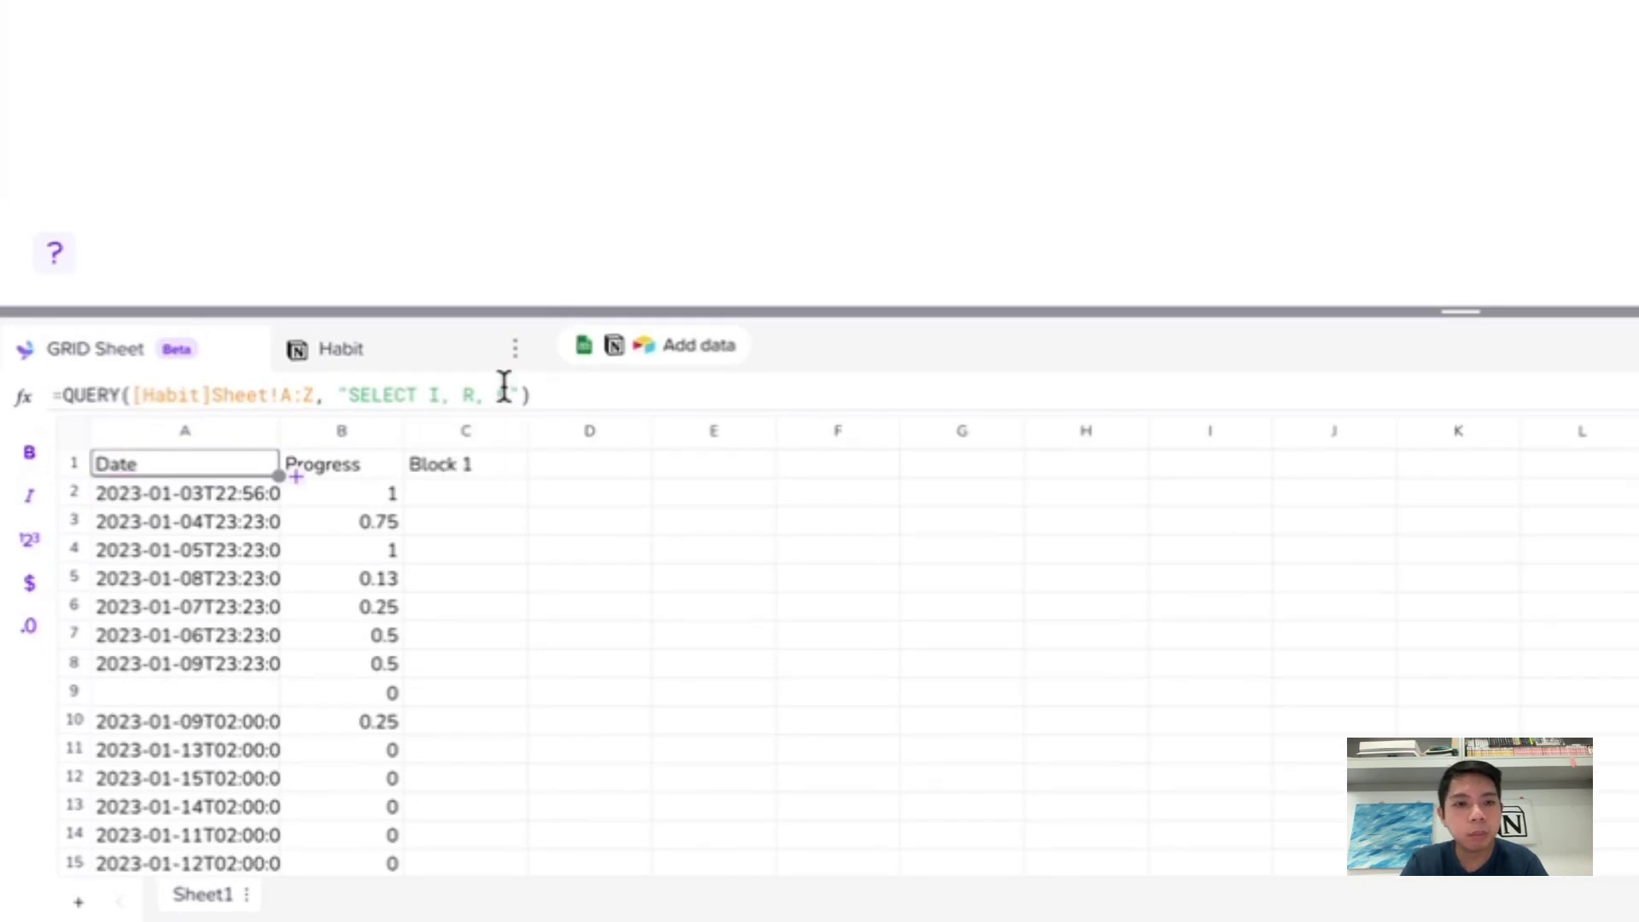
pyautogui.click(504, 386)
pyautogui.press('Left')
pyautogui.press('Left')
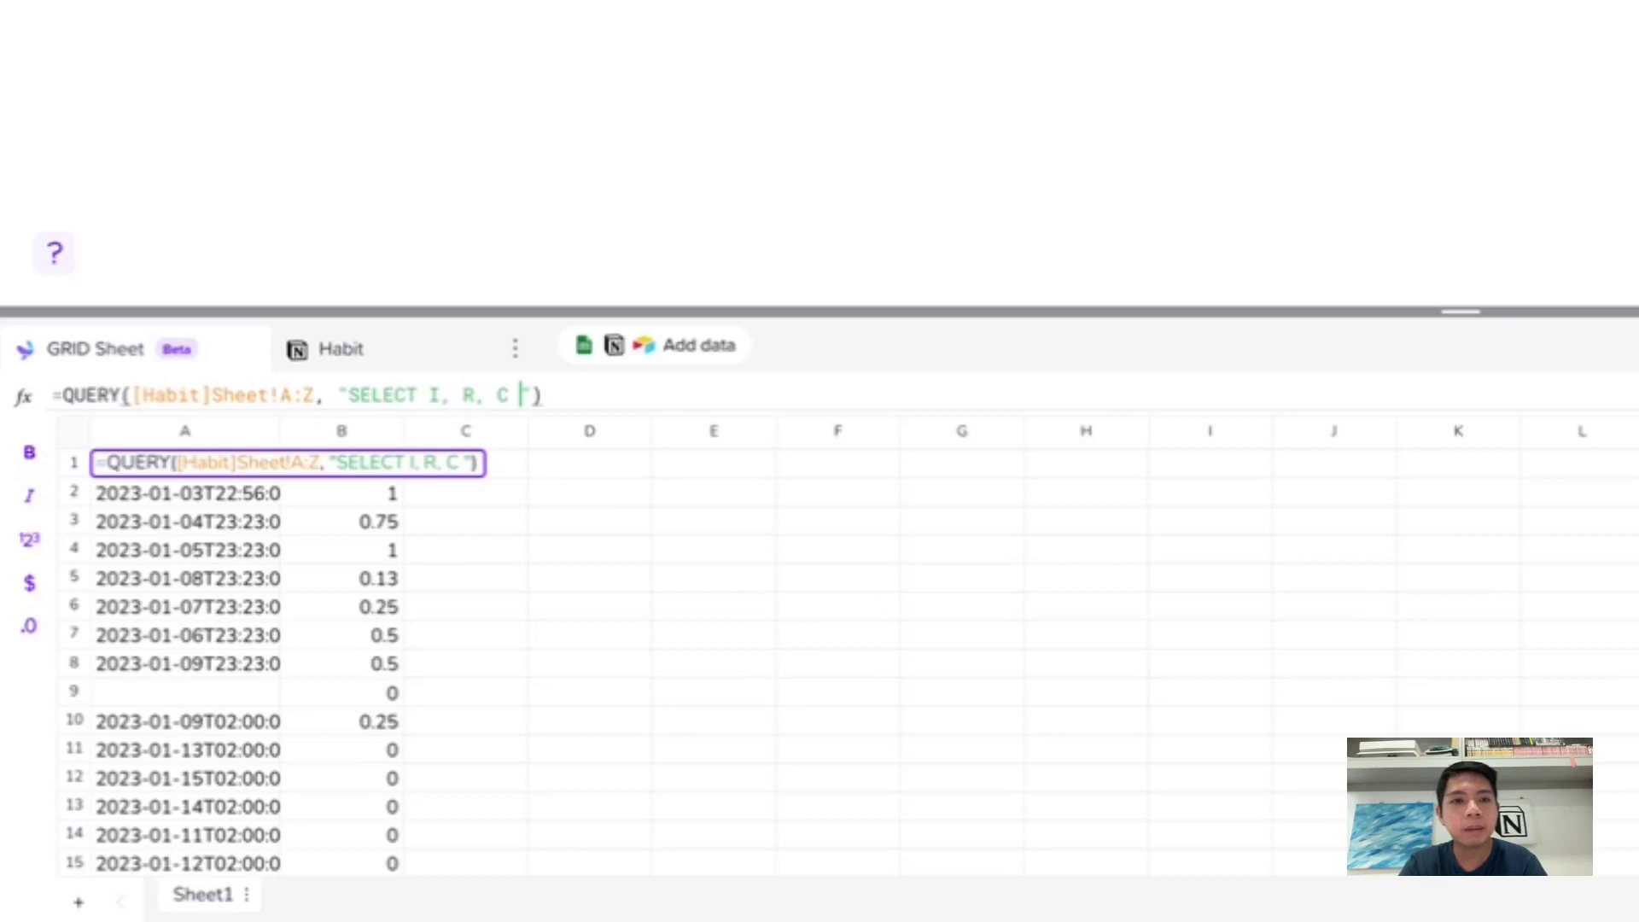
pyautogui.write('WHERE ')
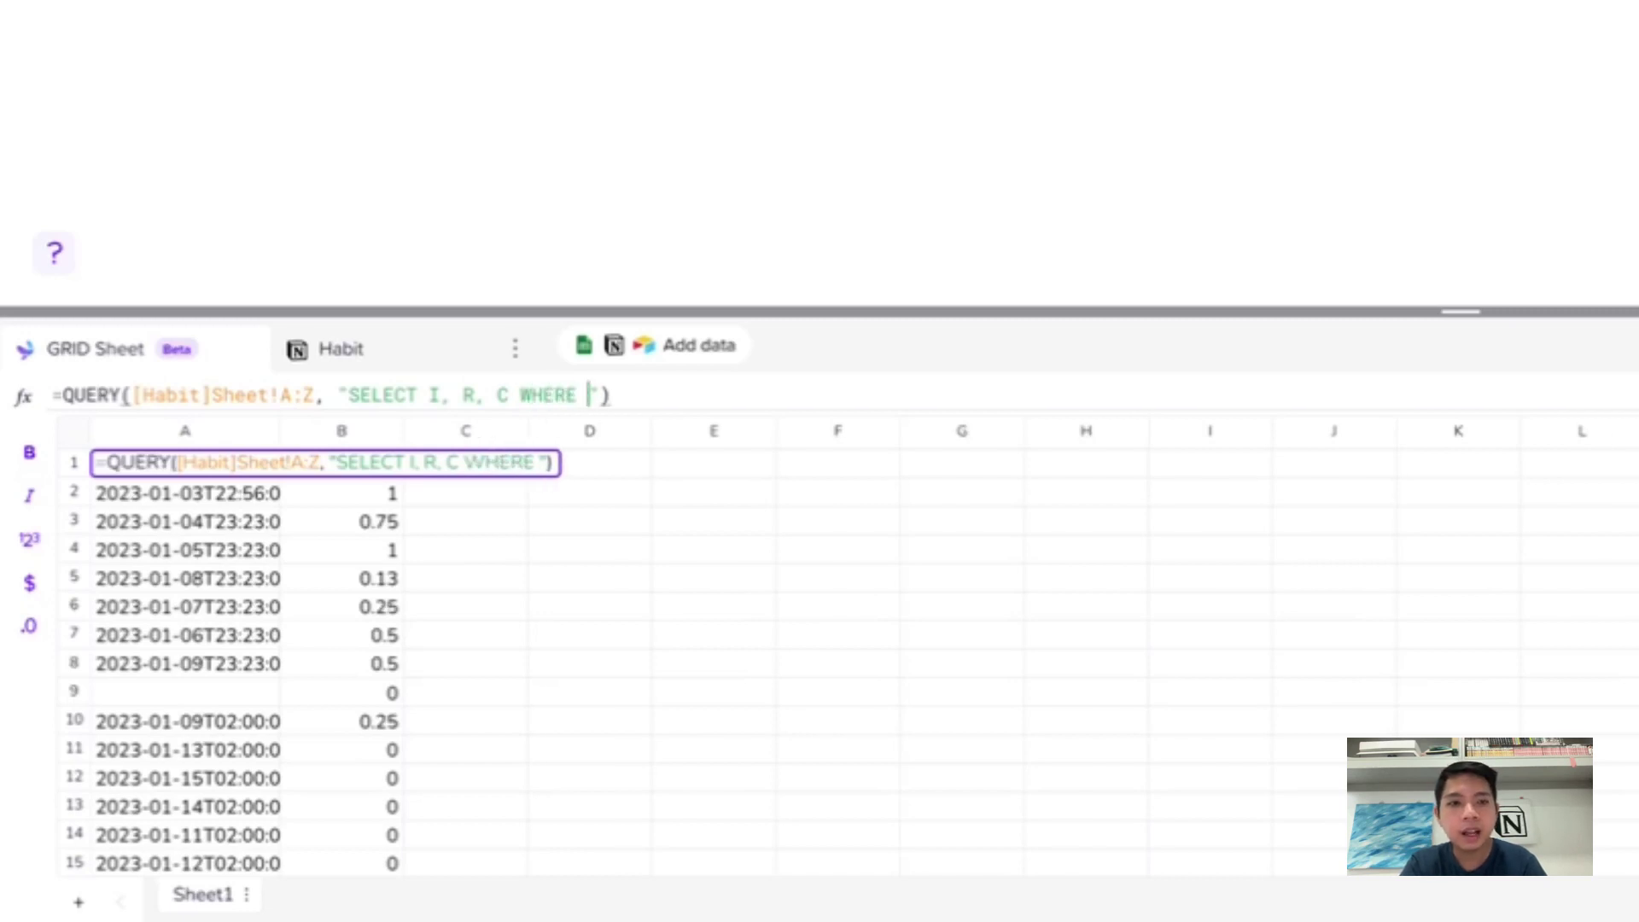
pyautogui.write('I')
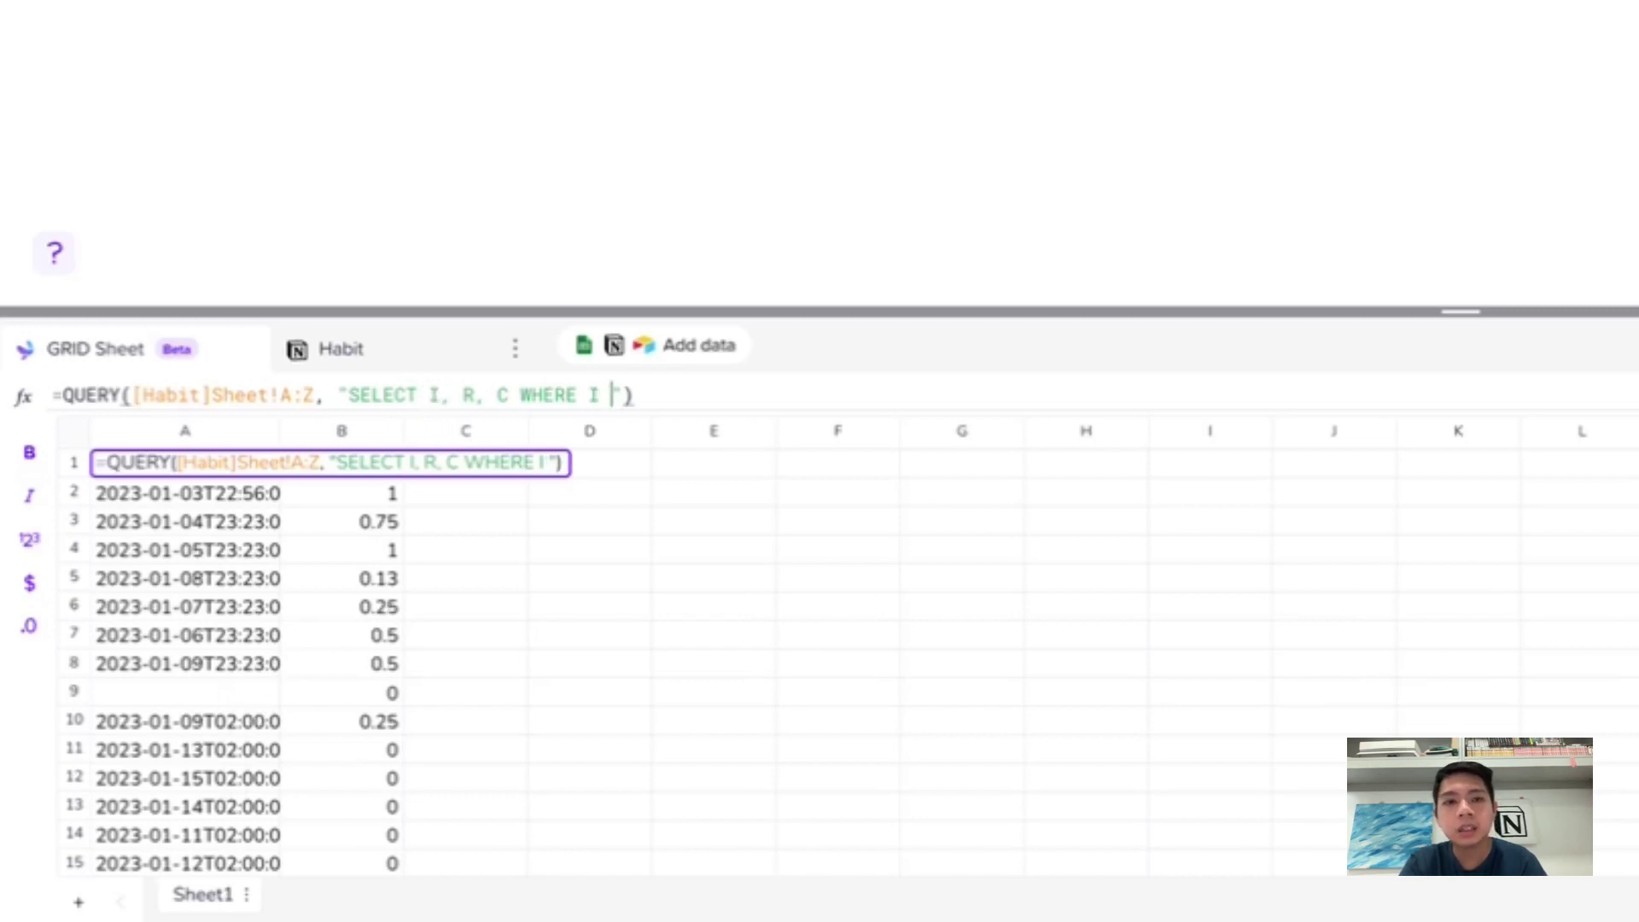
pyautogui.write("= '")
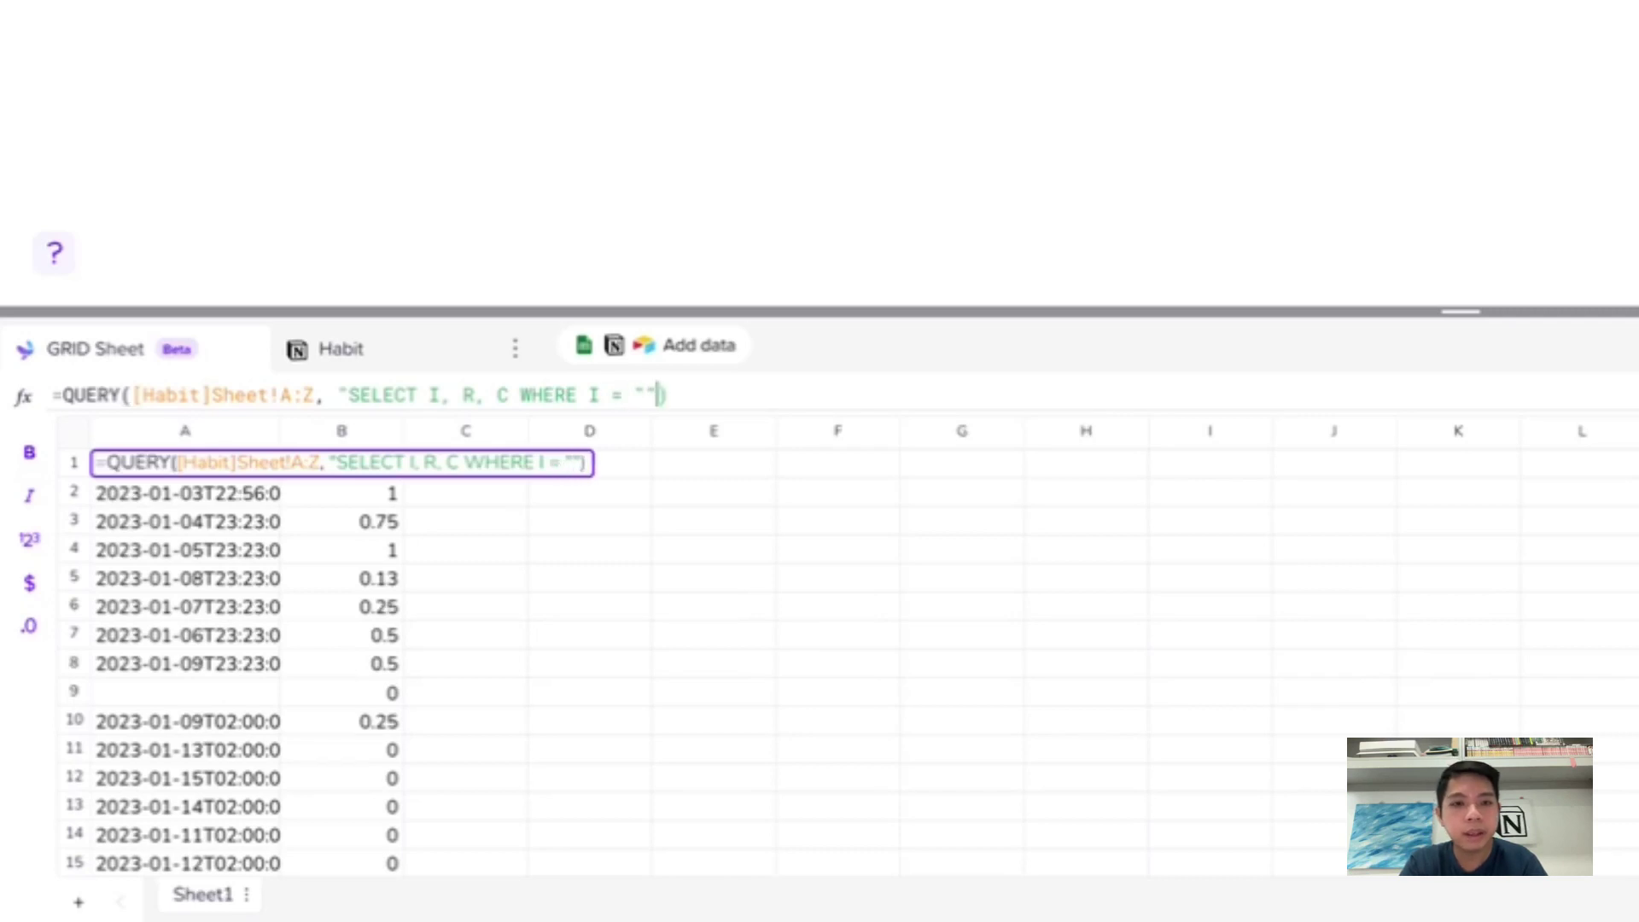
pyautogui.press('BackSpace')
pyautogui.press('BackSpace')
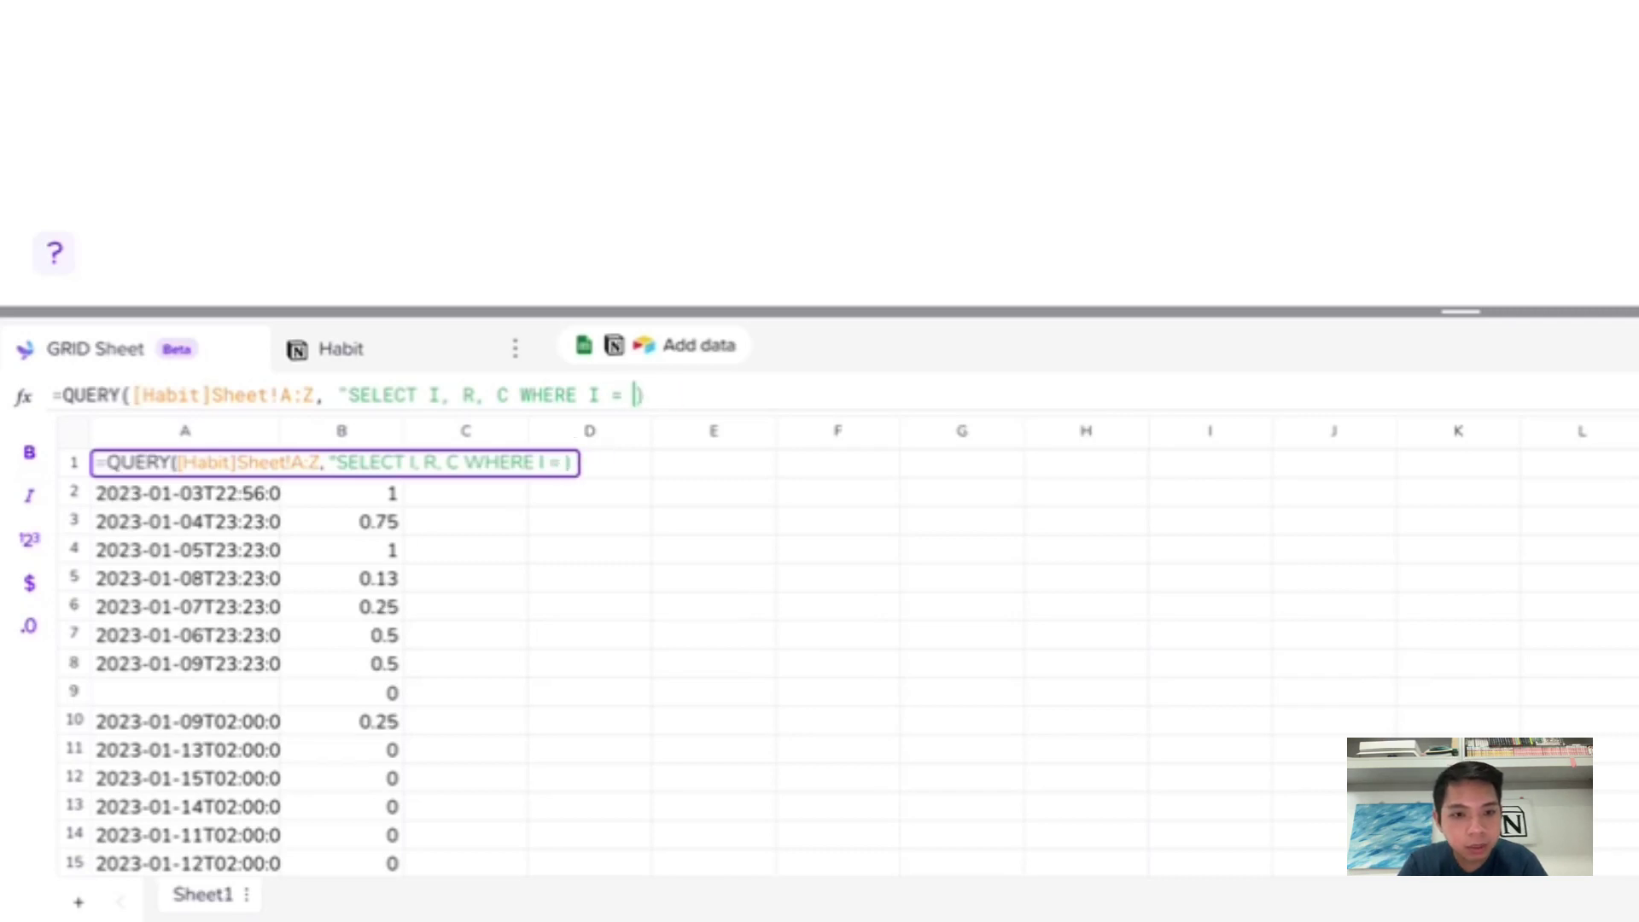
pyautogui.write('\'\'"')
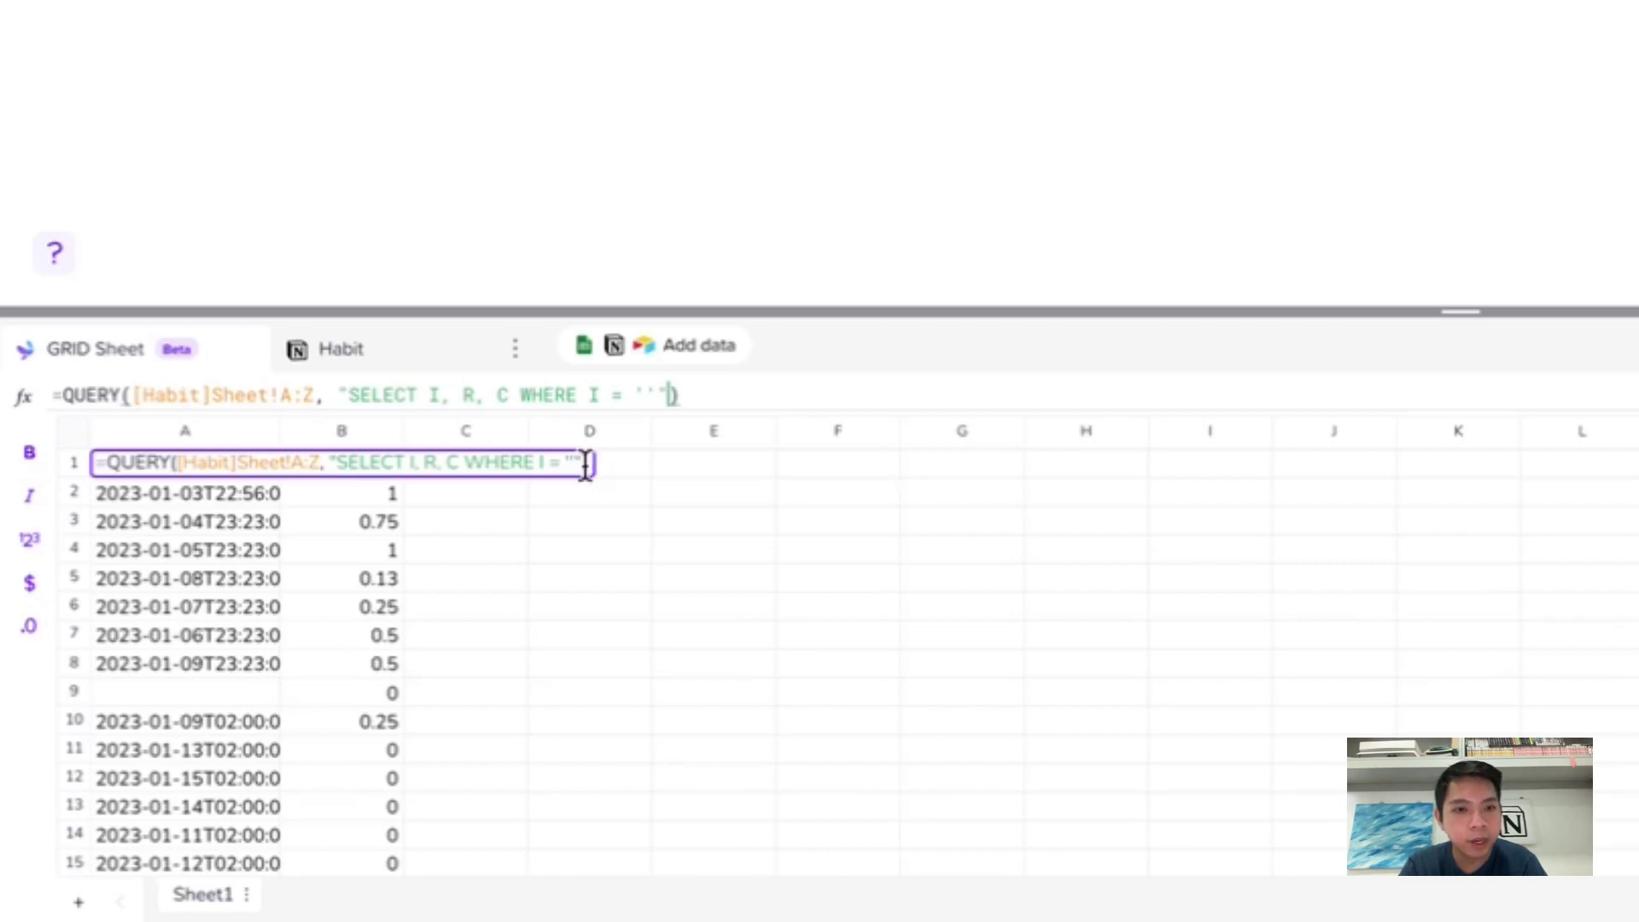
pyautogui.press('Return')
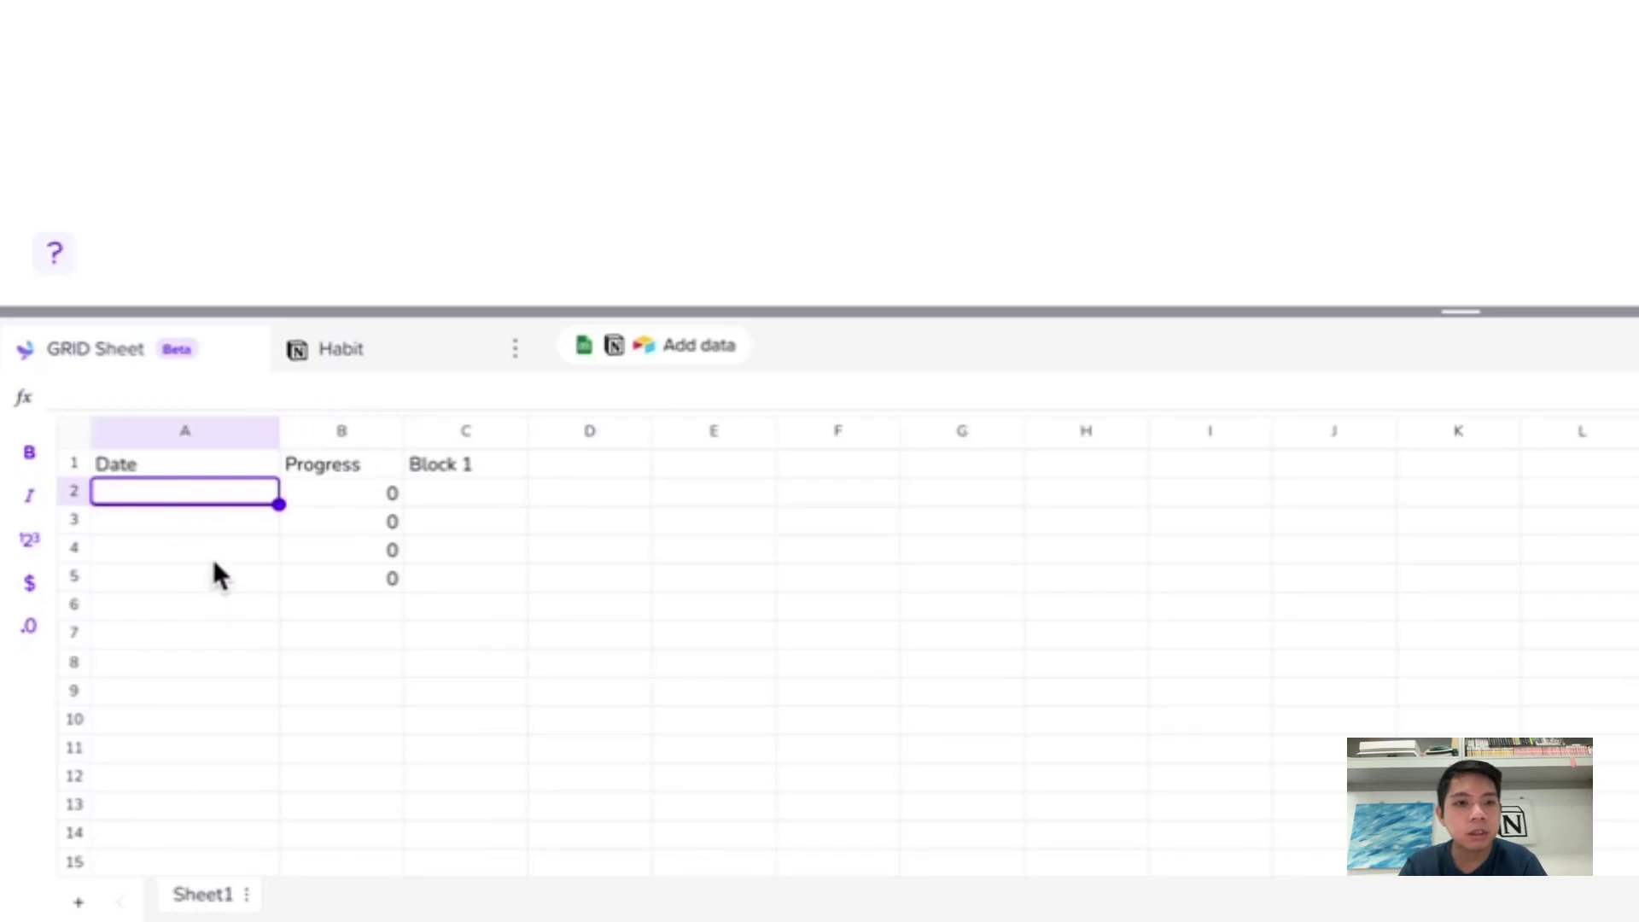
# Change the A1 query's condition to I != '' and check the Date and Progress rows it returns.
pyautogui.press('Up')
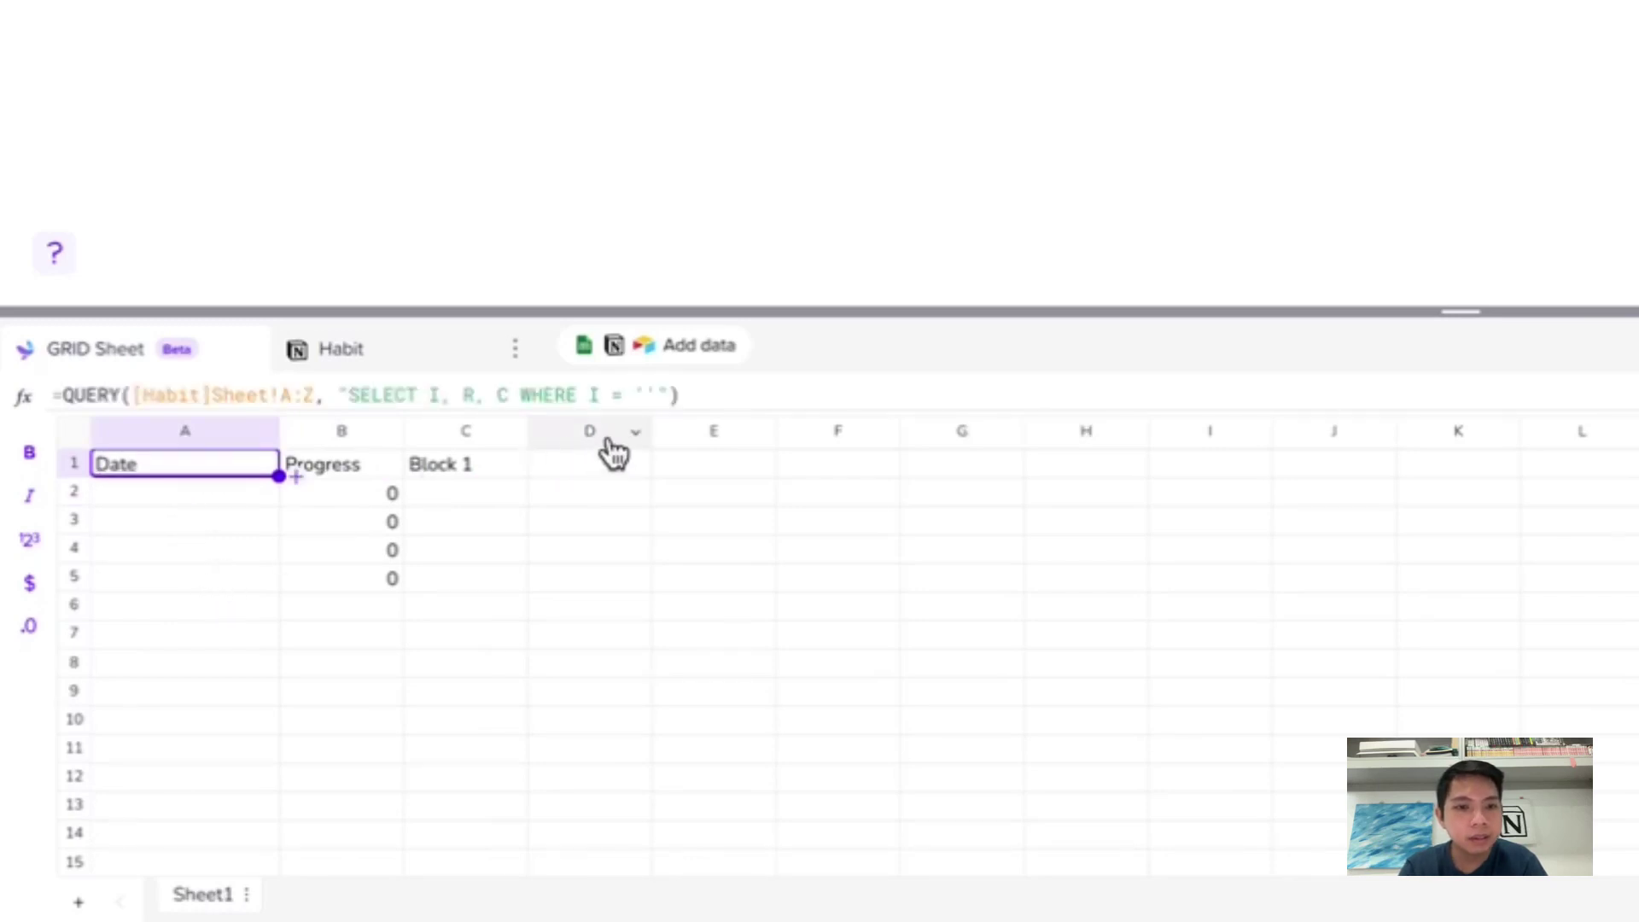
pyautogui.click(615, 394)
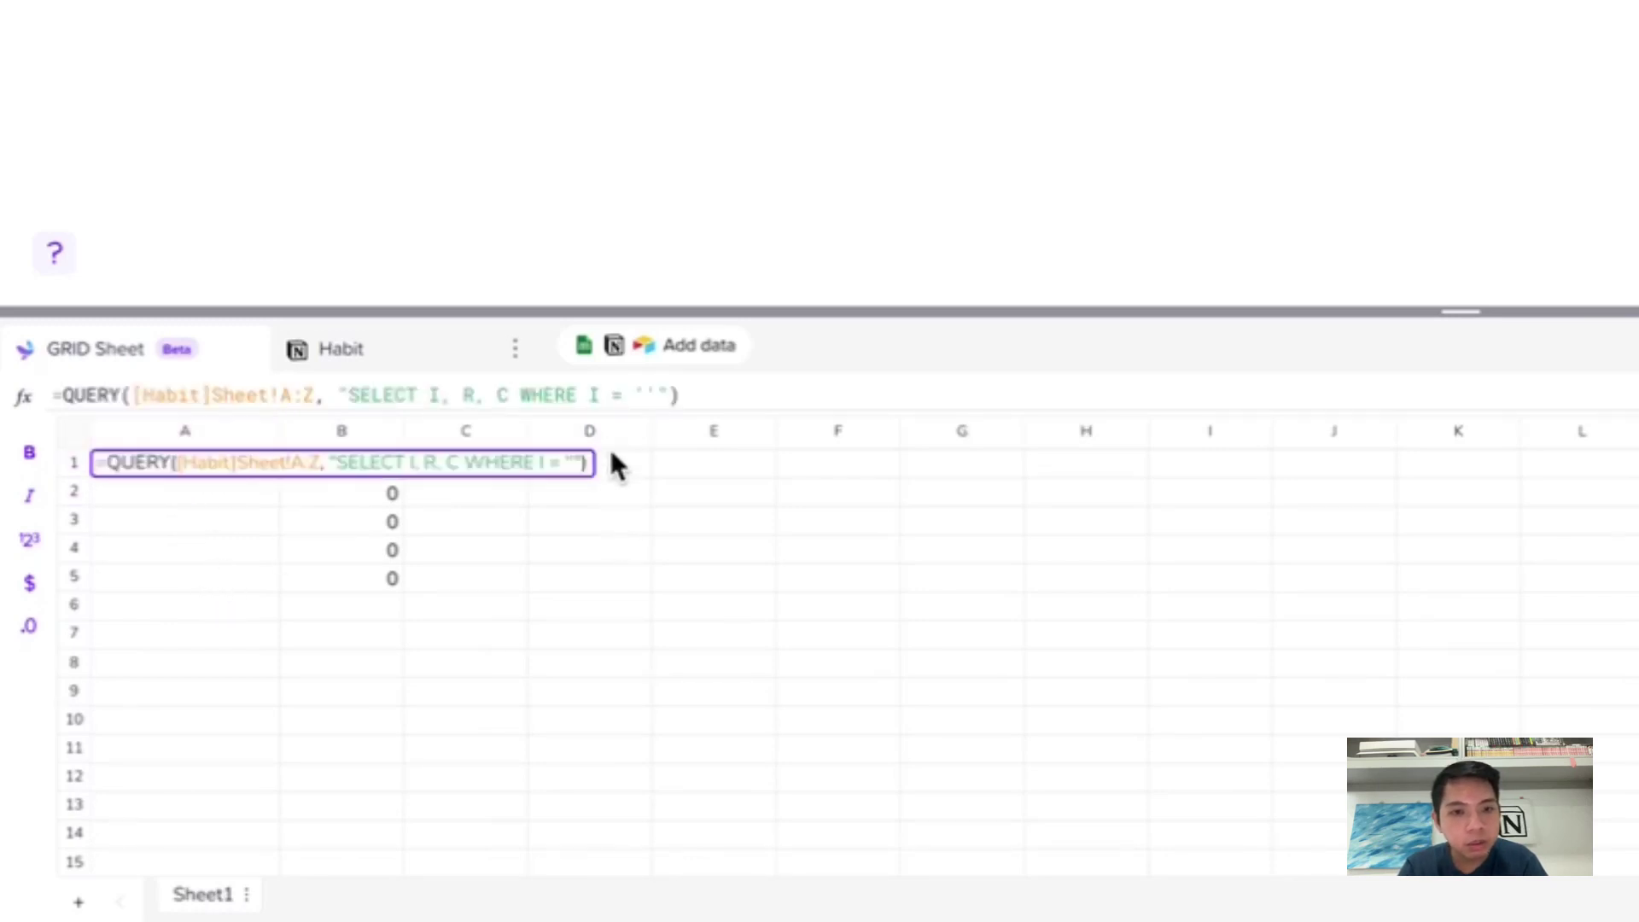
pyautogui.press('Return')
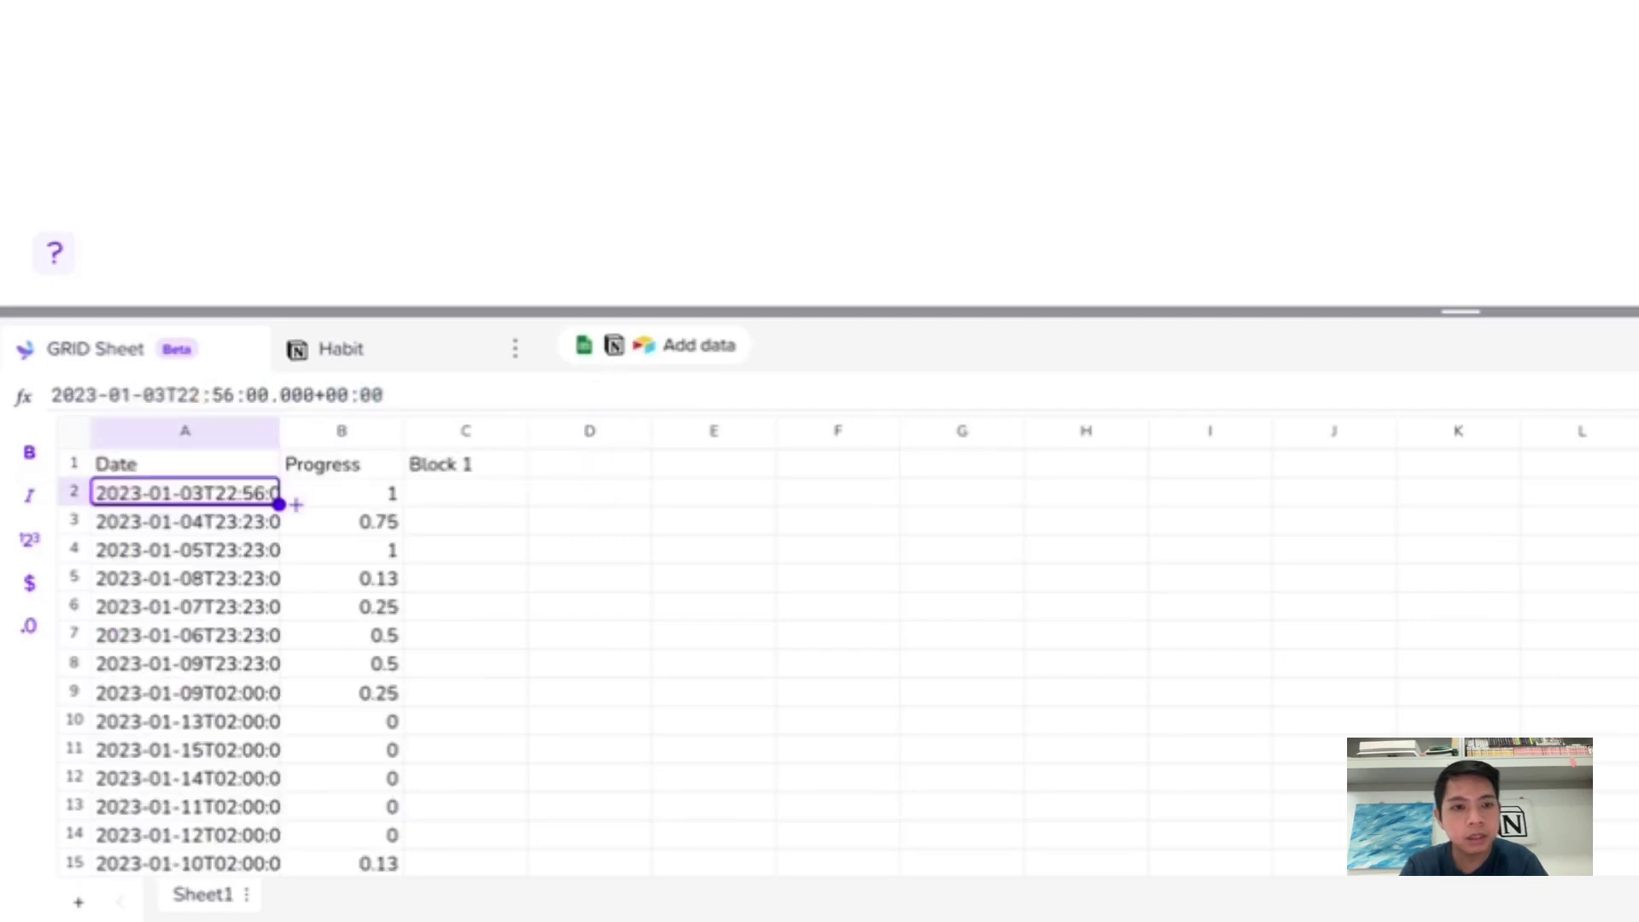
pyautogui.scroll(-10, 304, 584)
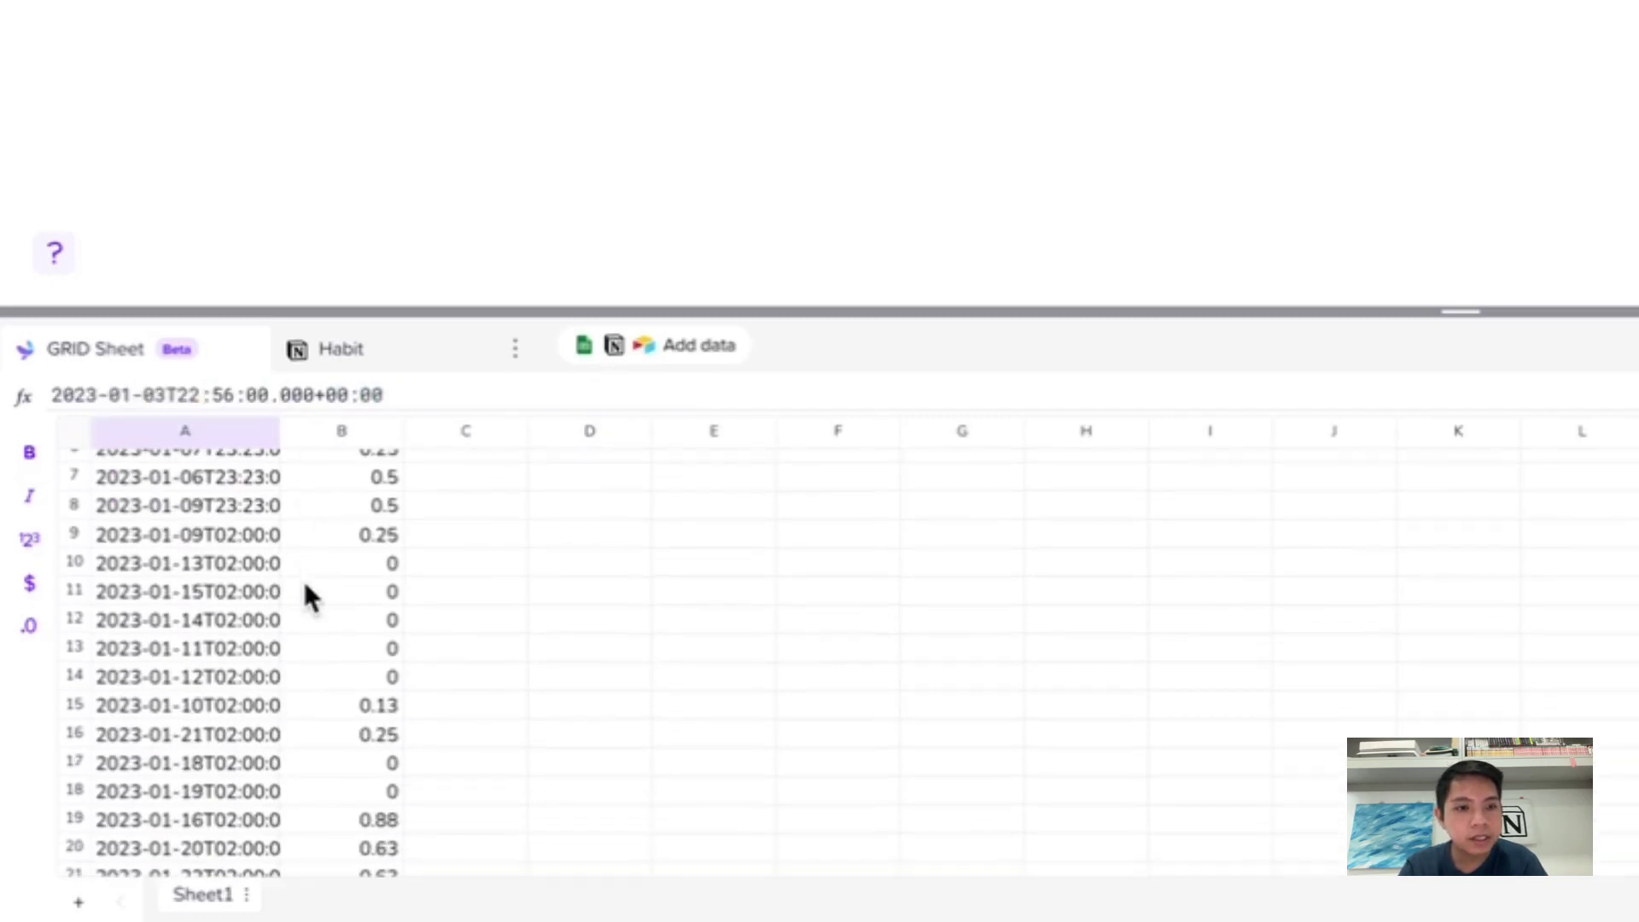
pyautogui.scroll(7, 305, 589)
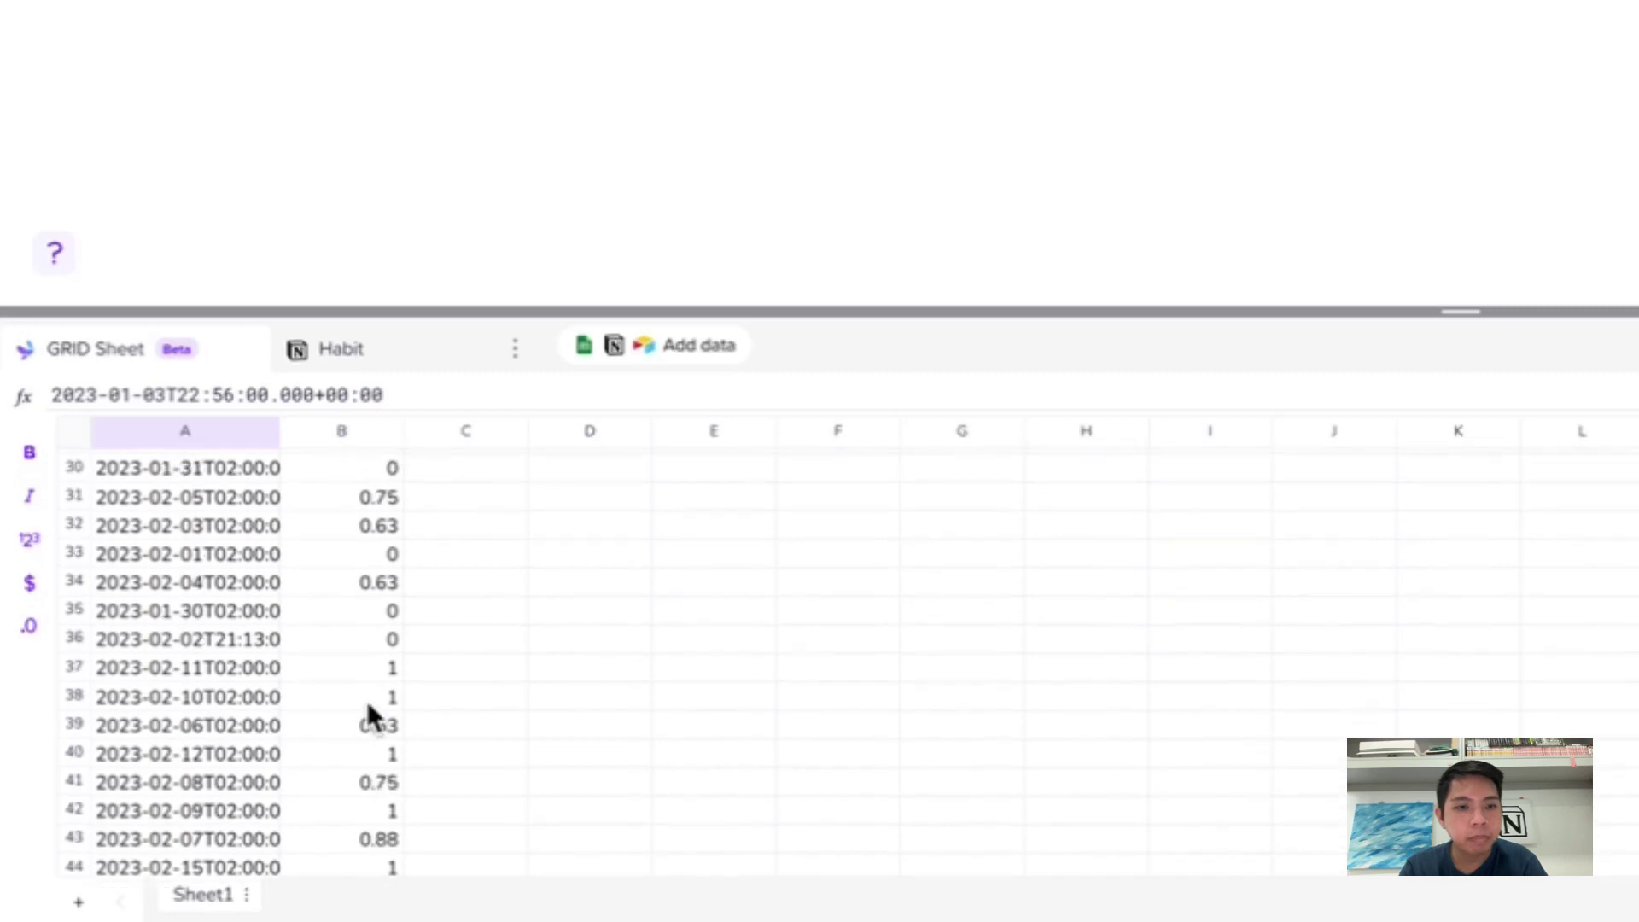
pyautogui.scroll(4, 308, 674)
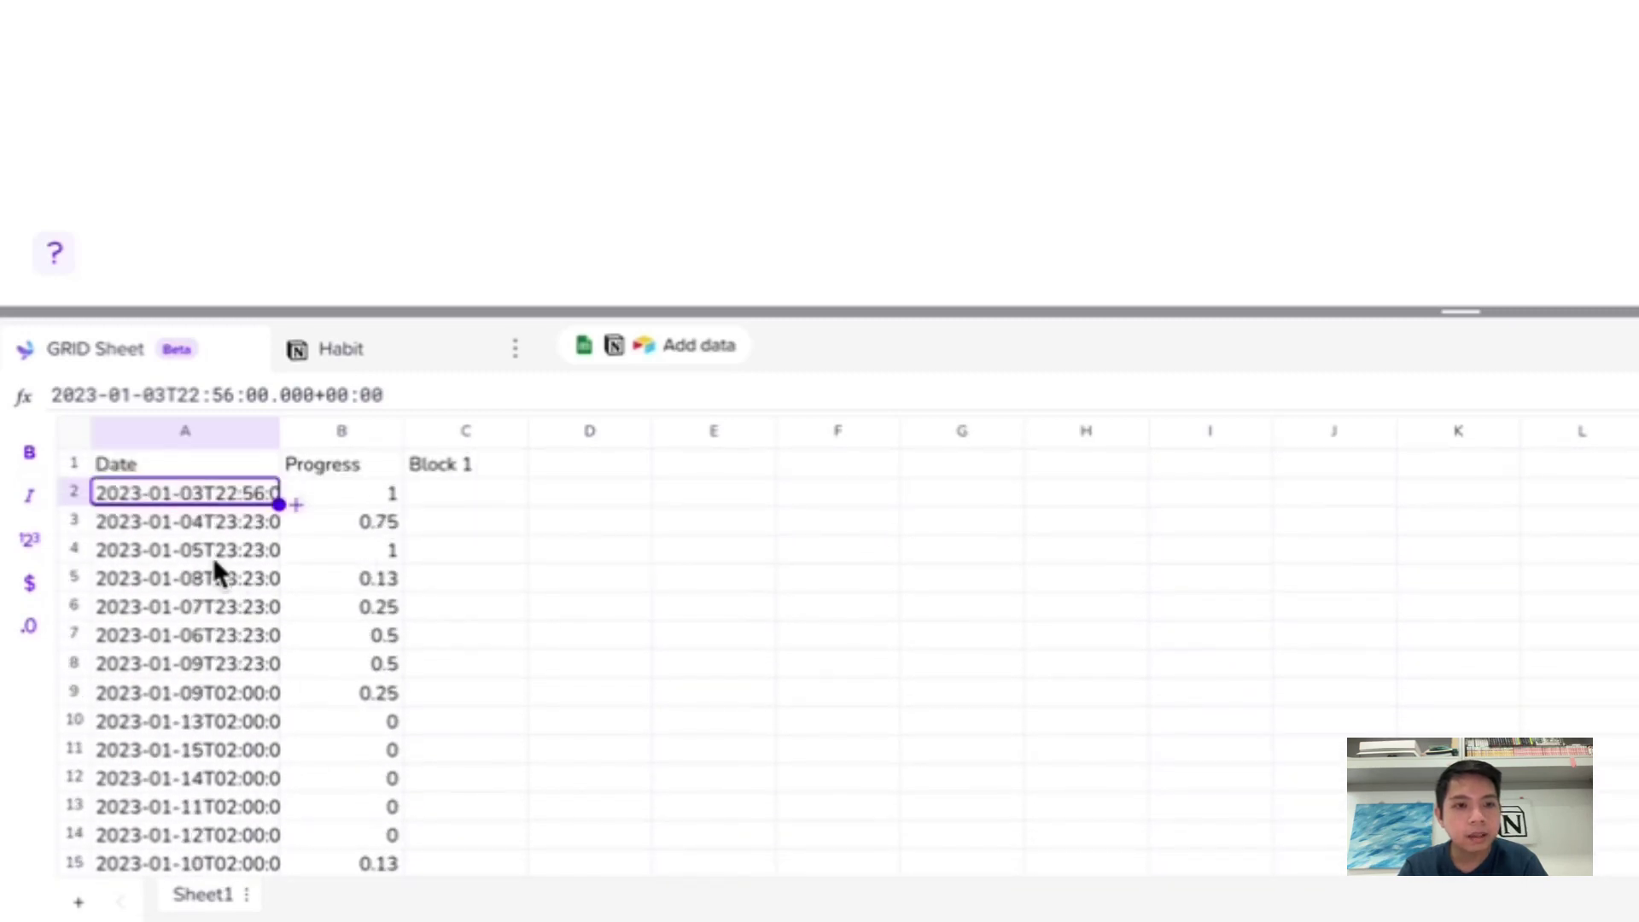
# Examine the != operator and the empty quotes in the WHERE clause of the A1 query.
pyautogui.press('Up')
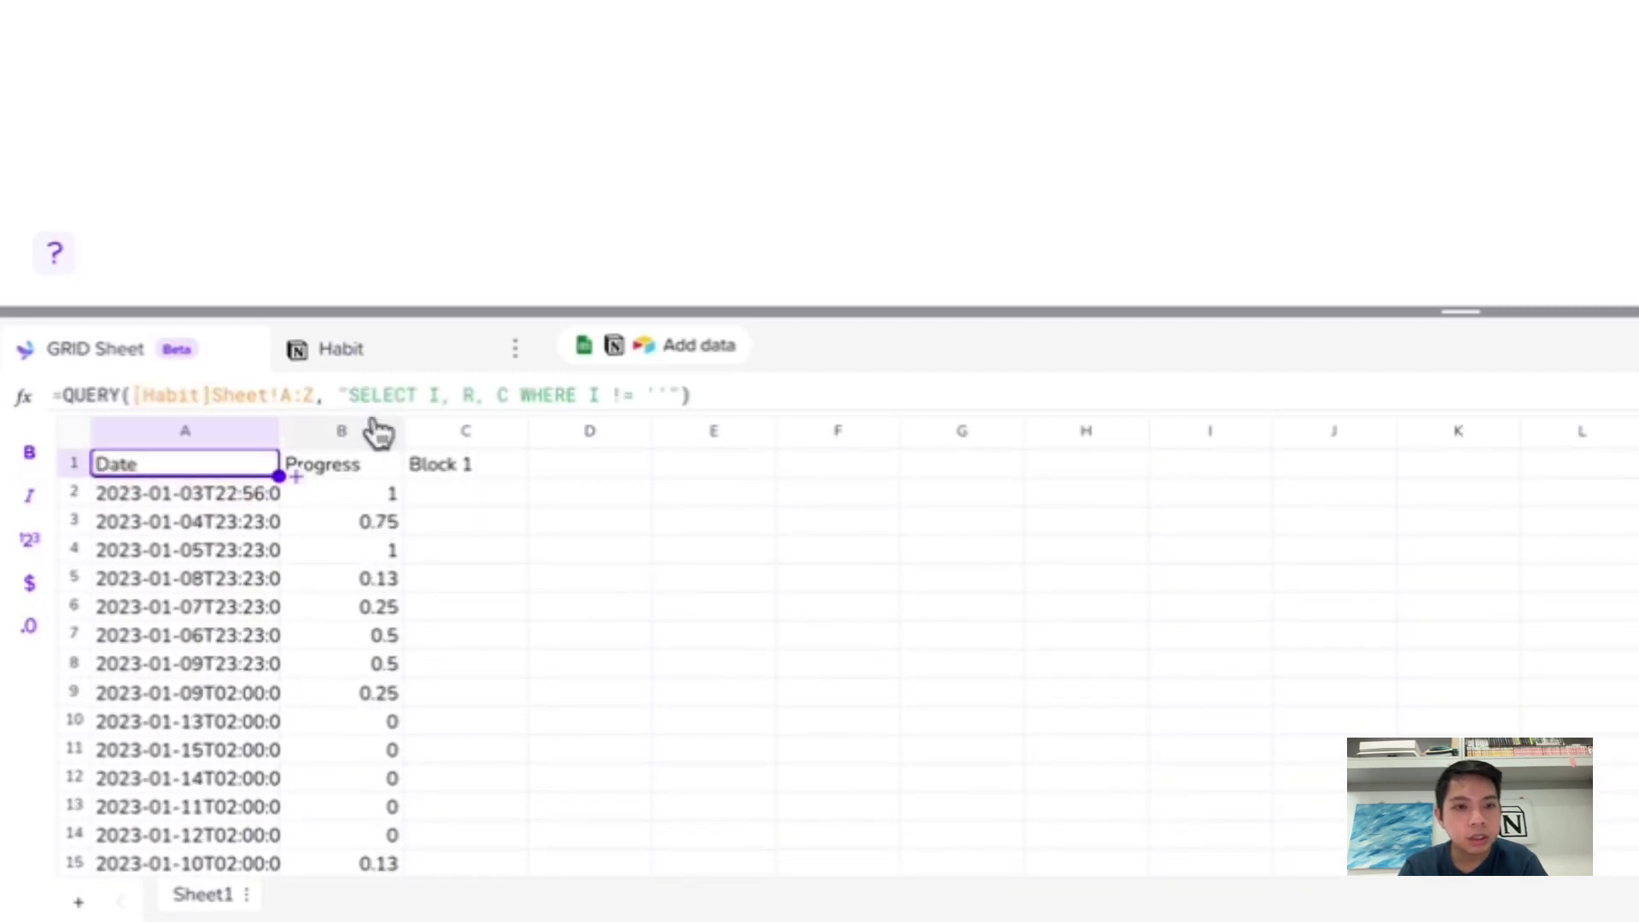
pyautogui.click(615, 396)
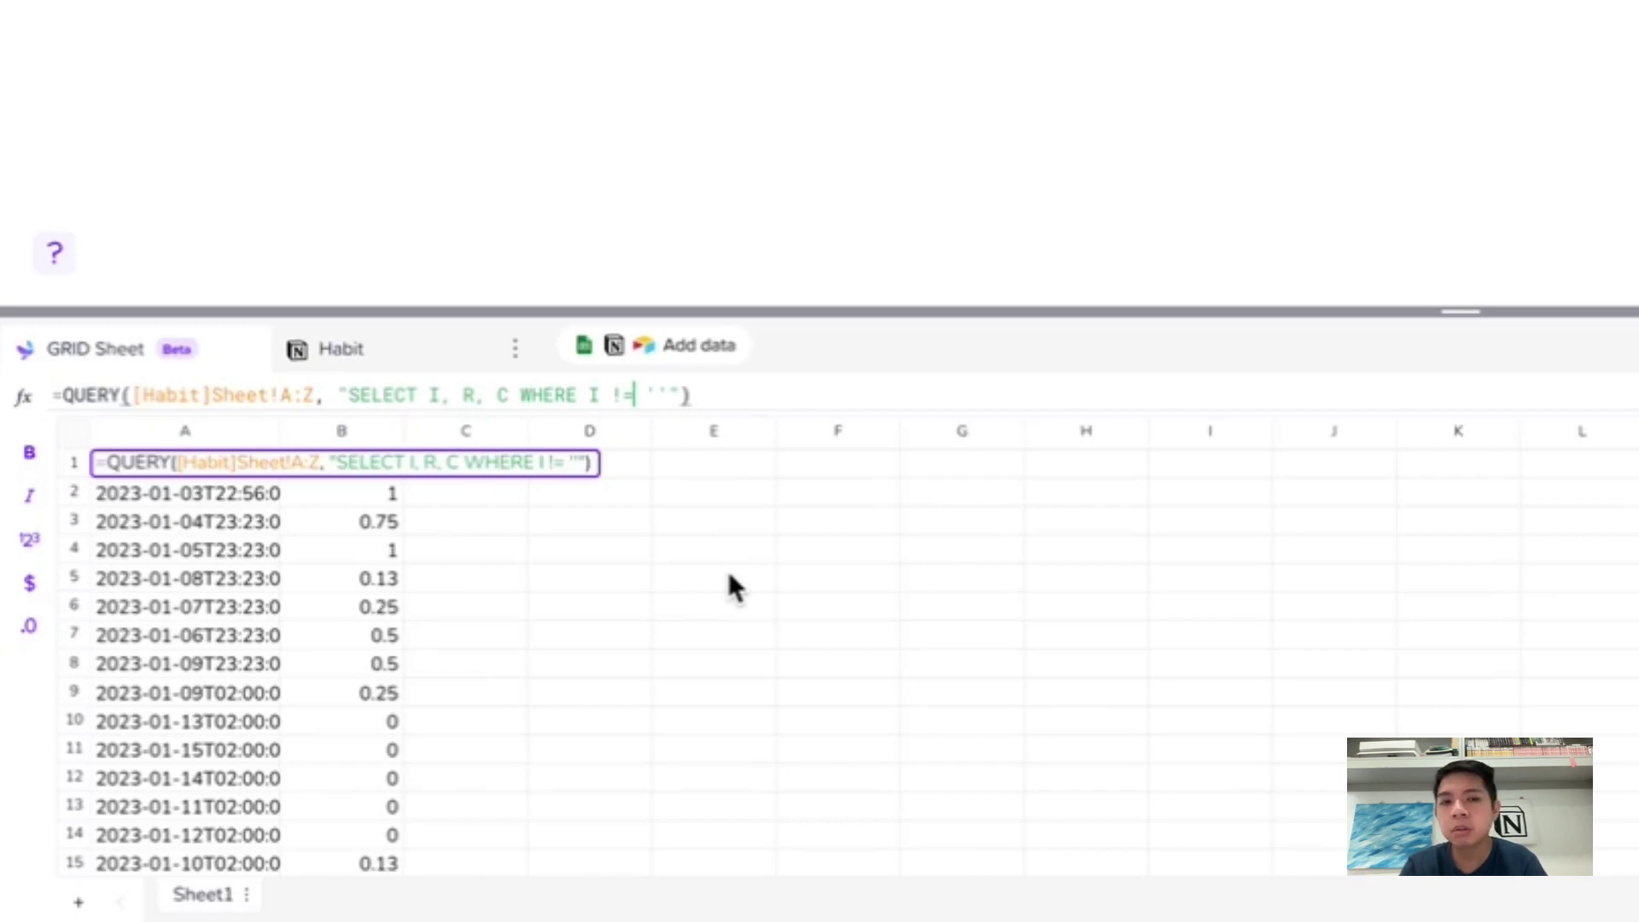
pyautogui.press('Left')
pyautogui.press('Left')
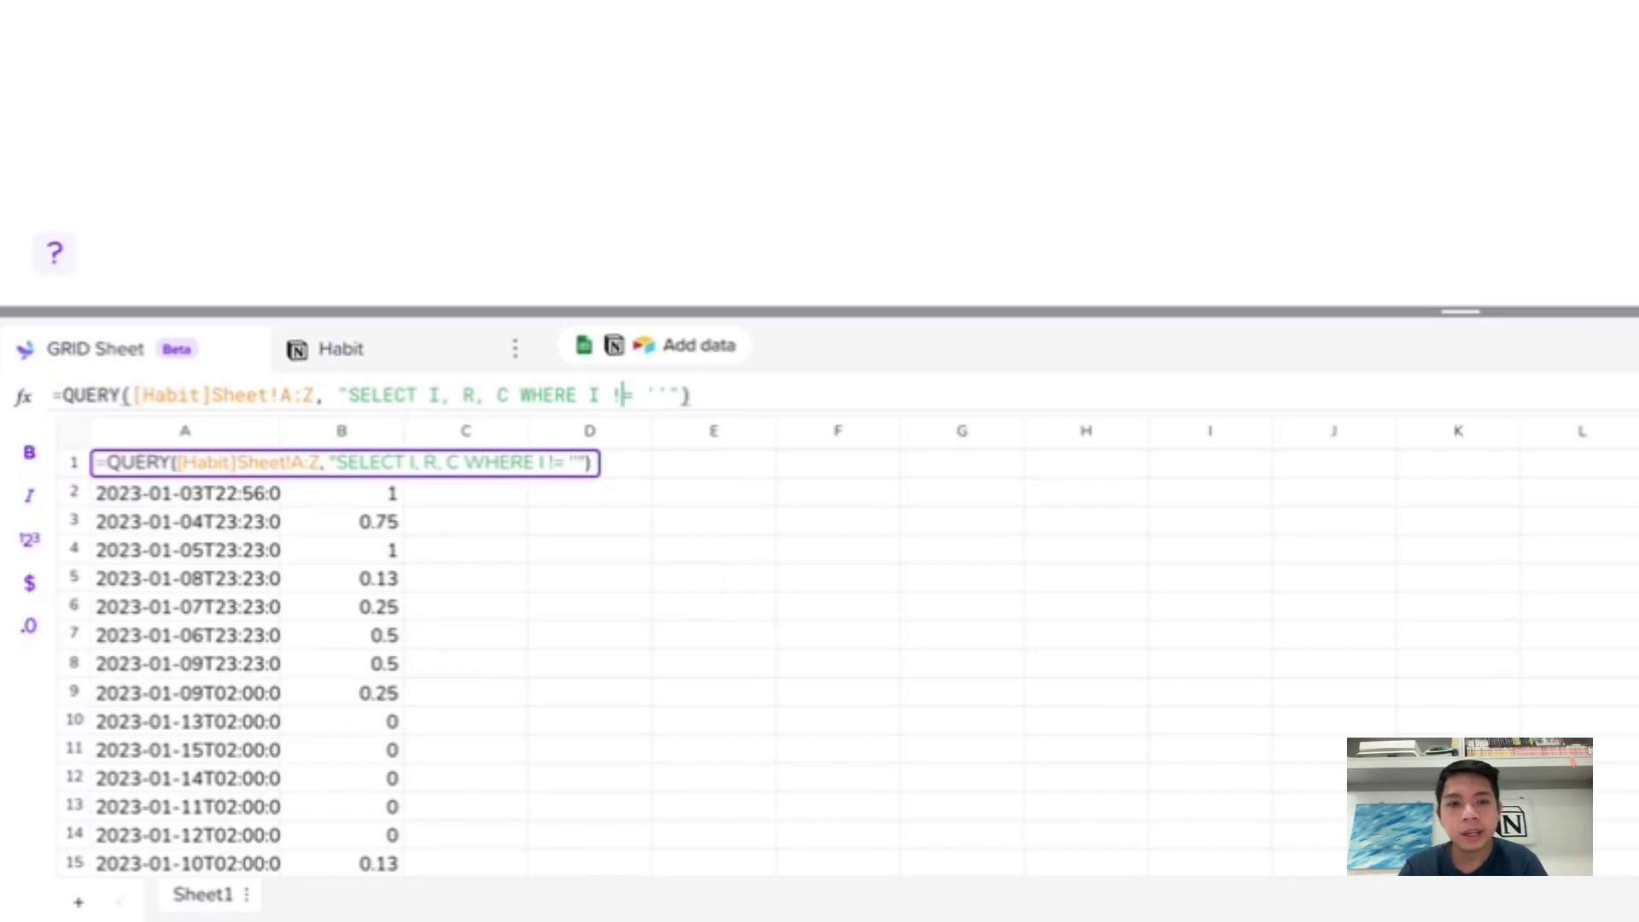
pyautogui.press('Right')
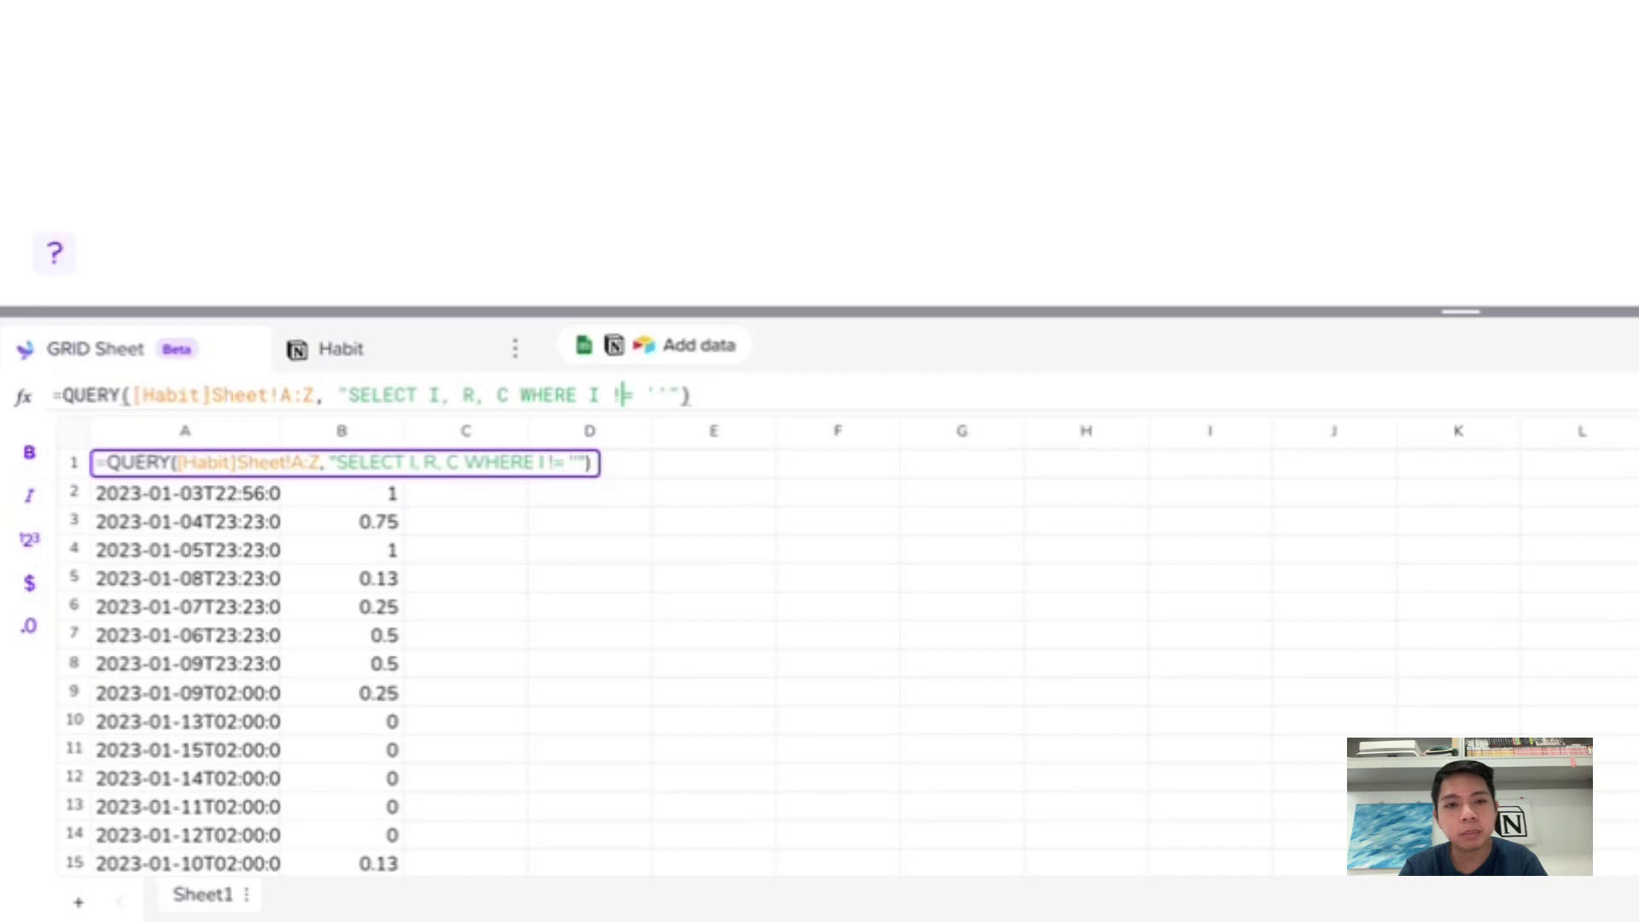
pyautogui.press('Right')
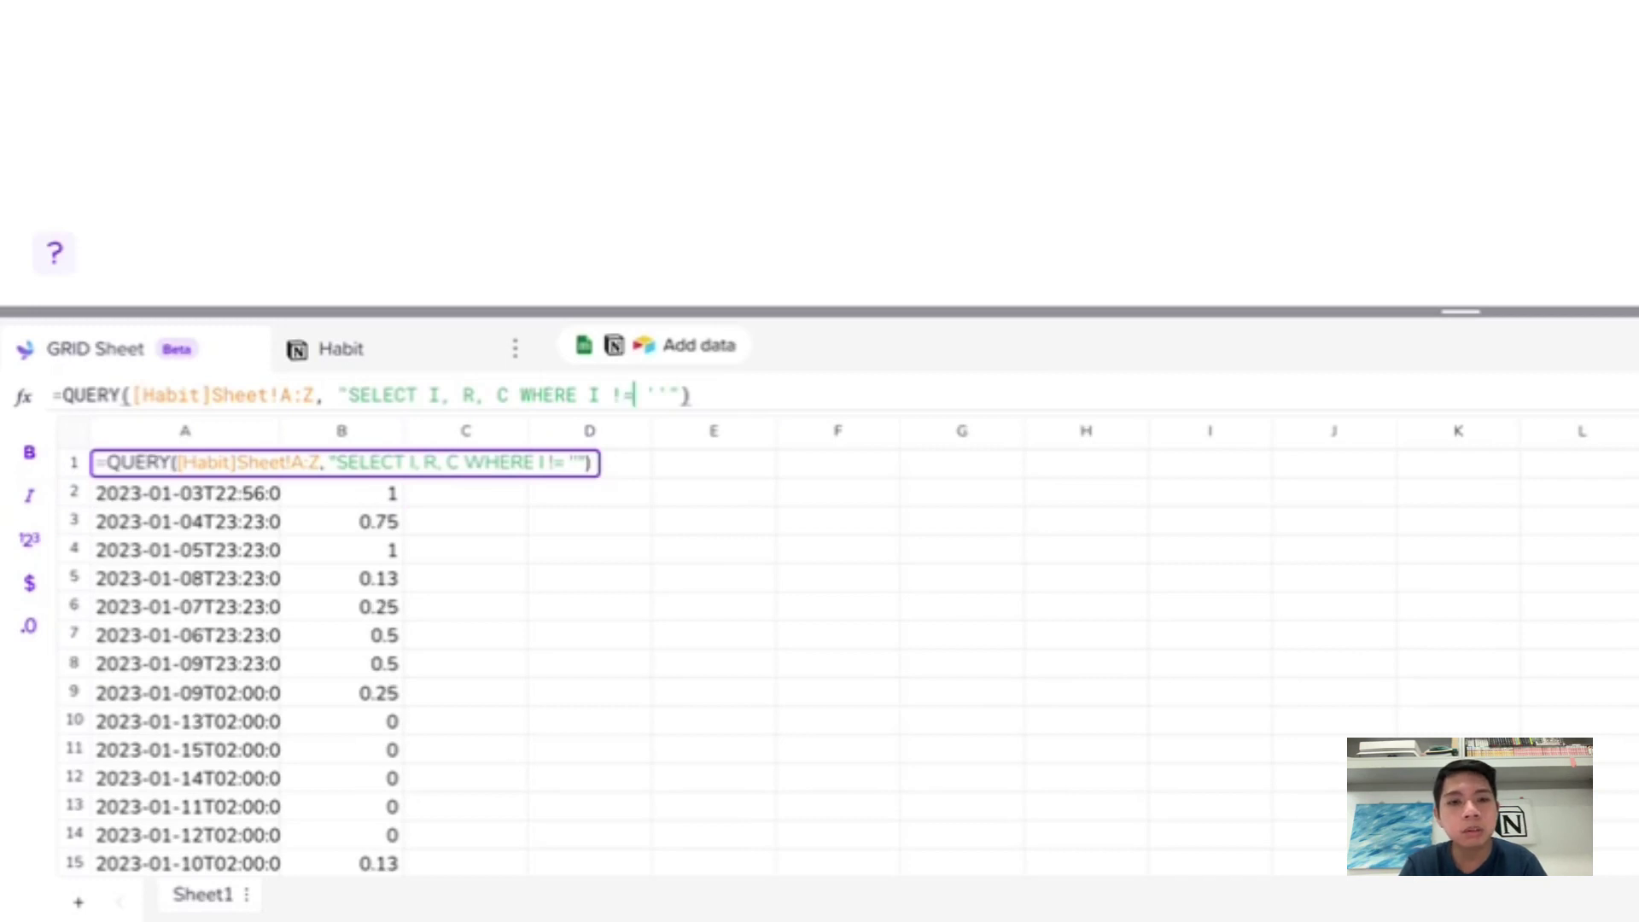
pyautogui.press('Right')
pyautogui.press('Right')
pyautogui.press('Right')
pyautogui.press('Left')
pyautogui.press('Left')
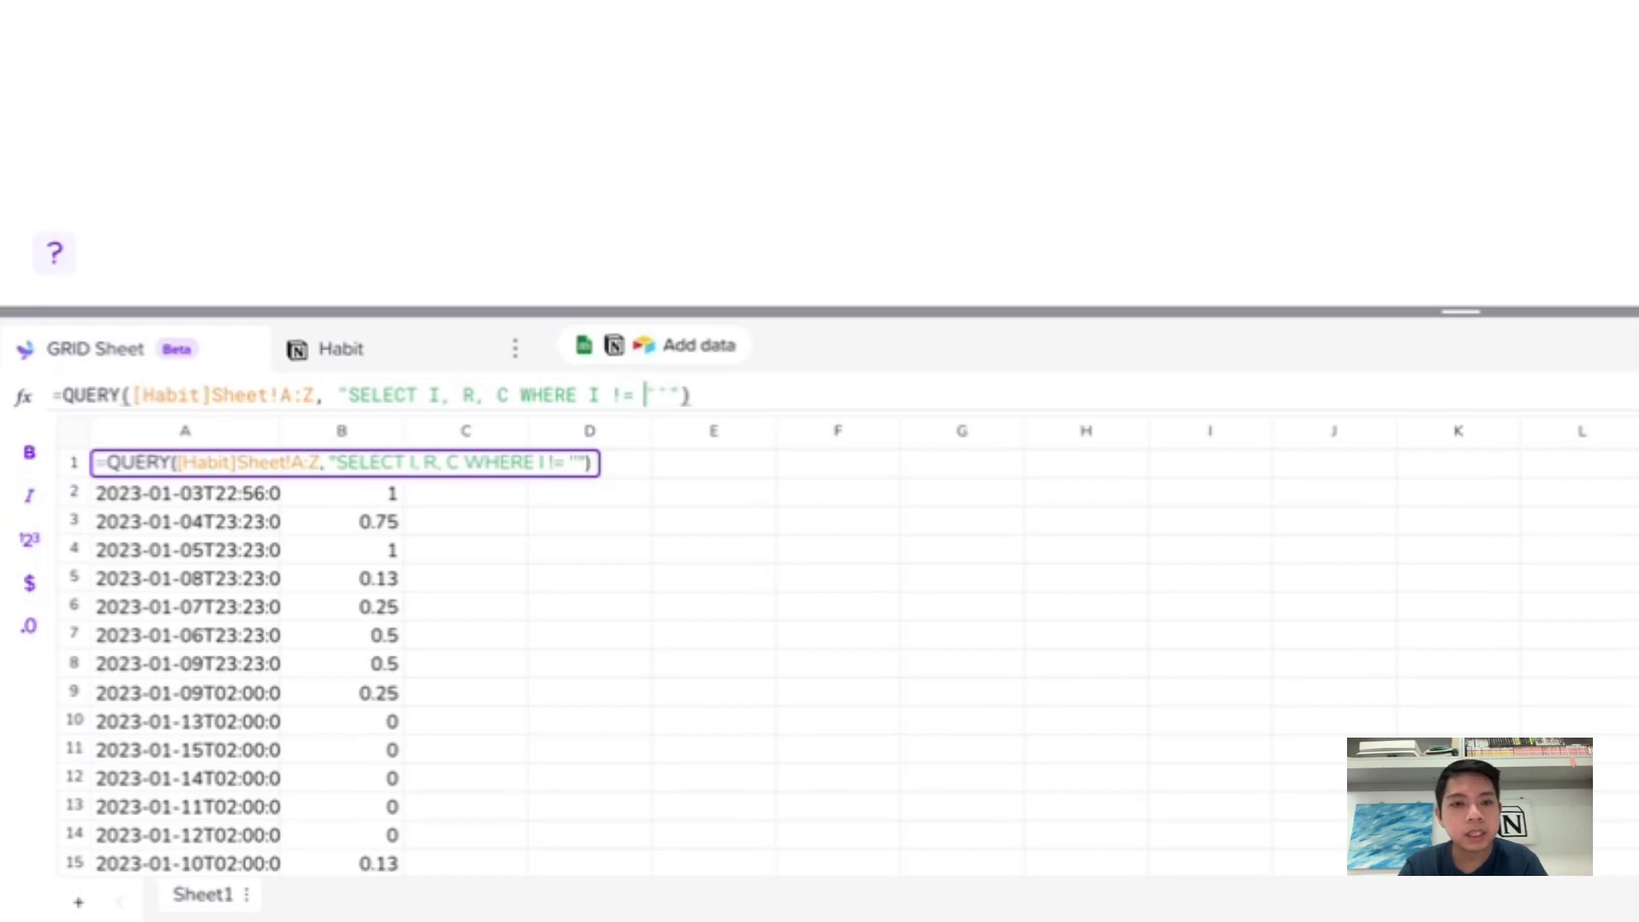
pyautogui.press('Right')
pyautogui.press('Right')
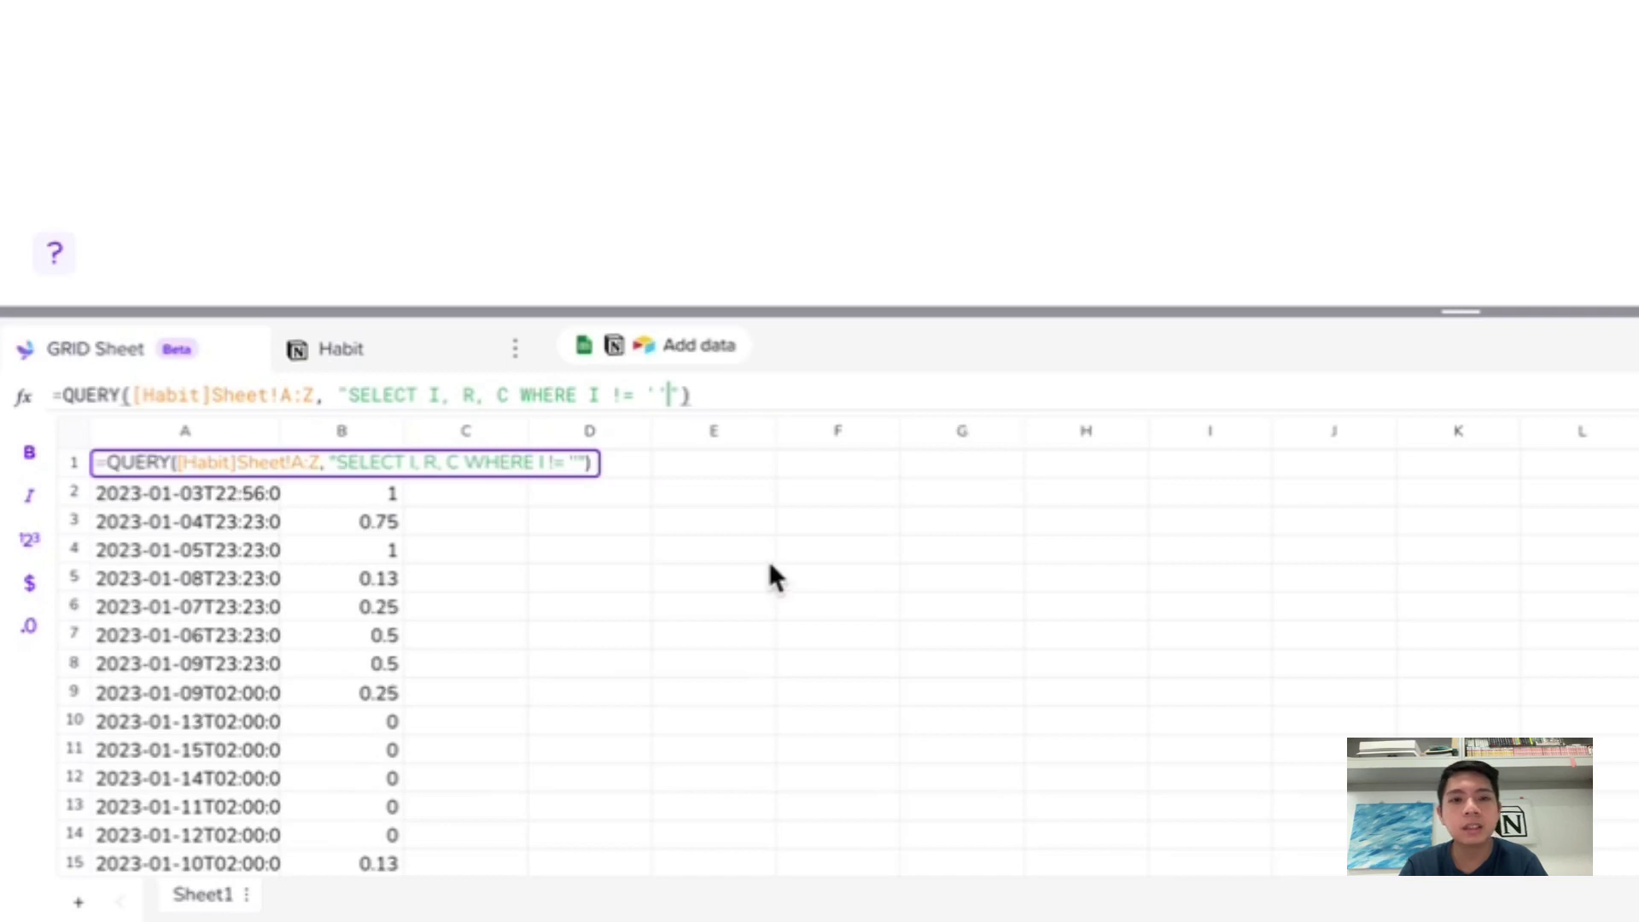
# Try 'fkdkfd' as the comparison text in the A1 query's WHERE clause.
pyautogui.press('Left')
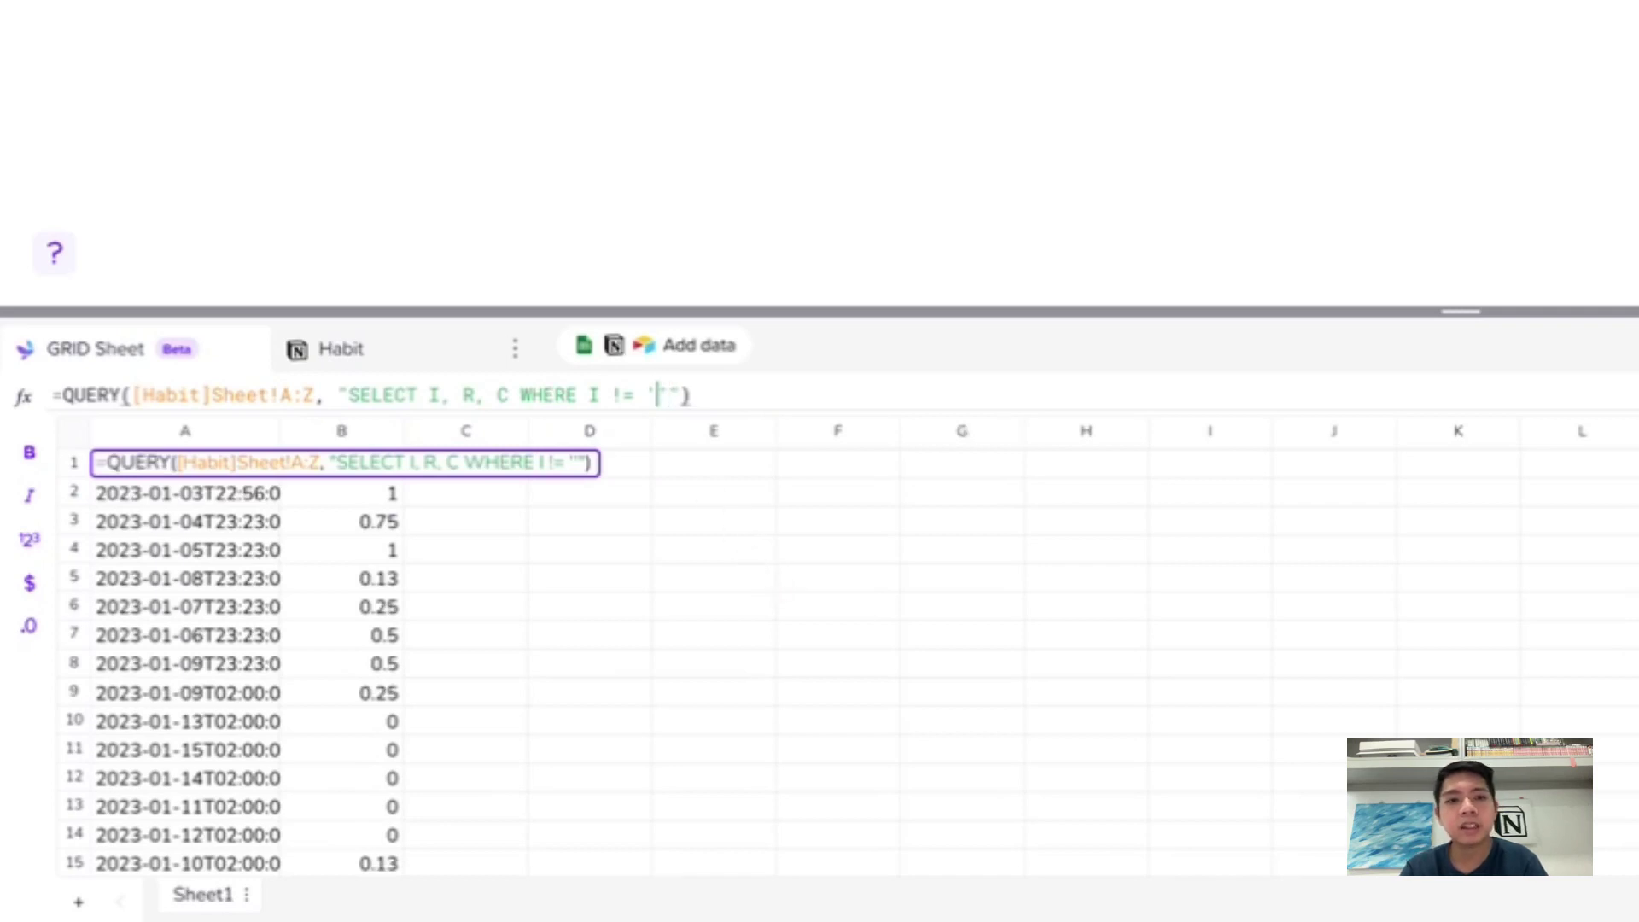
pyautogui.write('fkdkfd')
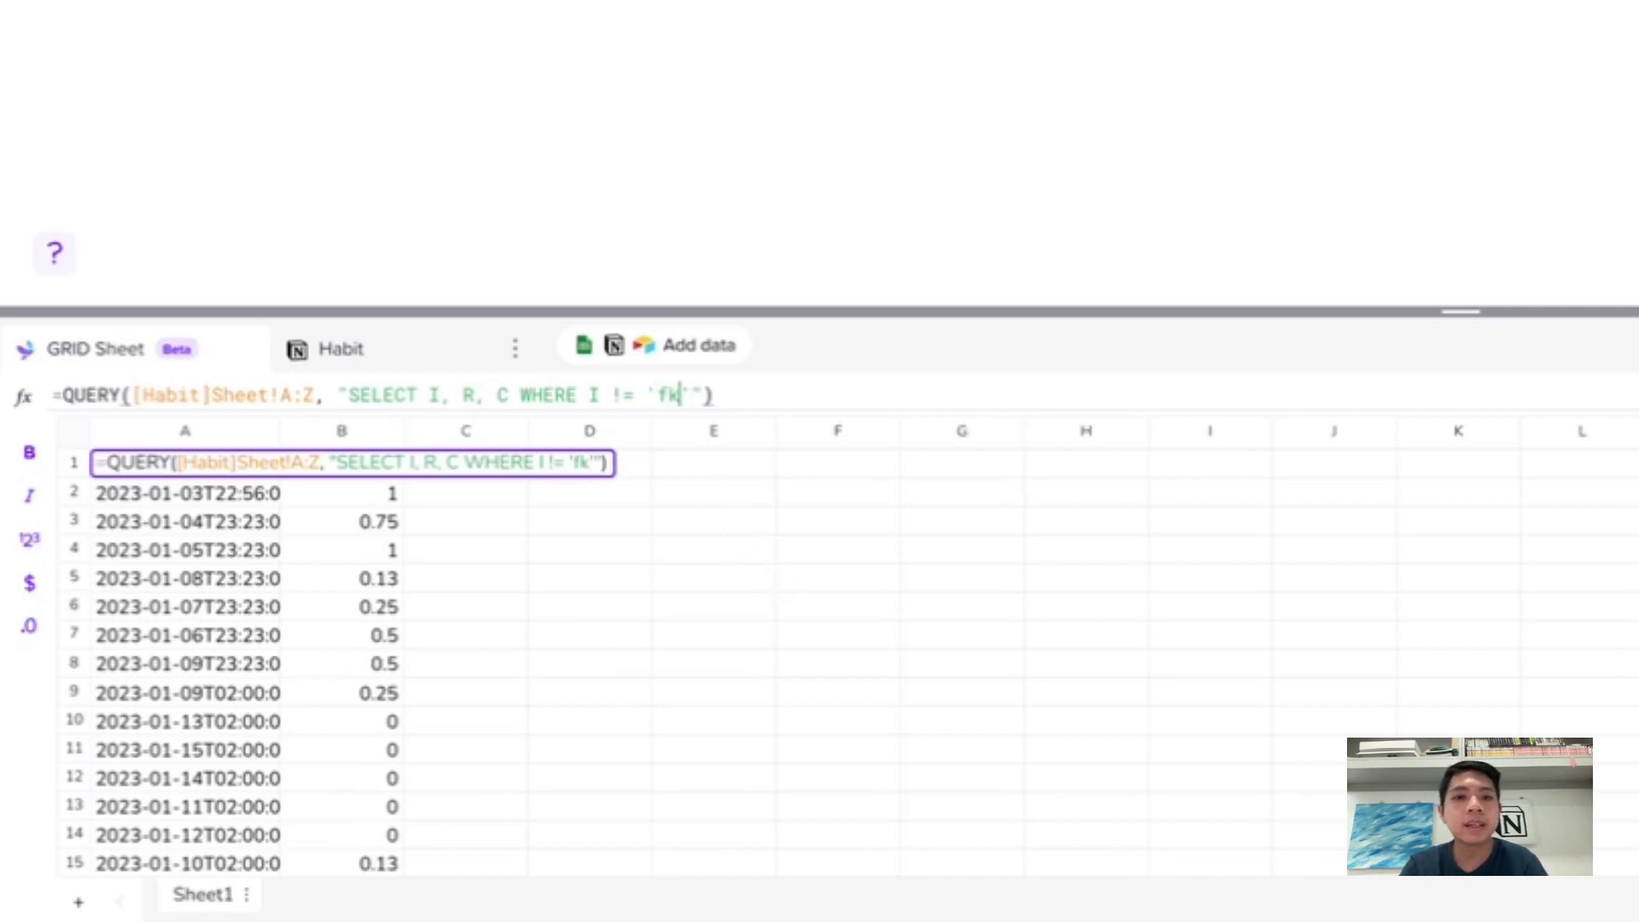
pyautogui.press('Return')
pyautogui.press('Up')
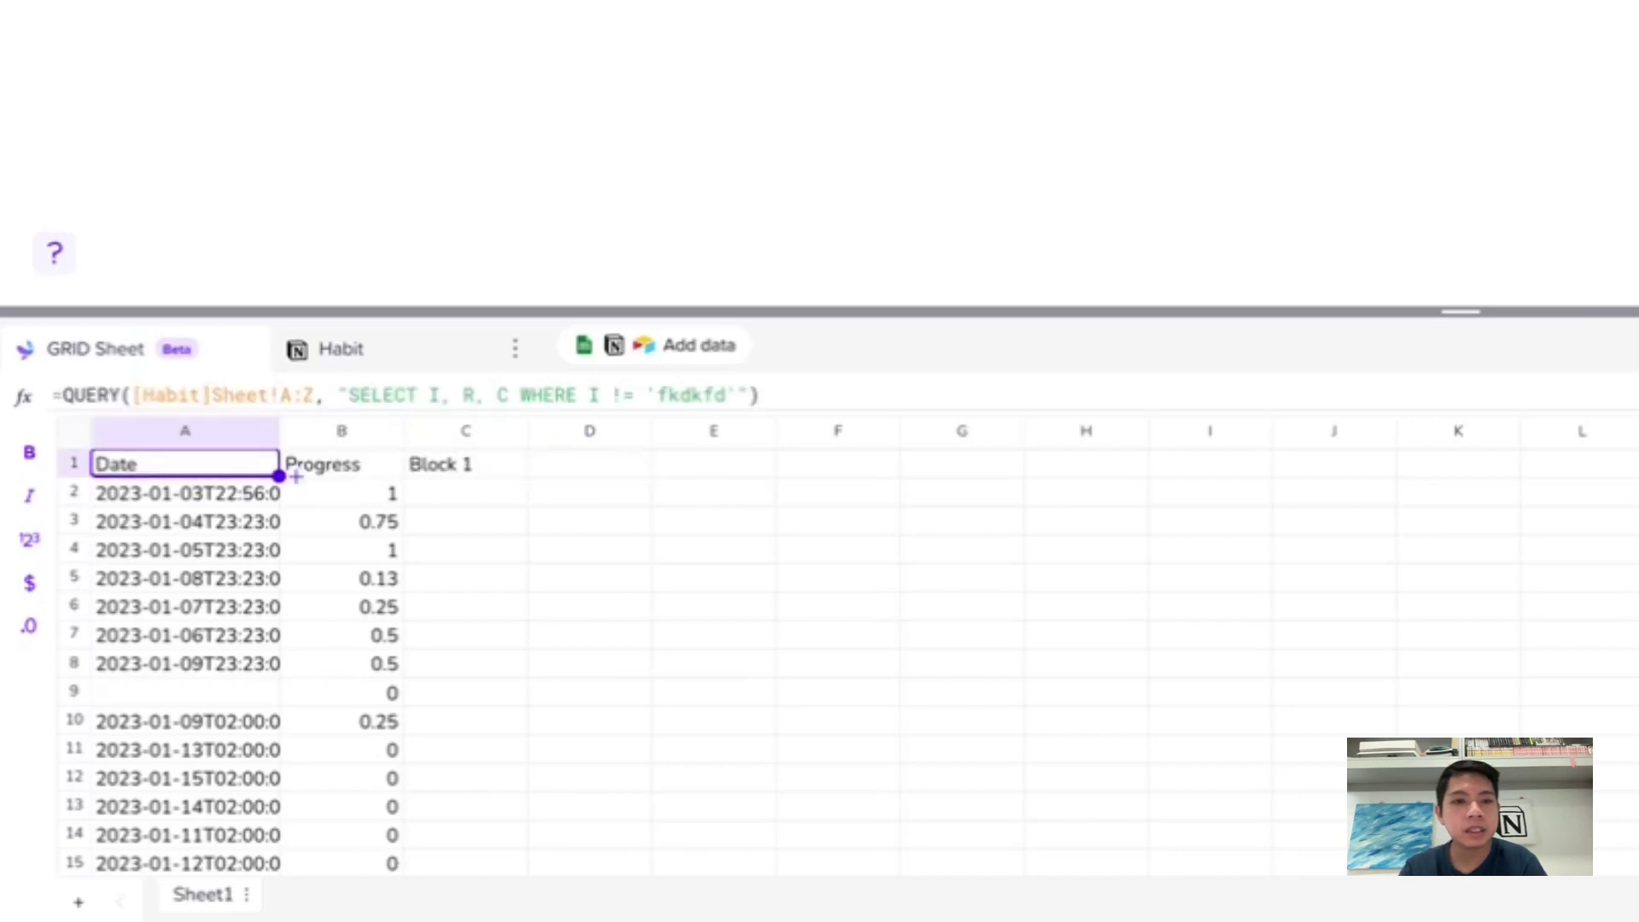
# Remove the text fkdkfd from the A1 query so that its condition reads I != '' and enter the formula.
pyautogui.click(674, 394)
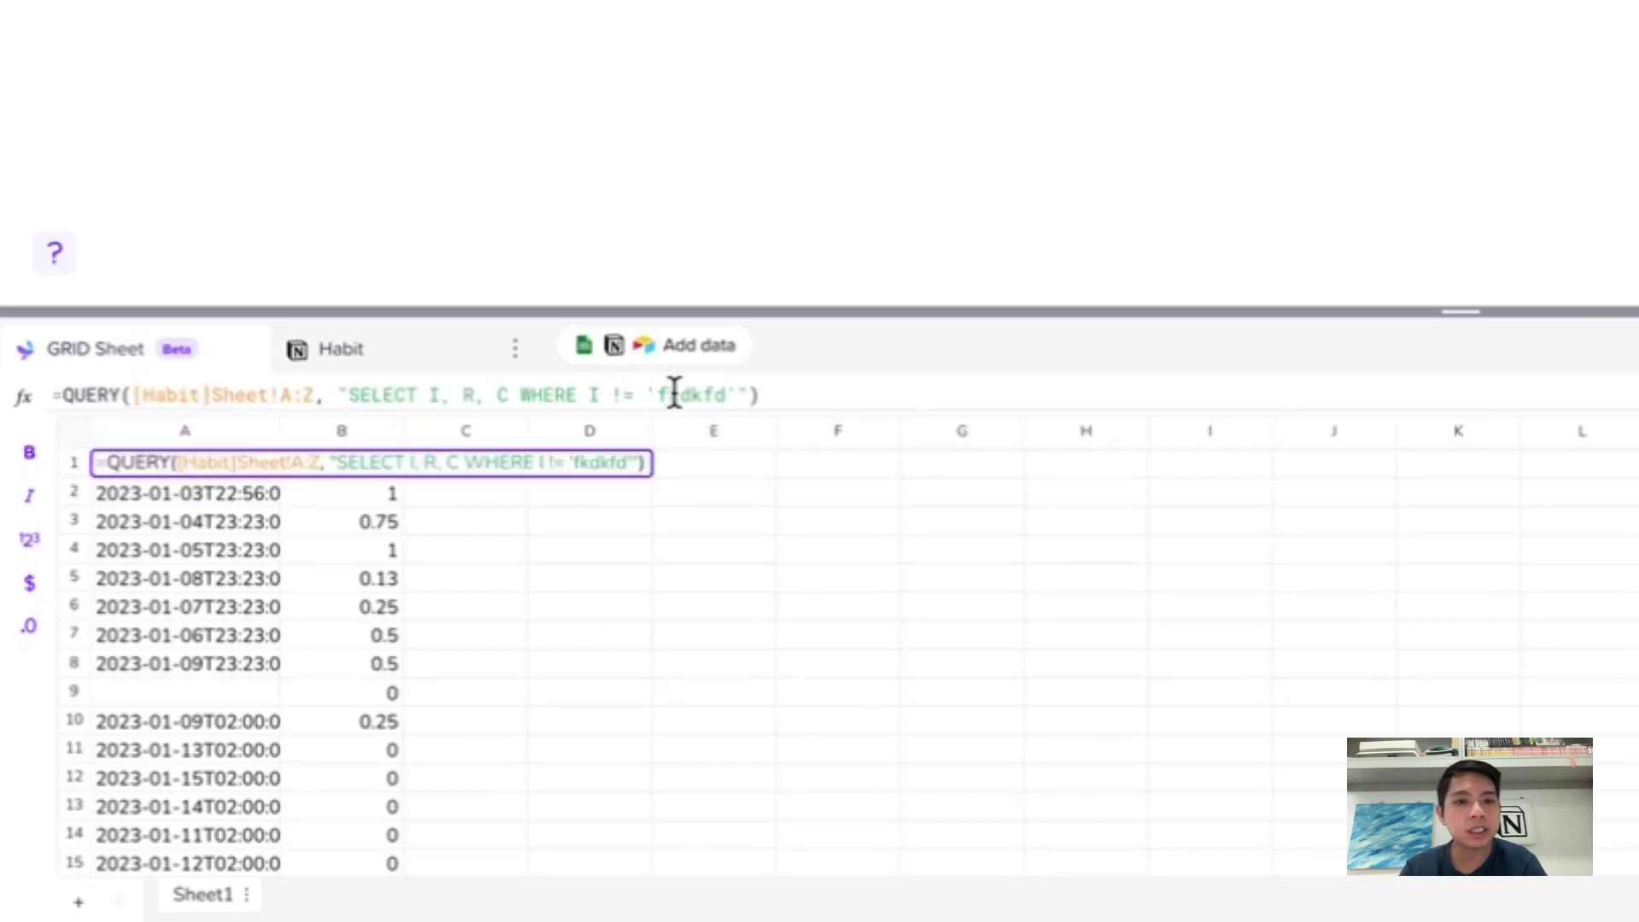
pyautogui.doubleClick(674, 394)
pyautogui.press('BackSpace')
pyautogui.press('Return')
pyautogui.press('Up')
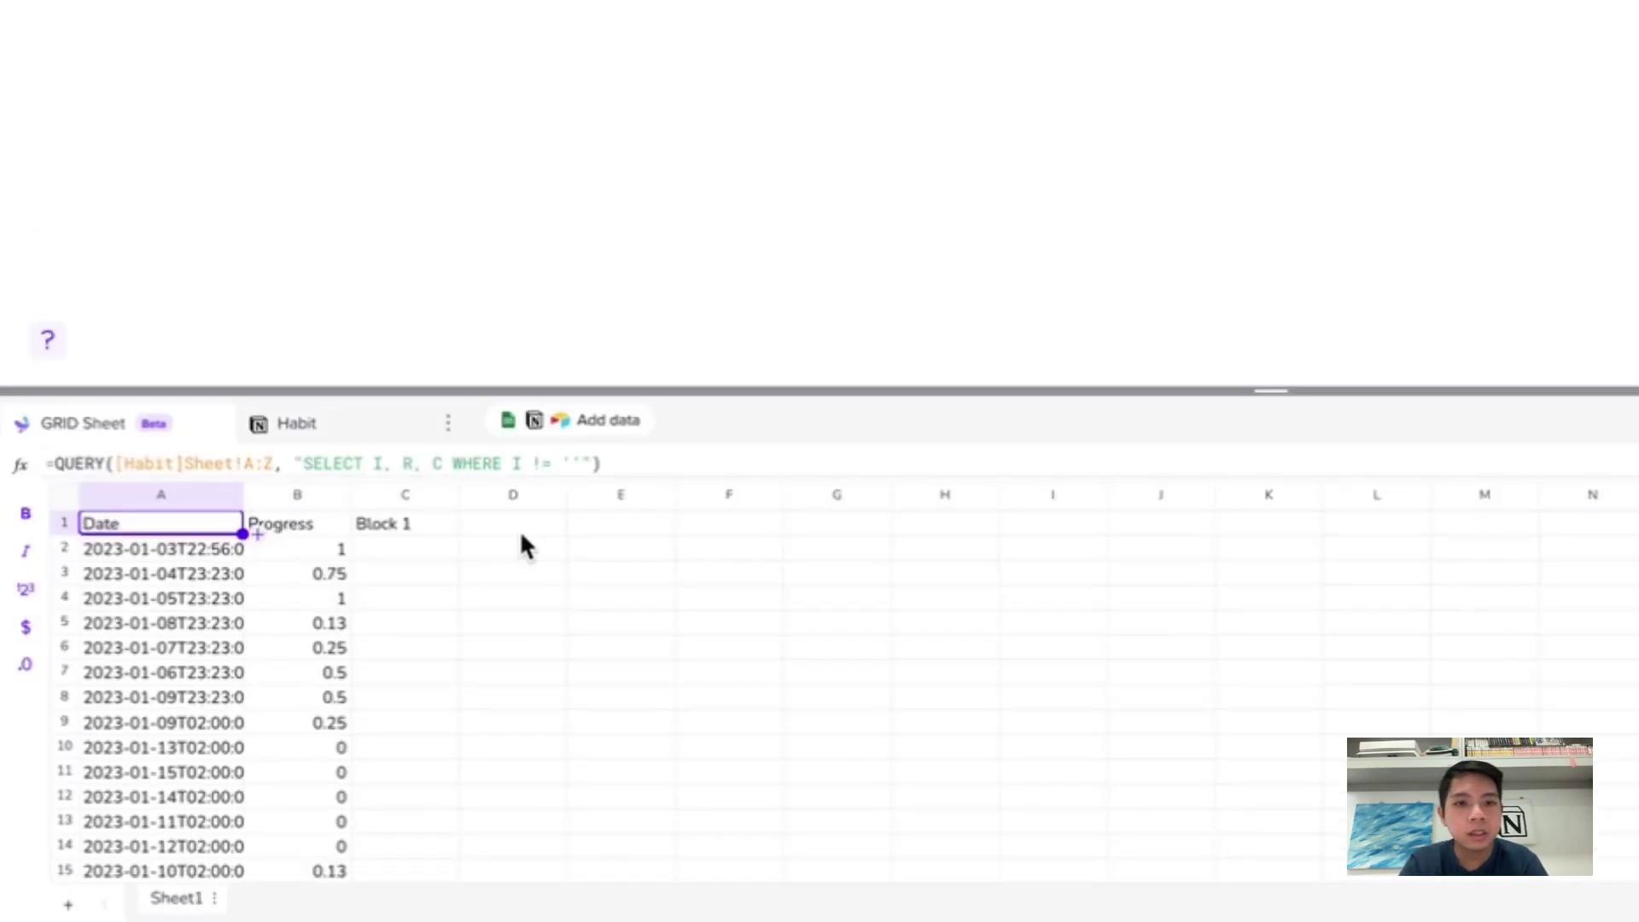
# Append ORDER BY I ASC to the end of the A1 query string and enter the formula.
pyautogui.click(575, 462)
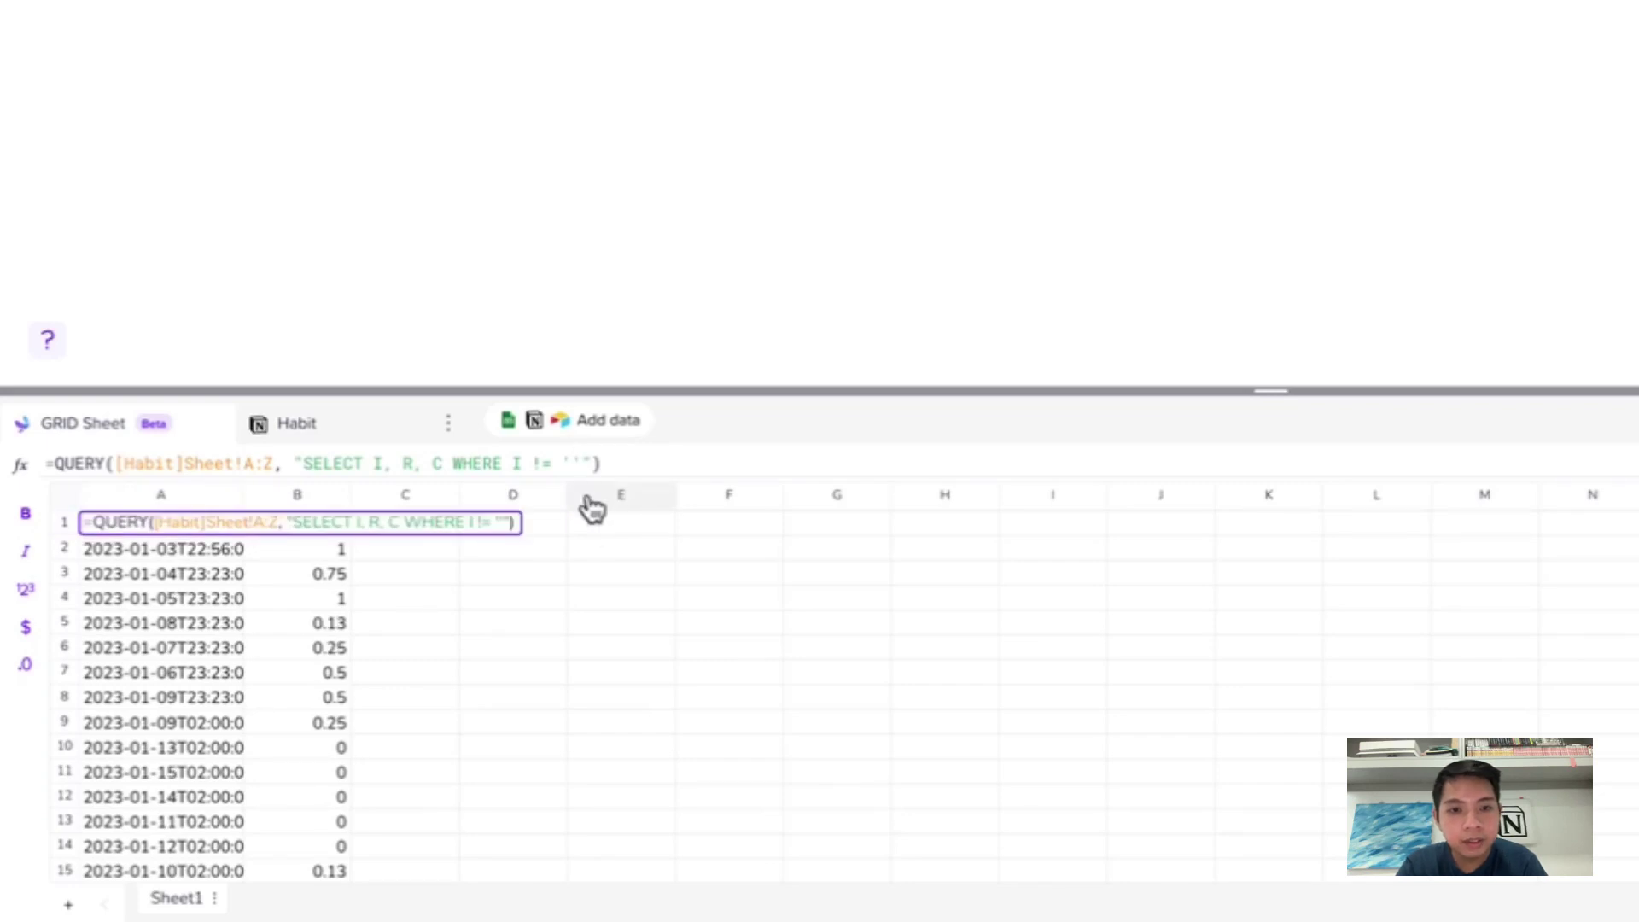
pyautogui.click(578, 459)
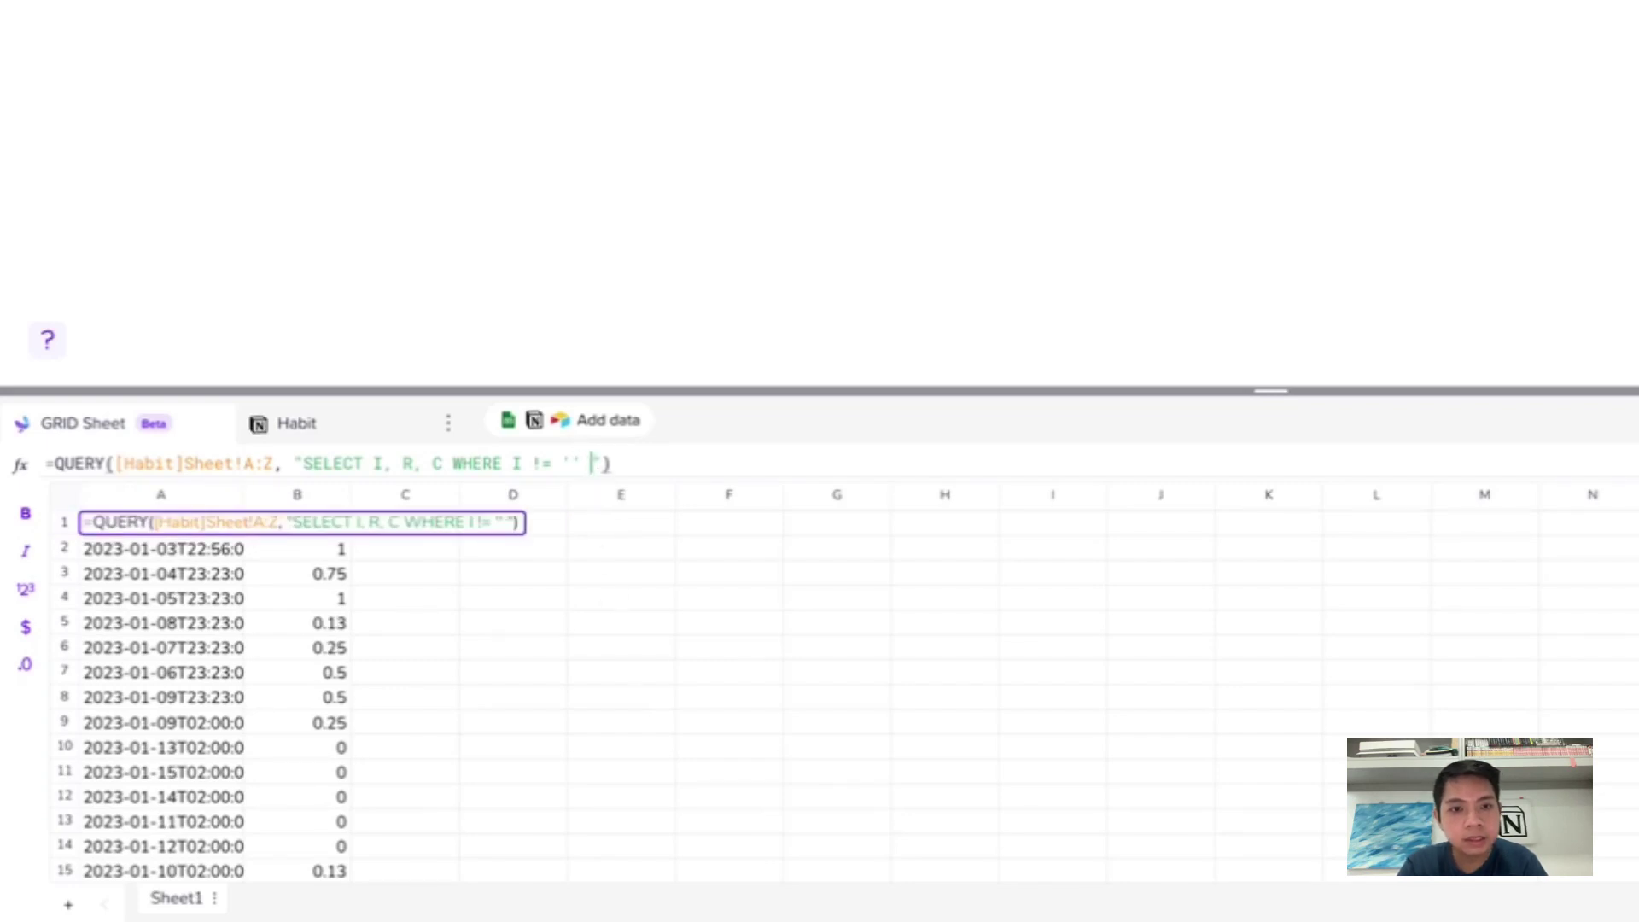
pyautogui.write('ORDER BY')
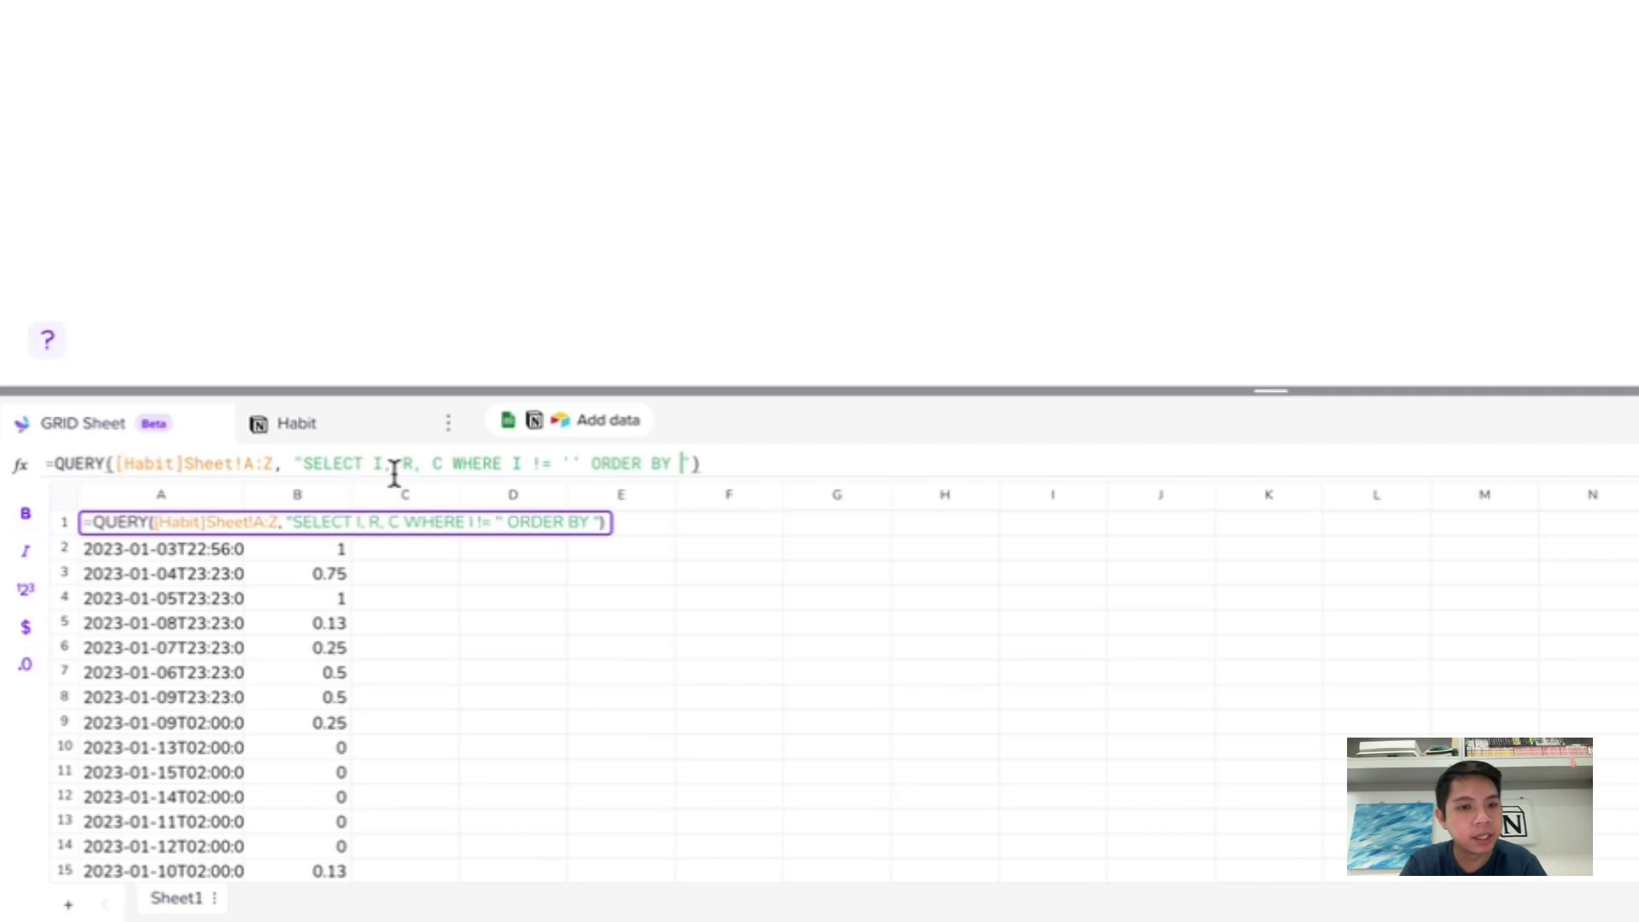
pyautogui.write('I')
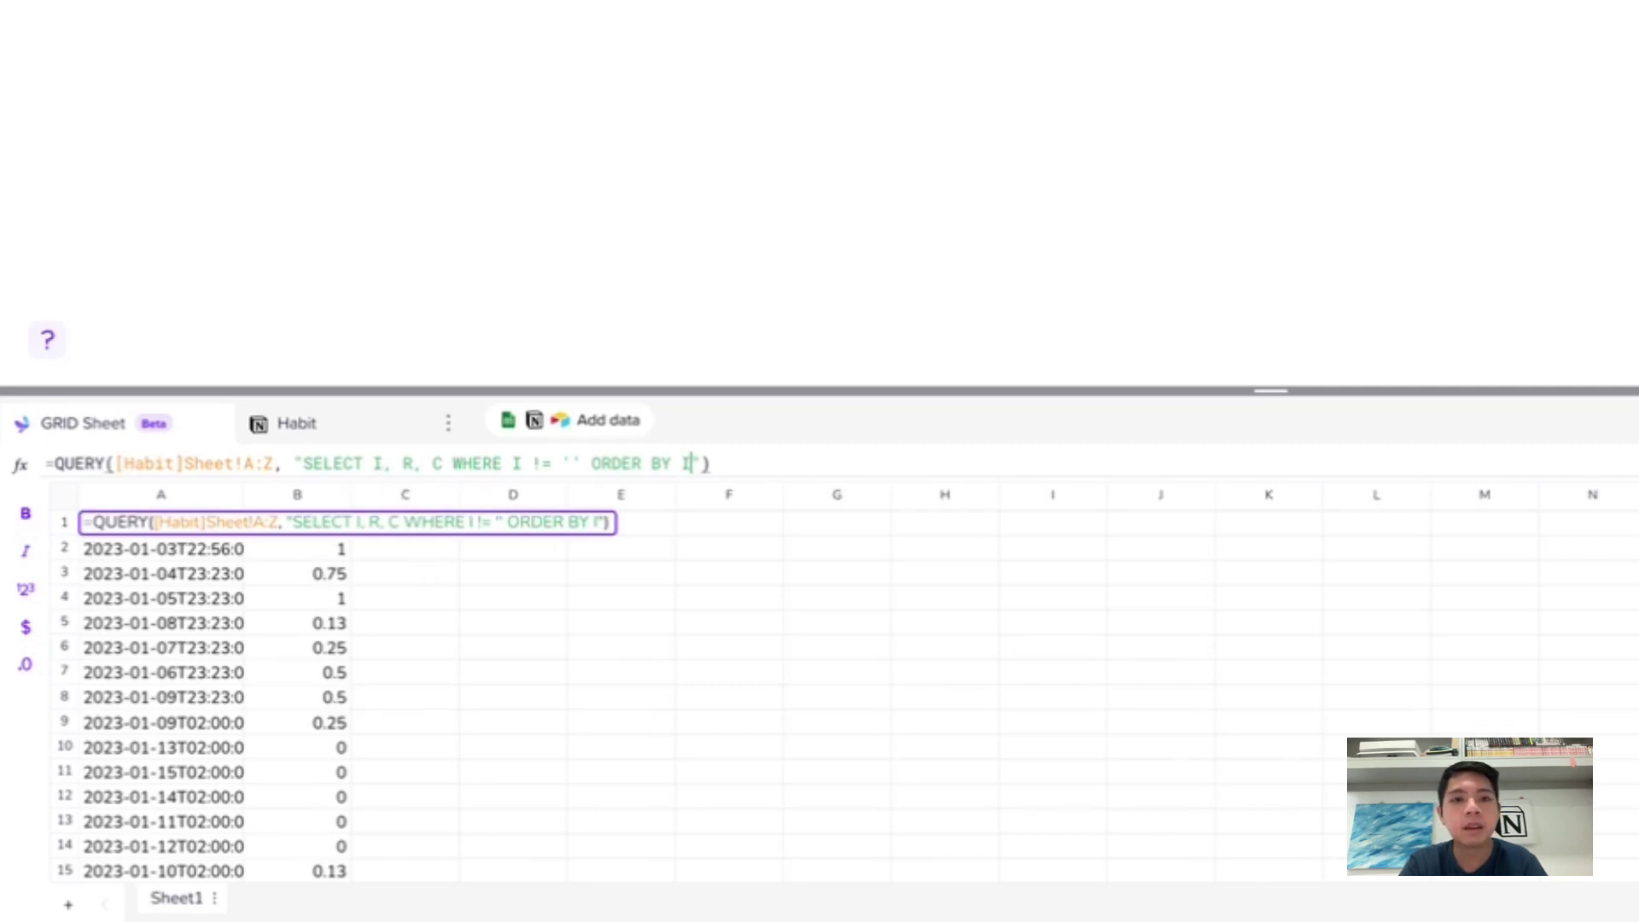
pyautogui.write(' ASC')
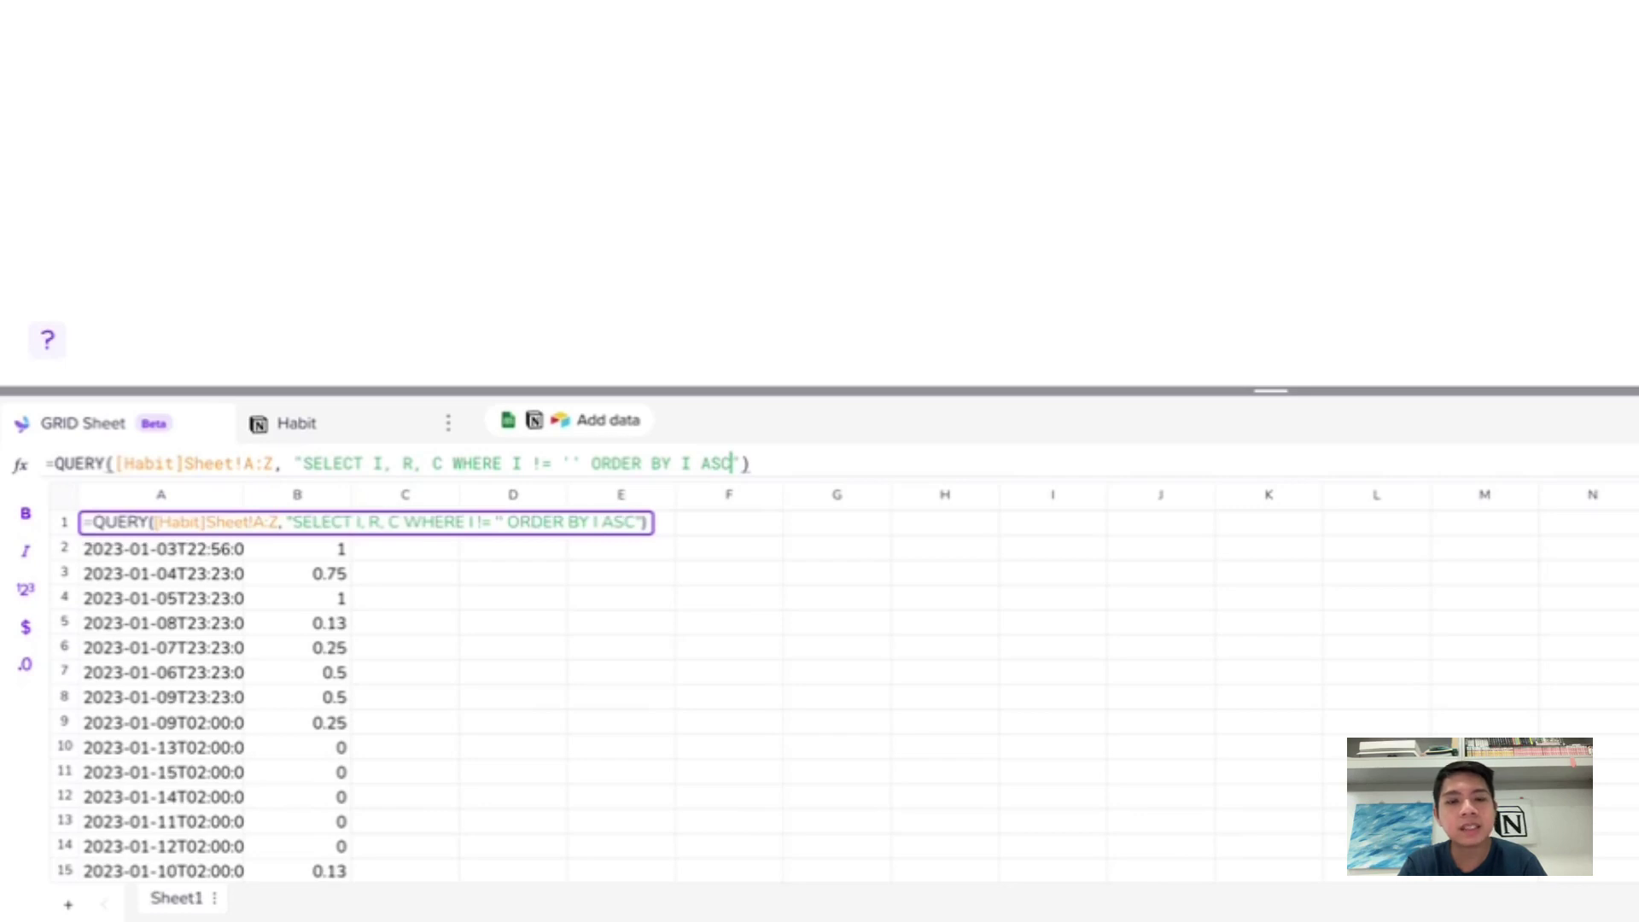
pyautogui.press('Return')
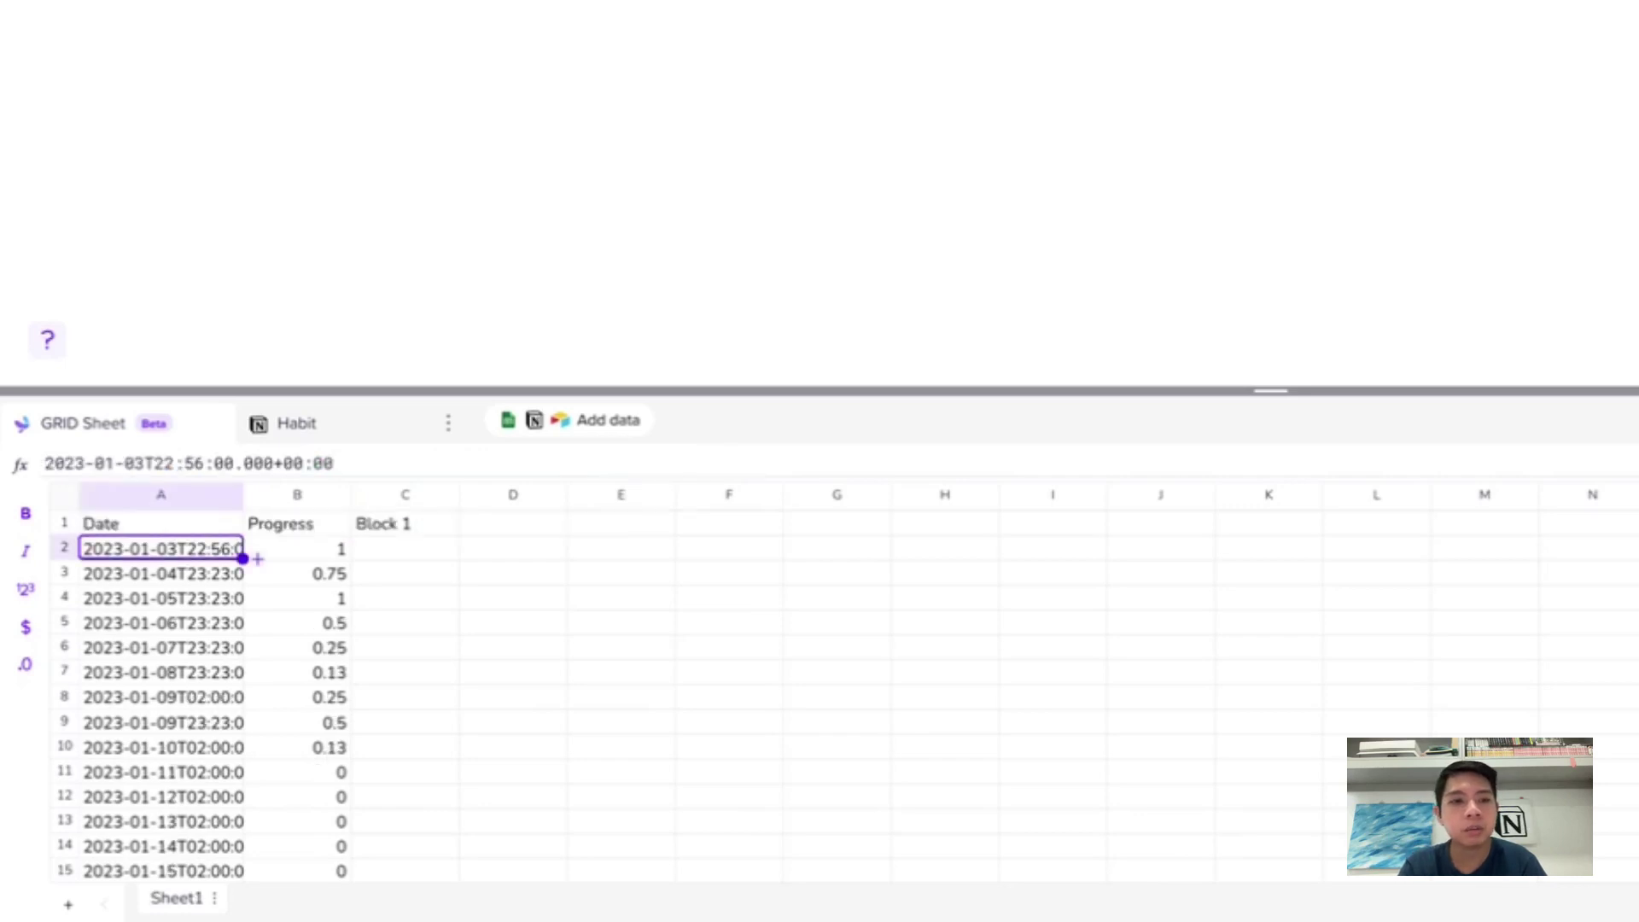
# Review the order of the Date entries in column A from row 2 down to row 12.
pyautogui.press('Down')
pyautogui.press('Down')
pyautogui.press('Down')
pyautogui.press('Down')
pyautogui.press('Down')
pyautogui.press('Down')
pyautogui.press('Down')
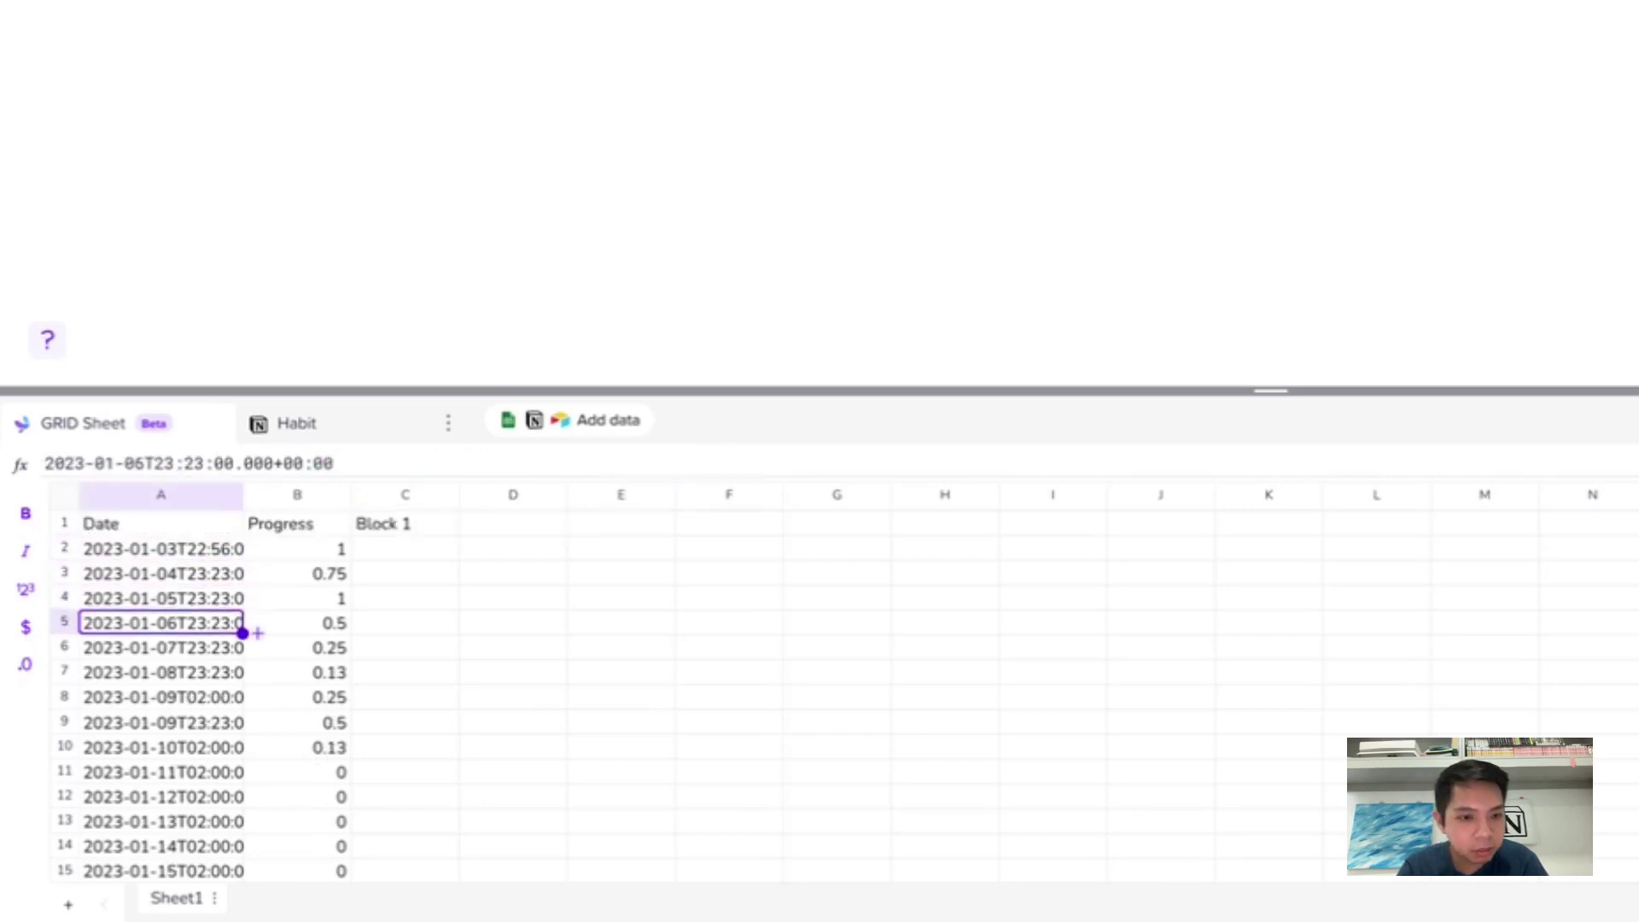
pyautogui.press('Up')
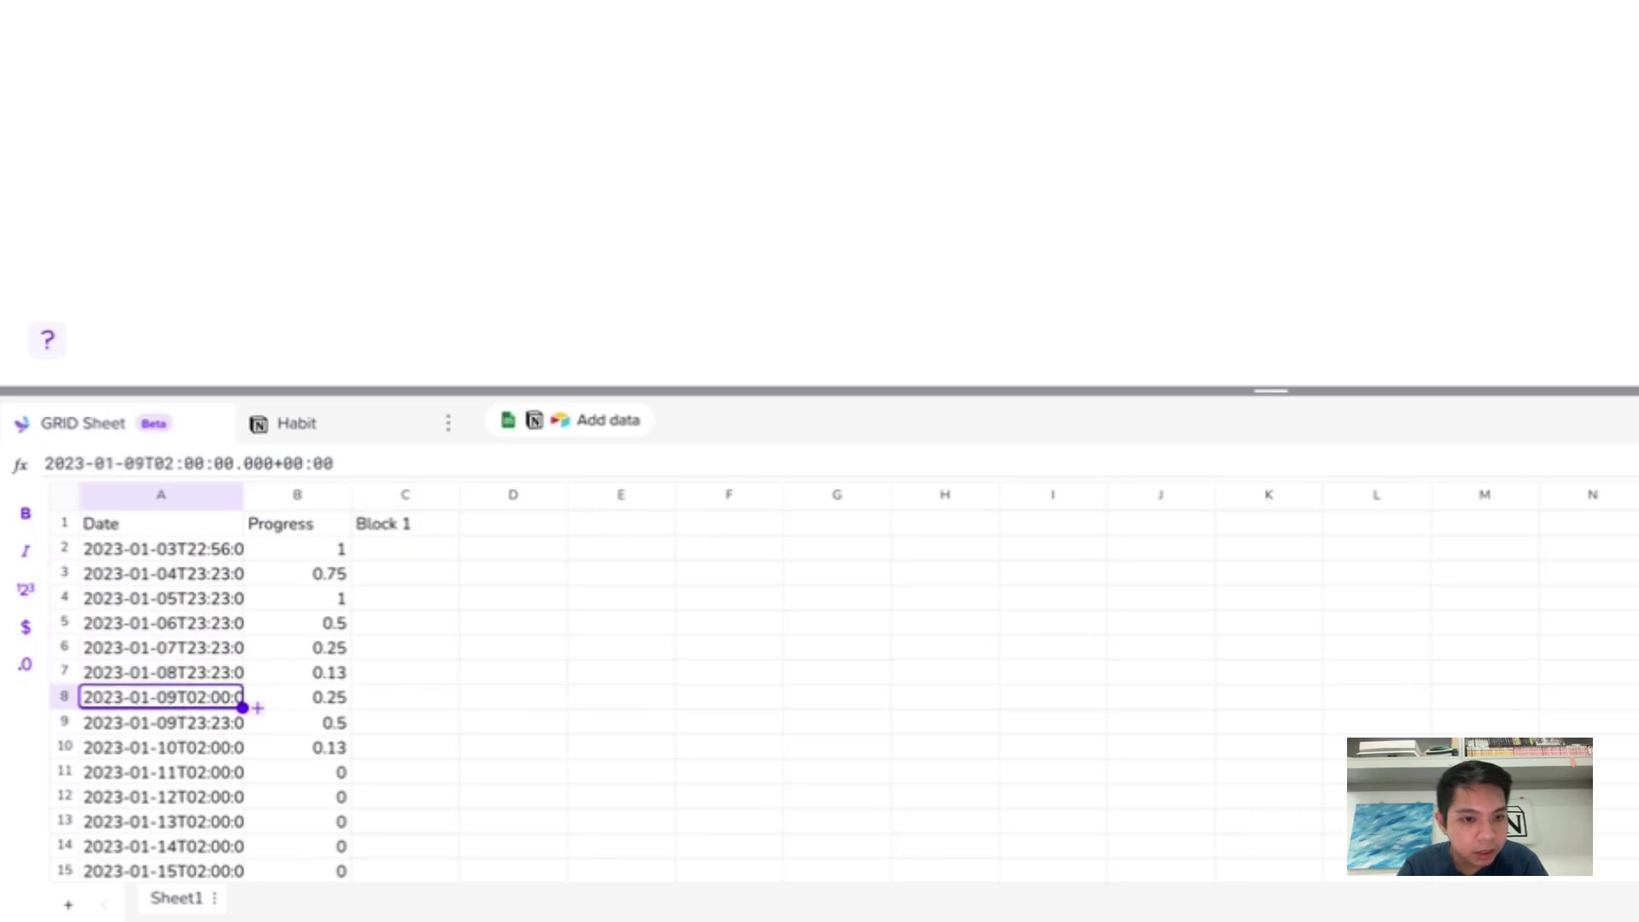
pyautogui.press('Up')
pyautogui.press('Down')
pyautogui.press('Down')
pyautogui.press('Down')
pyautogui.press('Down')
pyautogui.press('Down')
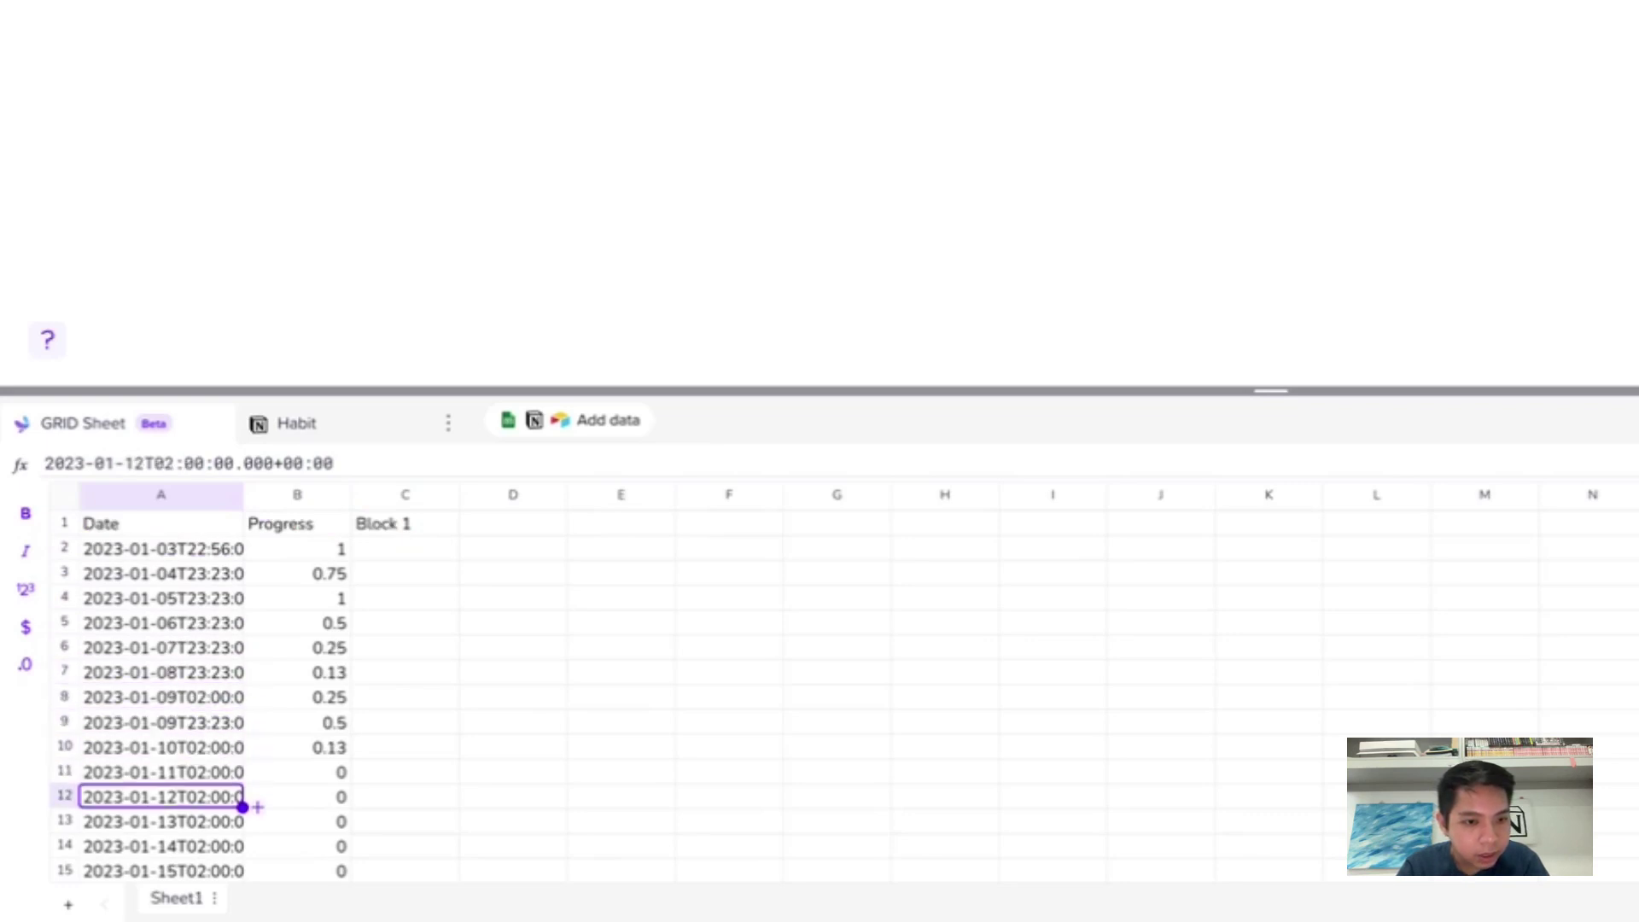
# Review the order of the Date entries in column A down through the mid-February rows and return to row 2.
pyautogui.press('Down')
pyautogui.press('Down')
pyautogui.press('Down')
pyautogui.press('Up')
pyautogui.press('Up')
pyautogui.press('Up')
pyautogui.press('Up')
pyautogui.press('Up')
pyautogui.press('Up')
pyautogui.press('Up')
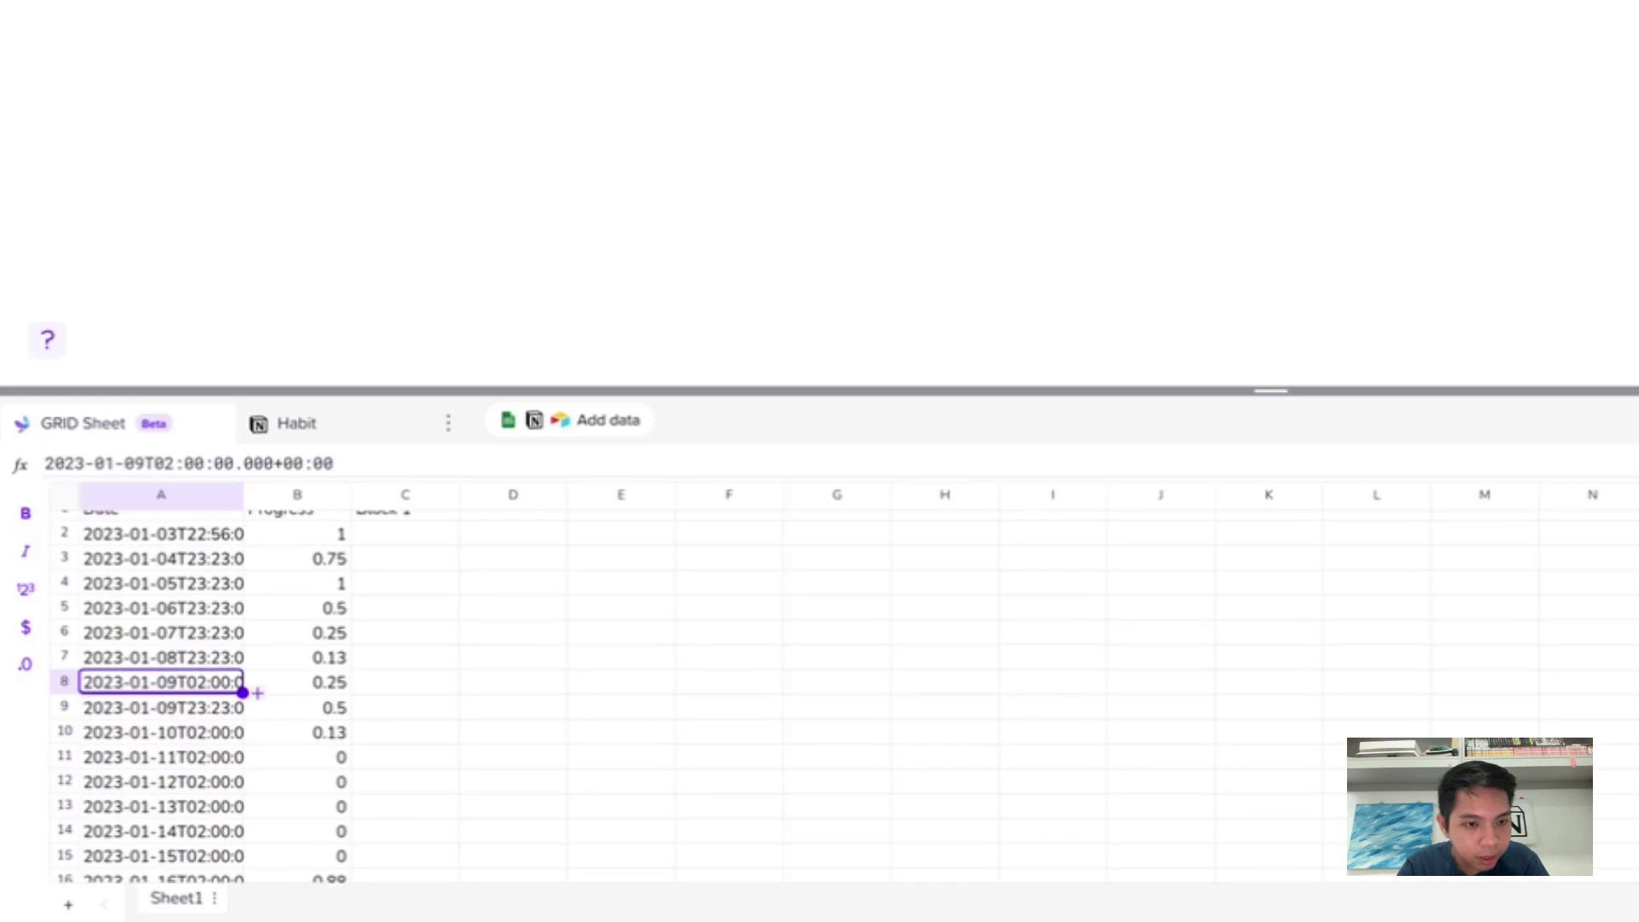
pyautogui.press('Down')
pyautogui.press('Down')
pyautogui.press('Down')
pyautogui.press('Down')
pyautogui.press('Down')
pyautogui.press('Down')
pyautogui.press('Down')
pyautogui.press('Down')
pyautogui.press('Down')
pyautogui.press('Down')
pyautogui.press('Down')
pyautogui.press('Down')
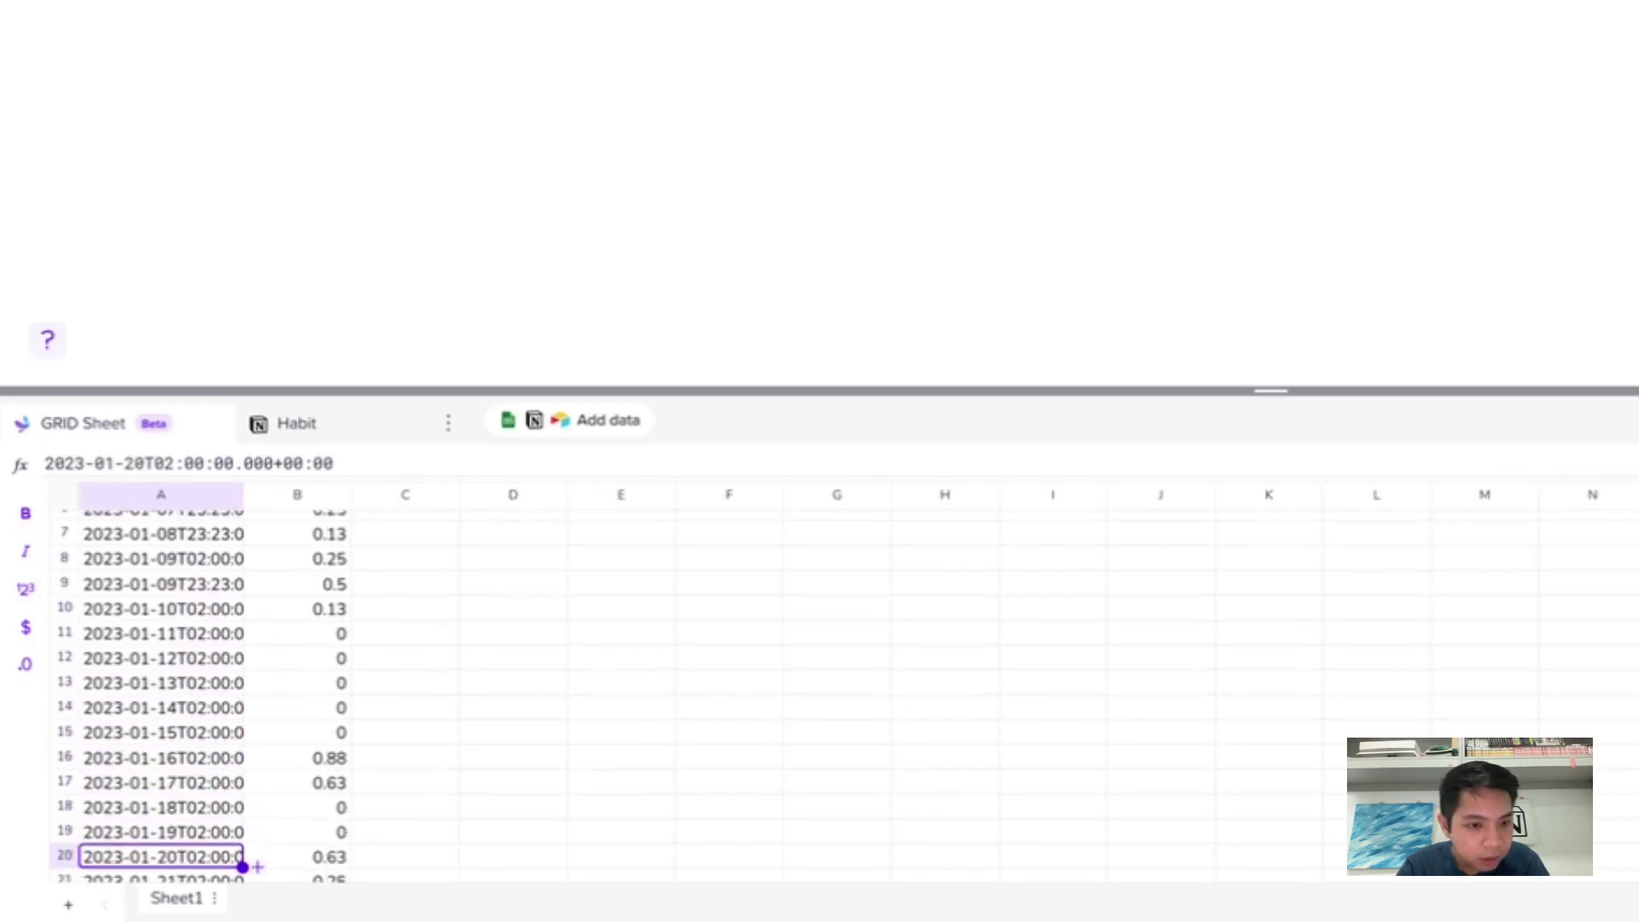
pyautogui.press('Down')
pyautogui.press('Down')
pyautogui.press('Down')
pyautogui.press('Down')
pyautogui.press('Down')
pyautogui.press('Down')
pyautogui.press('Down')
pyautogui.press('Down')
pyautogui.press('Down')
pyautogui.press('Down')
pyautogui.press('Down')
pyautogui.press('Down')
pyautogui.press('Down')
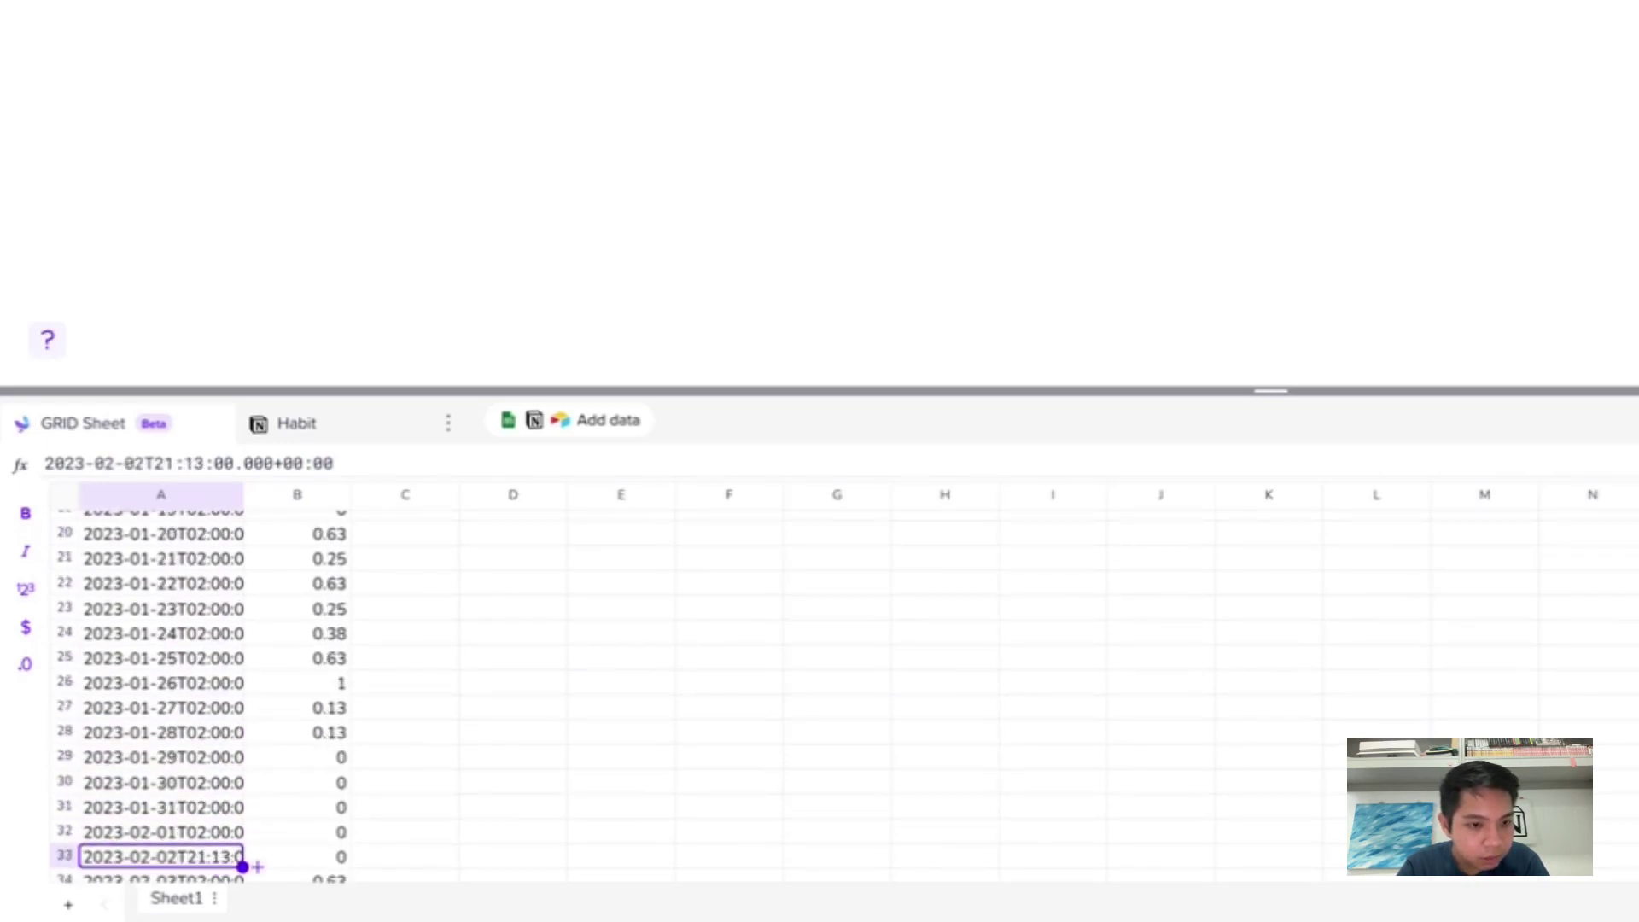
pyautogui.press('Down')
pyautogui.press('Down')
pyautogui.press('Down')
pyautogui.press('Down')
pyautogui.press('Down')
pyautogui.press('Down')
pyautogui.press('Down')
pyautogui.press('Down')
pyautogui.press('Down')
pyautogui.press('Down')
pyautogui.press('Down')
pyautogui.press('Down')
pyautogui.press('Down')
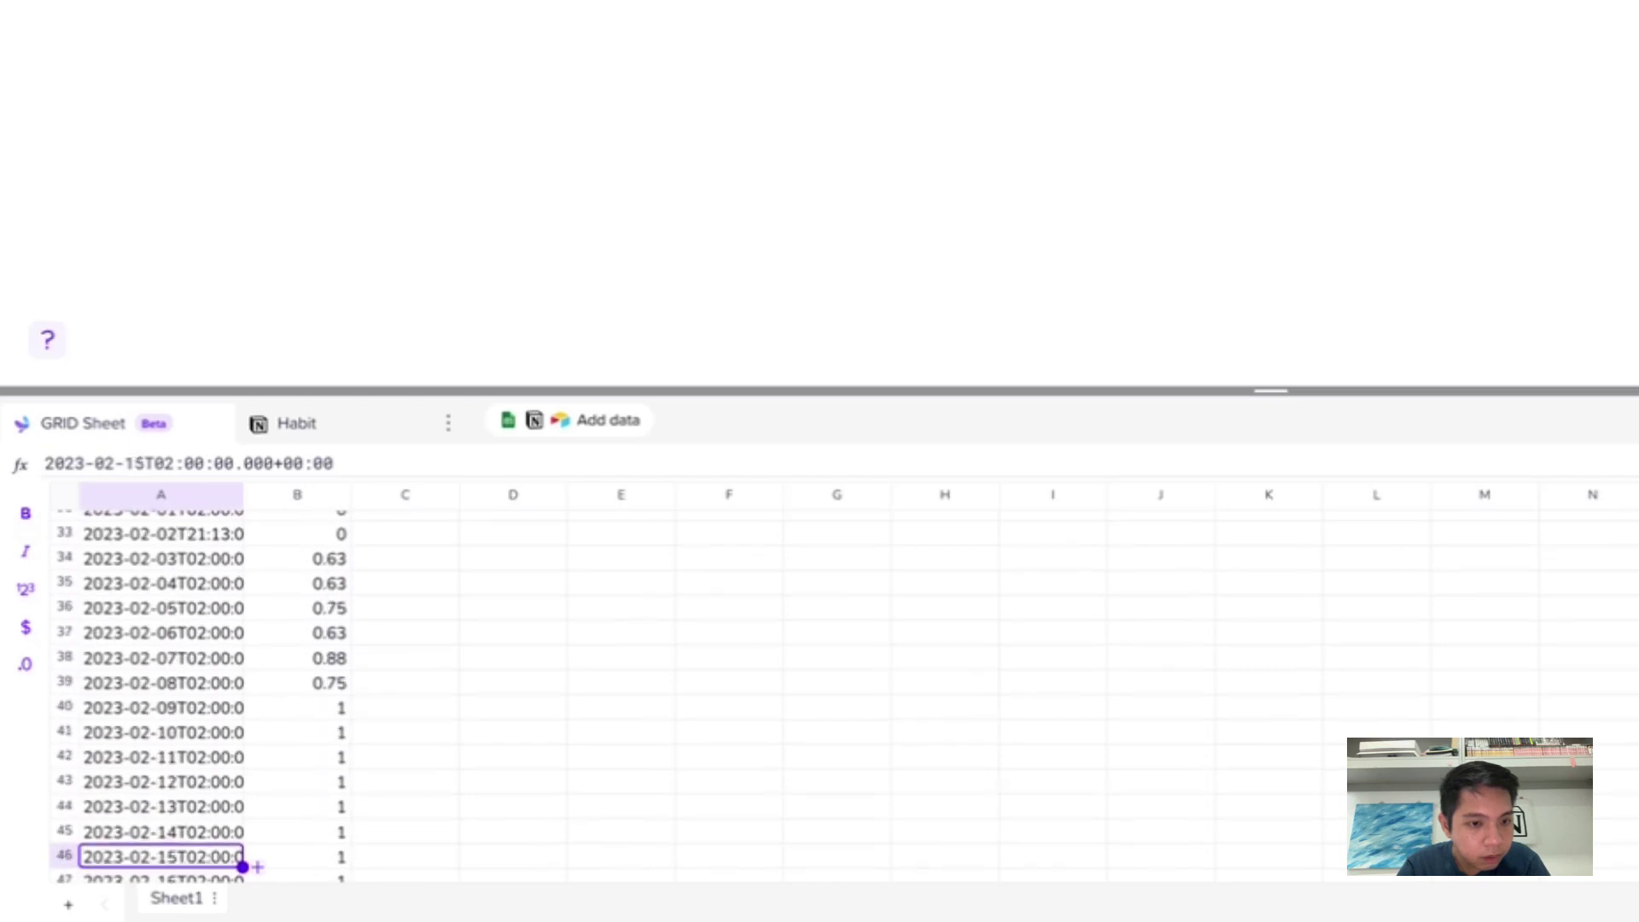
pyautogui.press('Down')
pyautogui.press('Down')
pyautogui.press('Down')
pyautogui.press('Down')
pyautogui.press('Down')
pyautogui.press('Down')
pyautogui.press('Down')
pyautogui.press('Down')
pyautogui.press('Down')
pyautogui.press('Down')
pyautogui.press('Down')
pyautogui.press('Down')
pyautogui.hotkey('ctrl', 'Up')
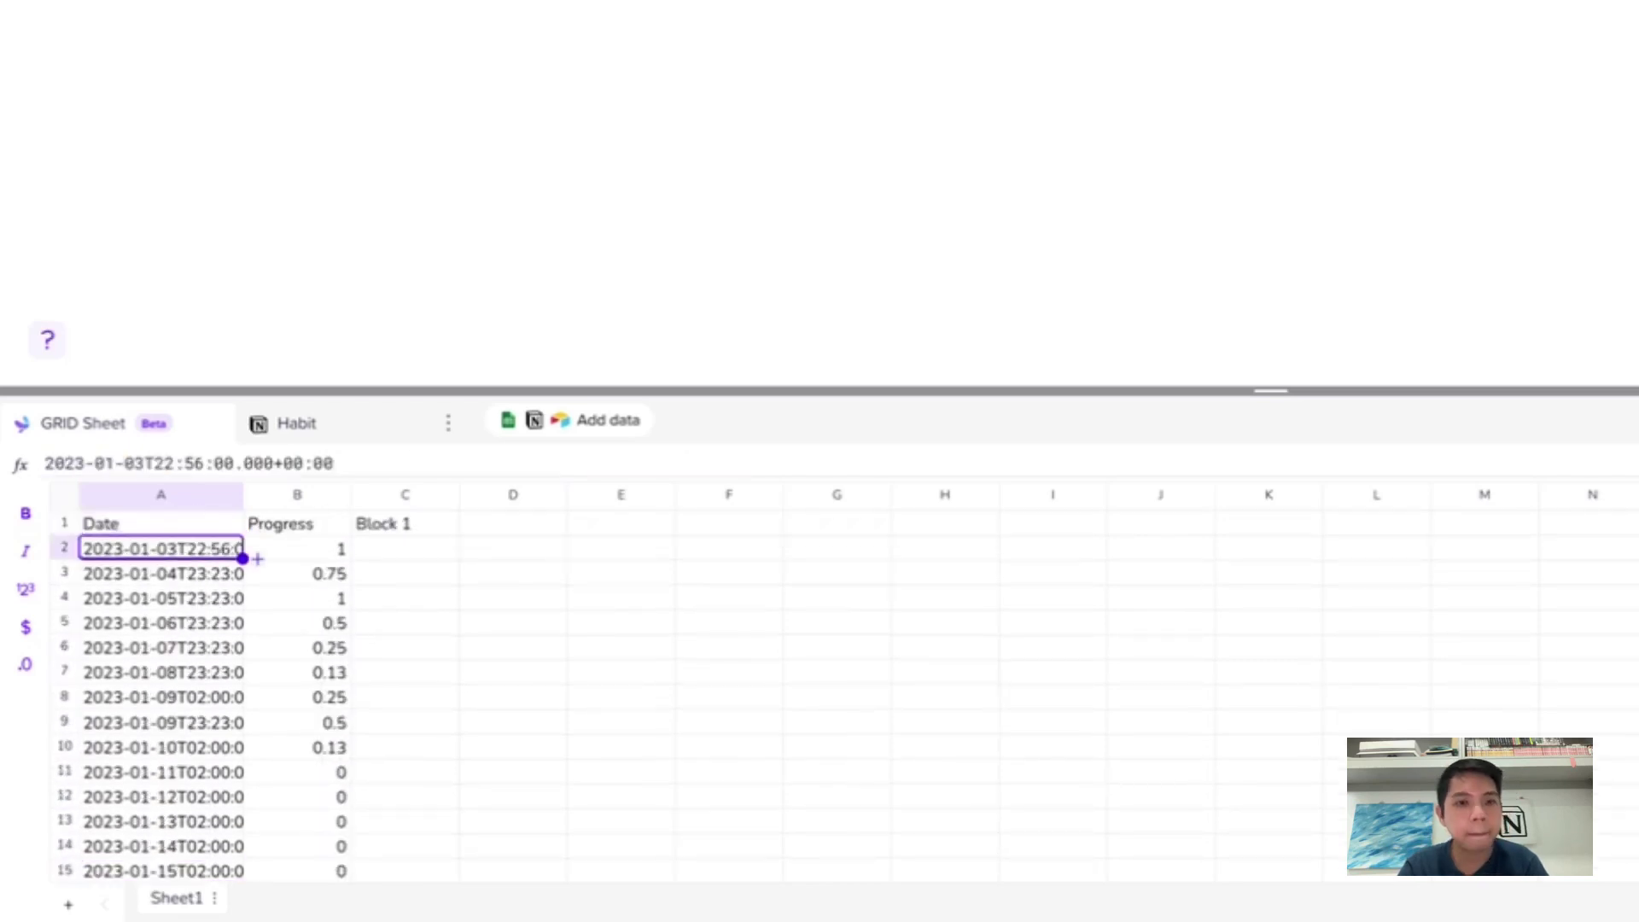
pyautogui.click(289, 550)
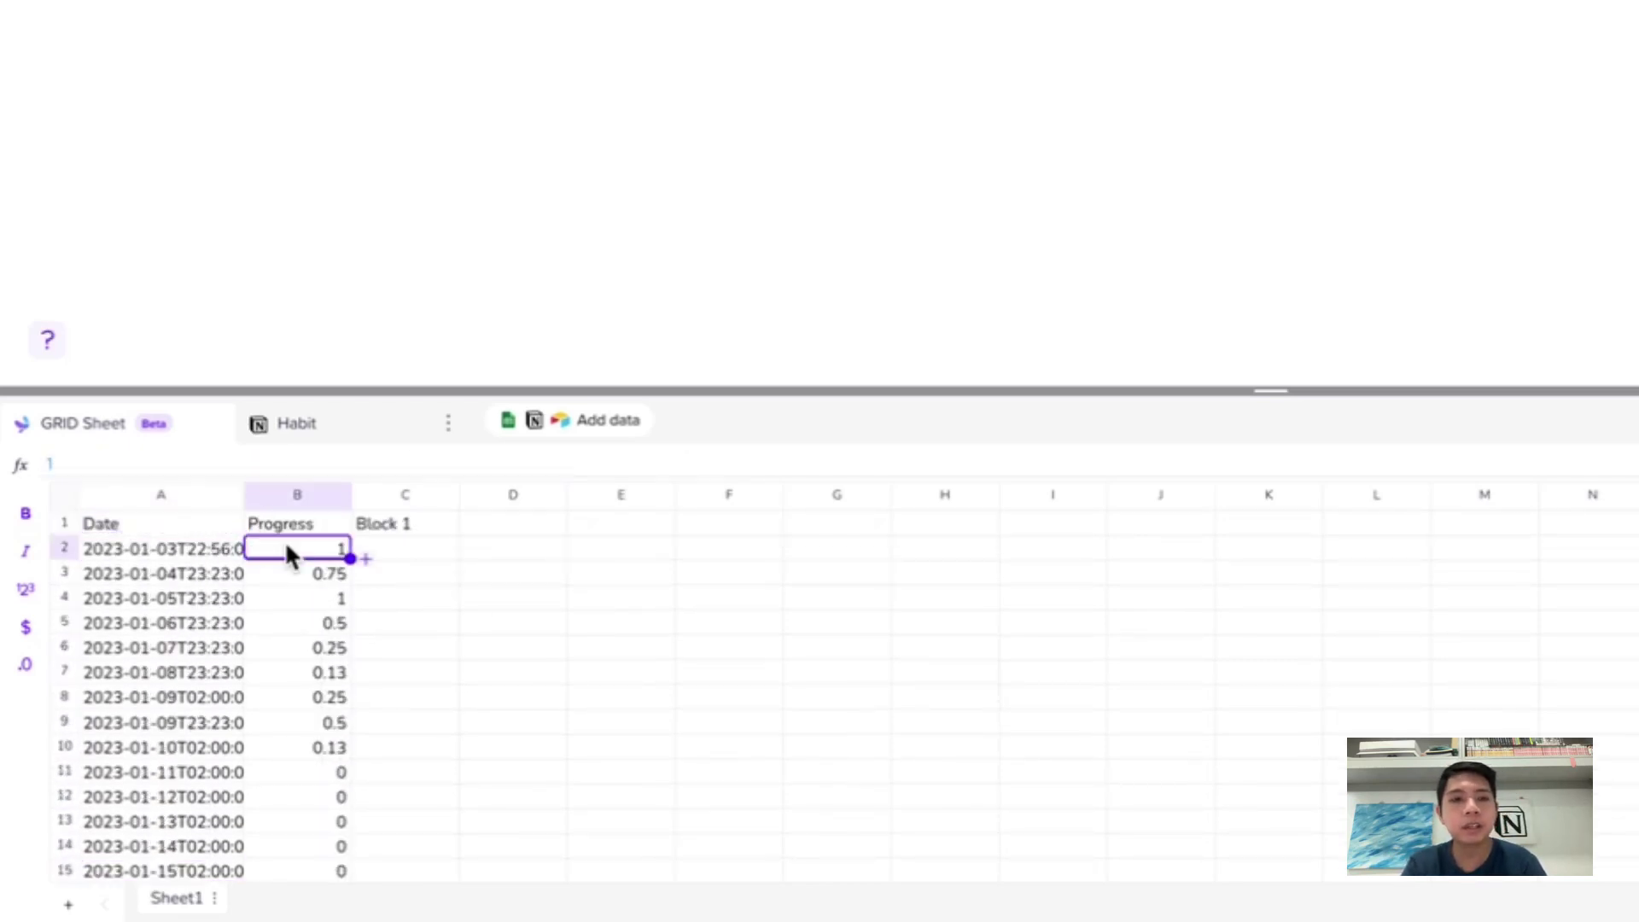
# Make the Date, Progress and Block 1 headings in cells A1 to C1 bold.
pyautogui.click(216, 524)
pyautogui.hotkey('ctrl', 'b')
pyautogui.press('Right')
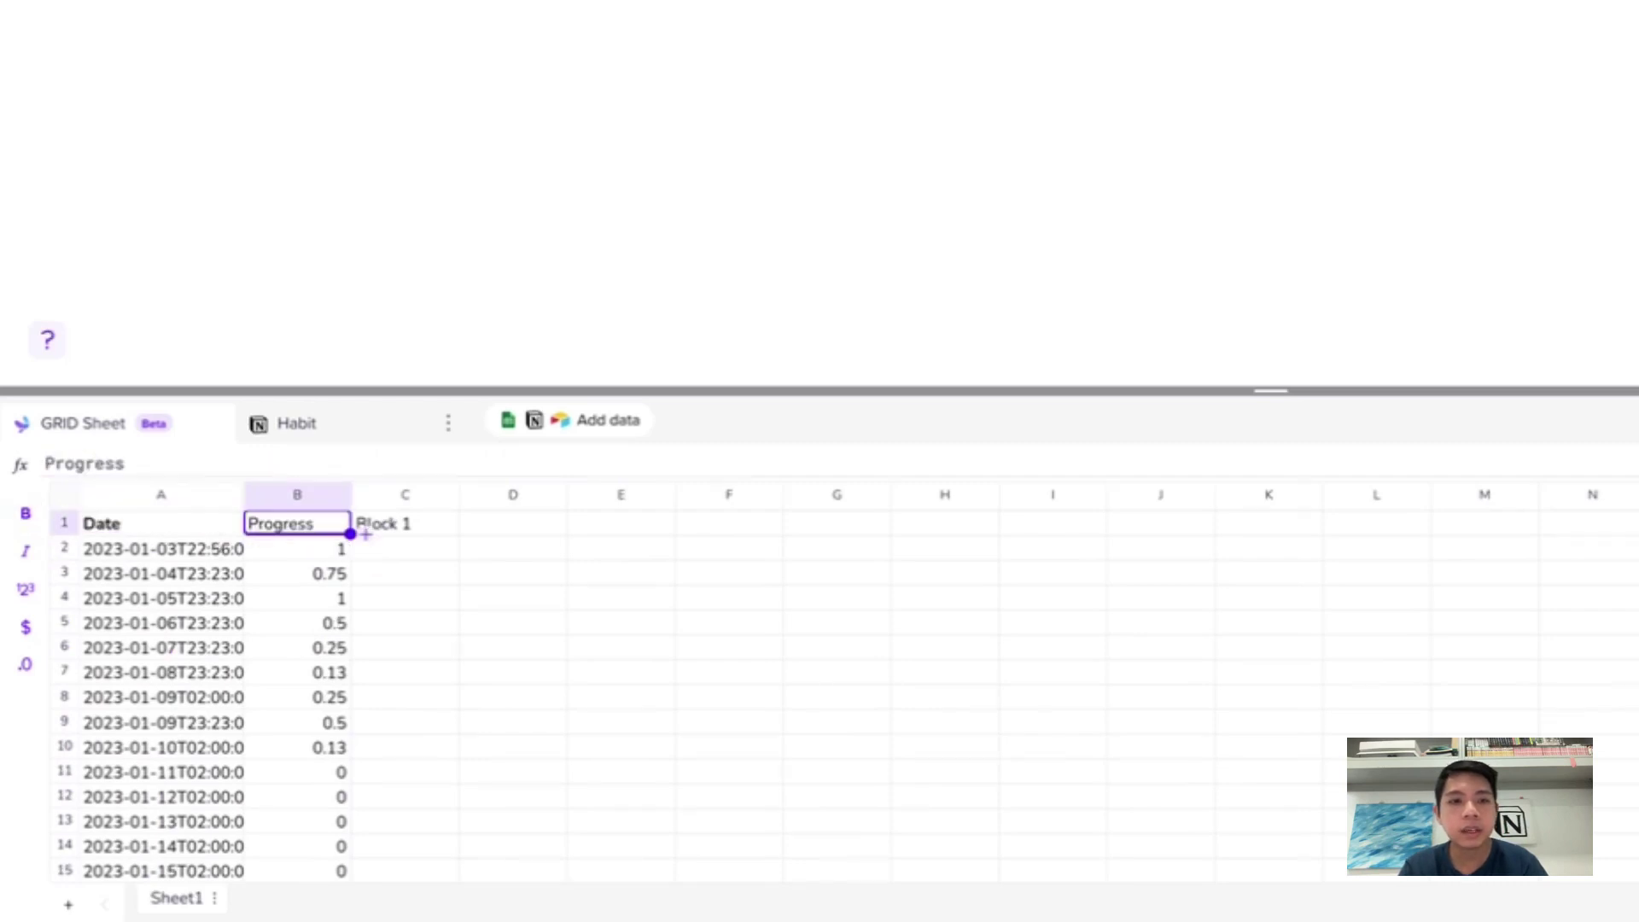
pyautogui.hotkey('ctrl', 'b')
pyautogui.press('Right')
pyautogui.hotkey('ctrl', 'b')
pyautogui.press('Left')
pyautogui.press('Left')
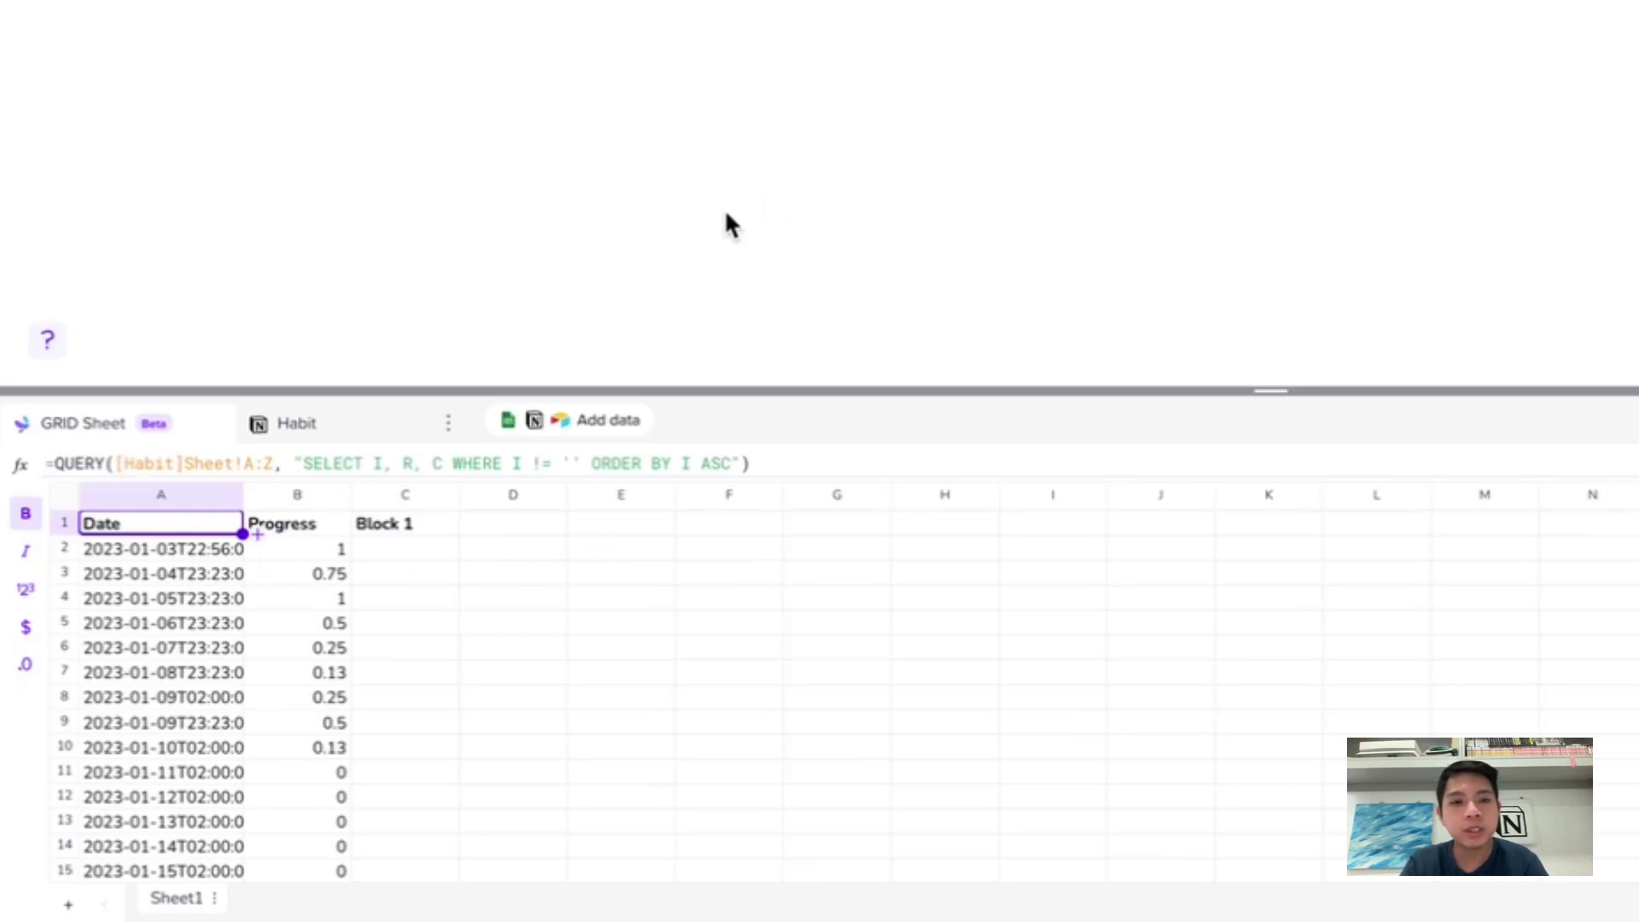
# Enter the headings Total Days in E1 and Days Completed in F1 for the summary.
pyautogui.click(614, 521)
pyautogui.write('Total Days')
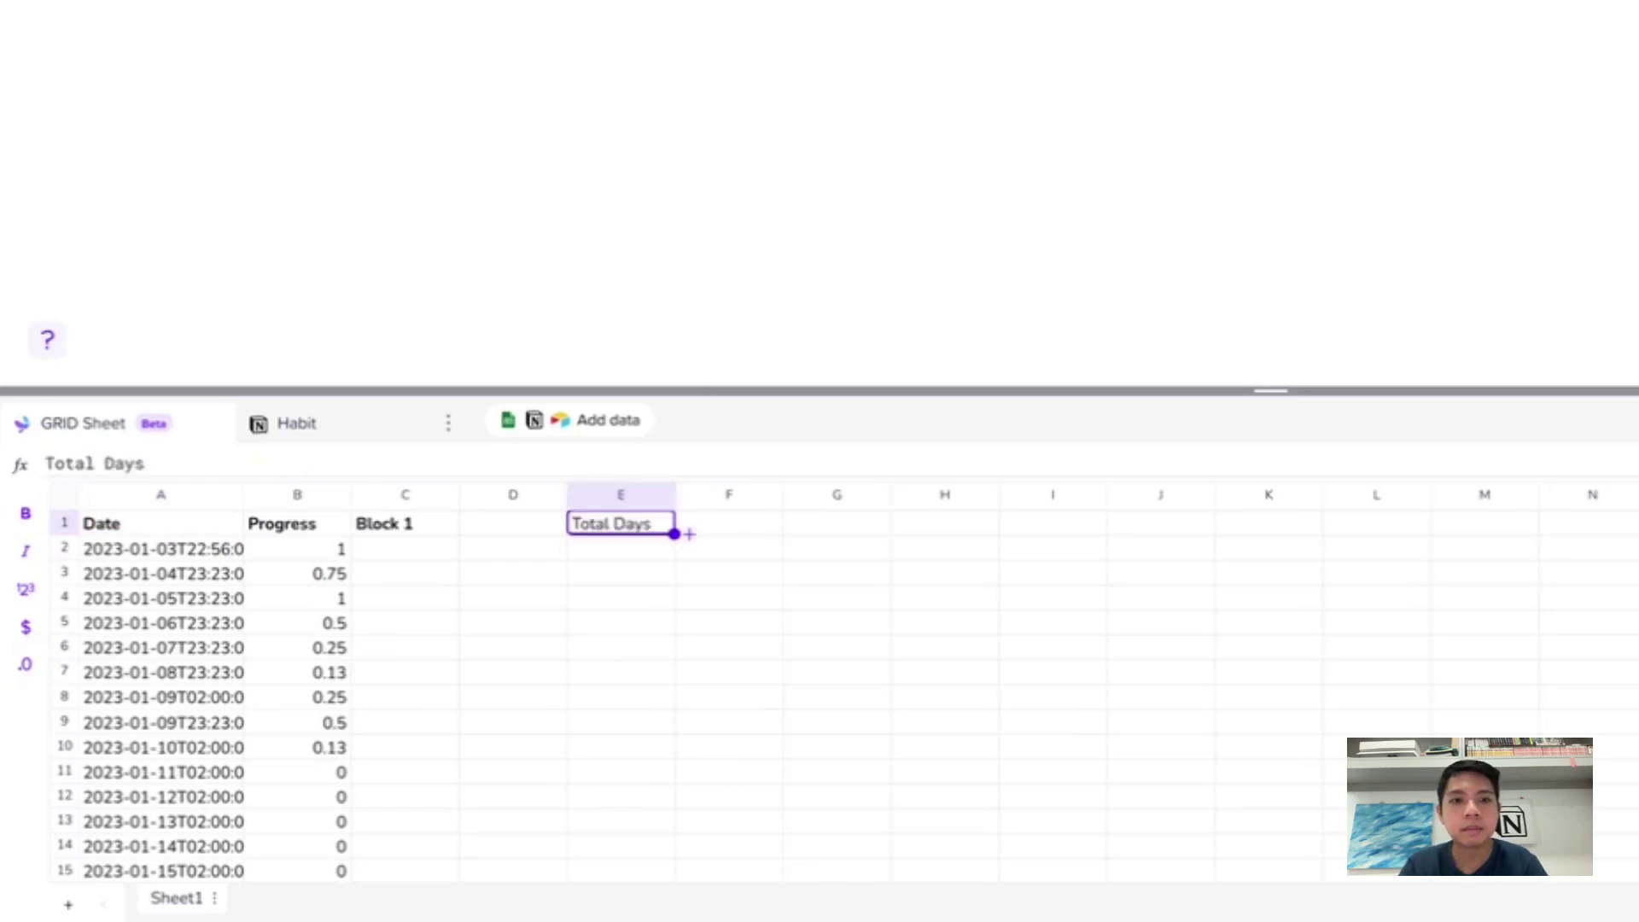
pyautogui.press('Tab')
pyautogui.write('Days')
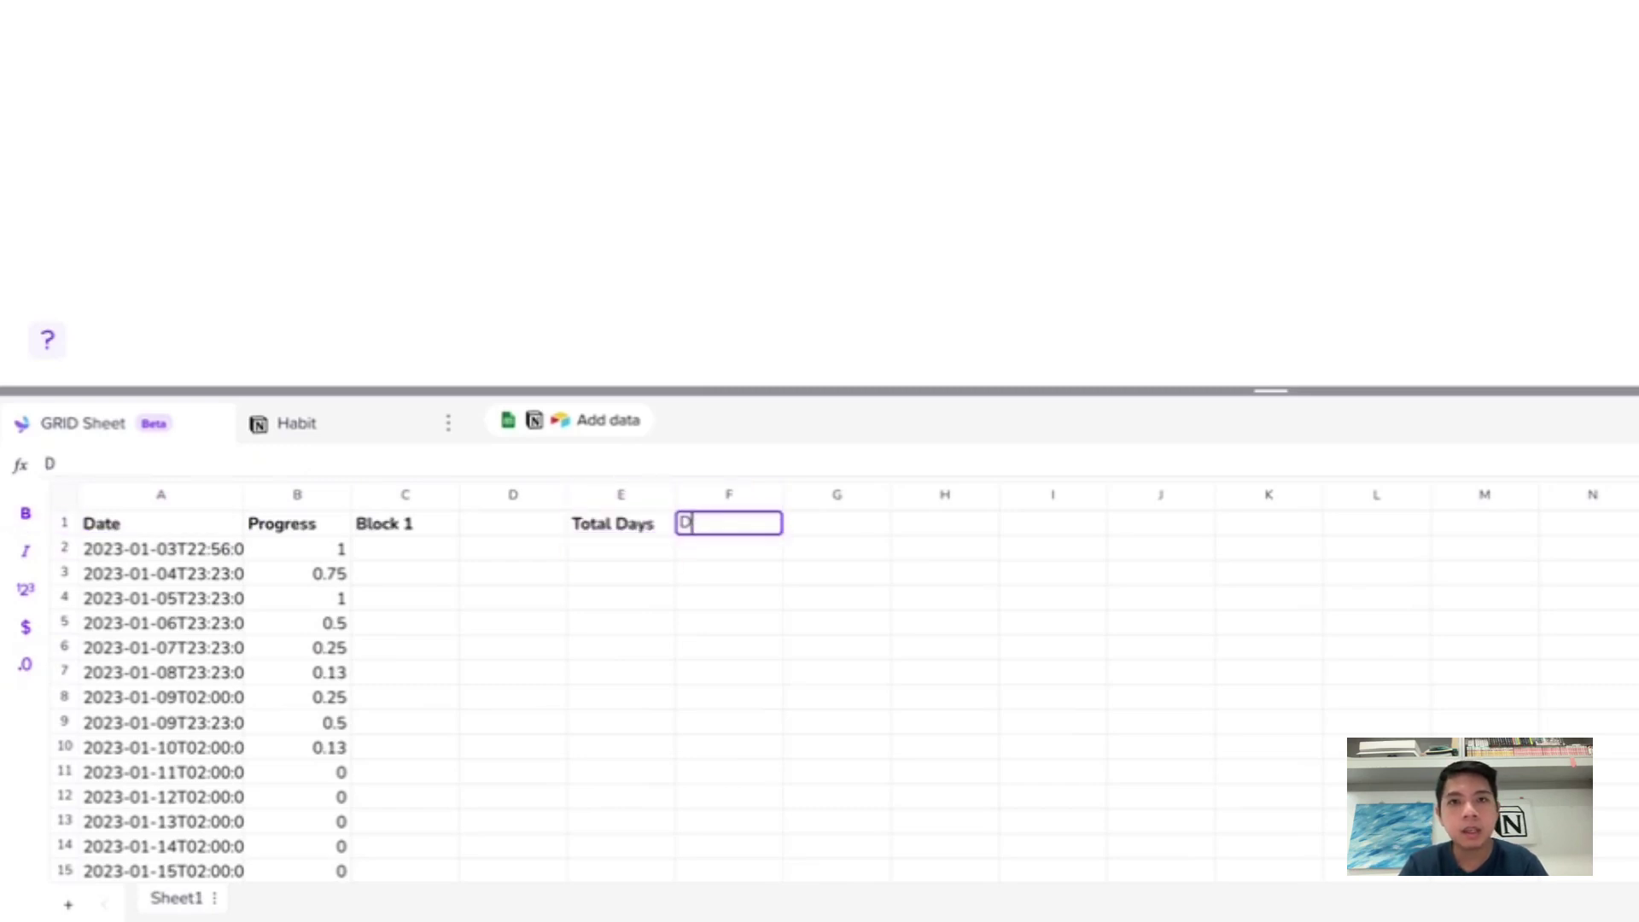
pyautogui.write(' Completed')
pyautogui.press('Return')
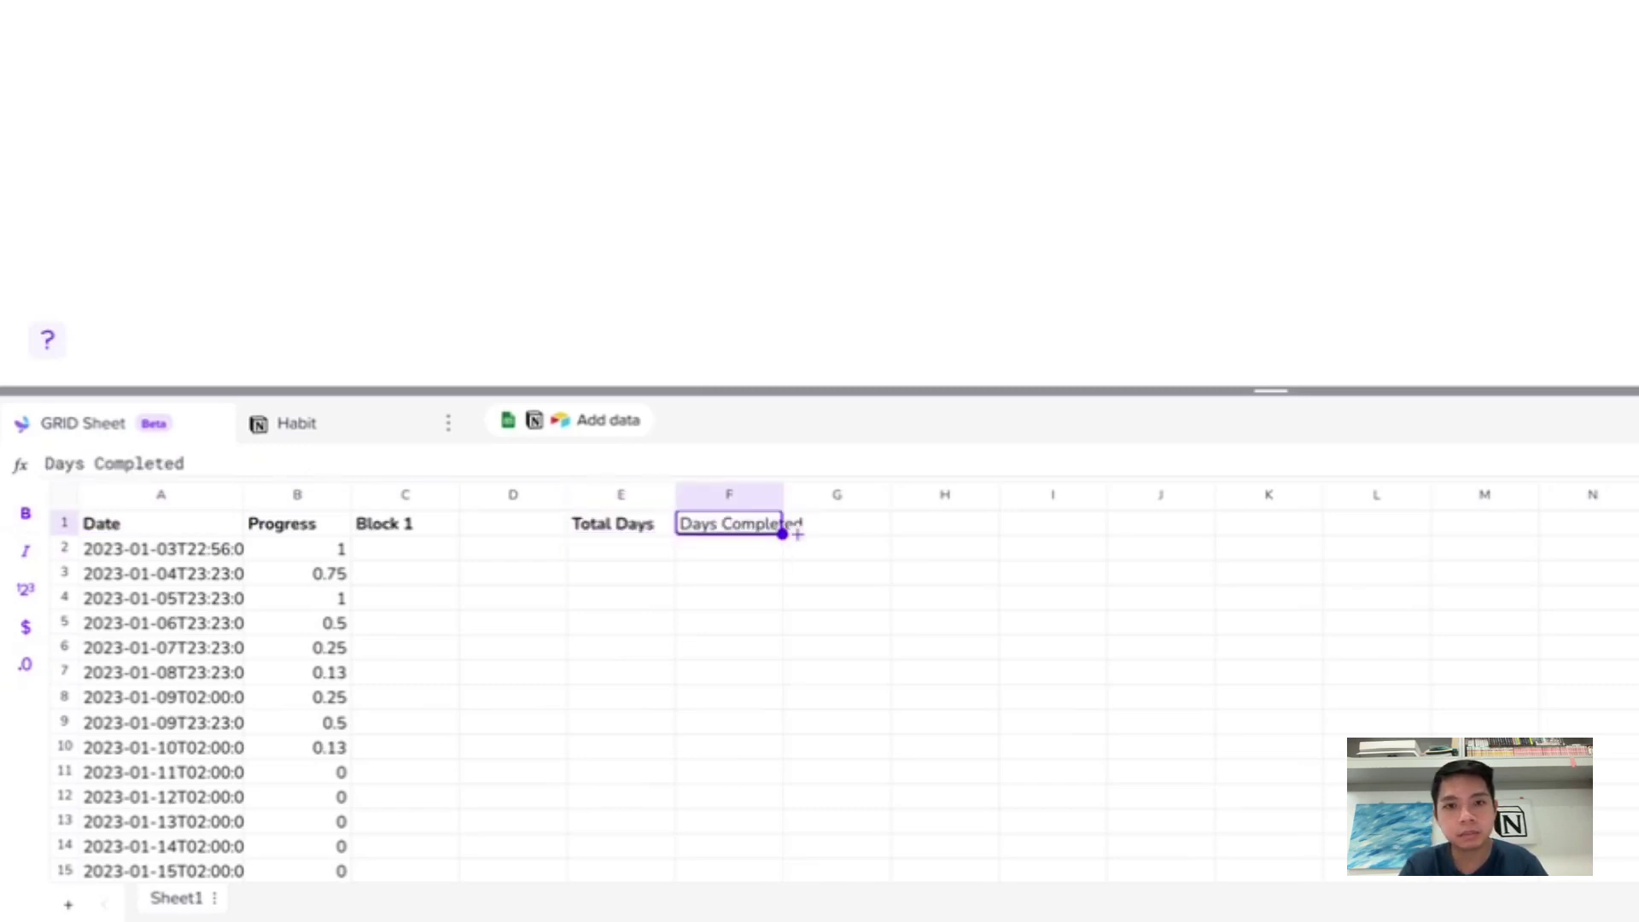
pyautogui.press('Tab')
# Widen column F to fit its Days Completed heading and enter the heading Streaks in G1.
pyautogui.write('Streaks')
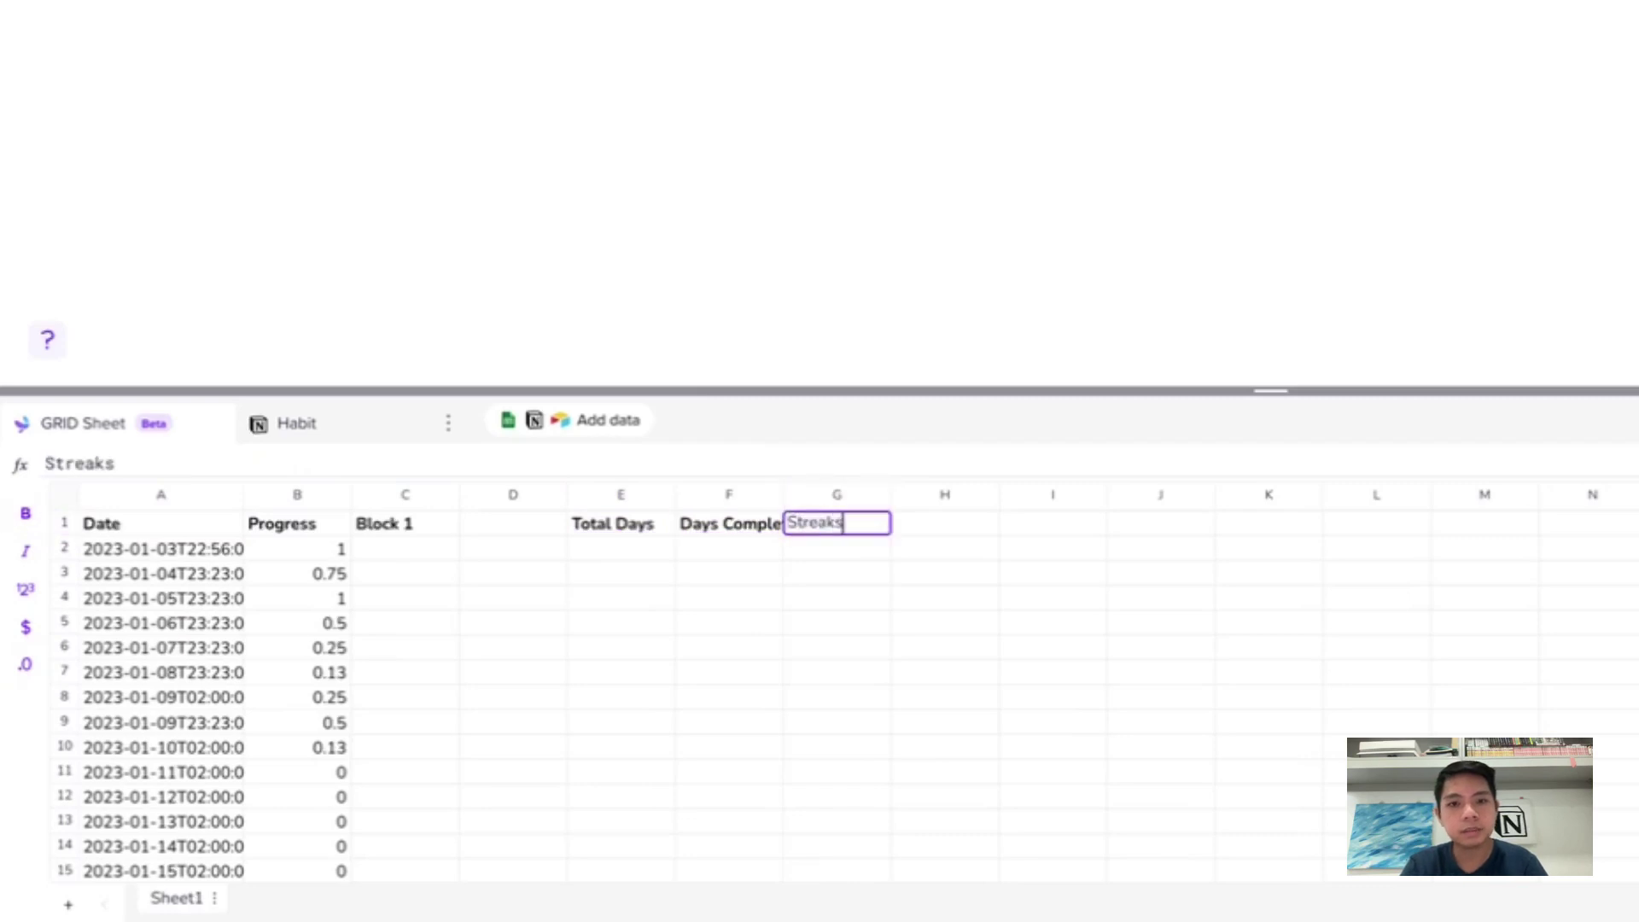
pyautogui.press('Escape')
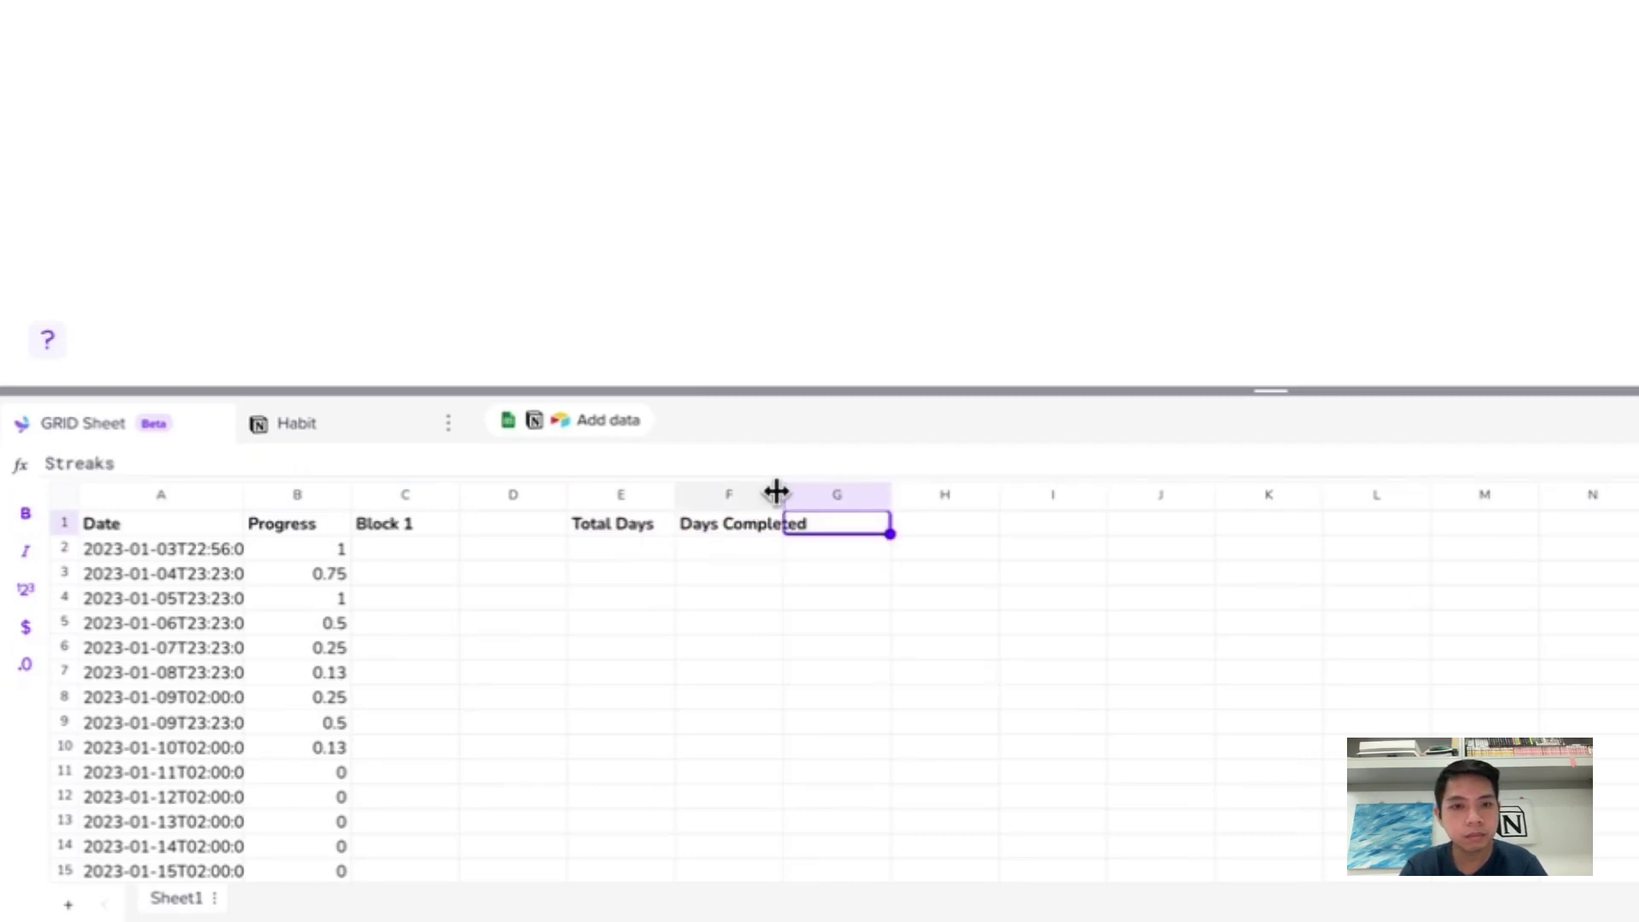
pyautogui.moveTo(779, 491); pyautogui.dragTo(811, 491)
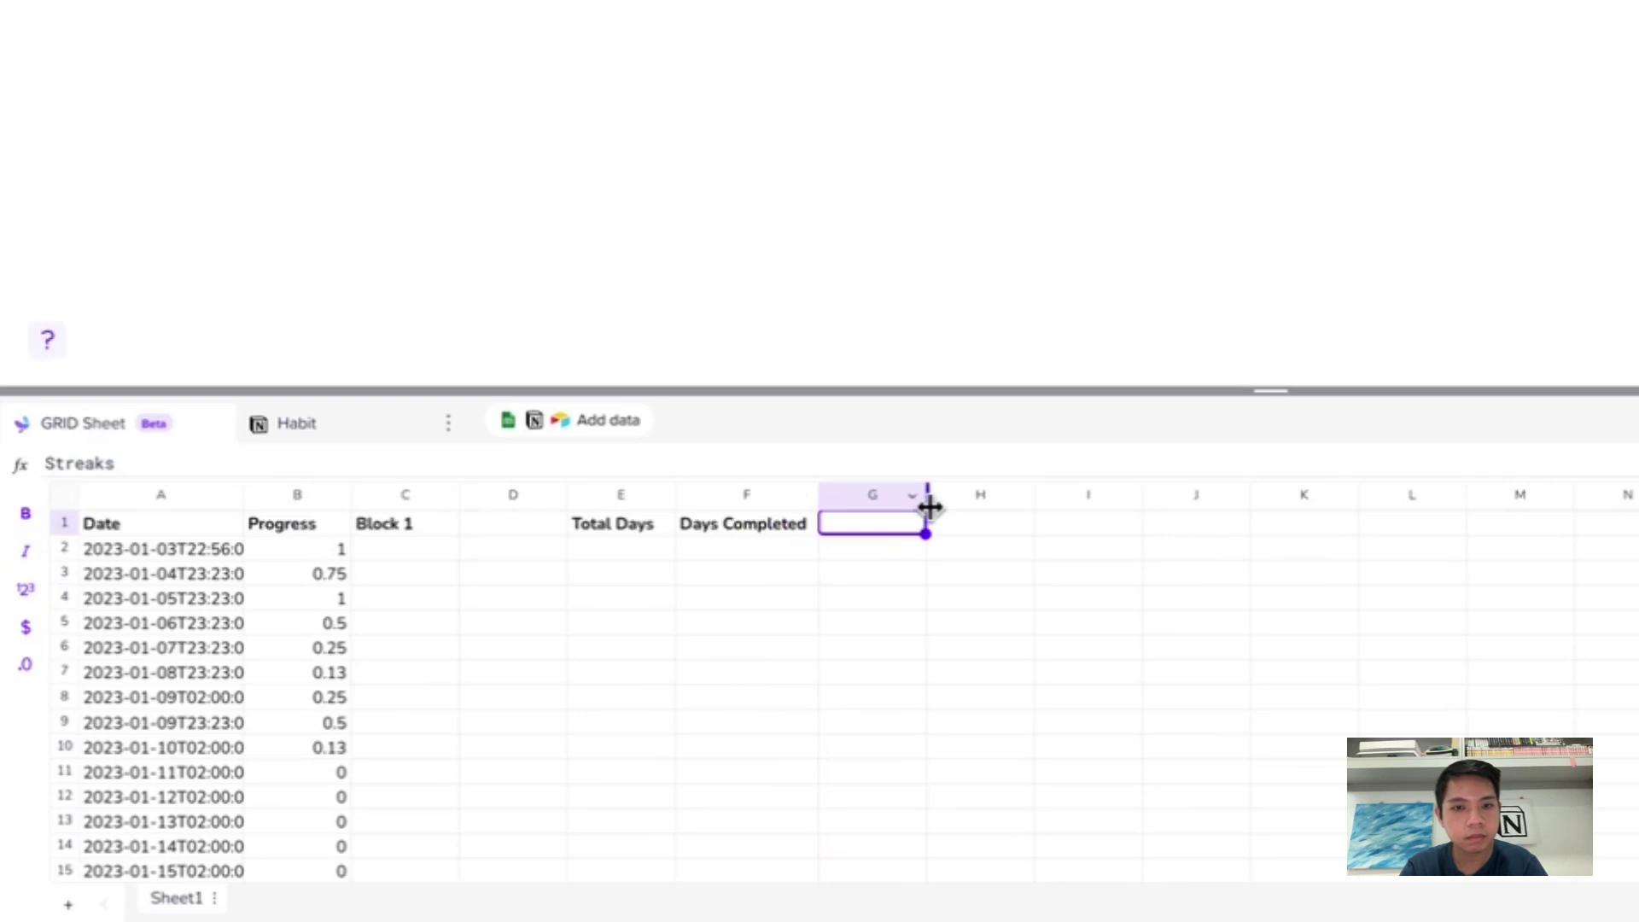
pyautogui.click(791, 560)
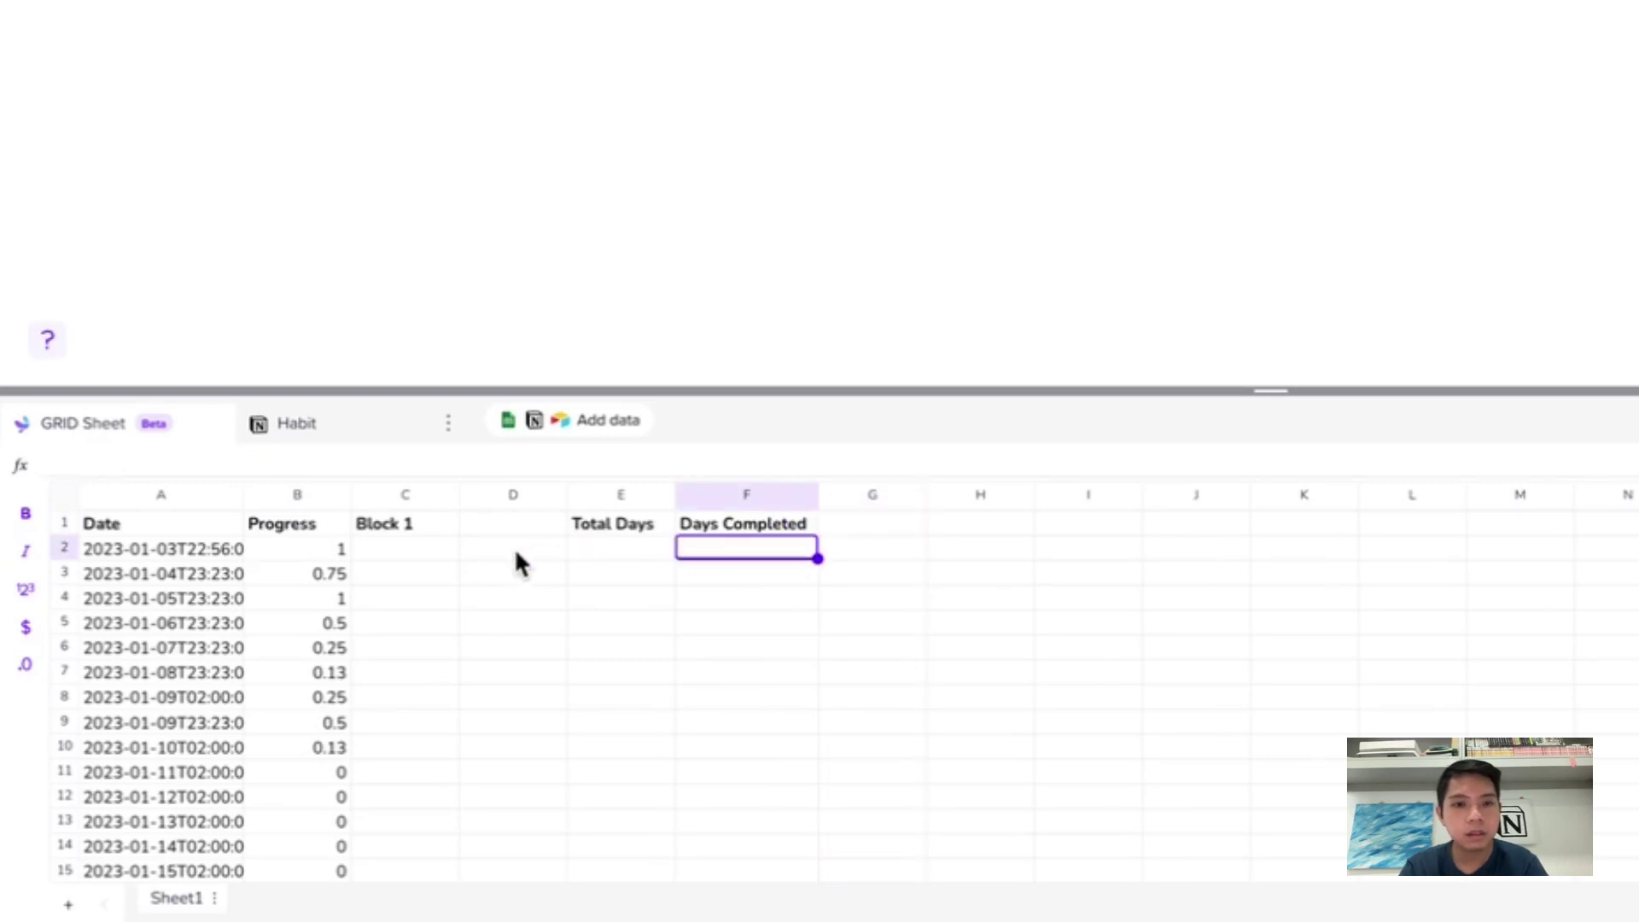
pyautogui.click(598, 546)
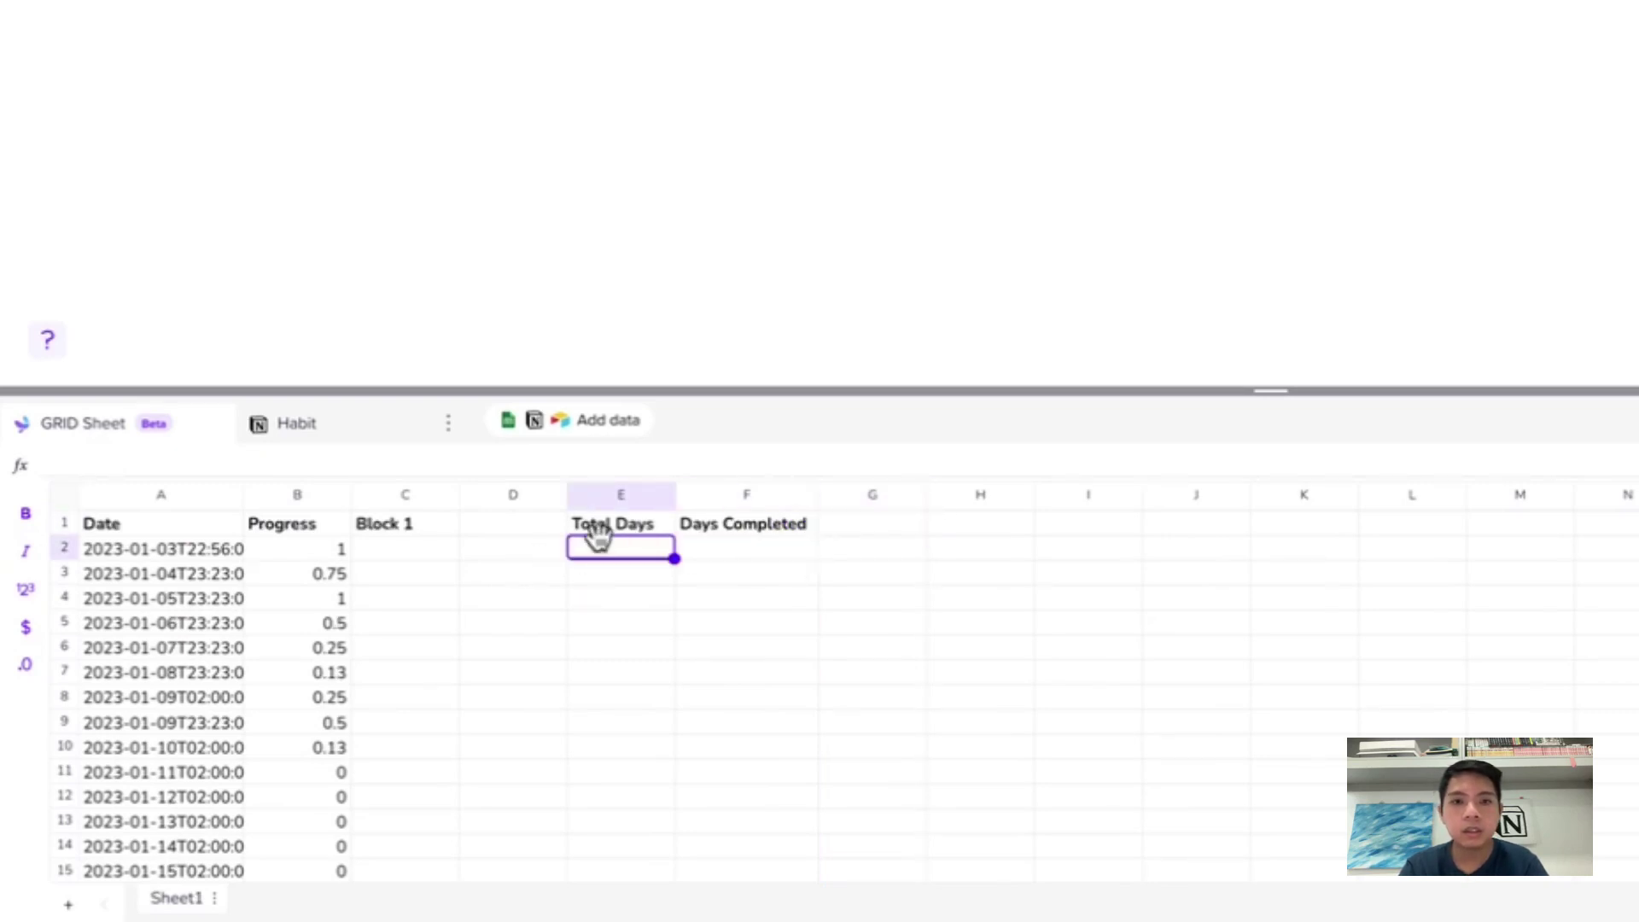
pyautogui.click(826, 547)
pyautogui.click(845, 527)
pyautogui.write('Streaks')
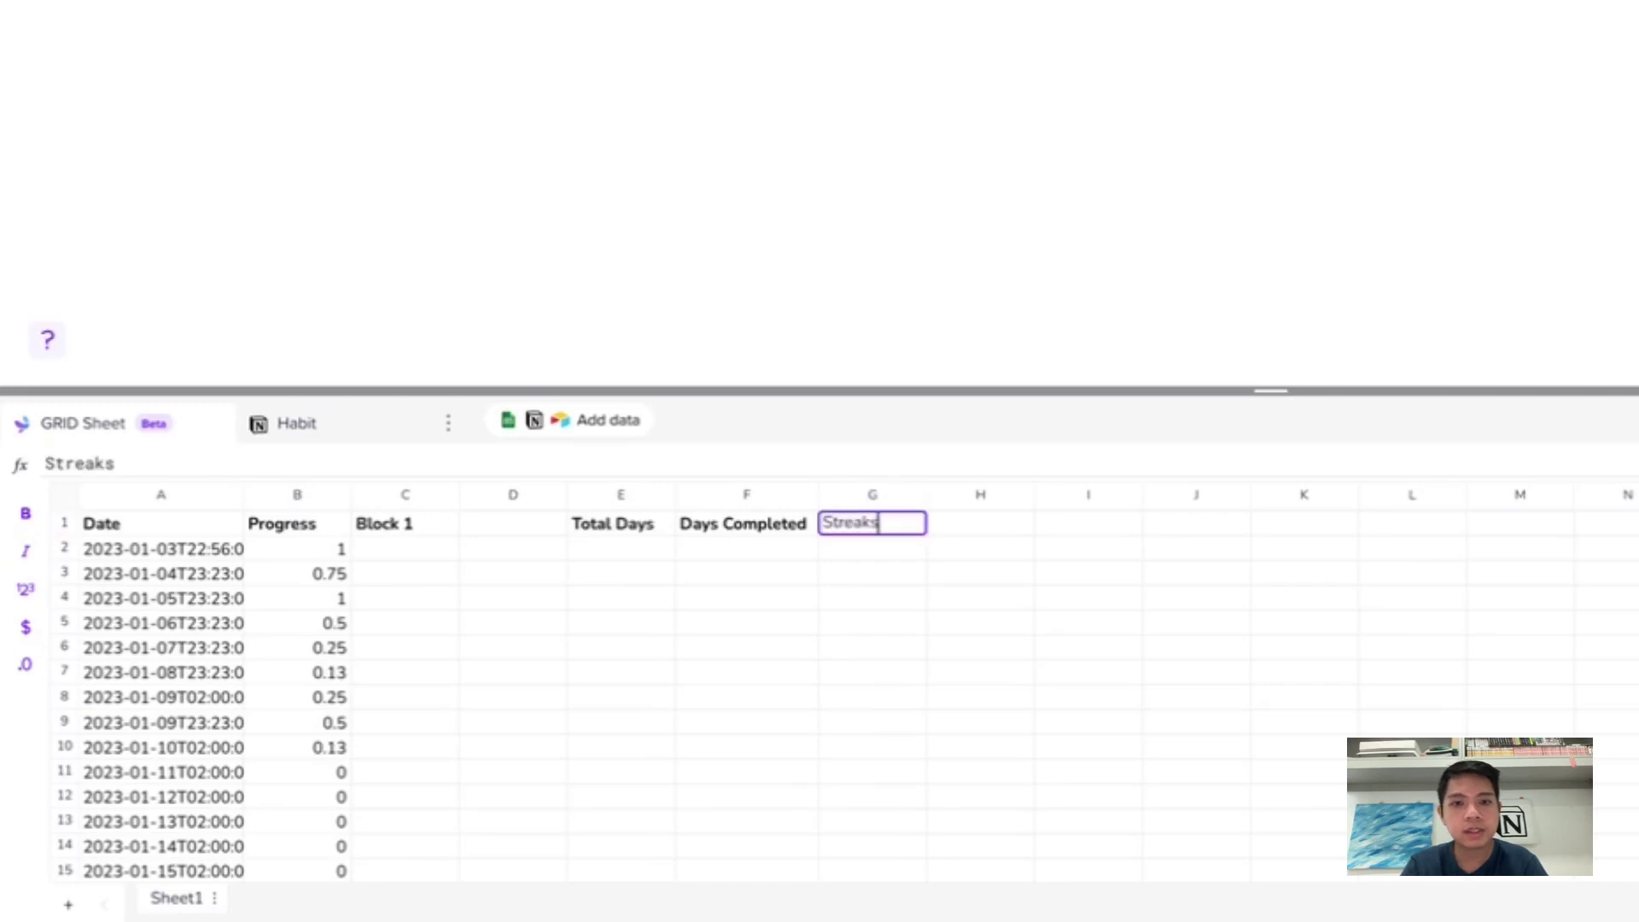
# Enter =COUNT(B:B) in E2 to count the Progress values under Total Days.
pyautogui.click(621, 549)
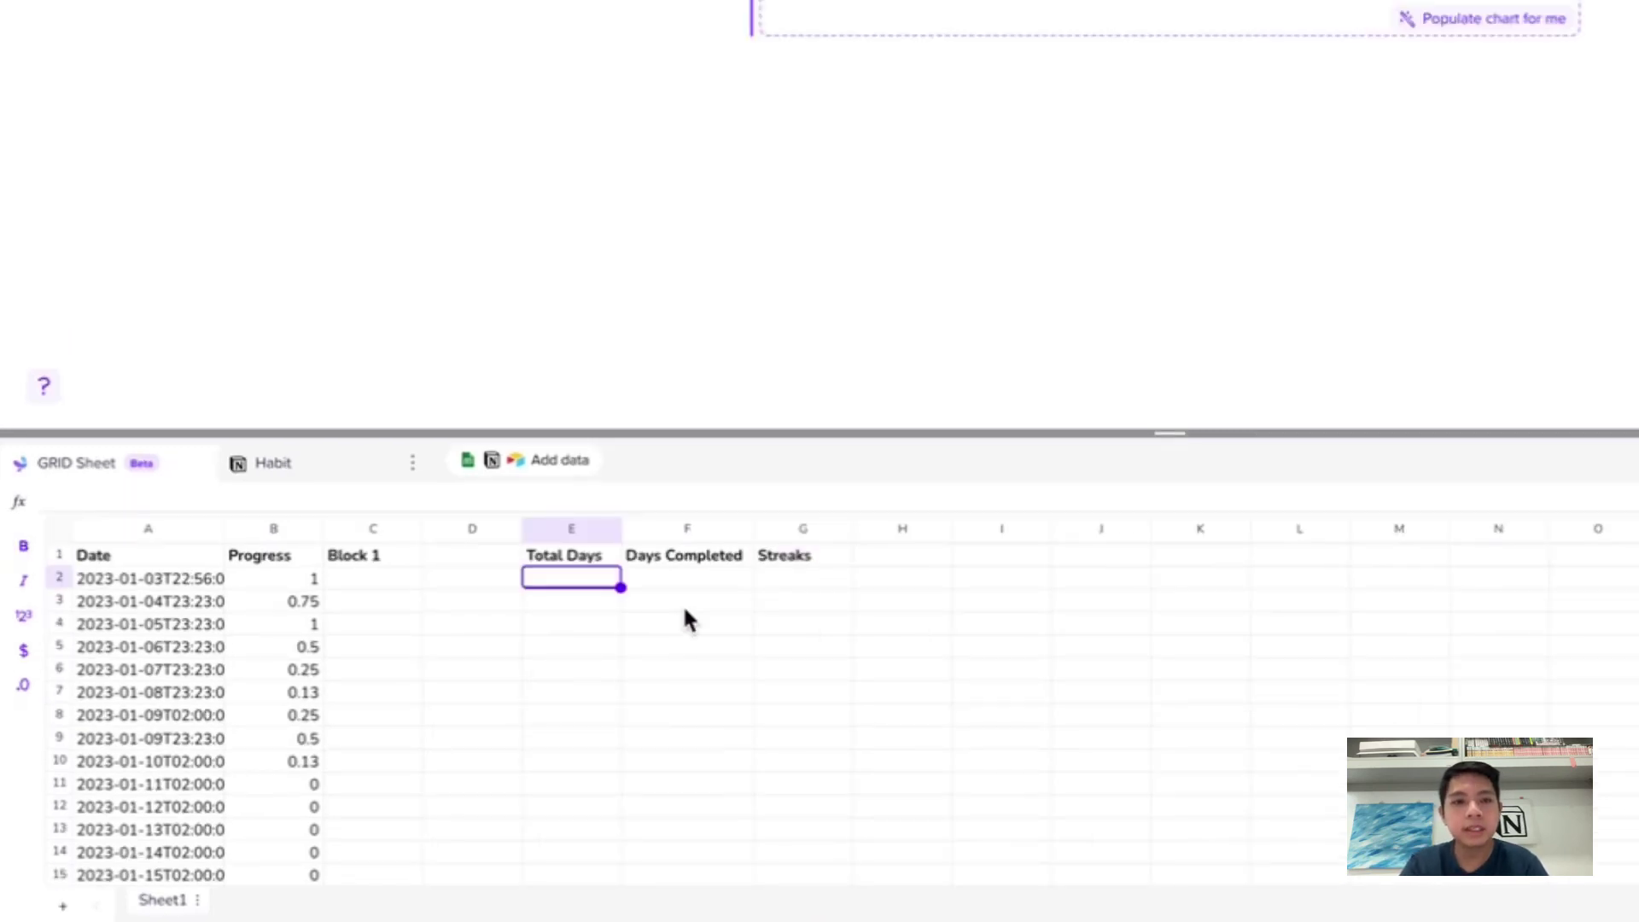
pyautogui.write('=COUNT')
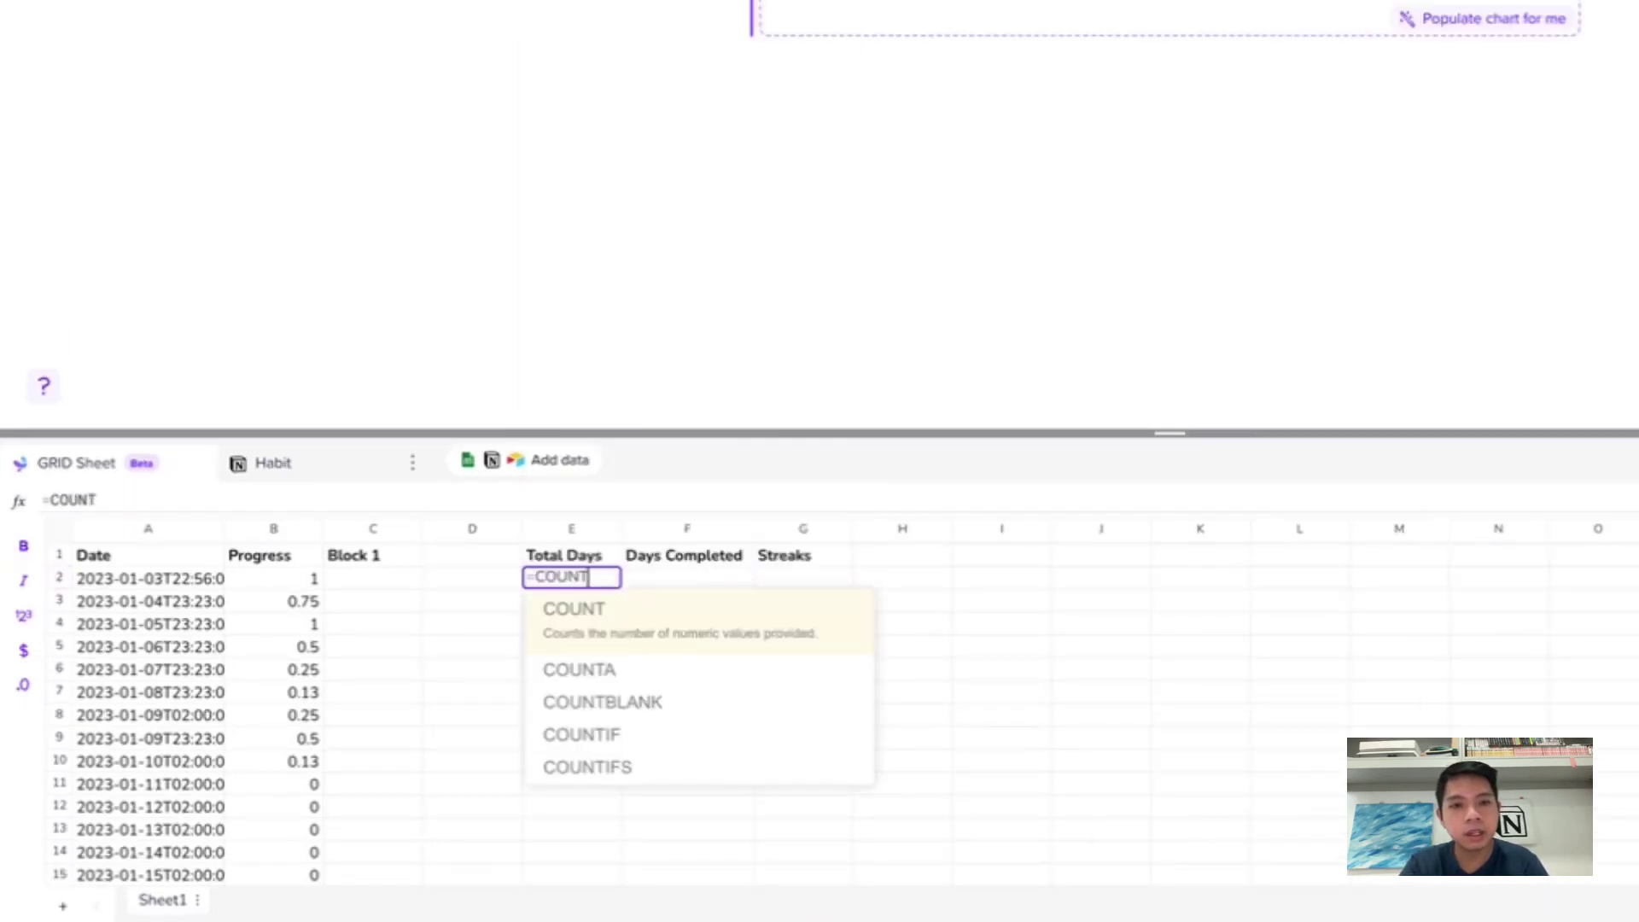
pyautogui.write('(')
pyautogui.click(254, 532)
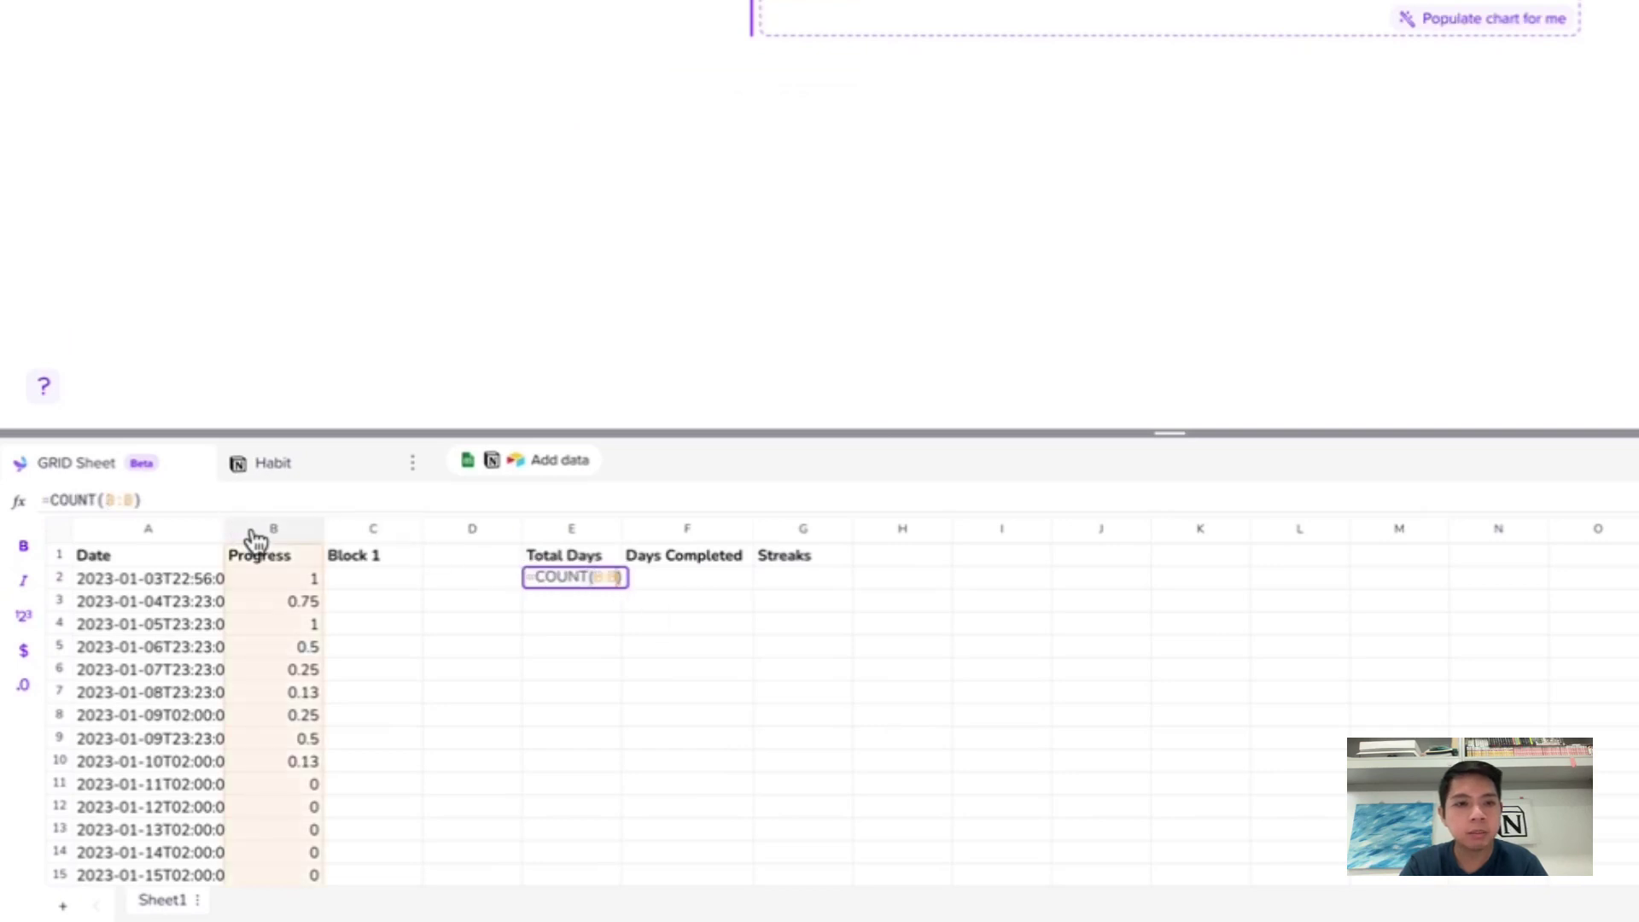
pyautogui.press('Return')
pyautogui.press('Up')
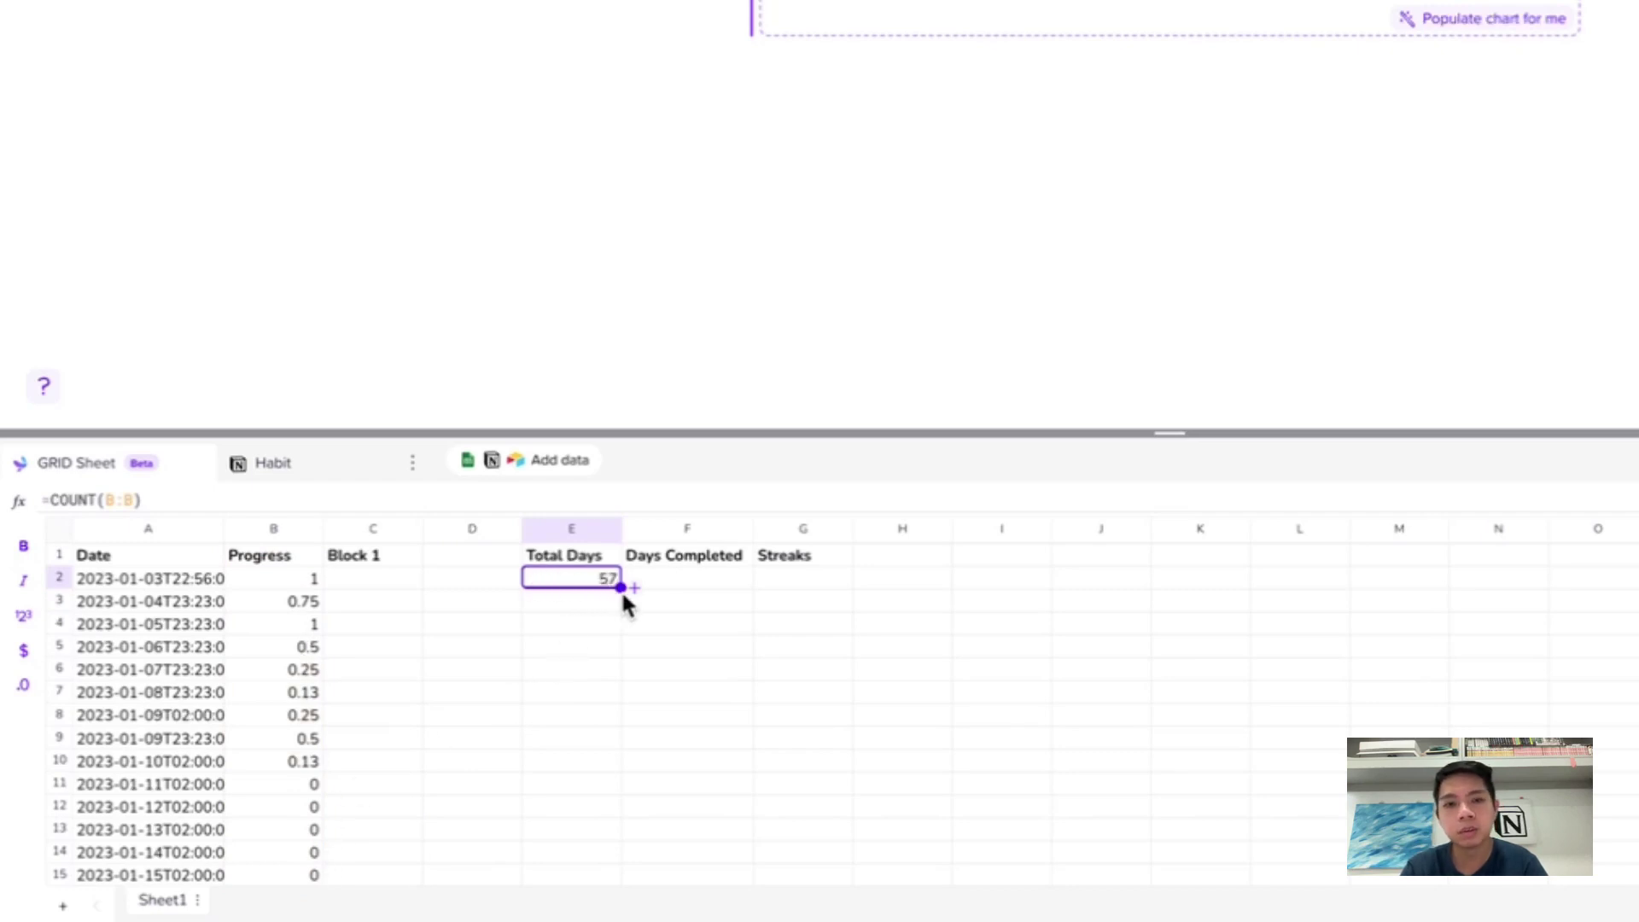
# Try the formula =SUMIF(B:B, 1) in F2 under Days Completed.
pyautogui.click(675, 583)
pyautogui.write('=SU')
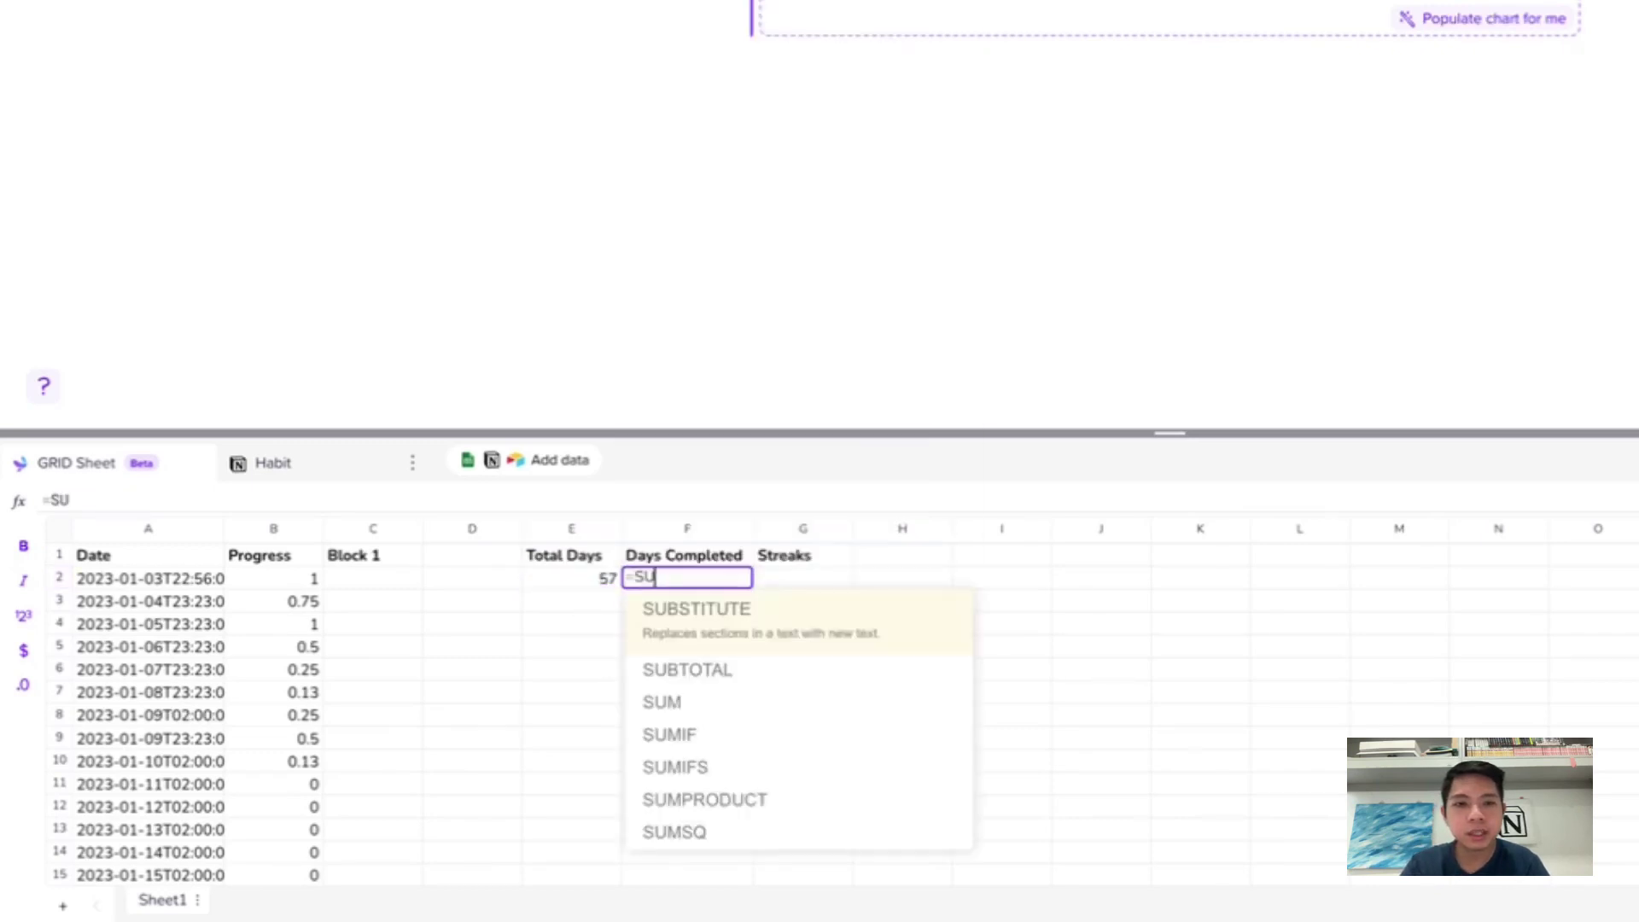
pyautogui.write('MIF')
pyautogui.press('Tab')
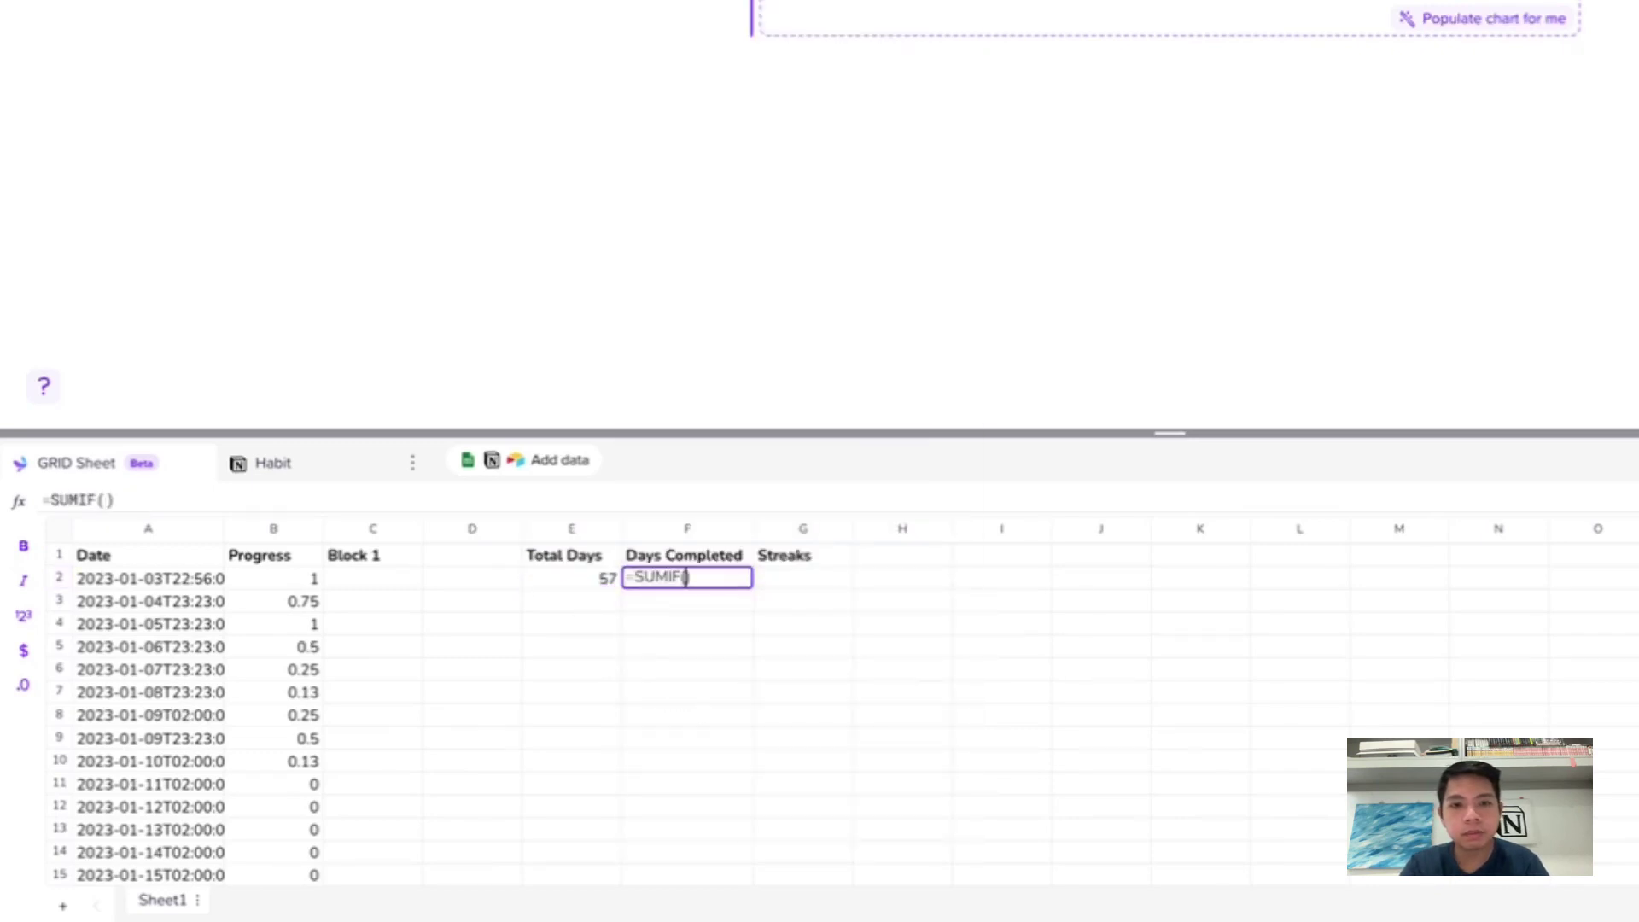
pyautogui.click(269, 529)
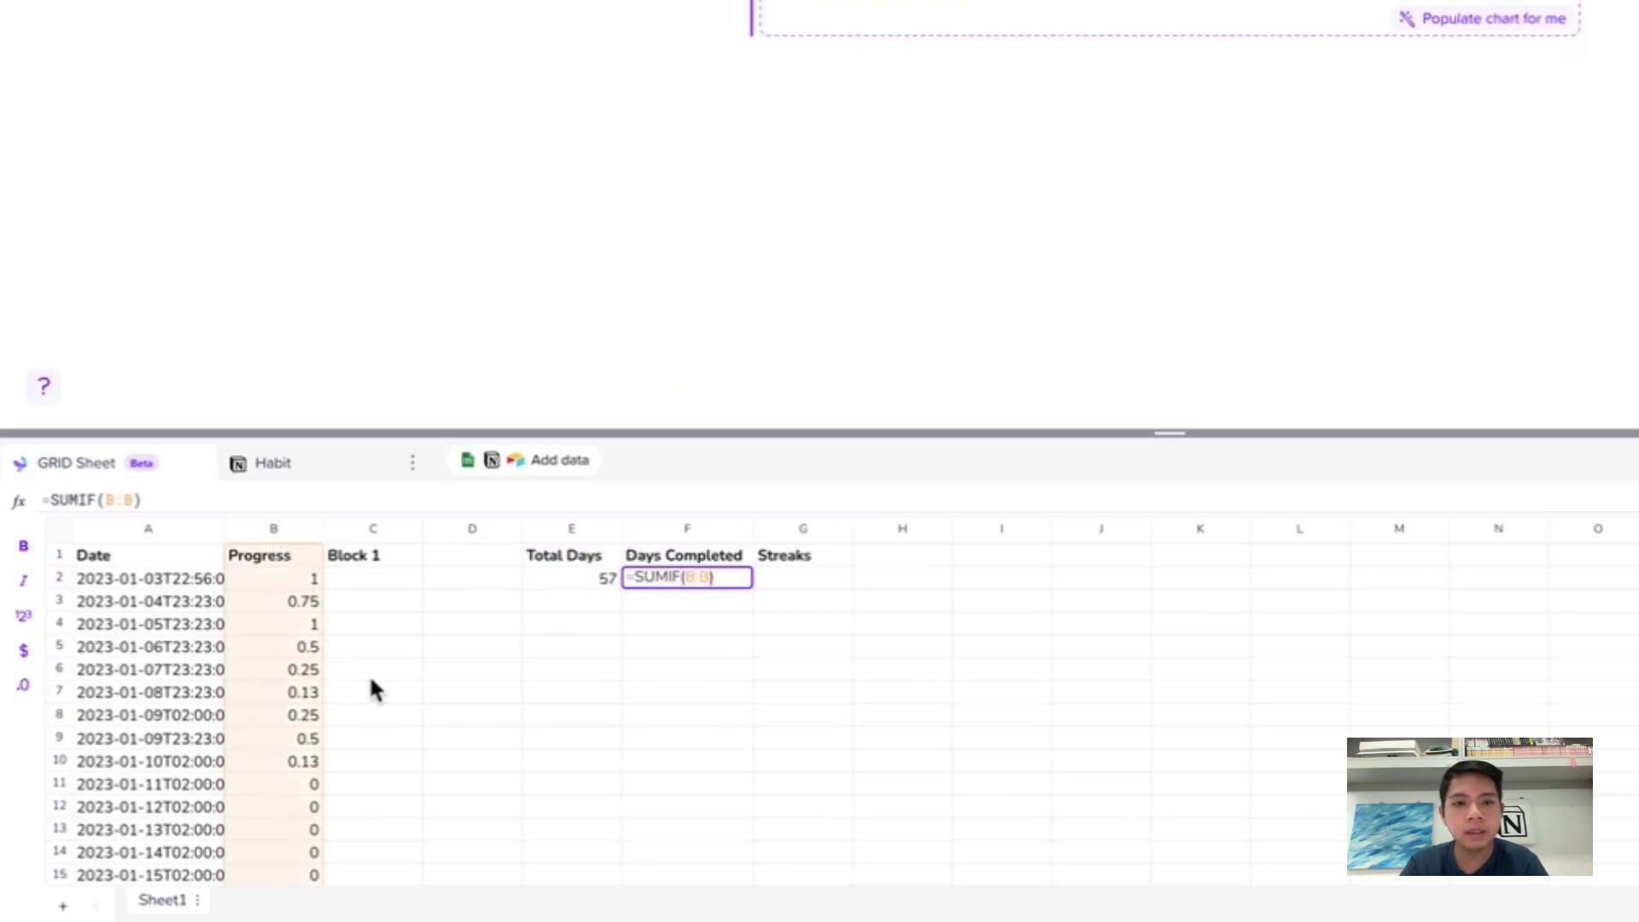
pyautogui.write(', 1')
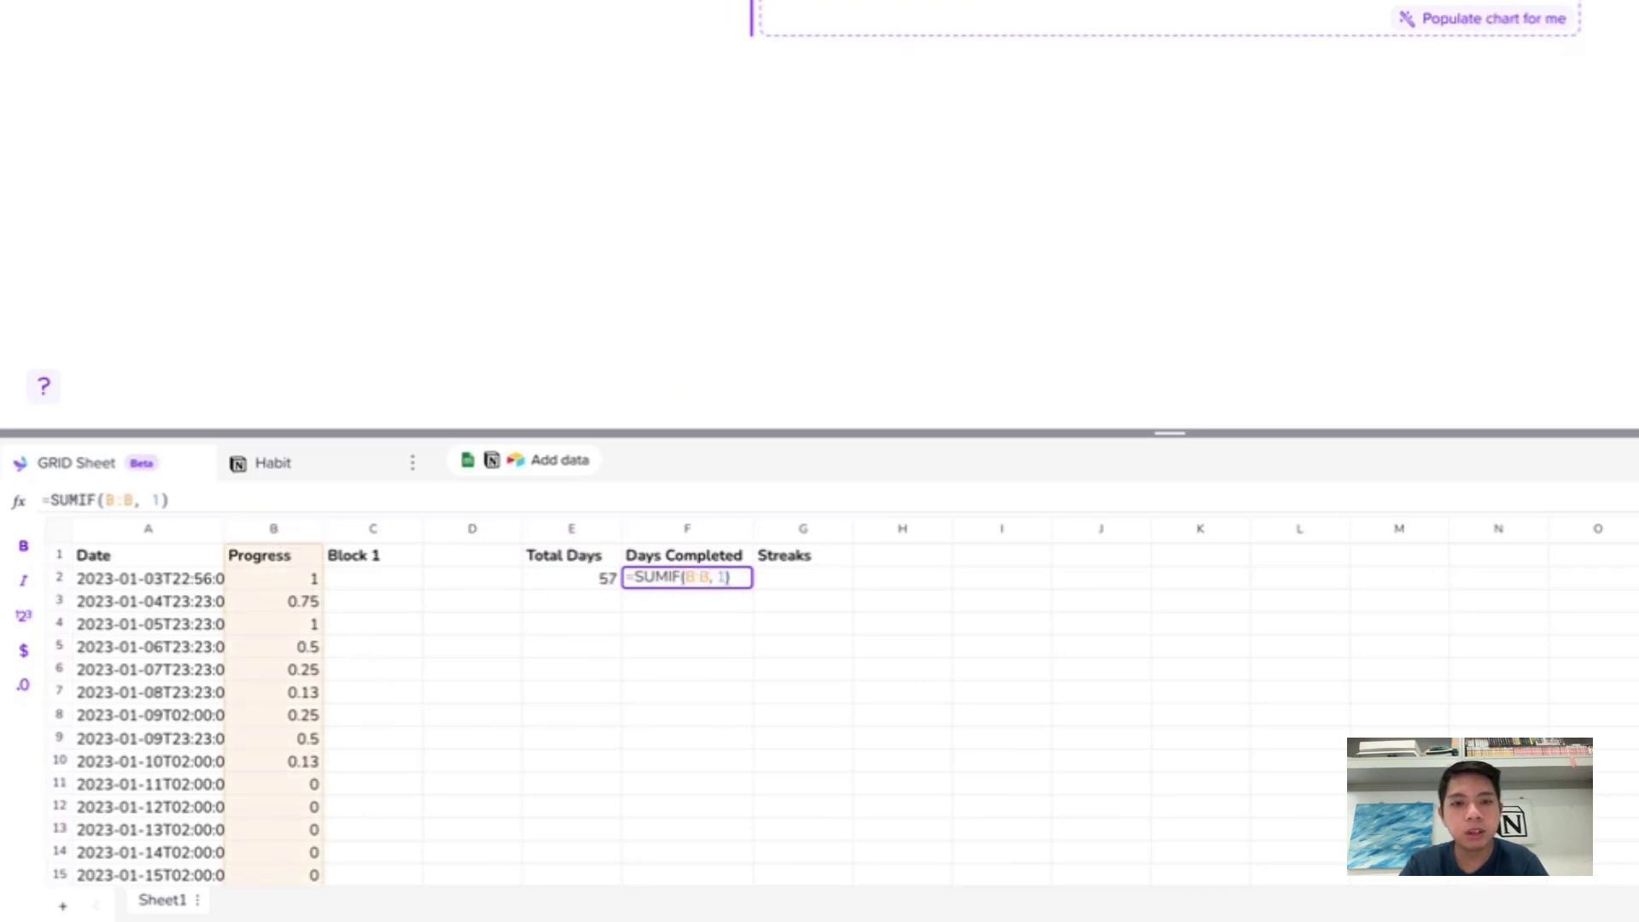
pyautogui.press('Return')
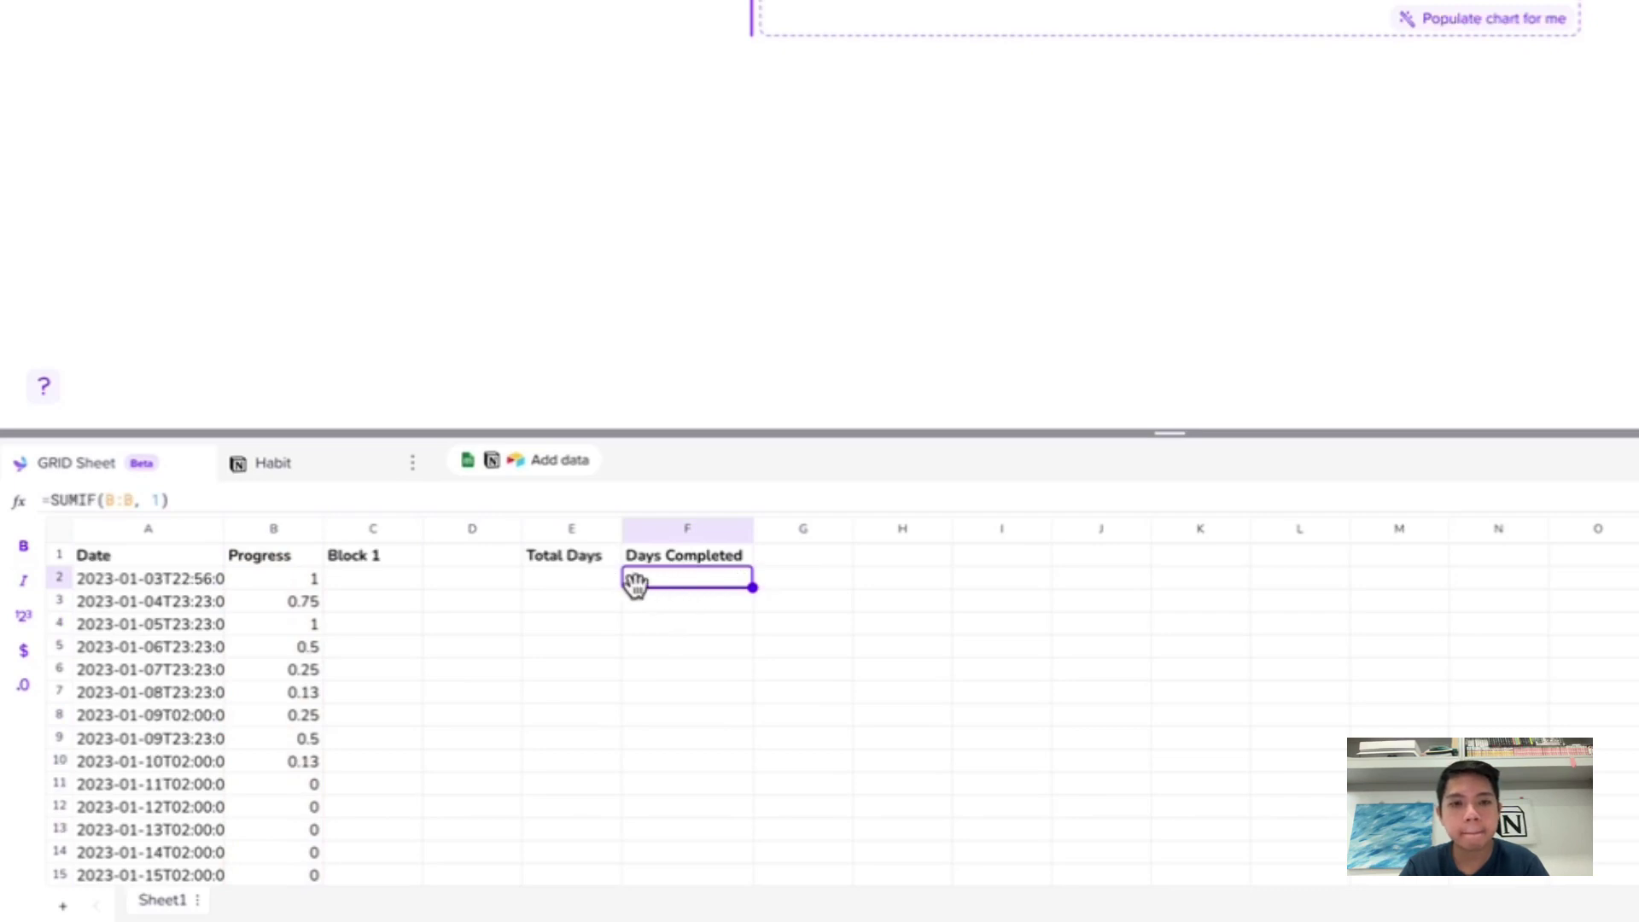
pyautogui.click(601, 584)
pyautogui.click(662, 581)
pyautogui.write('=')
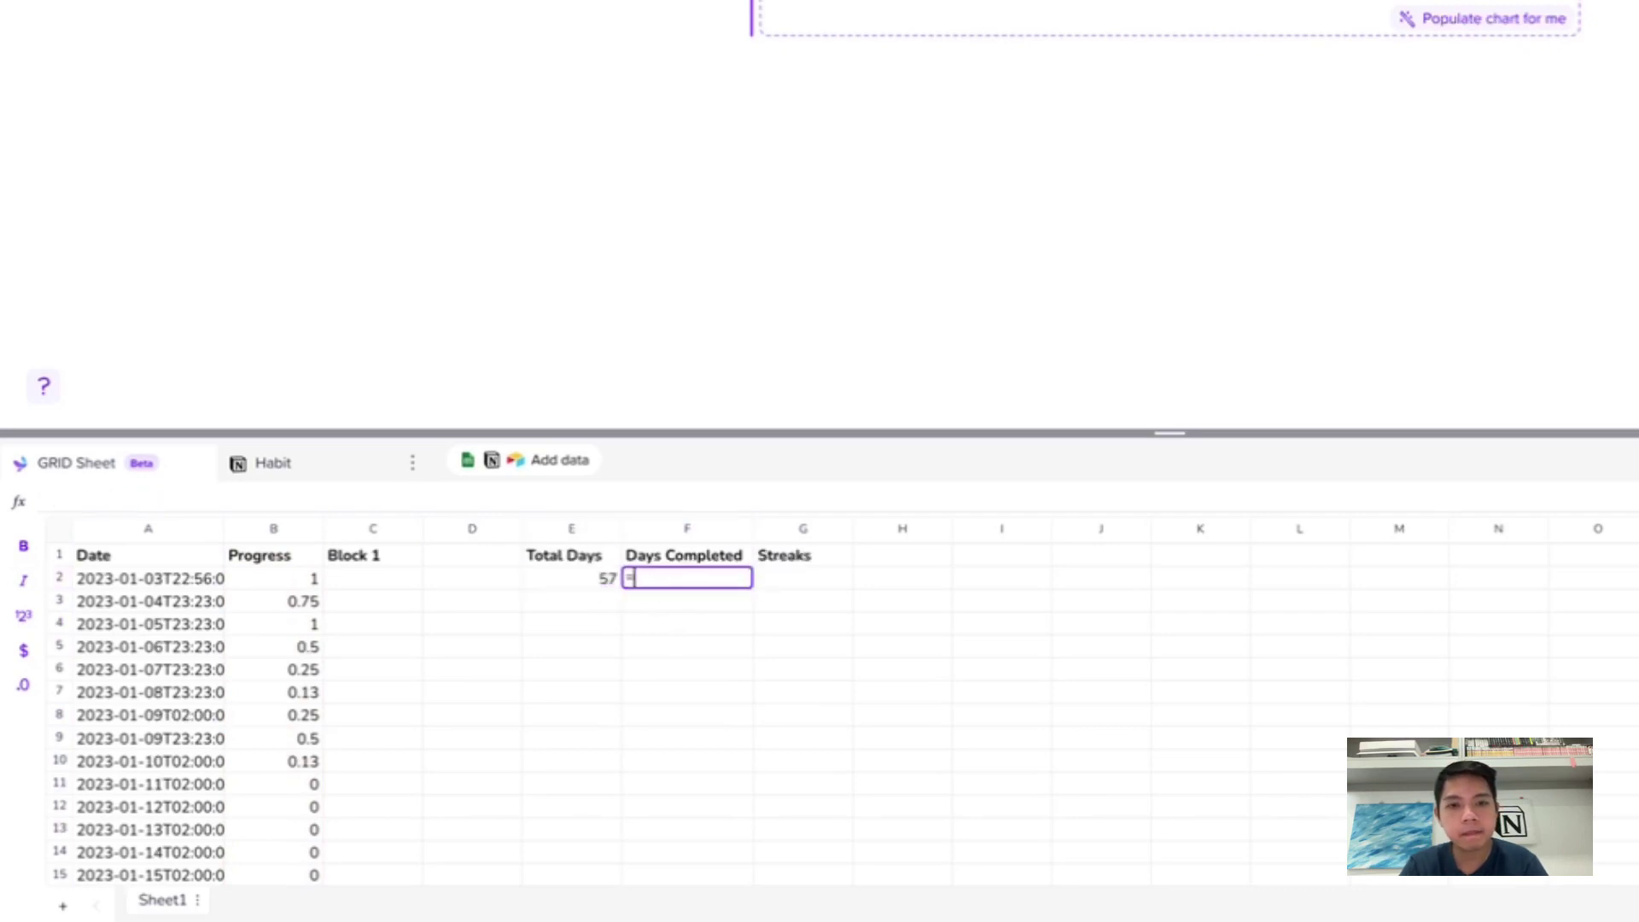
pyautogui.write('sumif(')
pyautogui.click(259, 533)
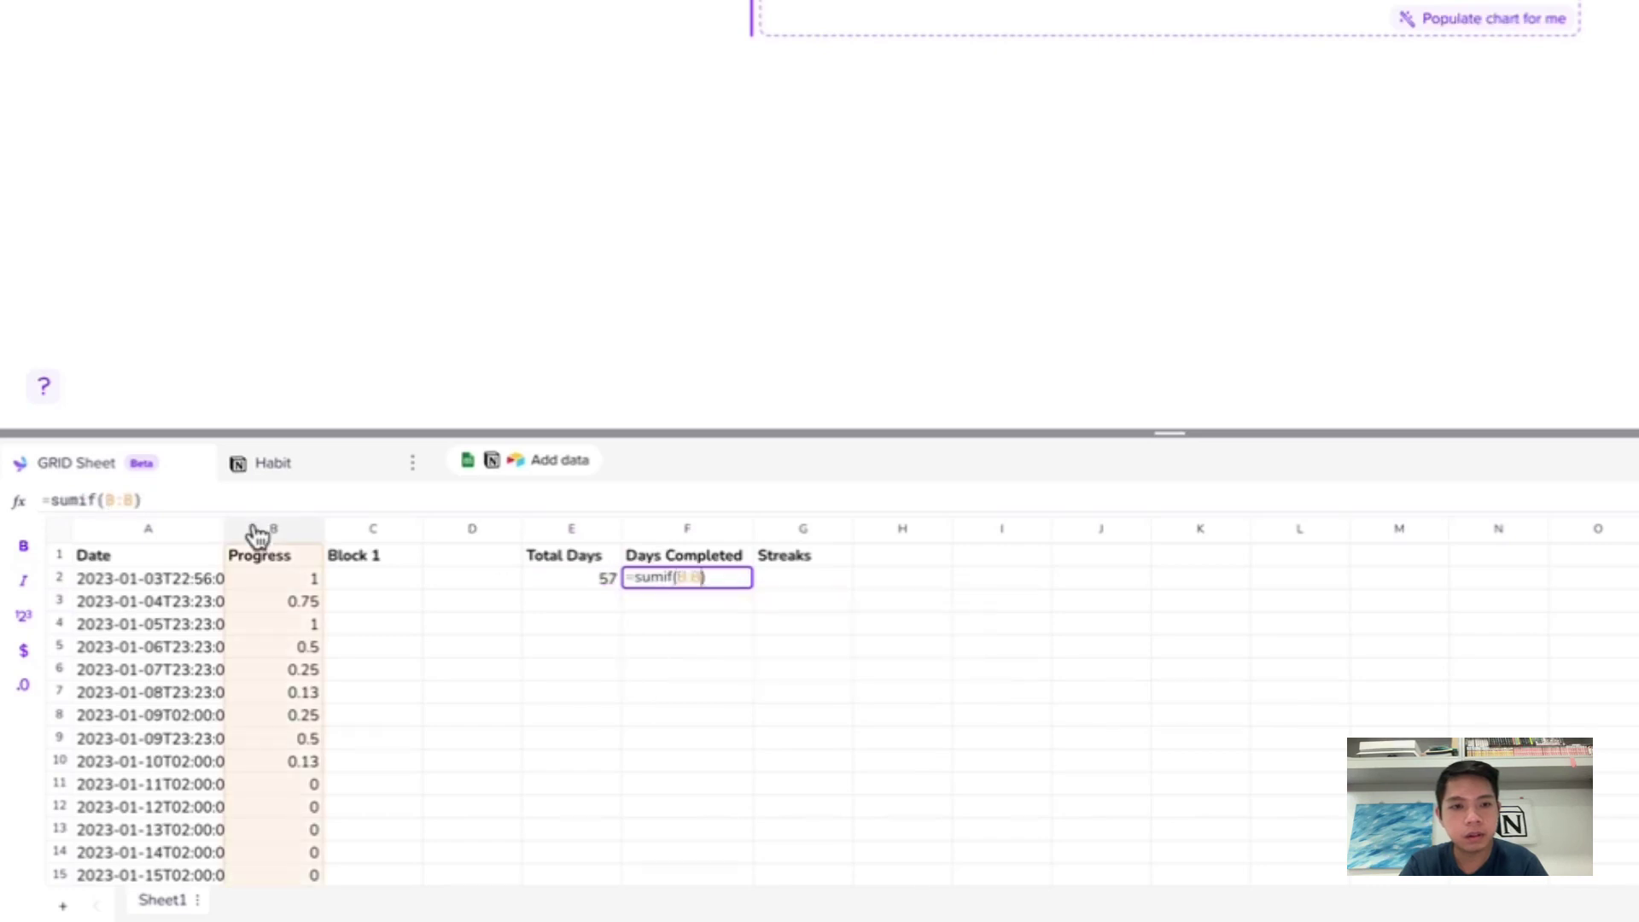
pyautogui.press('Return')
# Enter =SUMIF(B:B,1) in F2 to add up the Progress values equal to 1 under Days Completed.
pyautogui.write('=SU')
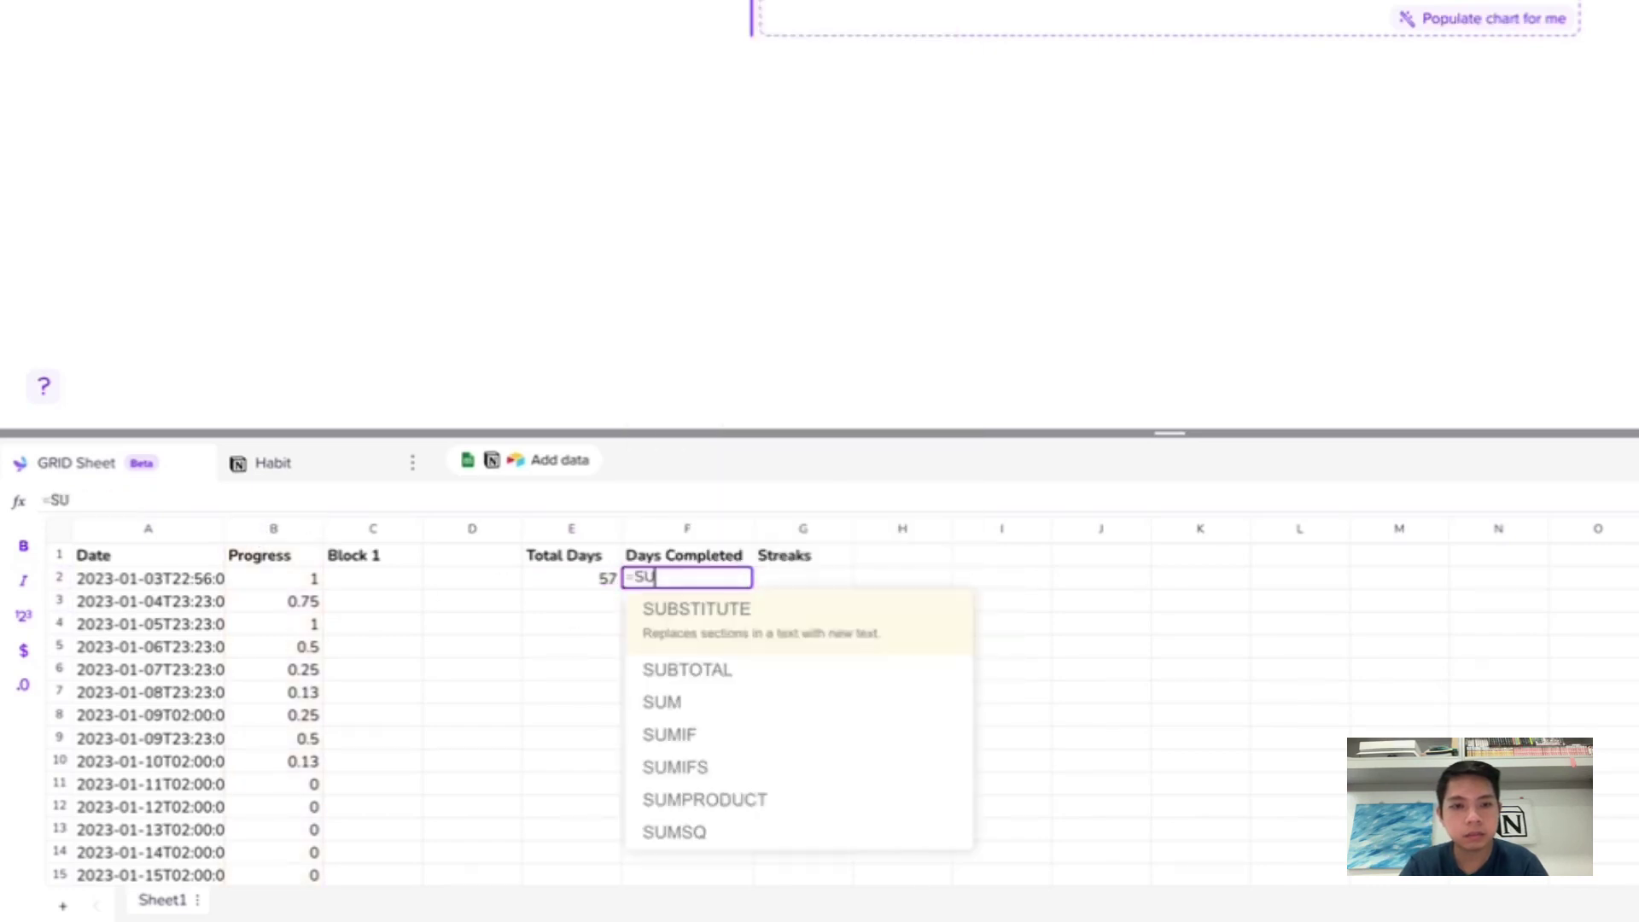
pyautogui.write('MIF(')
pyautogui.click(258, 535)
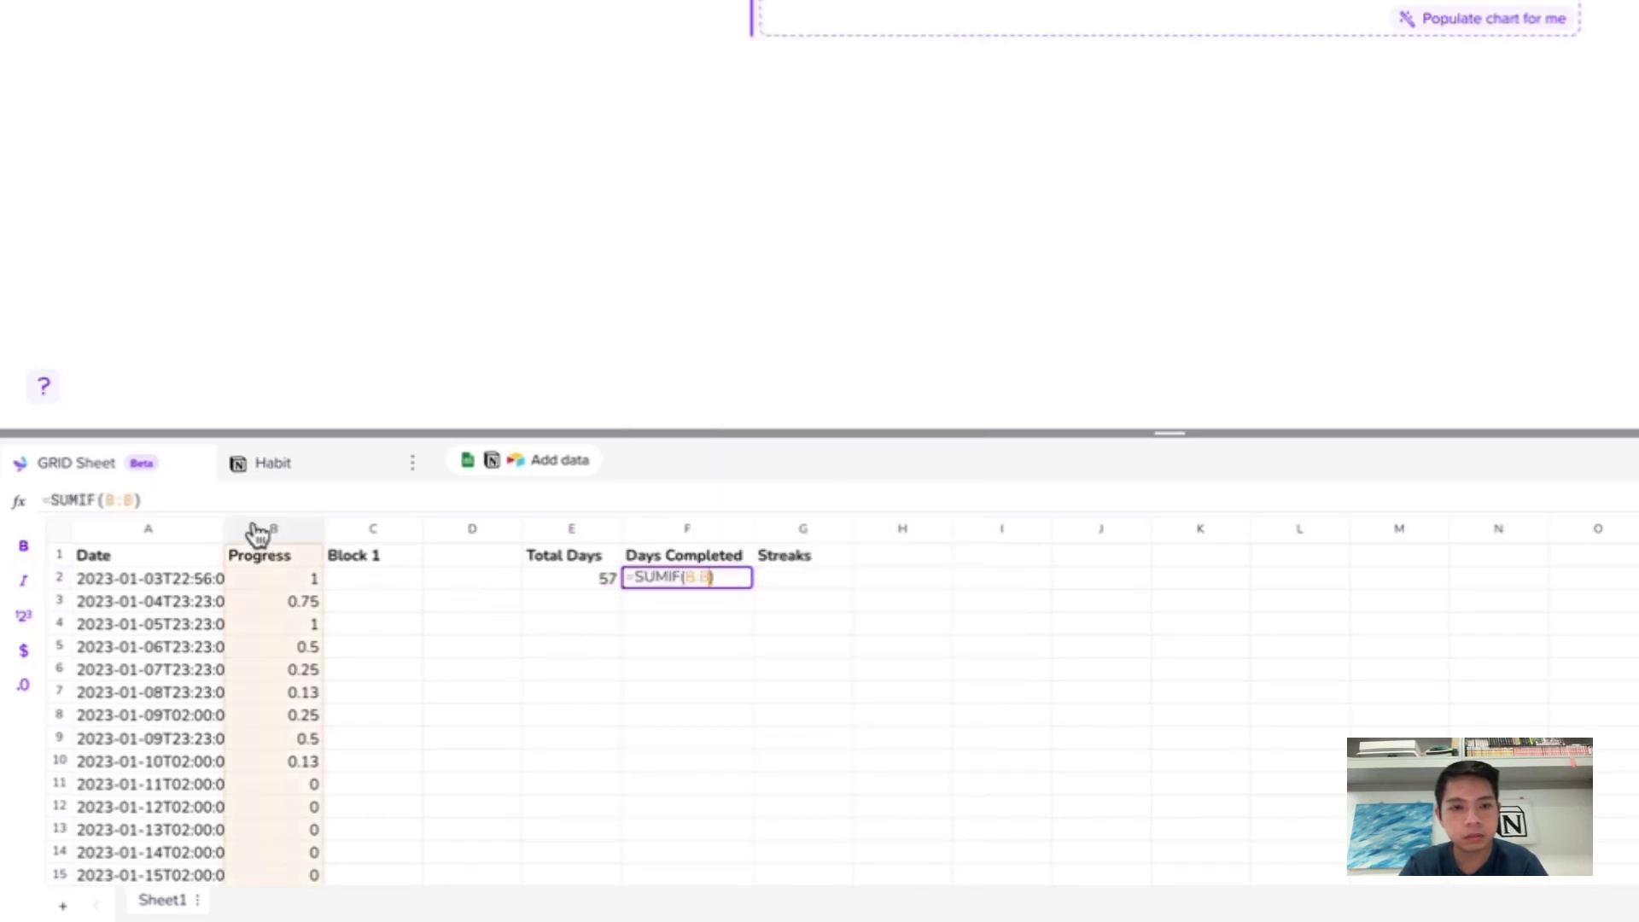
pyautogui.write(',1')
pyautogui.press('Return')
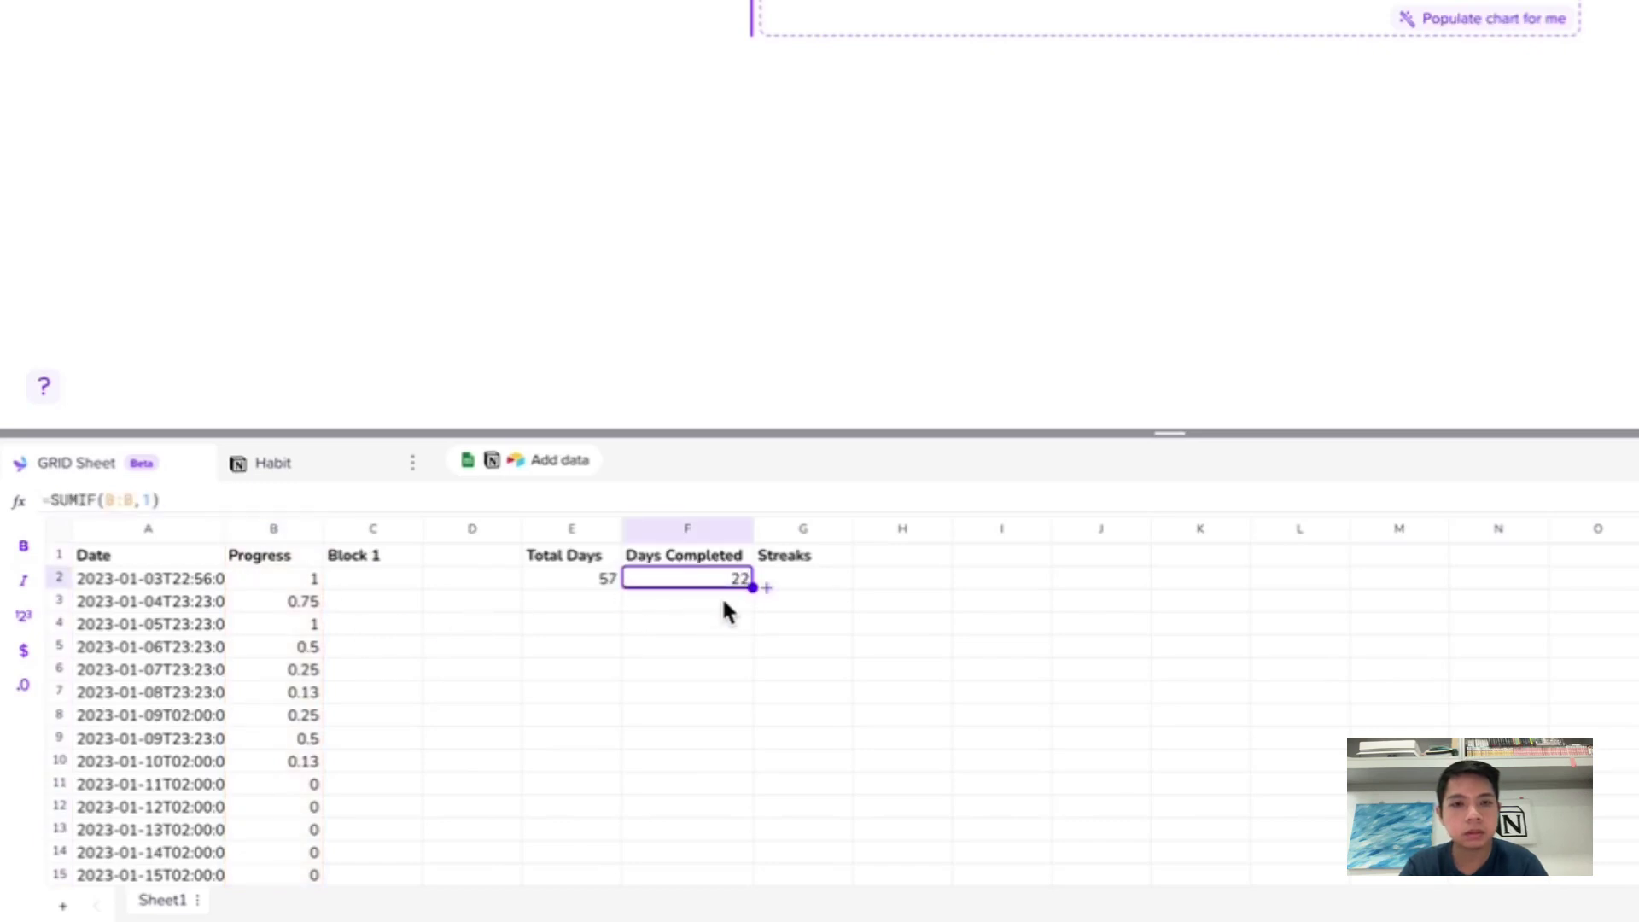
pyautogui.click(639, 624)
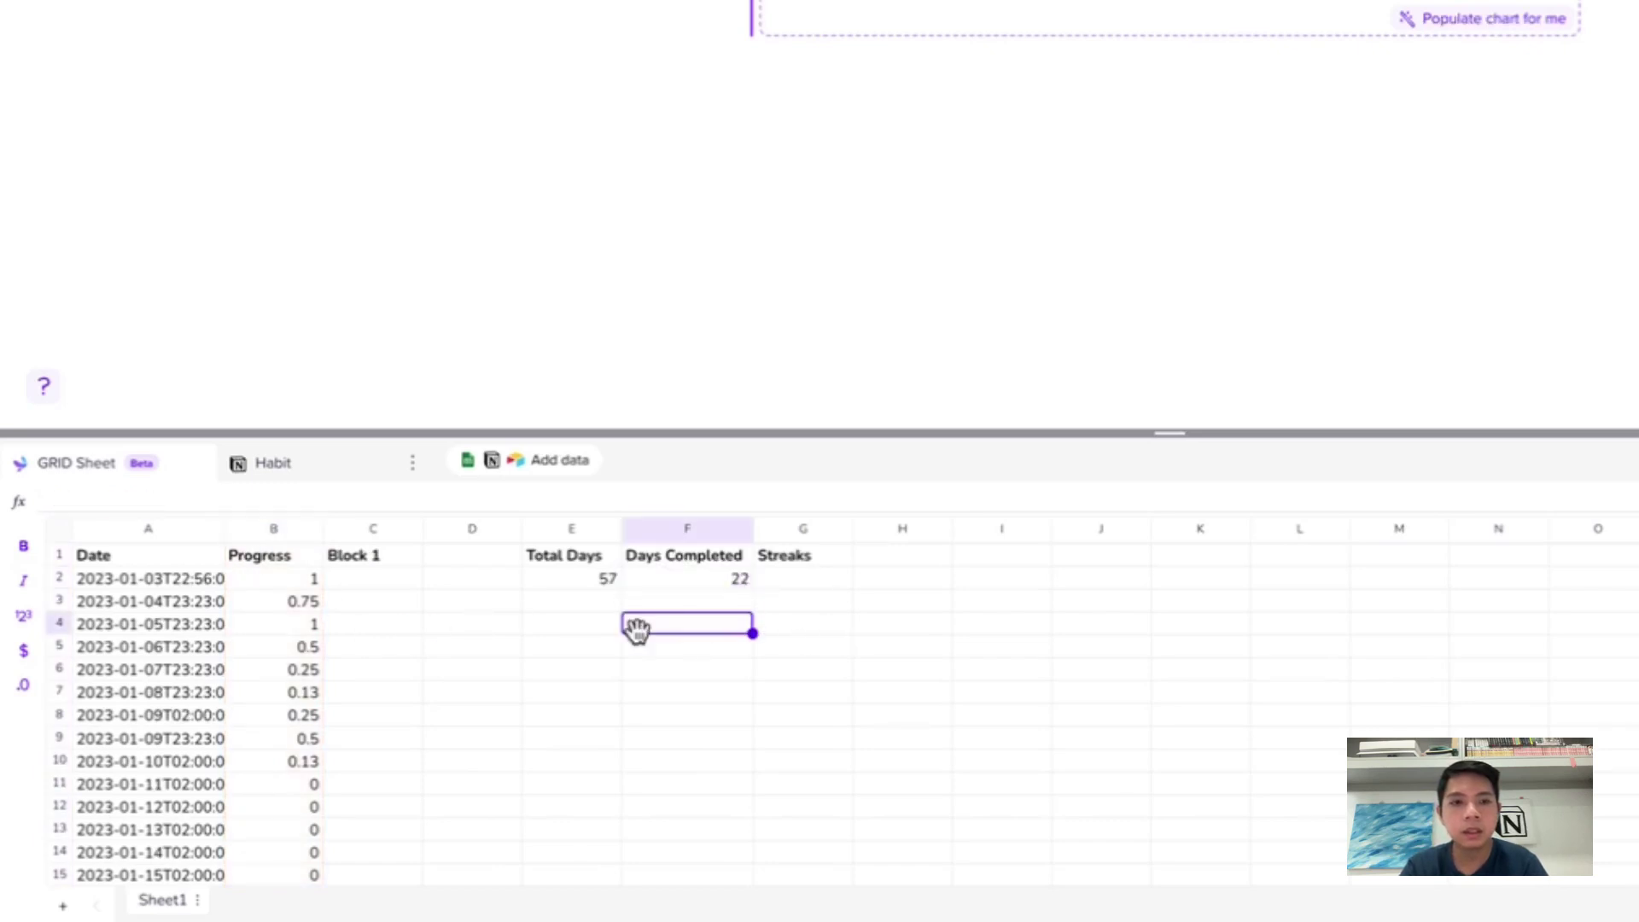
pyautogui.click(694, 578)
pyautogui.click(783, 576)
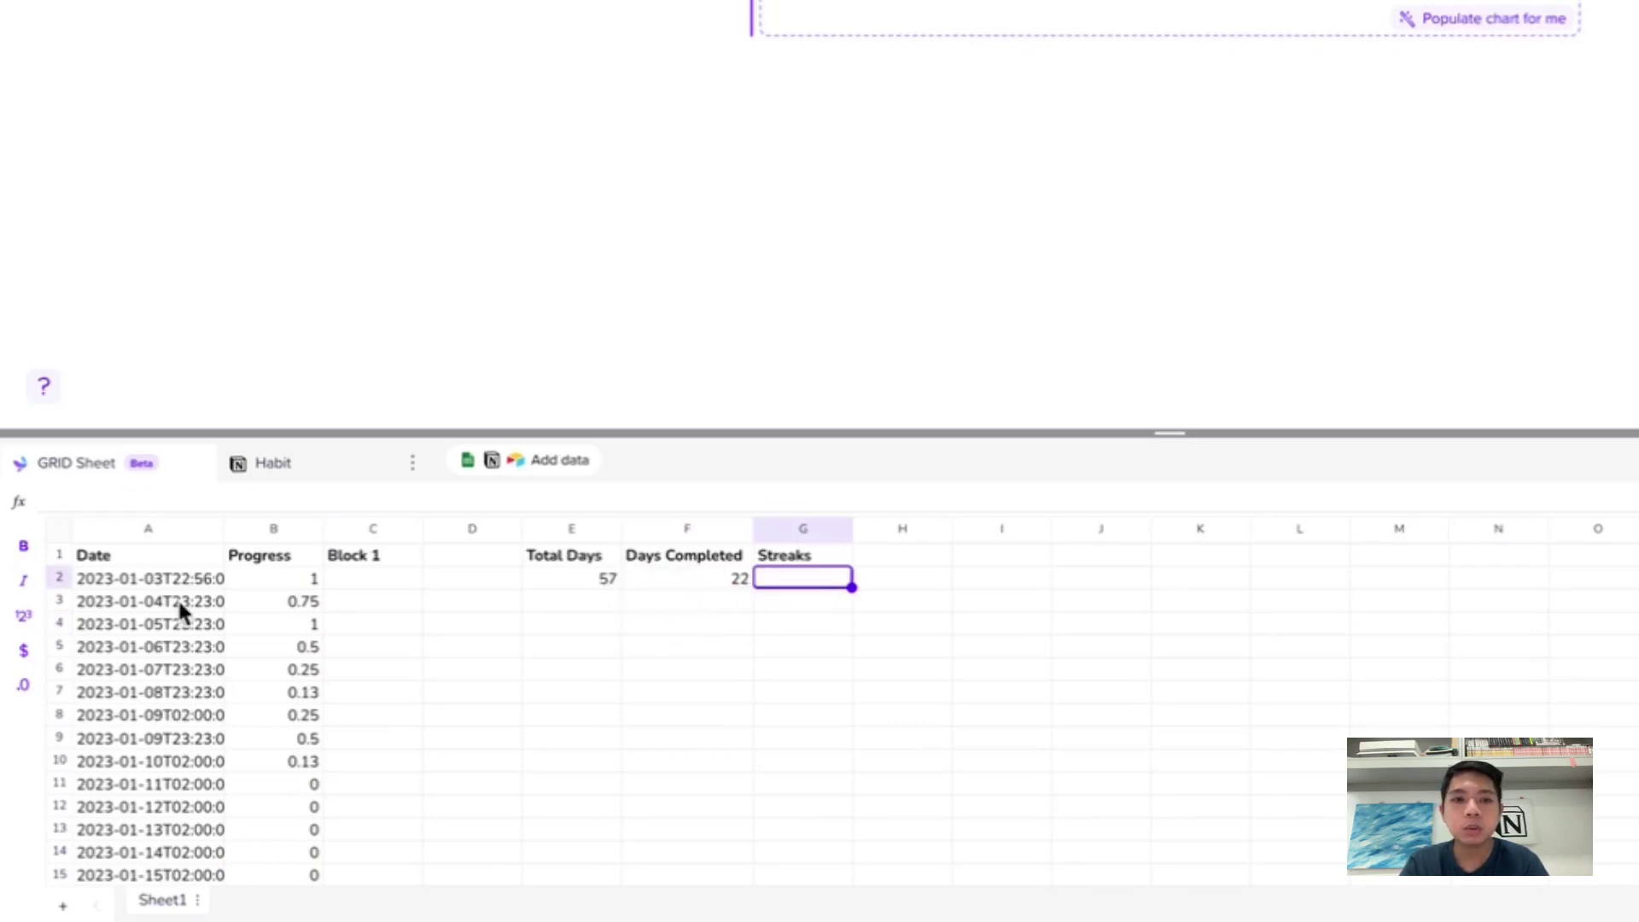
pyautogui.click(272, 584)
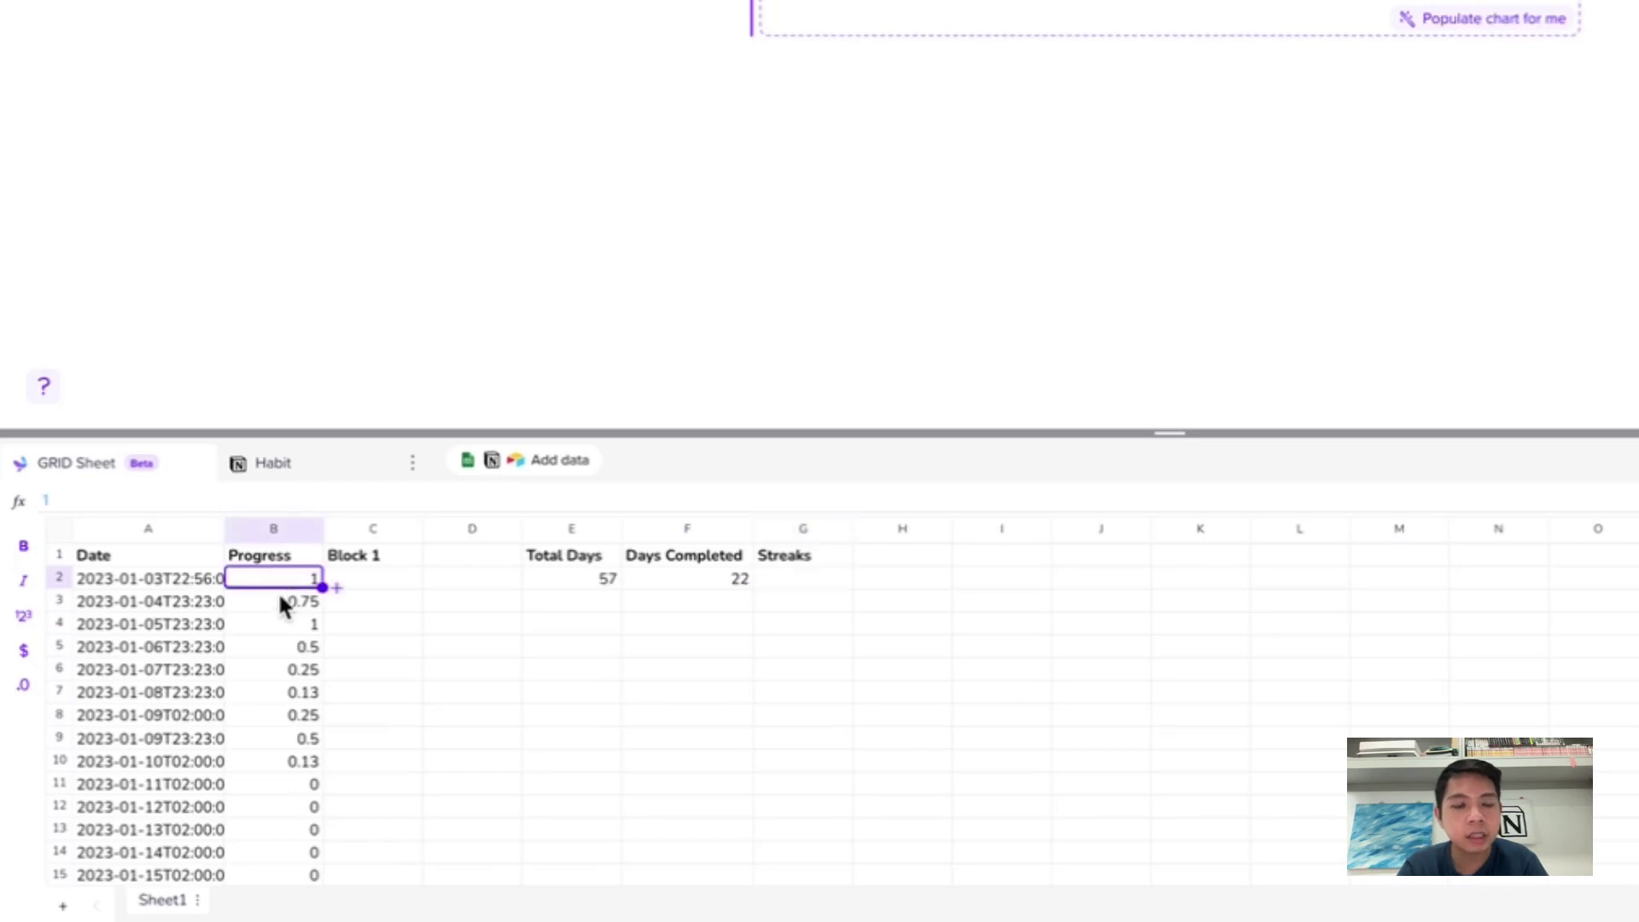
pyautogui.scroll(-2, 264, 726)
pyautogui.scroll(2, 264, 726)
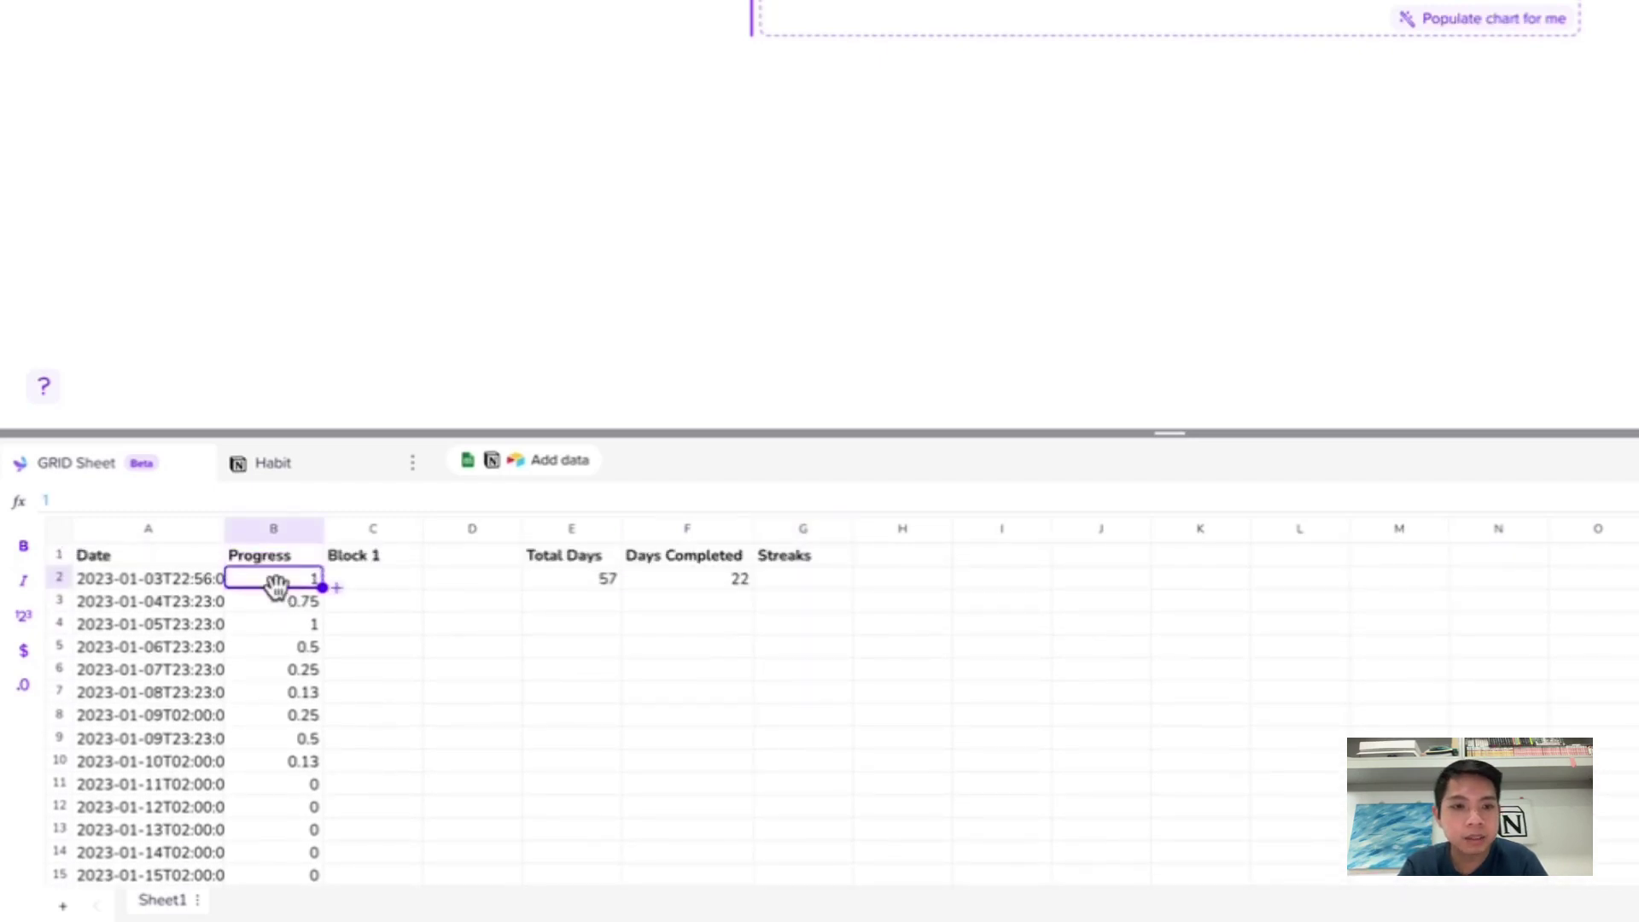
# Examine the Progress values in column B down to the last entry for runs of consecutive completed days.
pyautogui.moveTo(276, 600); pyautogui.dragTo(274, 674)
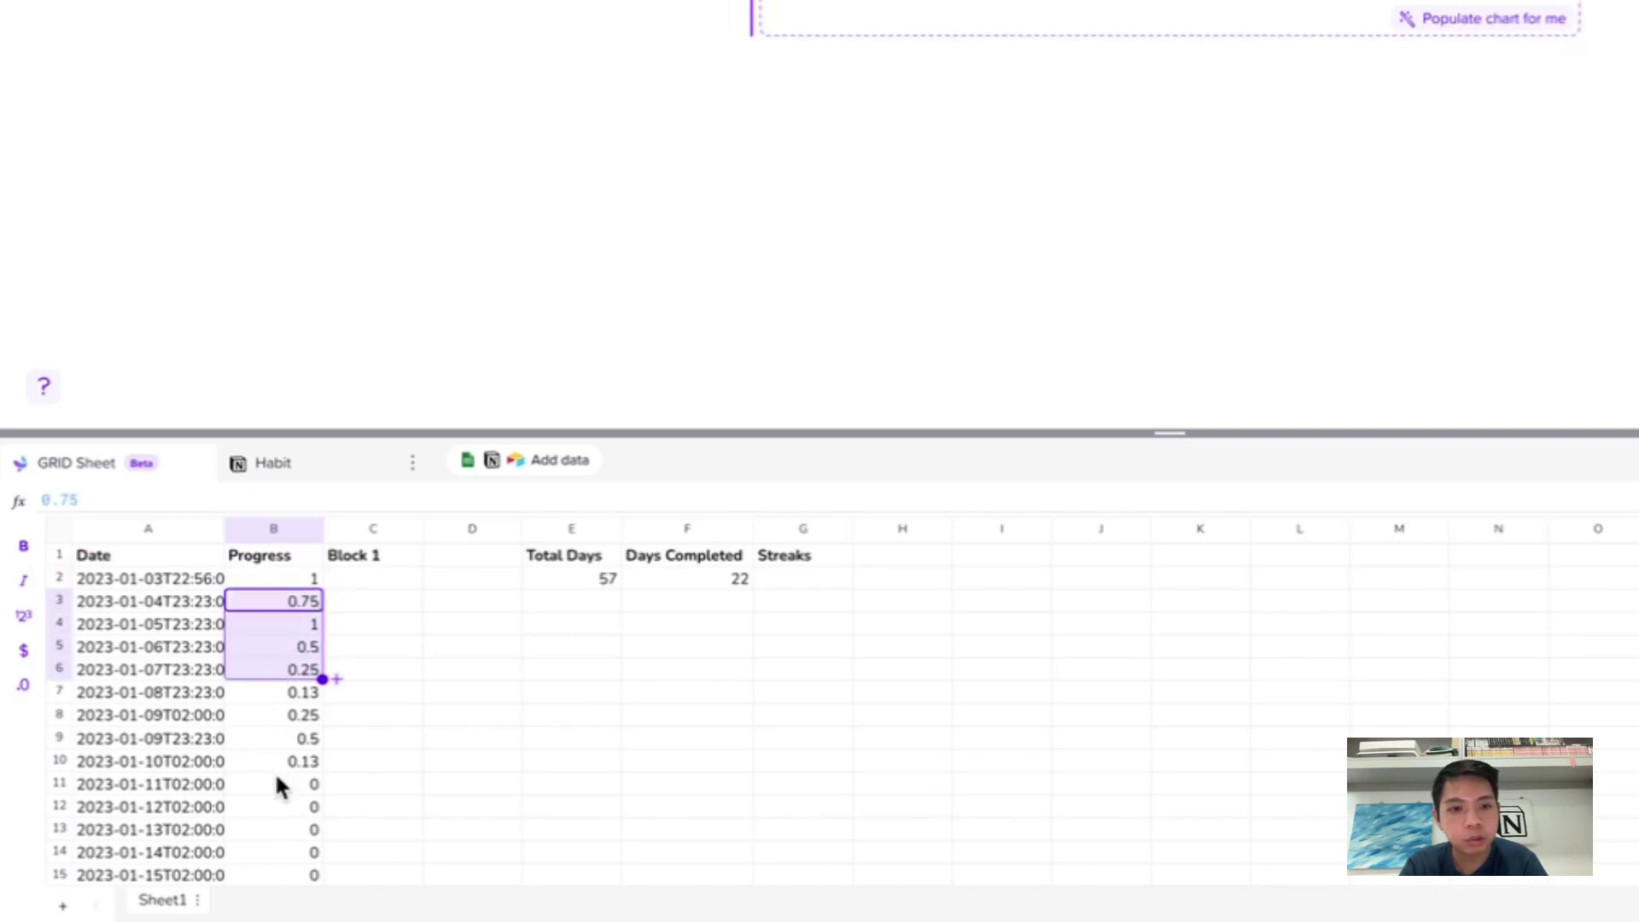
pyautogui.scroll(-2, 274, 782)
pyautogui.scroll(-10, 275, 778)
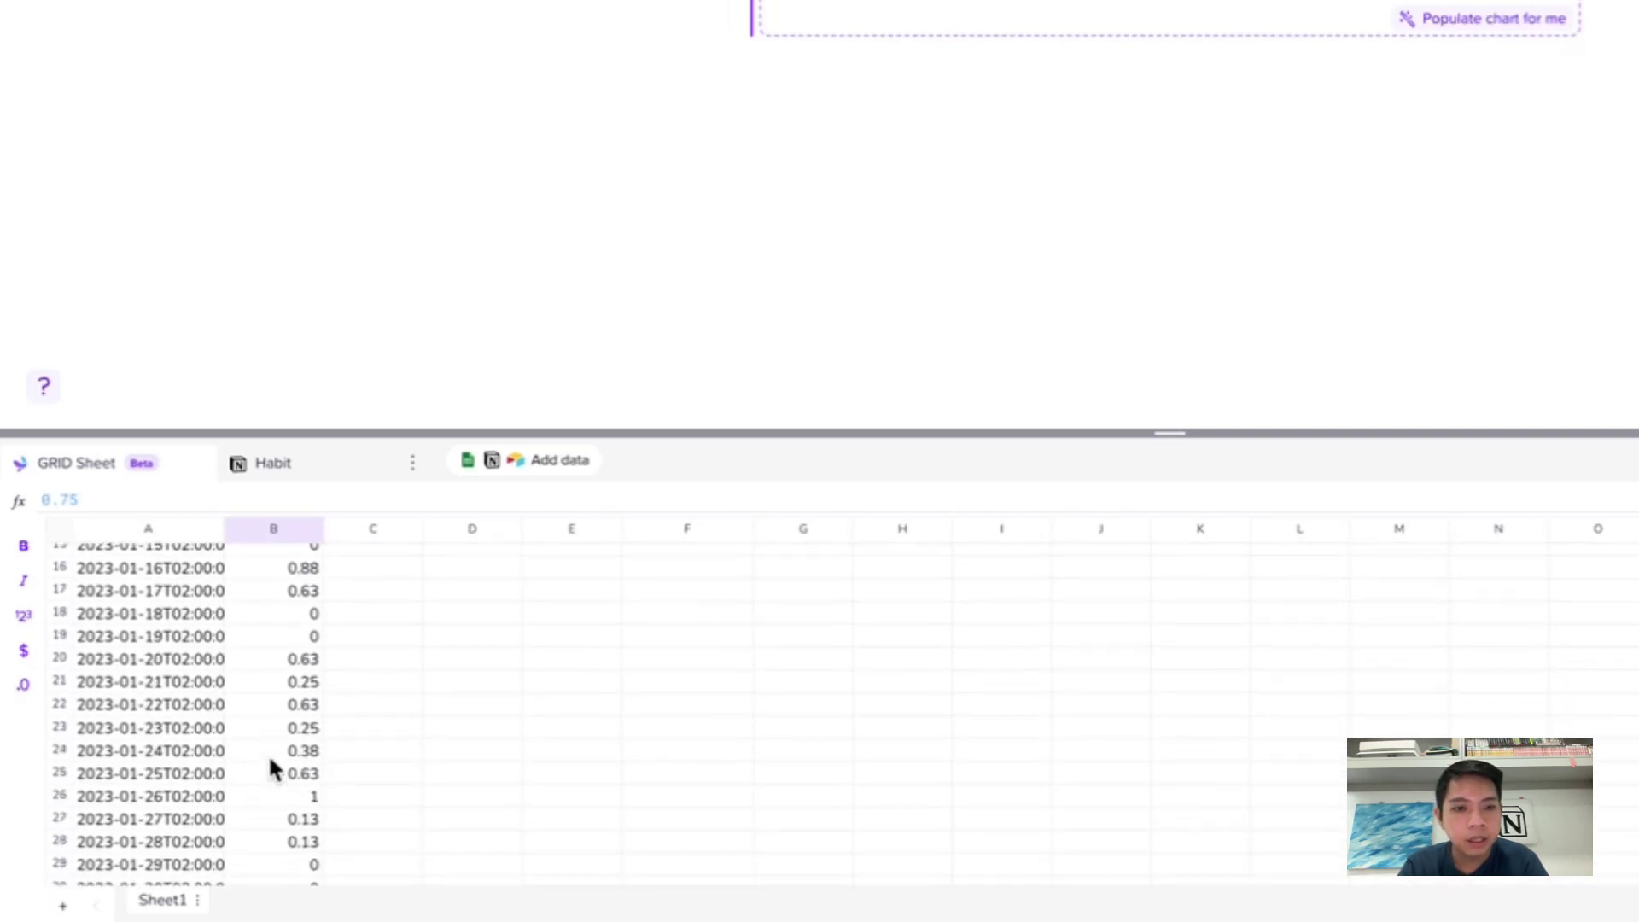
pyautogui.scroll(-3, 269, 760)
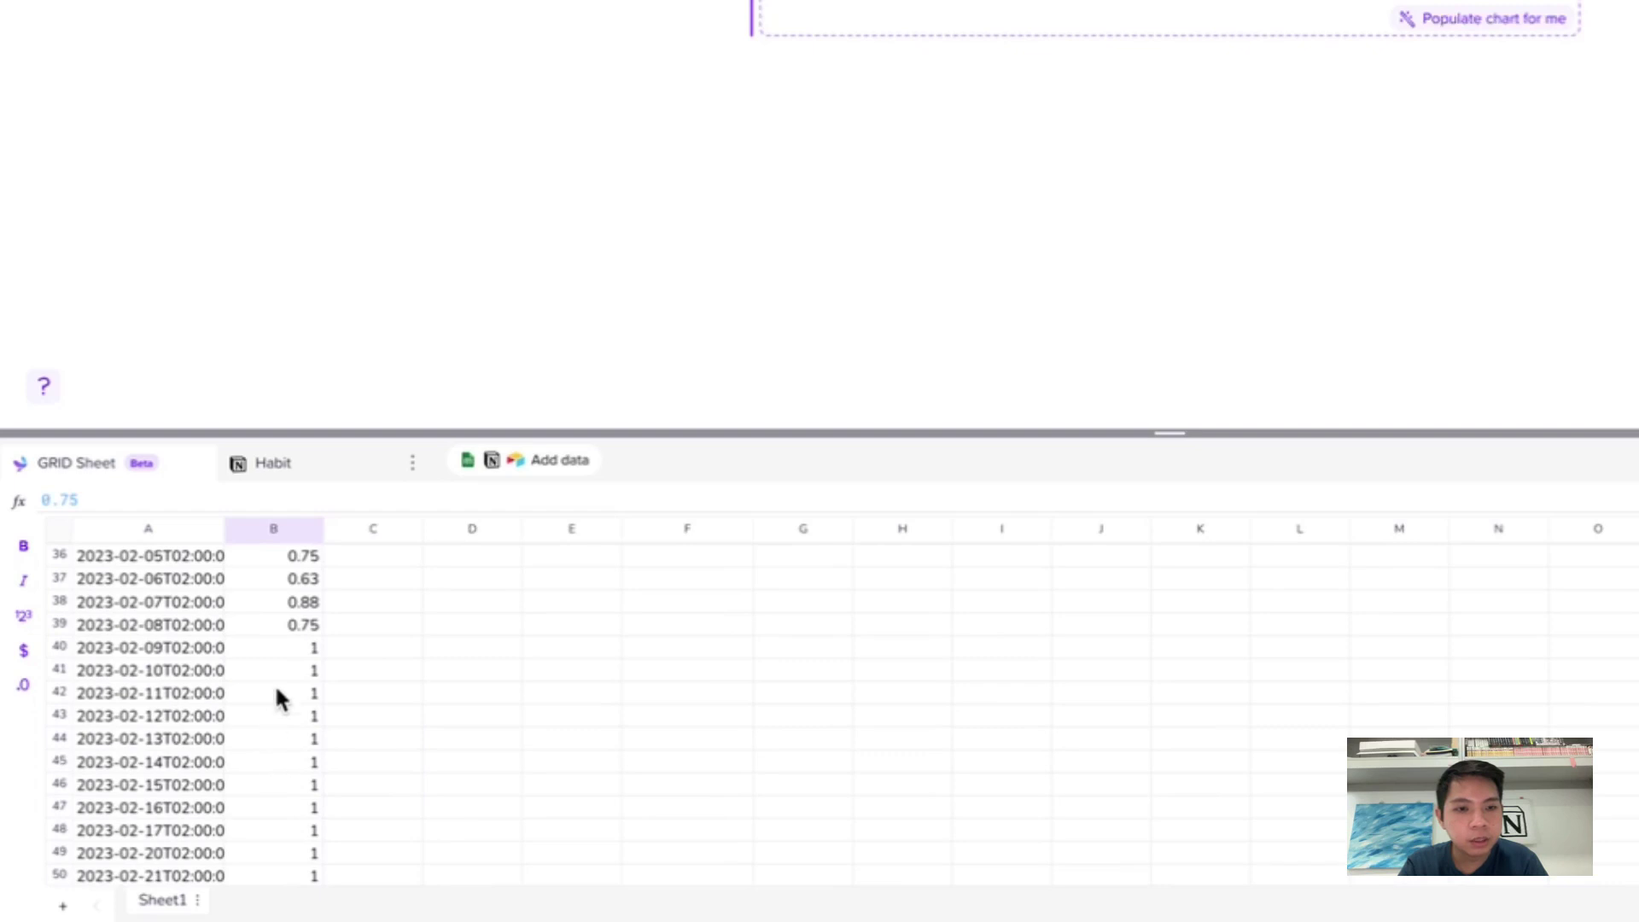
pyautogui.click(279, 648)
pyautogui.scroll(-6, 270, 726)
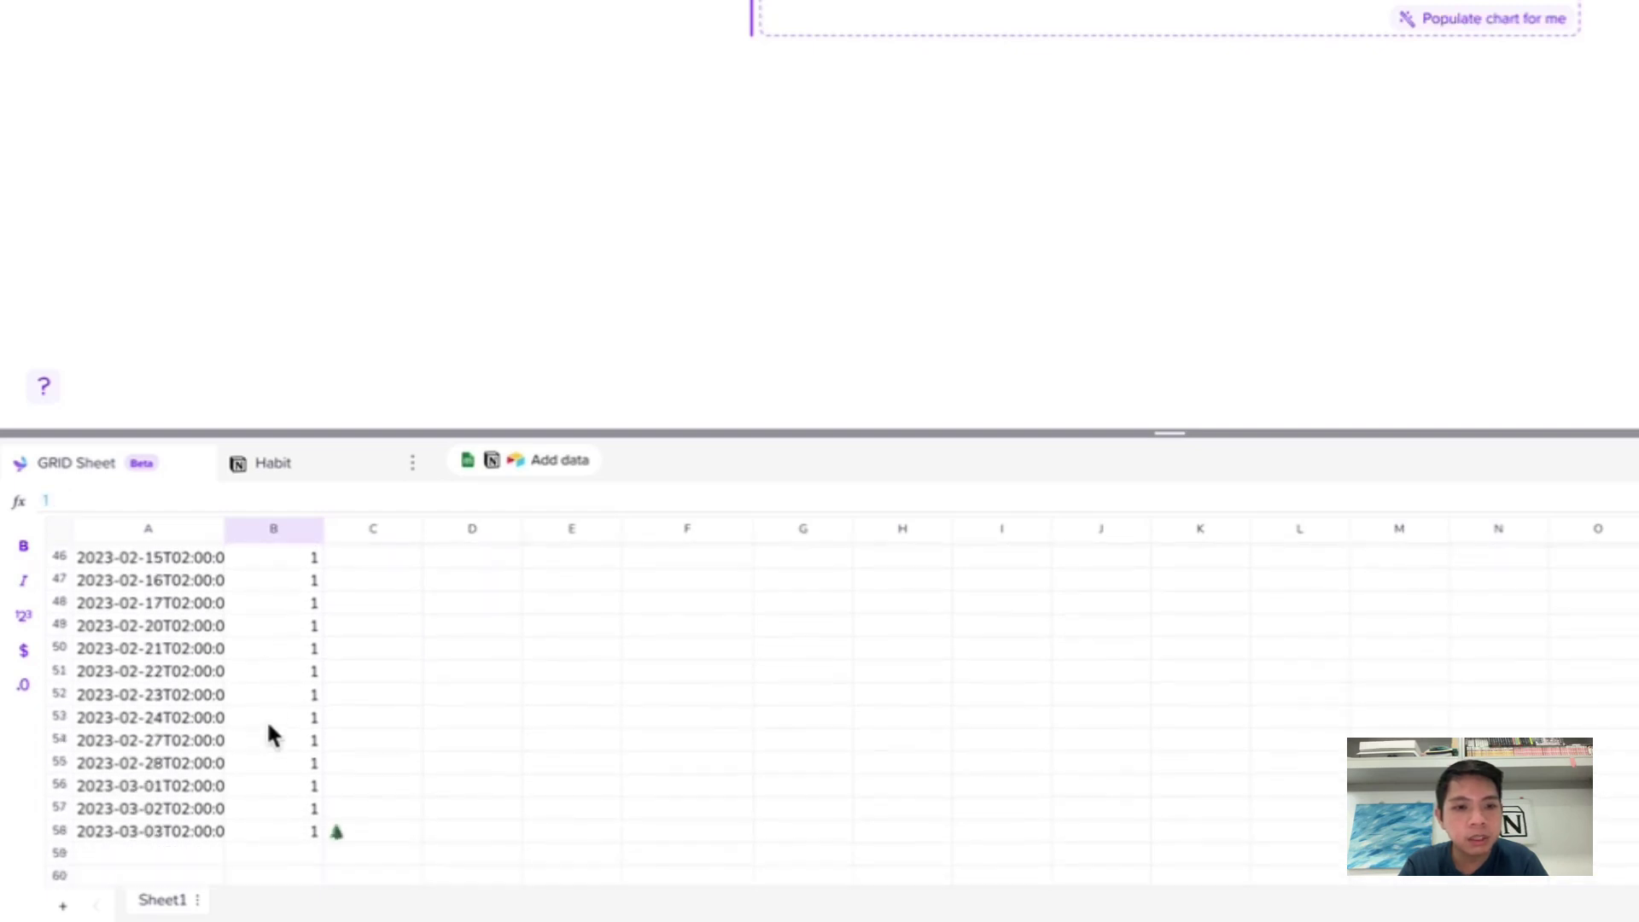
pyautogui.scroll(20, 268, 730)
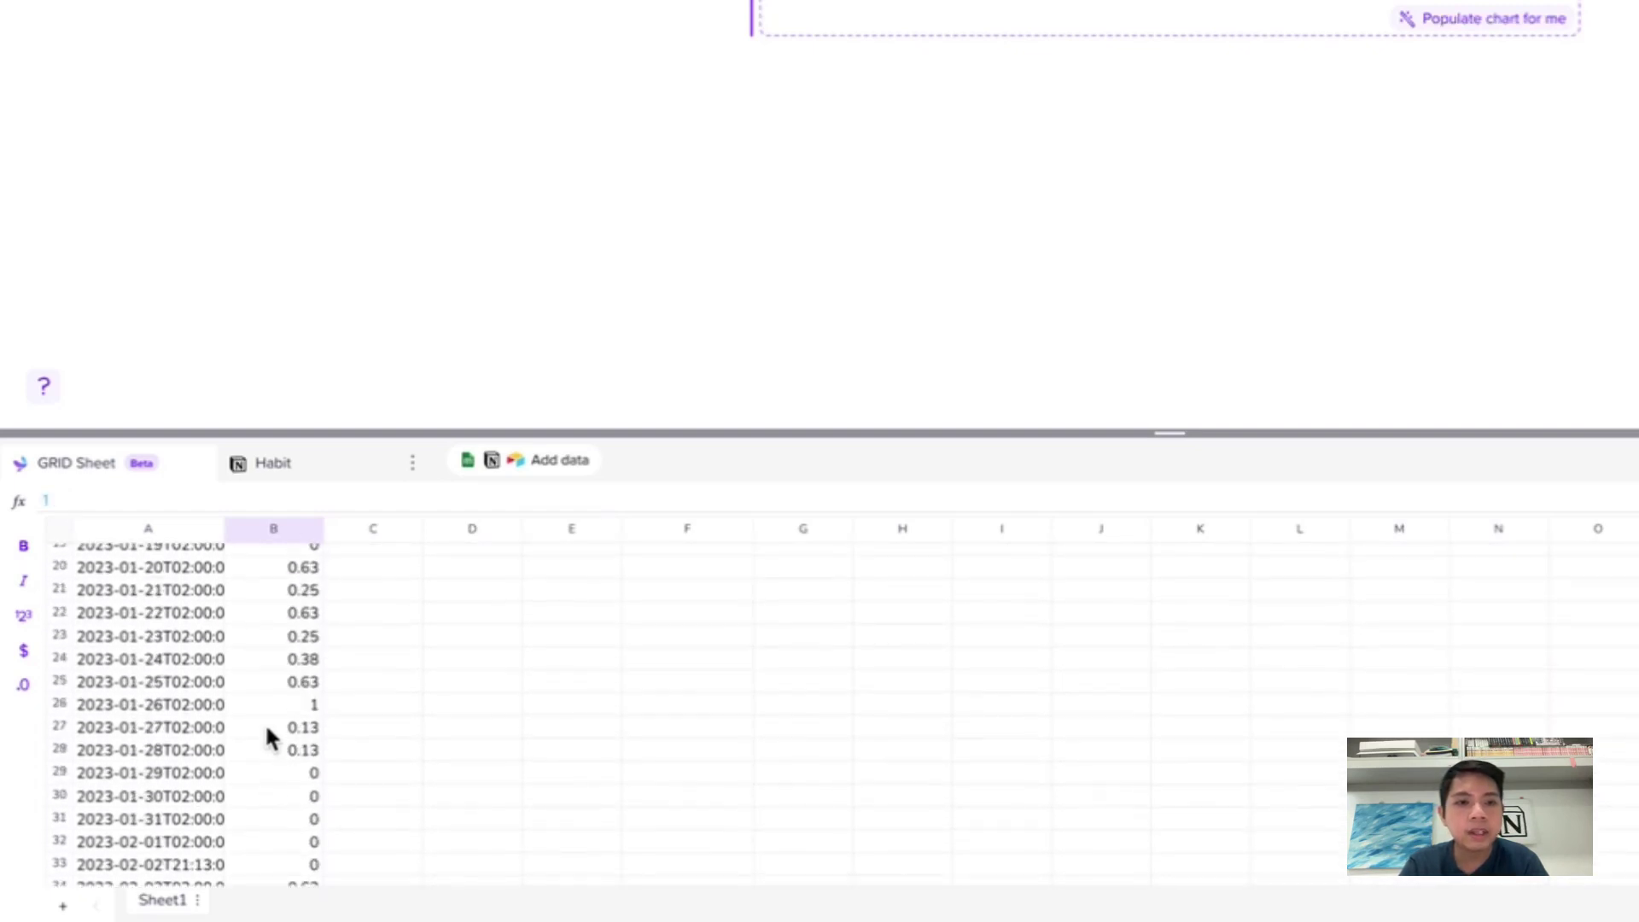
# Enter the streak formula =if(B2=1, D2+1,0) in D3.
pyautogui.click(453, 605)
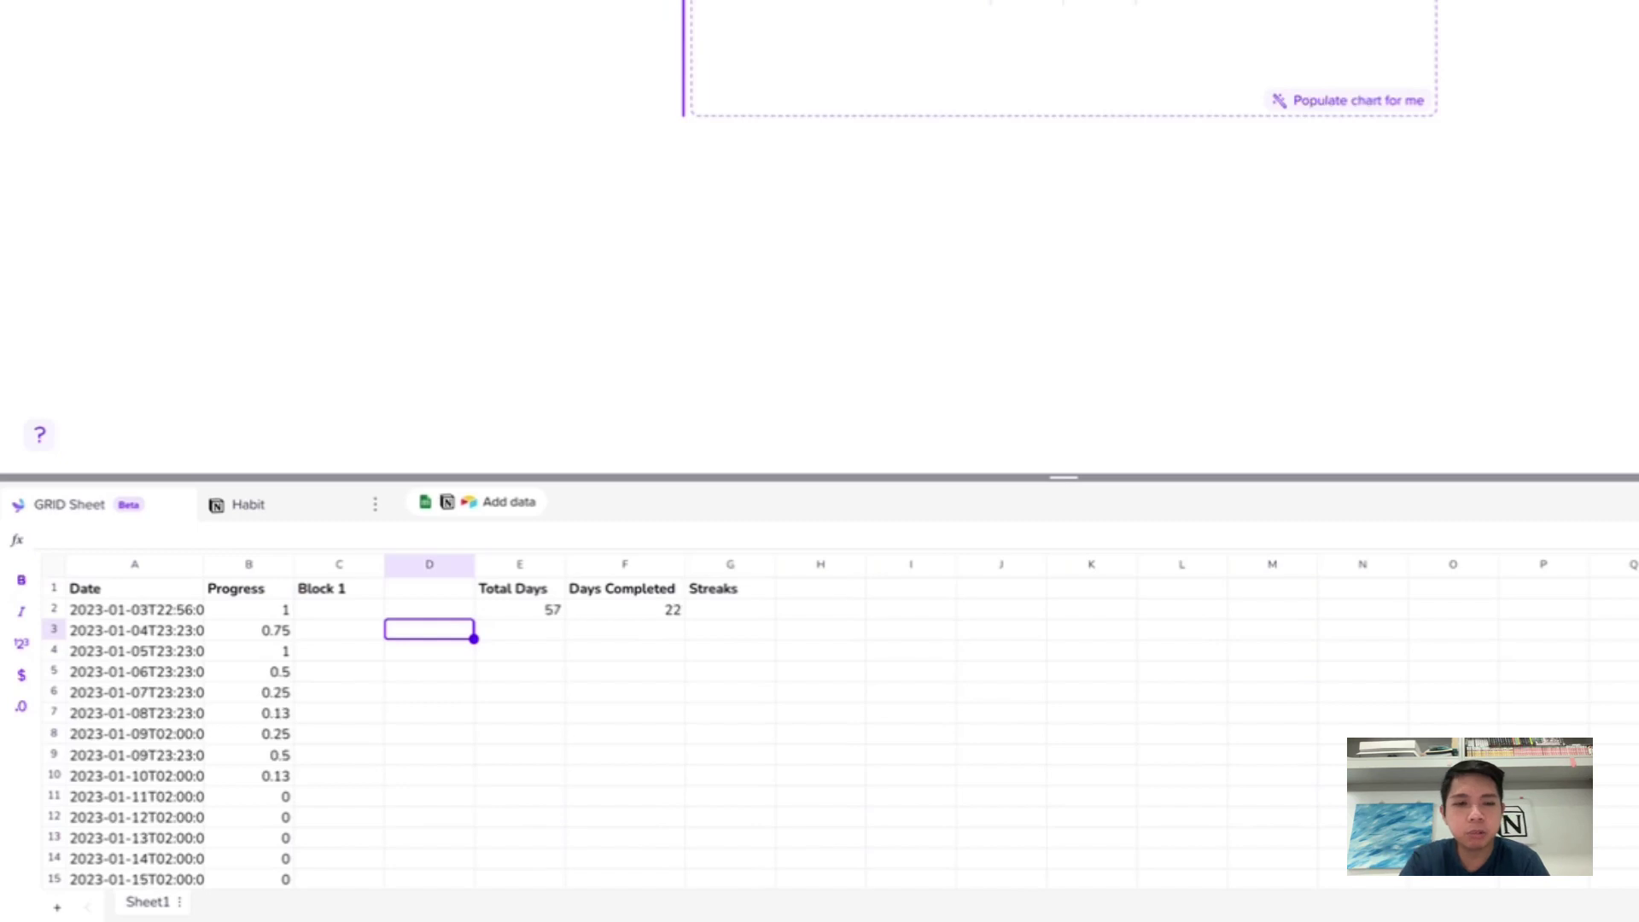
pyautogui.write('=')
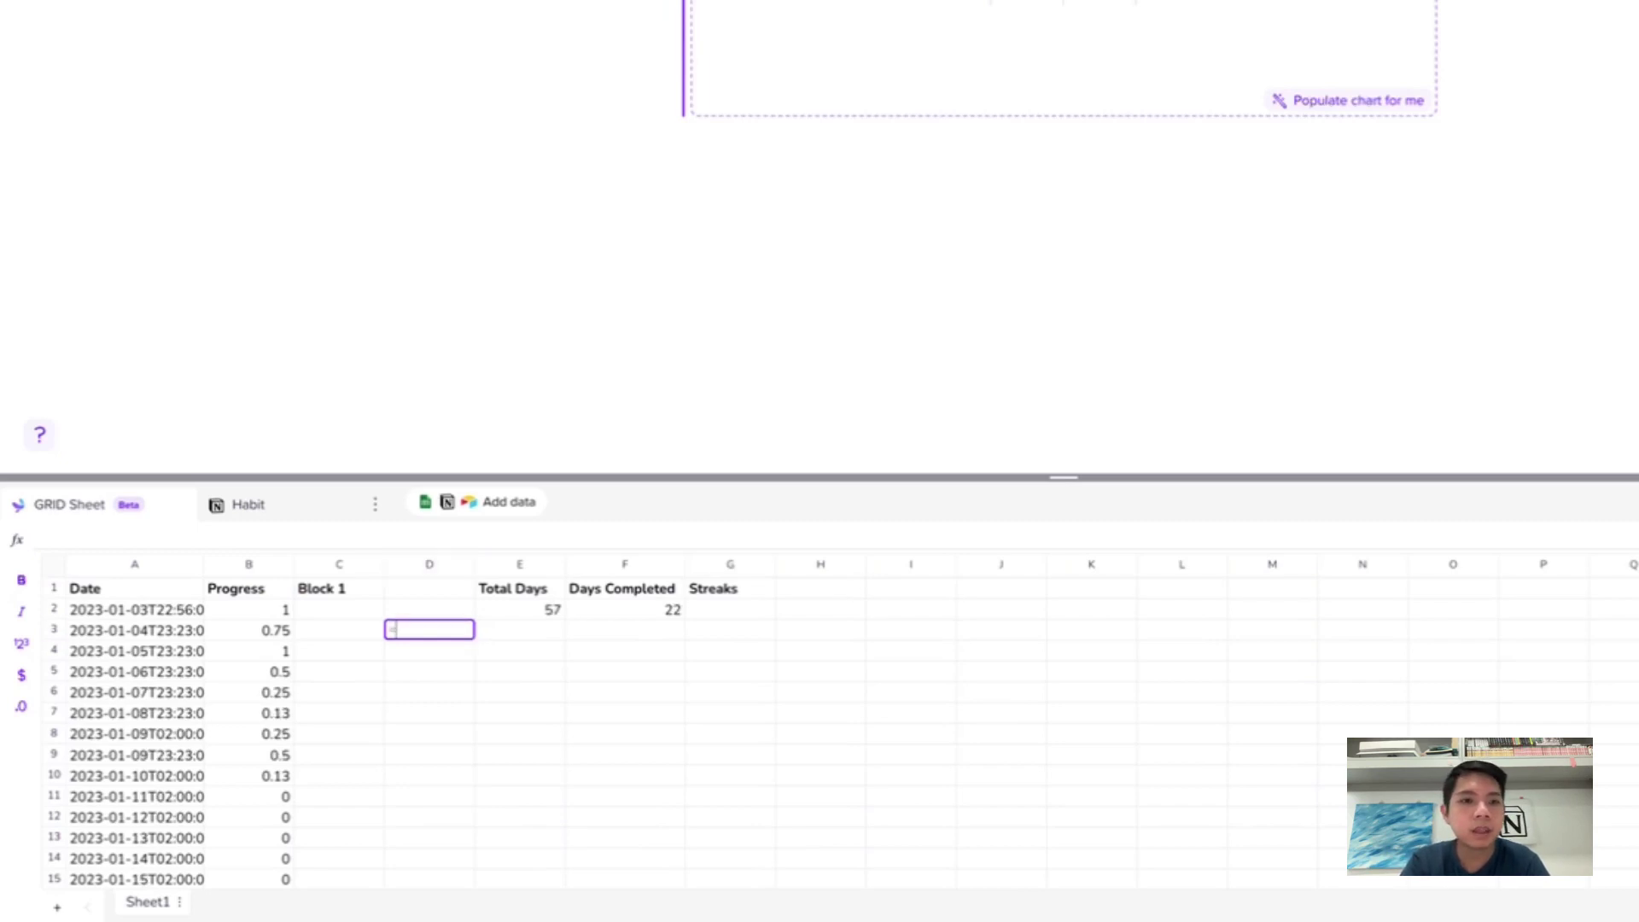
pyautogui.write('if(')
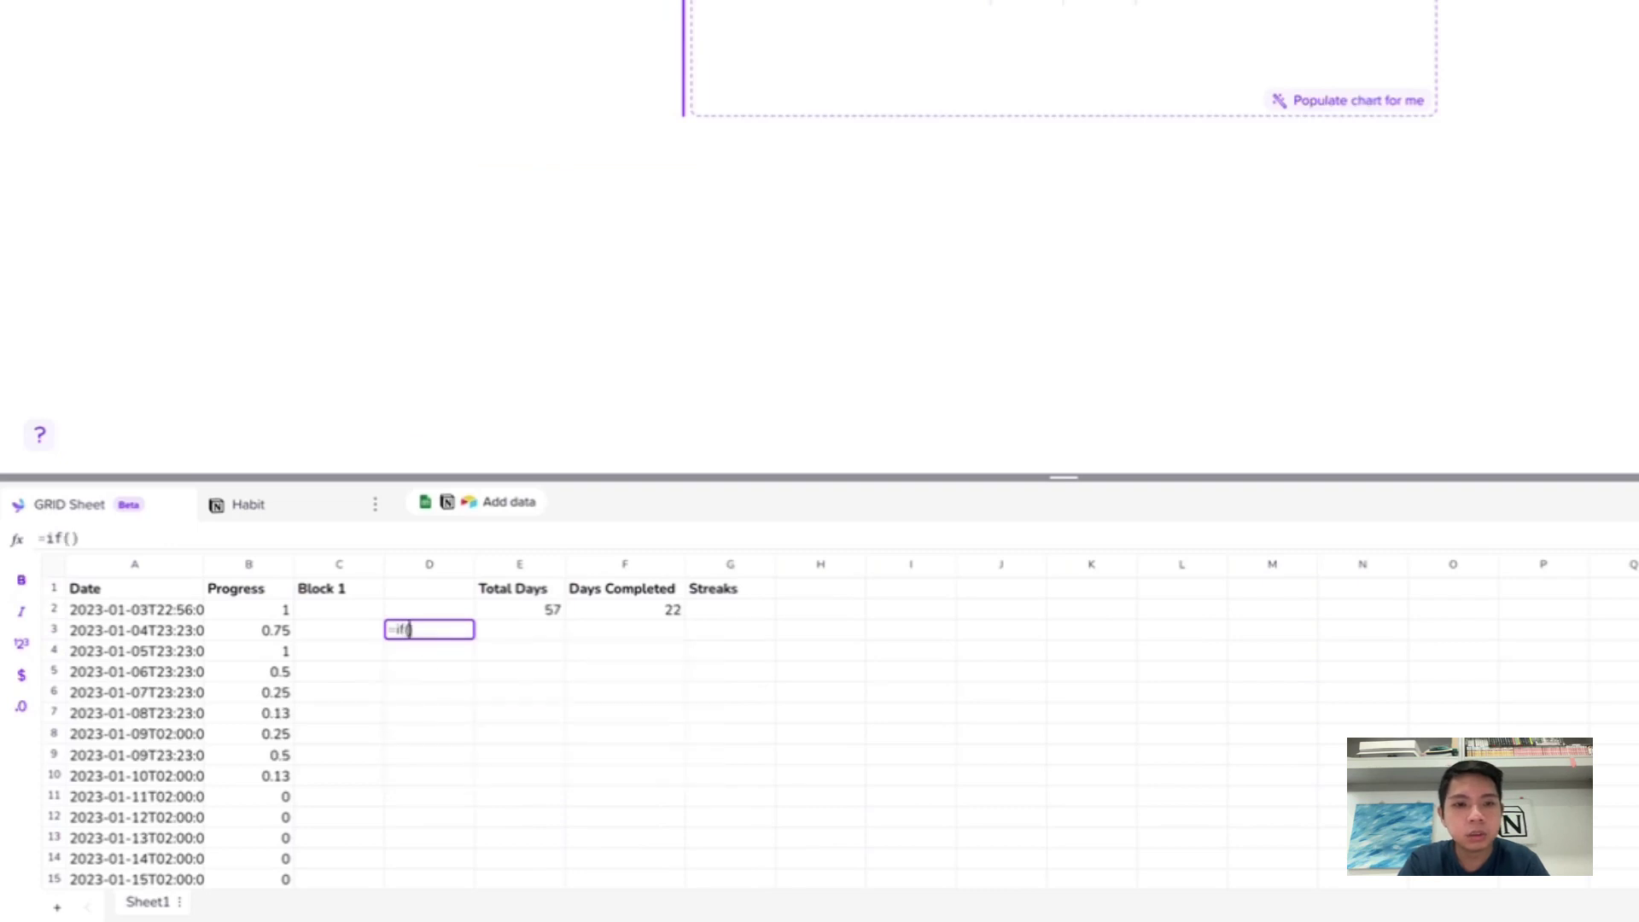
pyautogui.click(253, 609)
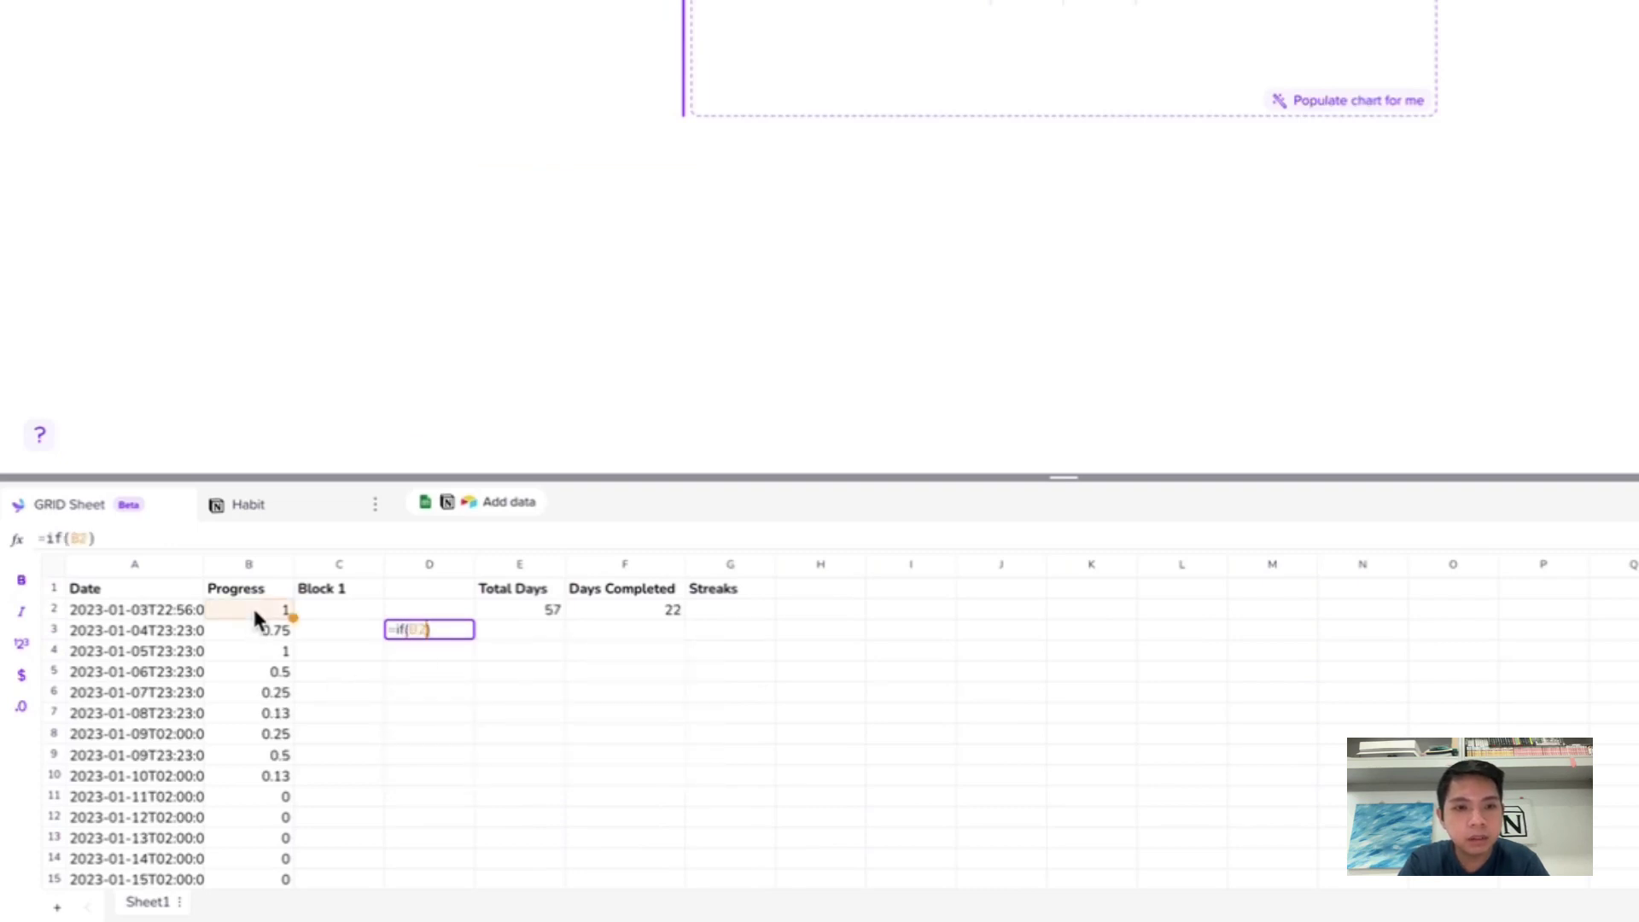
pyautogui.write('=1')
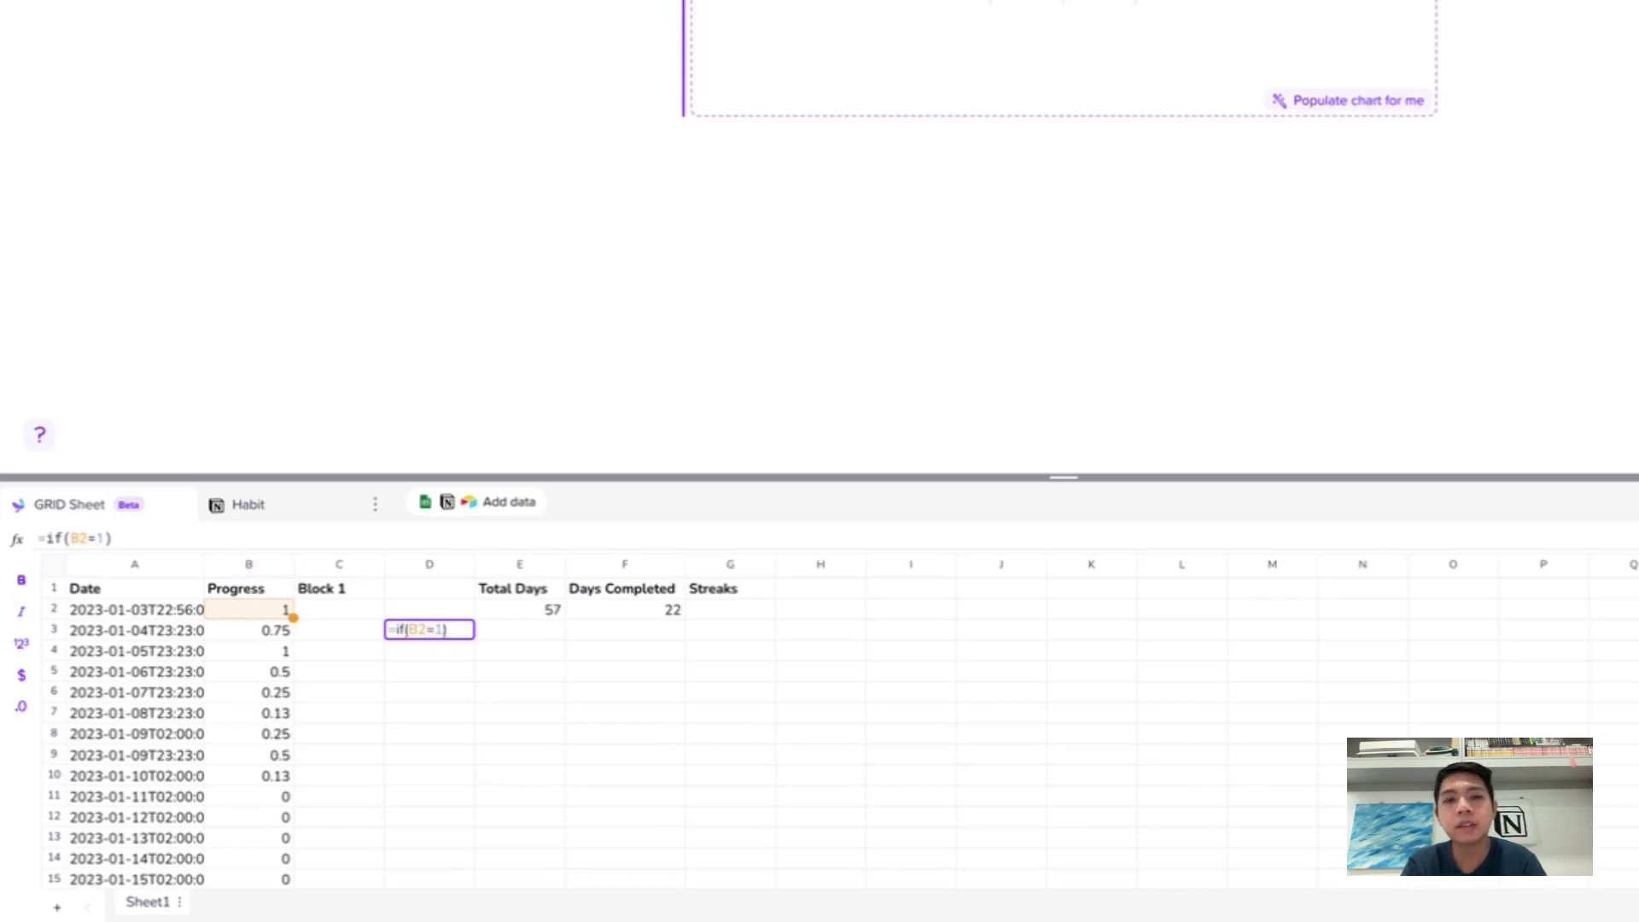
pyautogui.write(',')
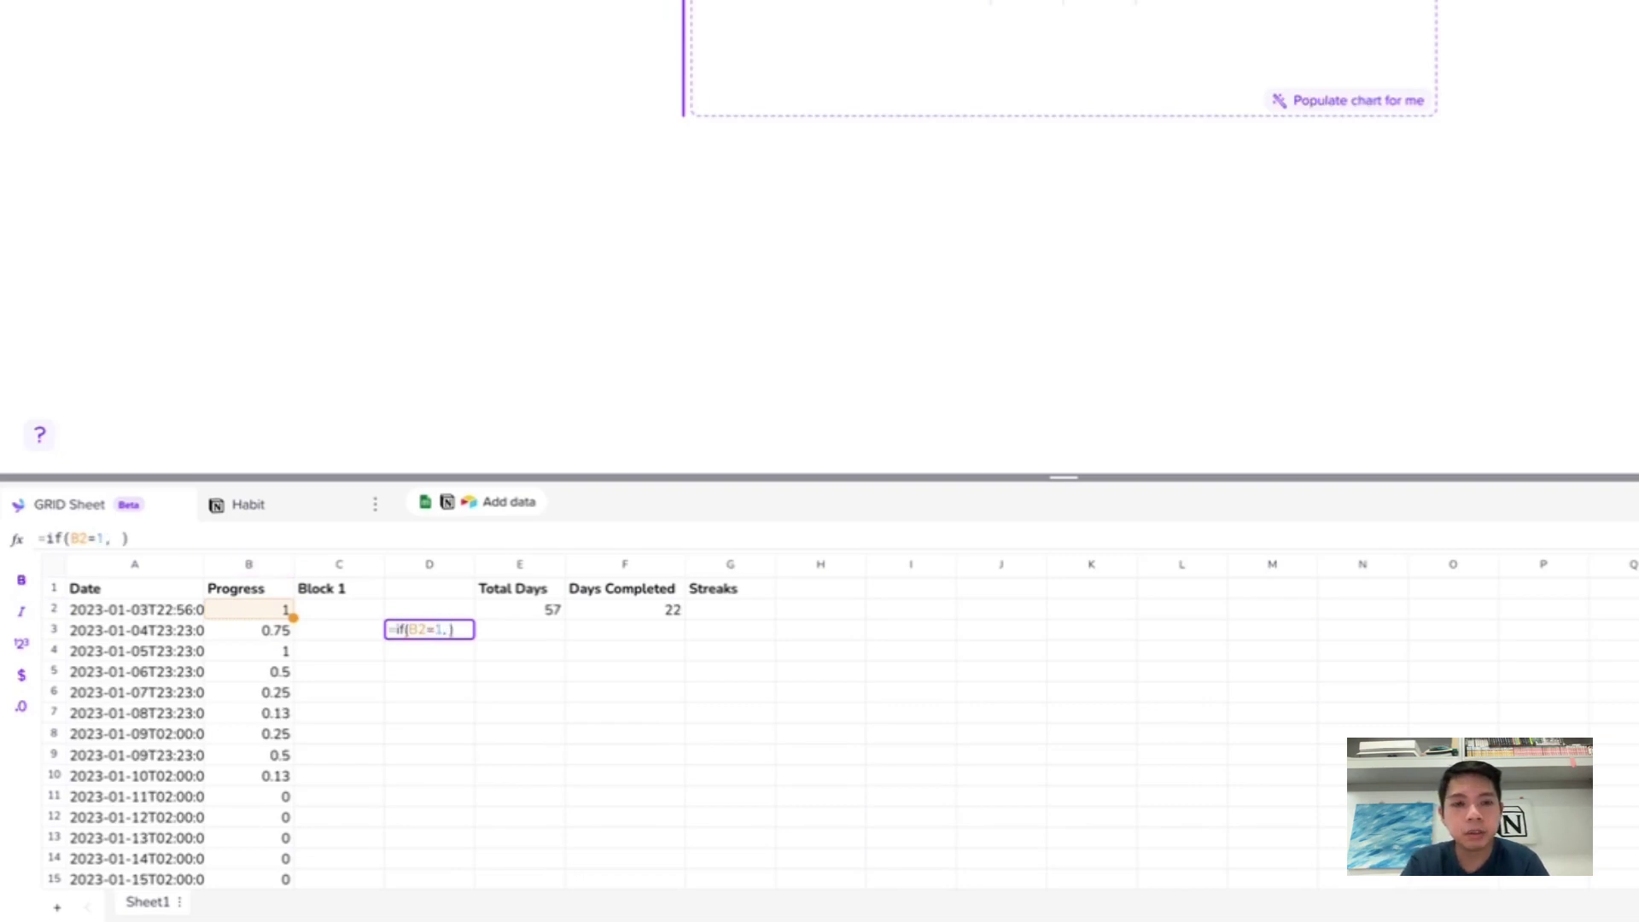
pyautogui.click(407, 608)
pyautogui.write('+1')
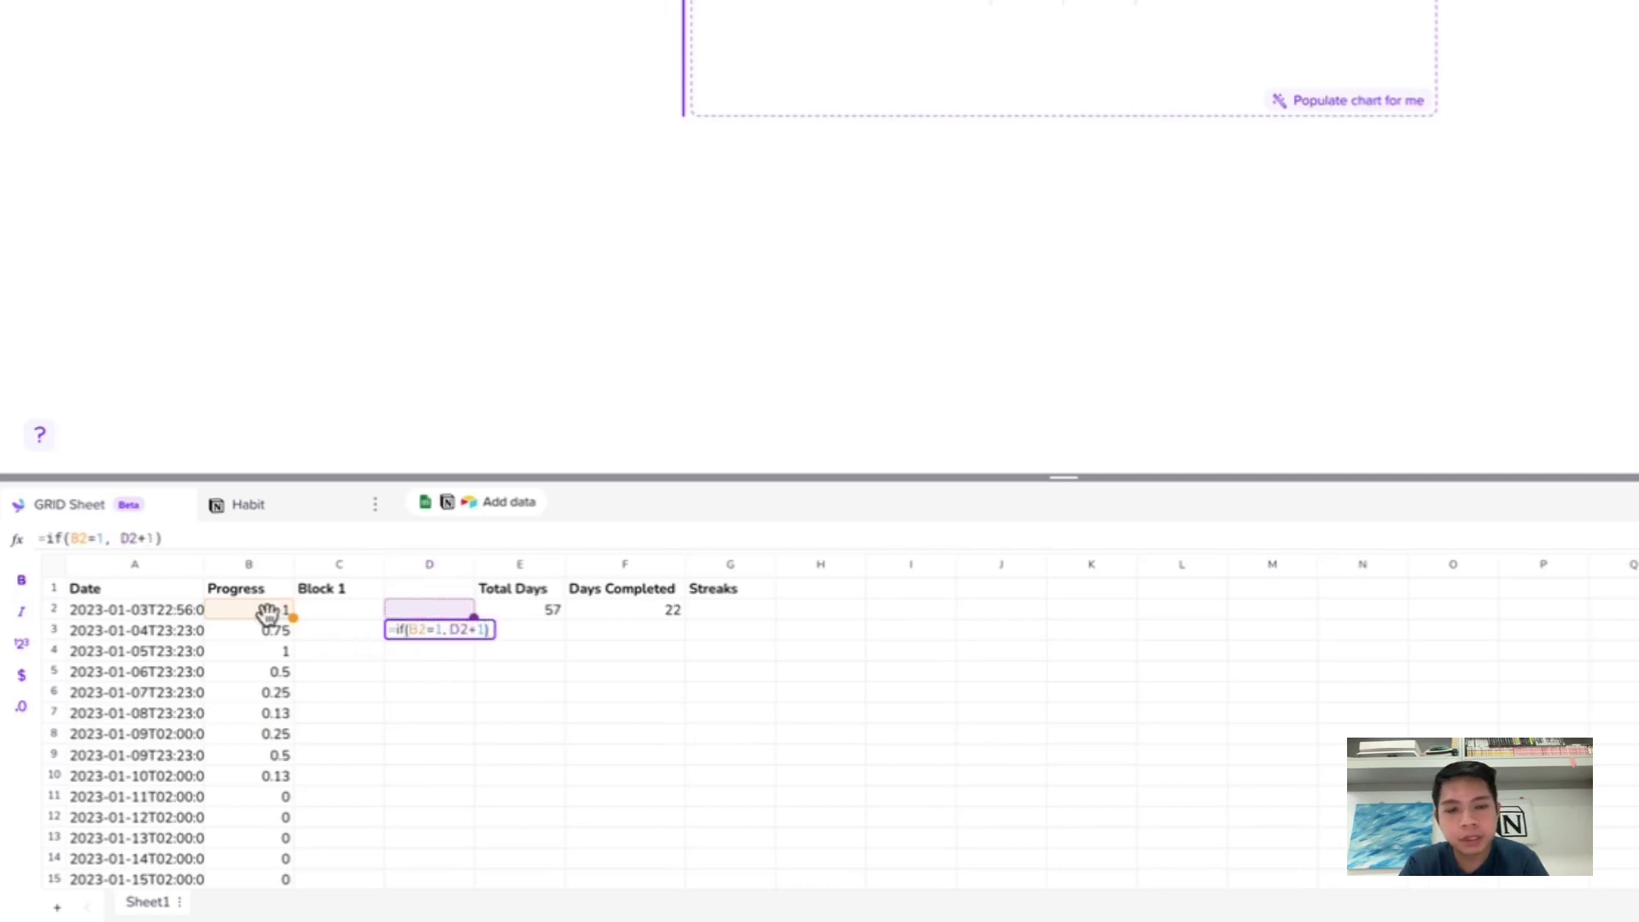
pyautogui.write(',0')
pyautogui.press('Return')
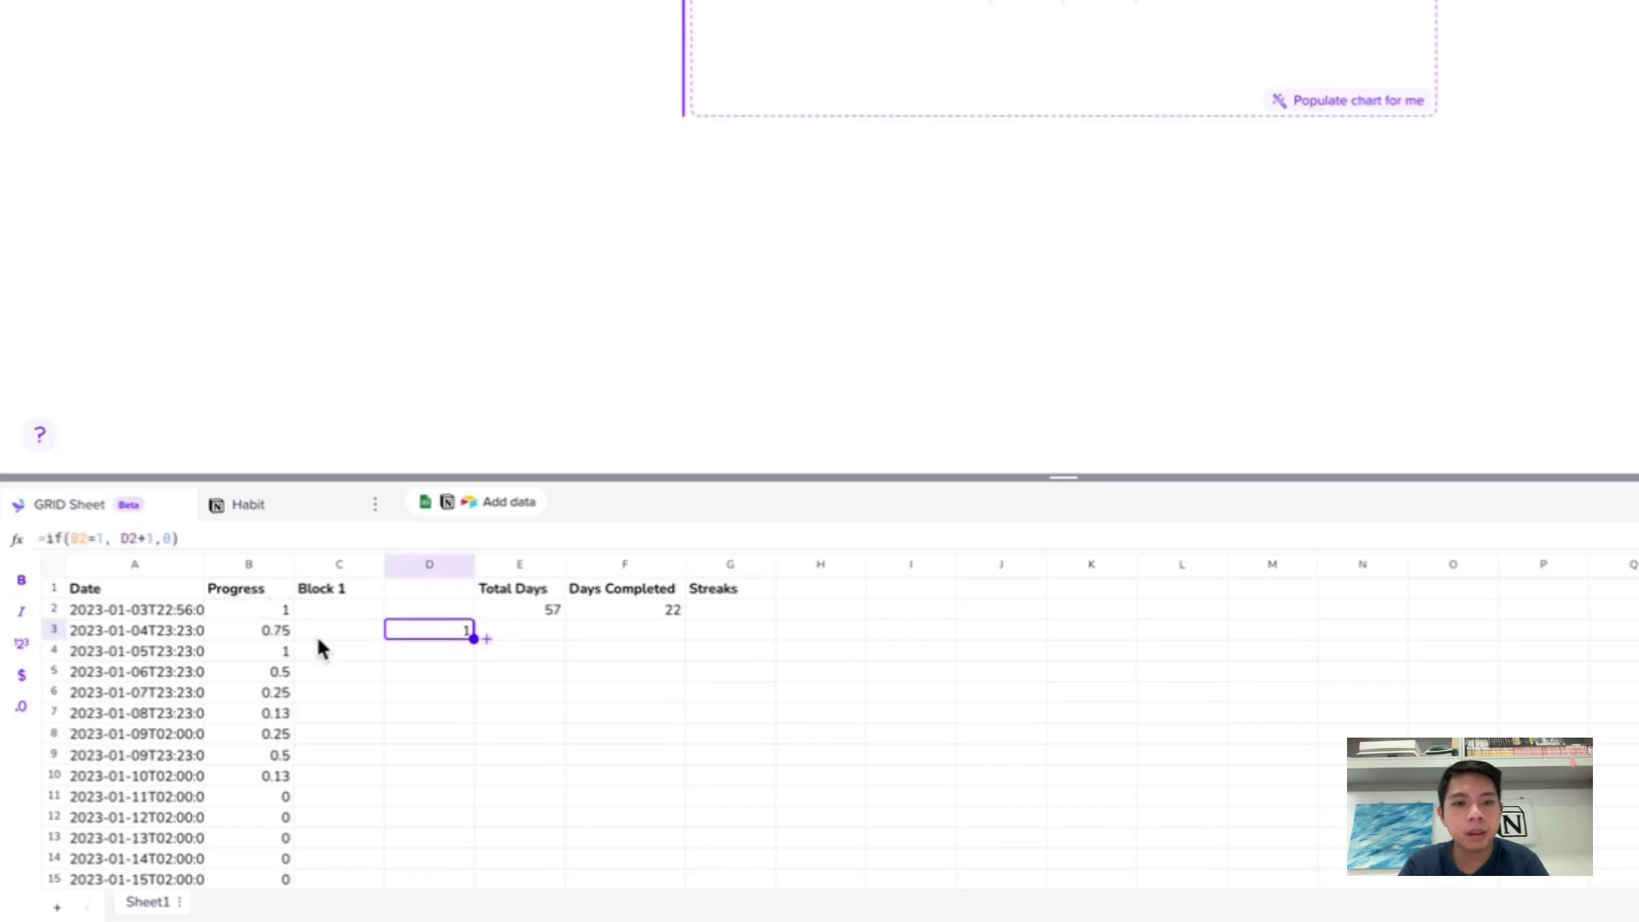
# Set D2 to 0 and fill the streak formula in D3 down column D to row 15.
pyautogui.click(415, 624)
pyautogui.moveTo(474, 639); pyautogui.dragTo(472, 805)
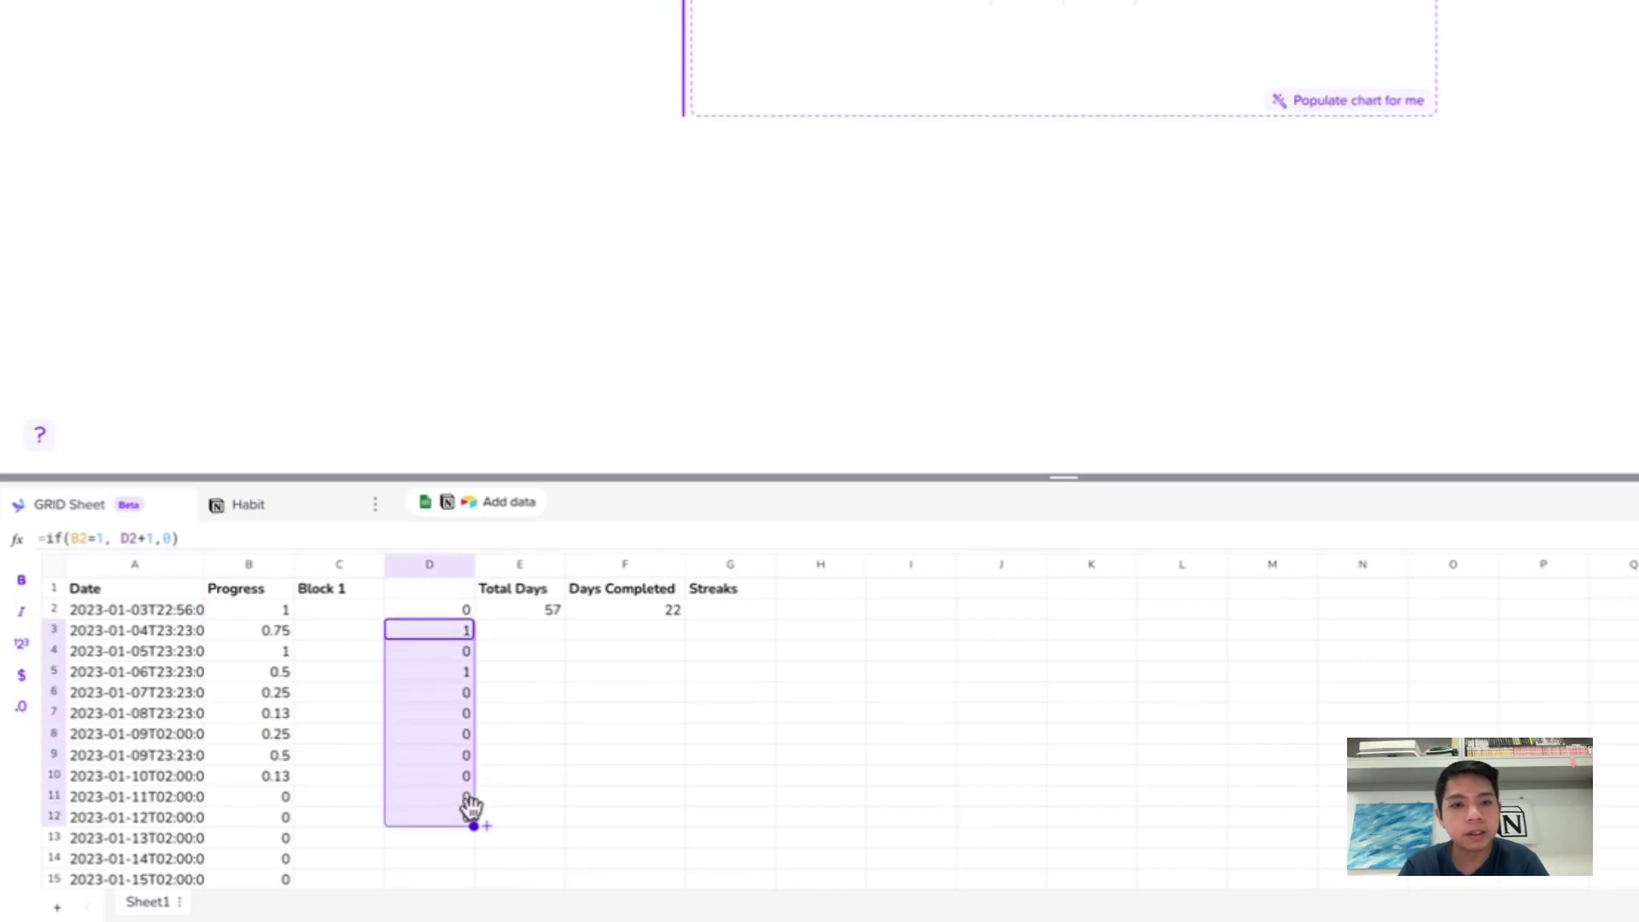
pyautogui.click(443, 639)
pyautogui.moveTo(473, 639); pyautogui.dragTo(489, 892)
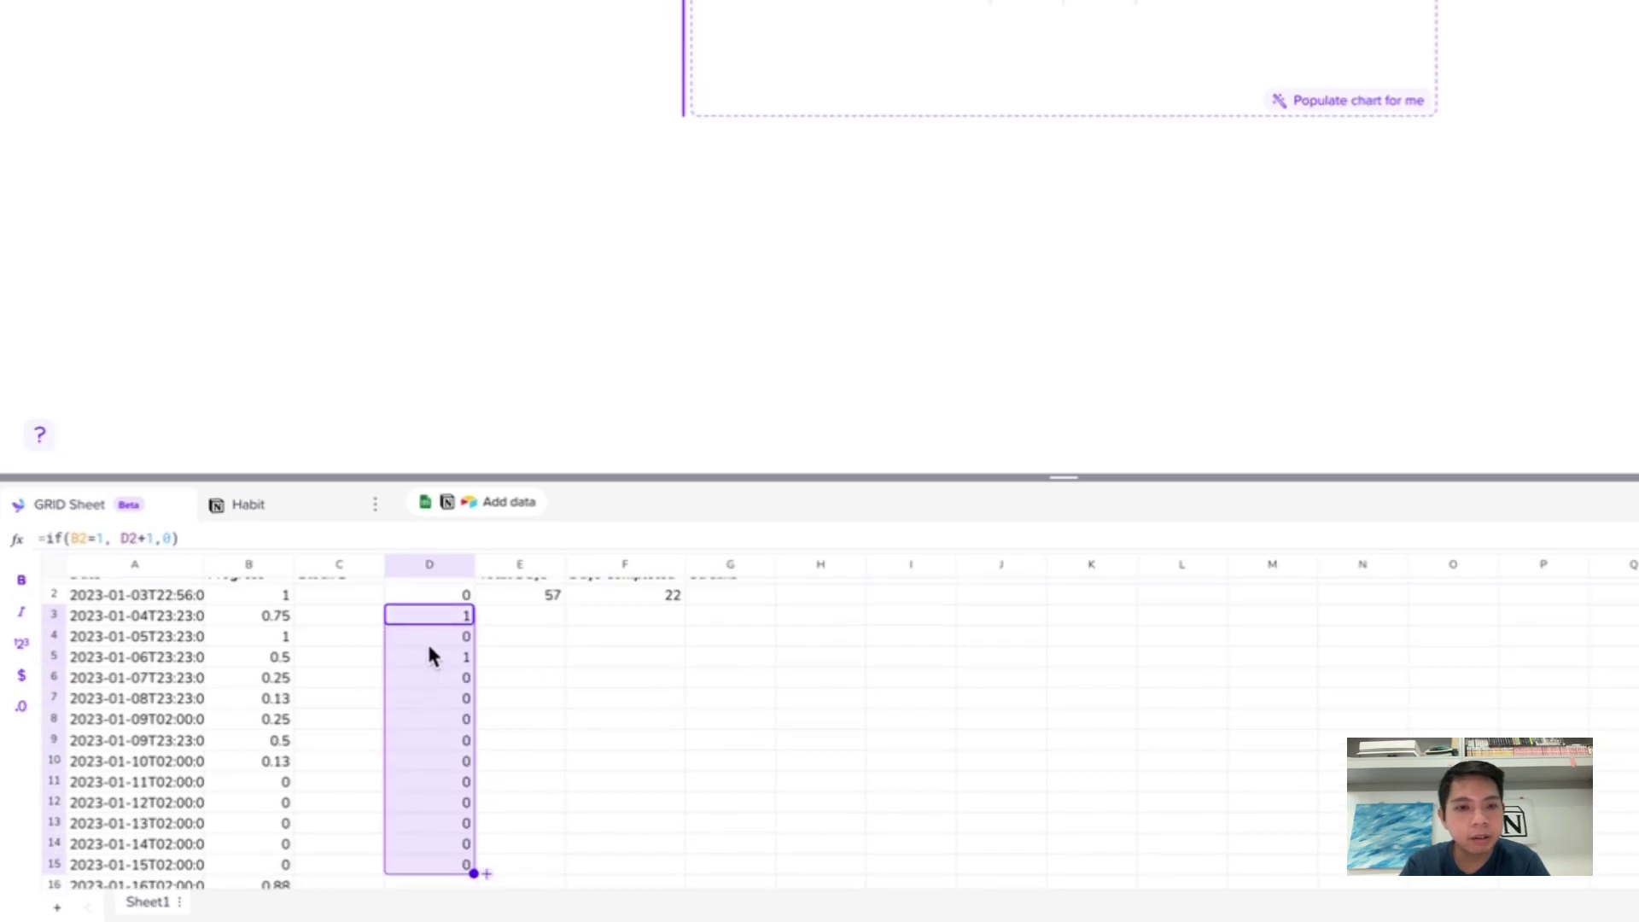
# Check the starting value in D2 and the copied streak formulas in the column D cells below it.
pyautogui.click(423, 593)
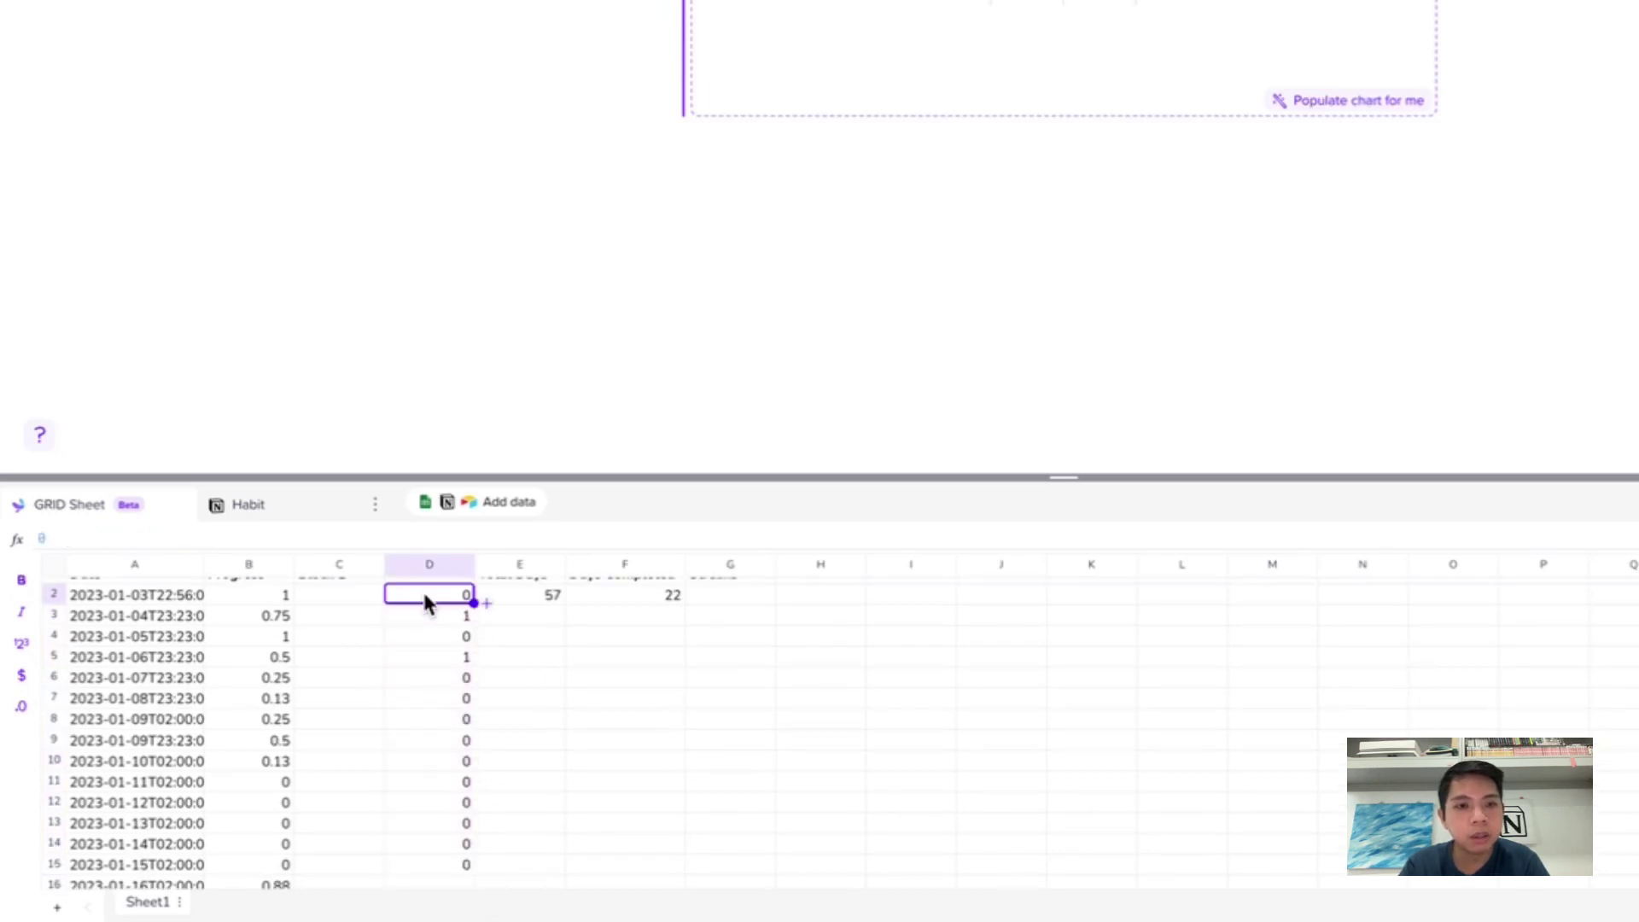
pyautogui.scroll(1, 401, 589)
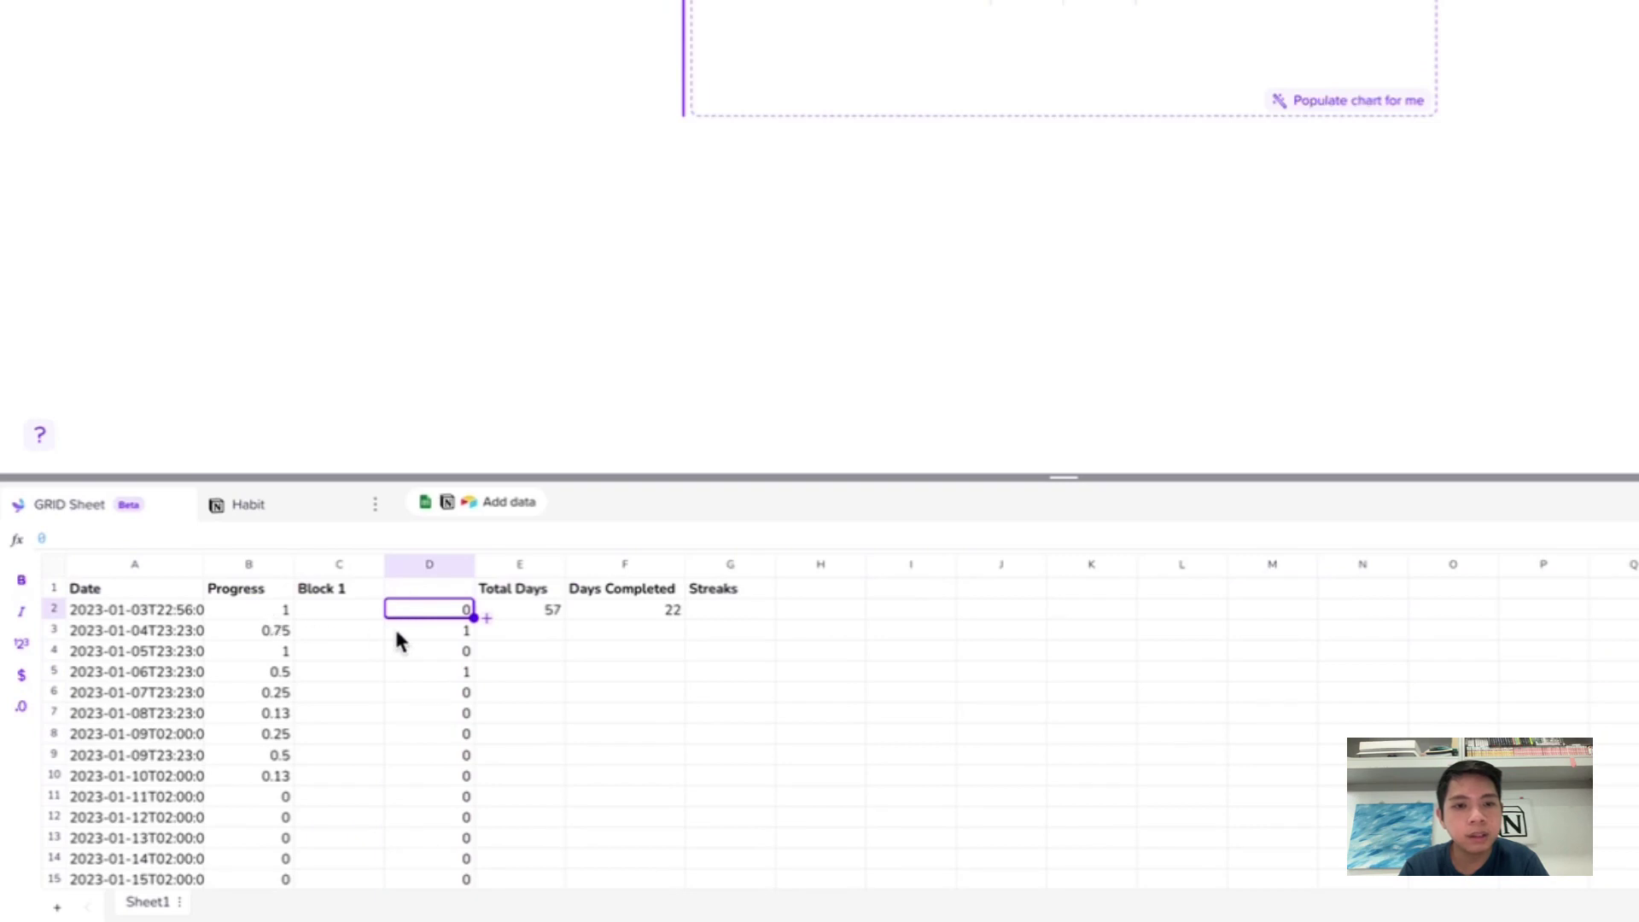
pyautogui.click(407, 632)
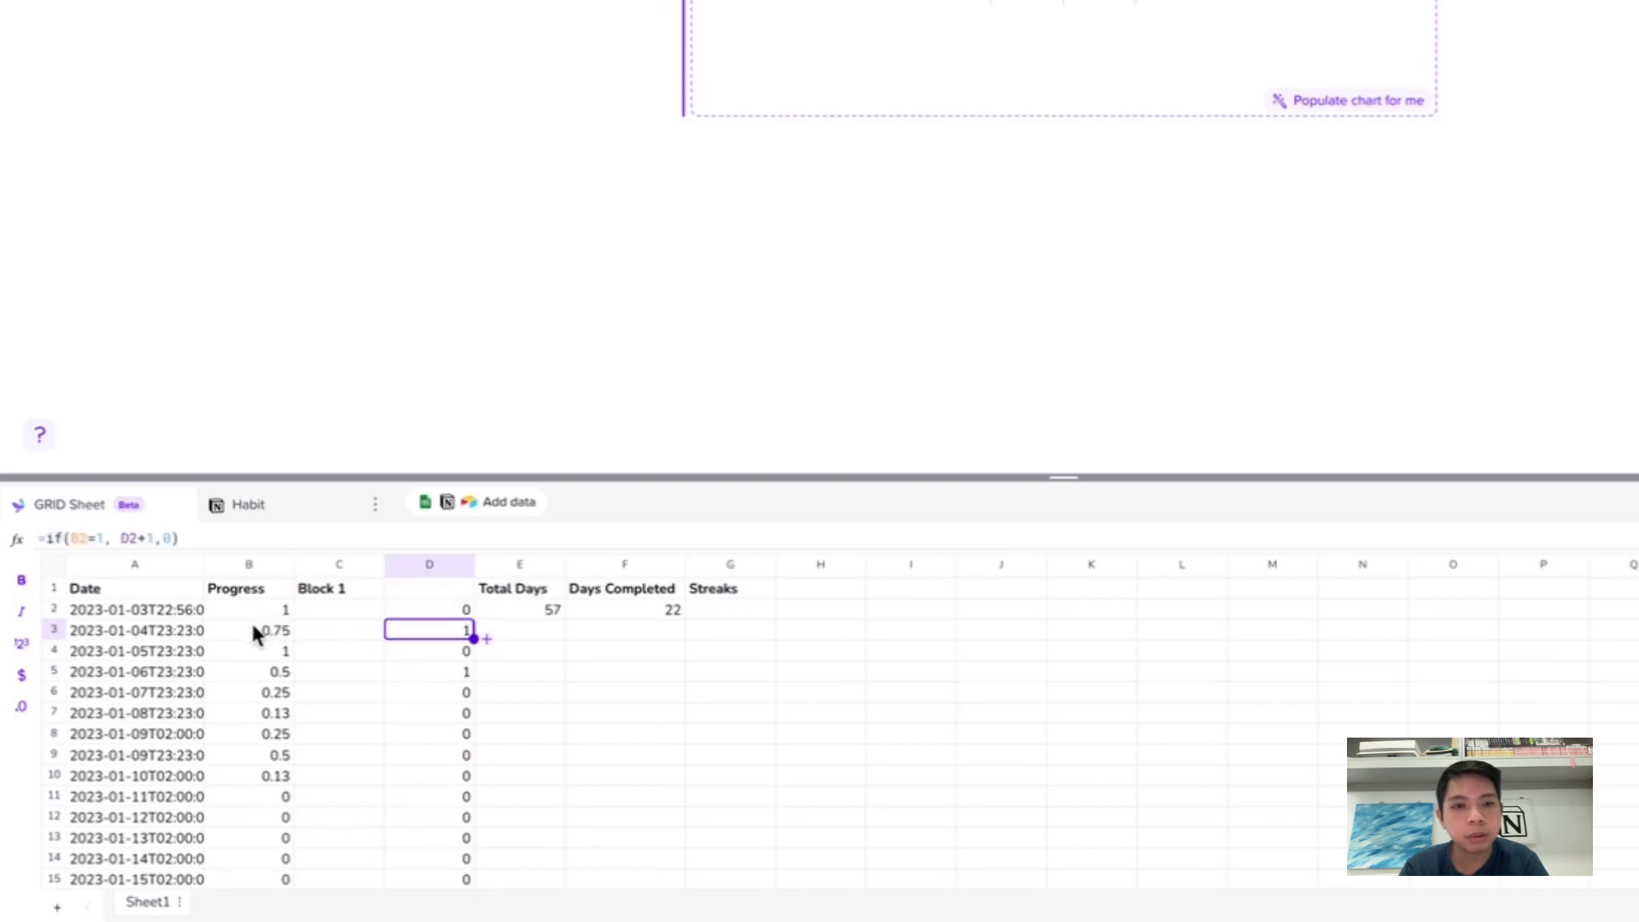
pyautogui.click(423, 654)
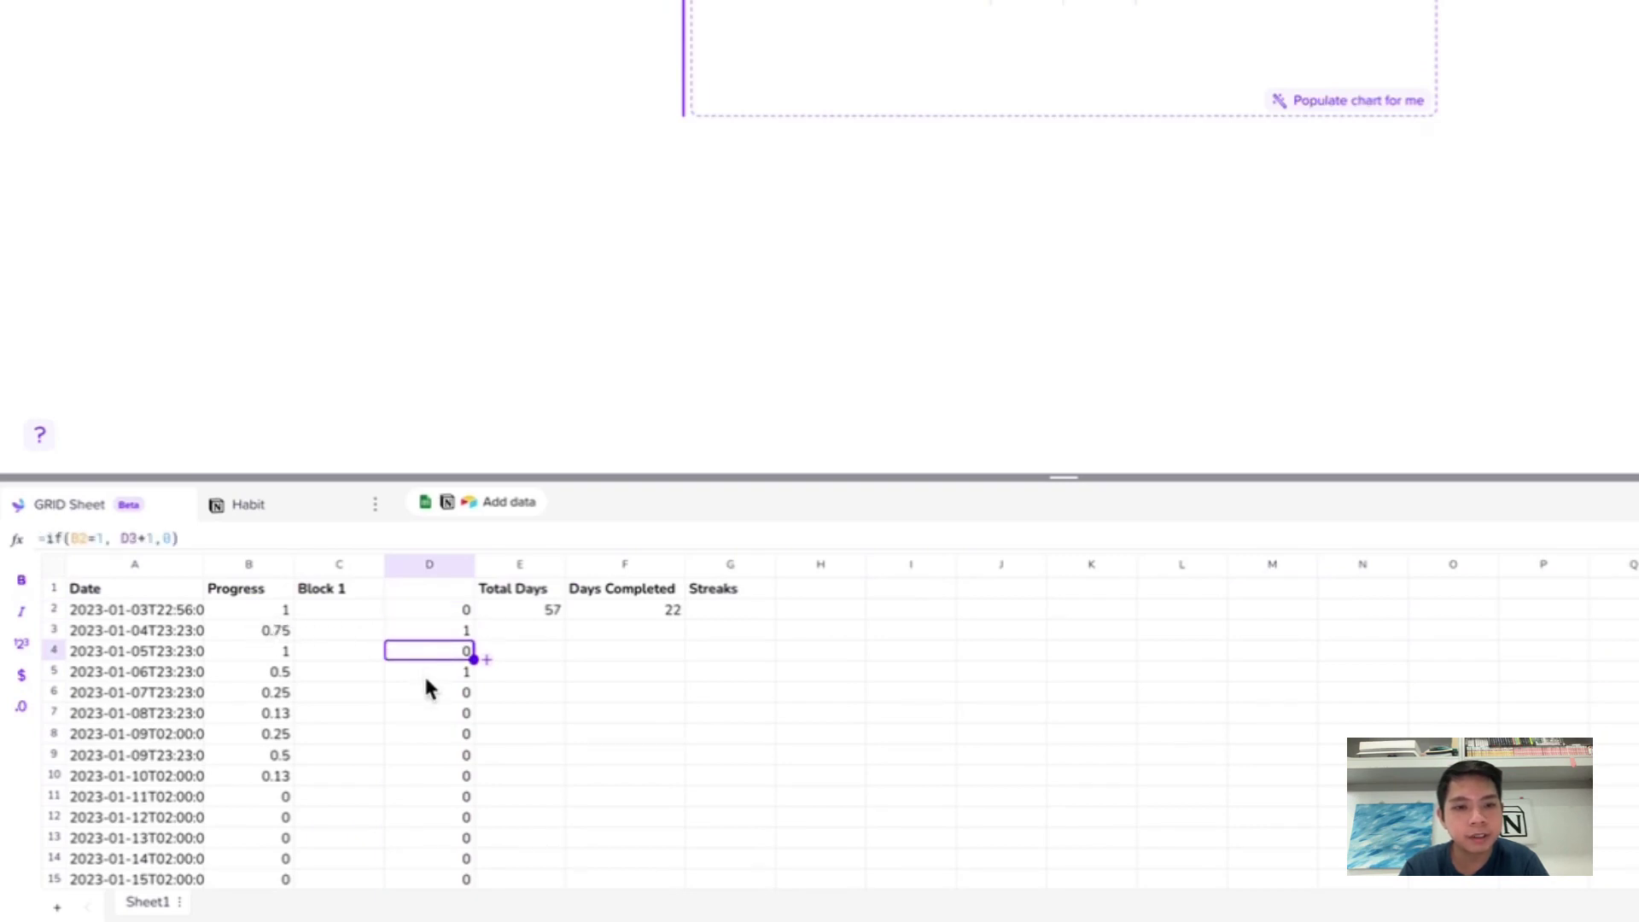
pyautogui.click(423, 671)
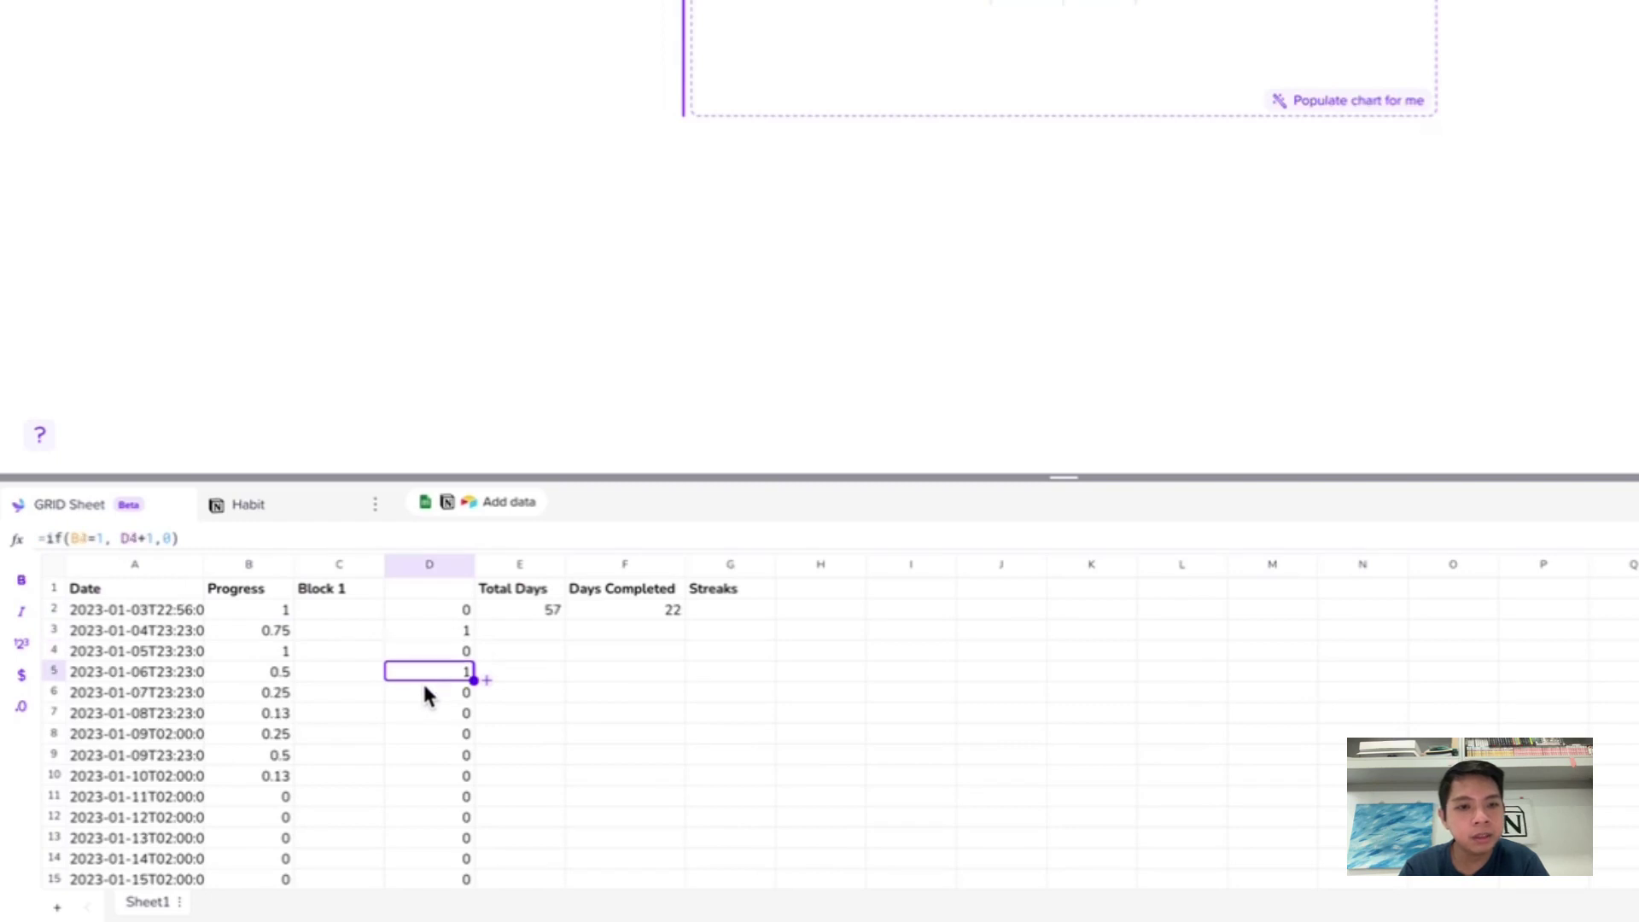
pyautogui.click(424, 690)
pyautogui.click(416, 852)
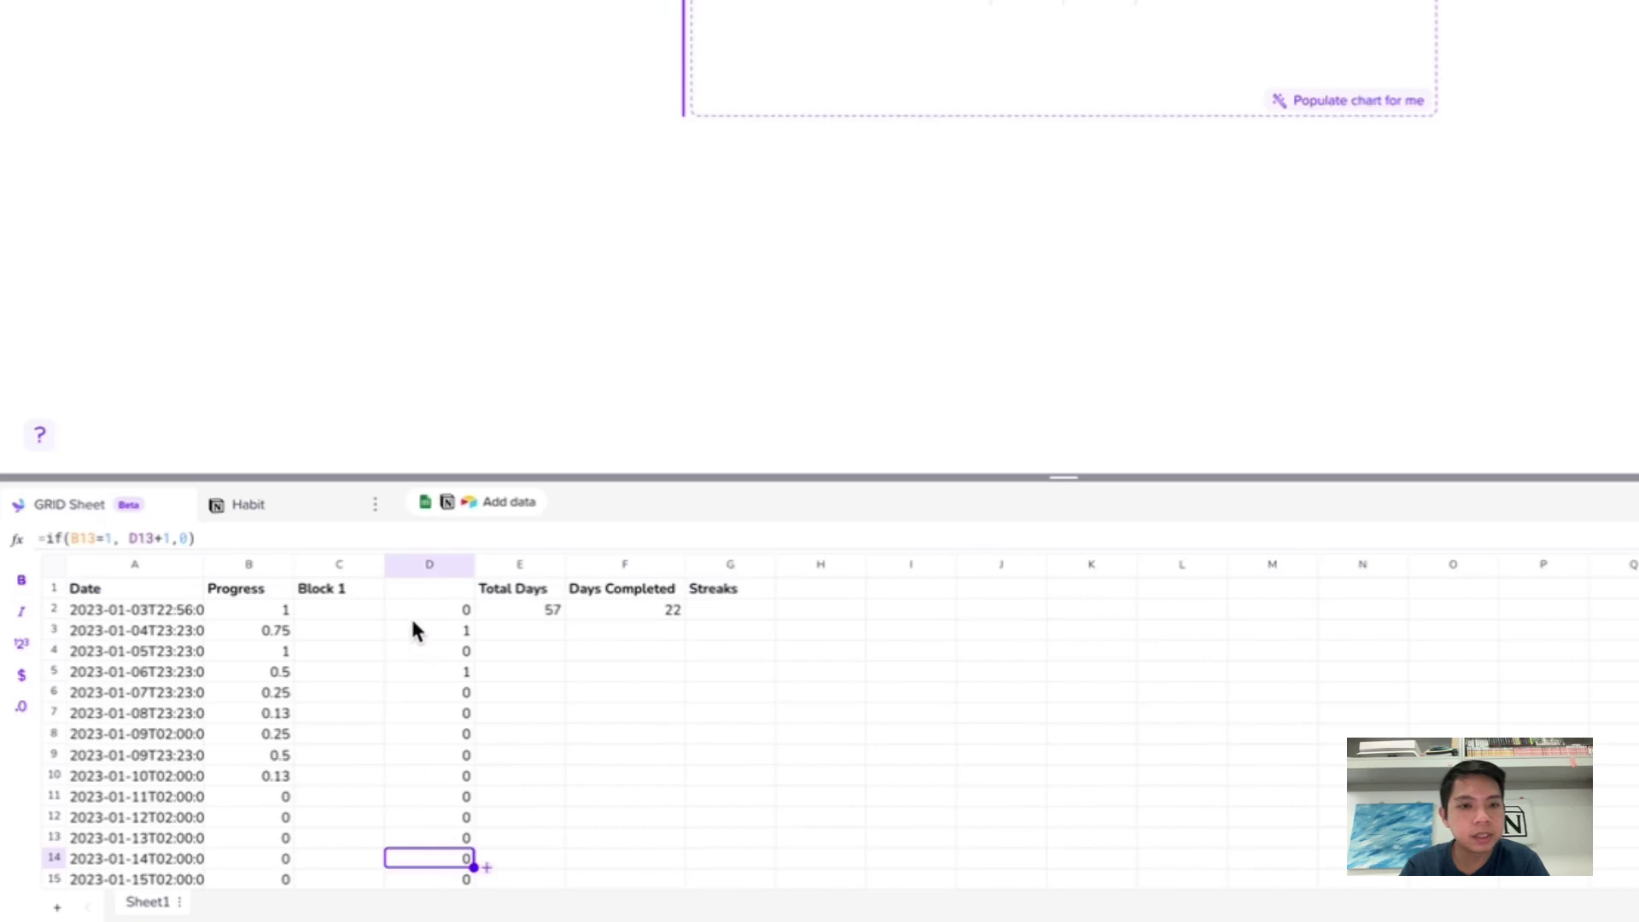
# Clear the copied streak formulas in column D from D4 down.
pyautogui.click(413, 629)
pyautogui.moveTo(411, 632); pyautogui.dragTo(428, 837)
pyautogui.scroll(3, 384, 664)
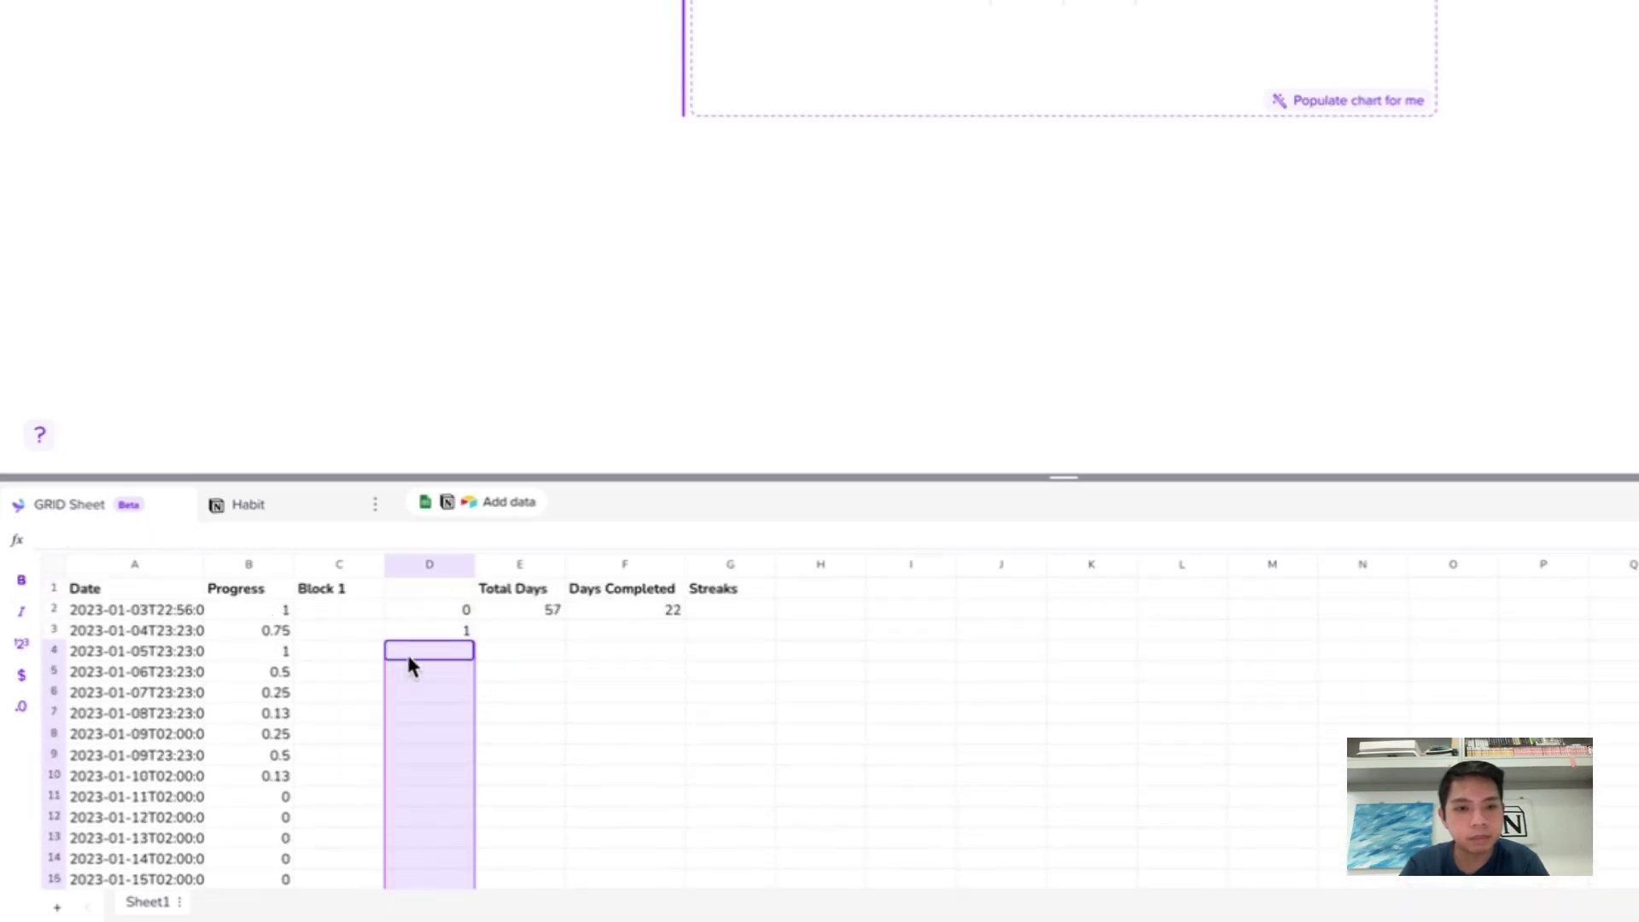
# Wrap the D3 formula in a blank check on B3, making it =if(B3= "", "", if(B2=1, D2+1,0)).
pyautogui.click(420, 610)
pyautogui.click(405, 632)
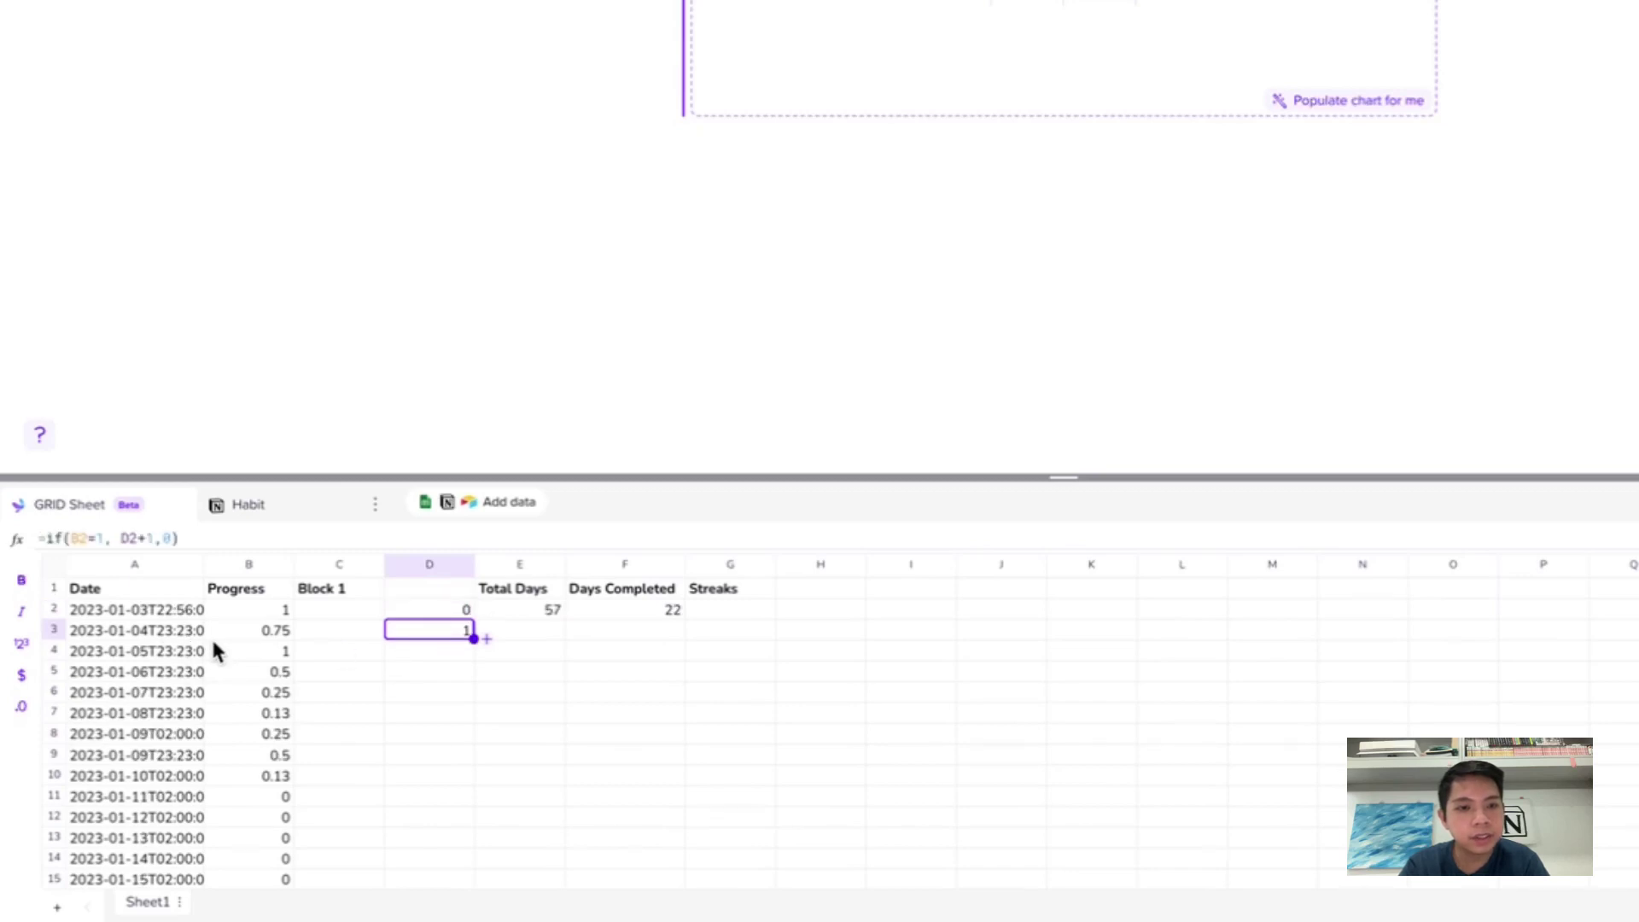
pyautogui.click(54, 535)
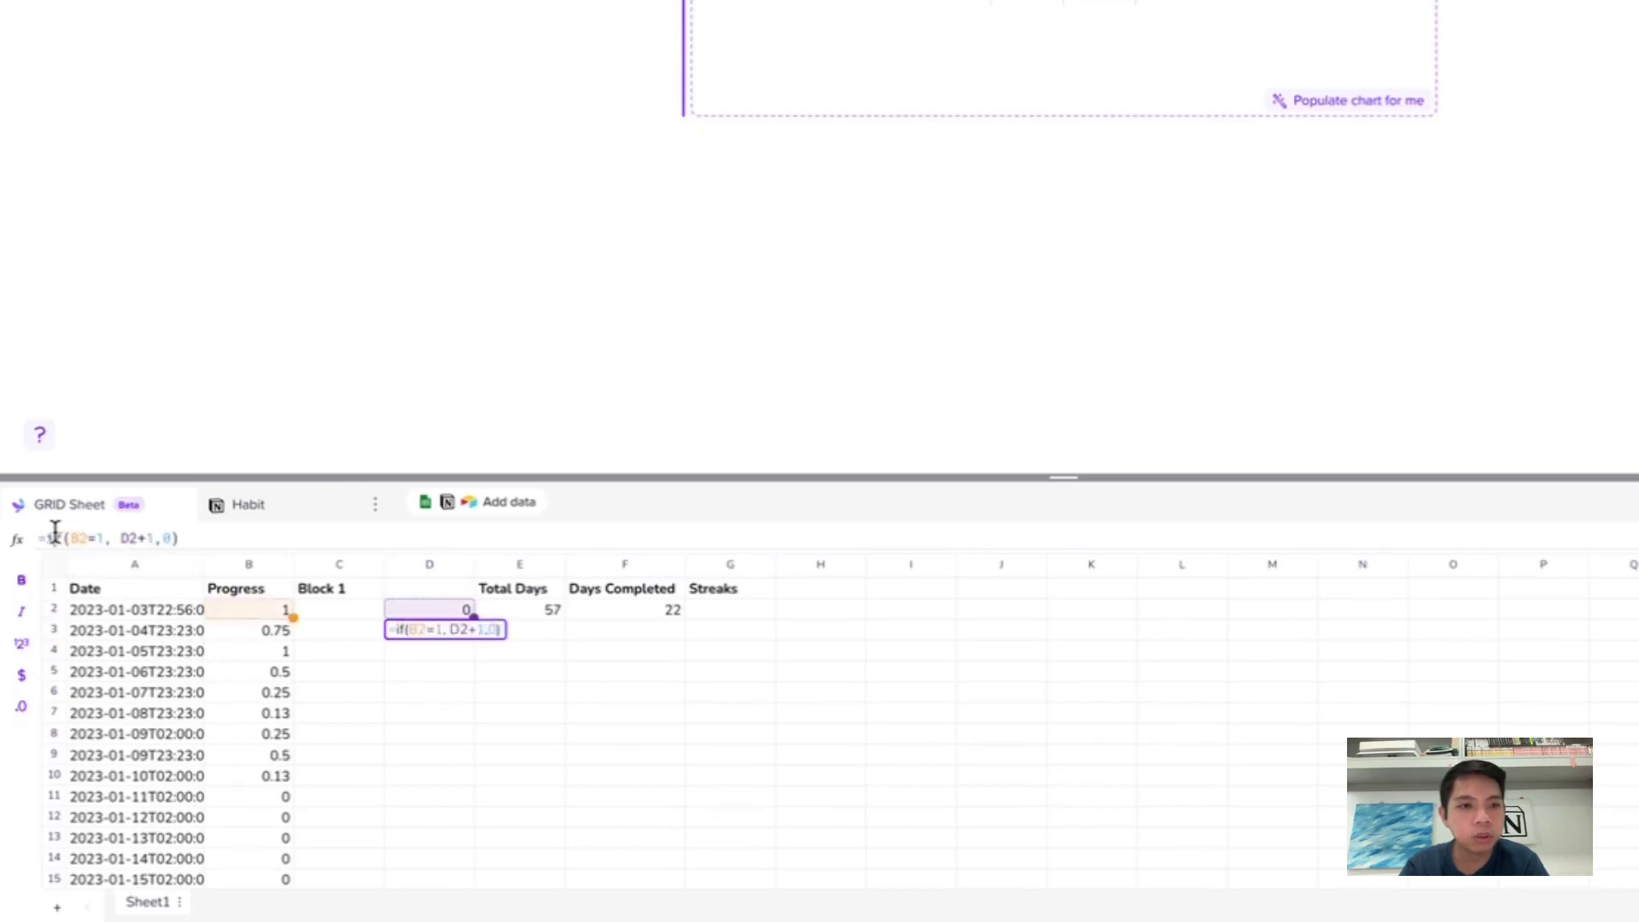
pyautogui.write('if(')
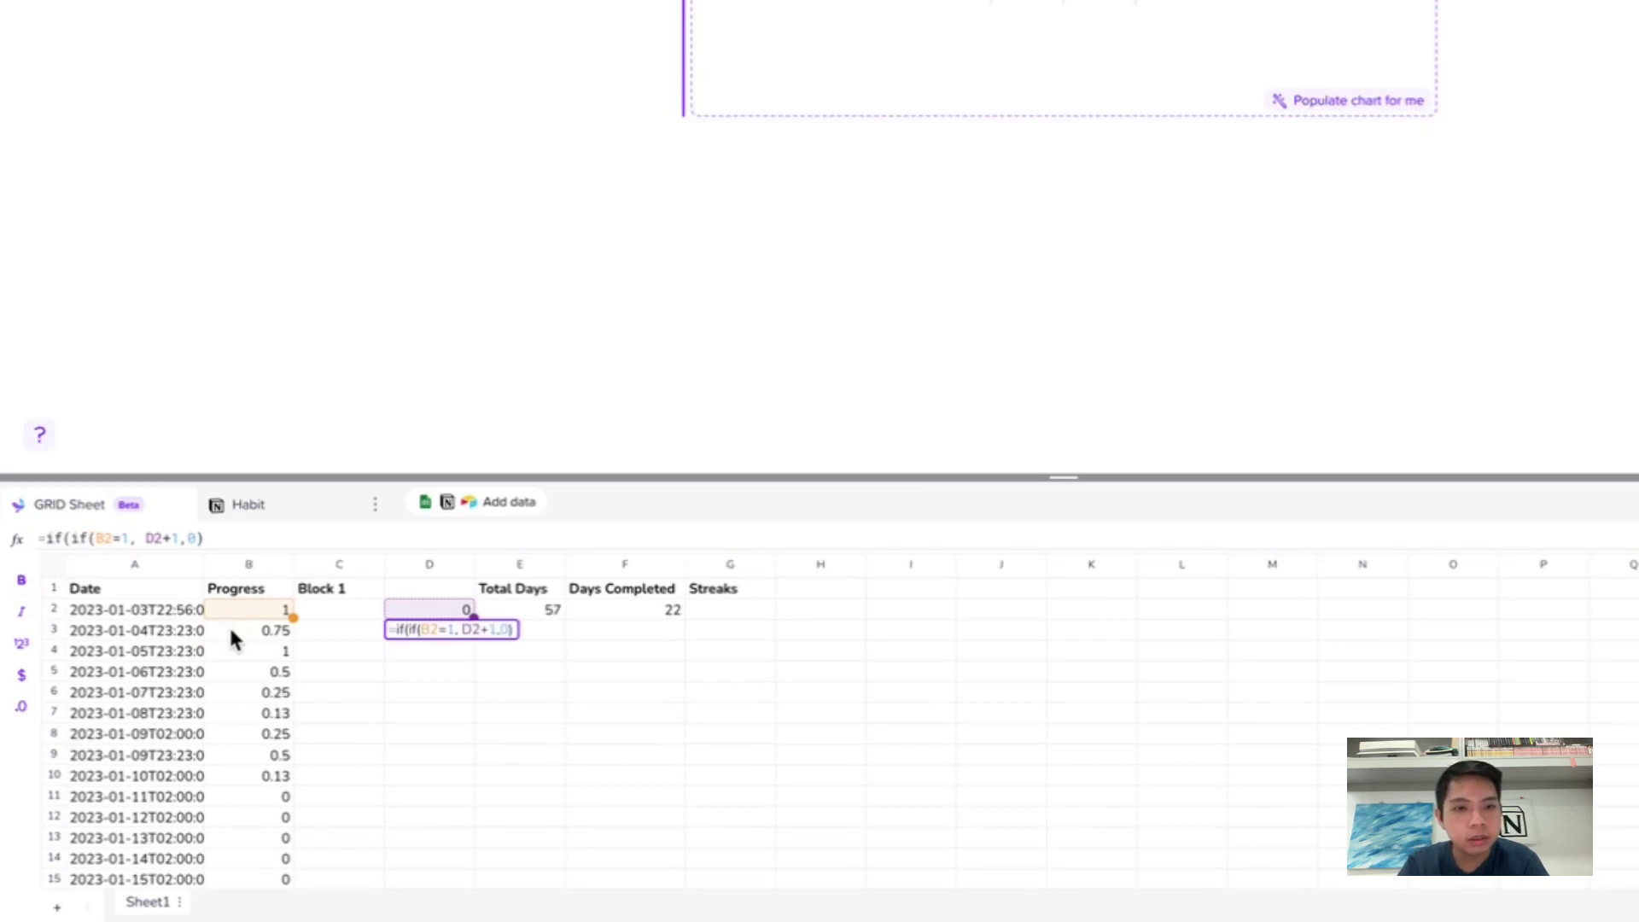
pyautogui.write('B3= ')
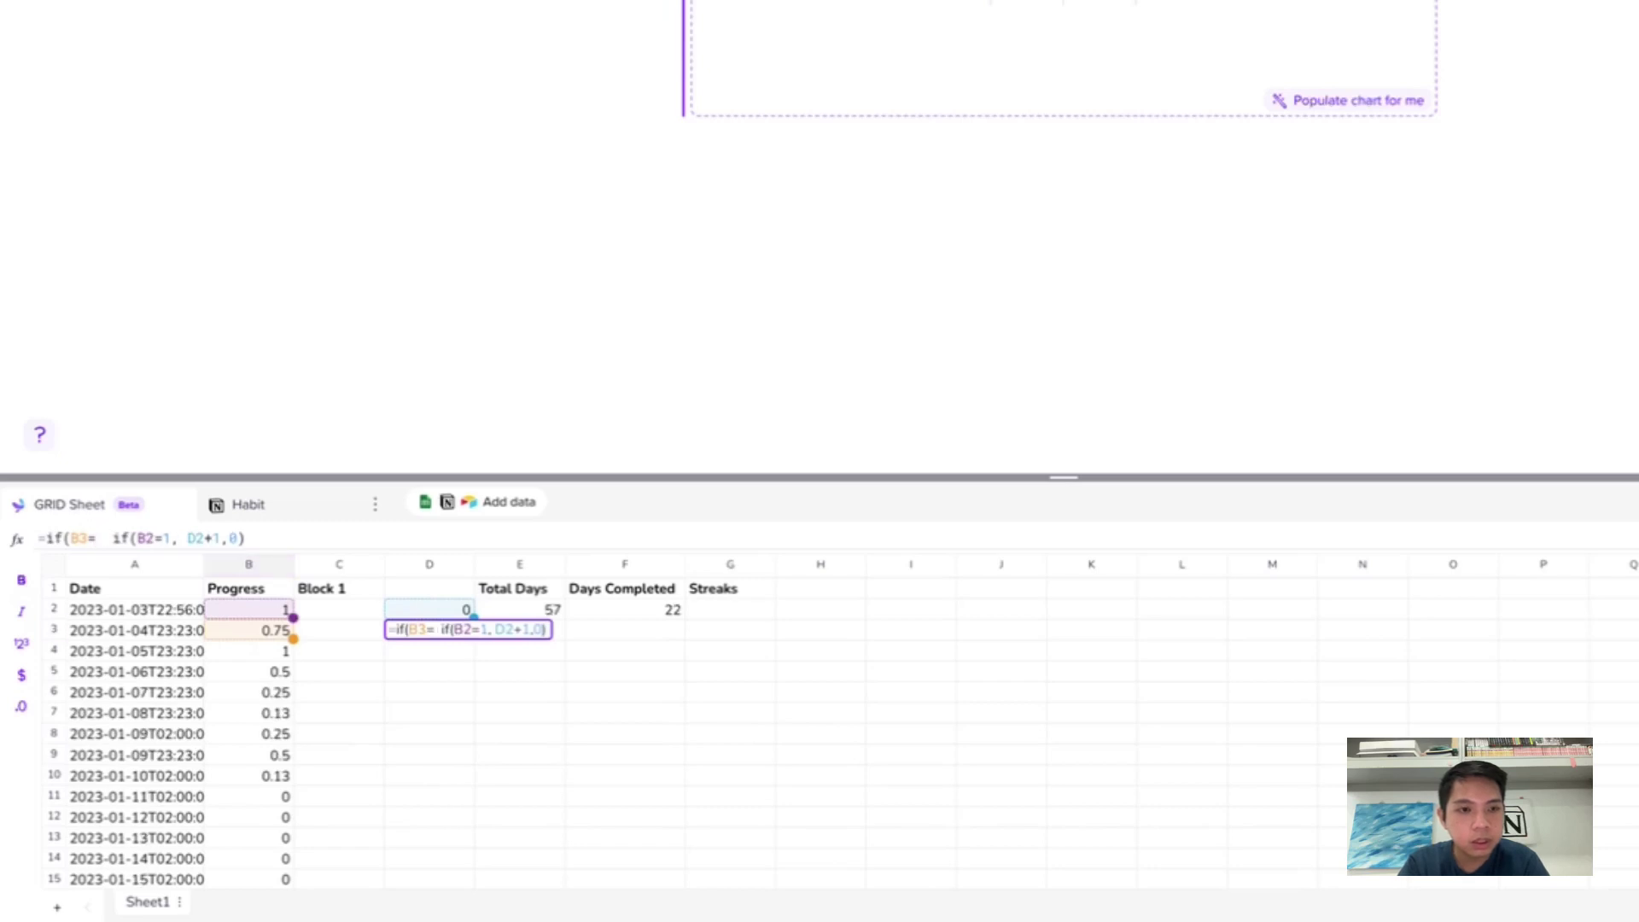
pyautogui.write(' "",')
pyautogui.write(' "",')
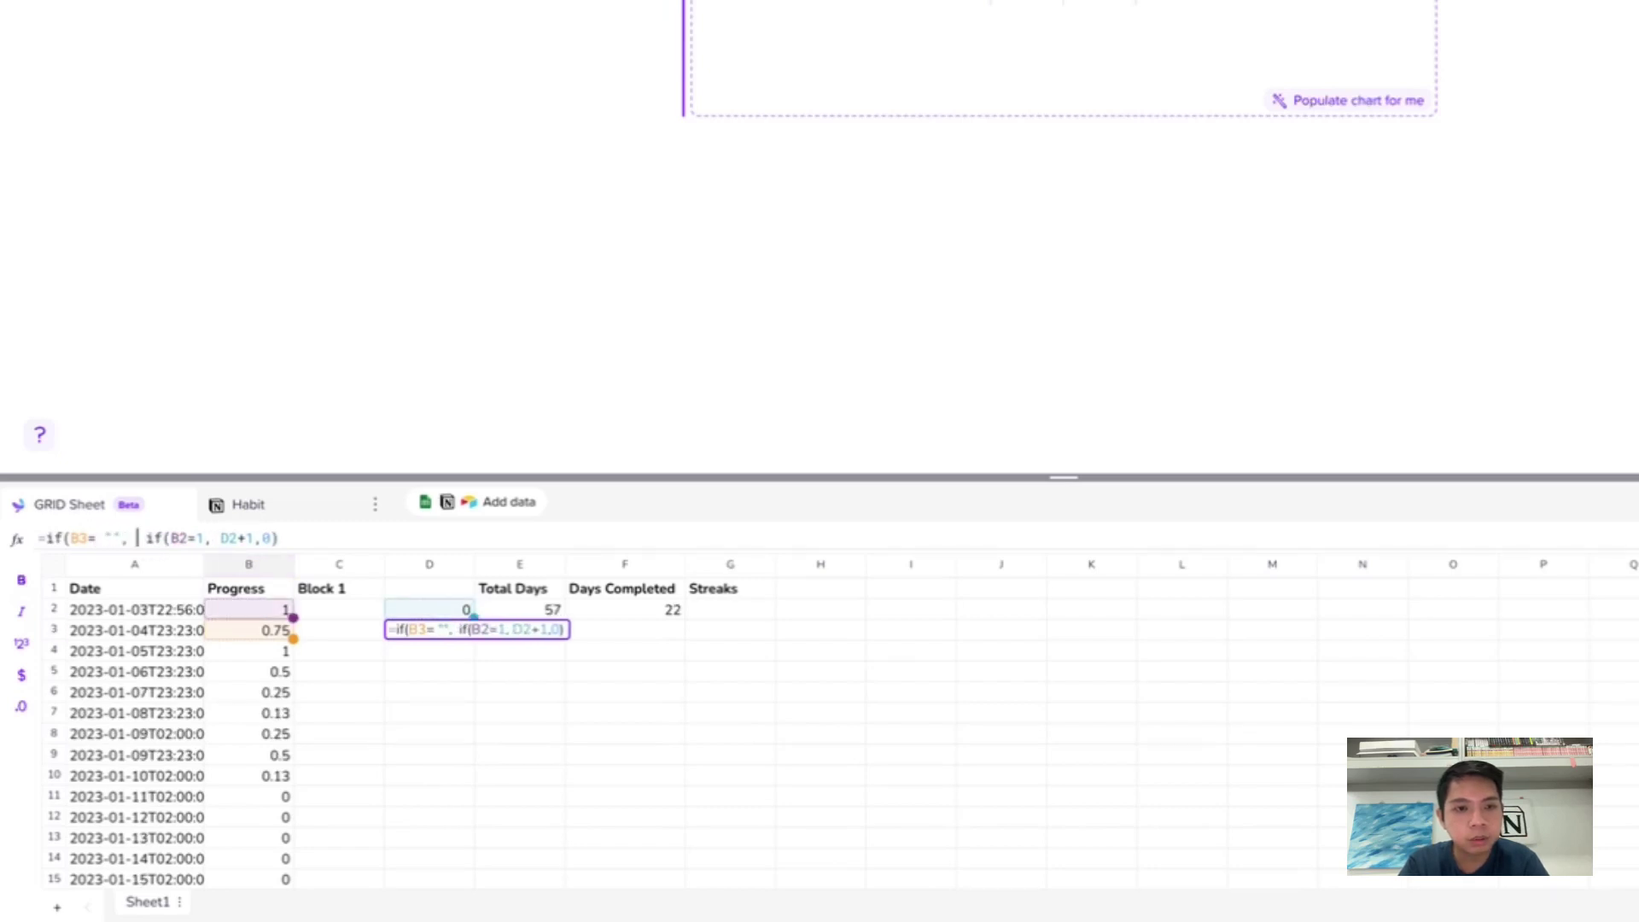
pyautogui.click(336, 537)
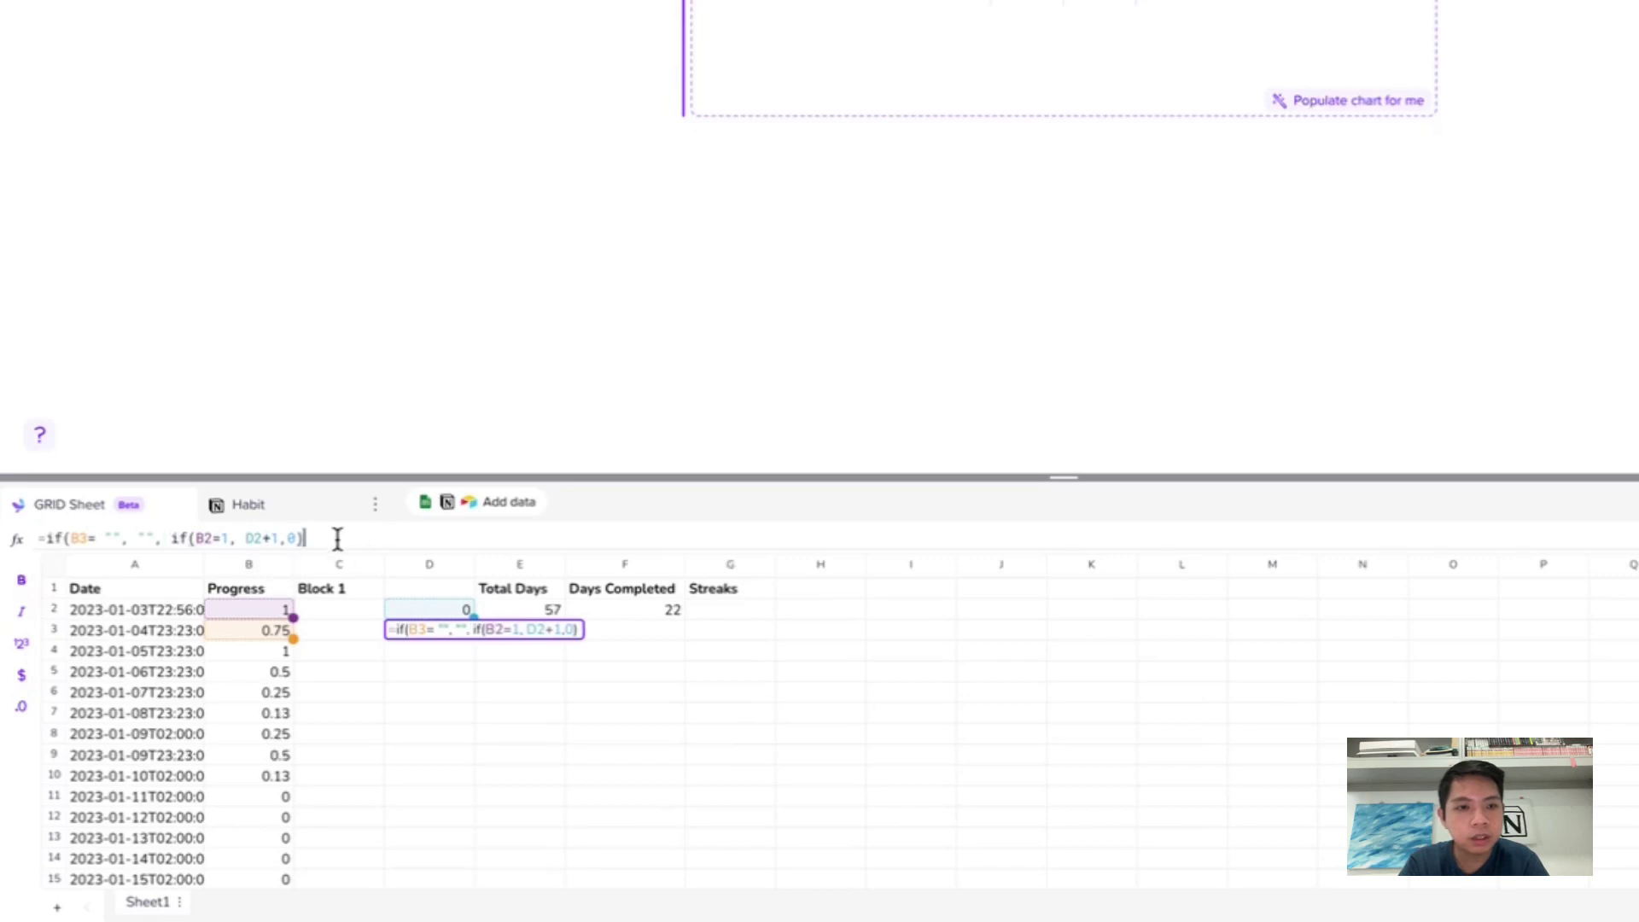
pyautogui.write(')')
pyautogui.press('Return')
# Fill the blank-checking streak formula from D3 down column D, past the last data row.
pyautogui.click(446, 630)
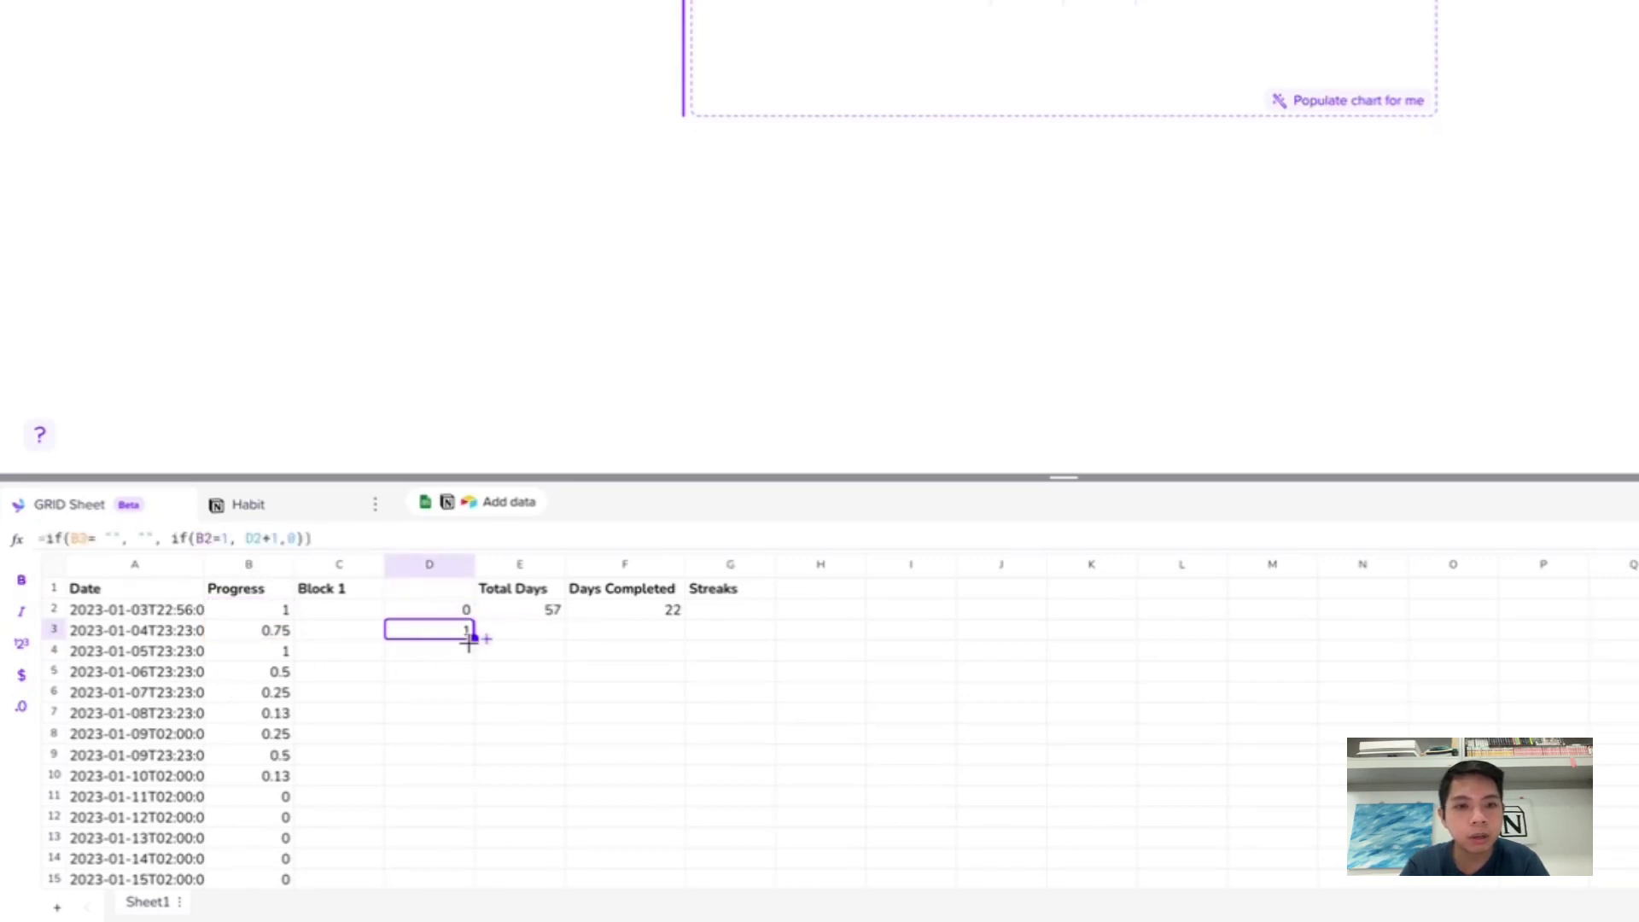
pyautogui.moveTo(470, 636); pyautogui.dragTo(450, 848)
pyautogui.scroll(5, 402, 687)
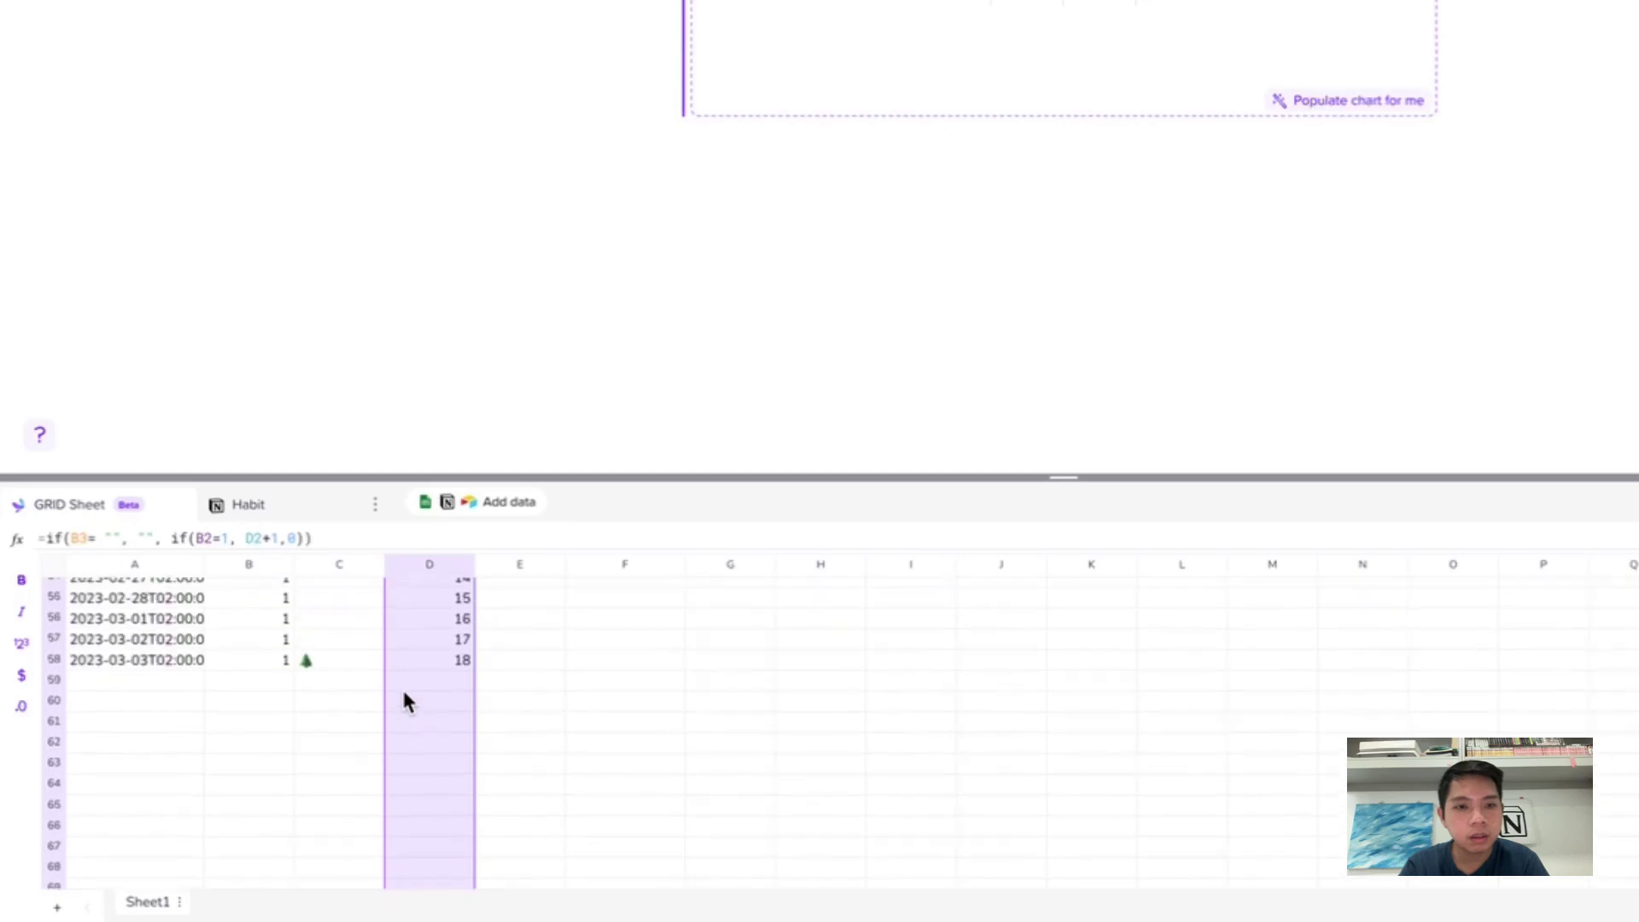
# Examine the running streak counts in column D against the Progress values, including the first row without data, D59.
pyautogui.click(447, 753)
pyautogui.scroll(2, 444, 797)
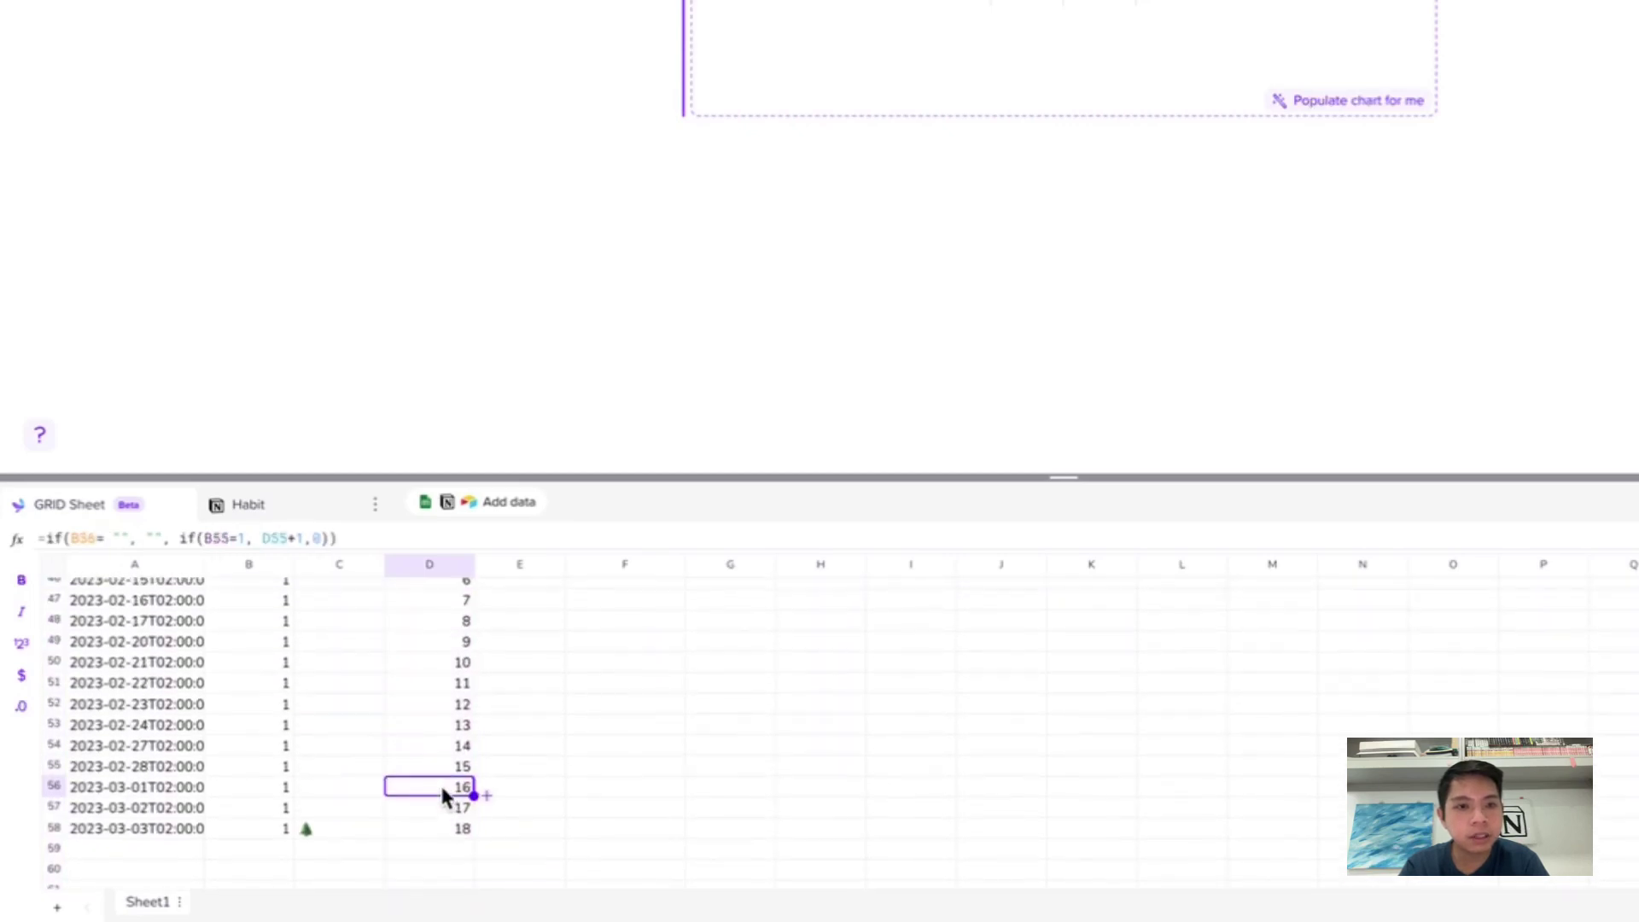
pyautogui.click(421, 695)
pyautogui.scroll(2, 418, 700)
pyautogui.scroll(5, 417, 696)
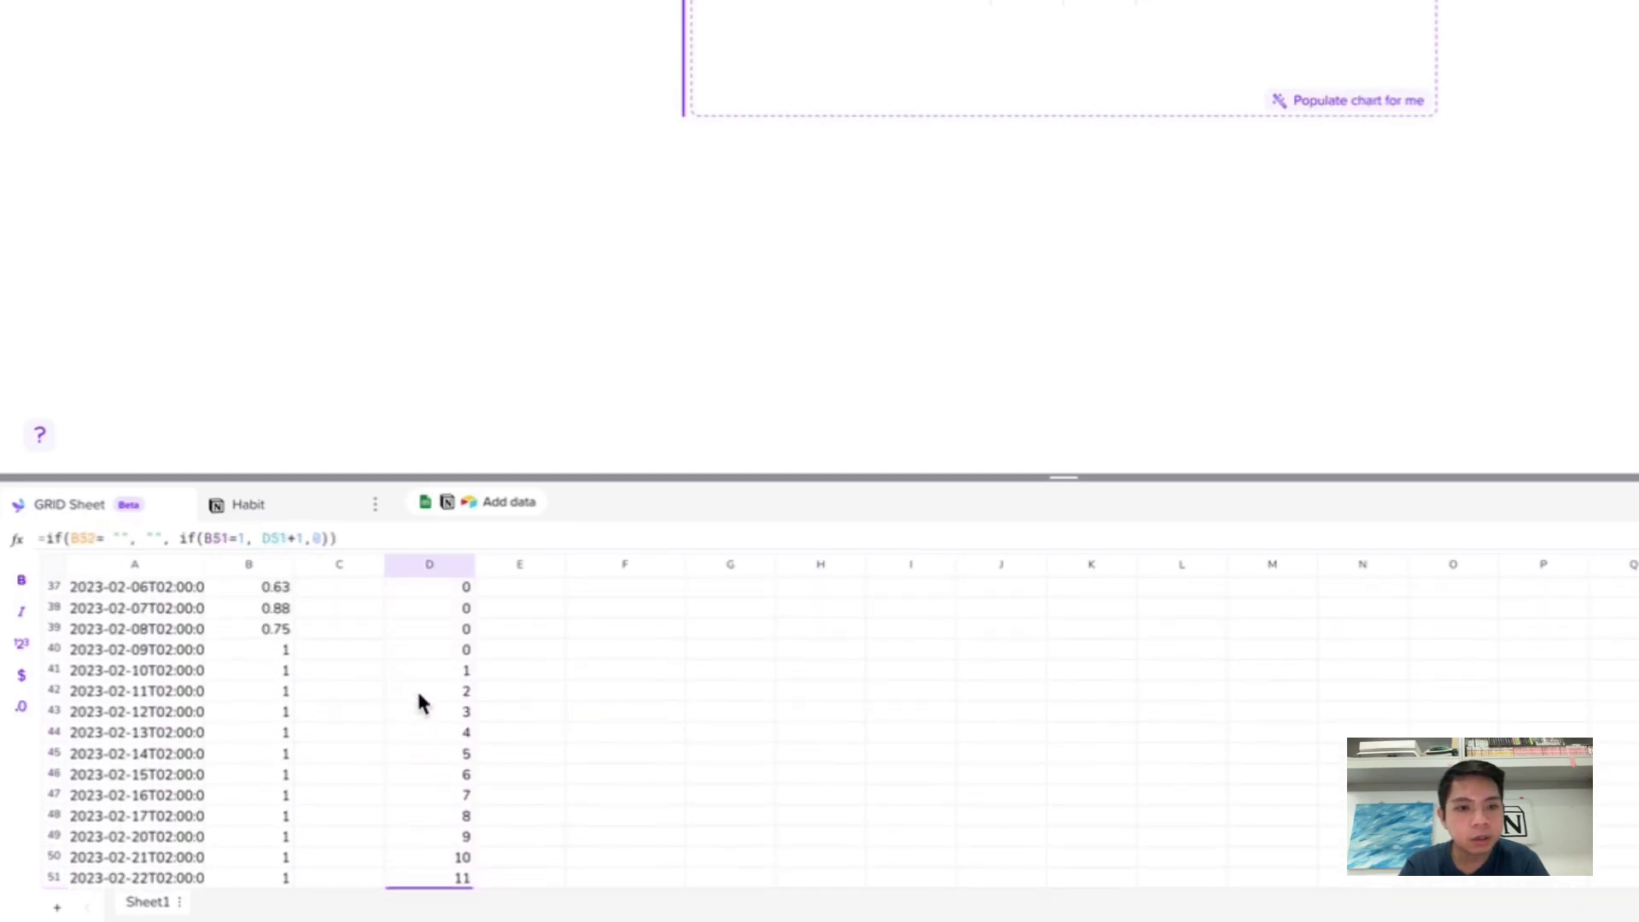
pyautogui.scroll(-2, 381, 757)
pyautogui.scroll(-1, 307, 732)
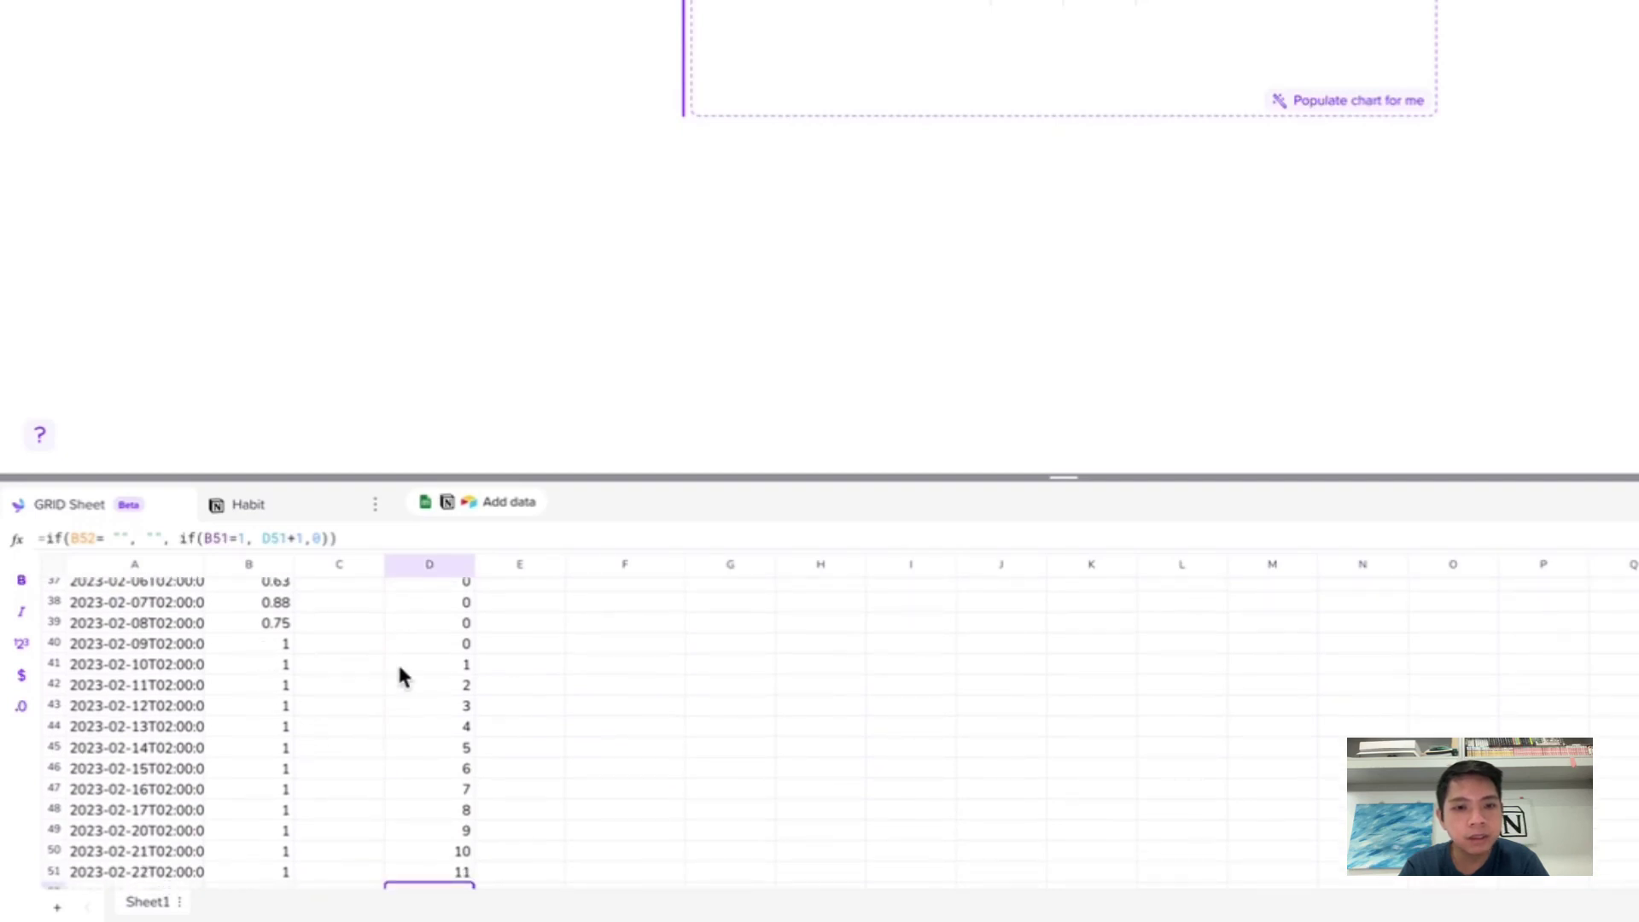
pyautogui.scroll(-3, 446, 853)
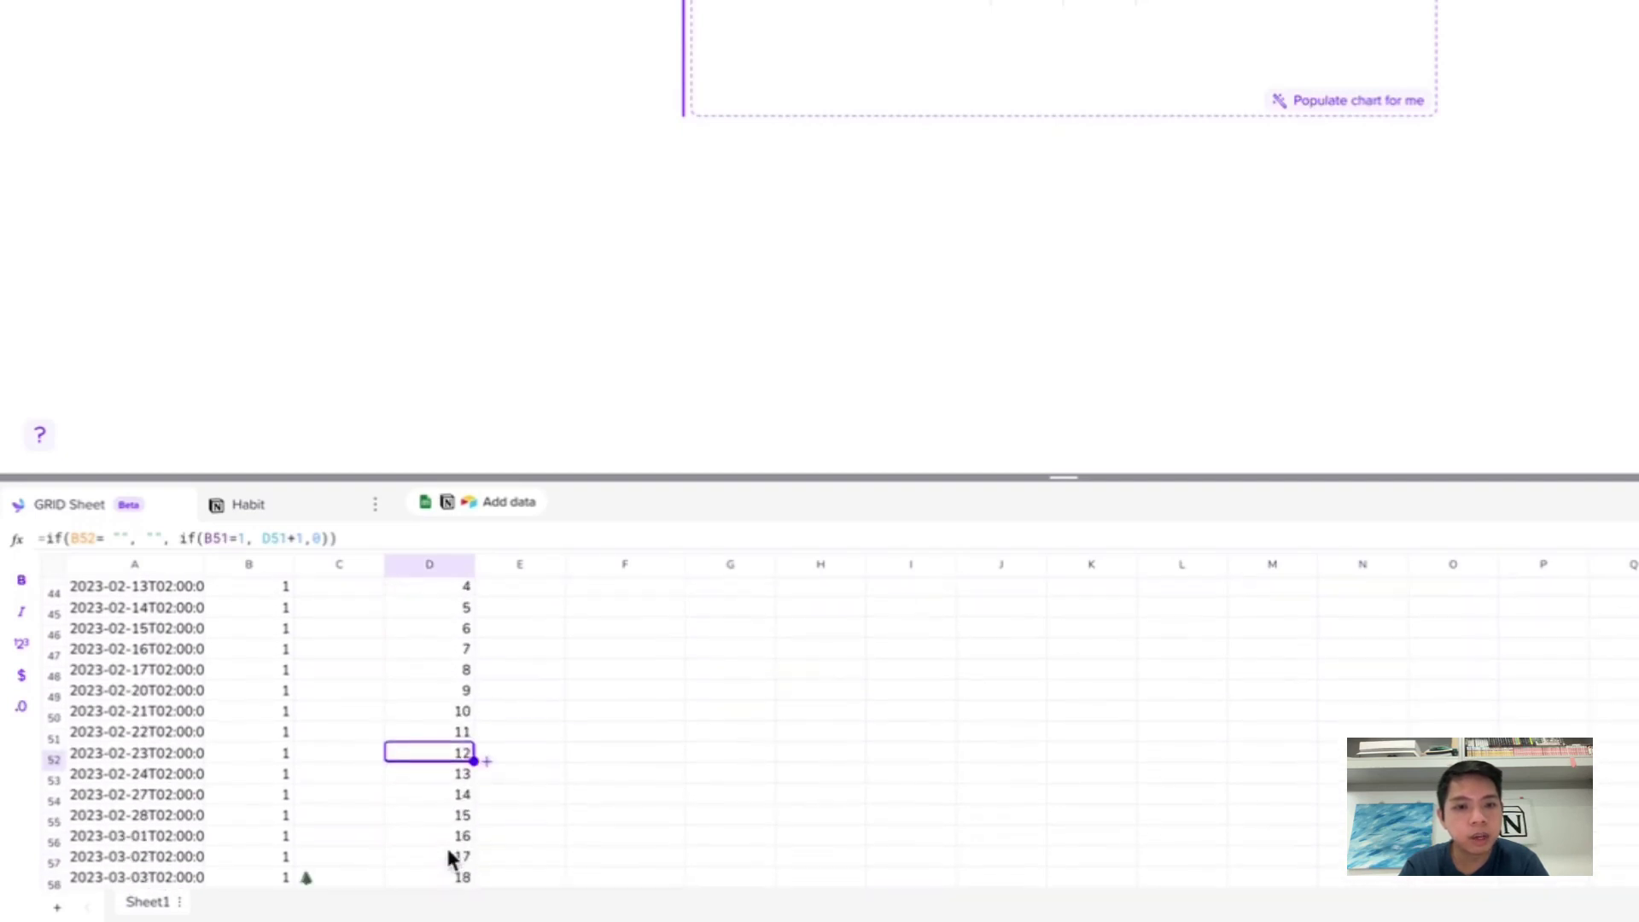
pyautogui.scroll(-1, 448, 854)
pyautogui.click(442, 799)
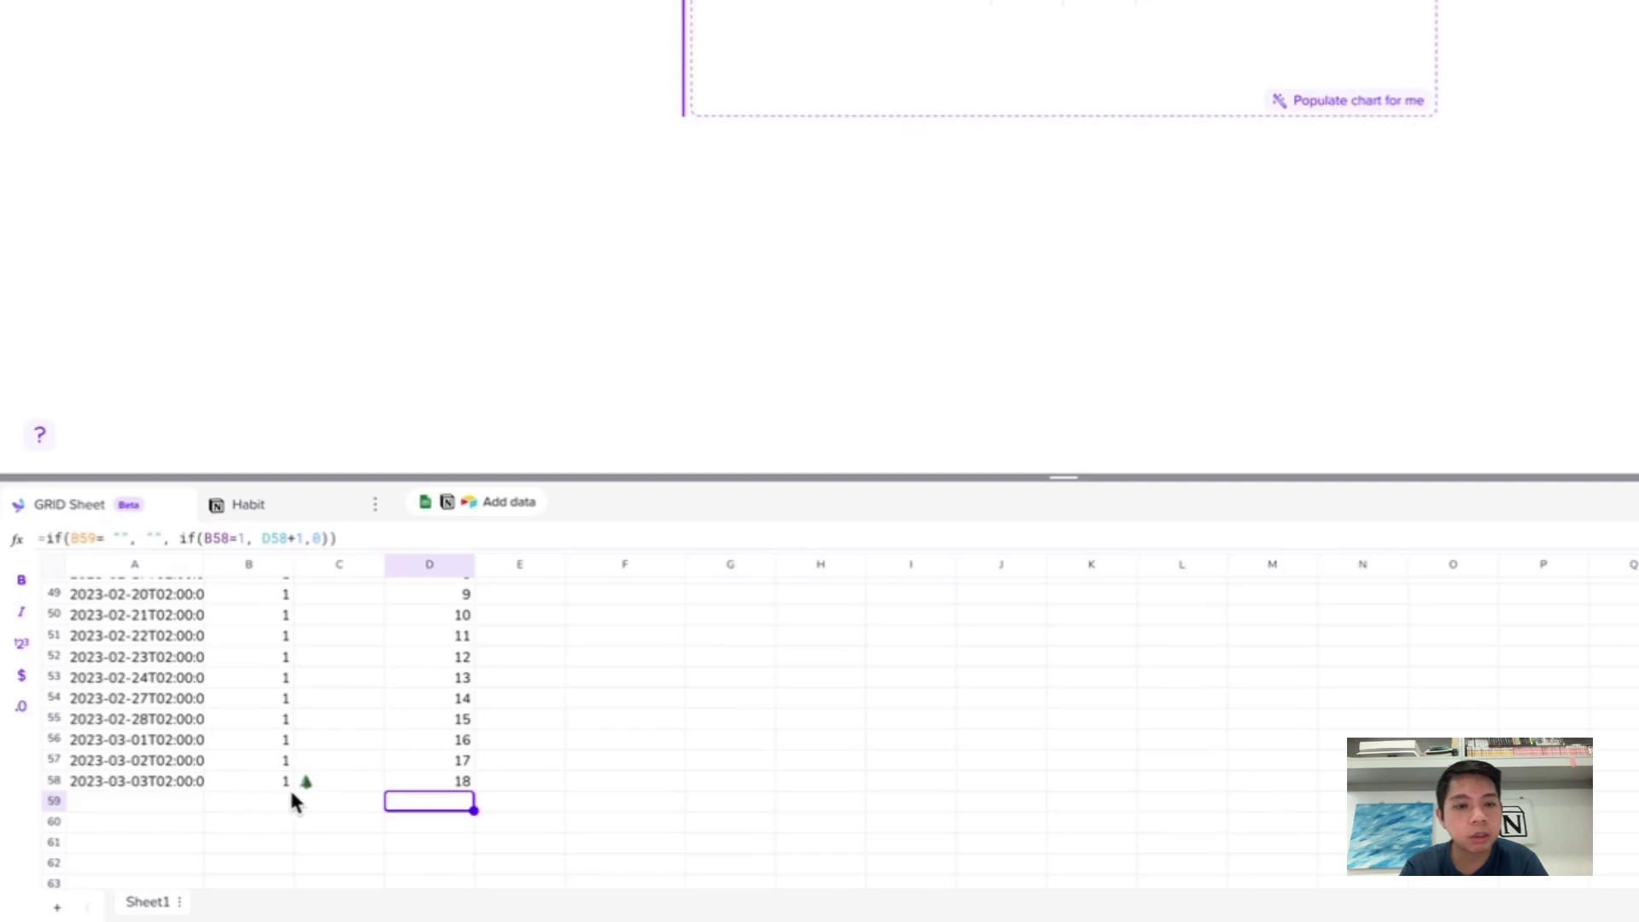
# Examine how far the streak formula extends down column D below the last data row.
pyautogui.scroll(-2, 450, 776)
pyautogui.click(439, 732)
pyautogui.scroll(-2, 442, 740)
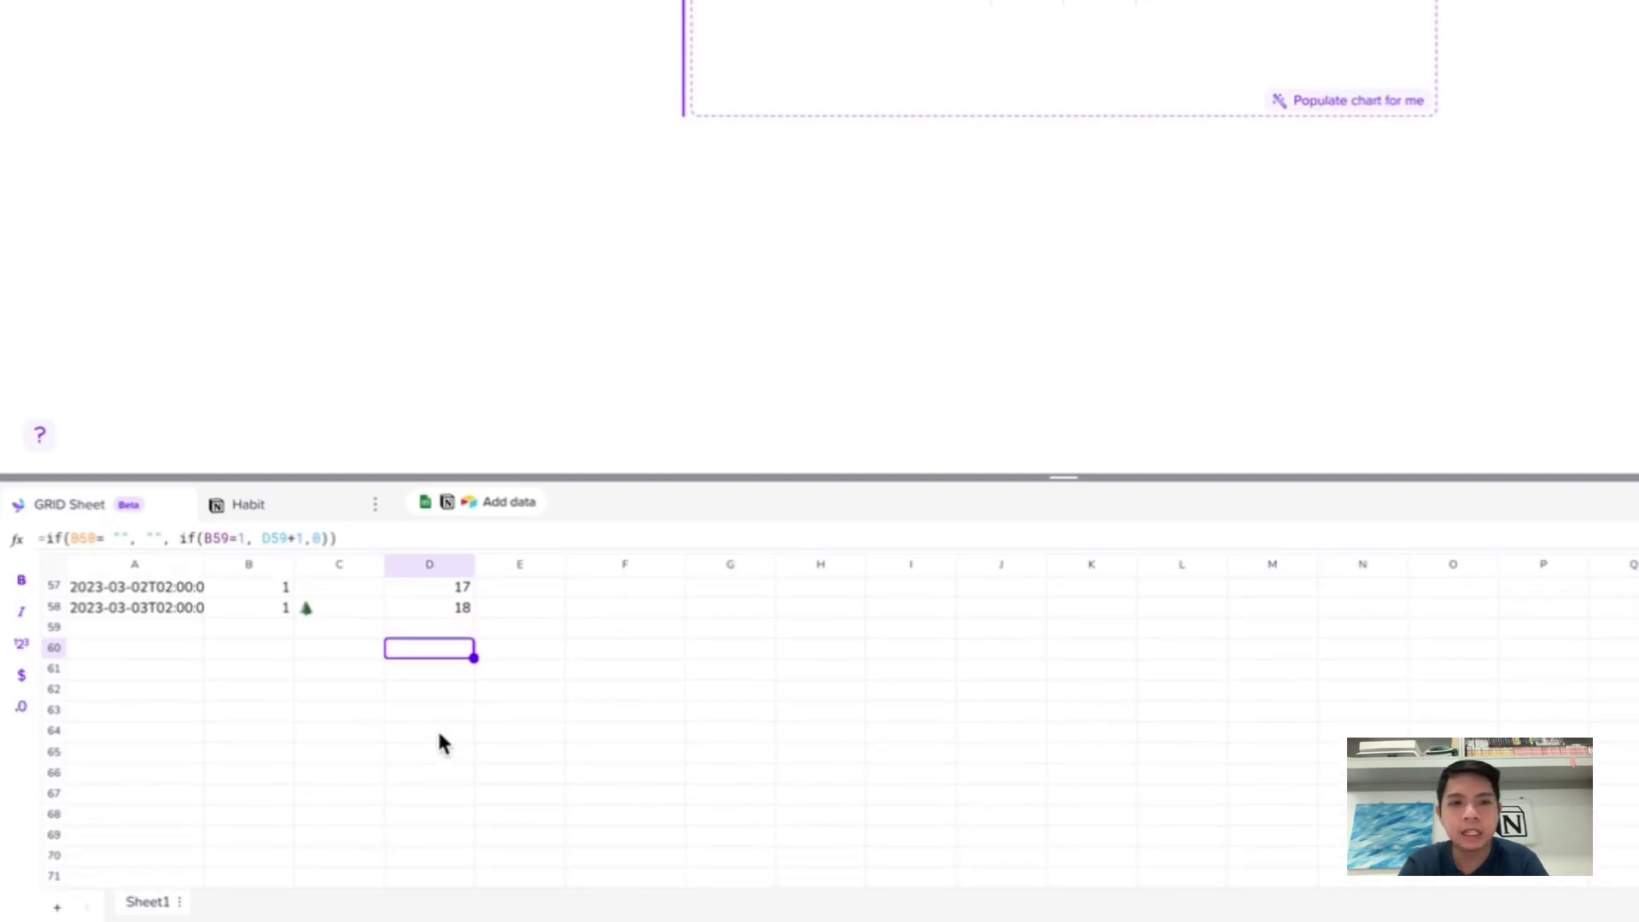
pyautogui.scroll(-1, 439, 739)
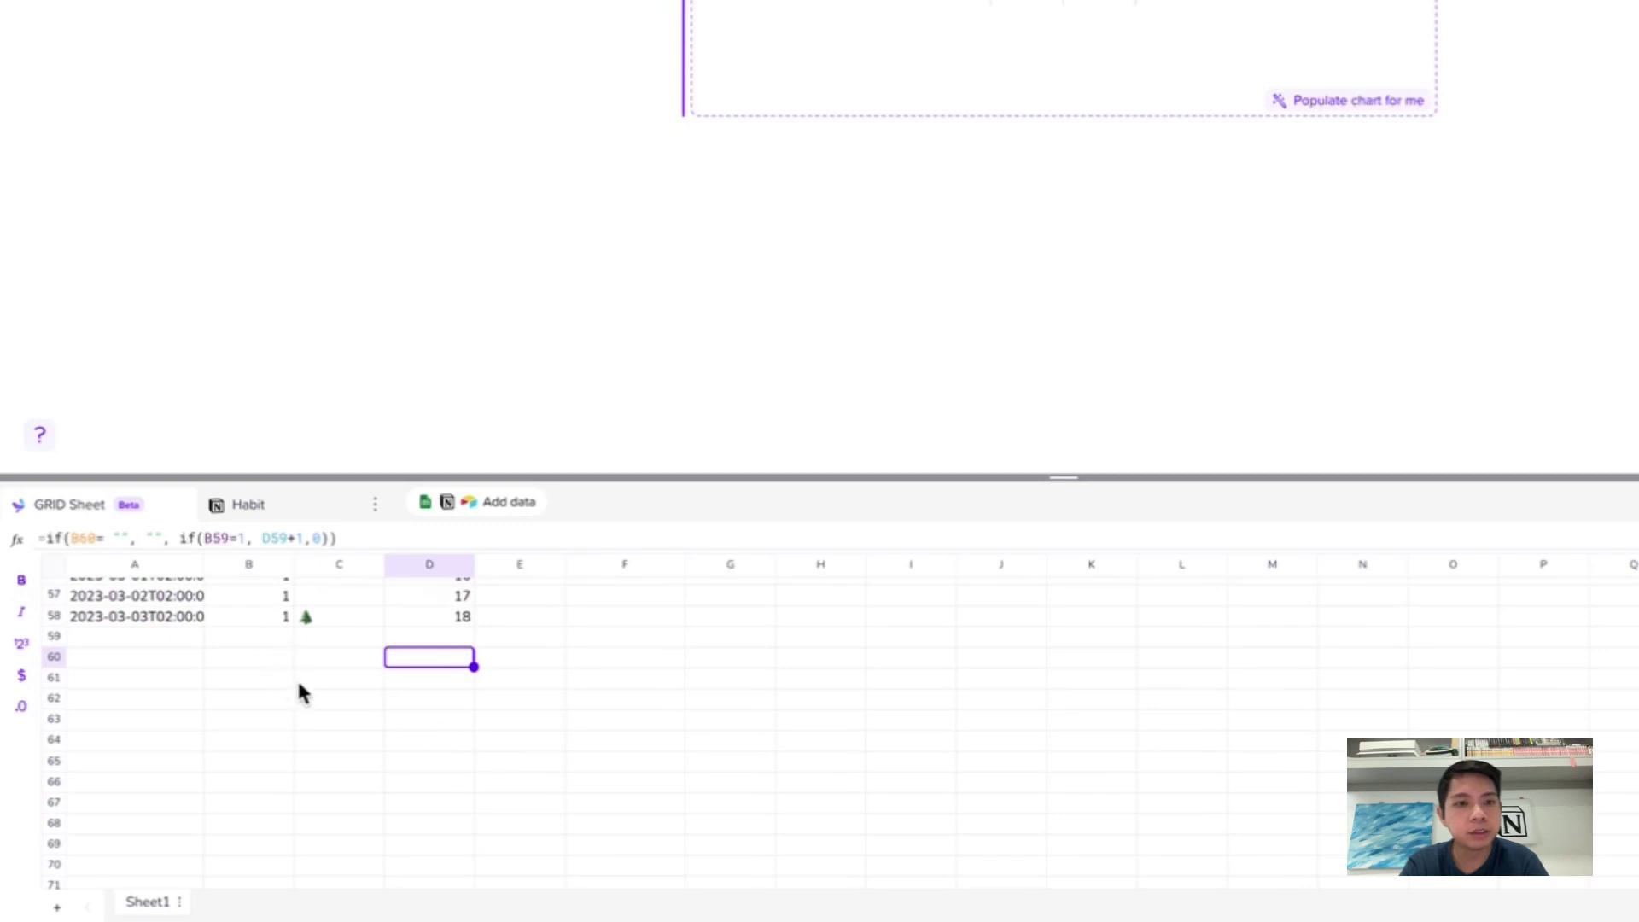
pyautogui.scroll(-10, 435, 776)
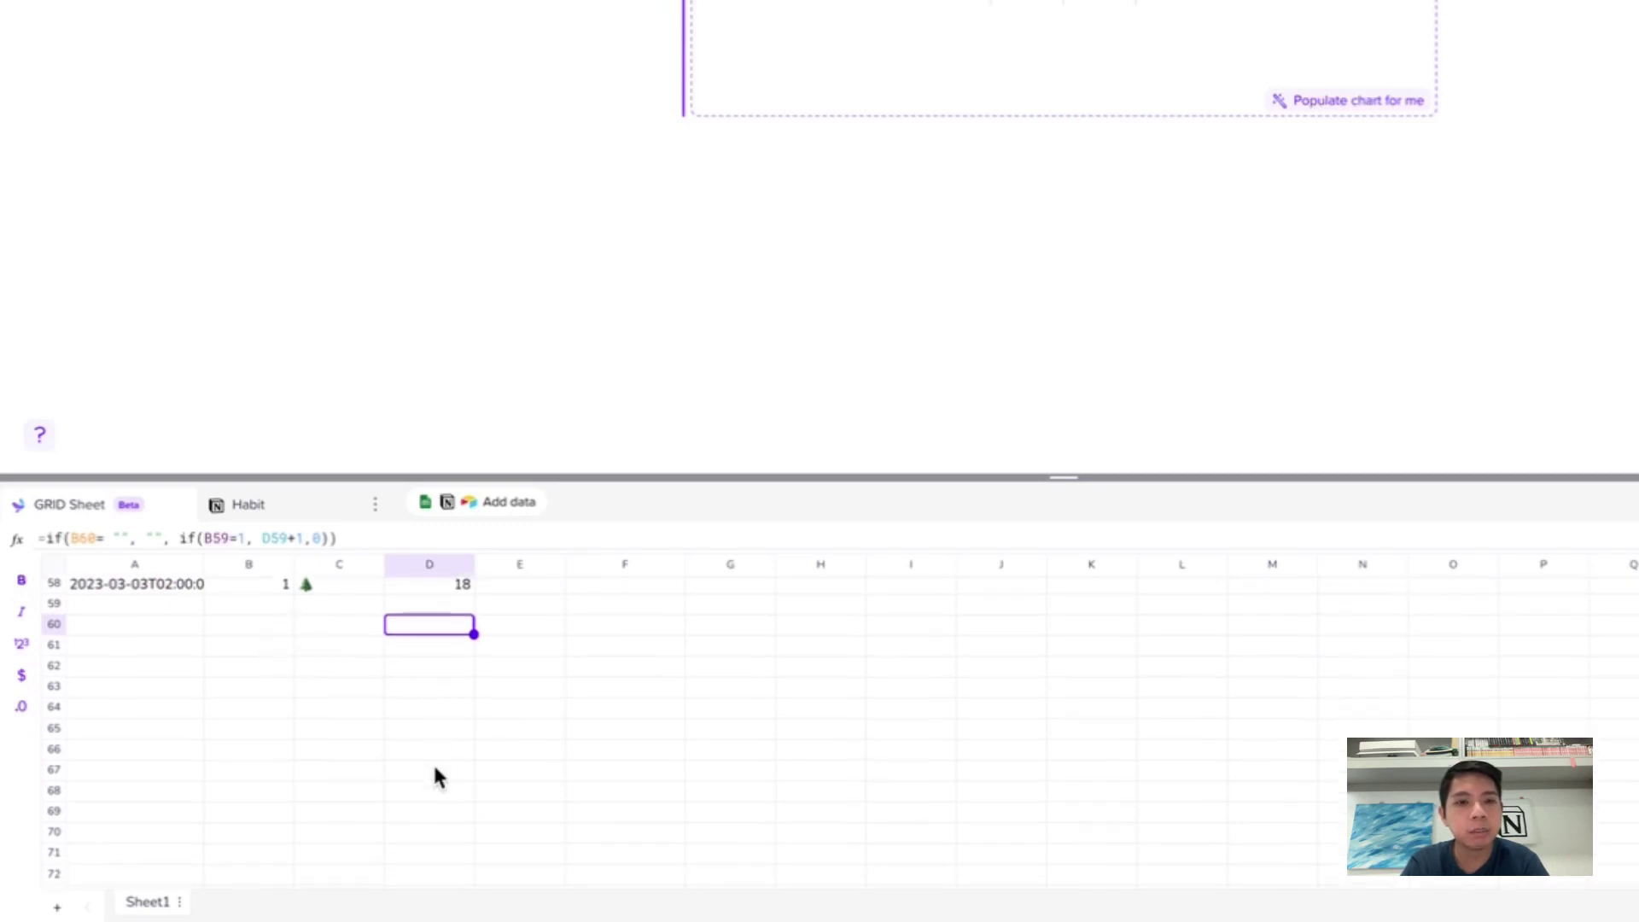
pyautogui.scroll(5, 435, 773)
pyautogui.click(435, 765)
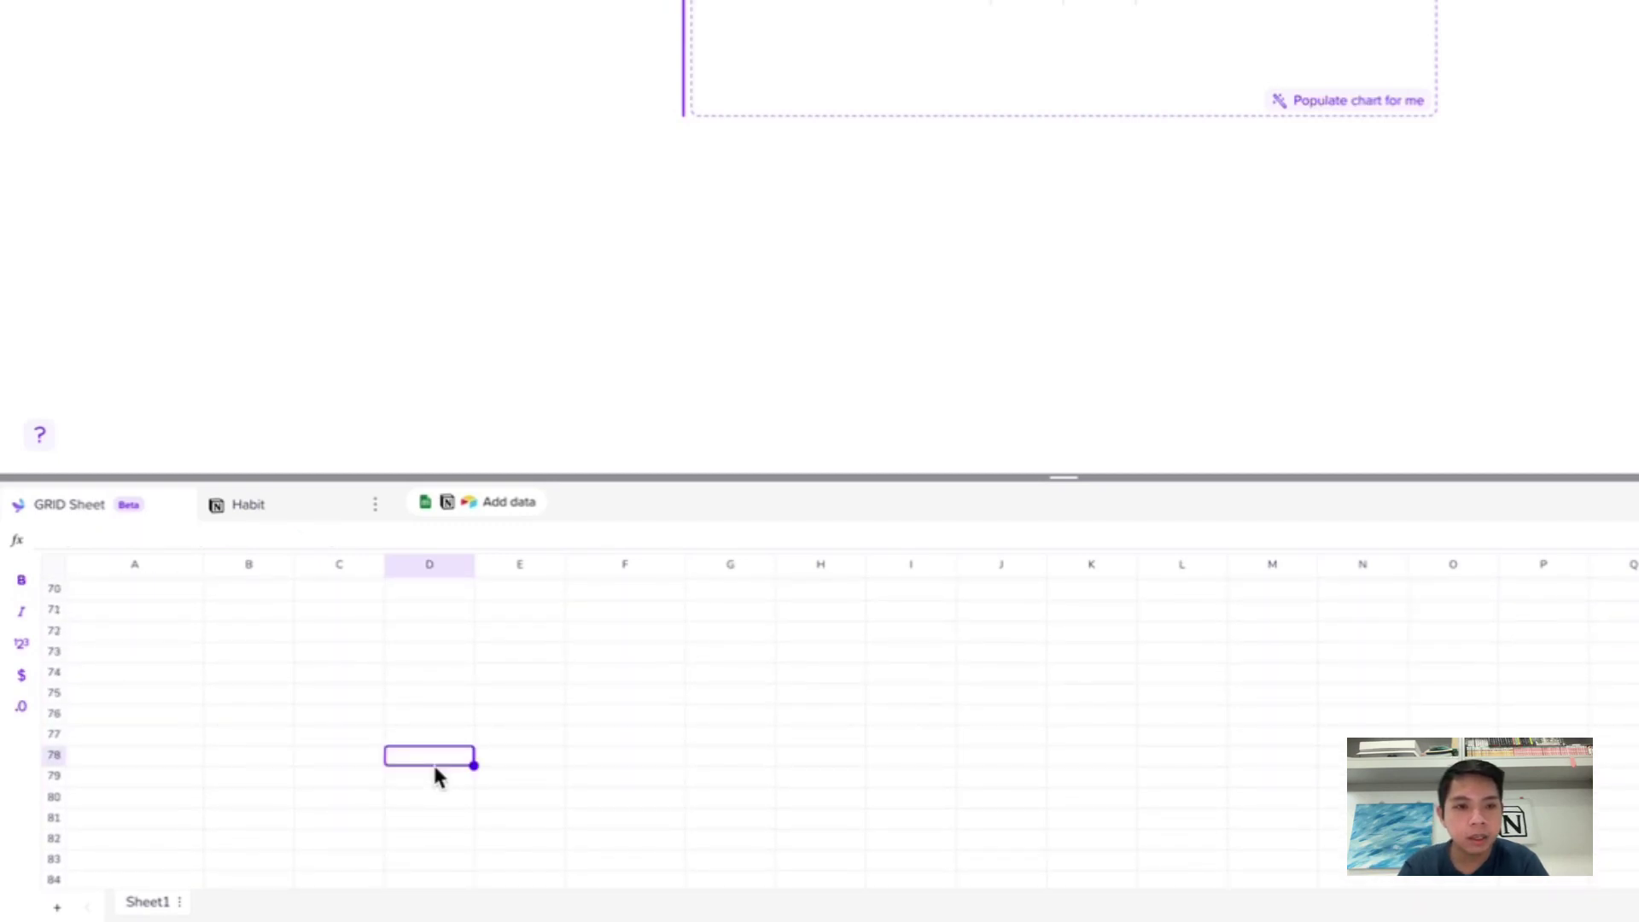
pyautogui.scroll(-2, 436, 774)
pyautogui.scroll(3, 433, 773)
pyautogui.click(433, 772)
pyautogui.scroll(-1, 433, 772)
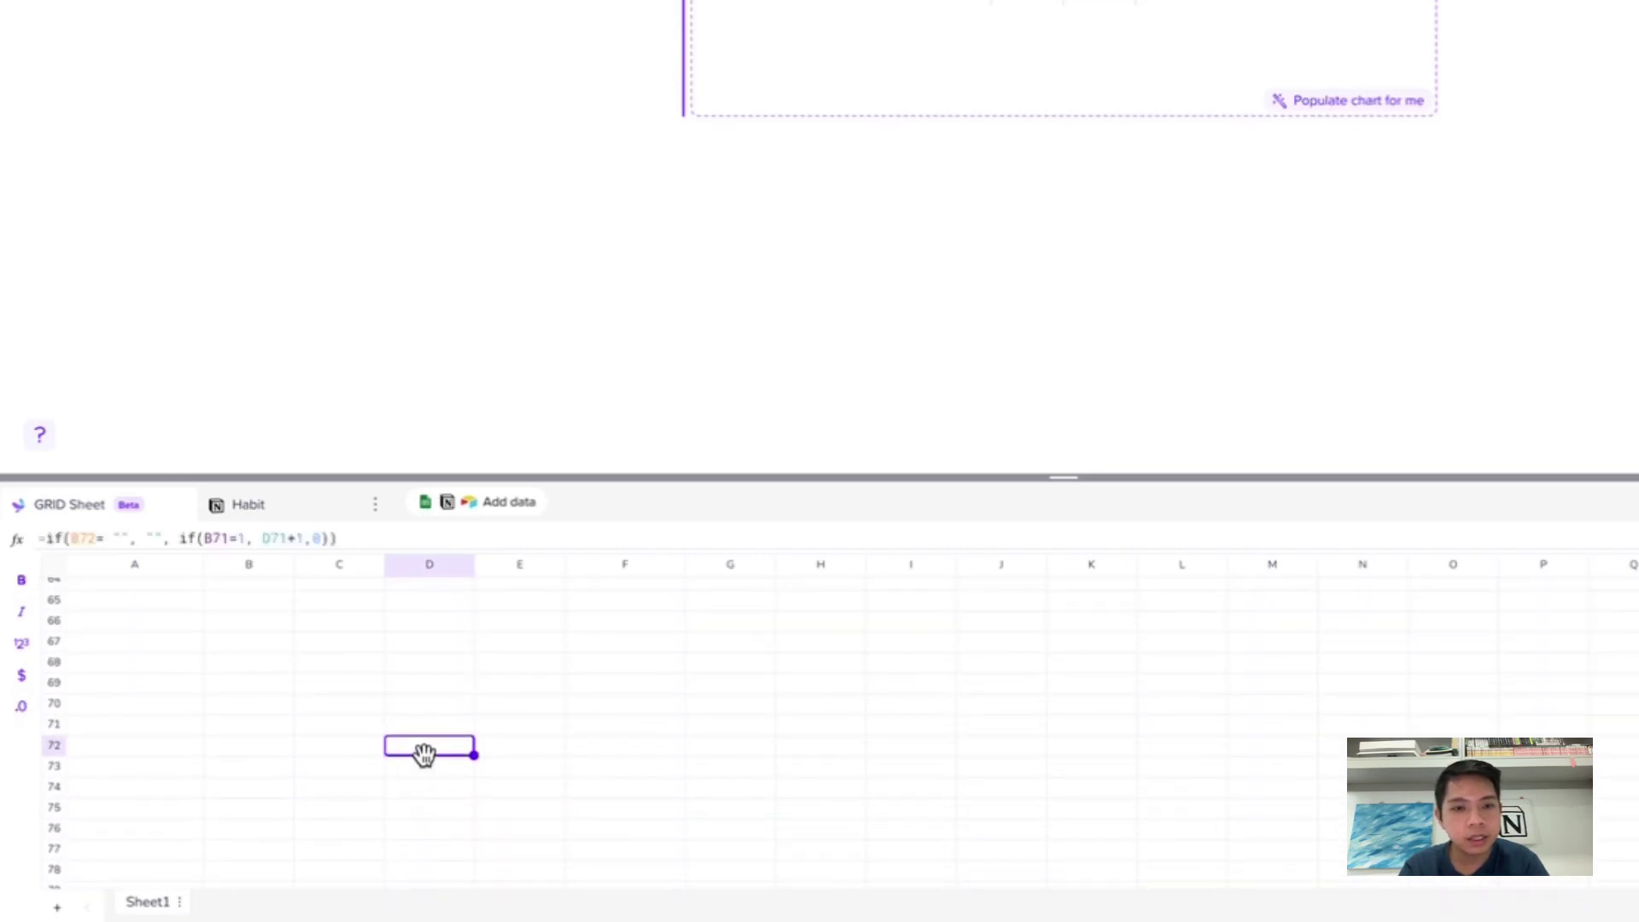
pyautogui.scroll(20, 446, 750)
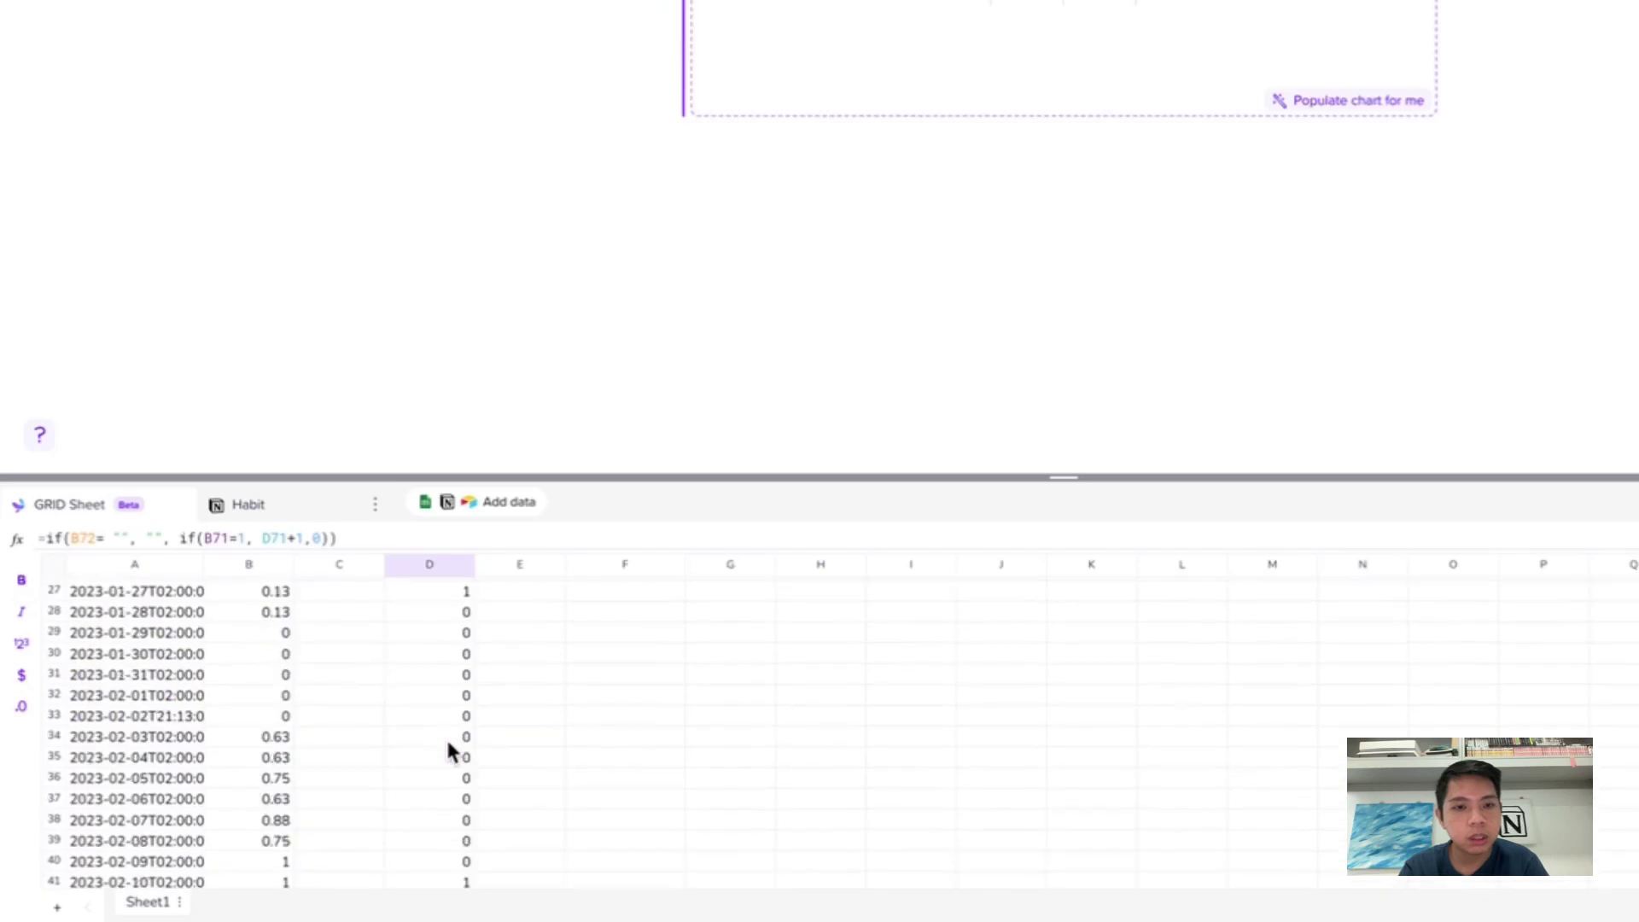
# Copy the streak formulas from D7 through D72 and paste them from D73 down column D.
pyautogui.click(449, 714)
pyautogui.hotkey('ctrl', 'shift', 'Down')
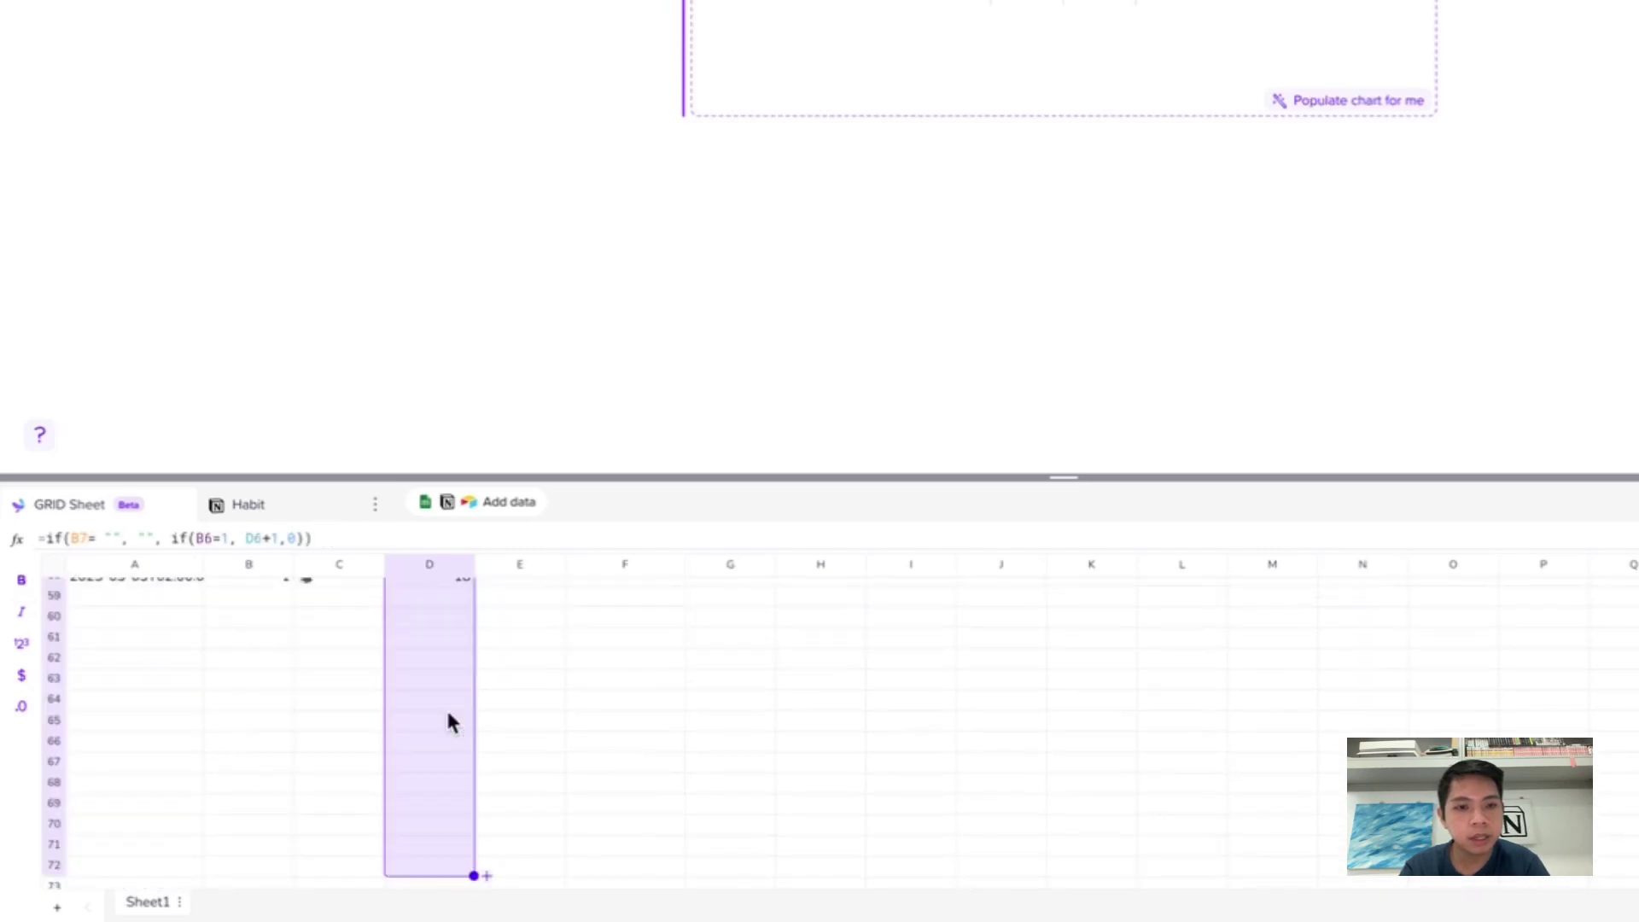
pyautogui.hotkey('ctrl', 'c')
pyautogui.press('Down')
pyautogui.hotkey('ctrl', 'v')
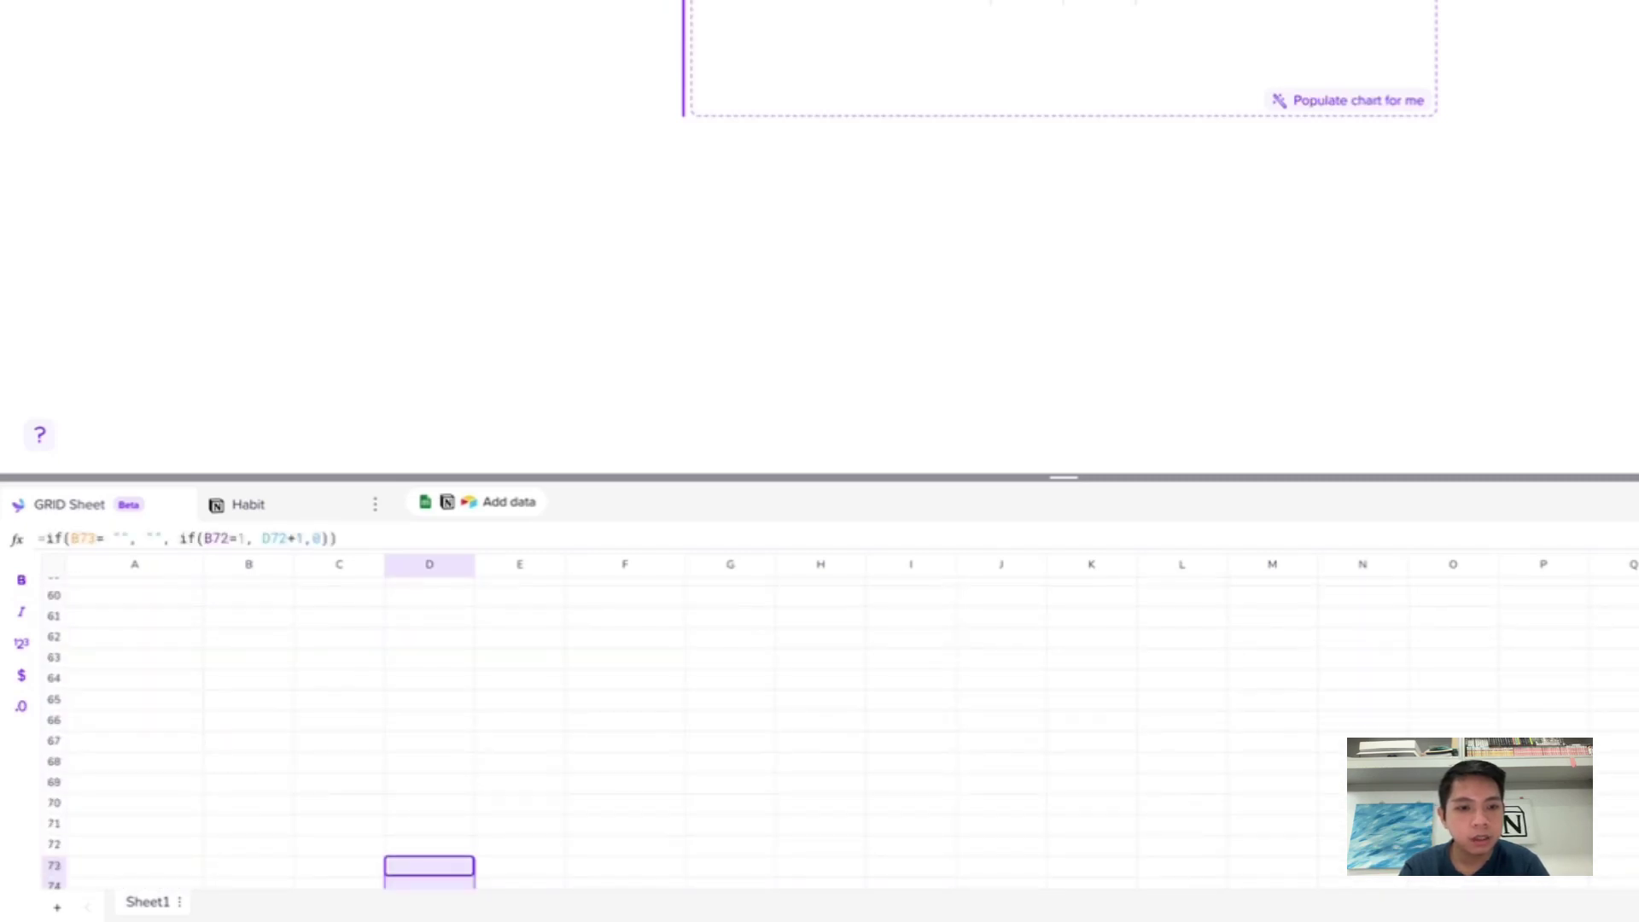
pyautogui.press('Down')
pyautogui.press('Down')
pyautogui.press('Down')
pyautogui.press('Down')
pyautogui.press('Down')
pyautogui.press('Down')
pyautogui.press('Down')
pyautogui.press('Down')
pyautogui.press('Down')
pyautogui.press('Down')
pyautogui.press('Down')
pyautogui.press('Down')
pyautogui.press('Down')
pyautogui.press('Down')
pyautogui.press('Down')
pyautogui.press('Down')
pyautogui.press('Down')
pyautogui.press('Down')
pyautogui.press('Down')
pyautogui.press('Down')
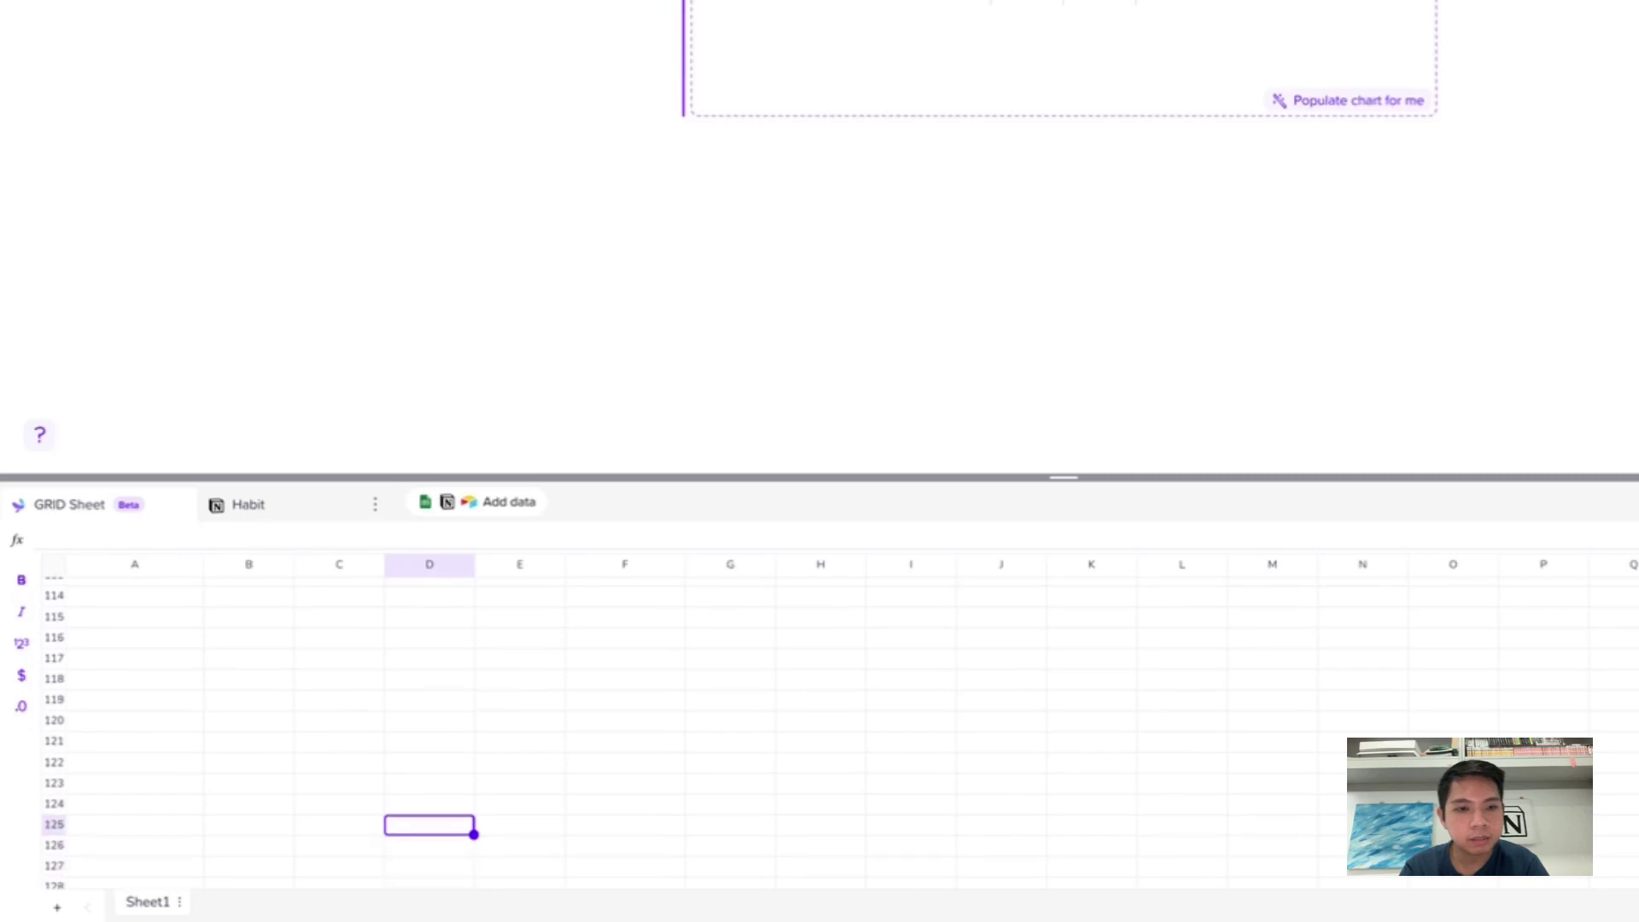
pyautogui.press('Up')
pyautogui.scroll(1, 820, 734)
pyautogui.scroll(-10, 221, 786)
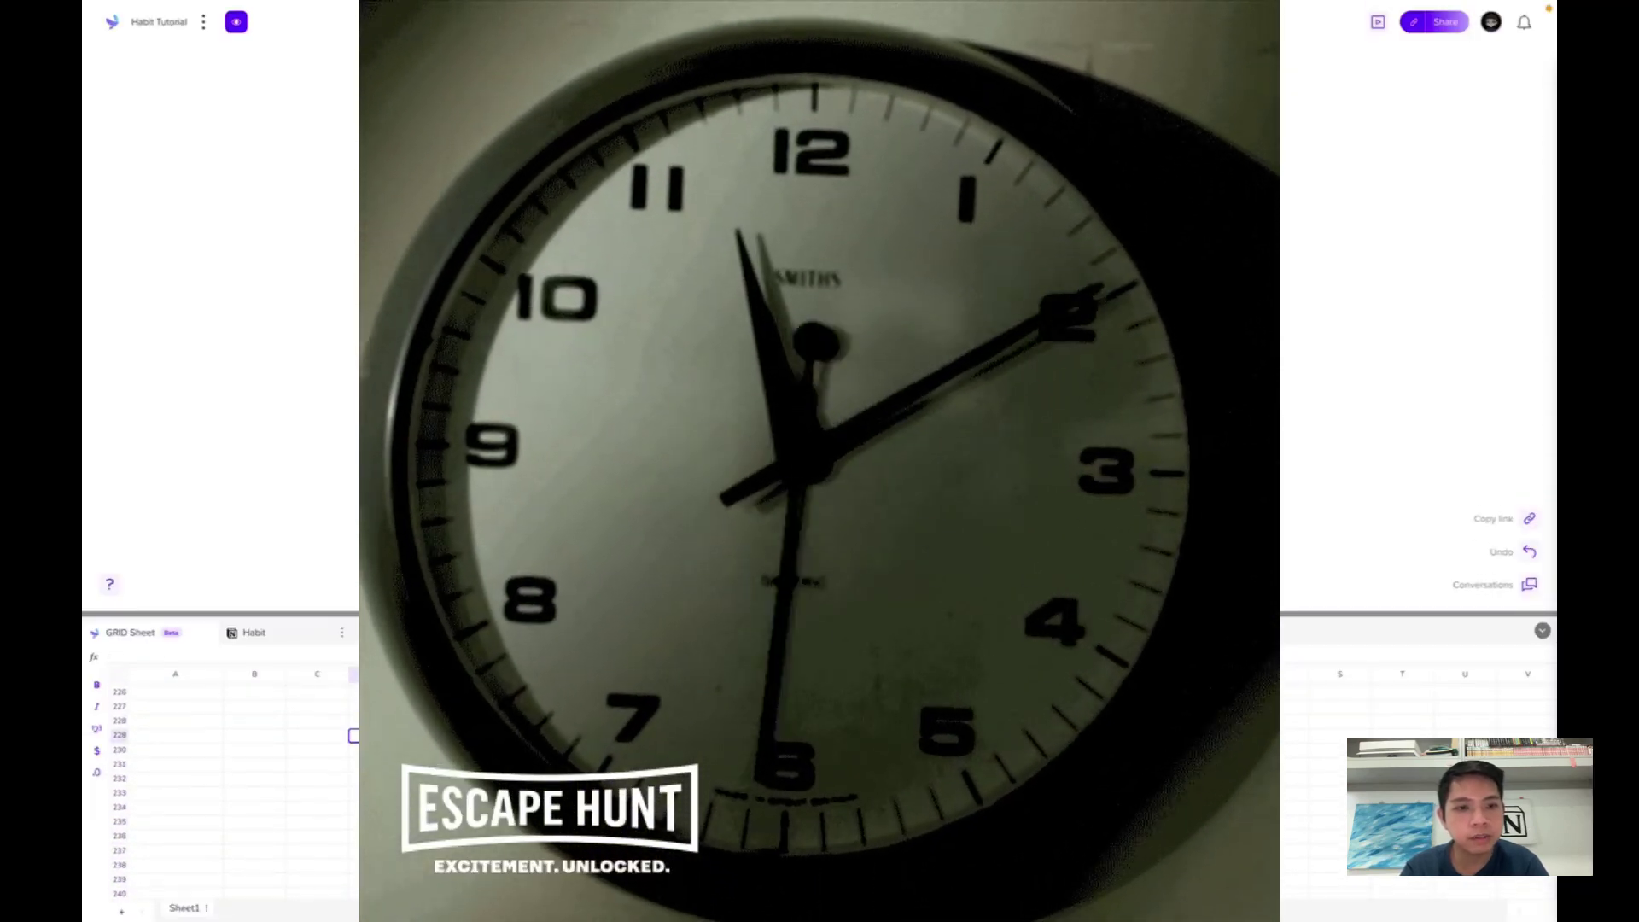
# Copy the 🌲 marker from C58 under Block 1 and clear the overriding entry from that cell.
pyautogui.scroll(20, 408, 820)
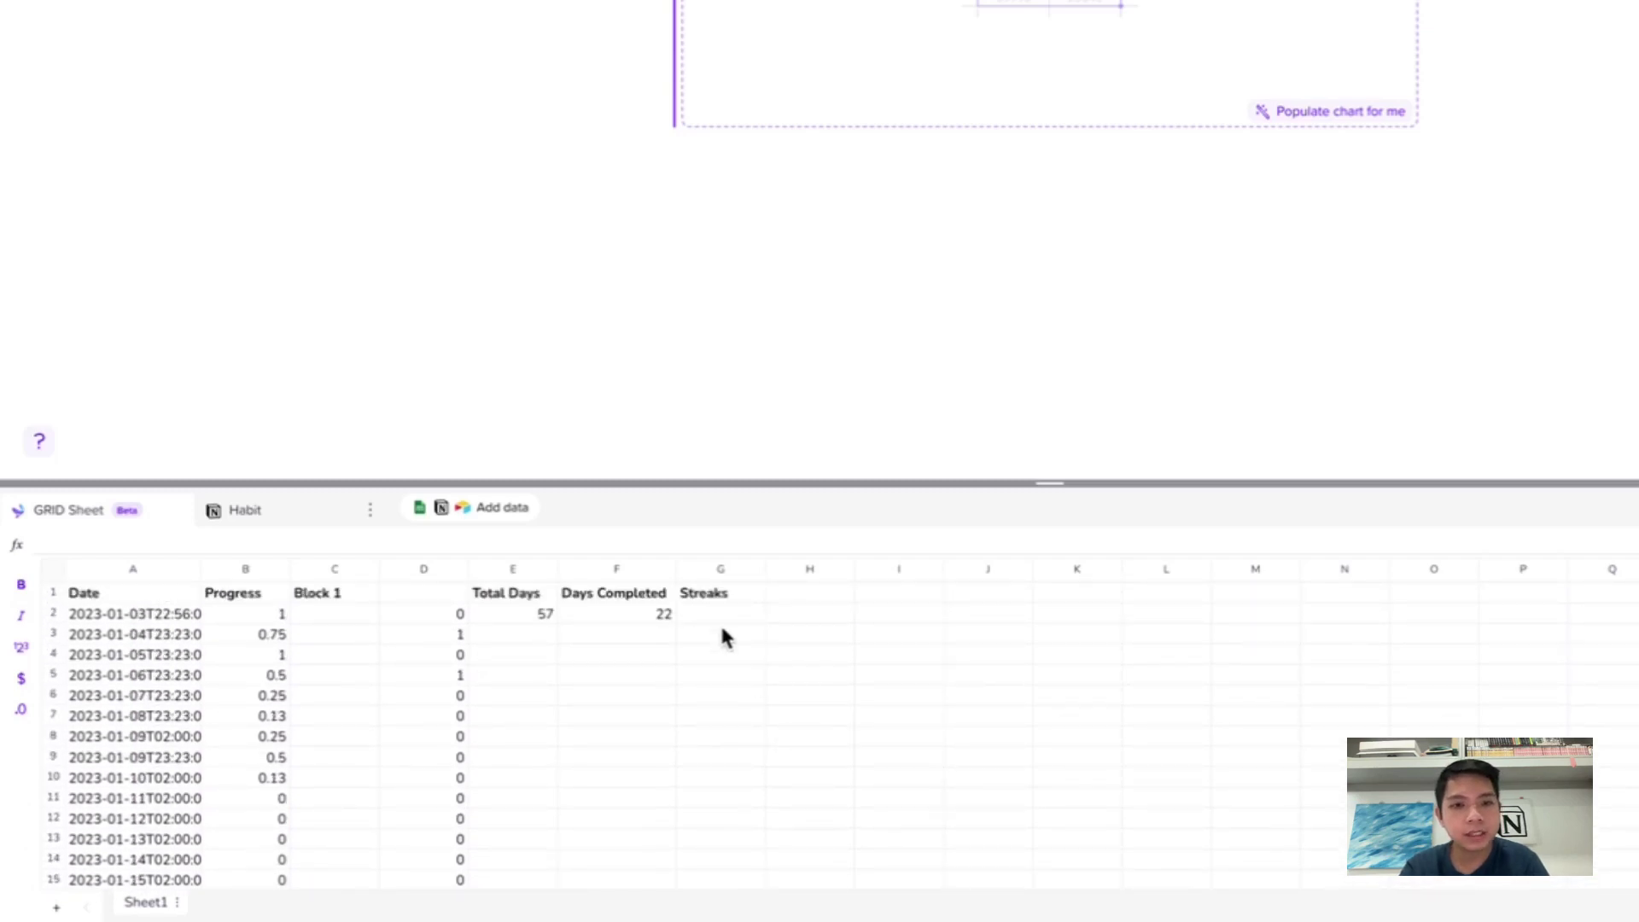
pyautogui.click(695, 616)
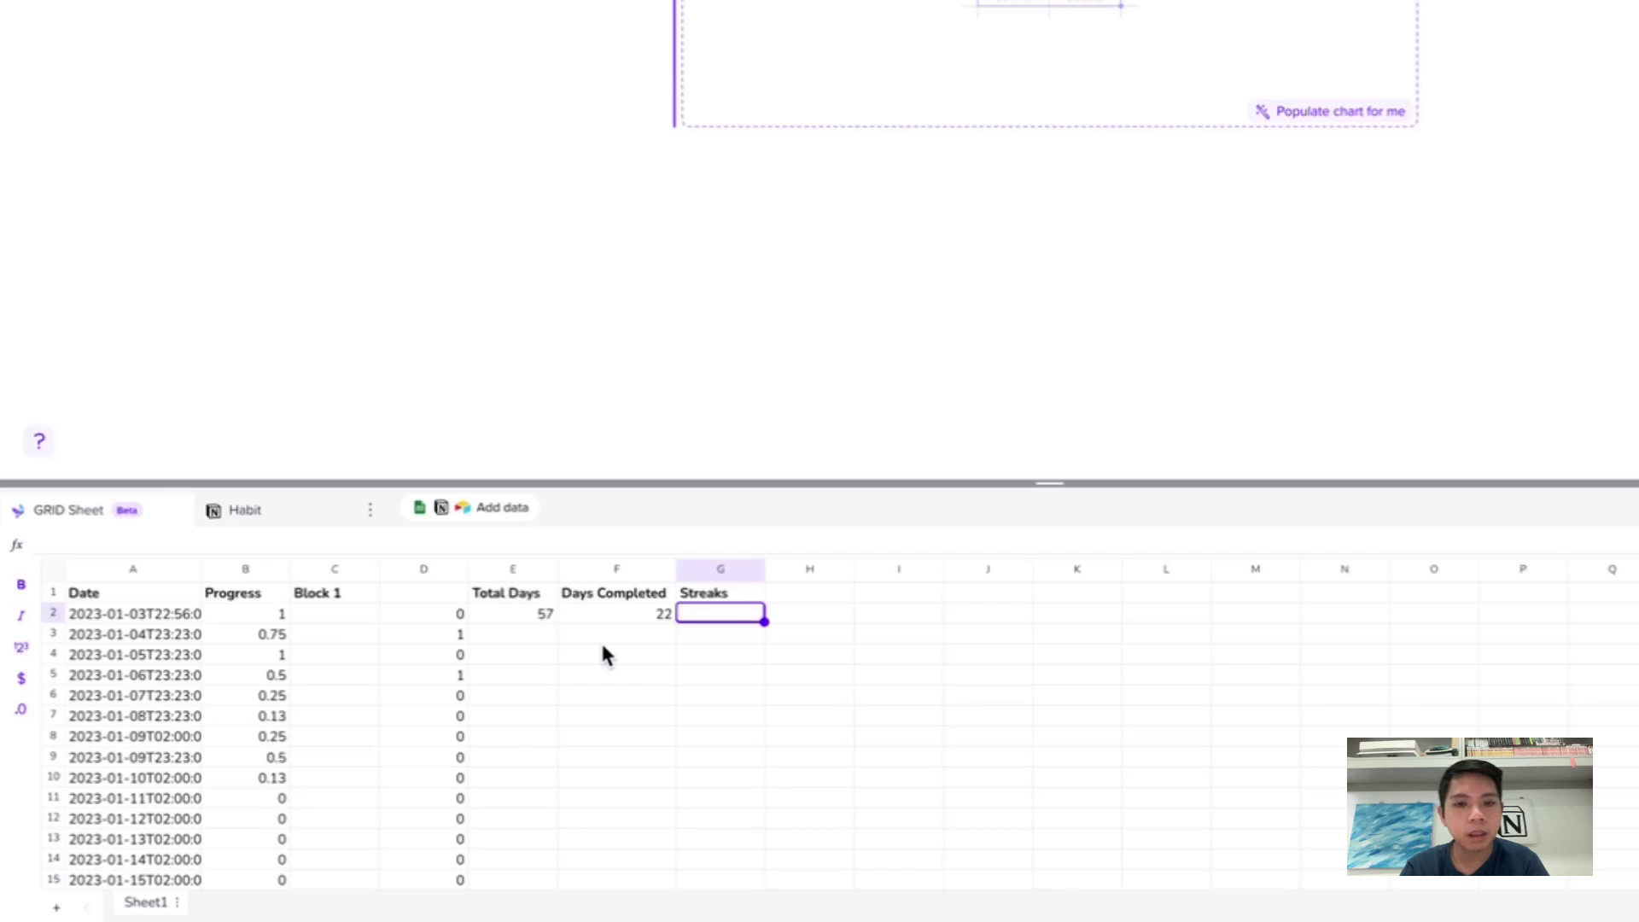
pyautogui.scroll(-15, 442, 721)
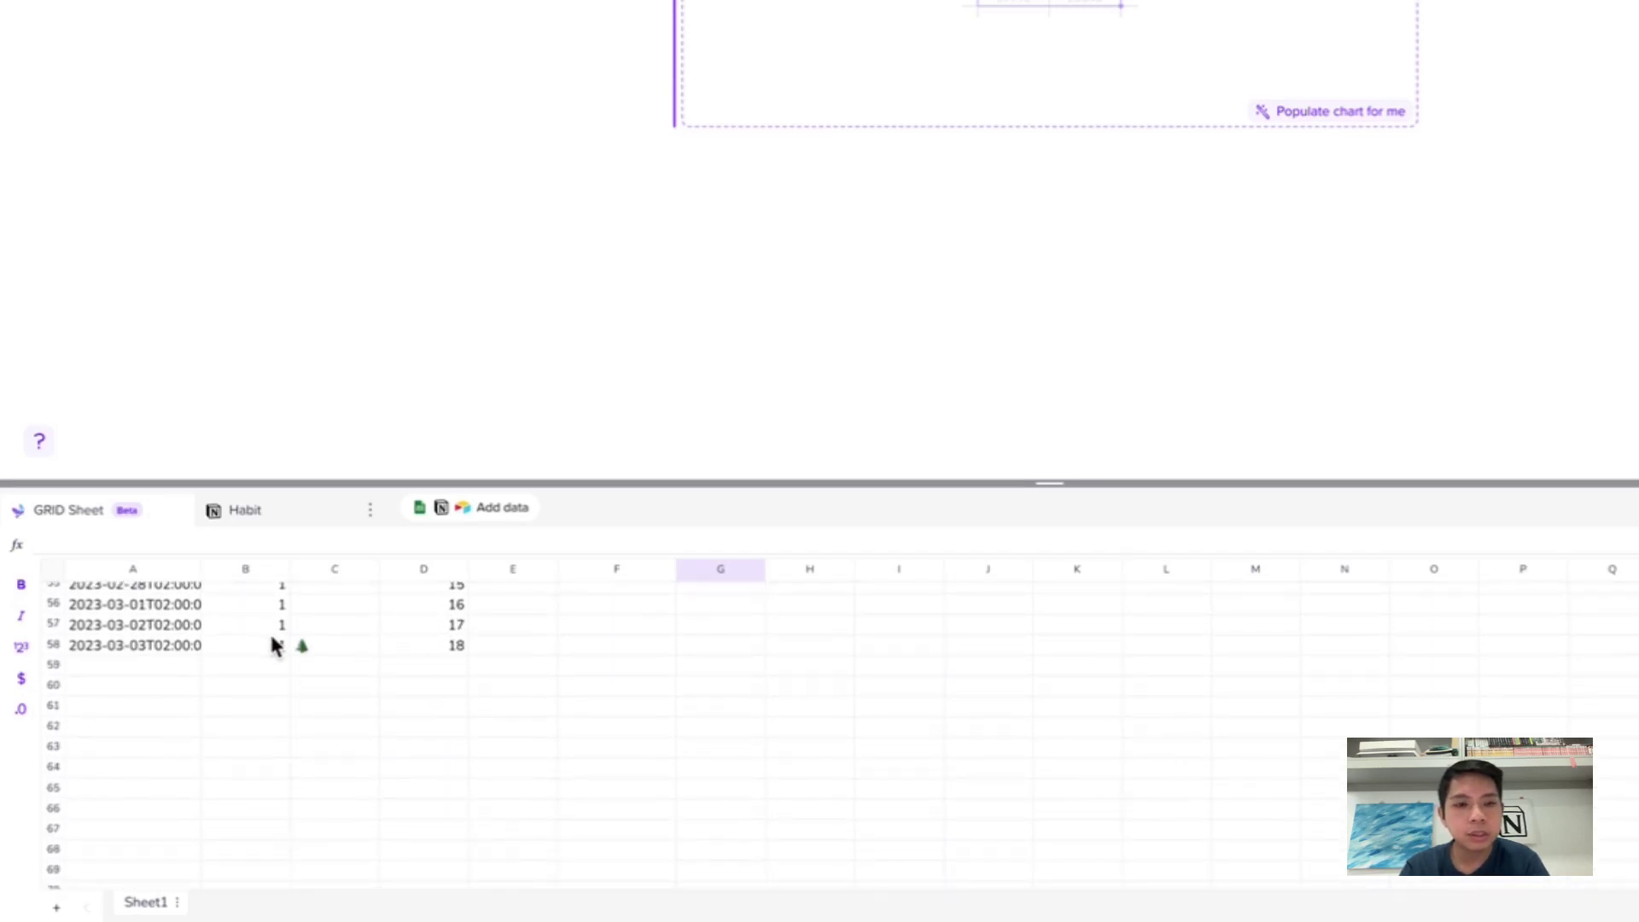
pyautogui.click(313, 647)
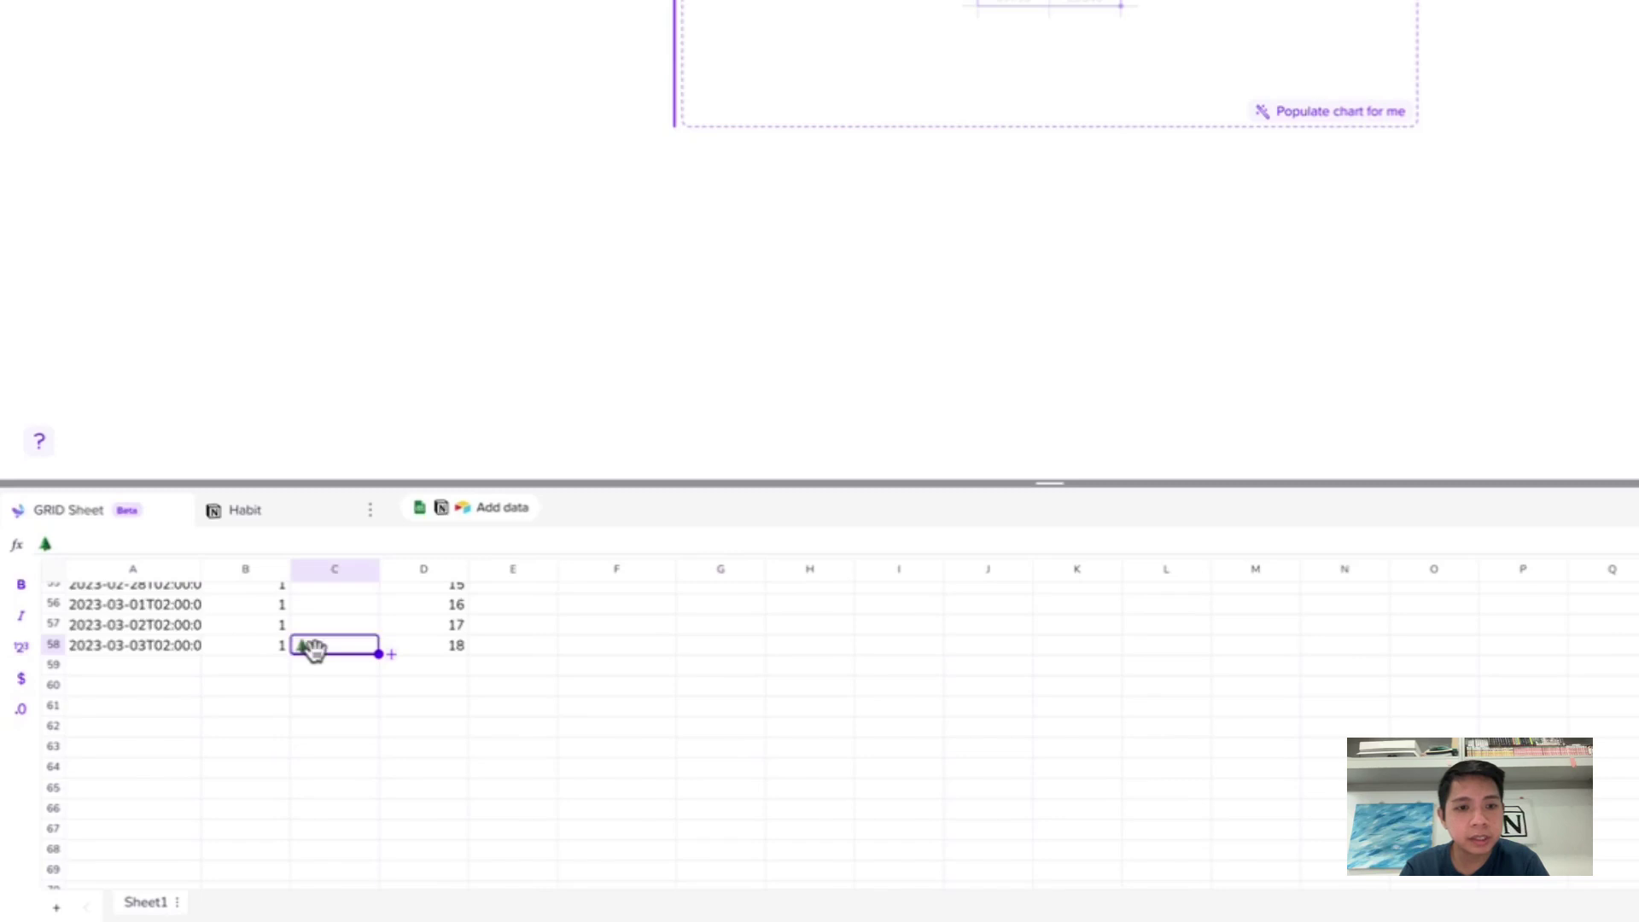
pyautogui.click(84, 543)
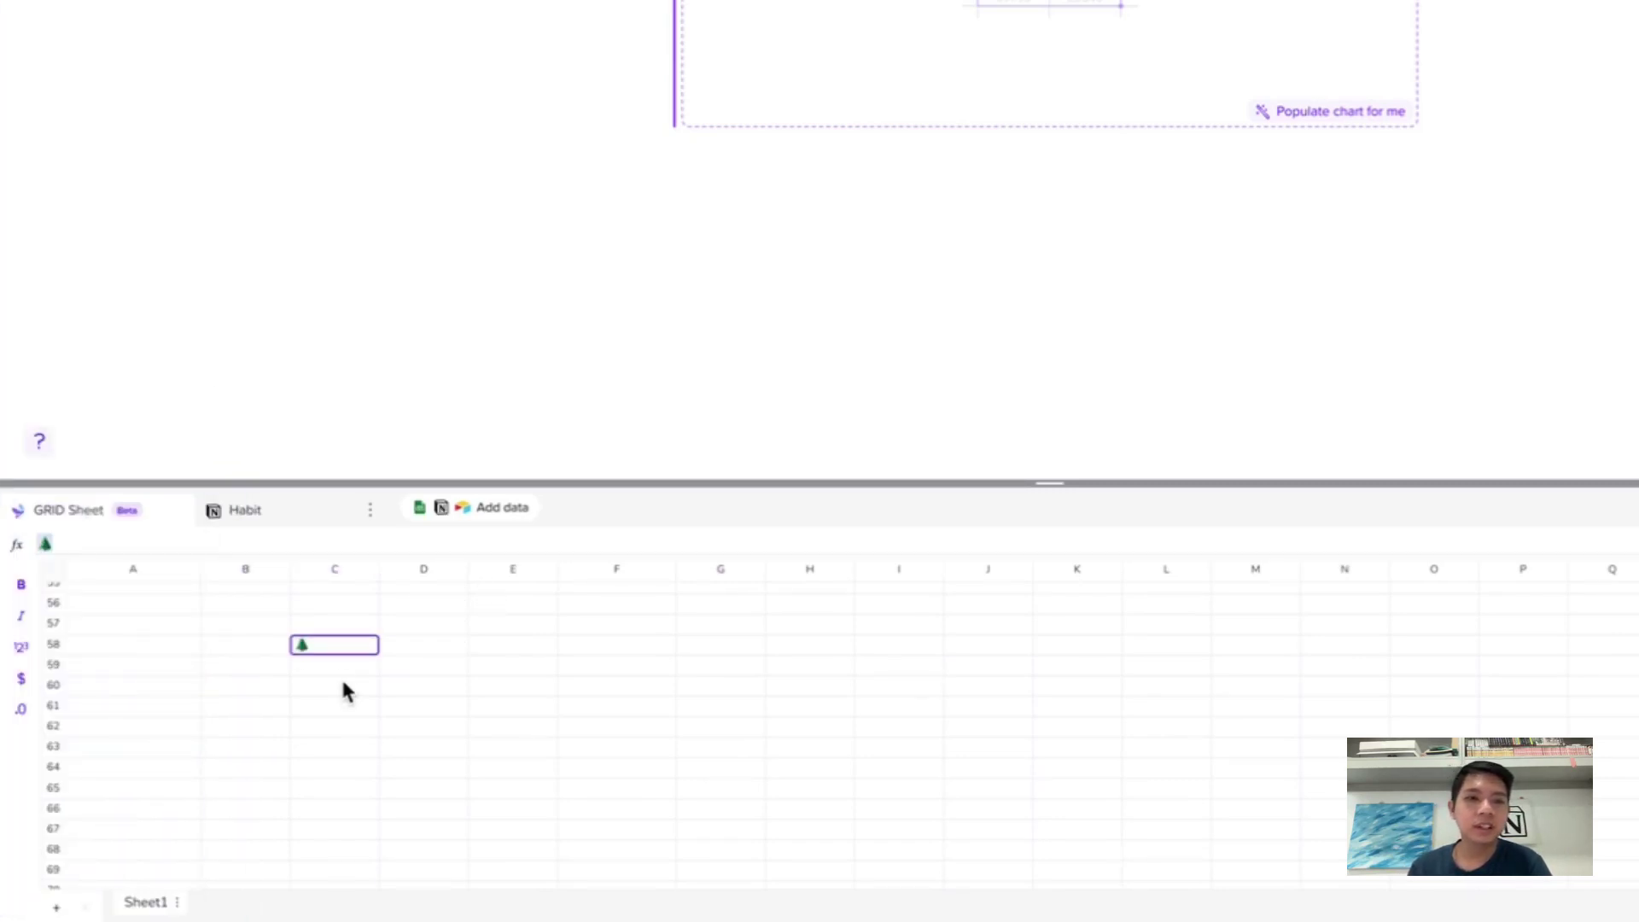
pyautogui.click(312, 641)
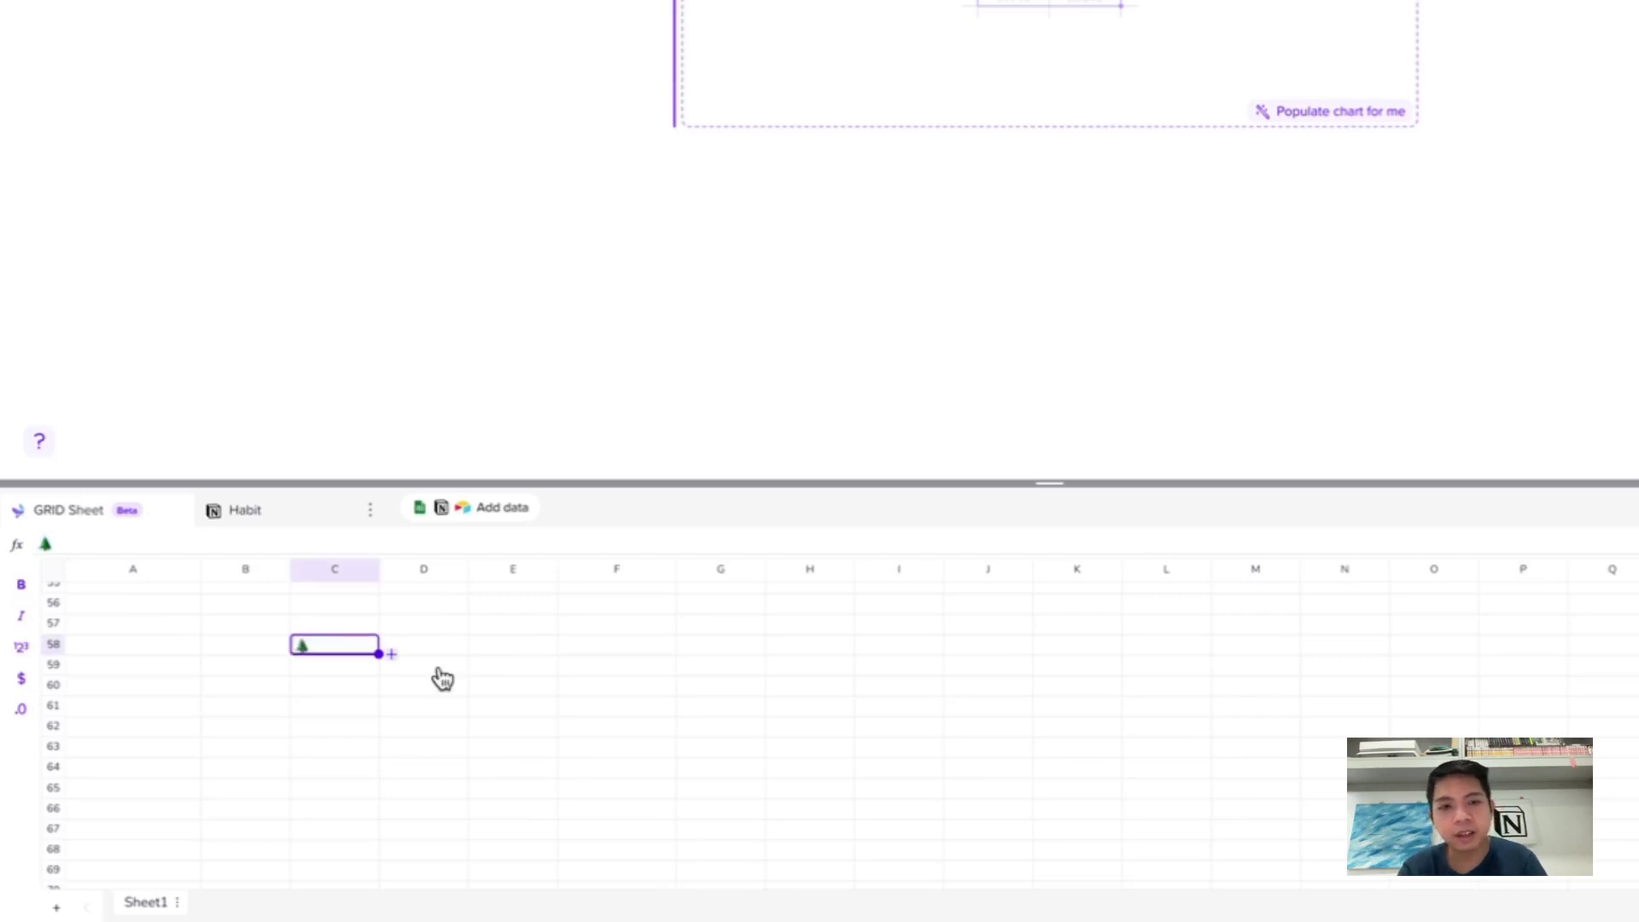
pyautogui.scroll(15, 615, 666)
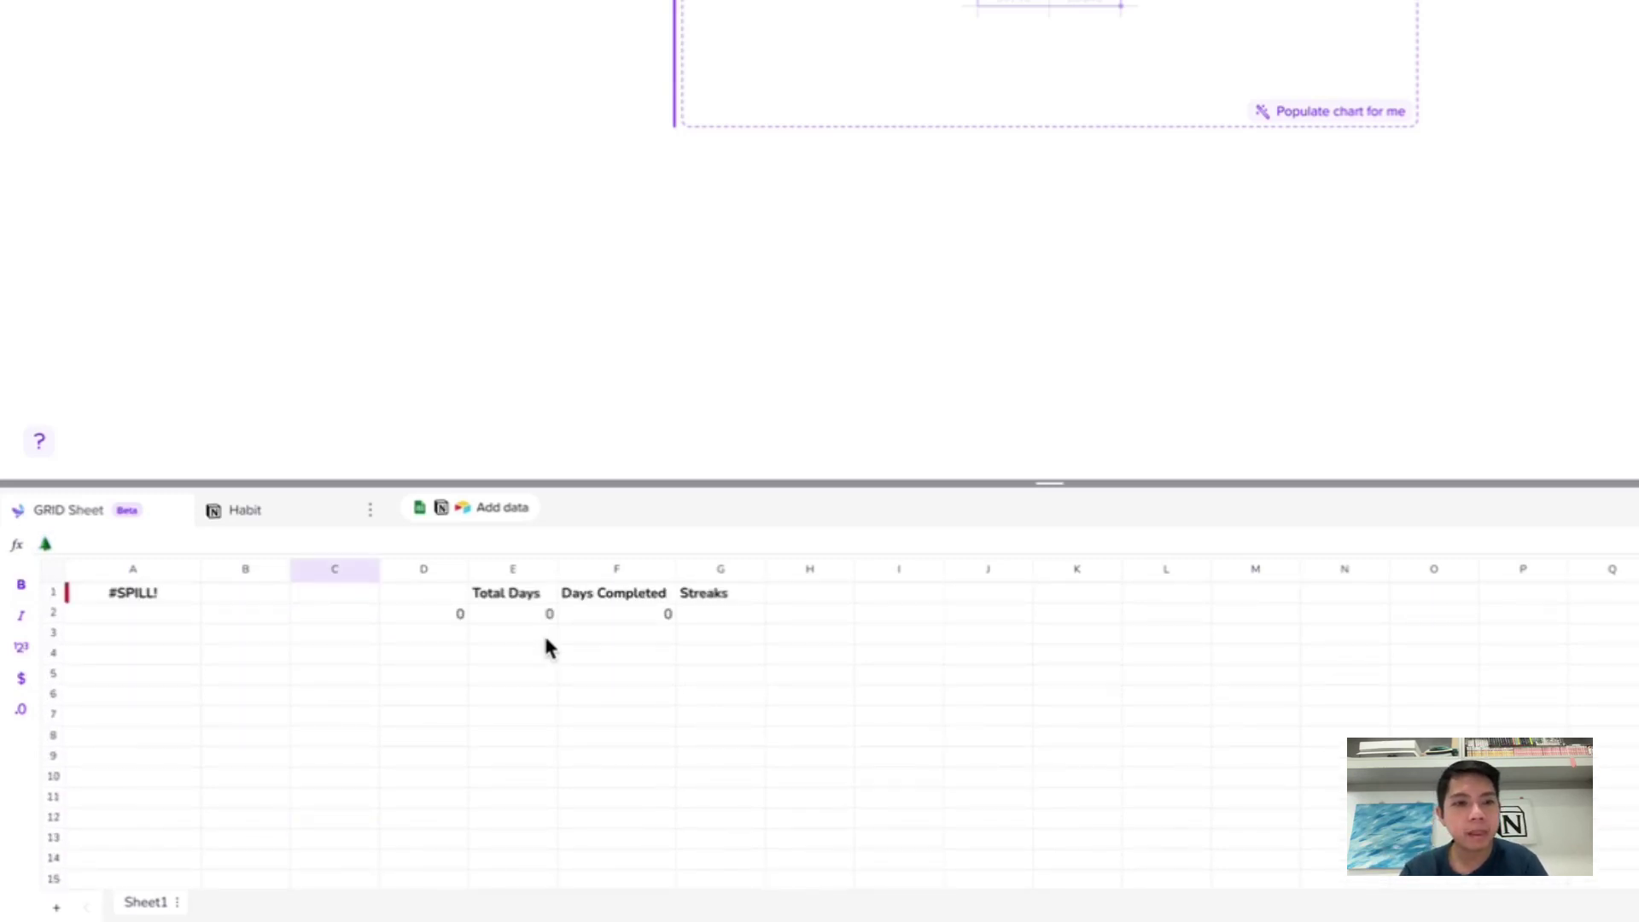
pyautogui.press('Delete')
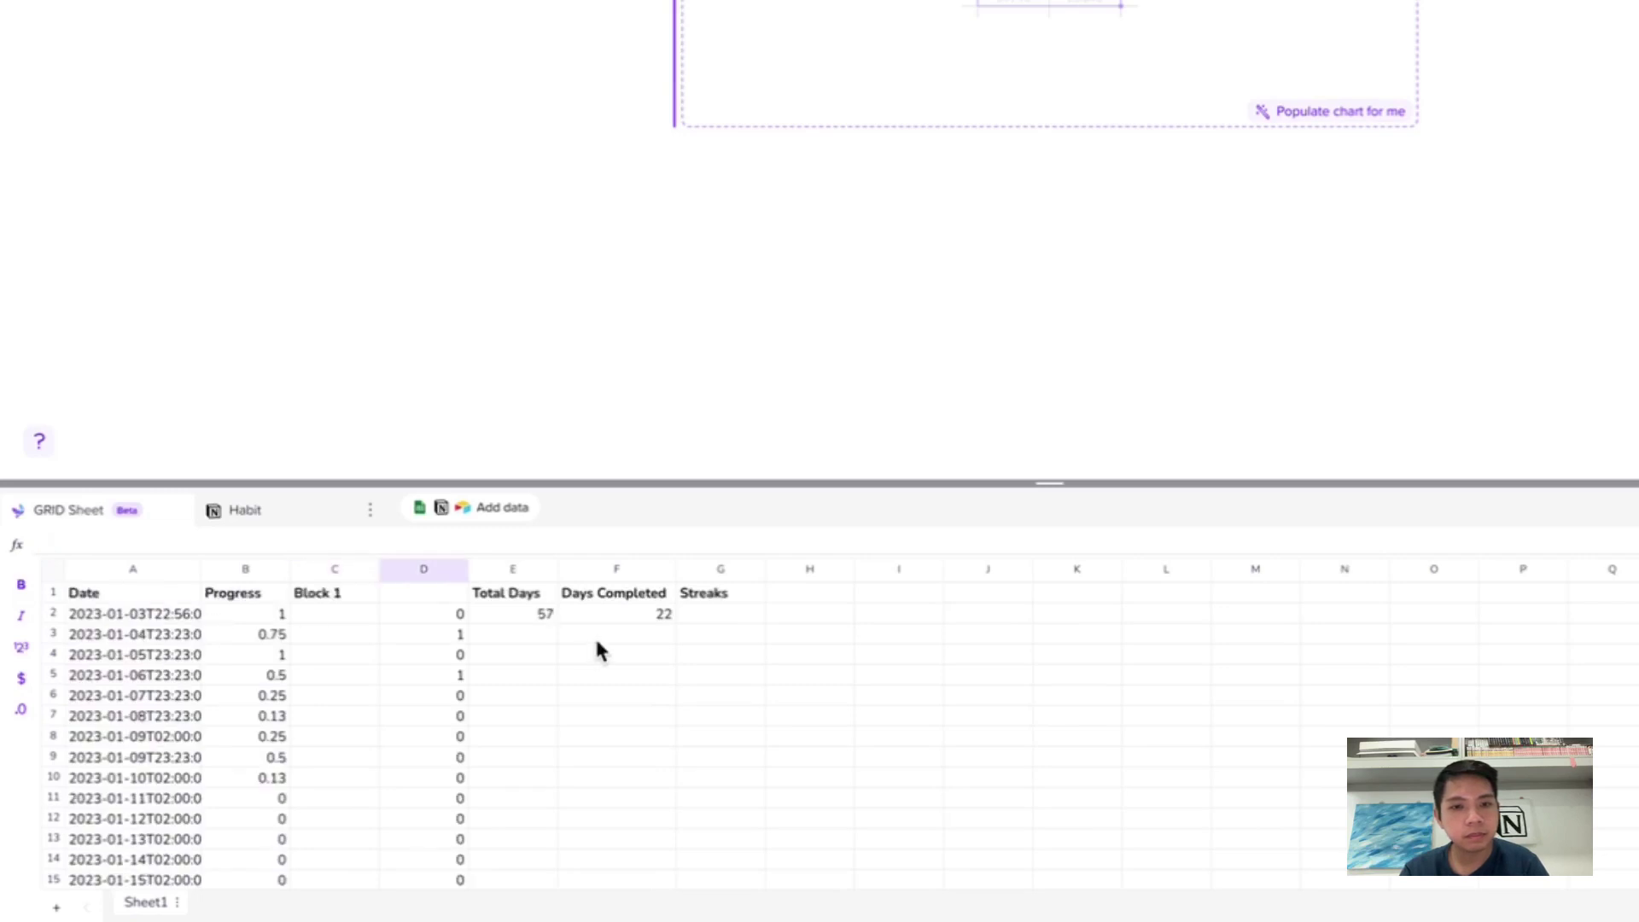
# Enter =vlookup("🌲", C:D, 1) in G2 under the Streaks heading.
pyautogui.click(705, 614)
pyautogui.write('=')
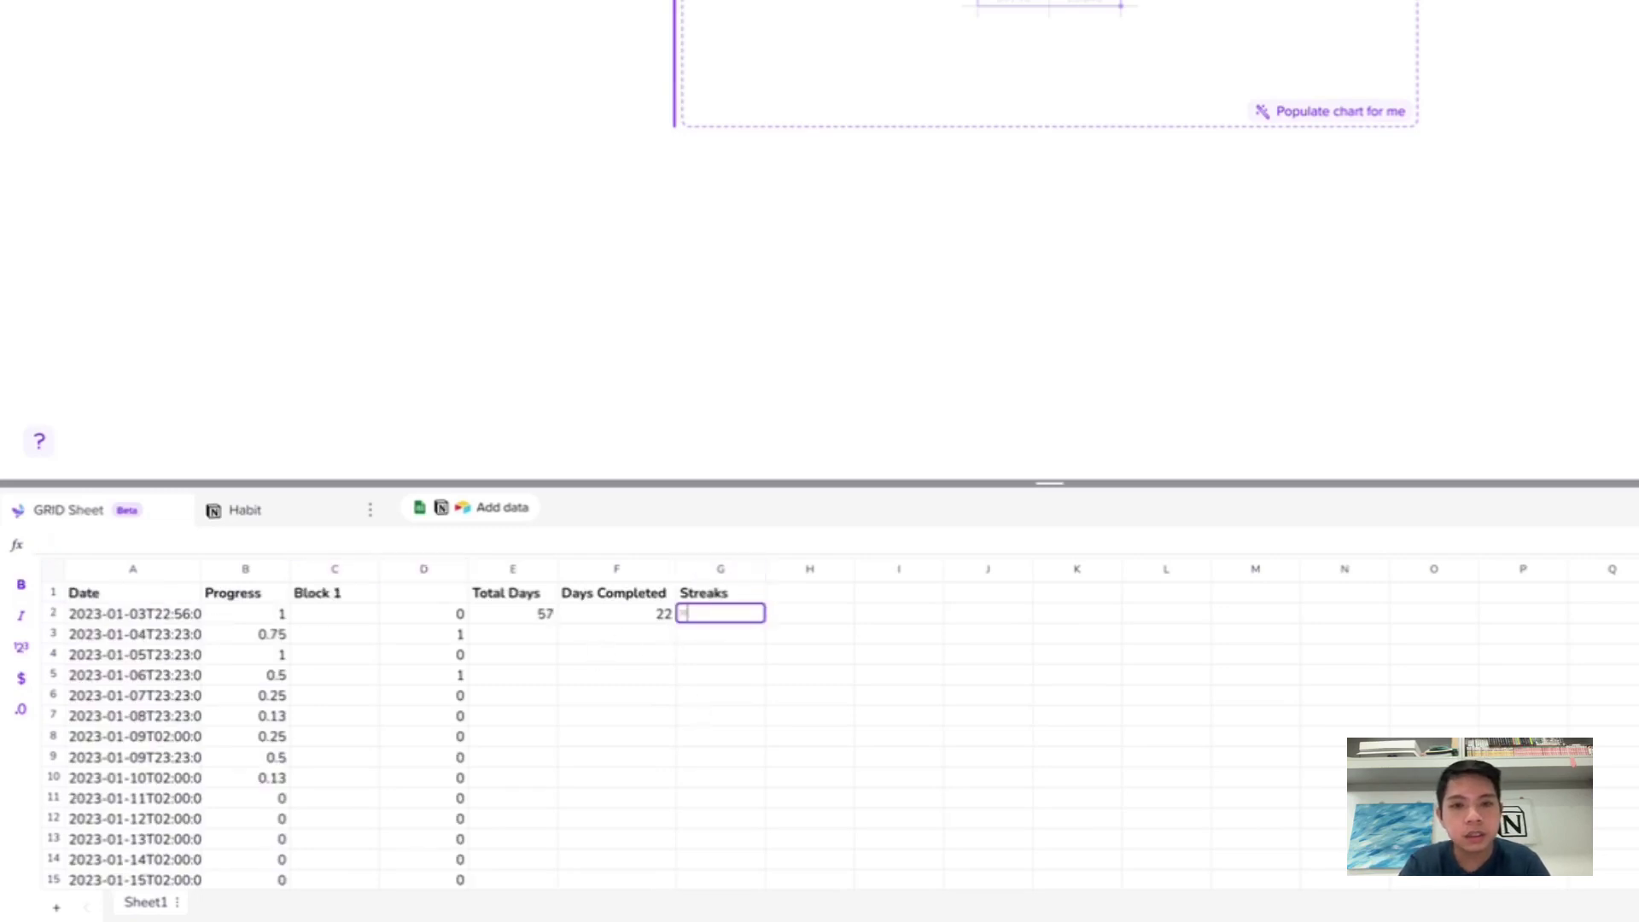
pyautogui.write('vlookup(')
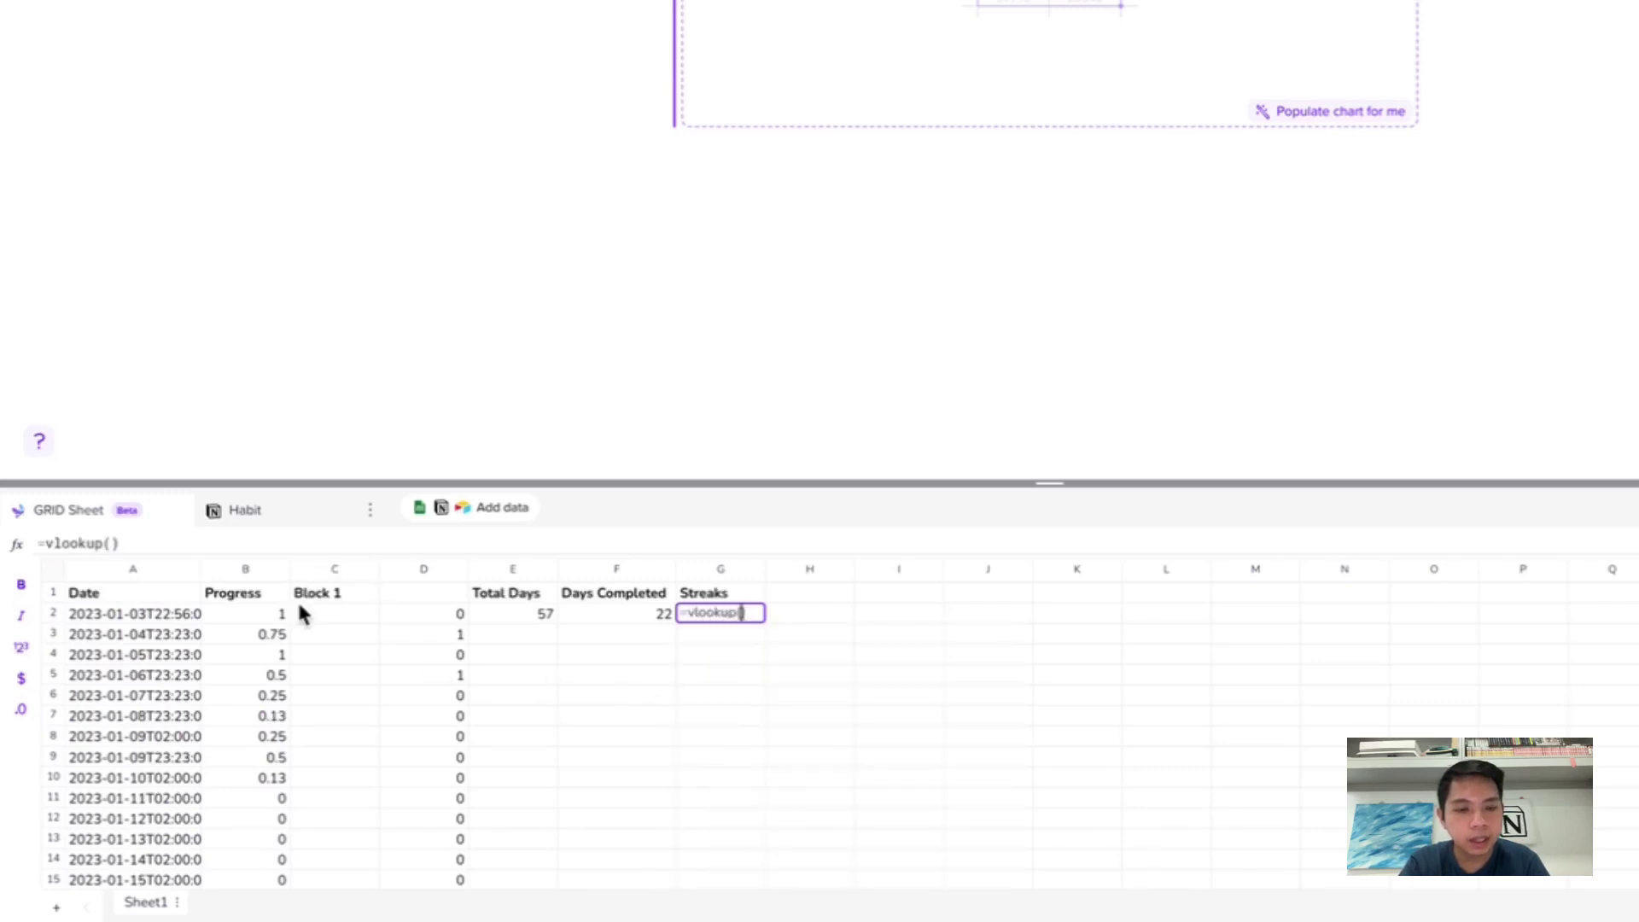
pyautogui.scroll(-1, 271, 696)
pyautogui.scroll(1, 272, 695)
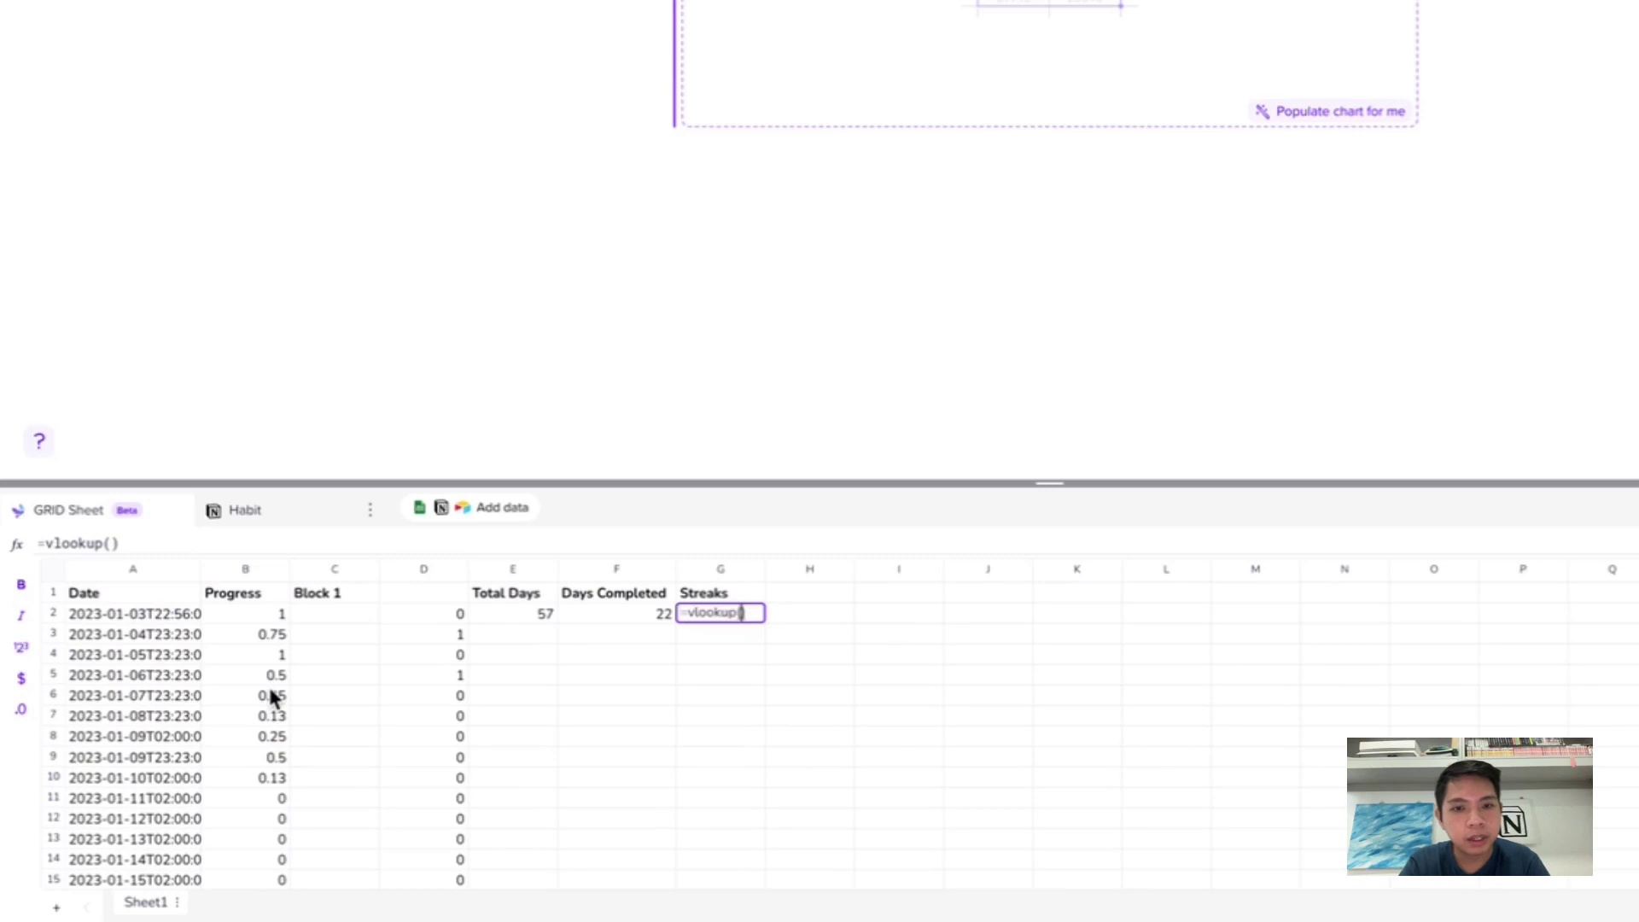
pyautogui.write('"🌲",')
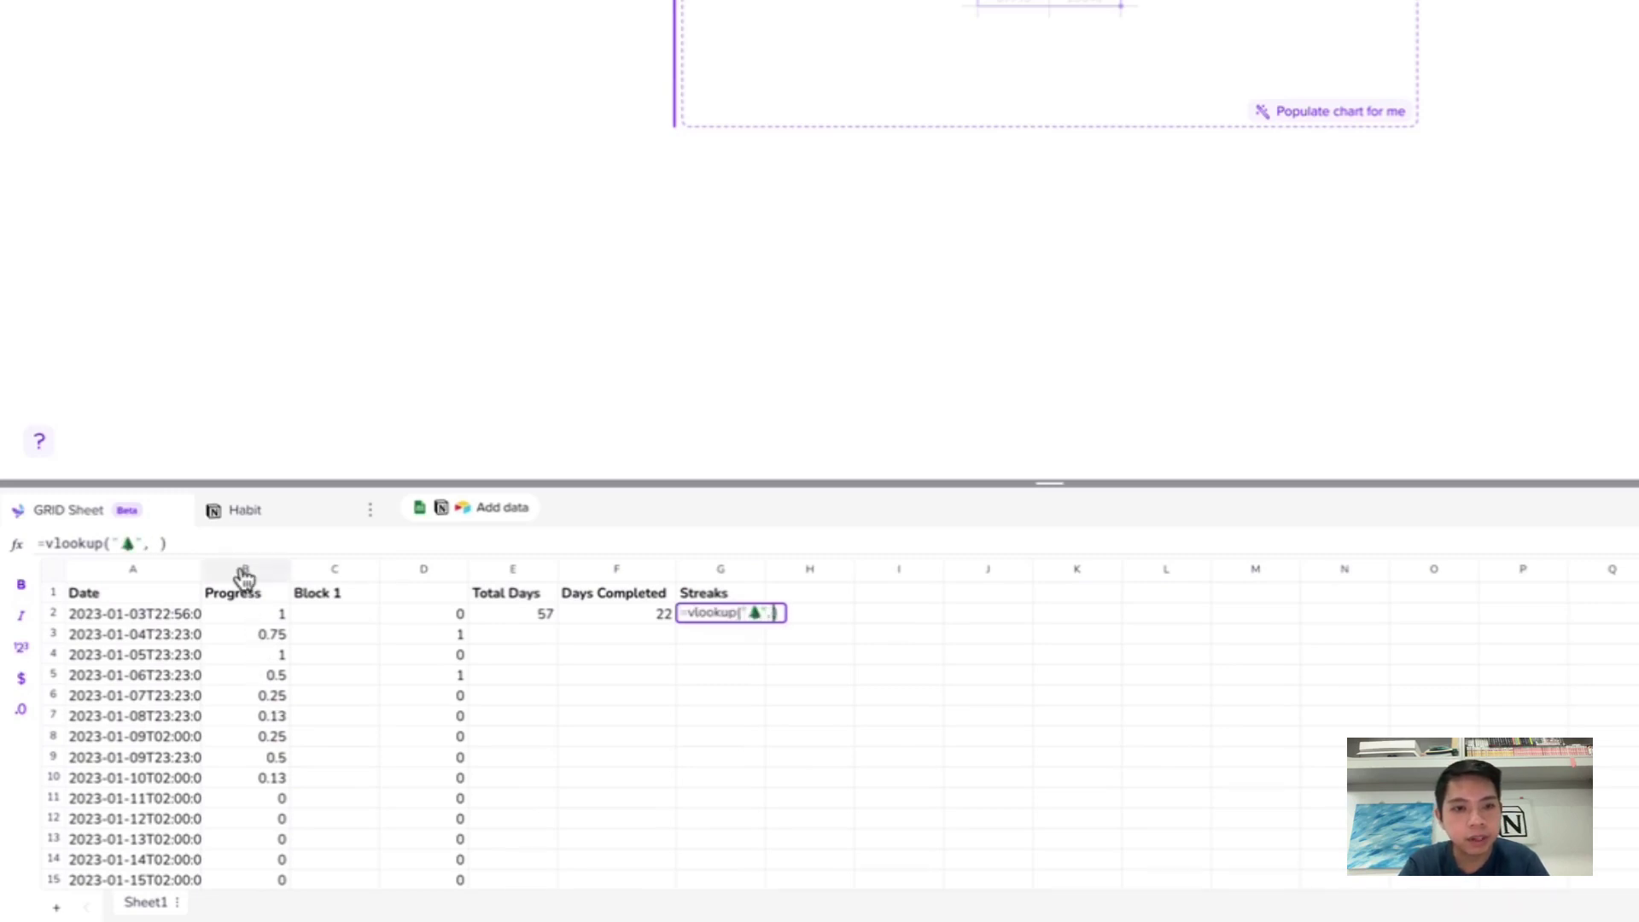
pyautogui.moveTo(244, 572); pyautogui.dragTo(391, 581)
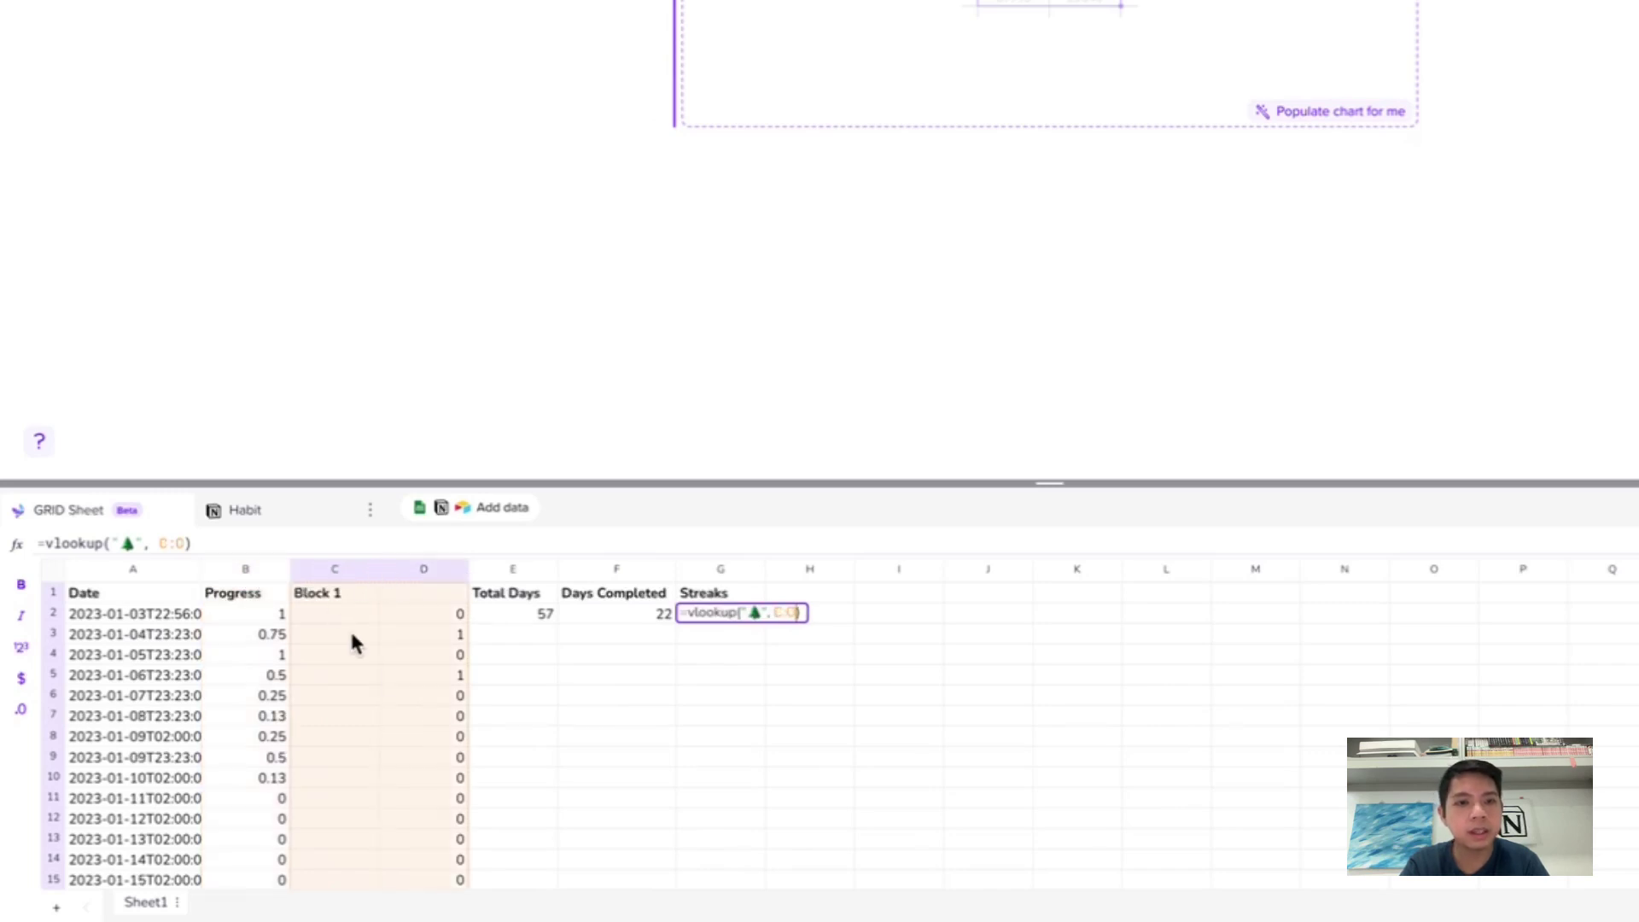
pyautogui.write(',')
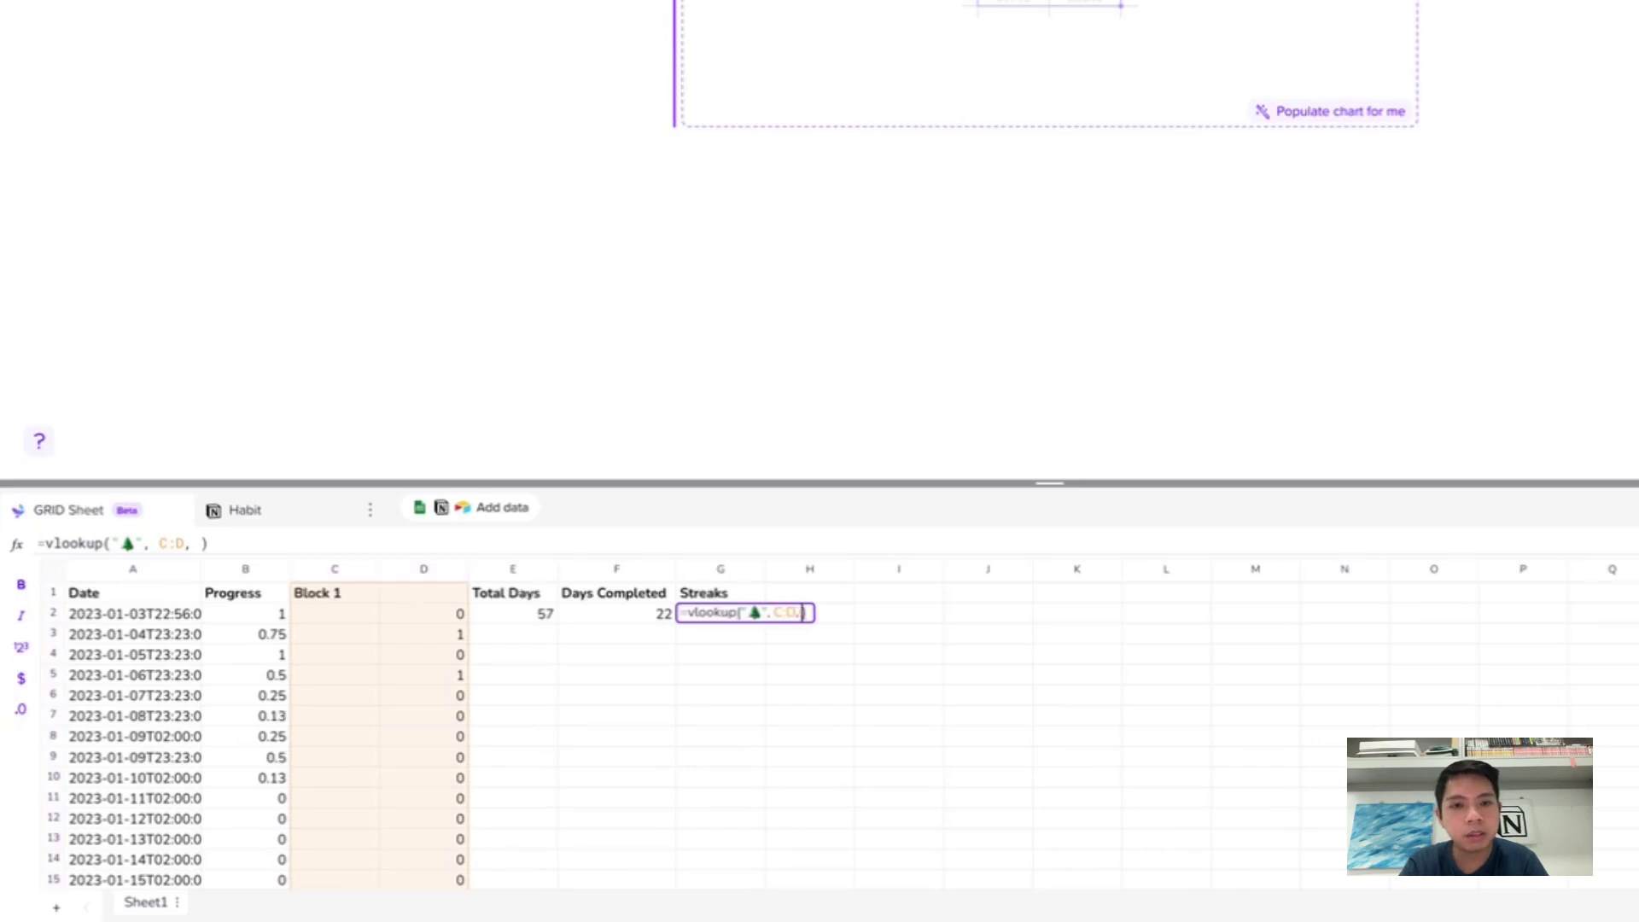
pyautogui.write(' 1')
pyautogui.press('Return')
pyautogui.press('Up')
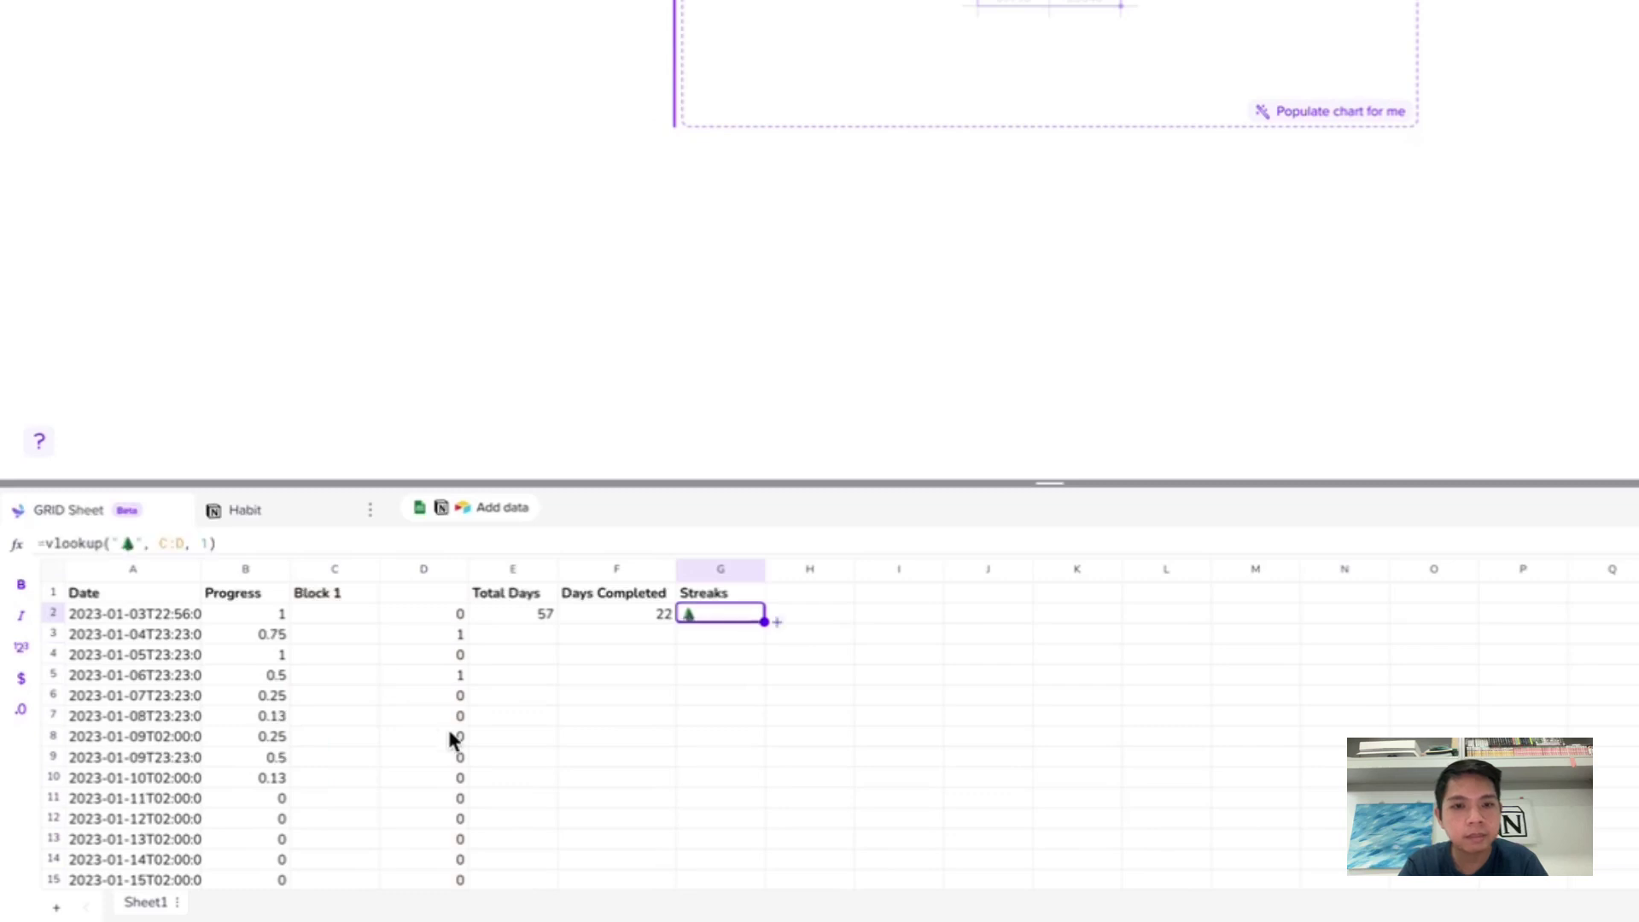
# Set the column index of the G2 lookup to 2, making it =vlookup("🌲", C:D, 2).
pyautogui.click(201, 543)
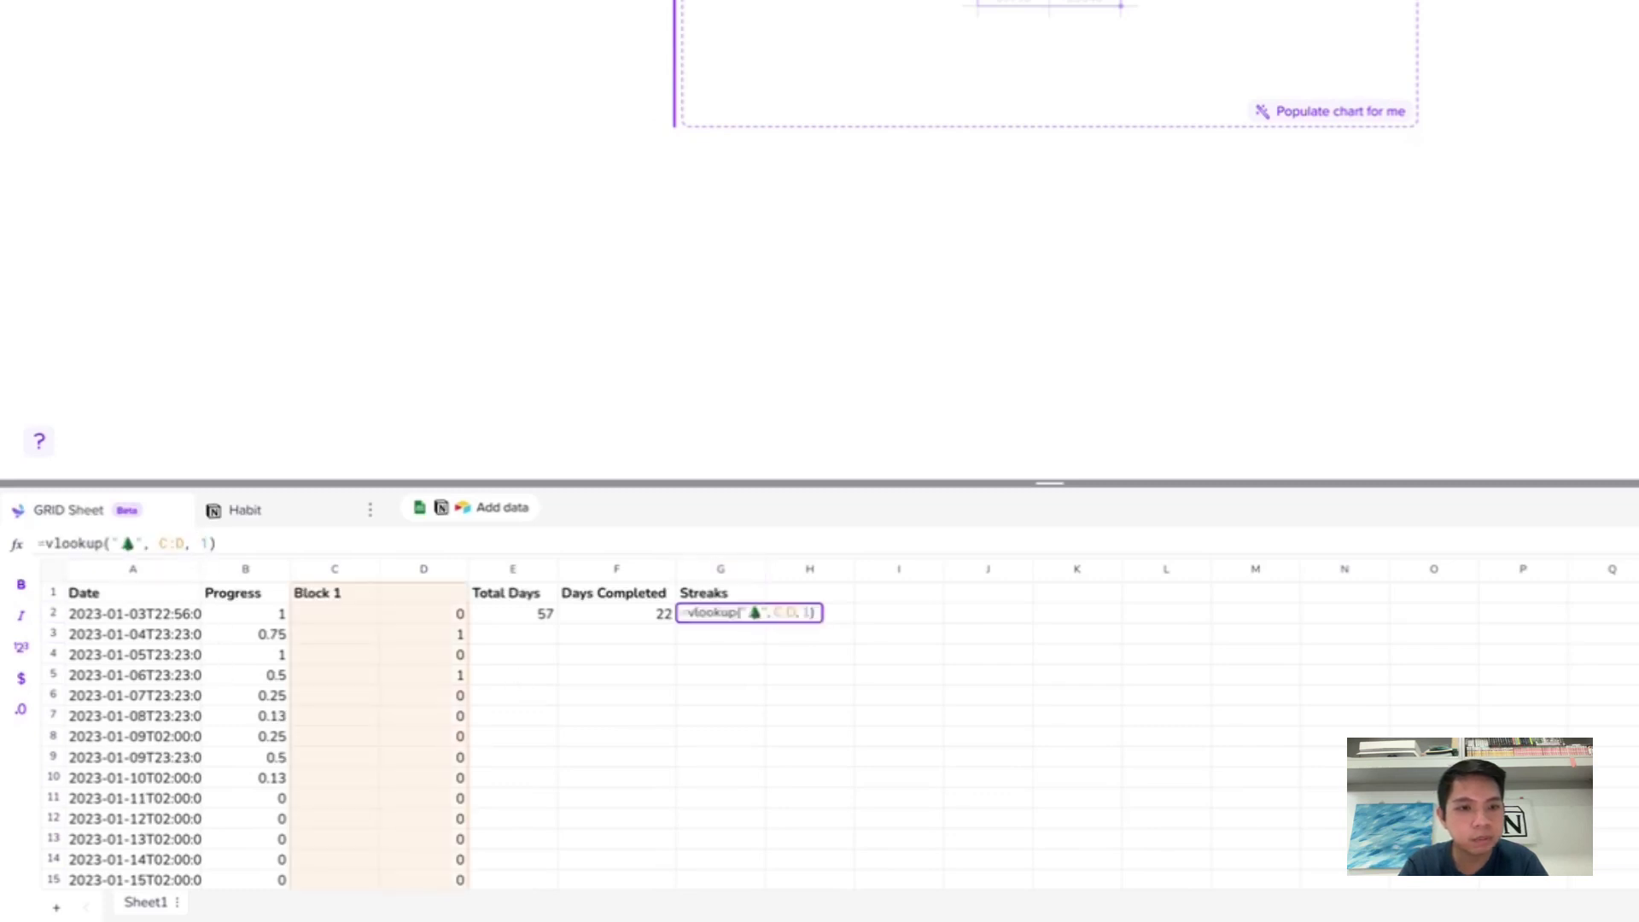
pyautogui.press('BackSpace')
pyautogui.write('2')
pyautogui.press('Return')
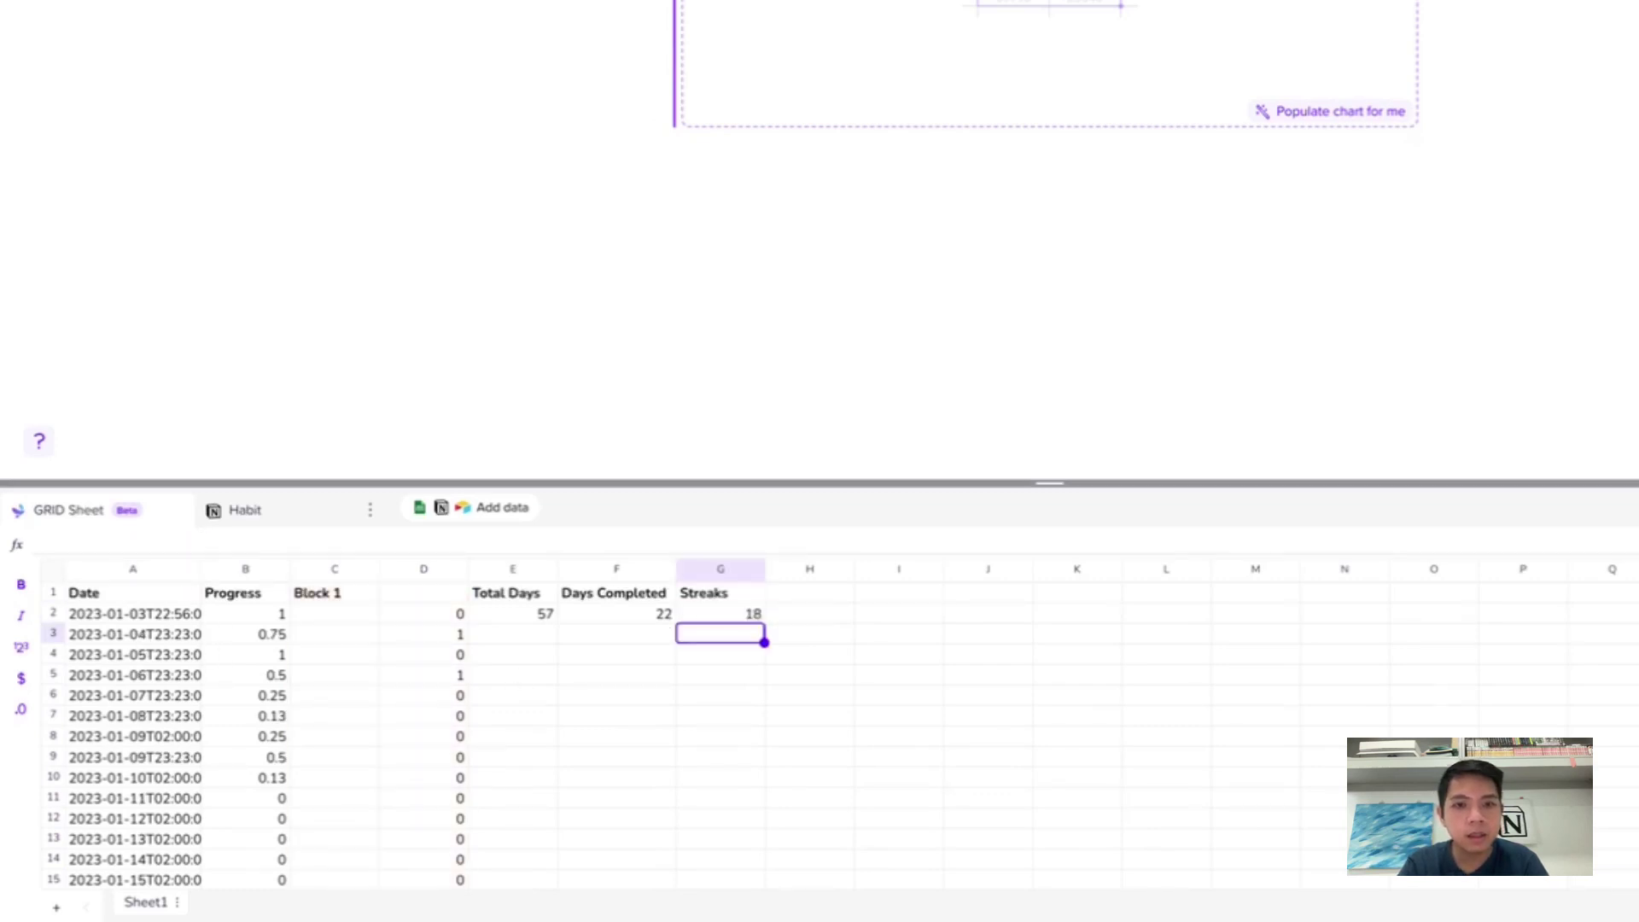
pyautogui.press('Up')
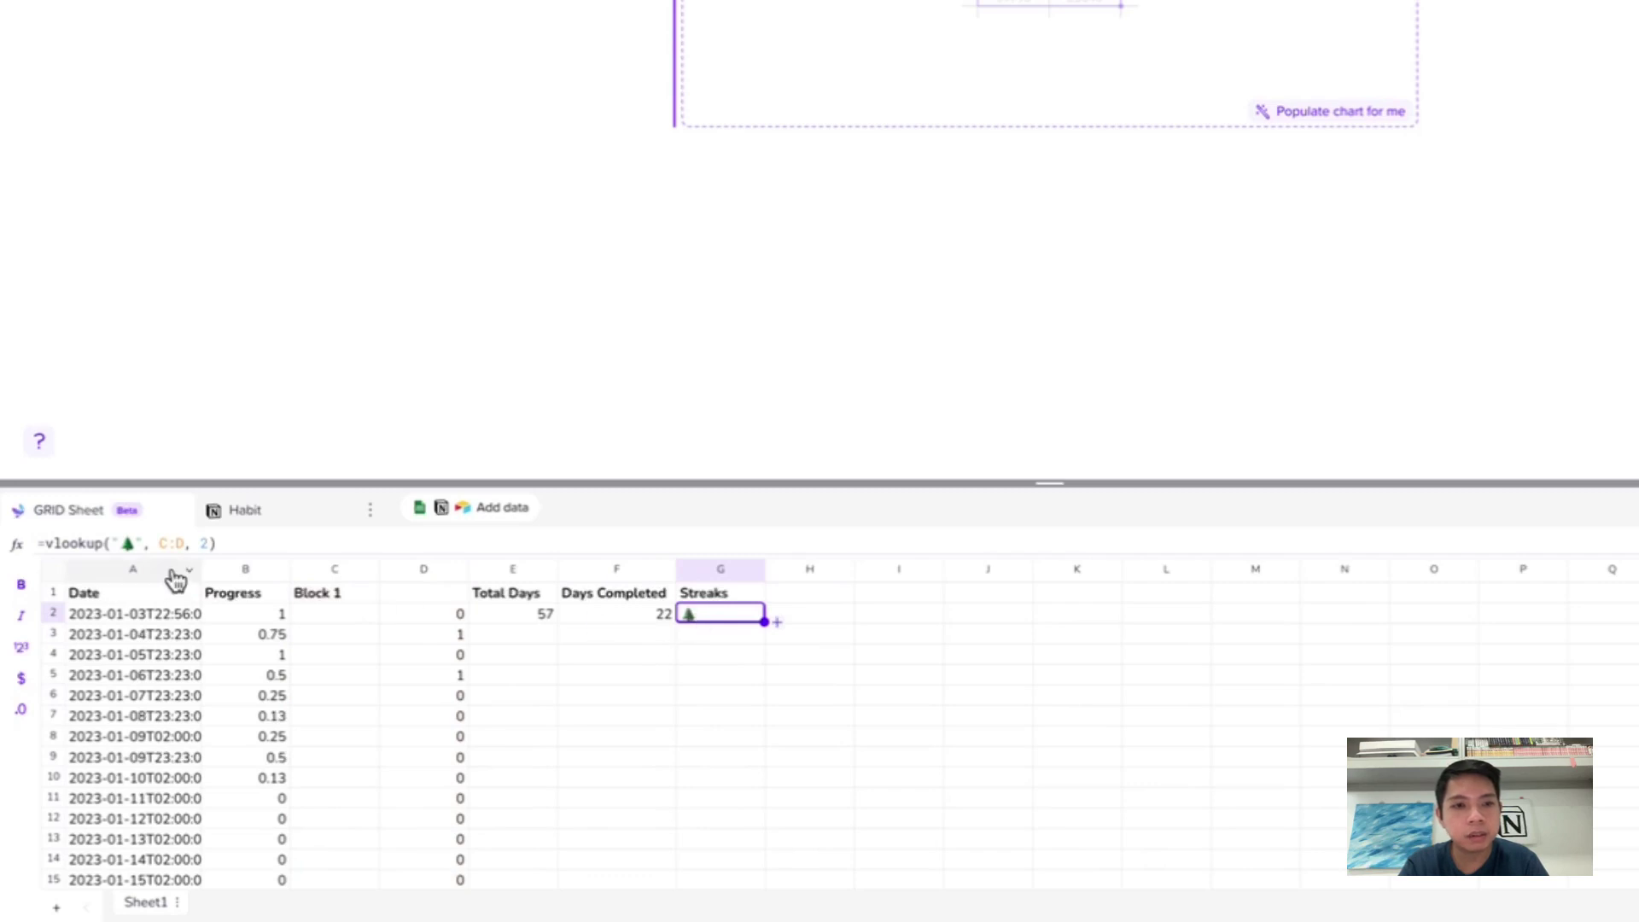
pyautogui.click(202, 543)
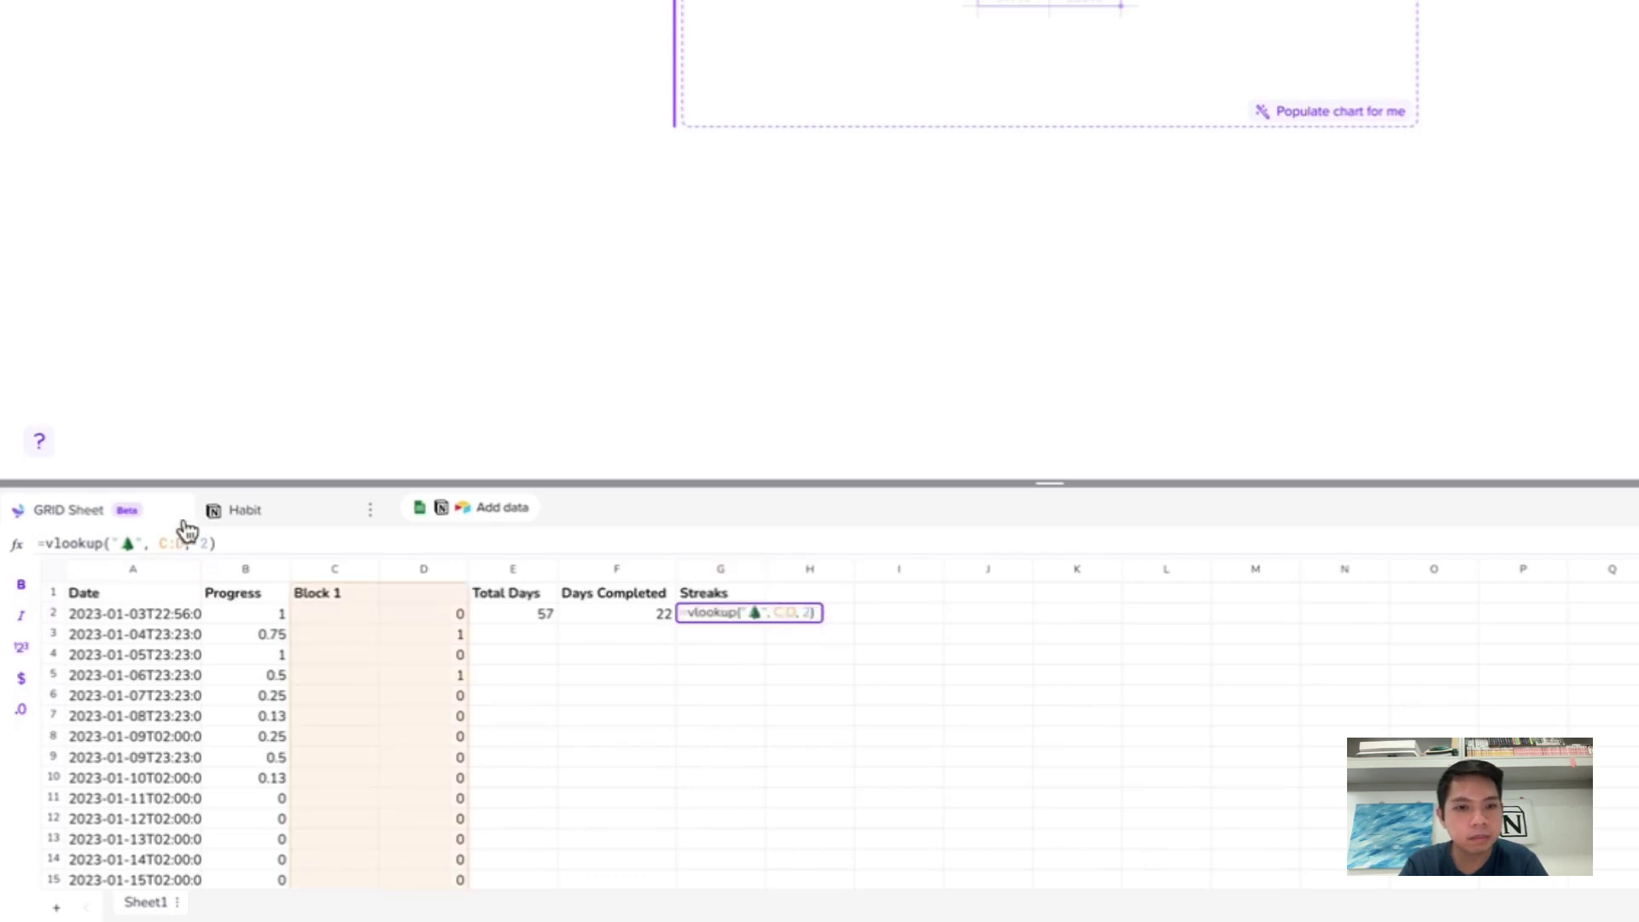
pyautogui.press('Escape')
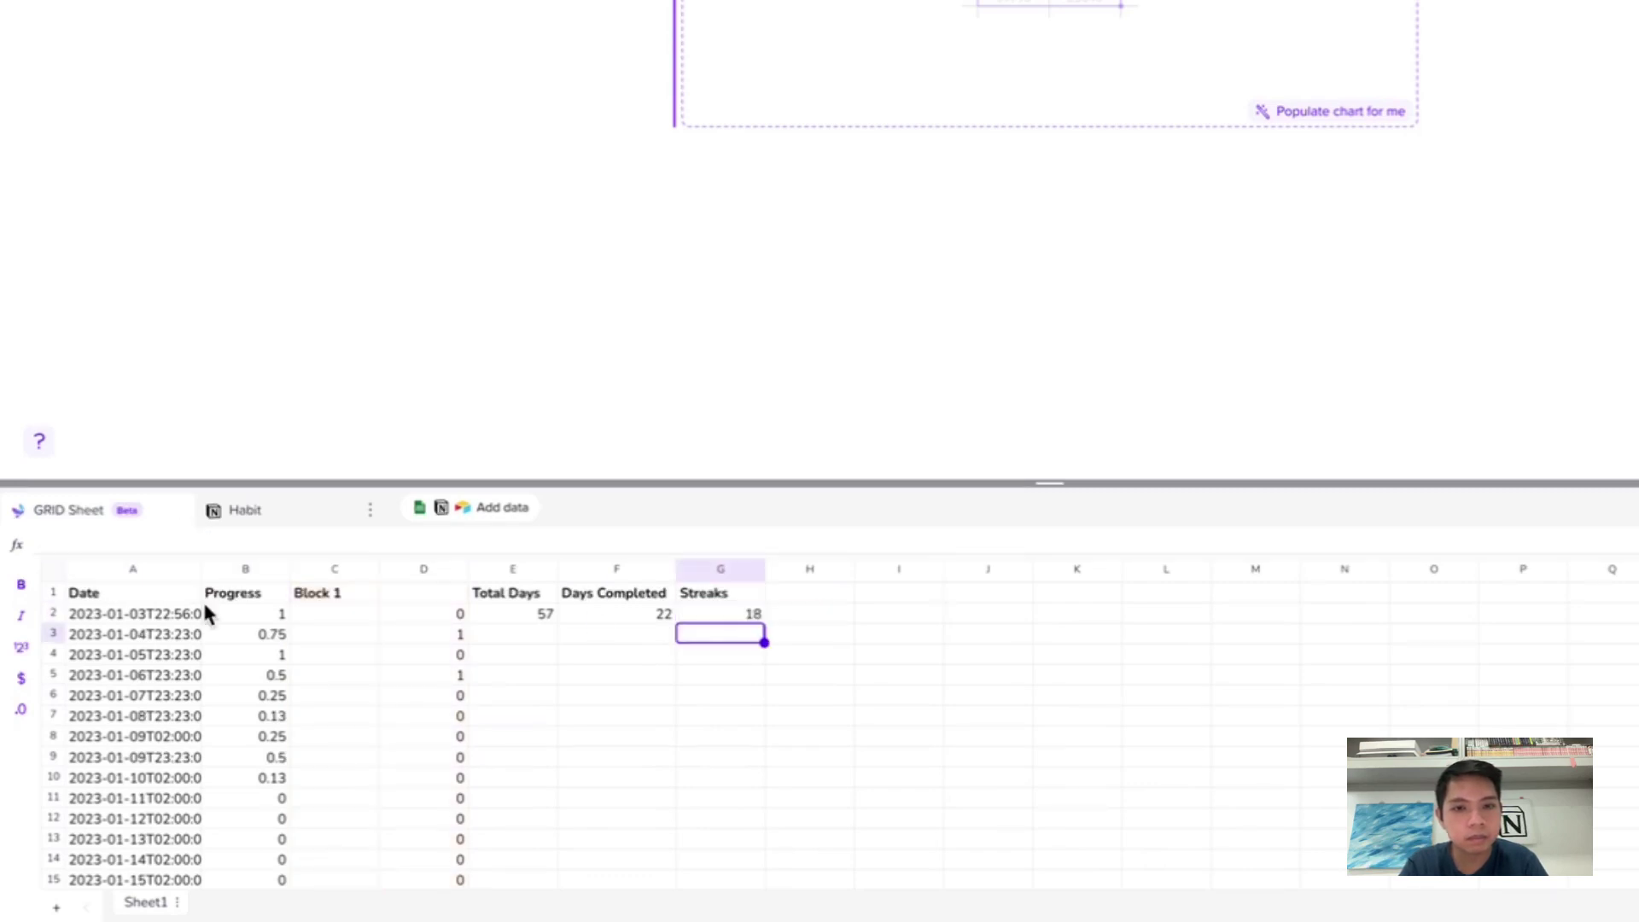
pyautogui.click(708, 655)
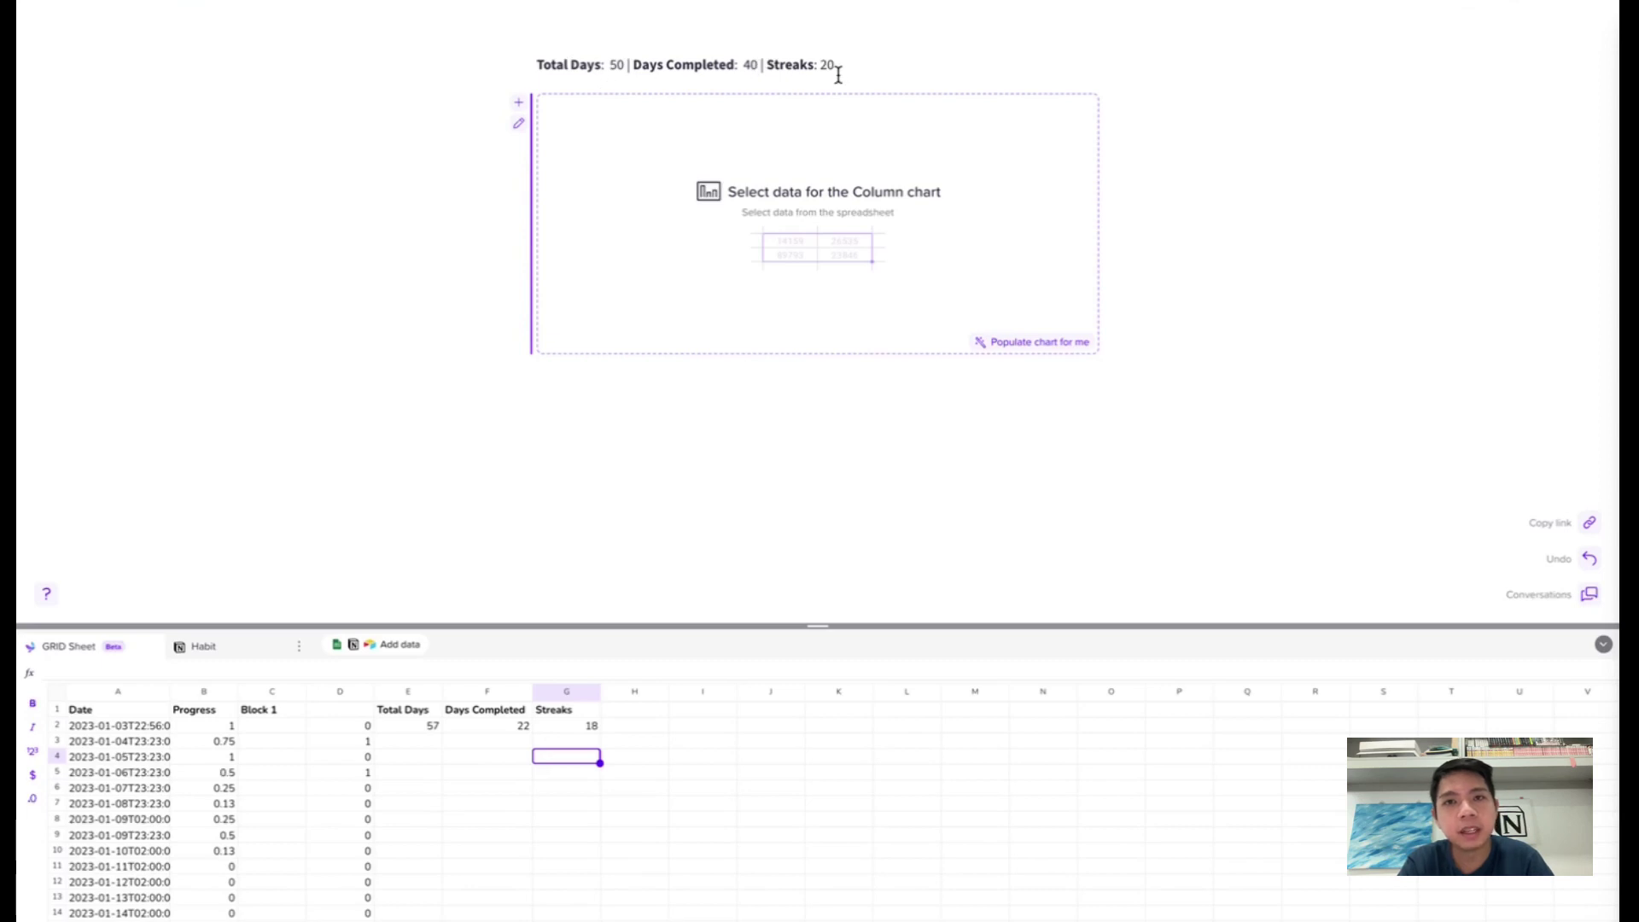
# Replace the placeholder number after Total Days in the document text with a formula output of =E2.
pyautogui.click(620, 69)
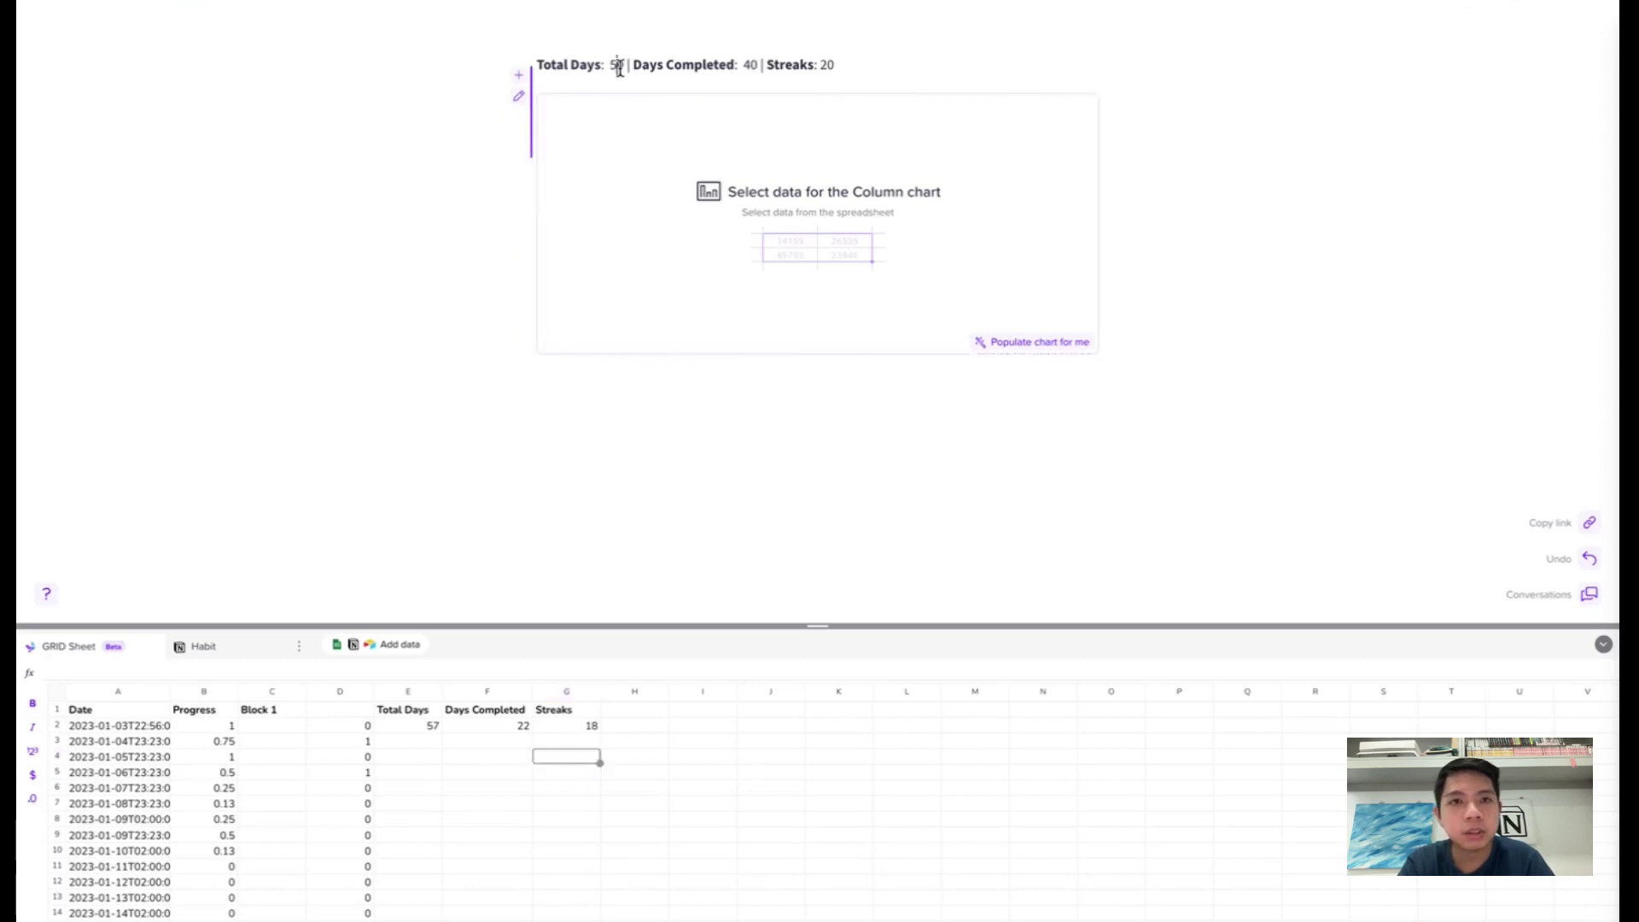
pyautogui.press('BackSpace')
pyautogui.press('BackSpace')
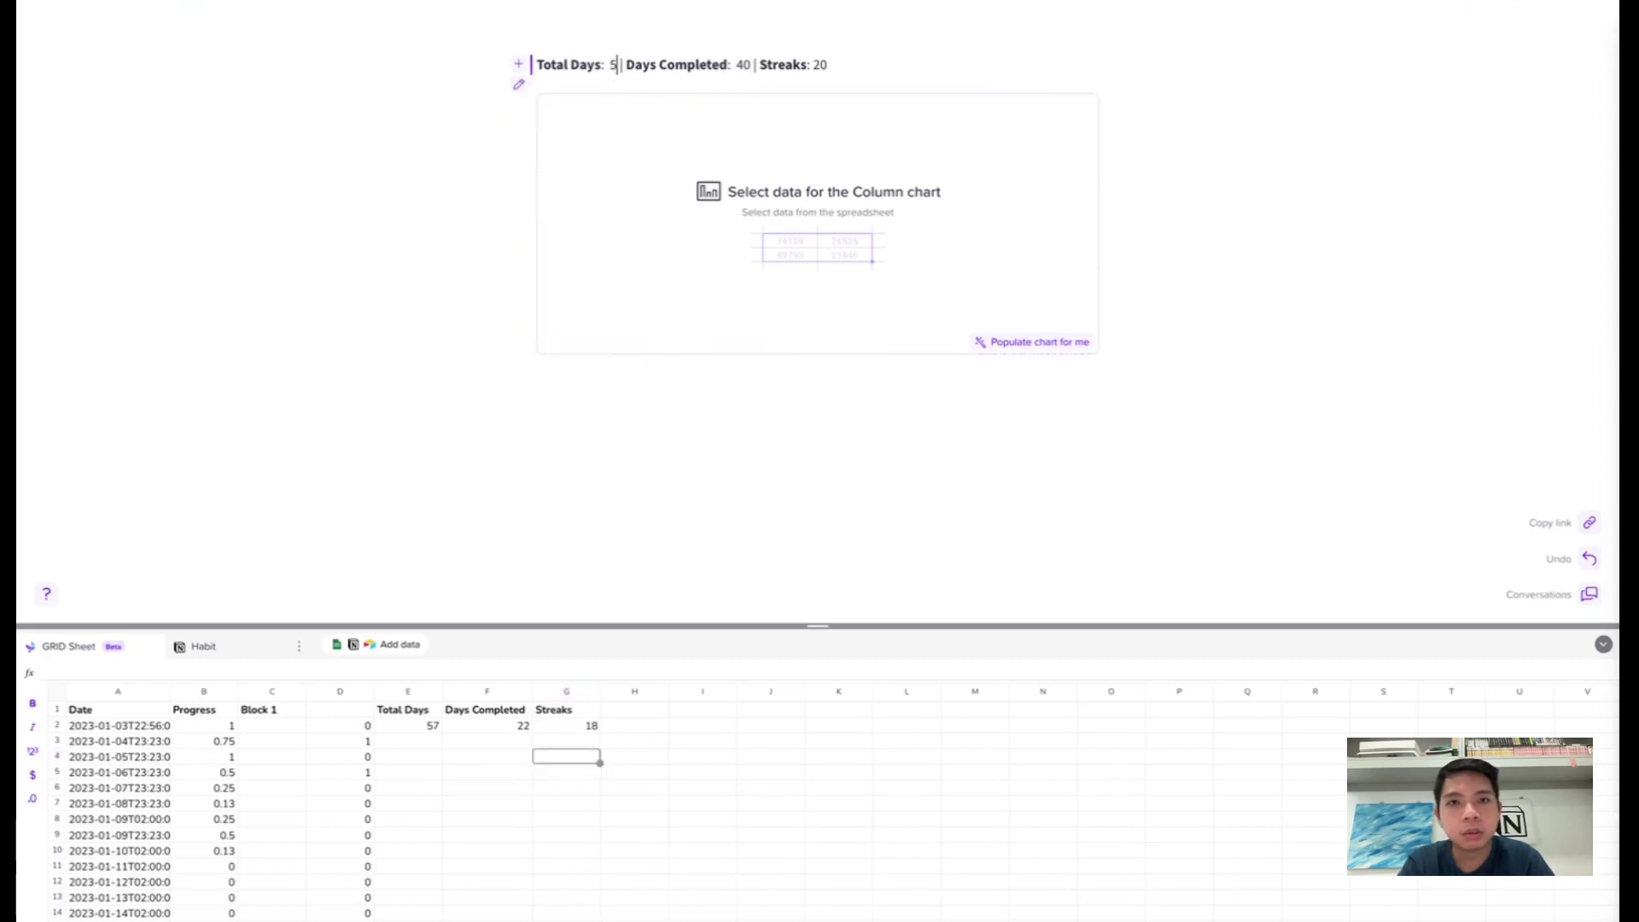
pyautogui.write('=')
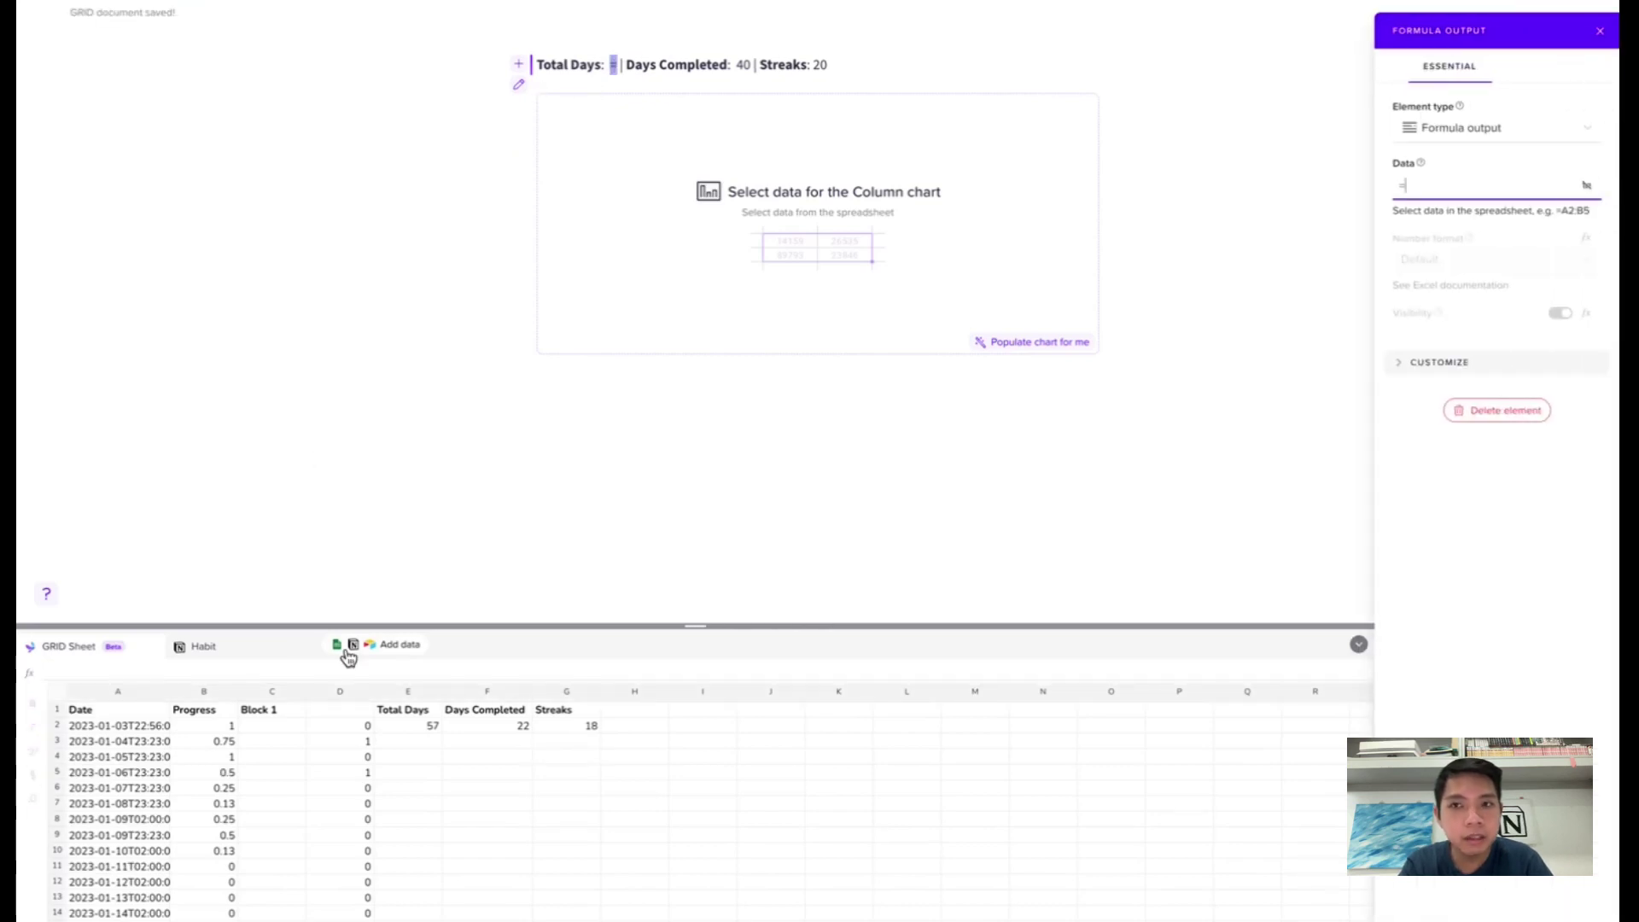
pyautogui.click(407, 732)
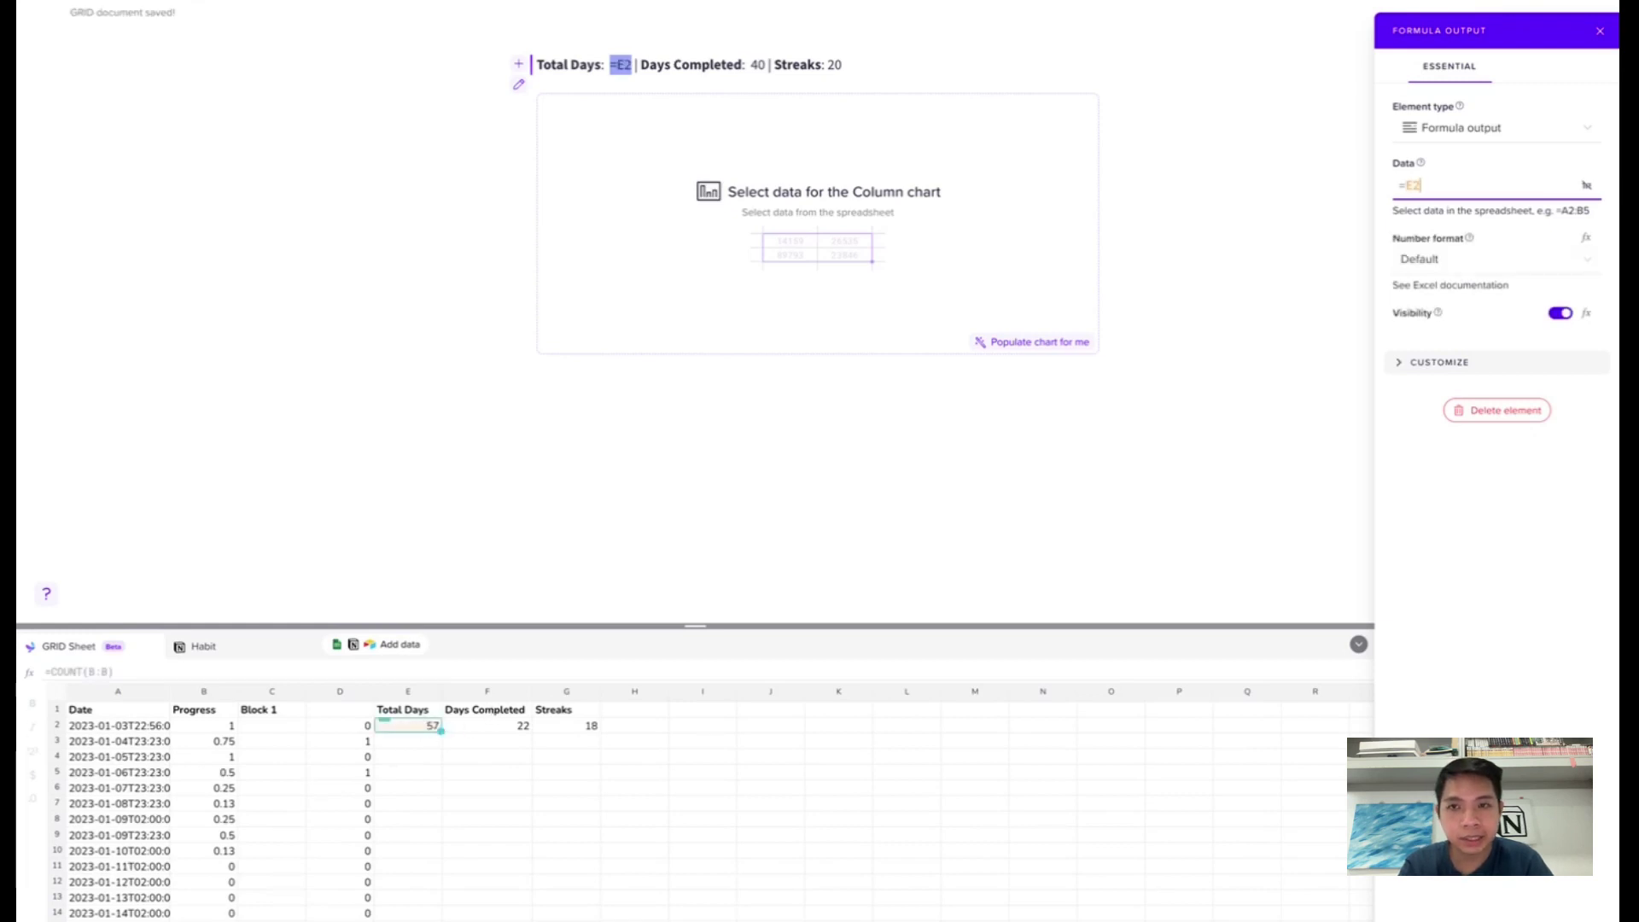
# Replace the placeholder number after Days Completed in the document text with a formula output of =F2.
pyautogui.click(566, 757)
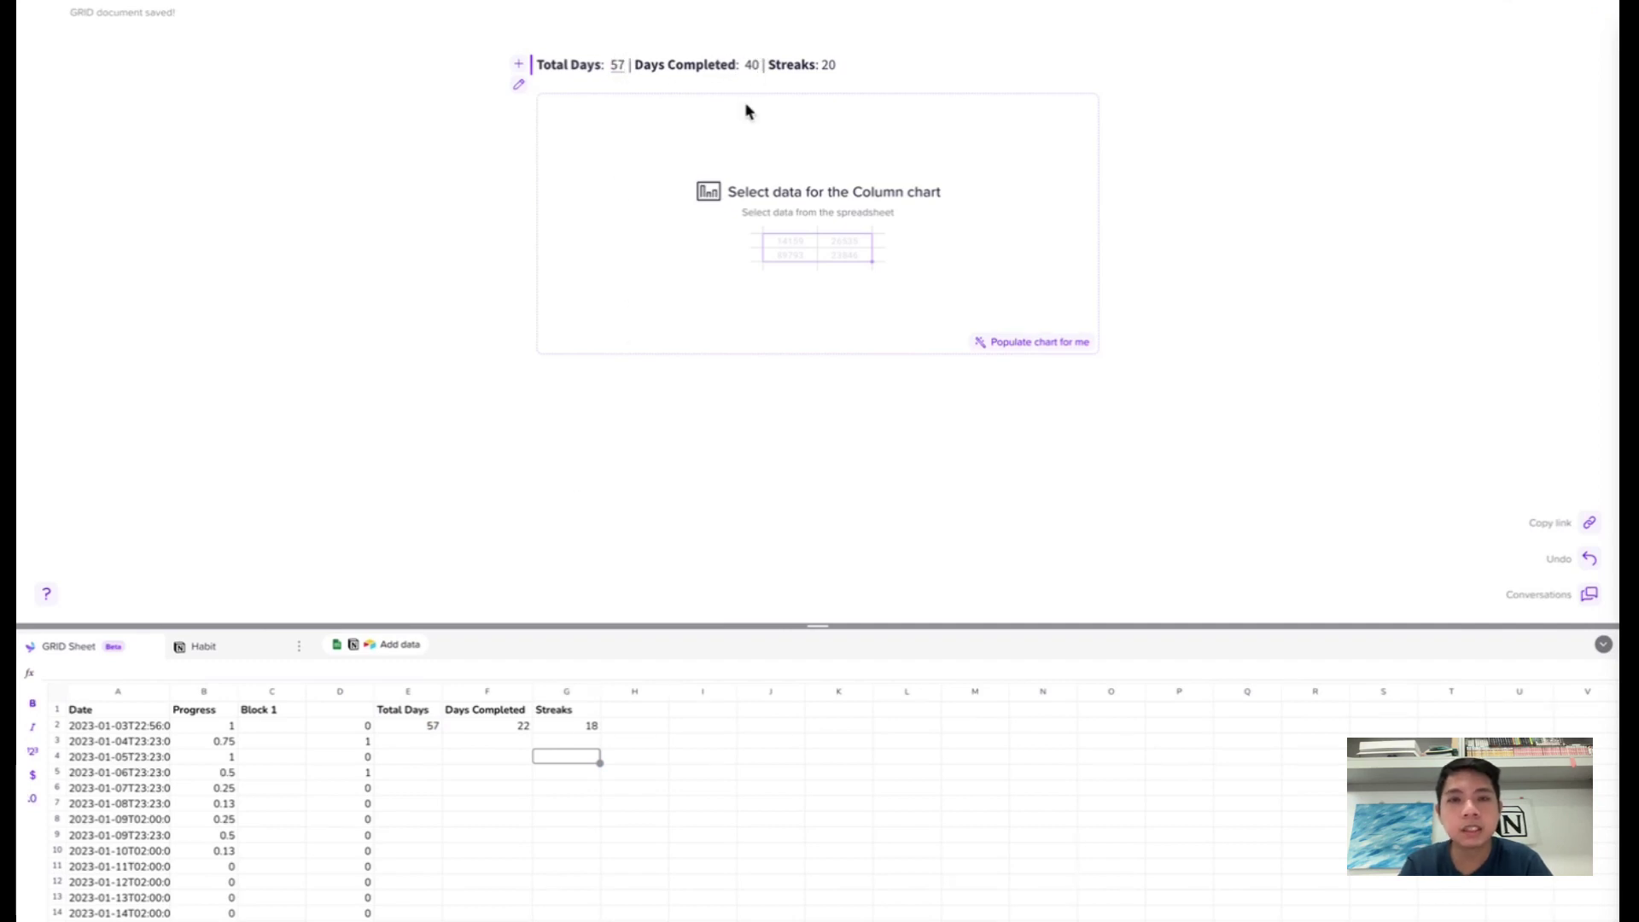
pyautogui.press('=')
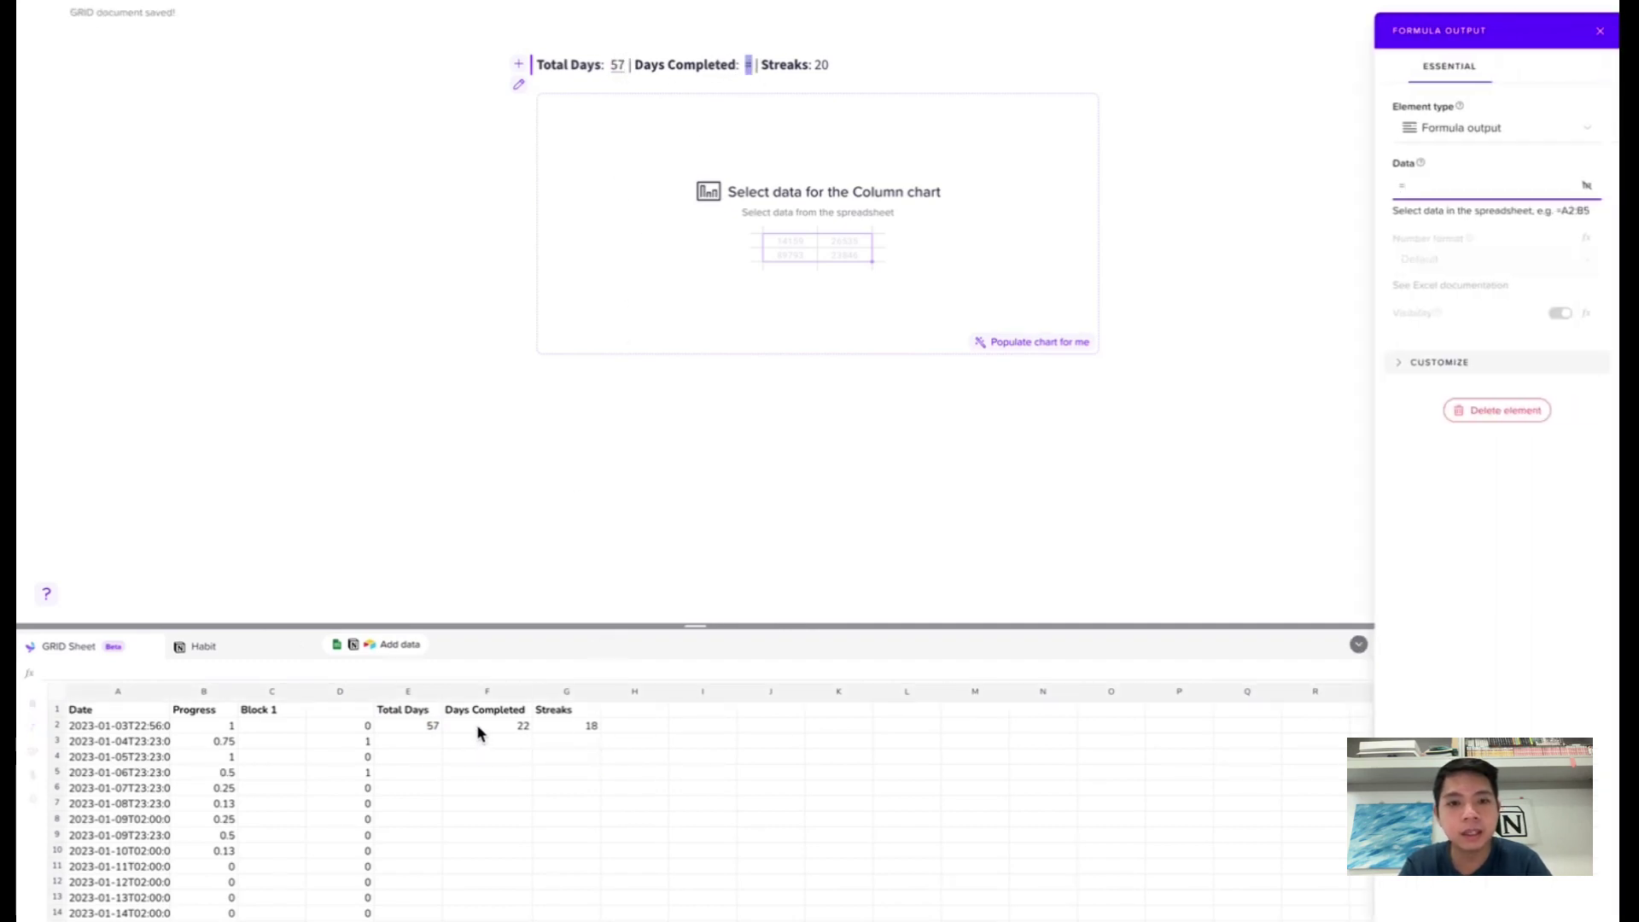
pyautogui.click(476, 723)
pyautogui.press('Return')
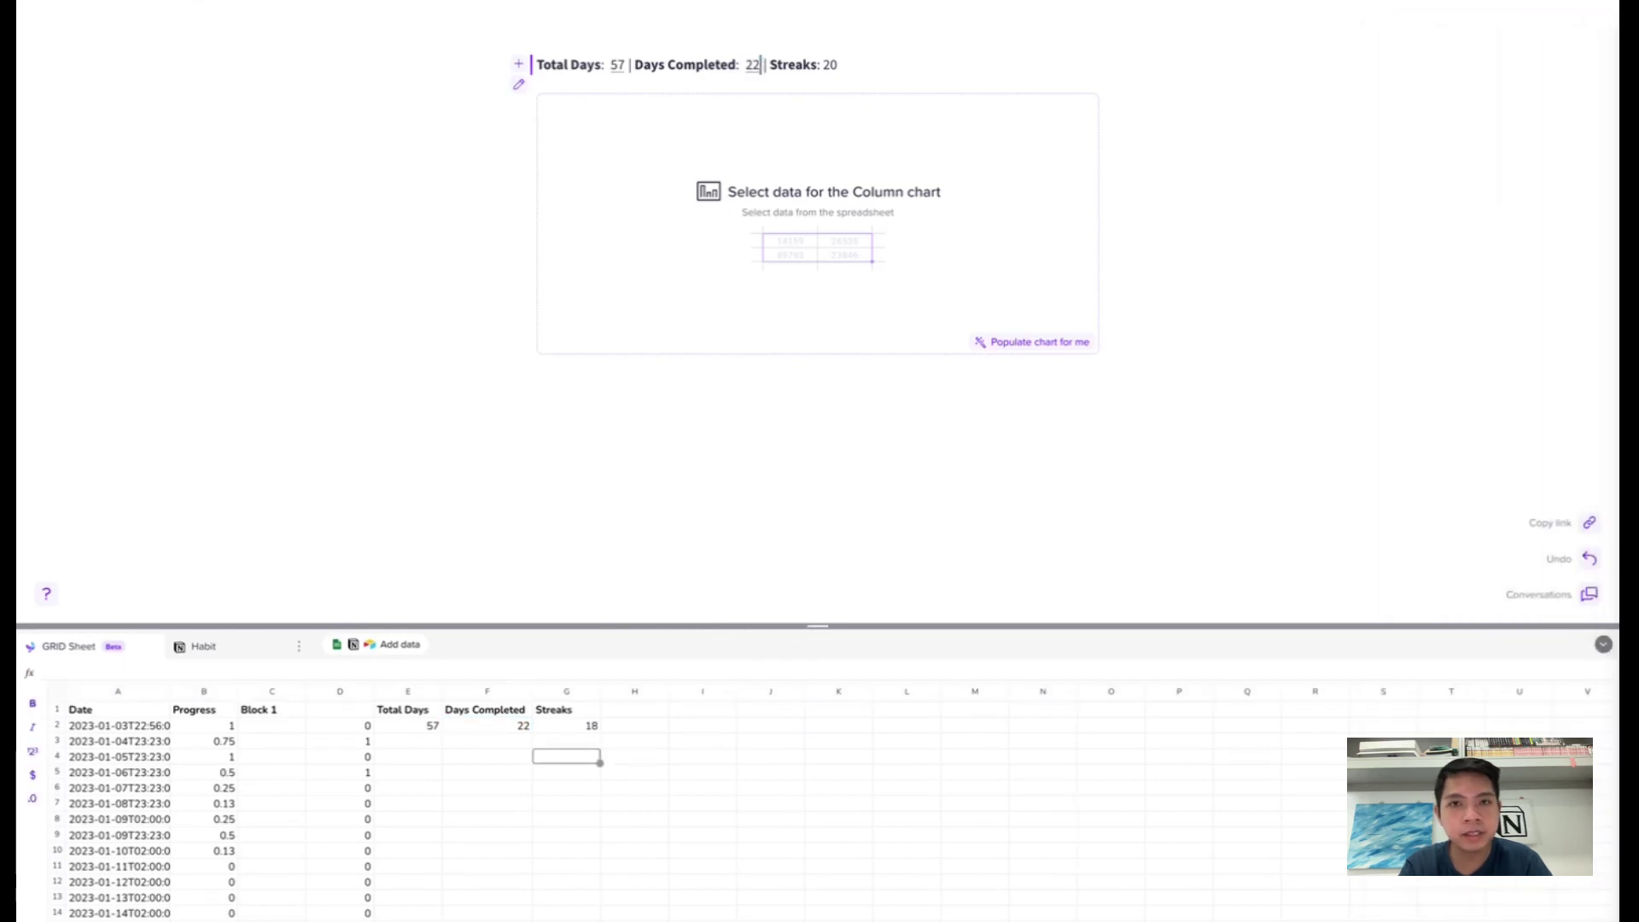
# Replace the placeholder number after Streaks in the document text with a formula output of =G2.
pyautogui.doubleClick(830, 64)
pyautogui.press('=')
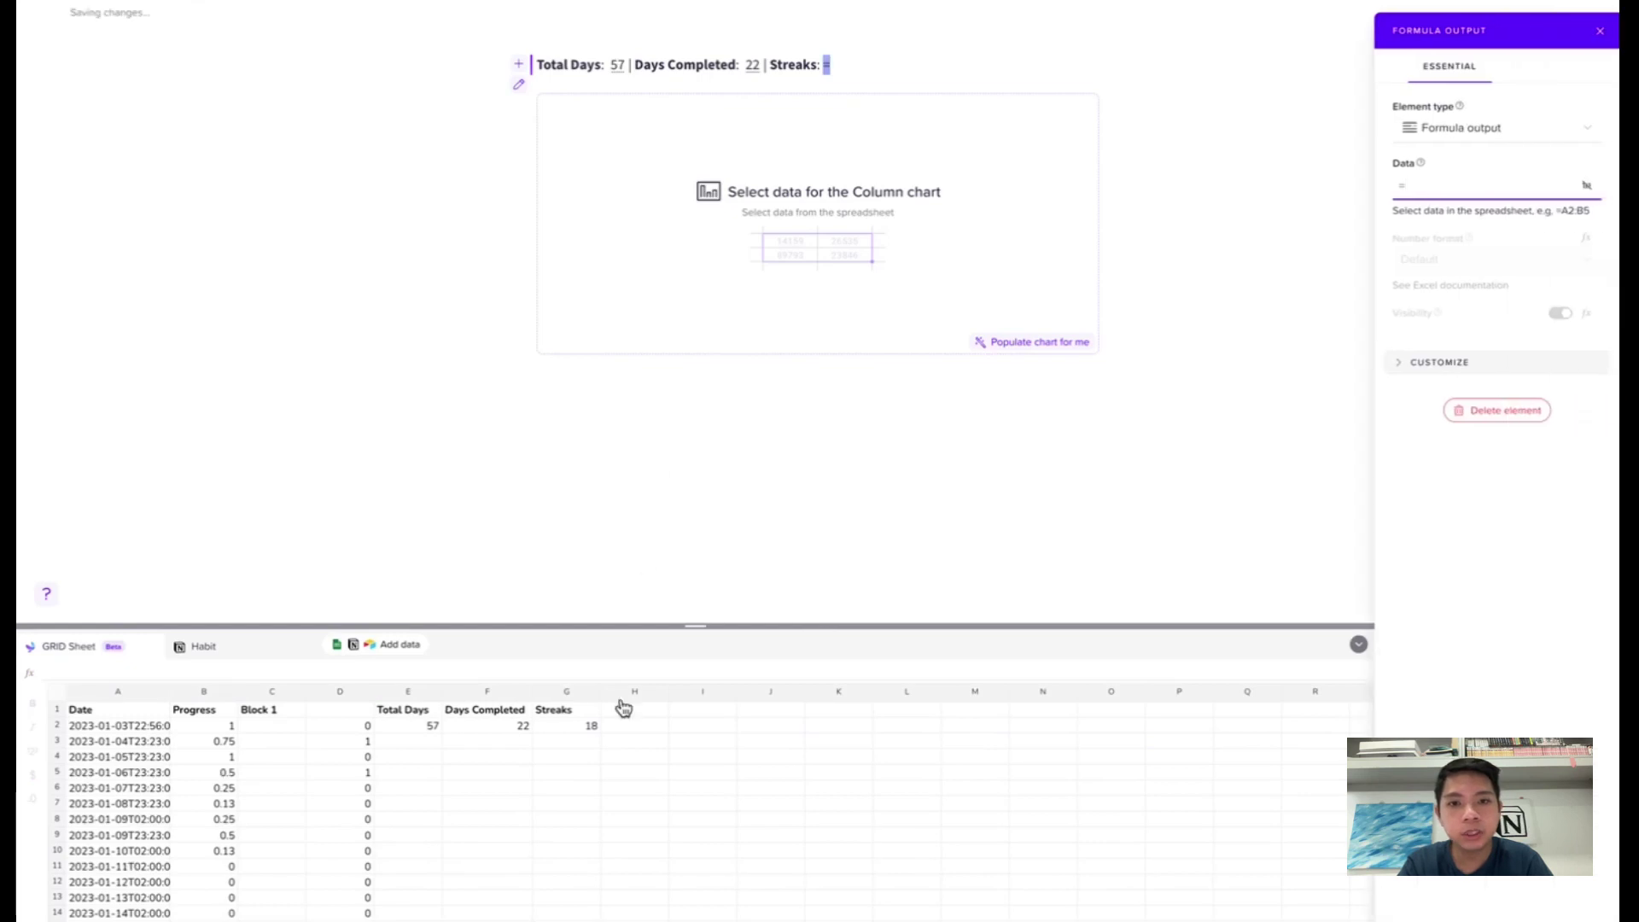
pyautogui.click(572, 726)
pyautogui.press('Return')
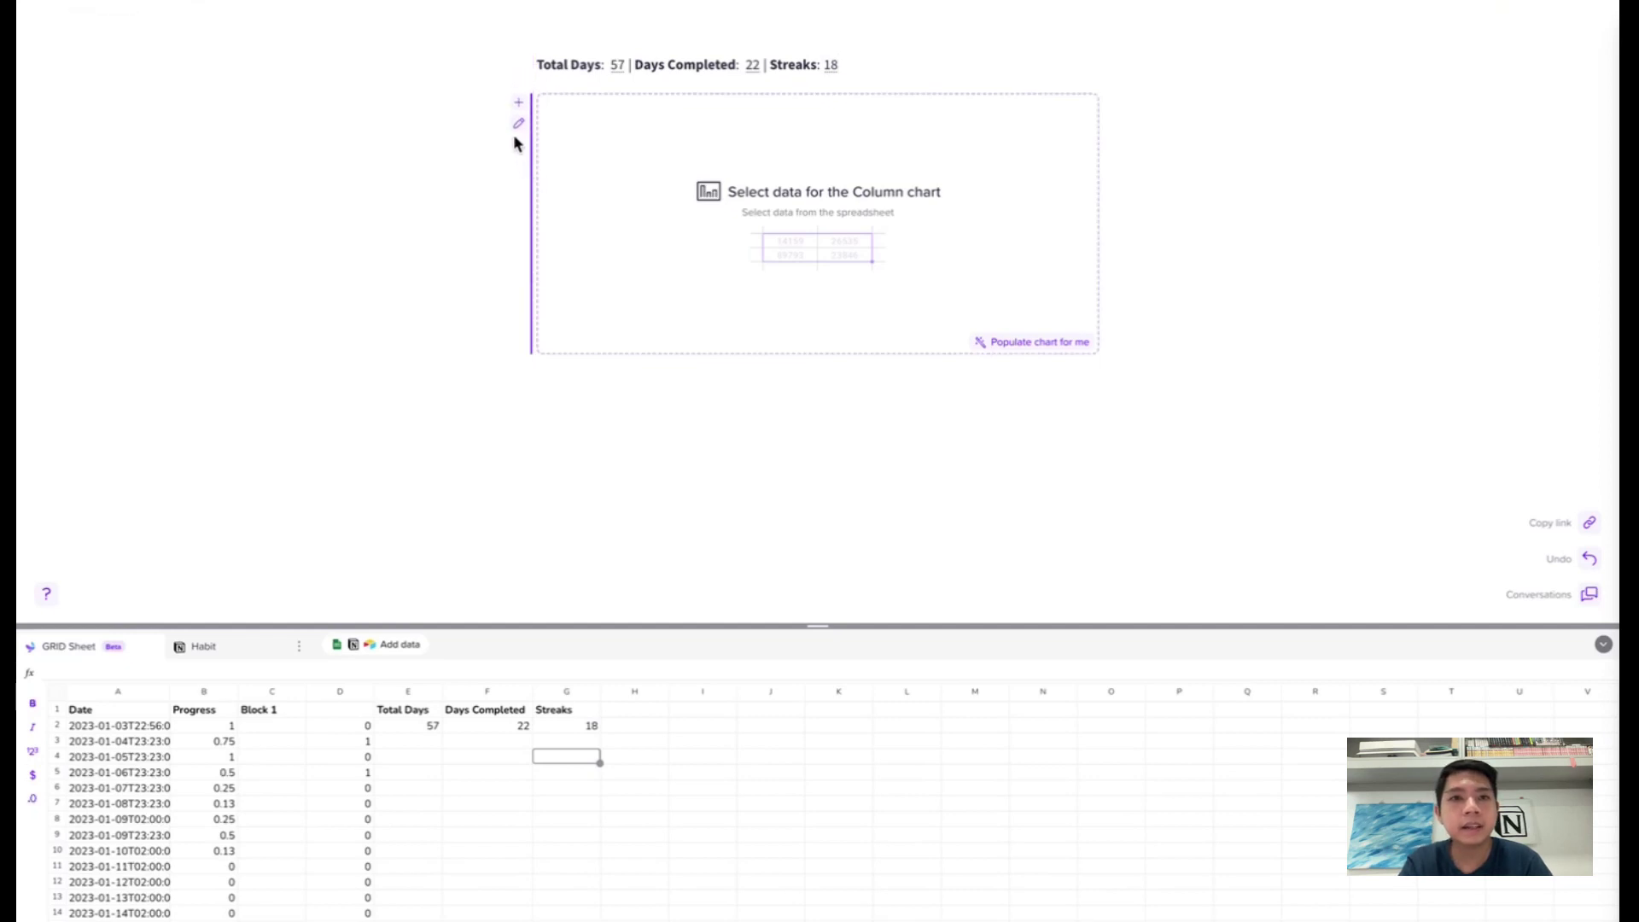
# Set the empty column chart's data to the Date and Progress columns, =A:B, and make the chart stacked.
pyautogui.click(517, 126)
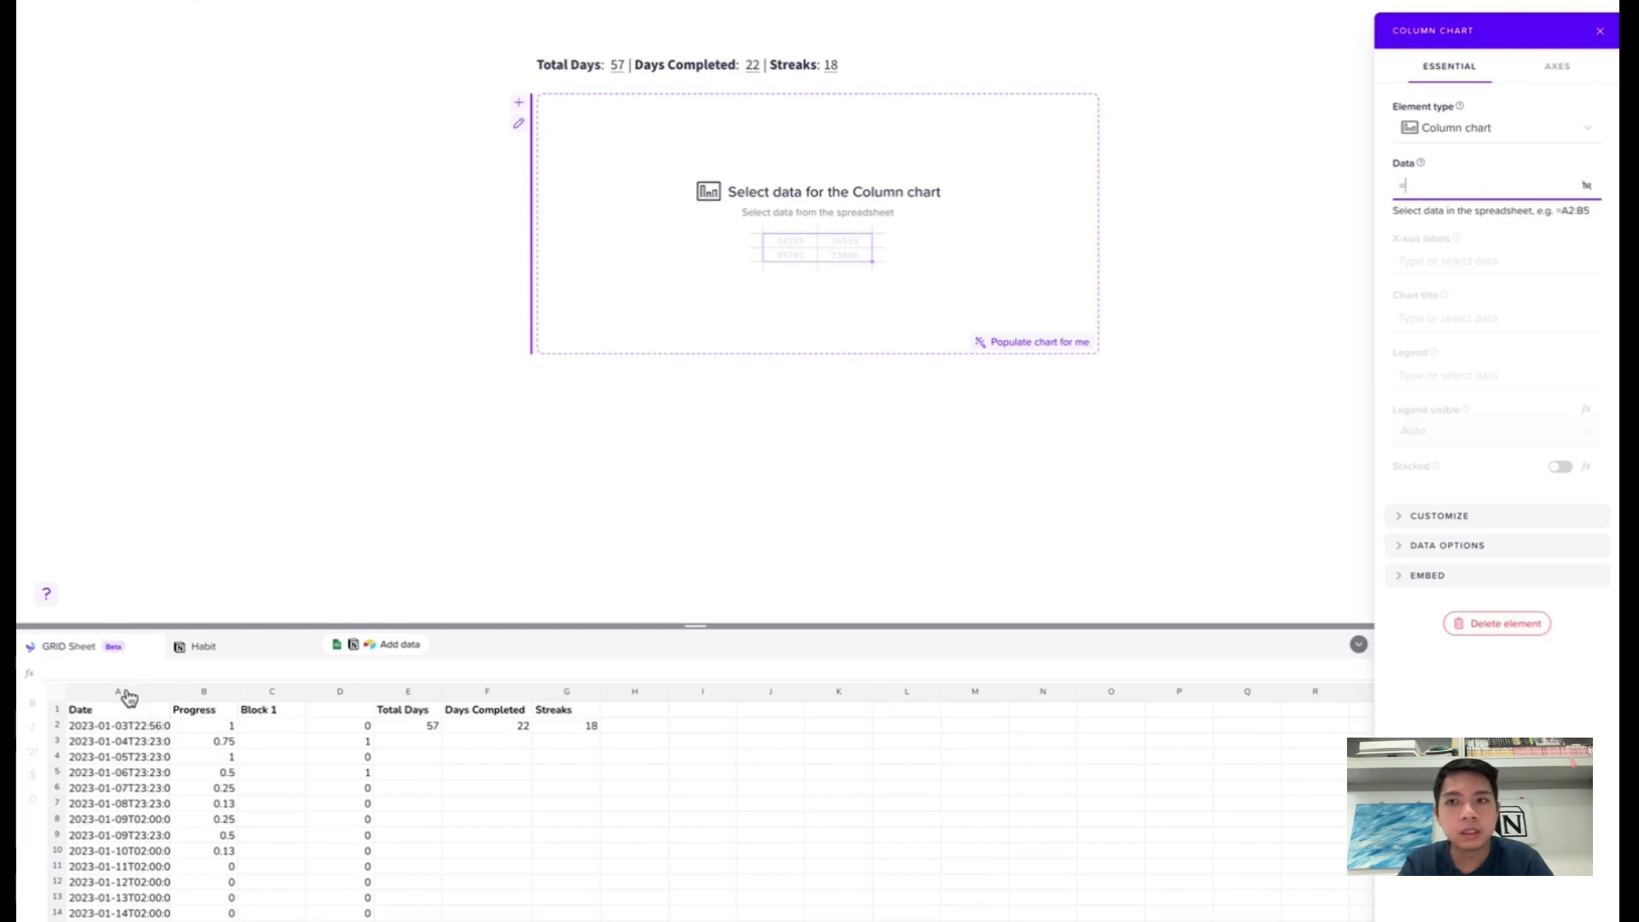
pyautogui.moveTo(126, 696); pyautogui.dragTo(204, 693)
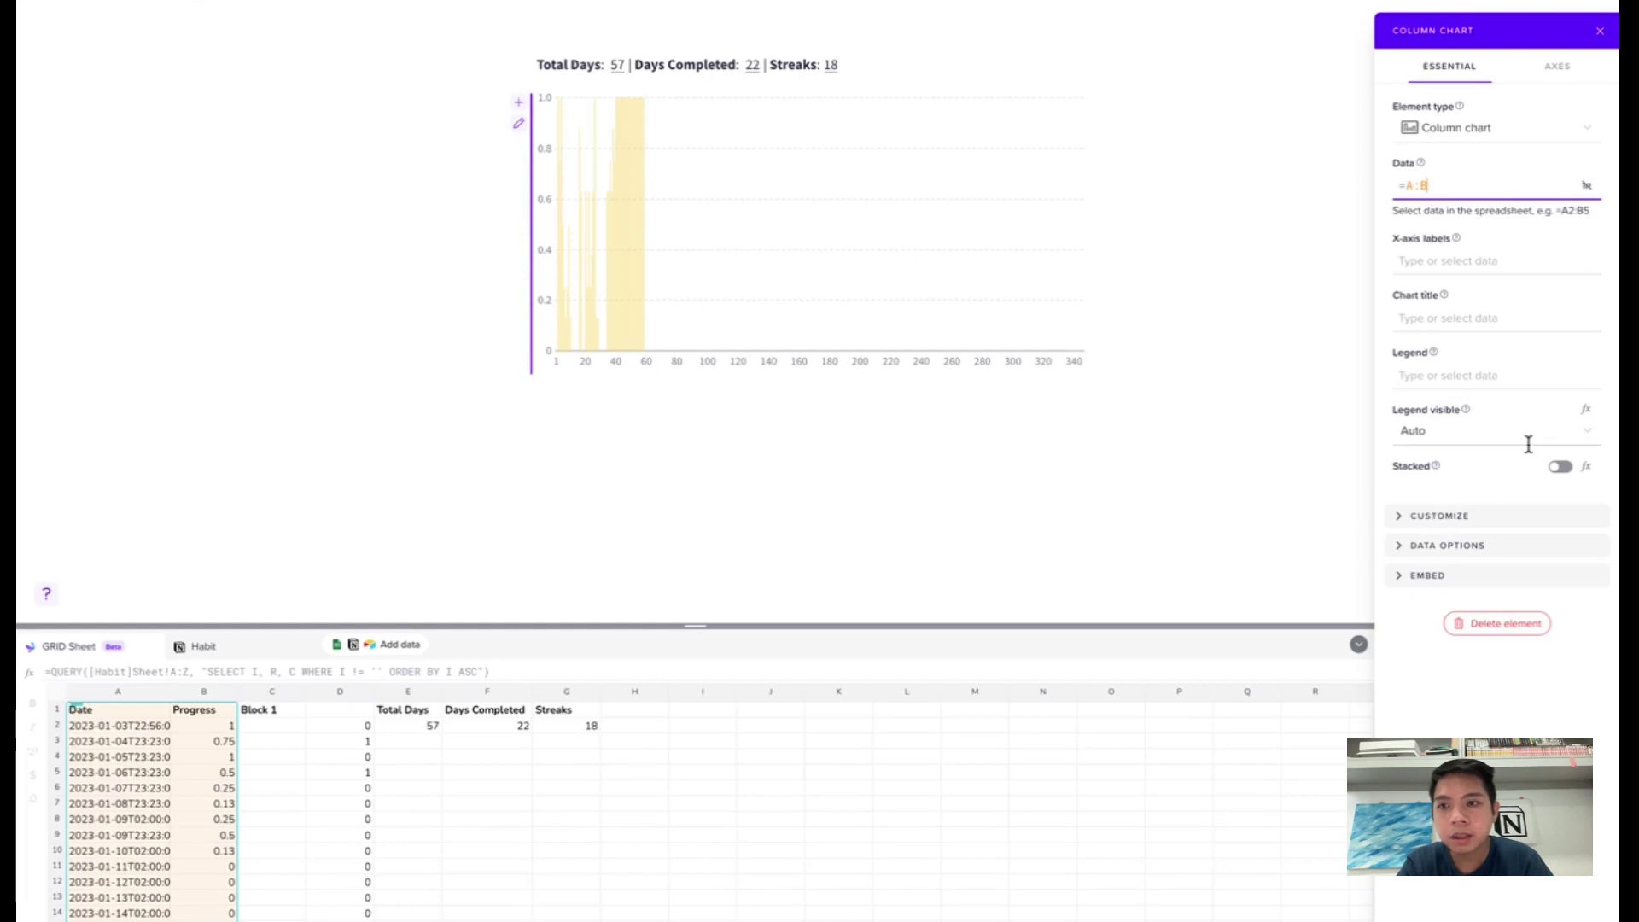
pyautogui.click(1559, 470)
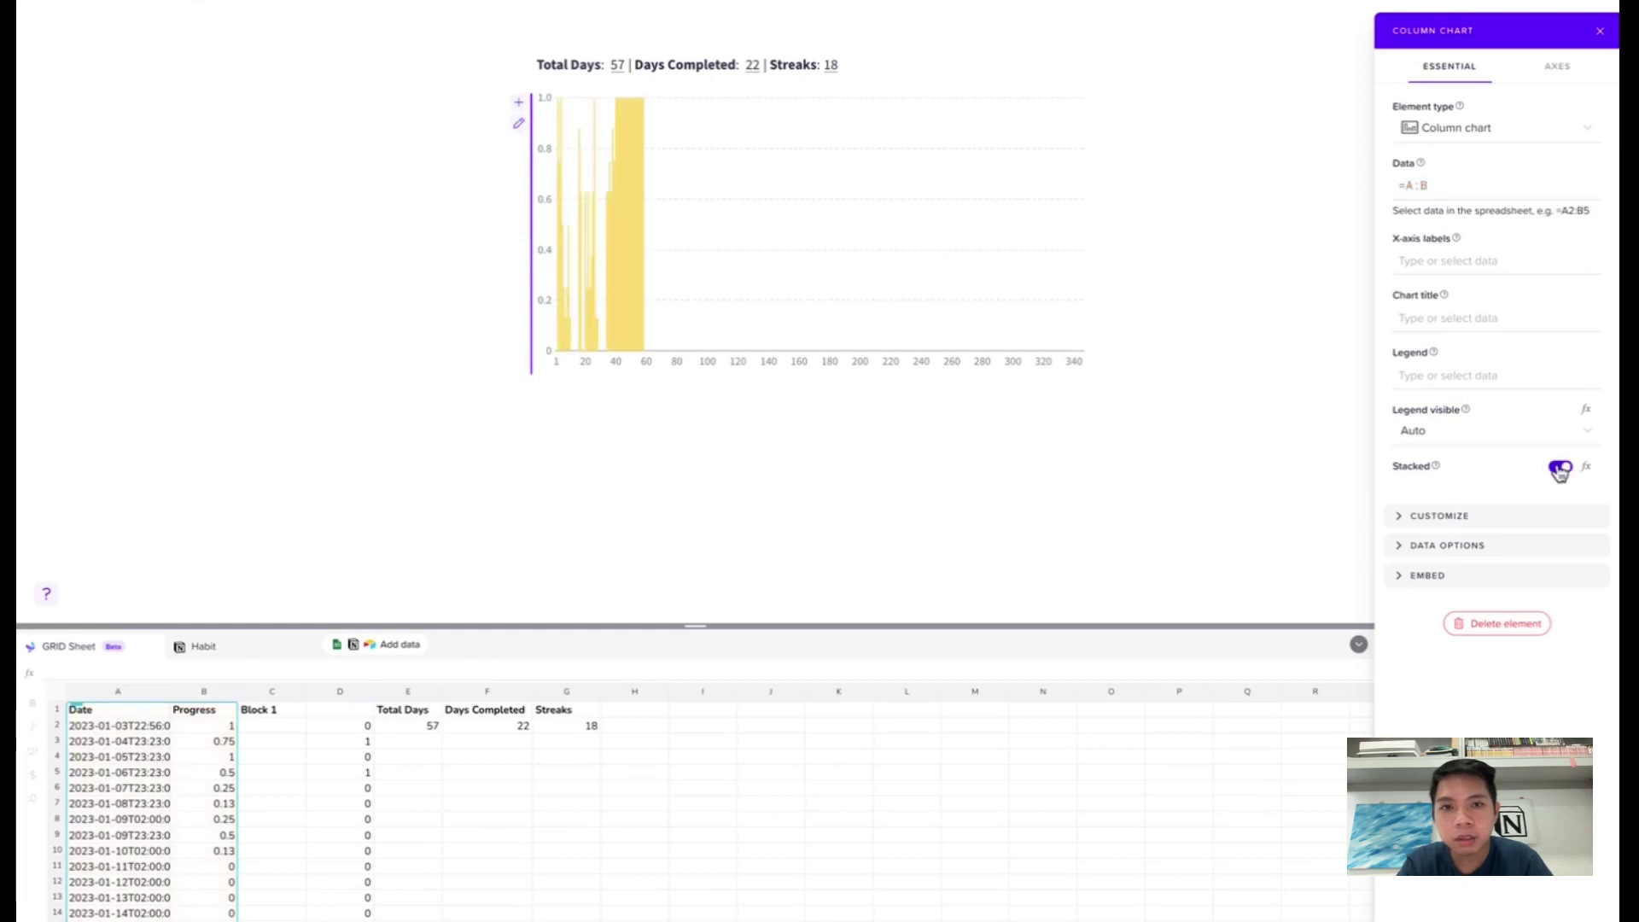
# Apply the GRID Tropical color palette to the column chart and change its yellow second swatch to a medium blue.
pyautogui.click(1451, 522)
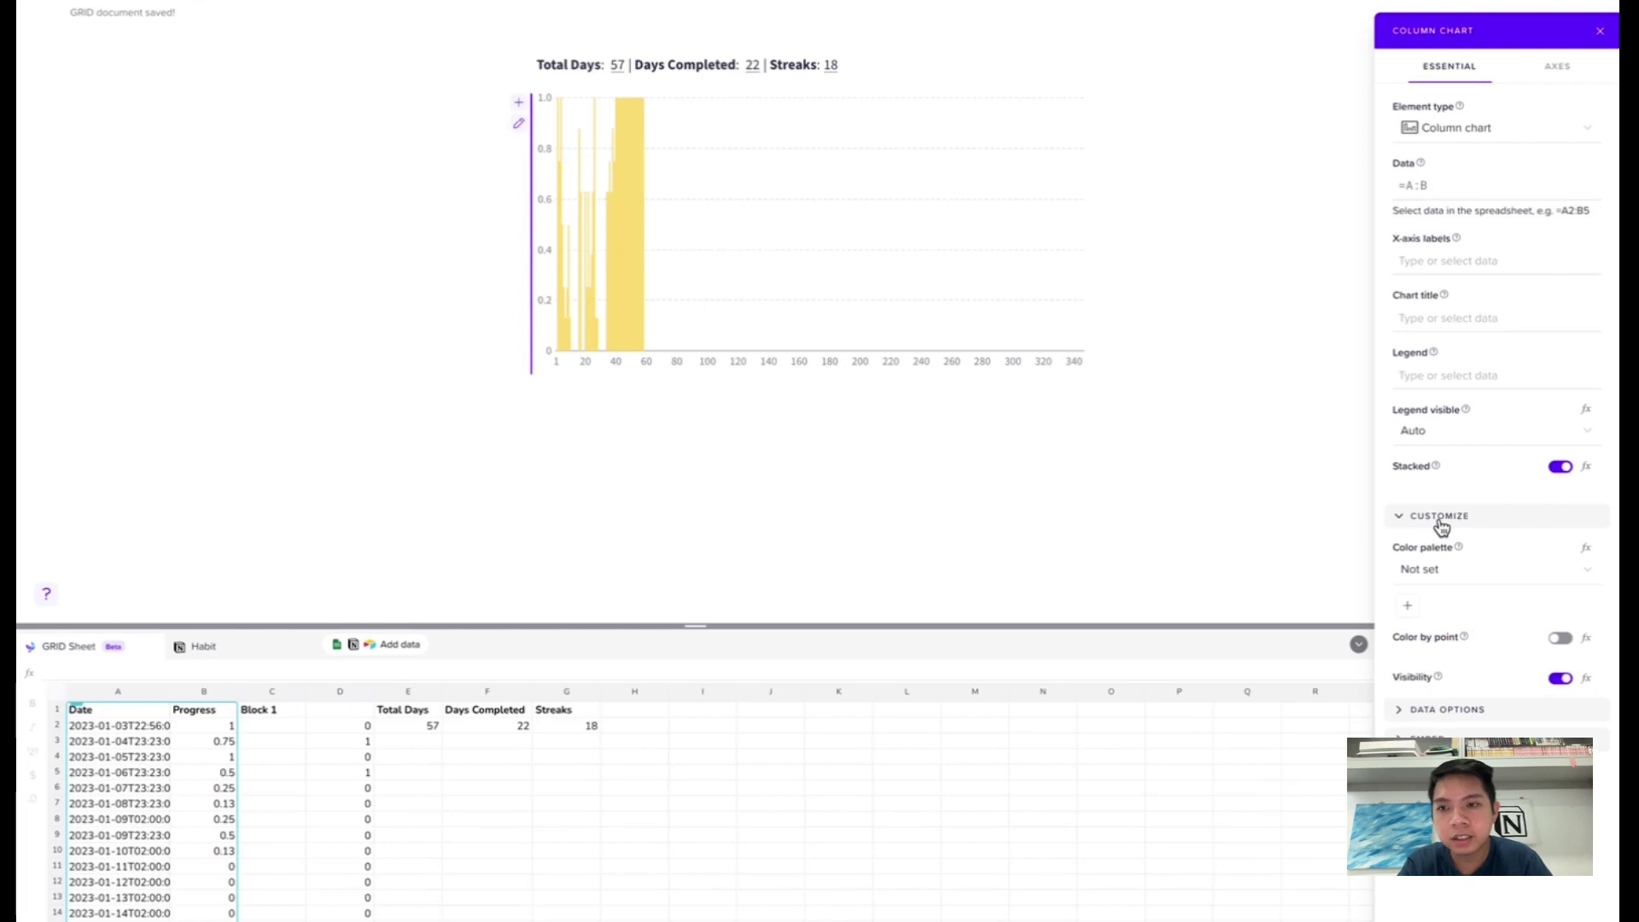
pyautogui.click(1469, 572)
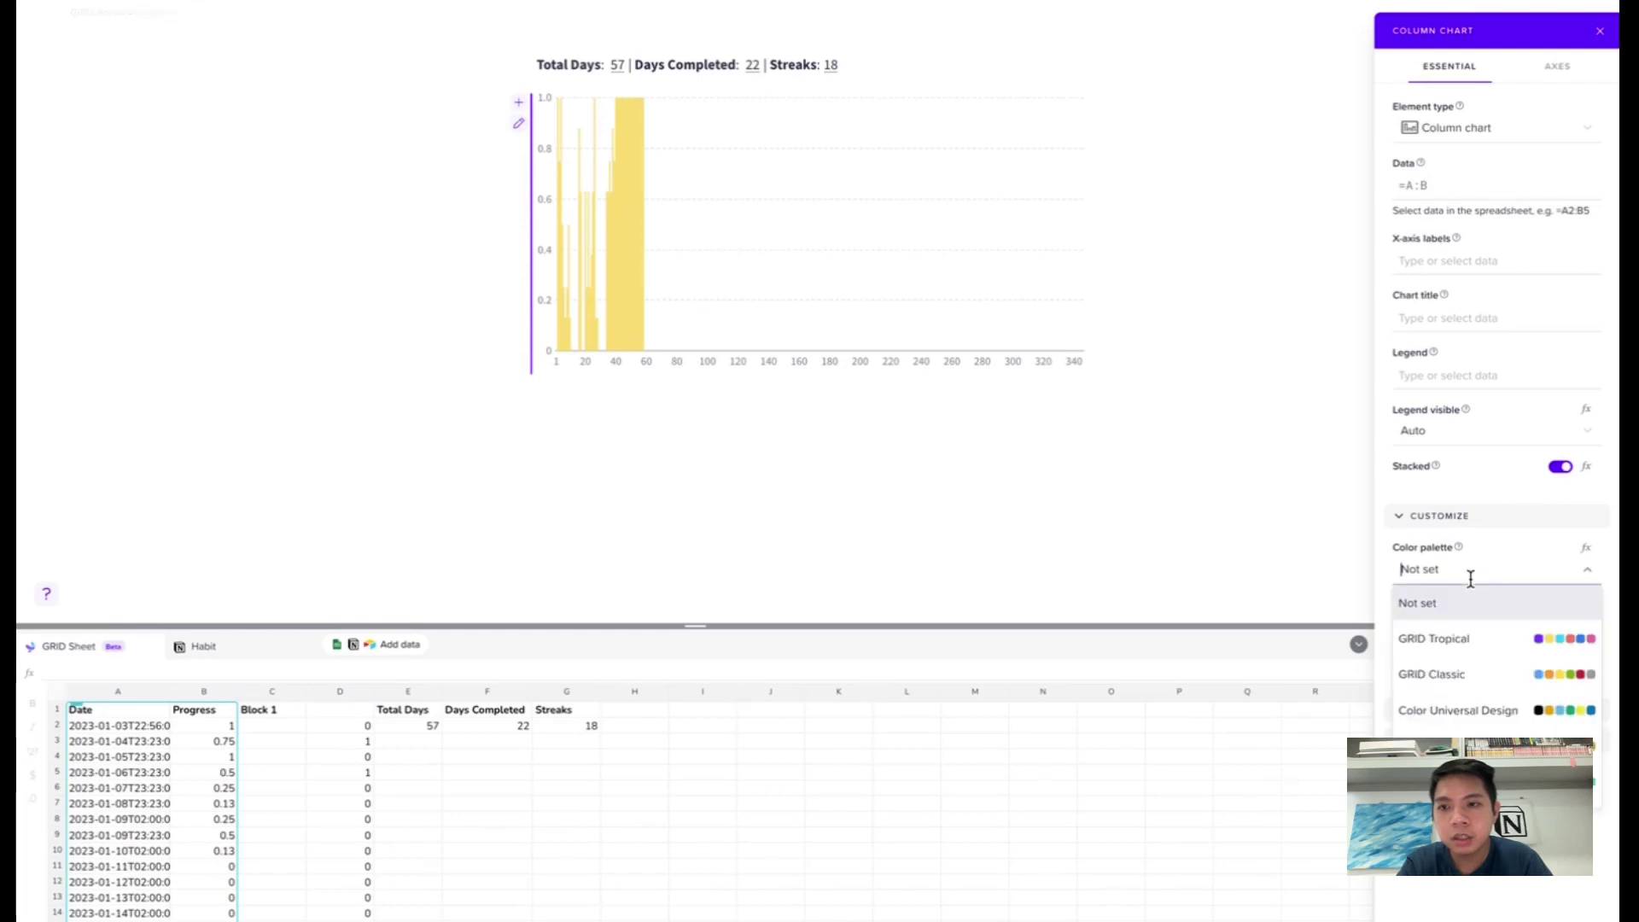
pyautogui.click(1464, 637)
pyautogui.click(1436, 606)
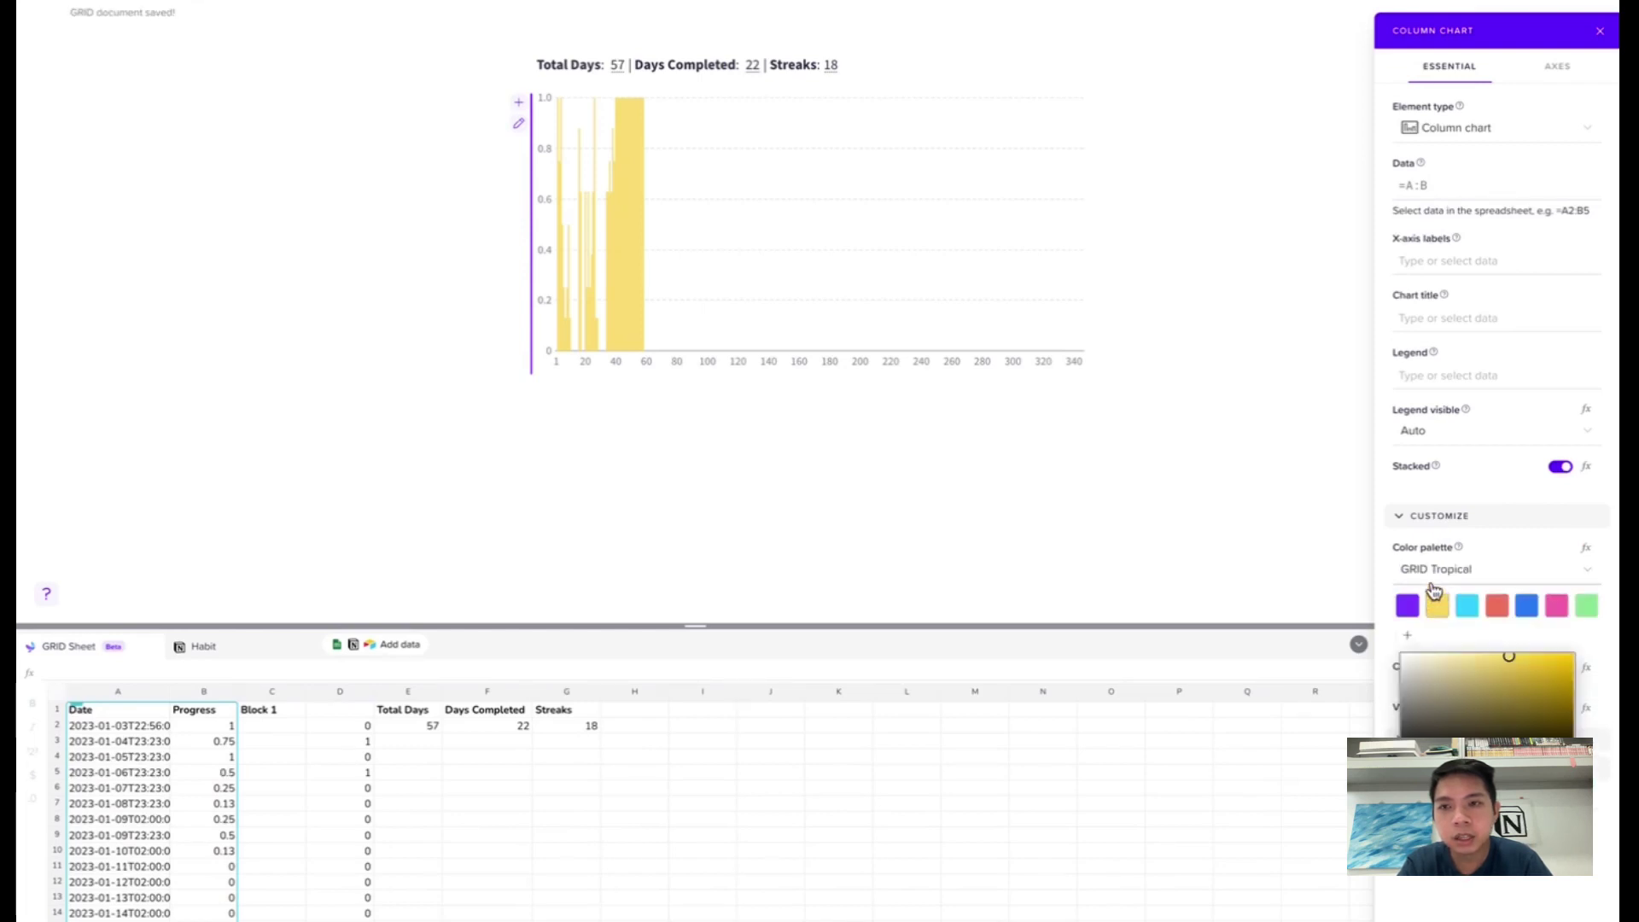
pyautogui.click(1434, 580)
pyautogui.click(1439, 566)
pyautogui.click(1436, 605)
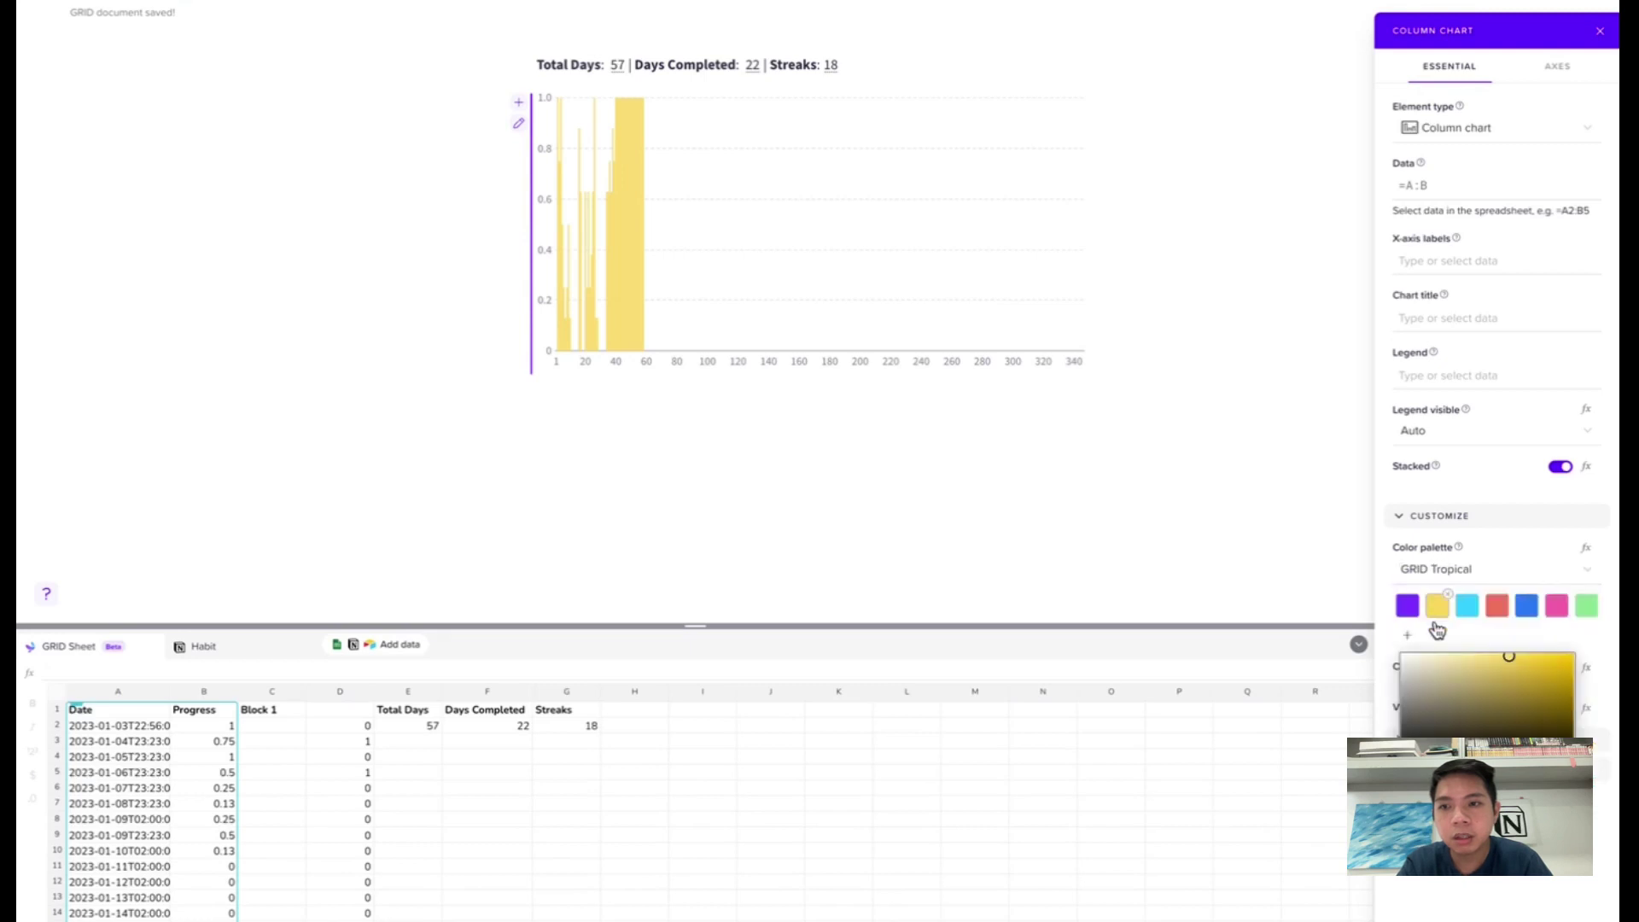
pyautogui.moveTo(1475, 718); pyautogui.dragTo(1509, 677)
pyautogui.click(1490, 749)
pyautogui.click(1506, 750)
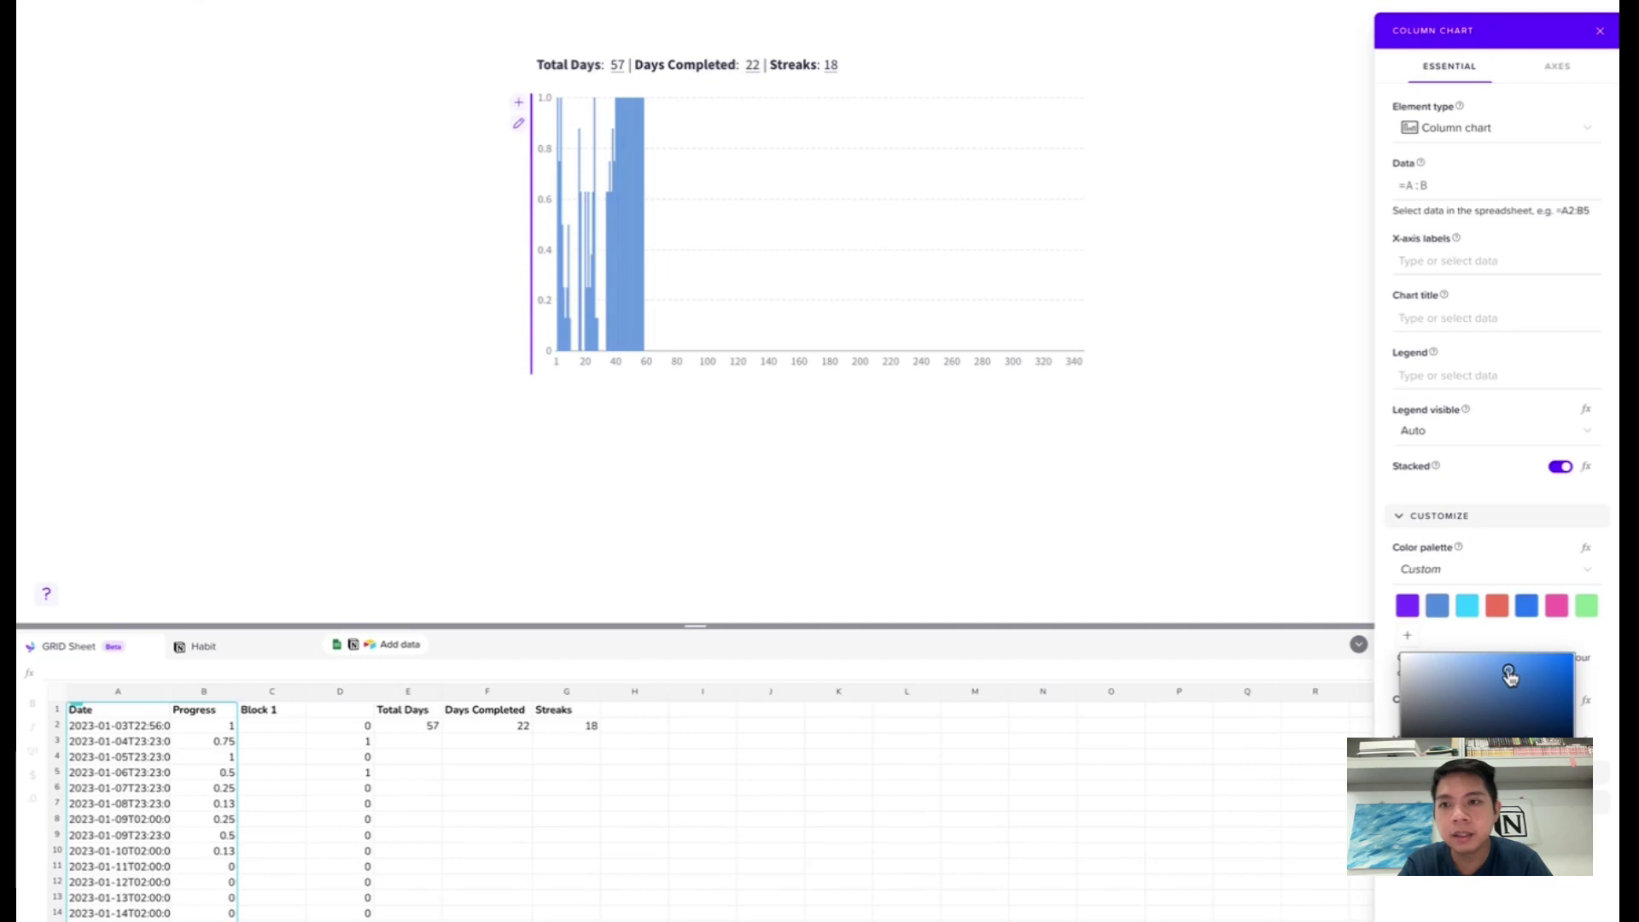
pyautogui.click(1451, 543)
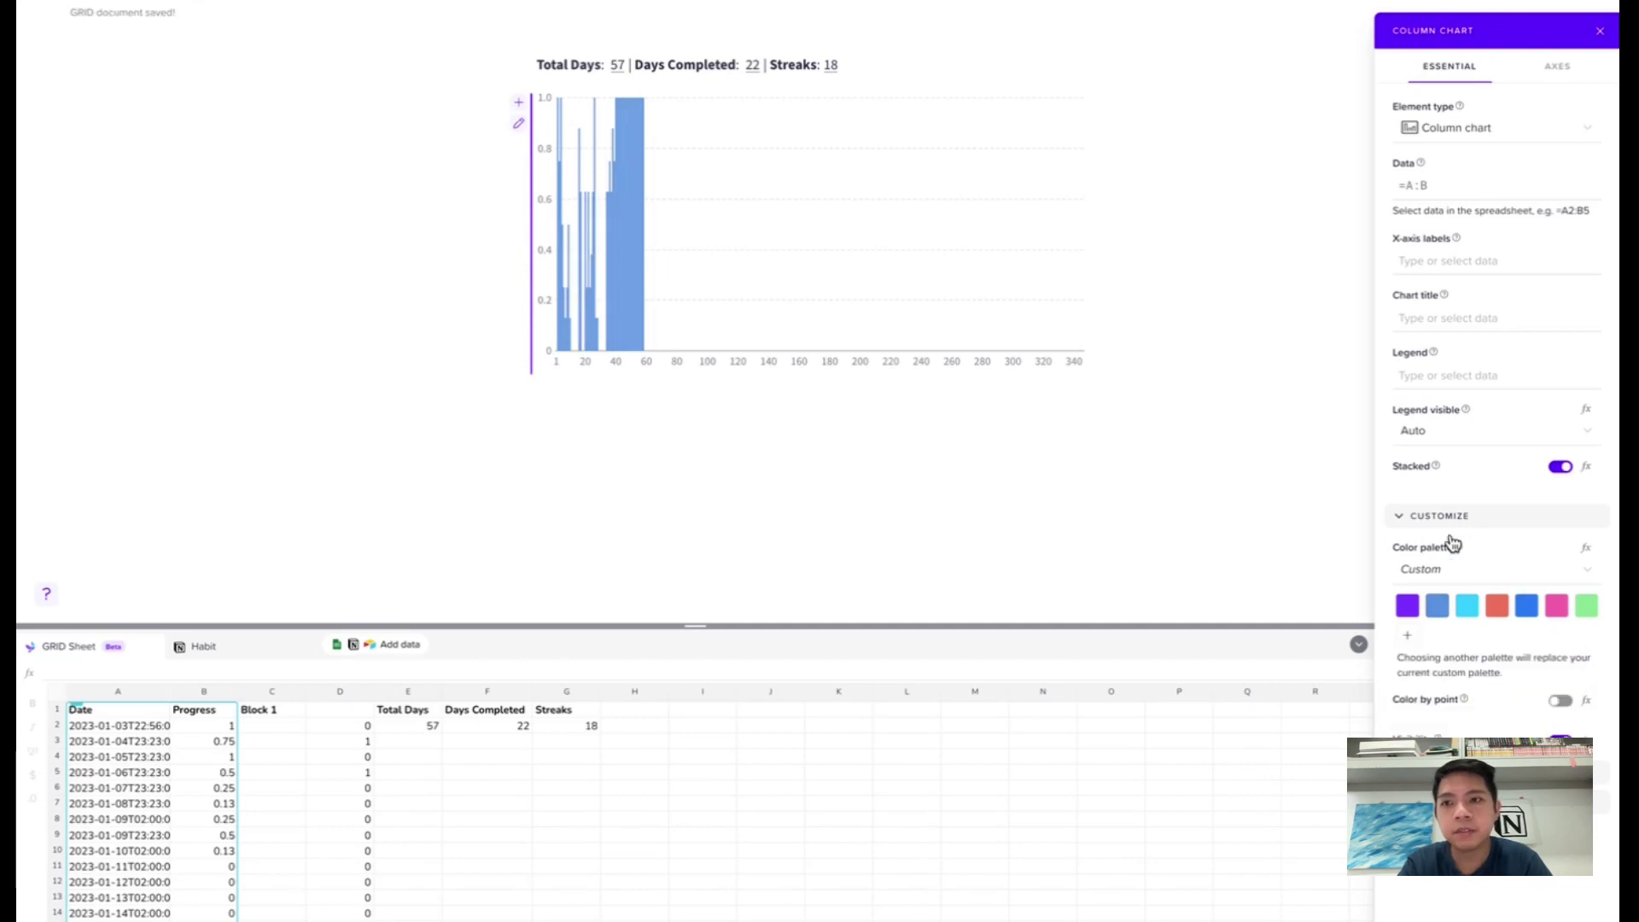
pyautogui.click(1559, 700)
pyautogui.click(1559, 700)
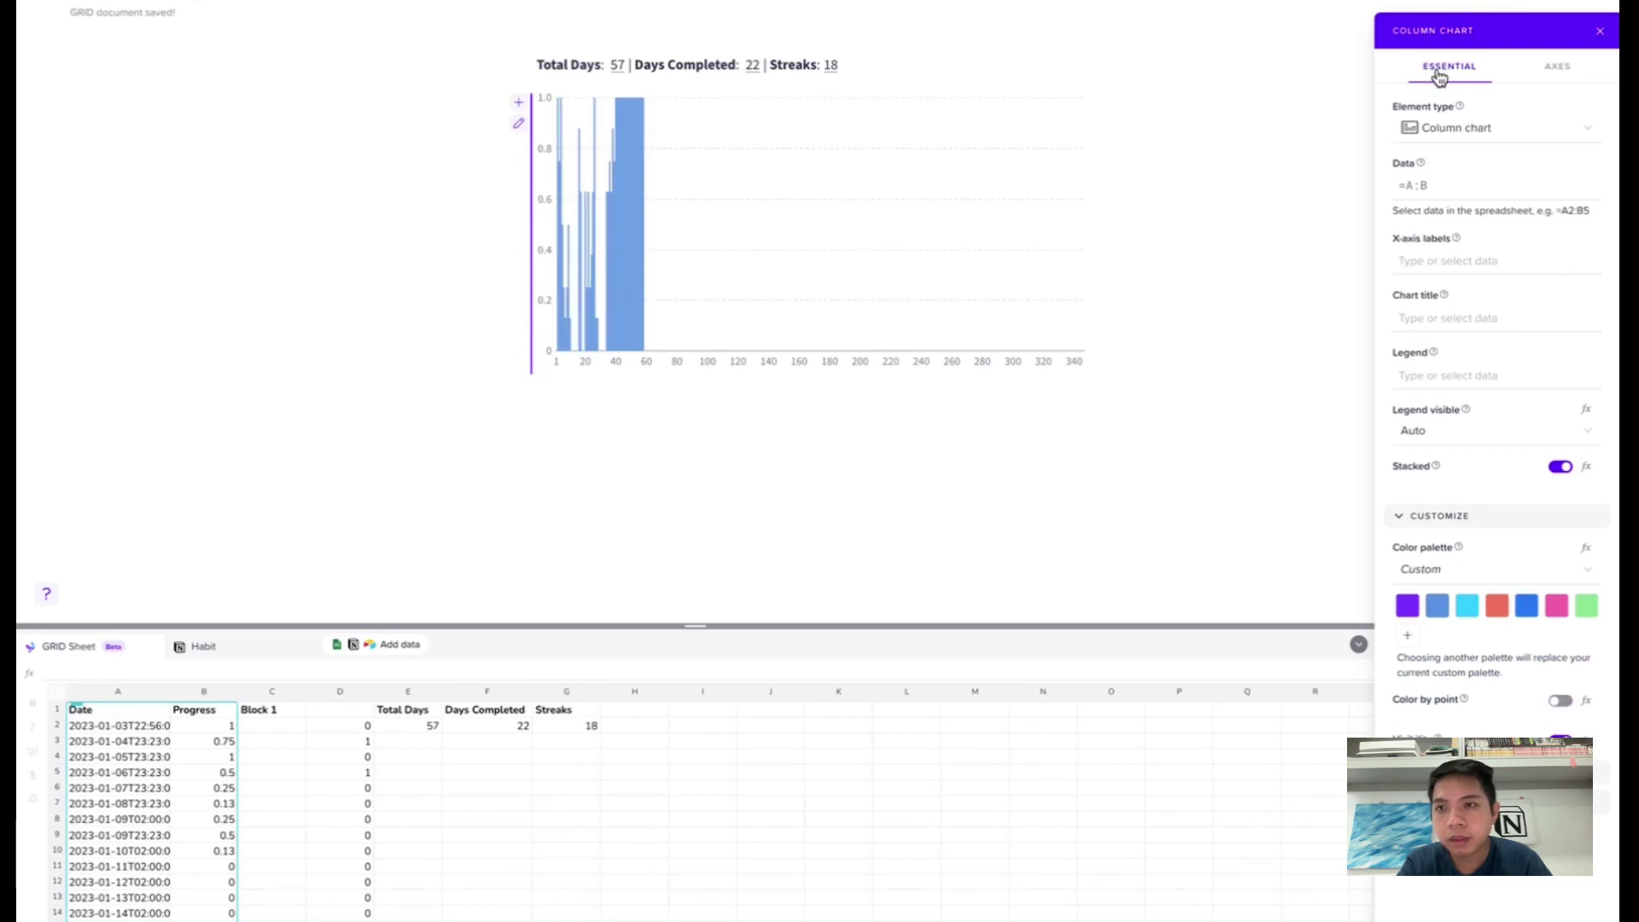
pyautogui.click(1470, 378)
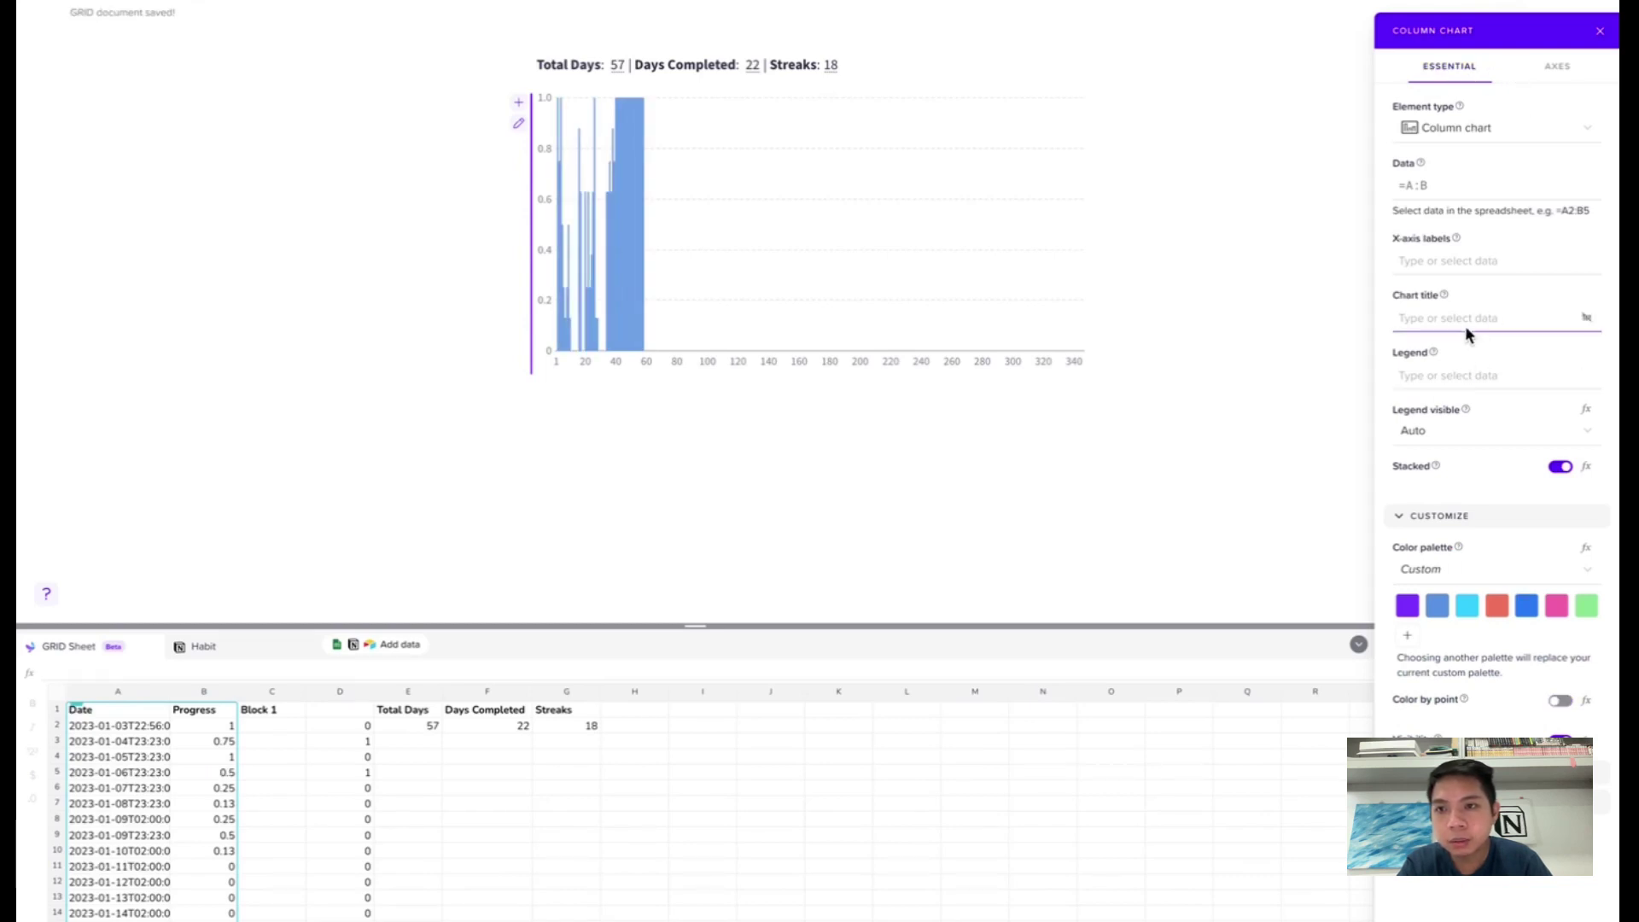
pyautogui.click(1438, 266)
pyautogui.write('=')
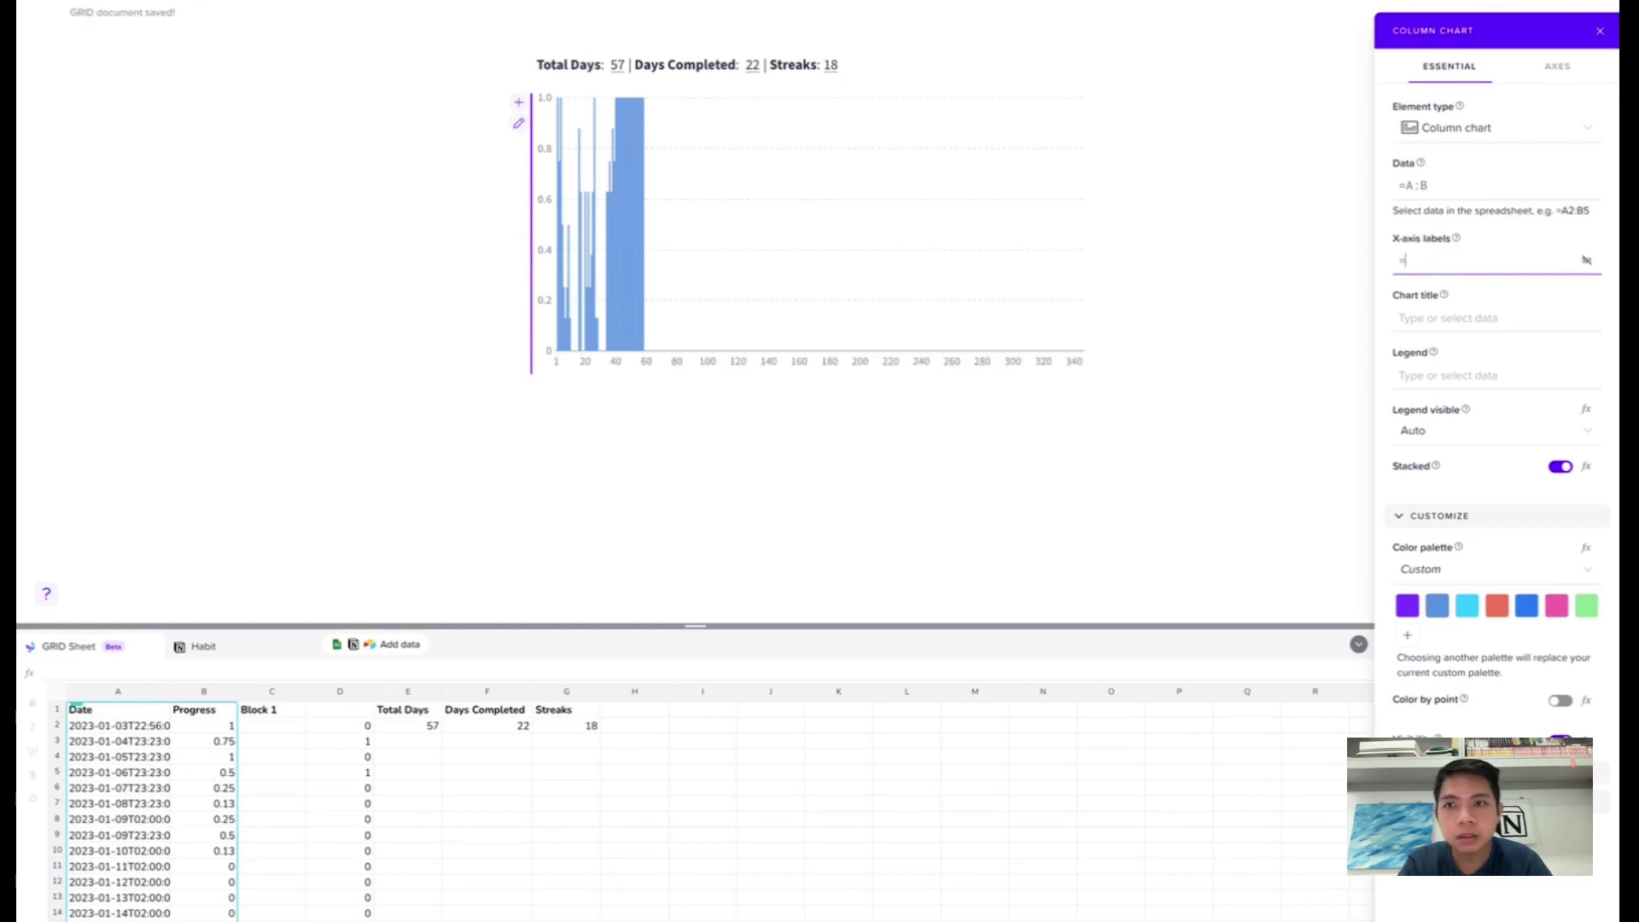
# Title the column chart's X axis Days and its Y axis Percentage.
pyautogui.click(1530, 69)
pyautogui.click(1437, 154)
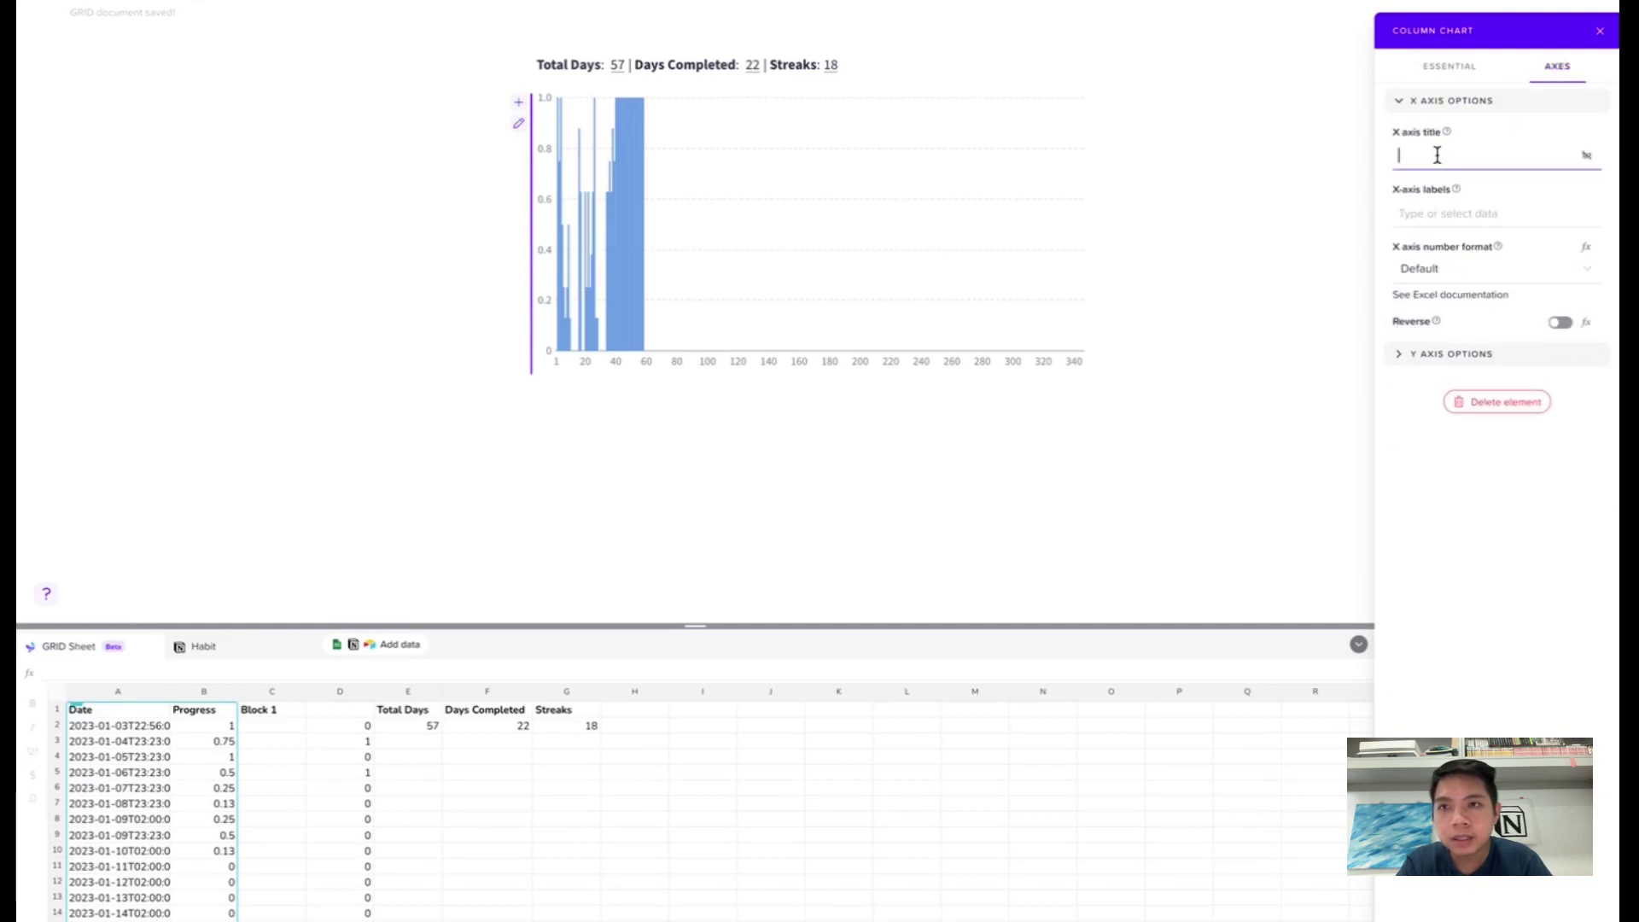
pyautogui.write('T')
pyautogui.write('ays')
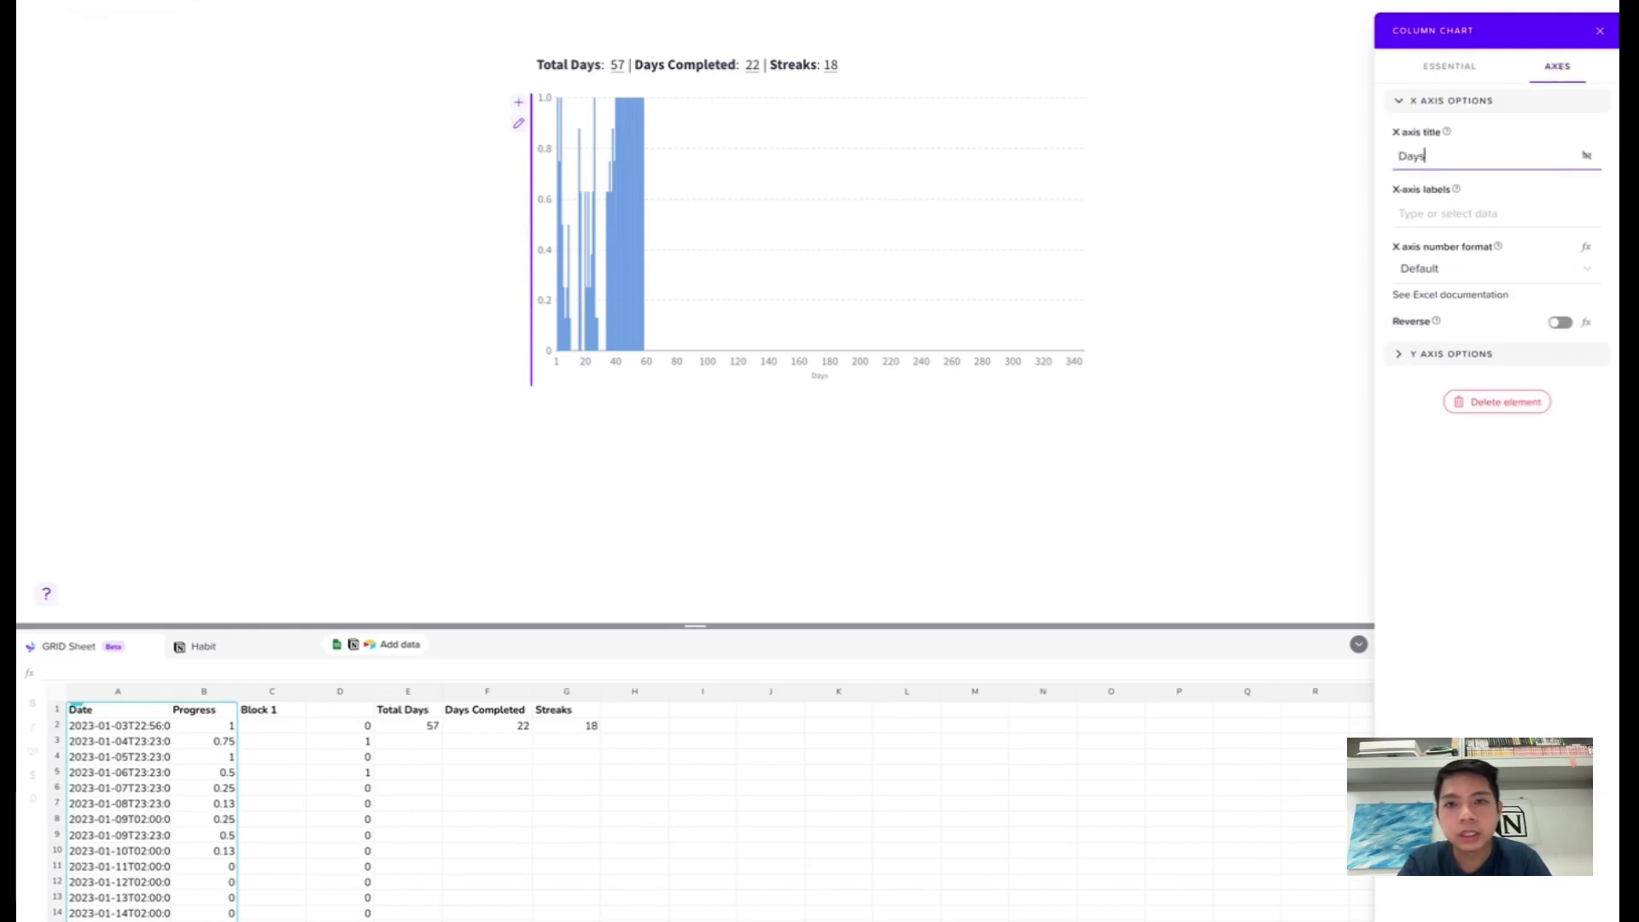
pyautogui.click(1423, 352)
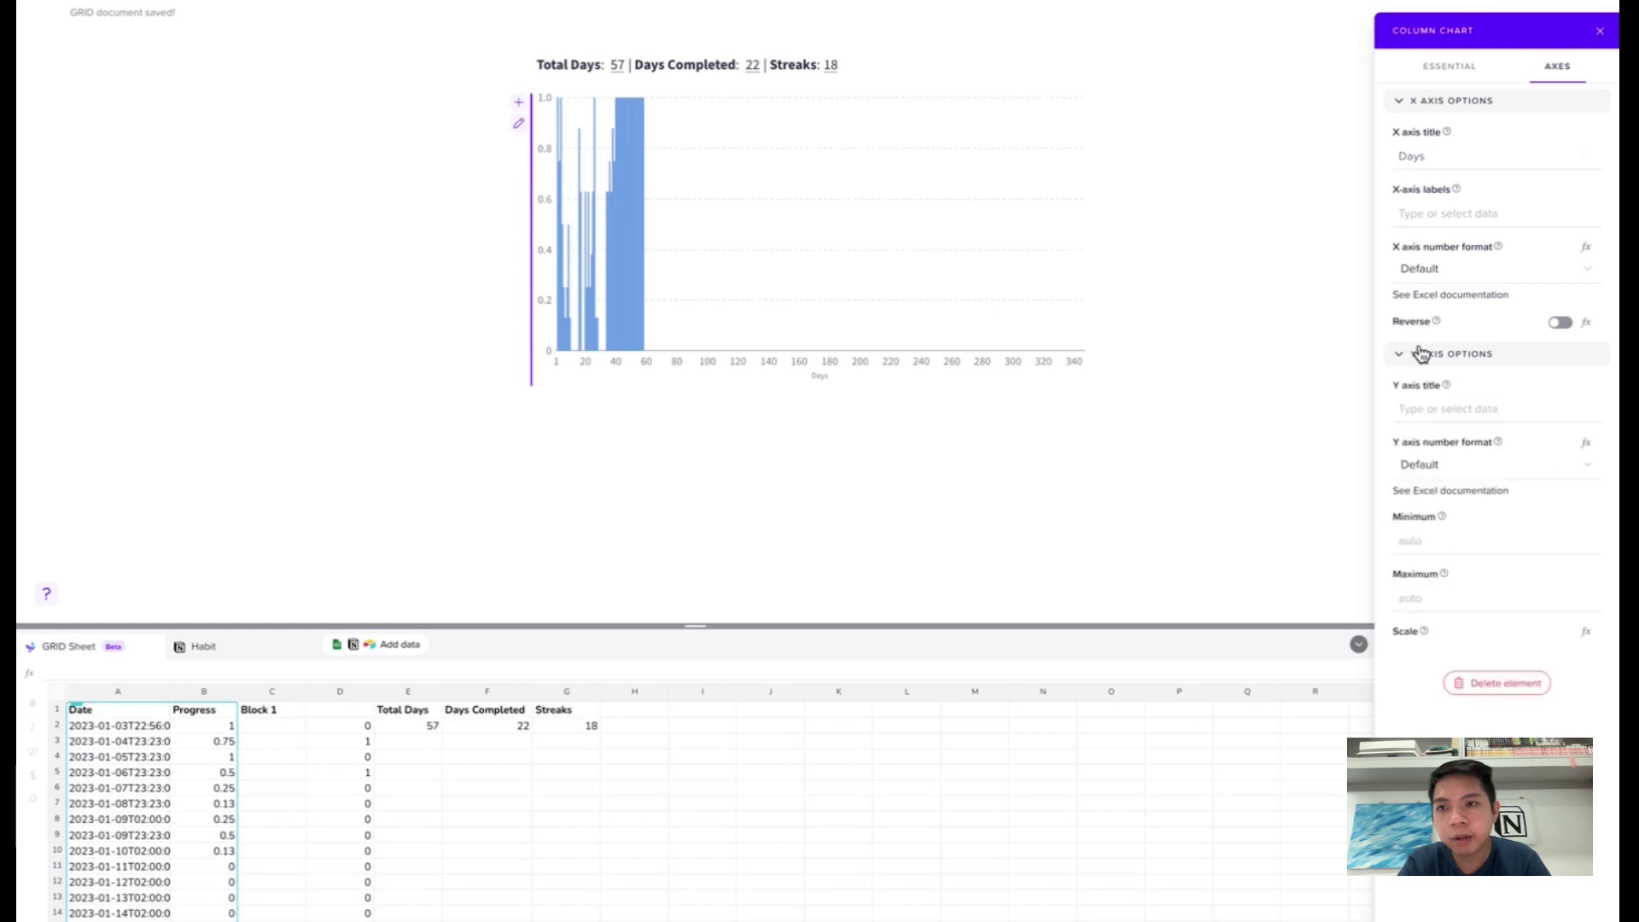
pyautogui.click(1436, 412)
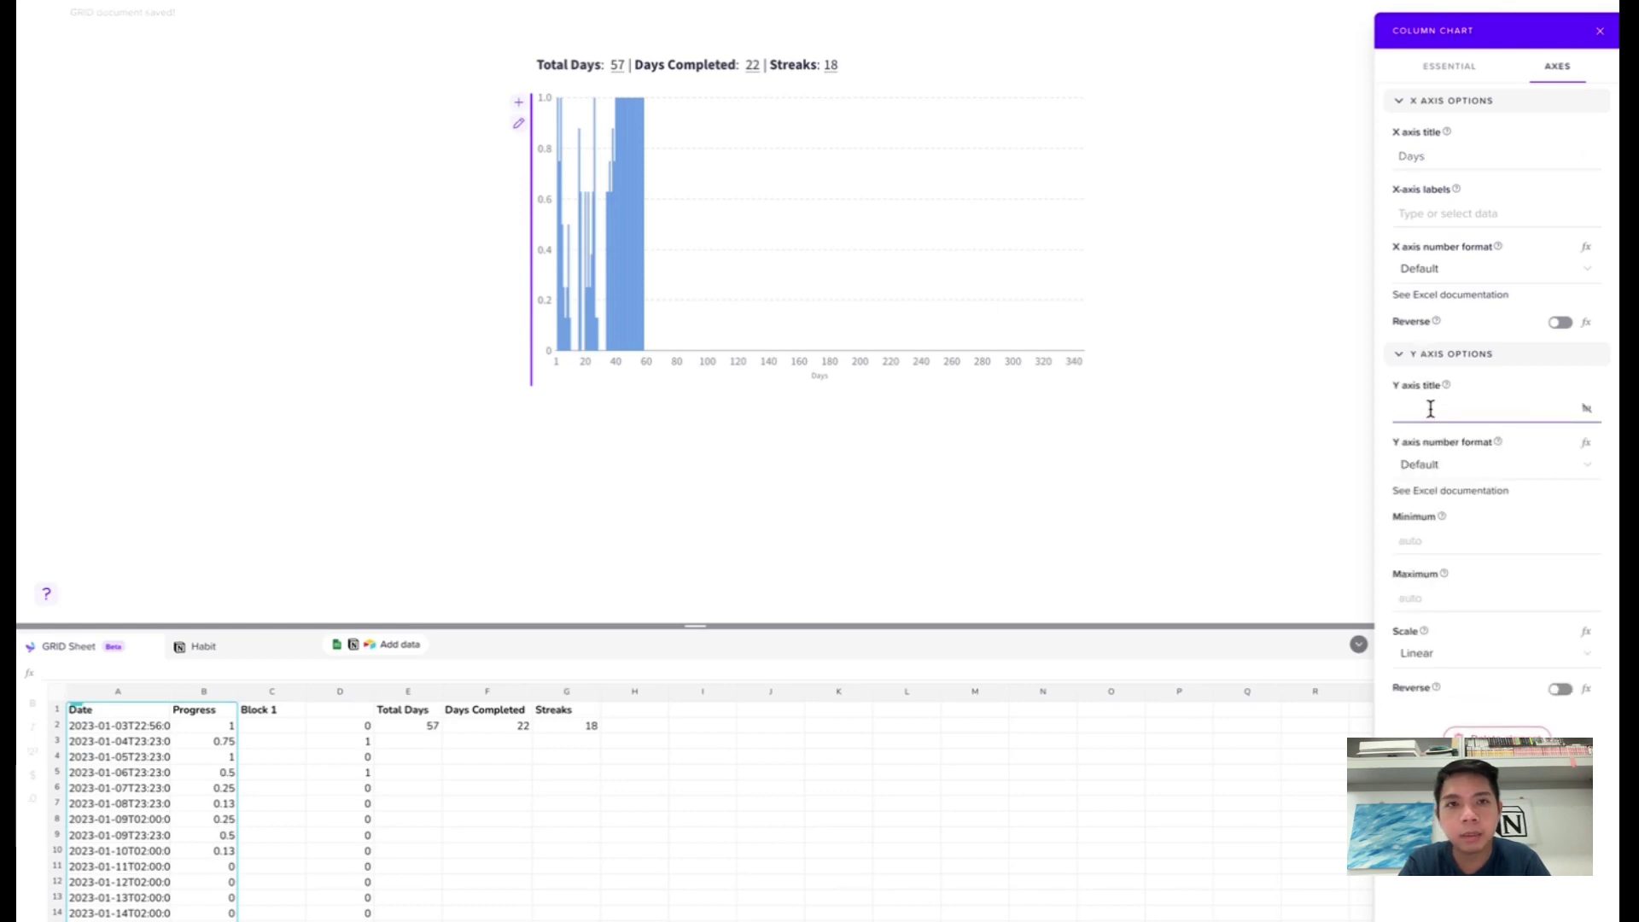
pyautogui.write('Perc')
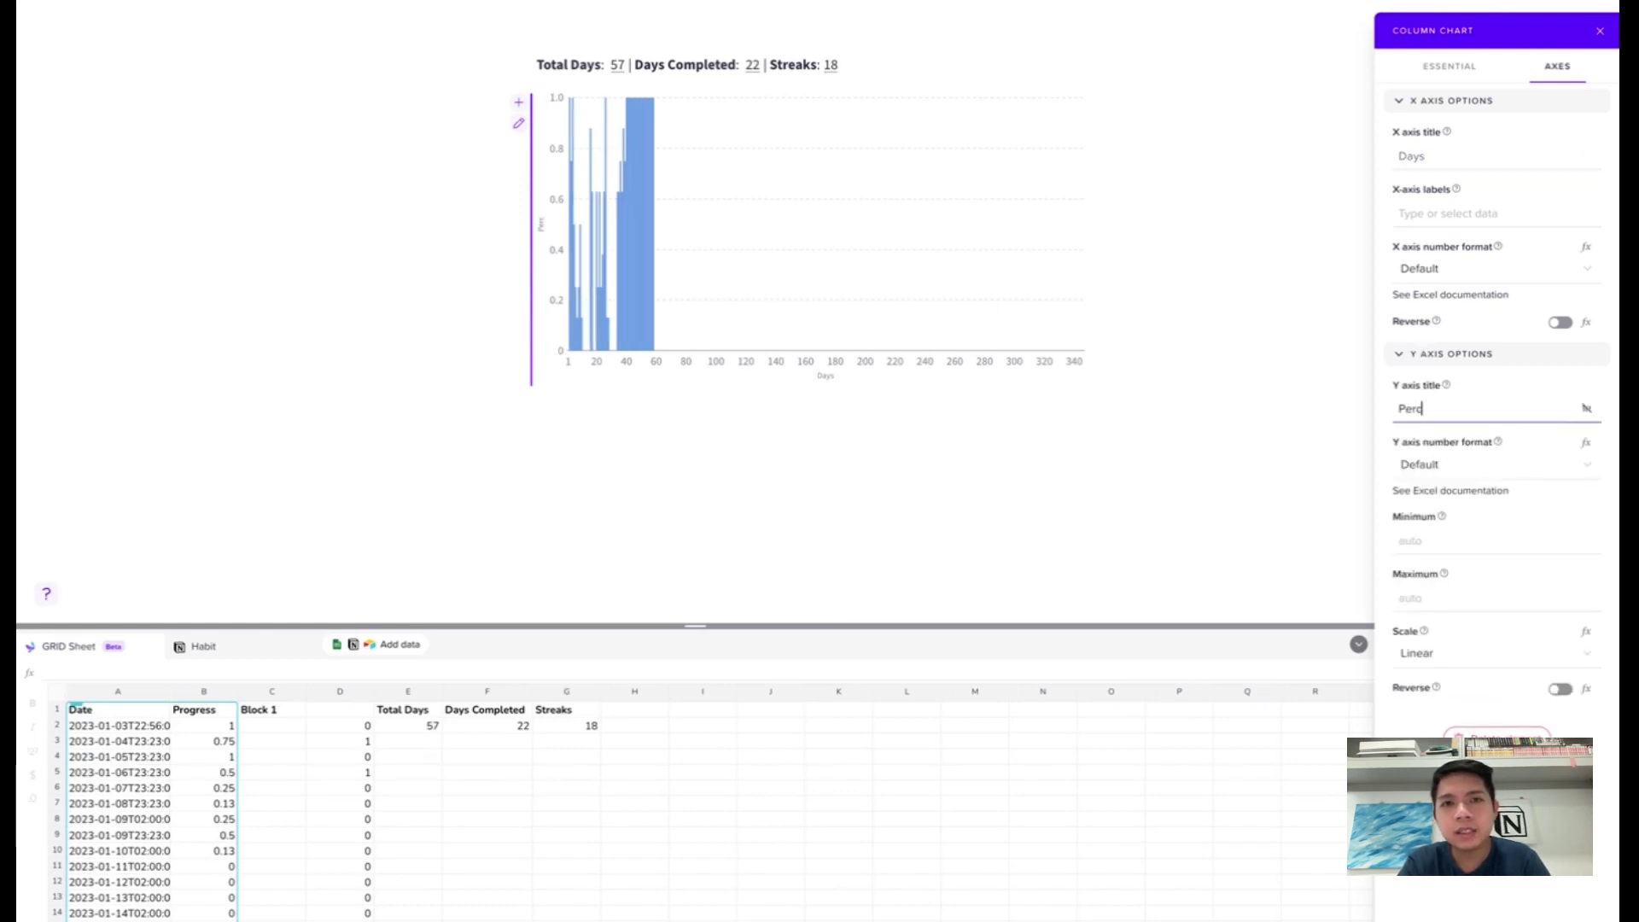
pyautogui.write('entage')
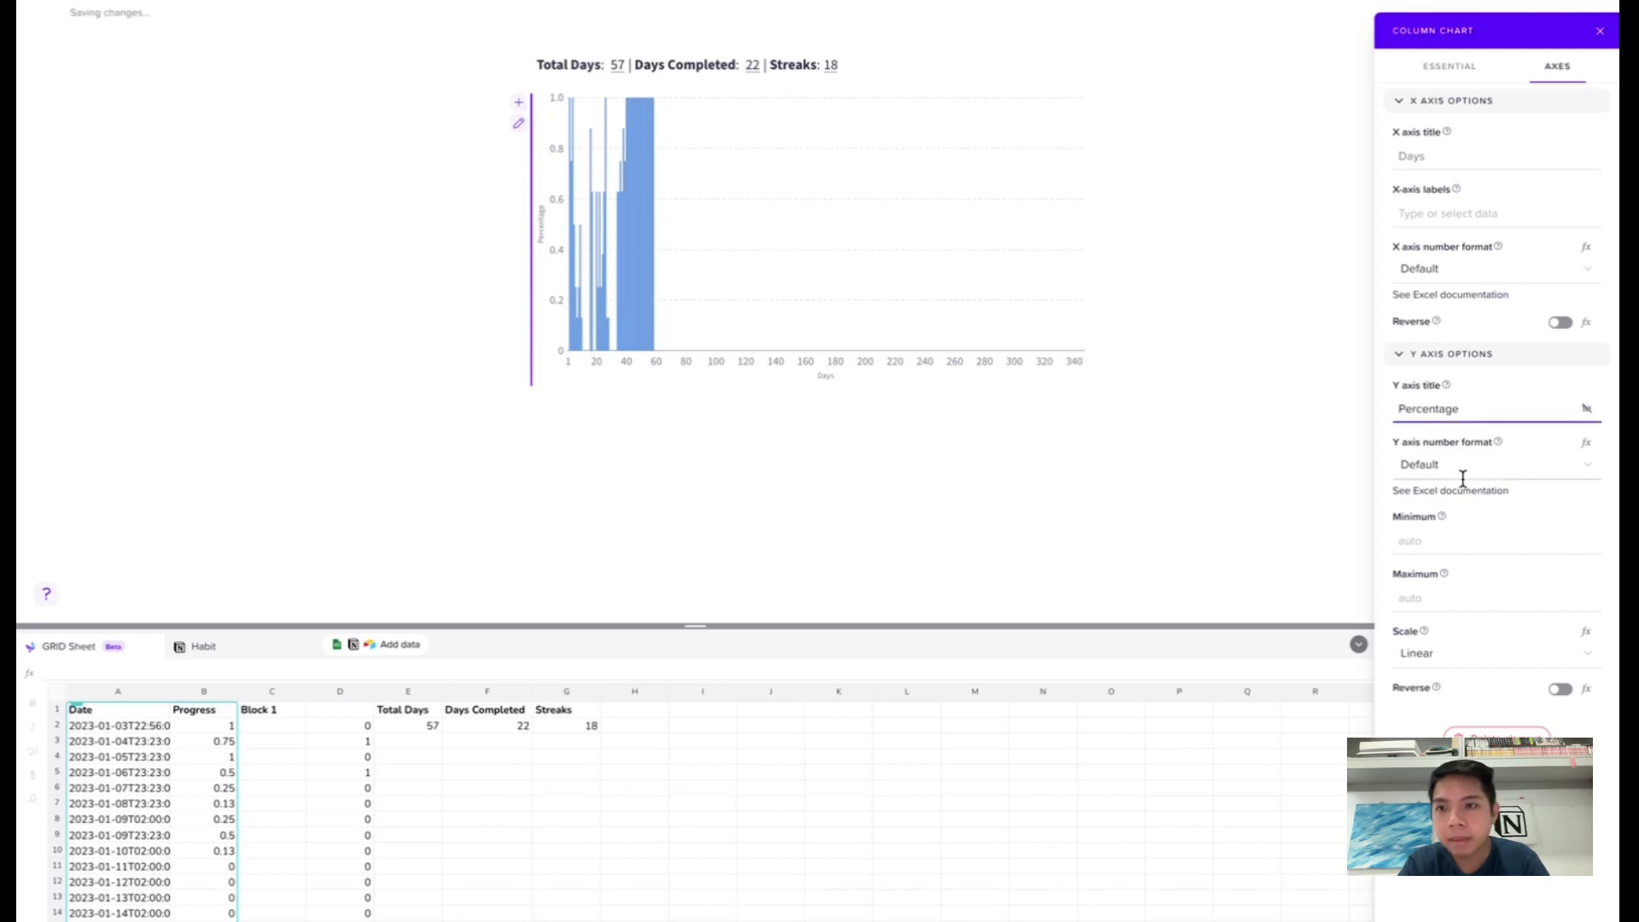
# Set the number format of the column chart's Y axis to Percentage.
pyautogui.click(1462, 470)
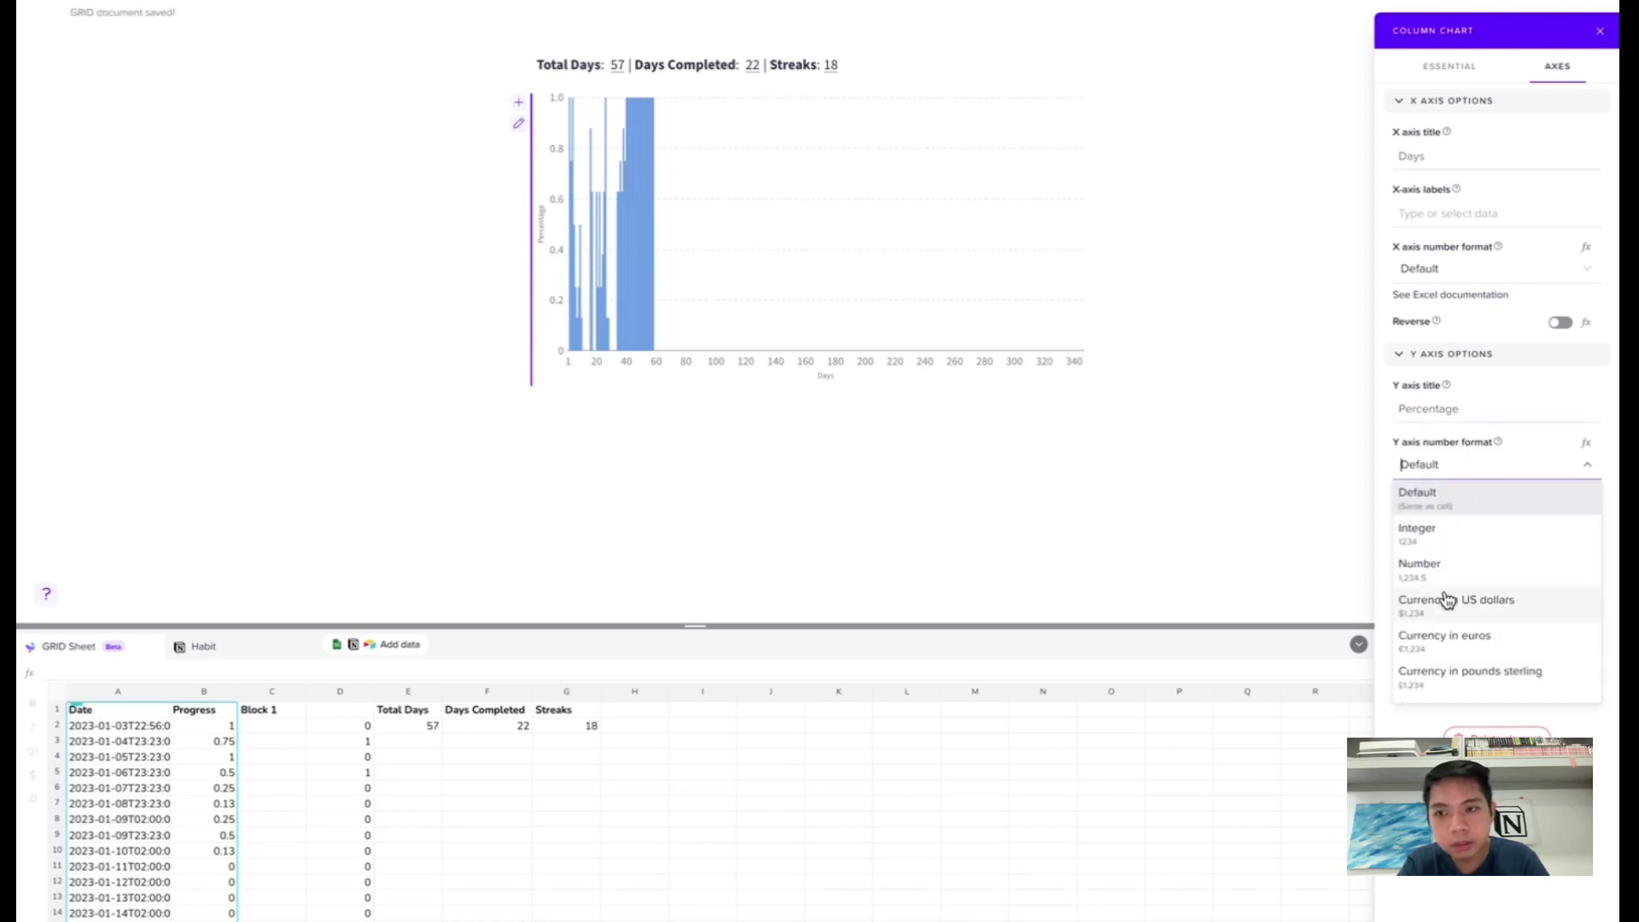
pyautogui.scroll(-1, 1447, 601)
pyautogui.scroll(-6, 1447, 606)
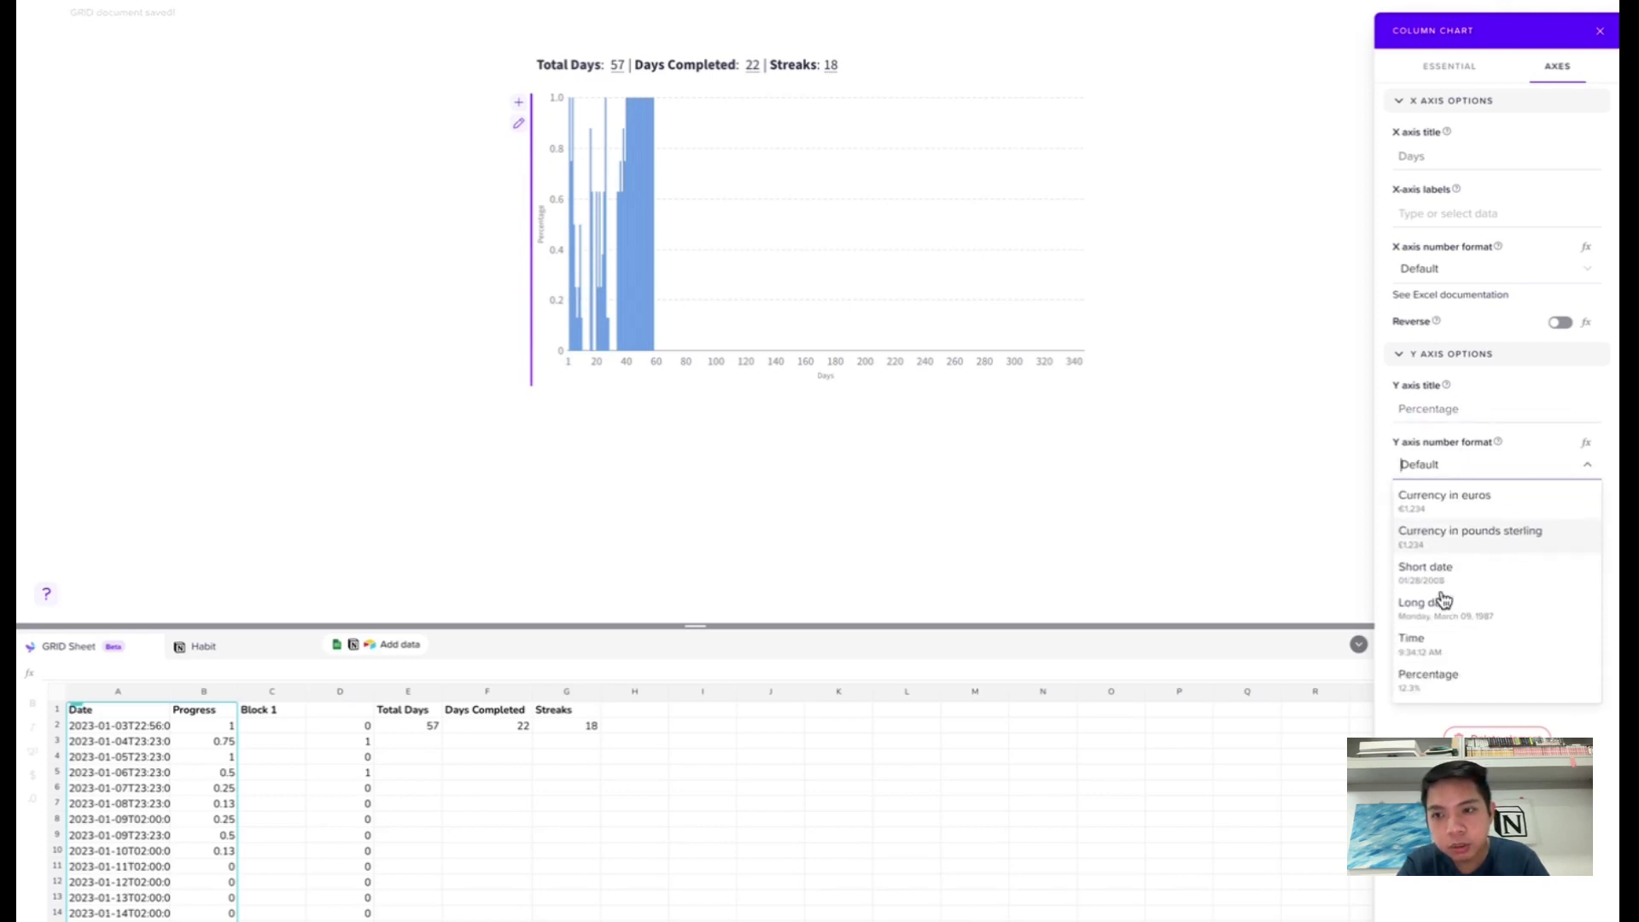
pyautogui.click(1434, 588)
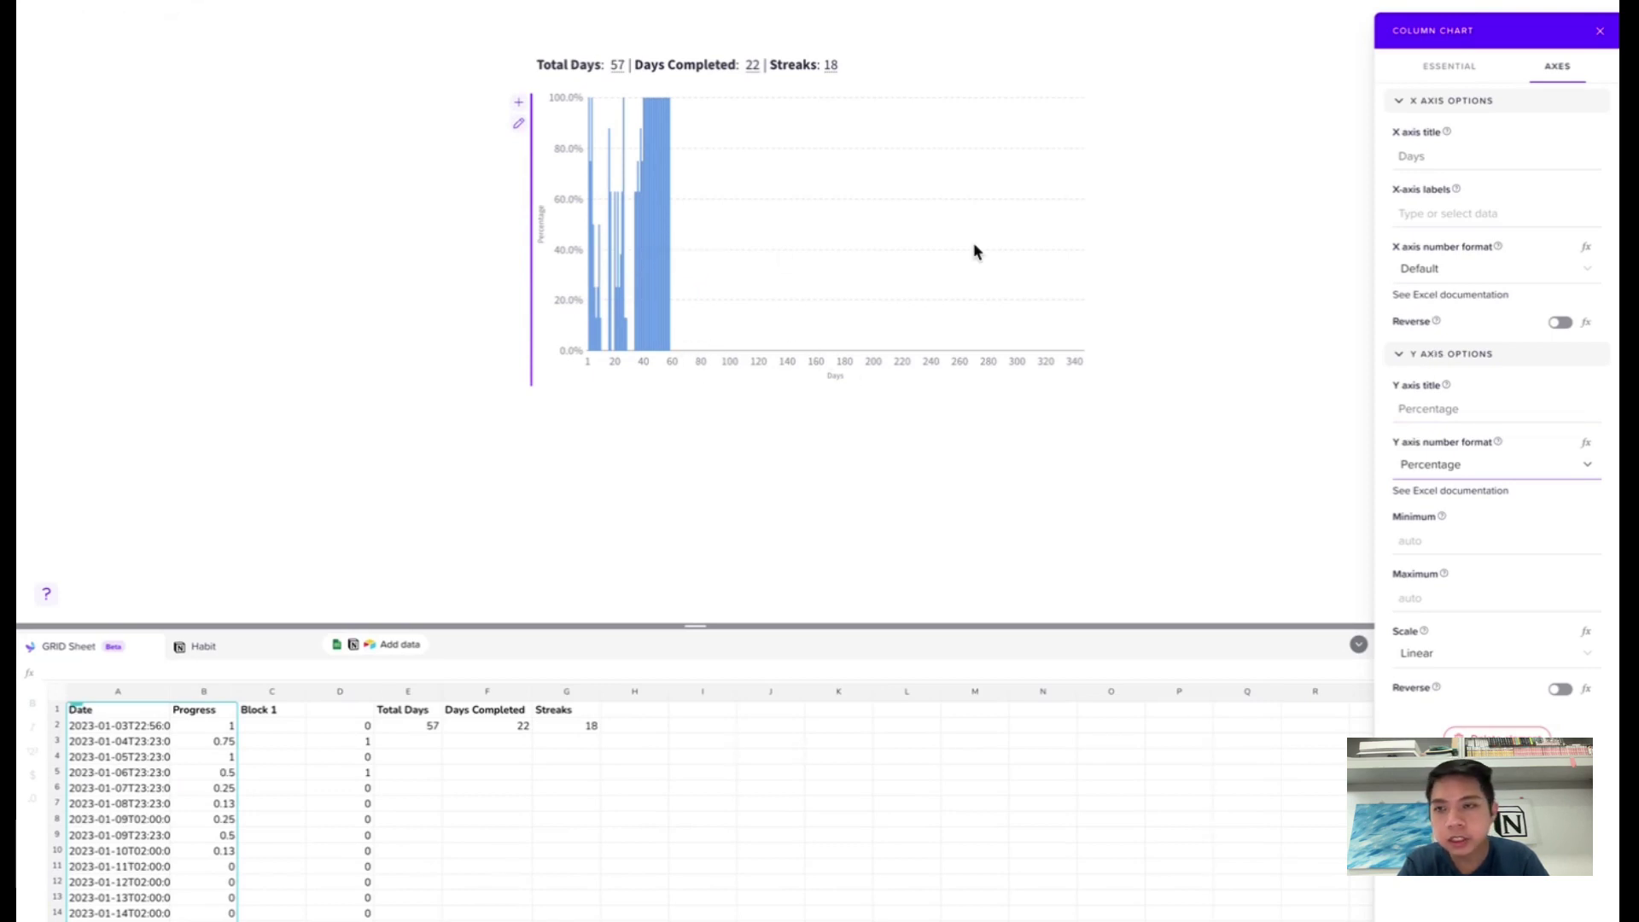
pyautogui.click(1449, 65)
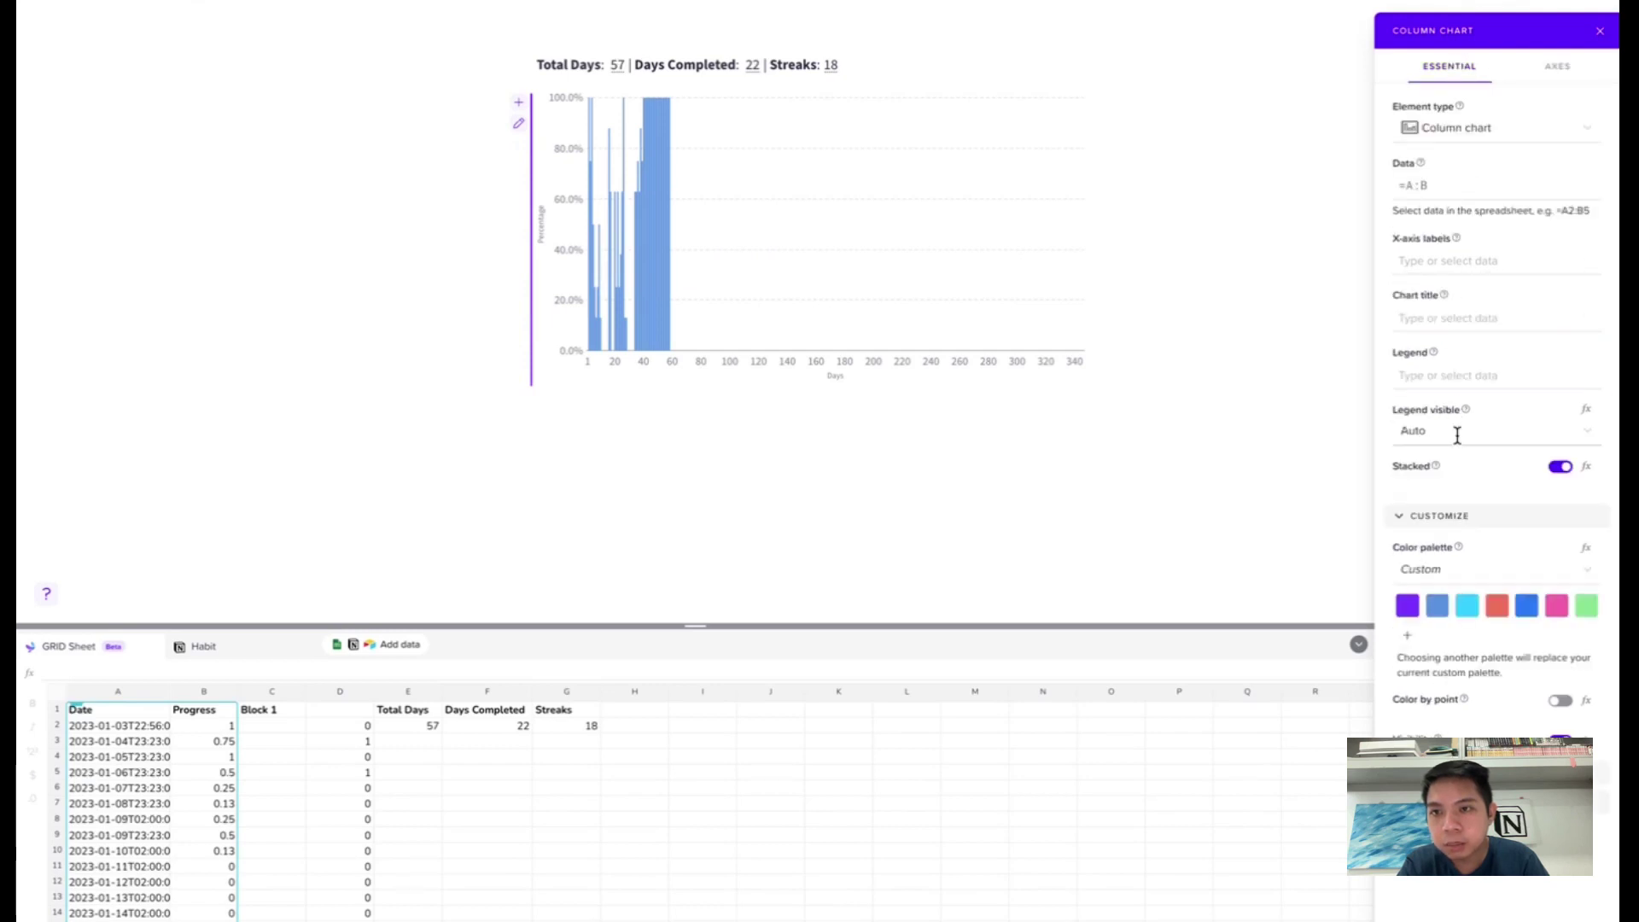
pyautogui.click(1437, 517)
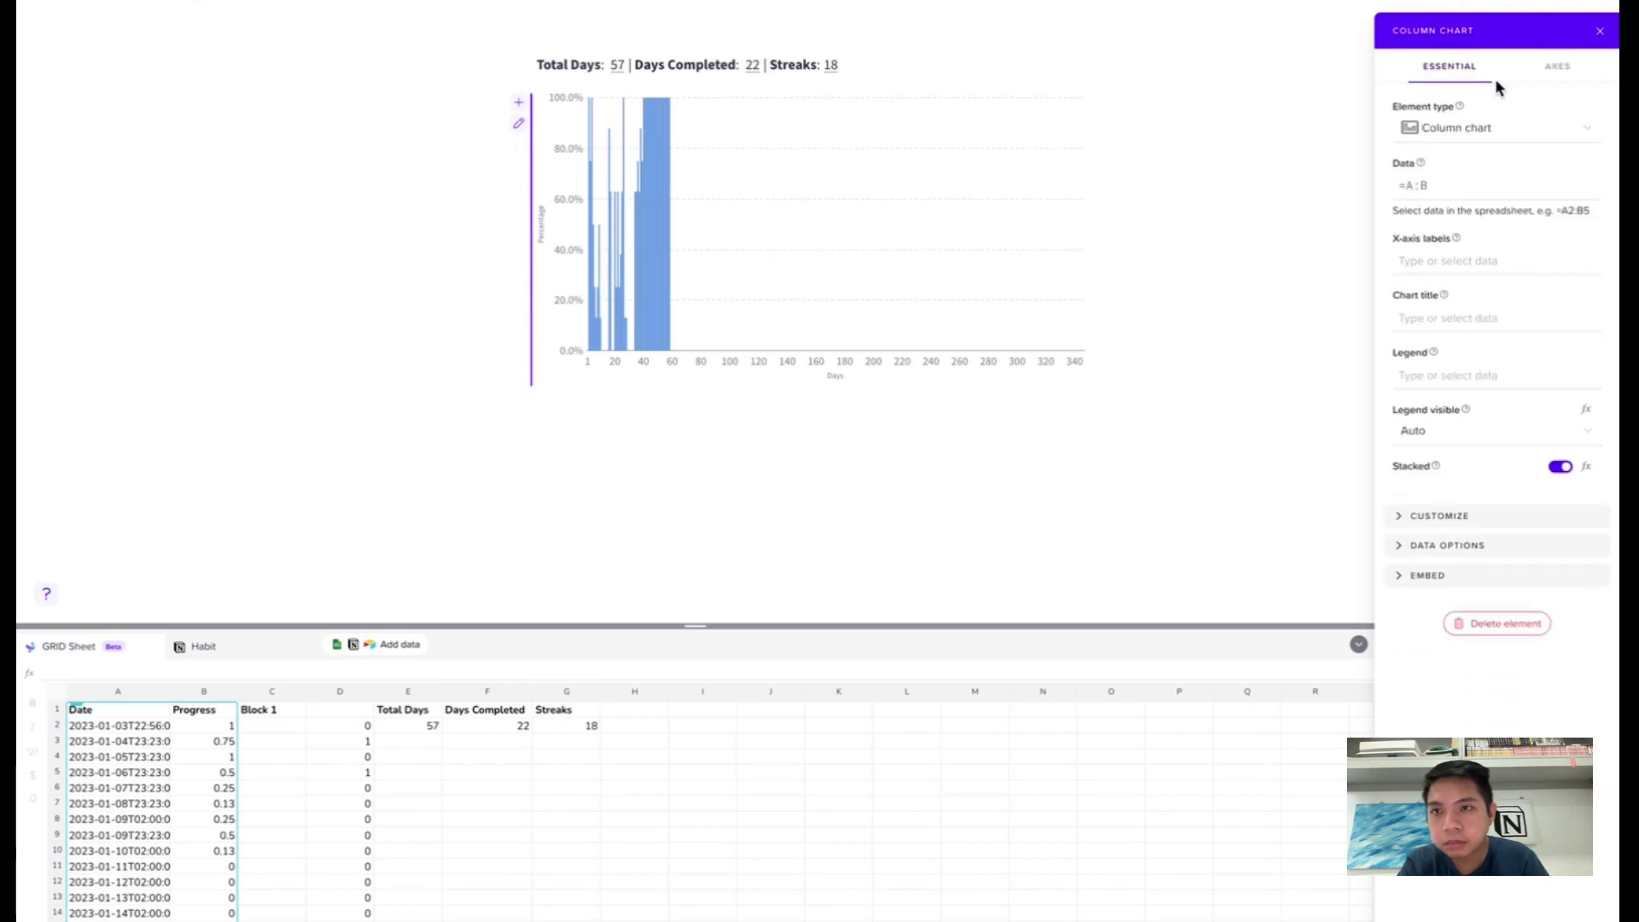
pyautogui.click(1533, 68)
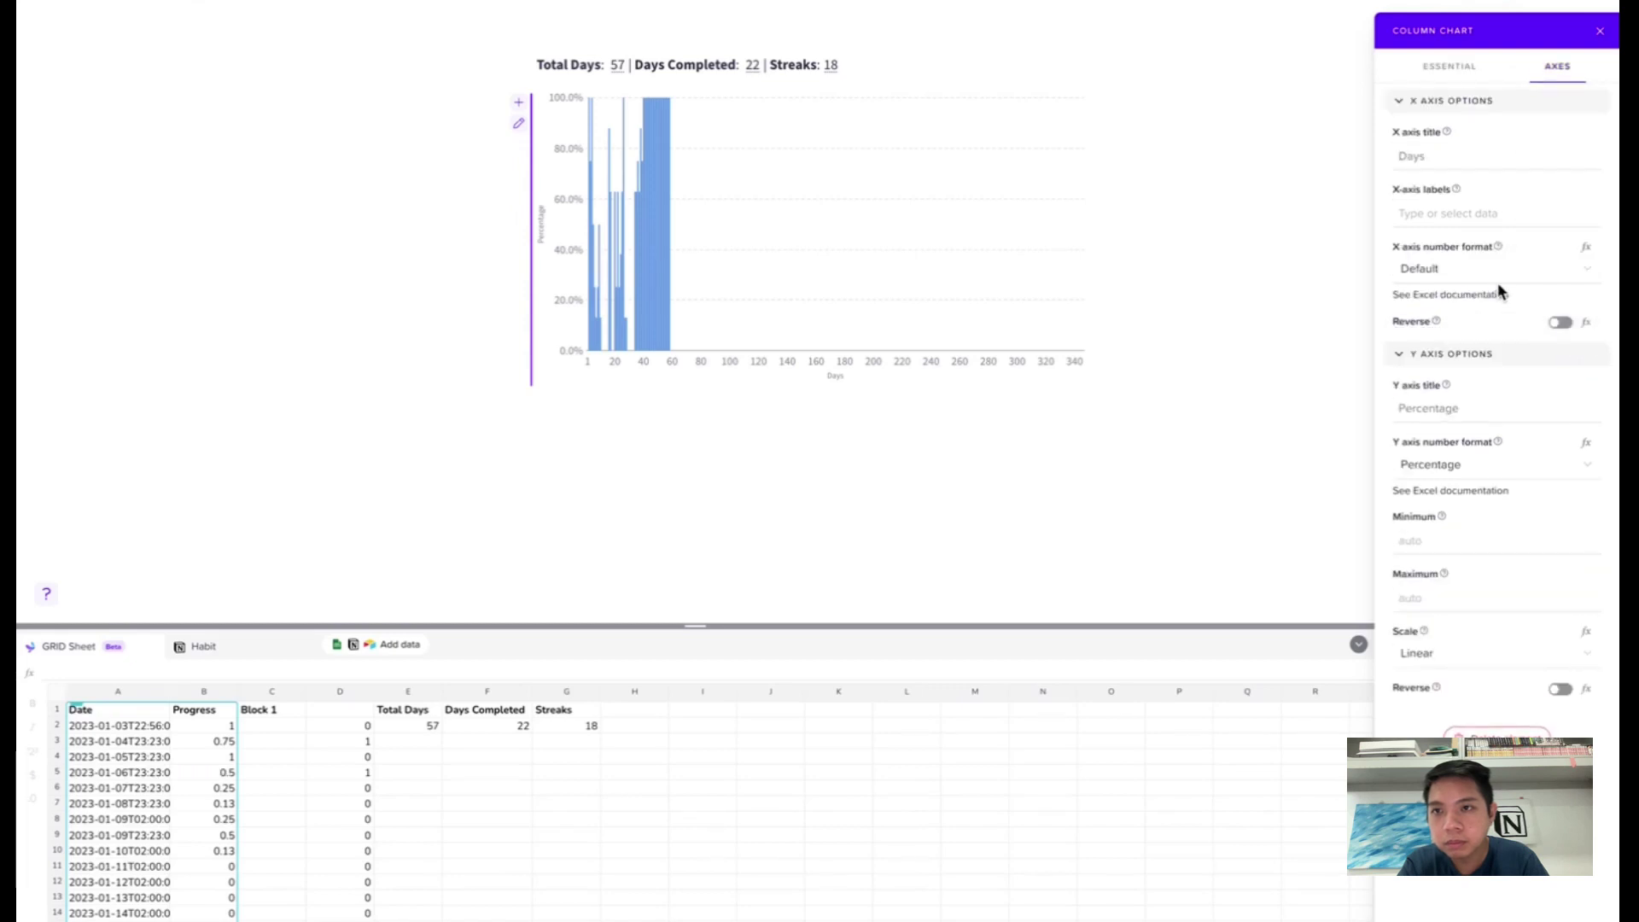
pyautogui.click(1427, 63)
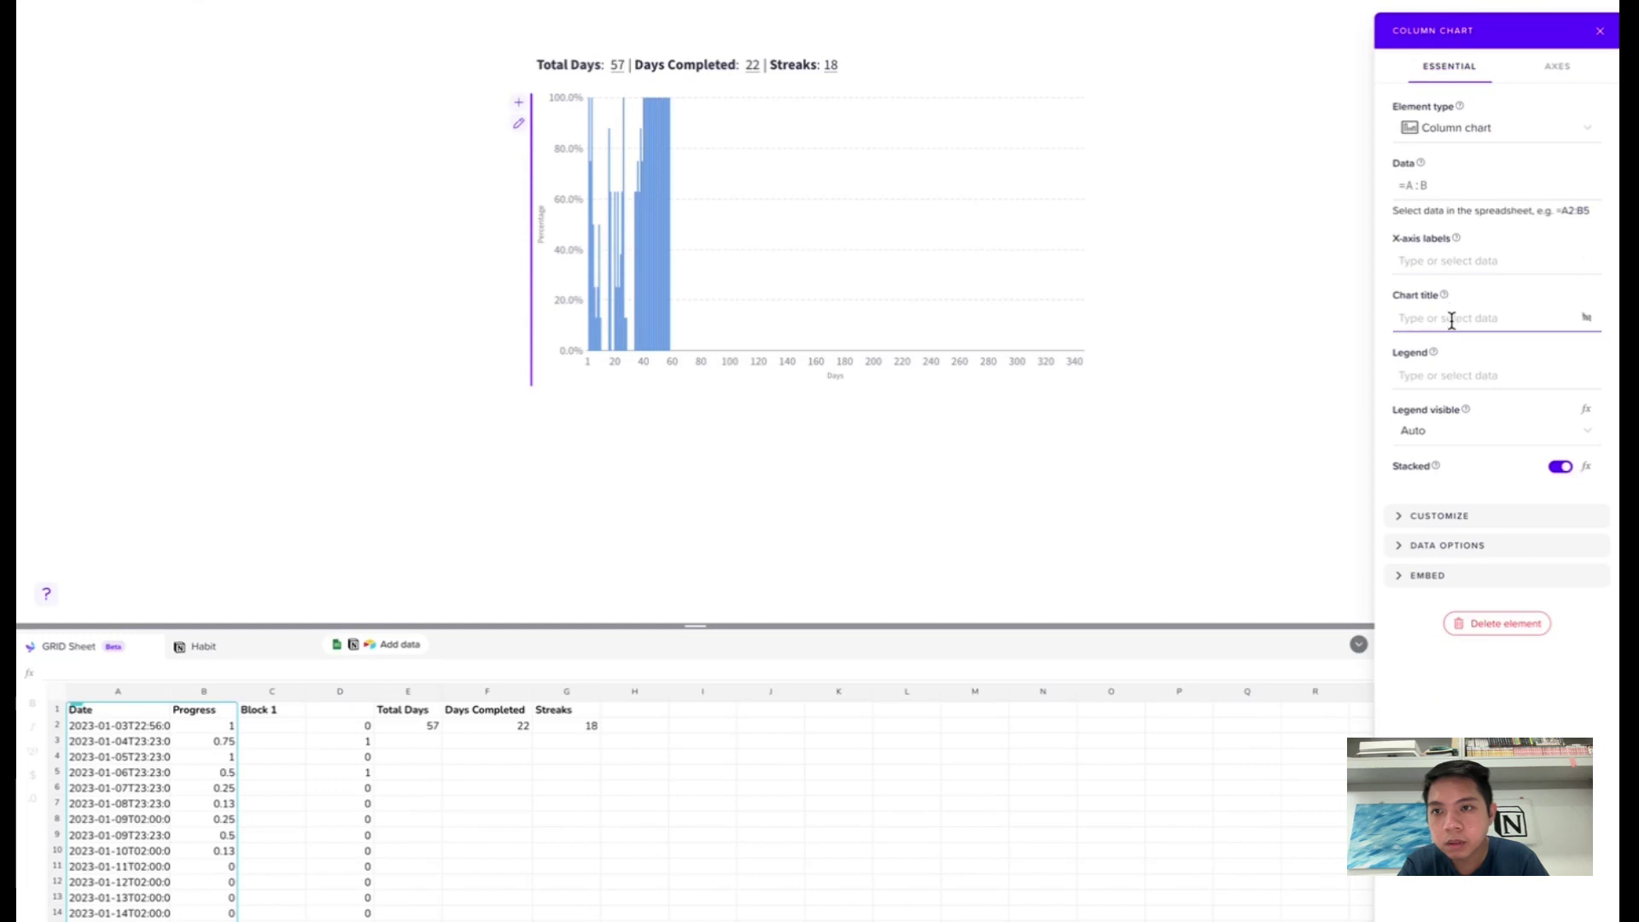
# Set the column chart's label number format to Percentage and move the insertion point to the empty line below the chart.
pyautogui.click(1436, 517)
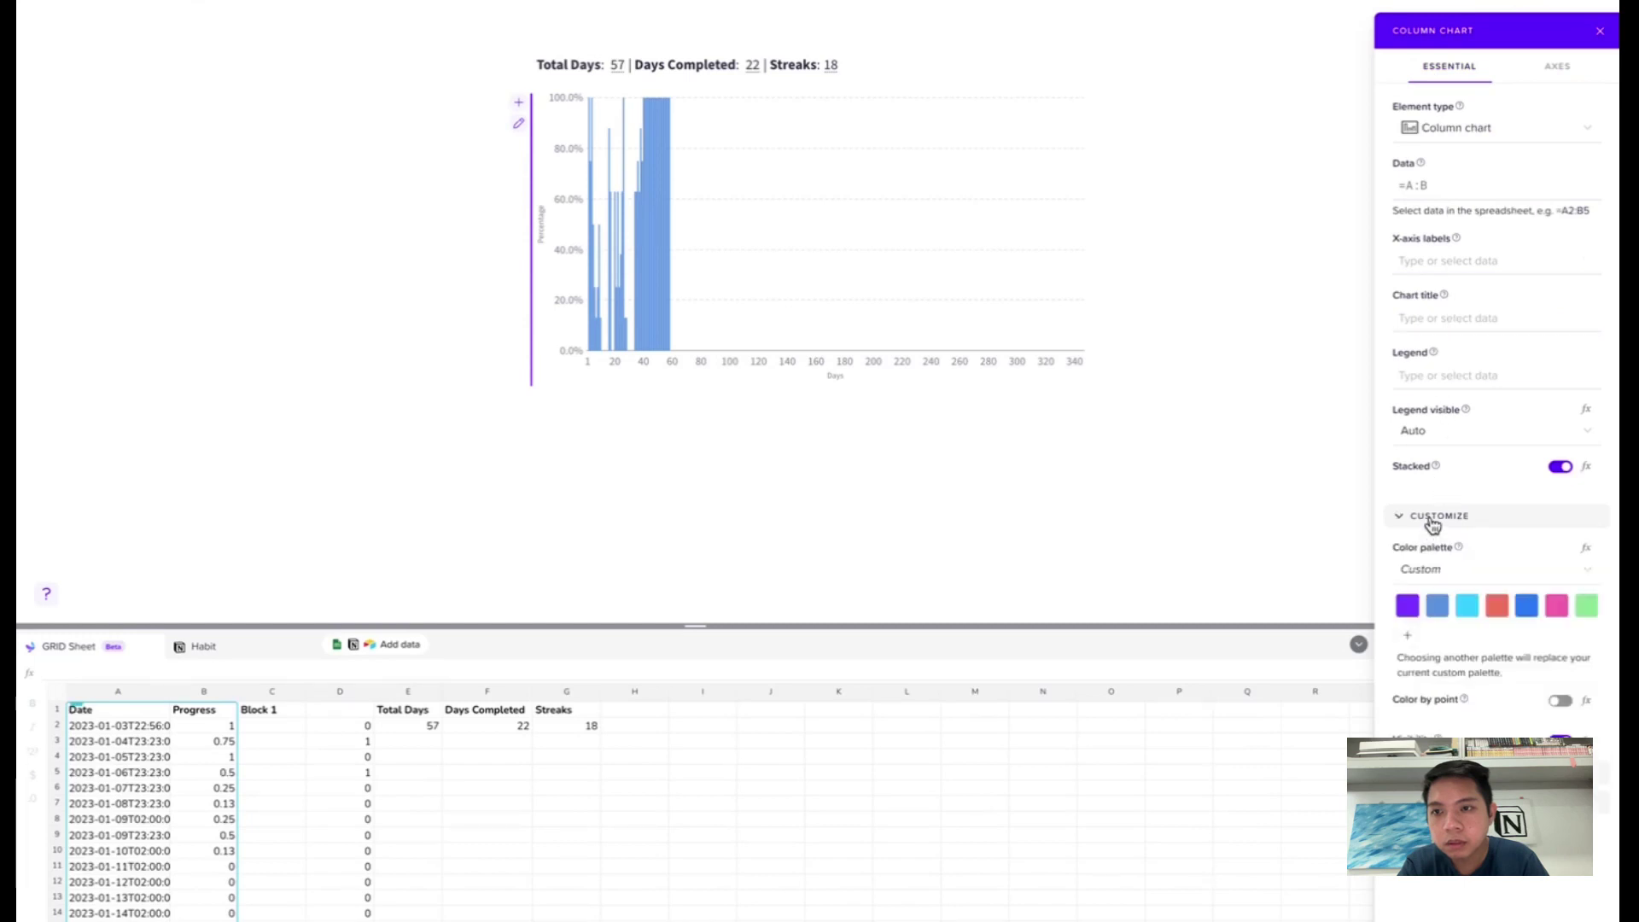
pyautogui.scroll(-4, 1442, 732)
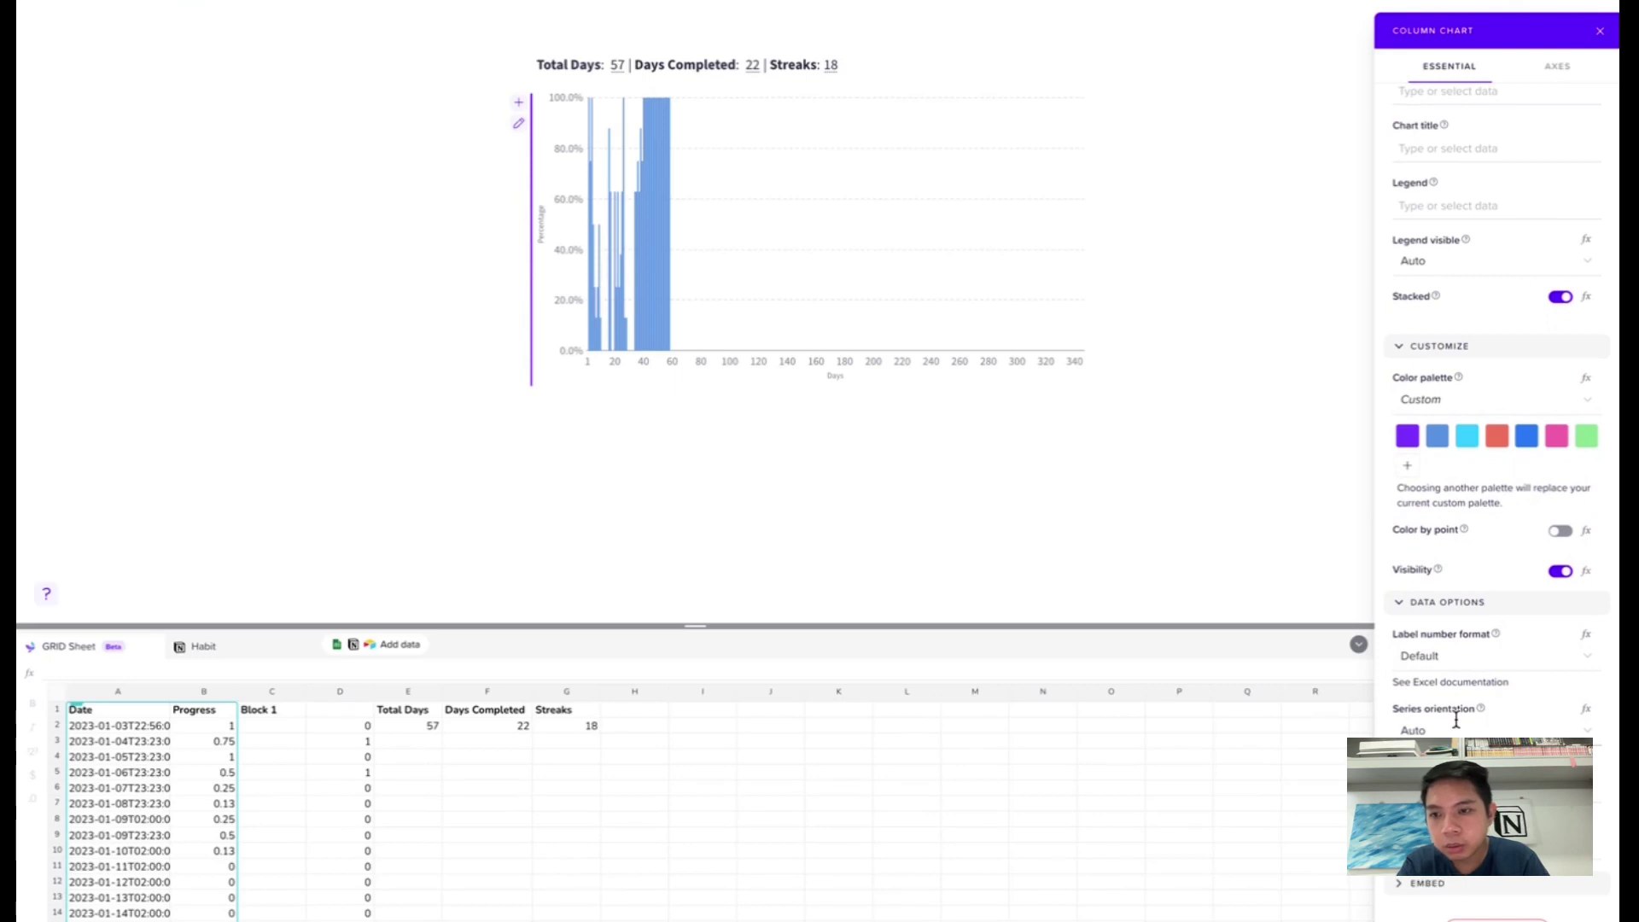
pyautogui.click(1452, 664)
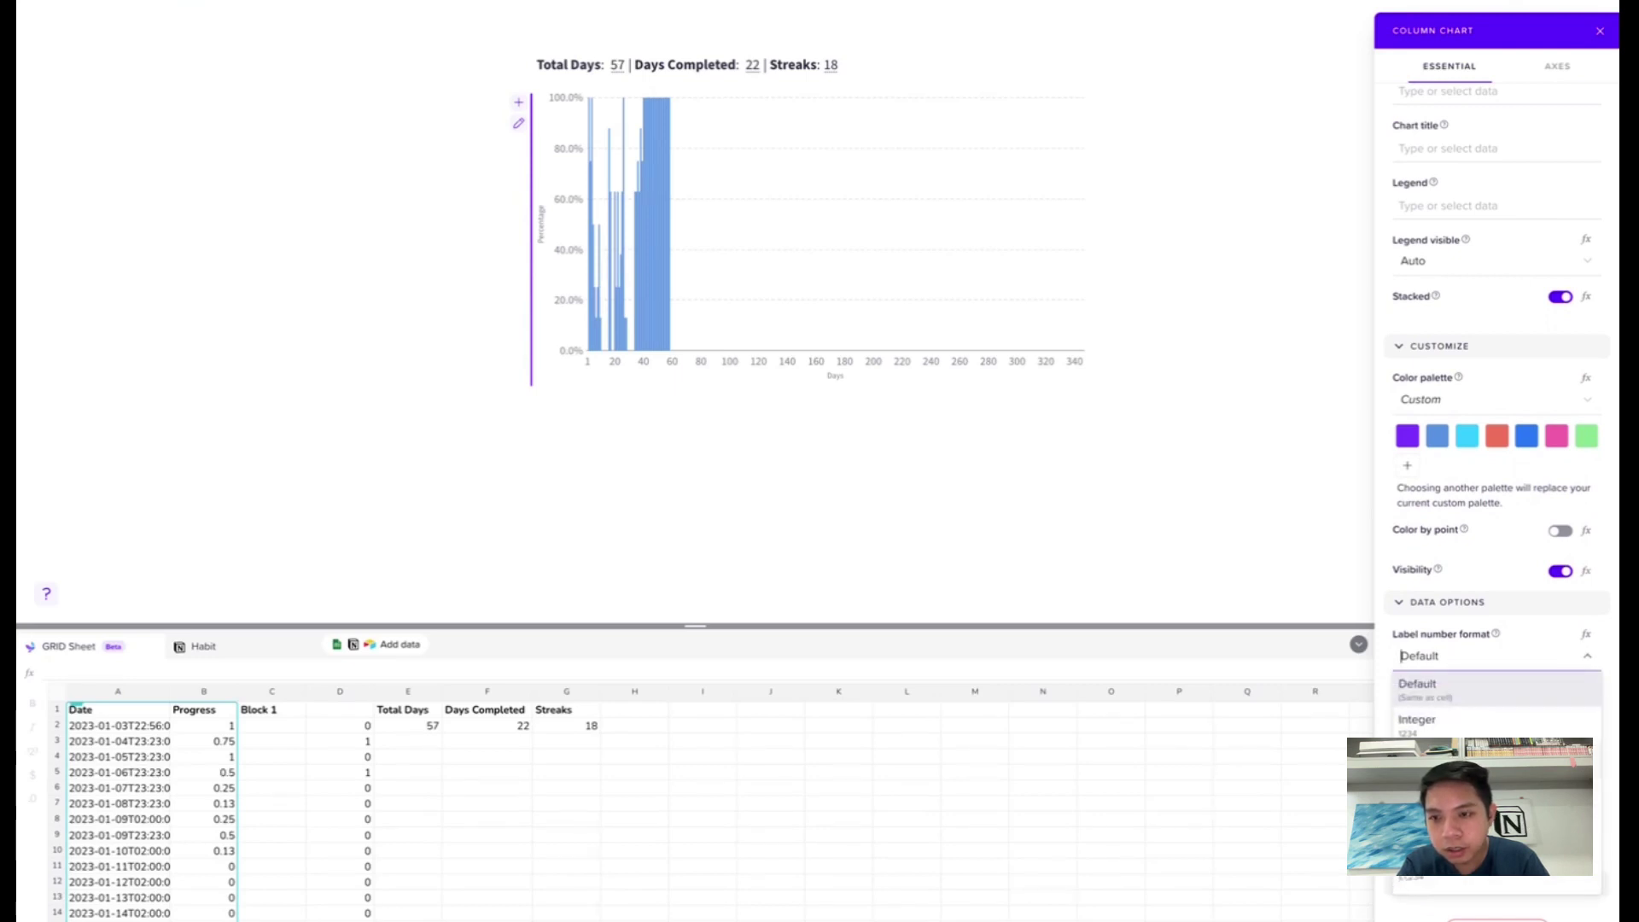
pyautogui.scroll(-5, 1493, 708)
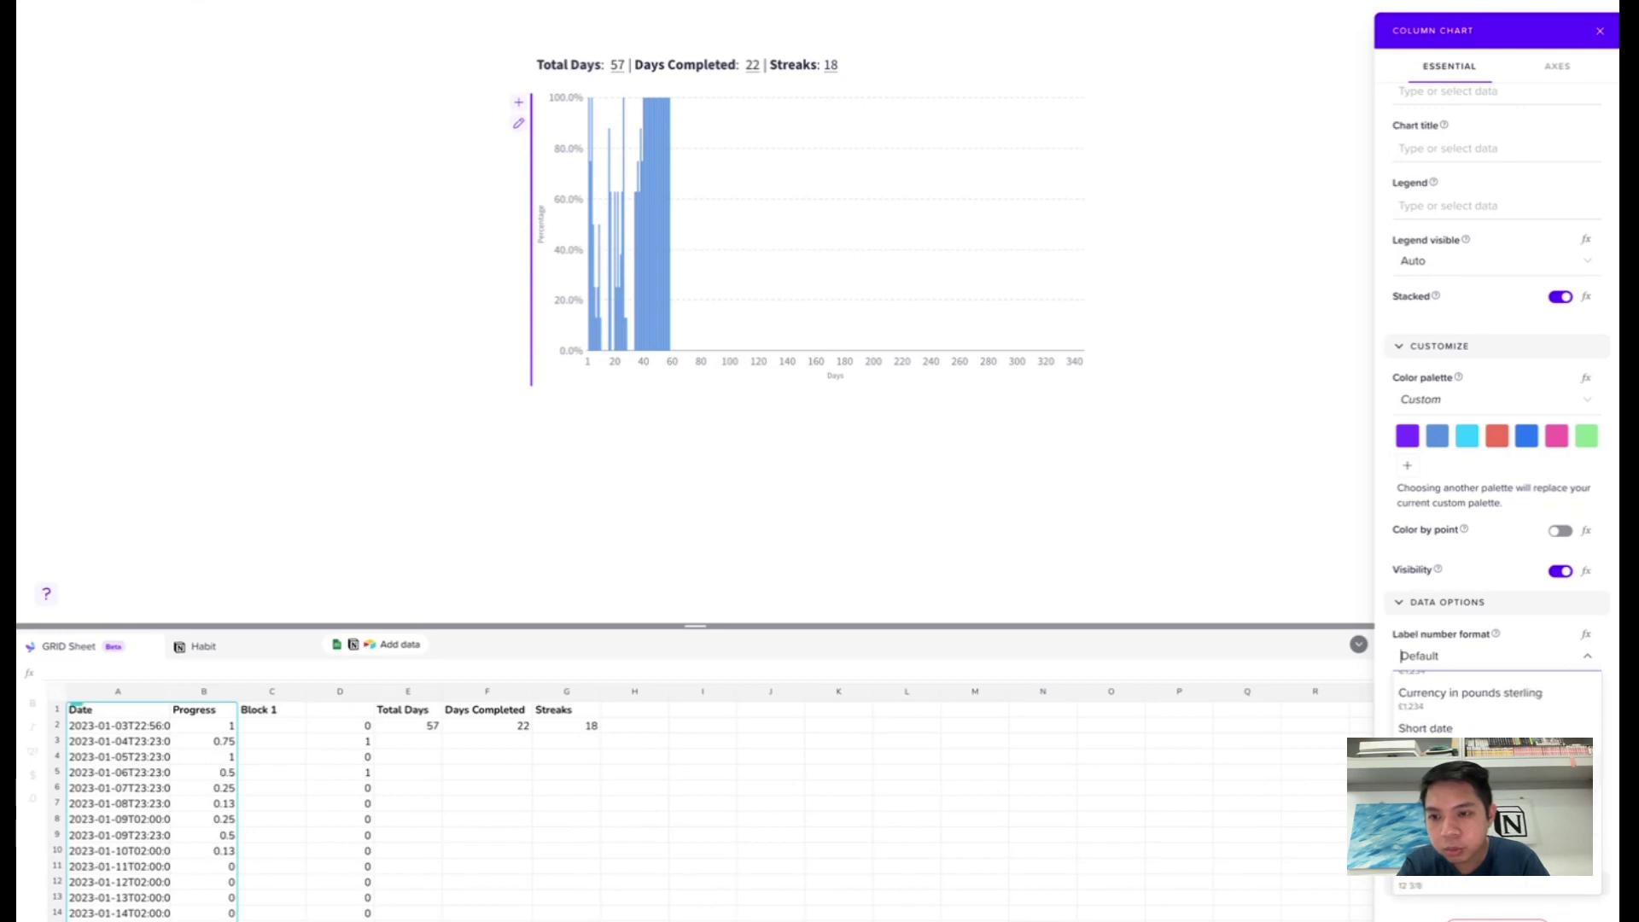
pyautogui.scroll(-3, 1494, 709)
pyautogui.click(1468, 693)
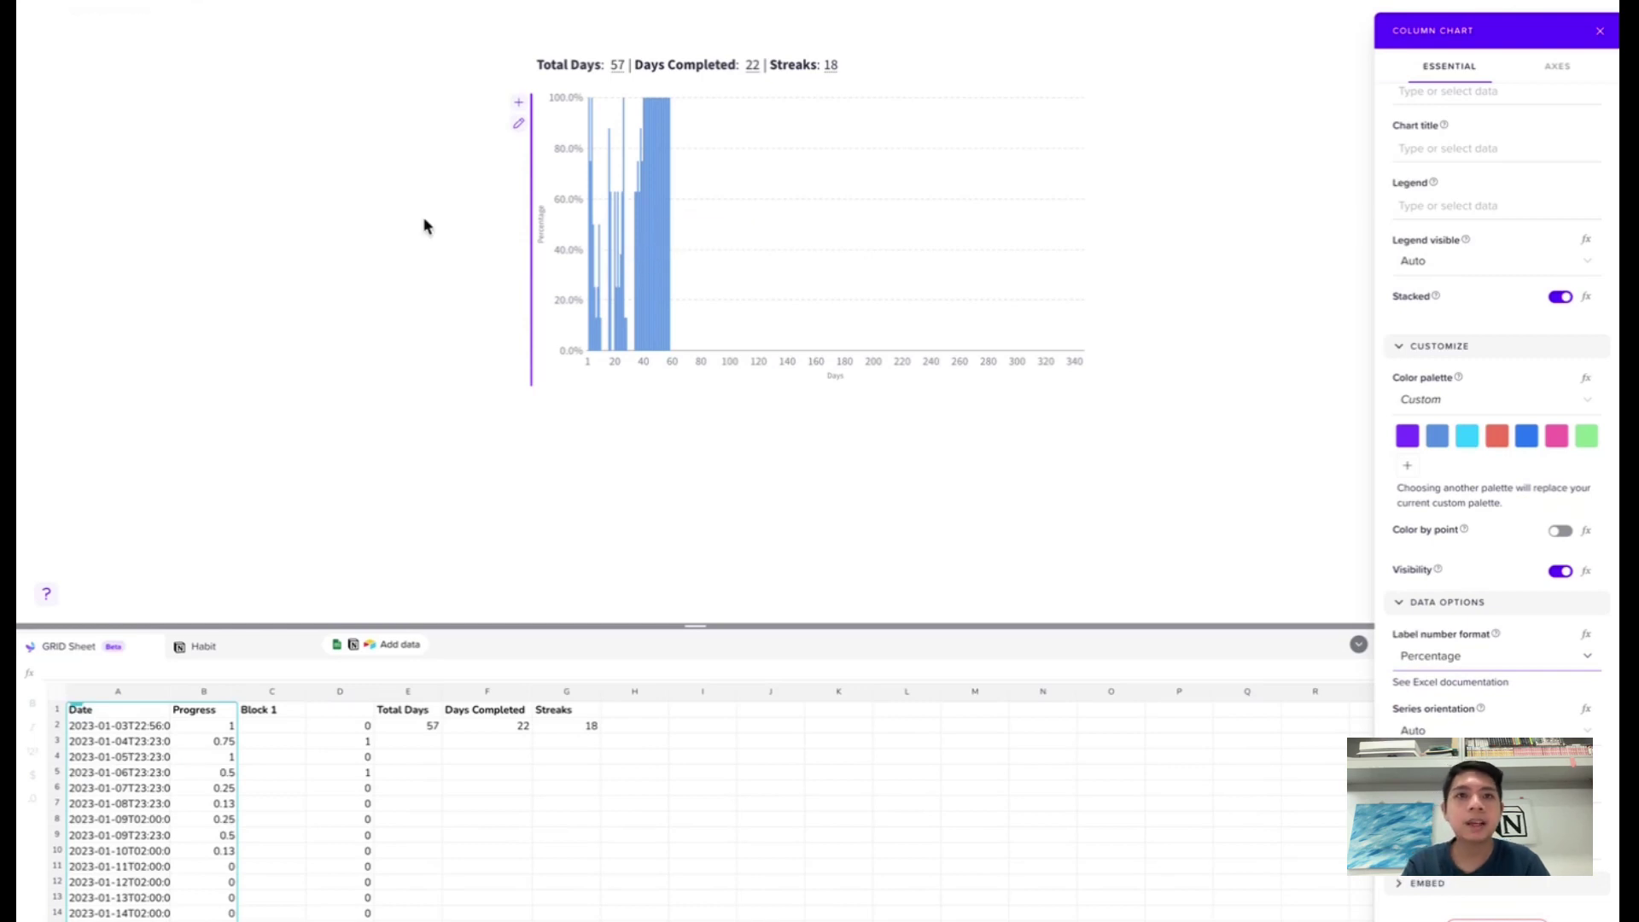
pyautogui.click(567, 403)
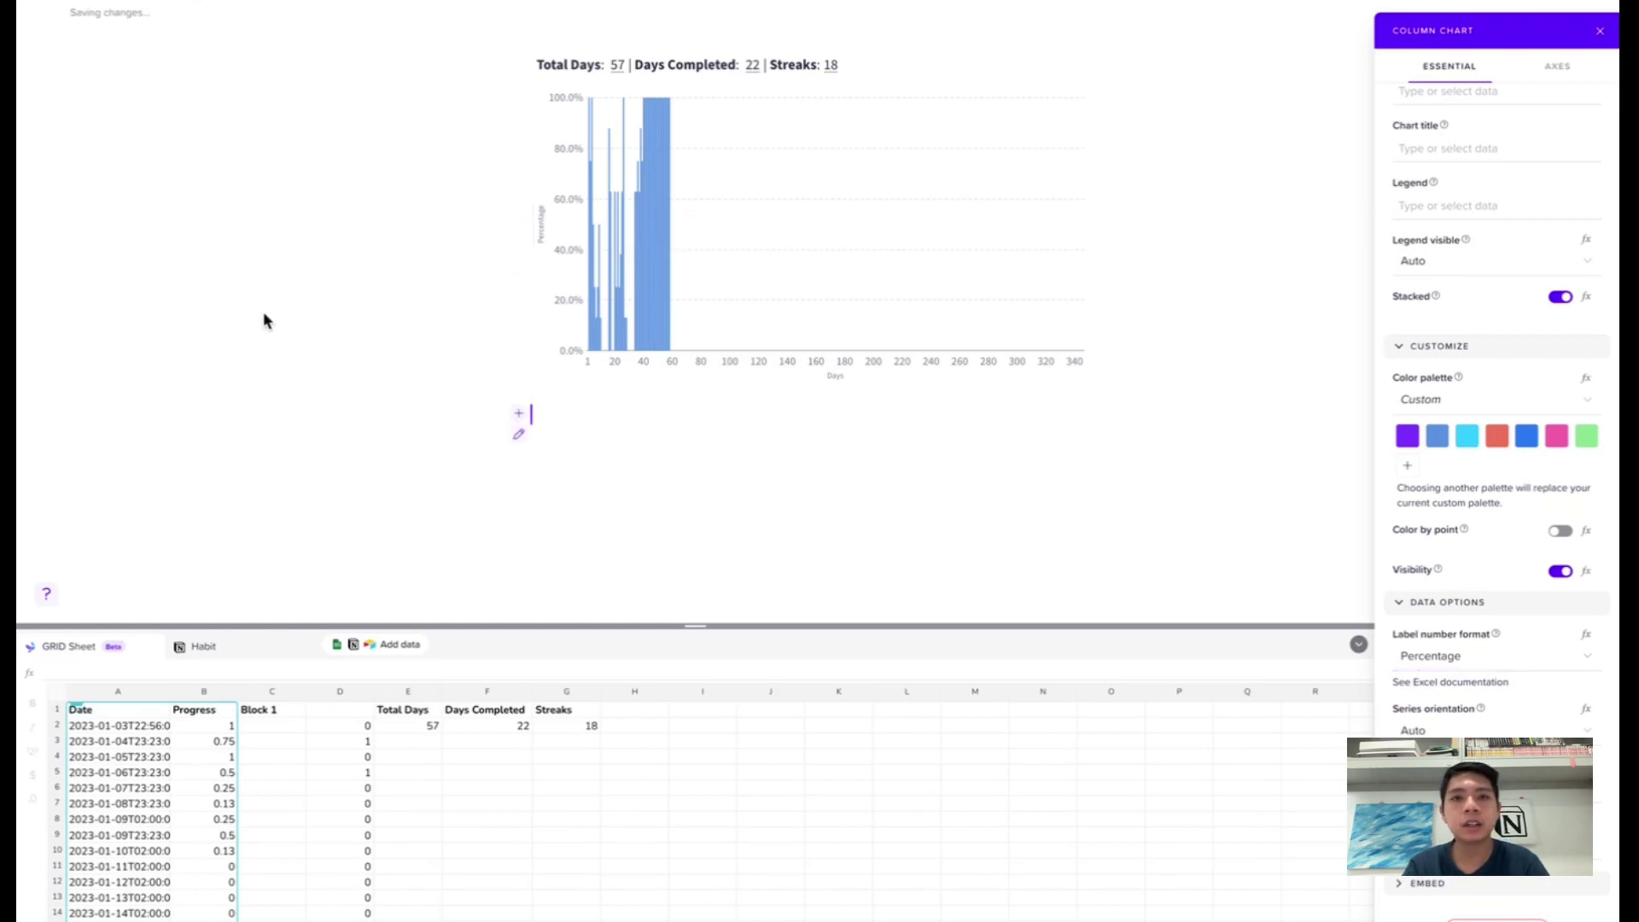